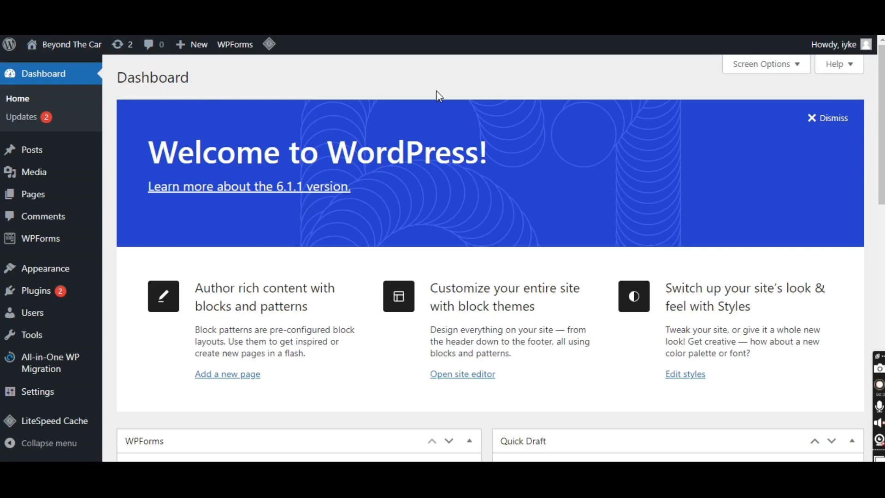
Open the list of installed plugins.
mouse_move(884, 138)
mouse_down()
mouse_move(884, 145)
mouse_move(884, 137)
mouse_up()
drag(883, 134, 883, 205)
scroll(342, 237, up, 5)
mouse_move(61, 298)
mouse_move(89, 272)
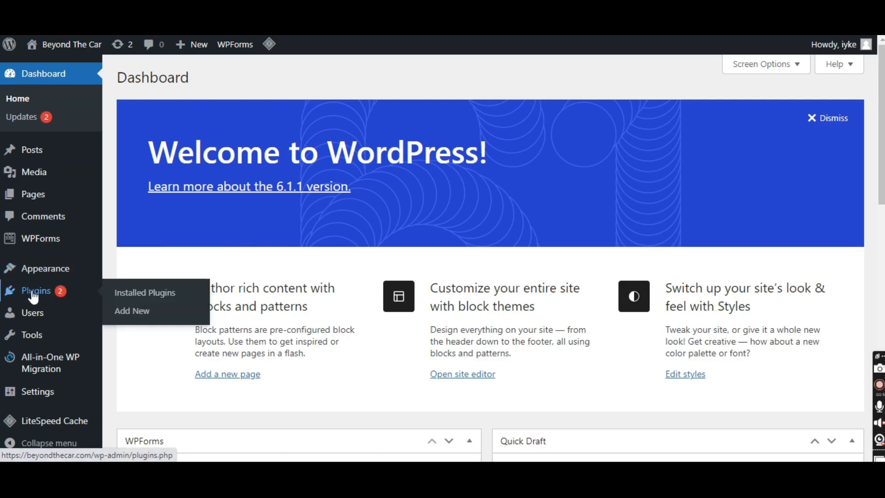
click(140, 297)
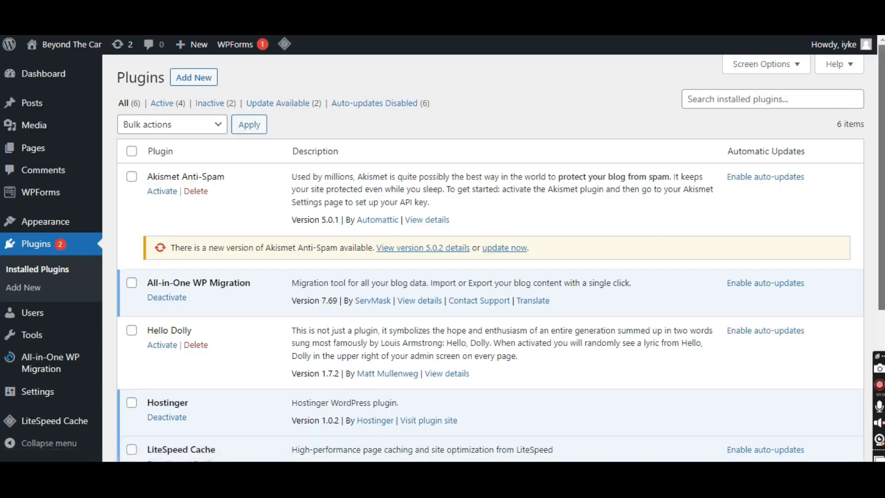
Select all the plugins in the installed plugins list at once.
scroll(473, 172, down, 2)
scroll(285, 129, up, 1)
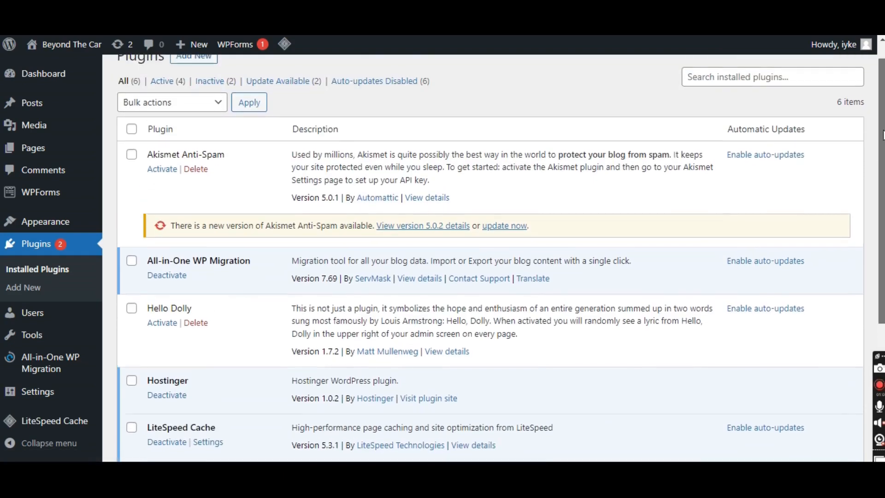
click(132, 130)
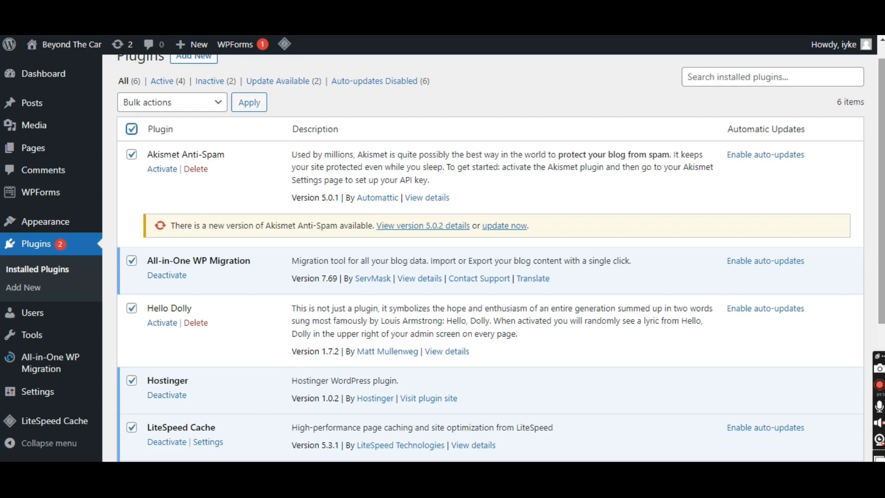
Review the whole list of selected plugins to decide which ones the site needs to keep.
scroll(501, 259, down, 1)
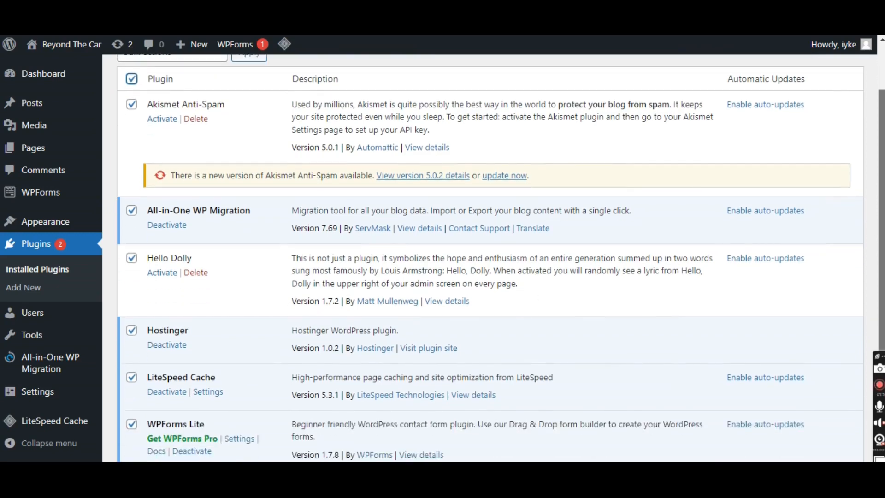
scroll(501, 259, up, 2)
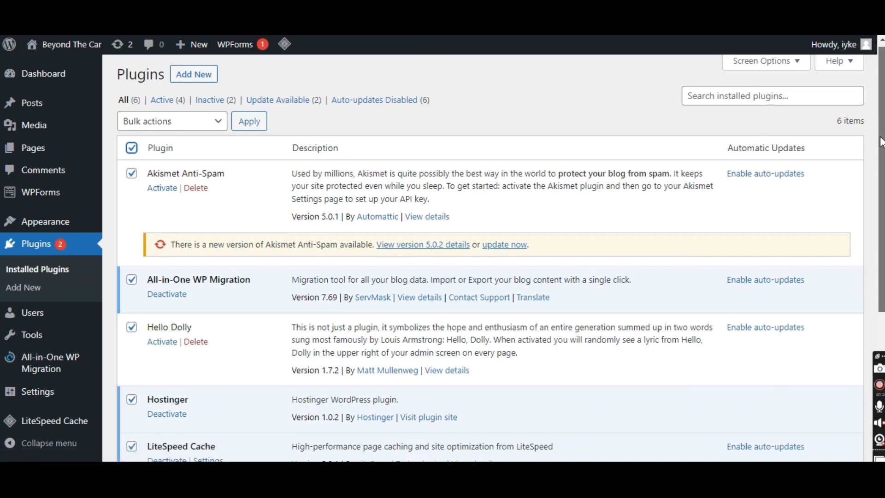
scroll(882, 126, down, 5)
scroll(490, 259, up, 4)
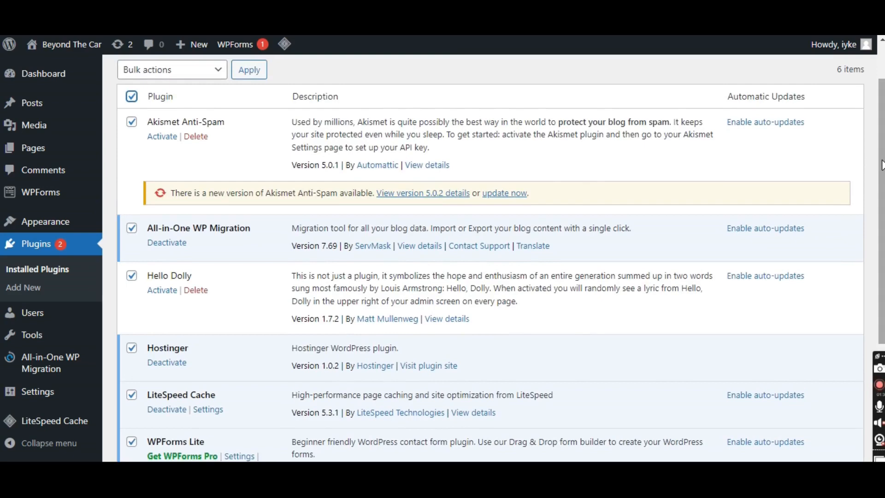
scroll(881, 143, up, 2)
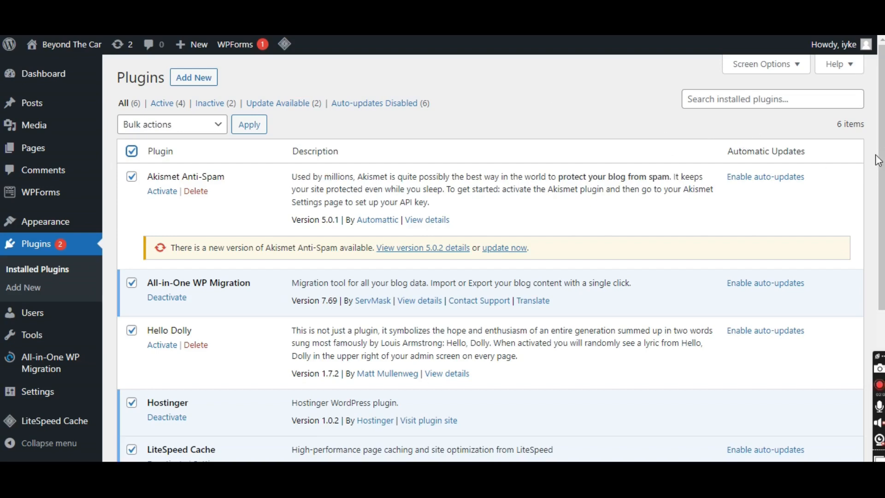
scroll(879, 152, down, 2)
scroll(501, 254, down, 3)
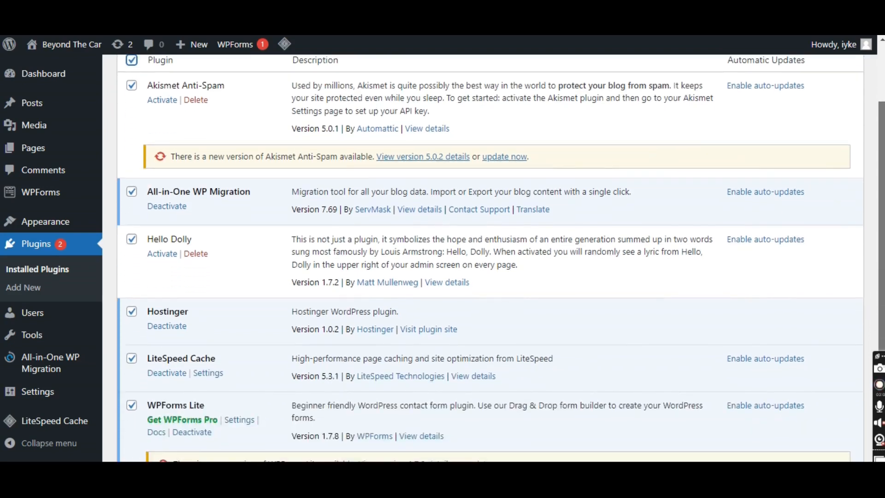
scroll(501, 254, up, 4)
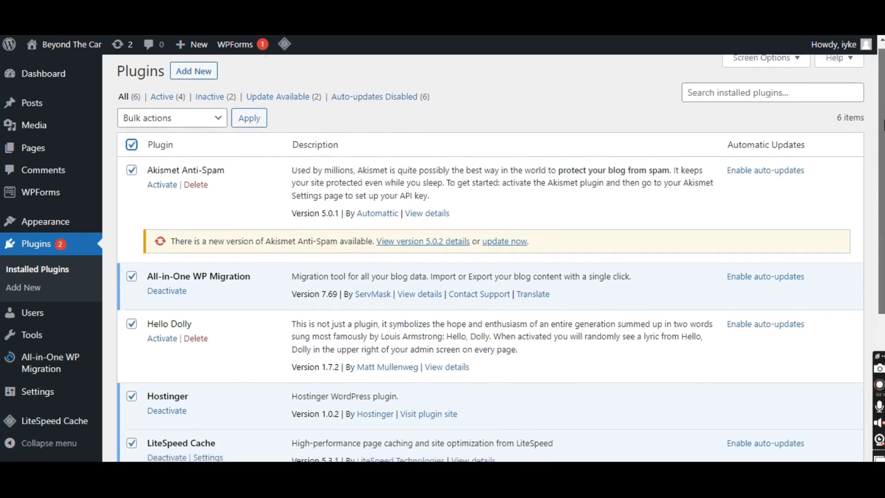
scroll(883, 111, down, 2)
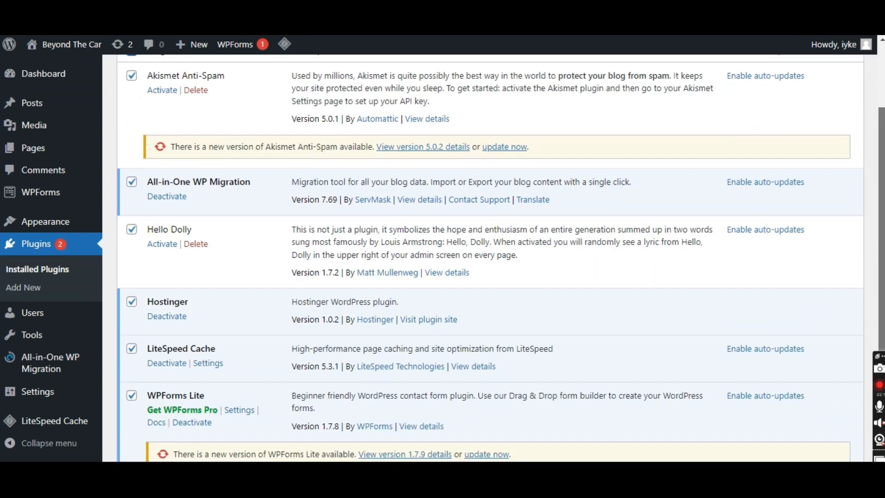
scroll(501, 259, down, 1)
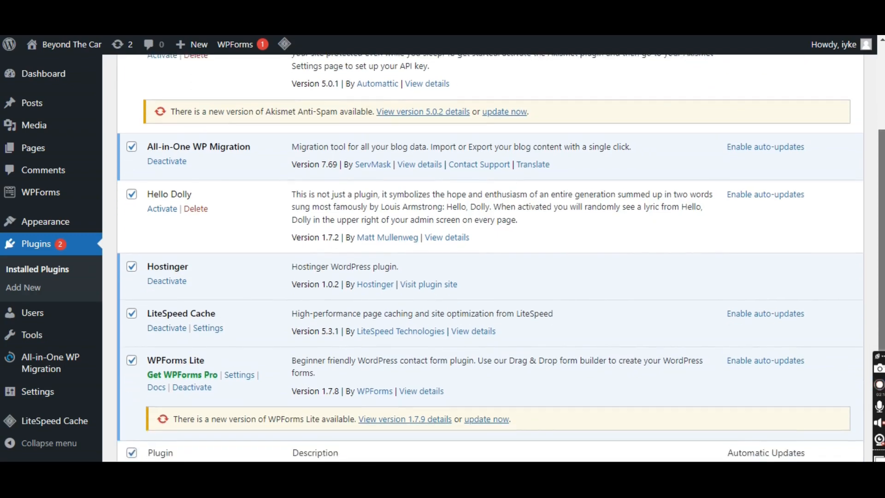
scroll(879, 93, up, 3)
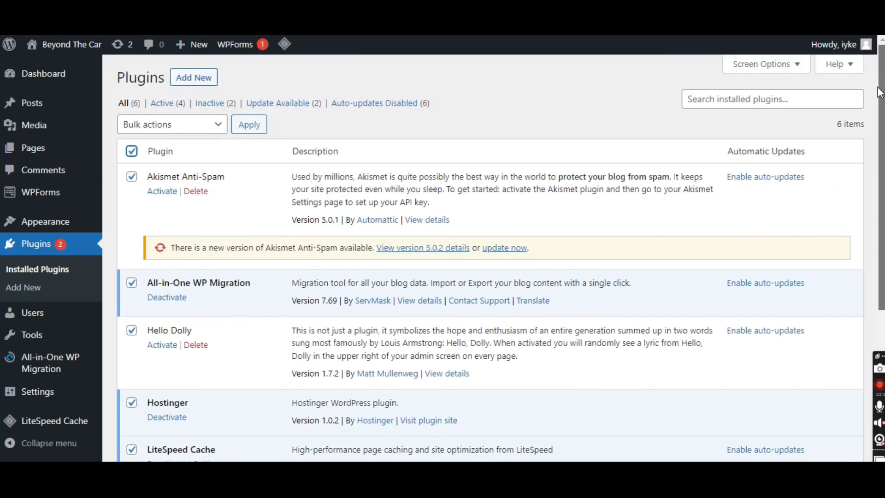
scroll(880, 94, down, 4)
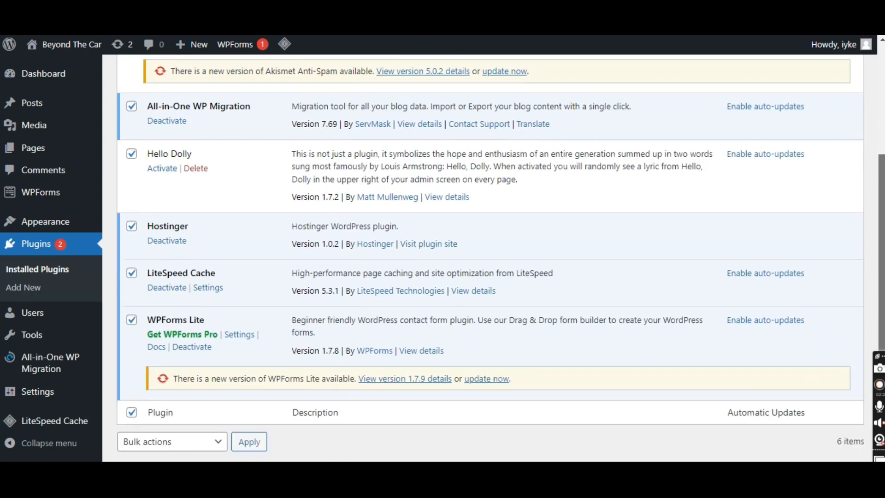
scroll(879, 117, up, 4)
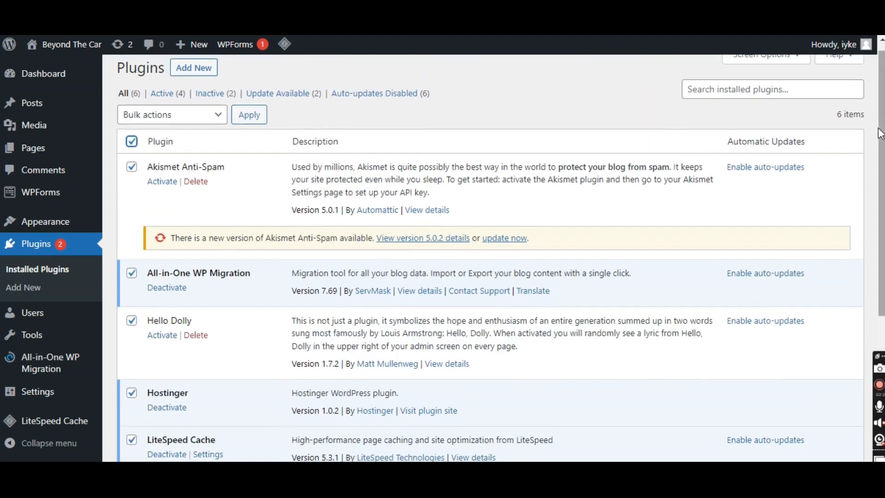
scroll(880, 129, down, 2)
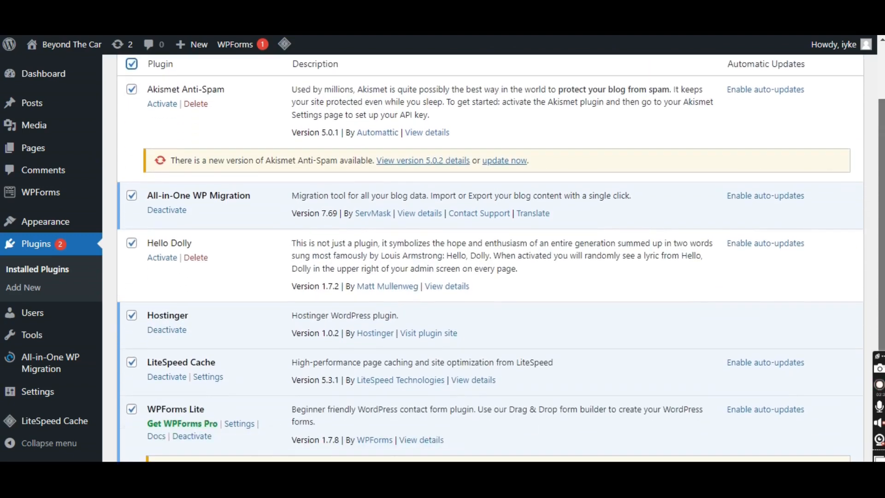
scroll(489, 255, down, 3)
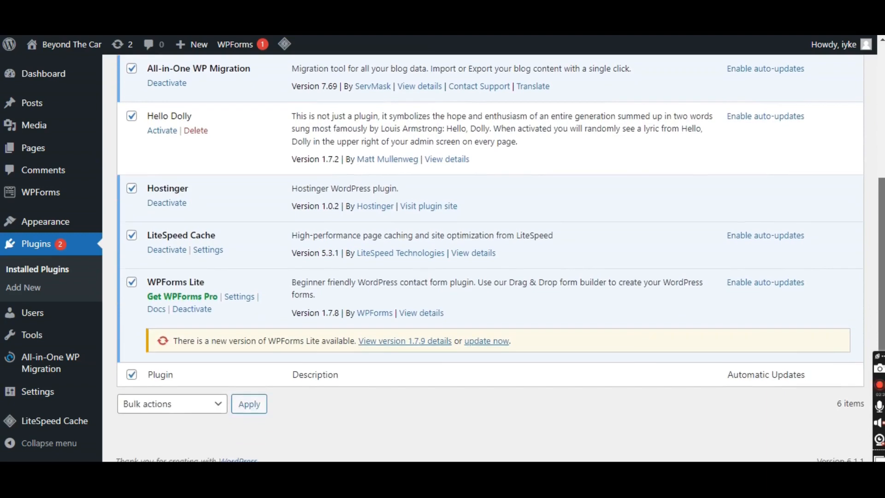
scroll(880, 207, up, 2)
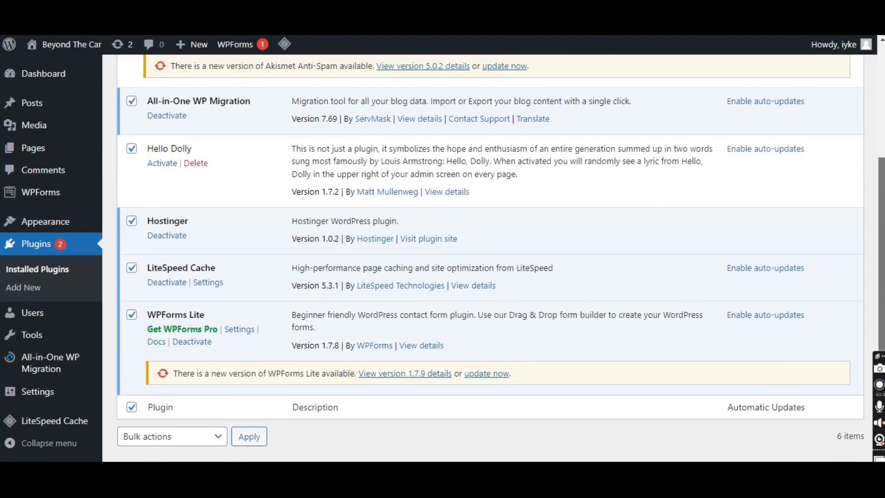
drag(878, 203, 882, 232)
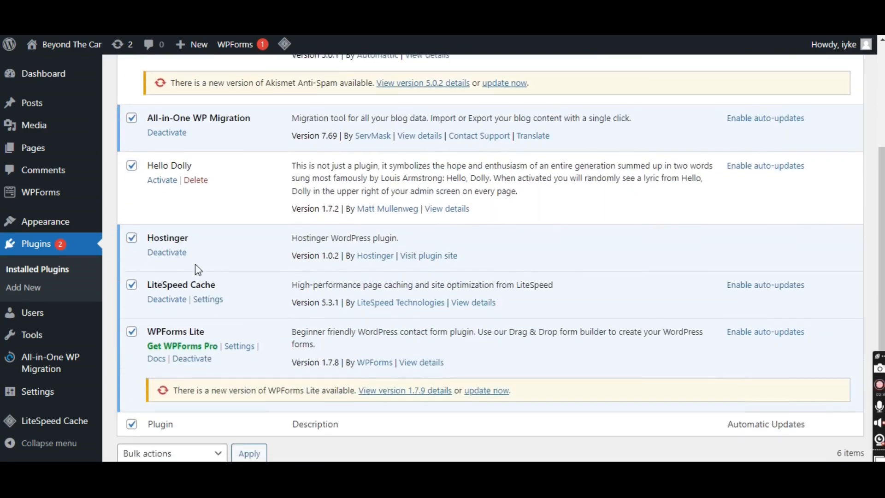
Exclude LiteSpeed Cache from the selection and bulk deactivate the remaining selected plugins.
click(133, 286)
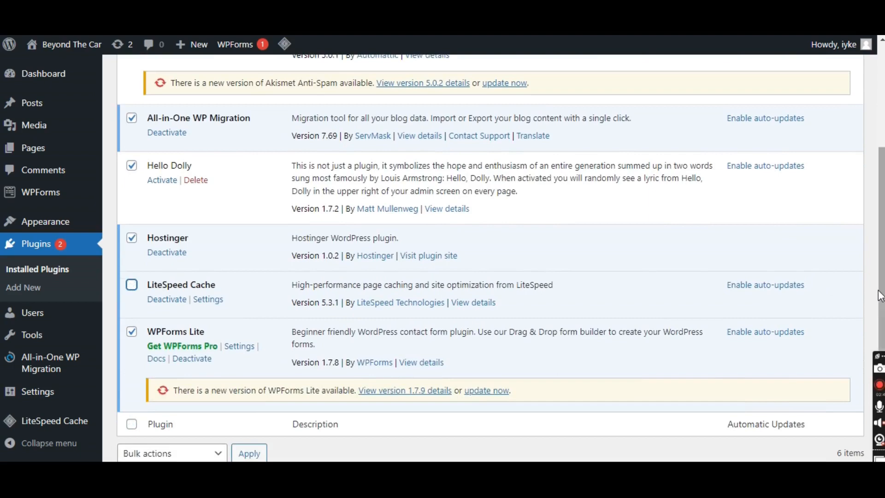
scroll(883, 297, up, 2)
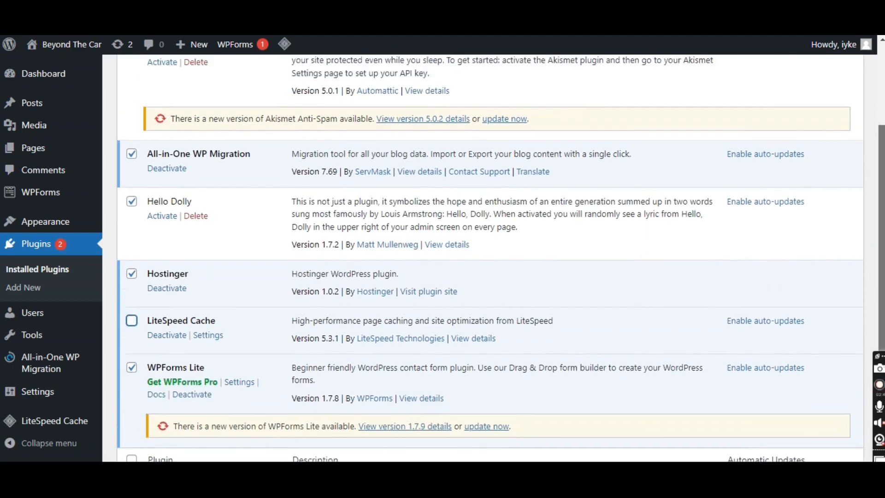
scroll(883, 297, down, 2)
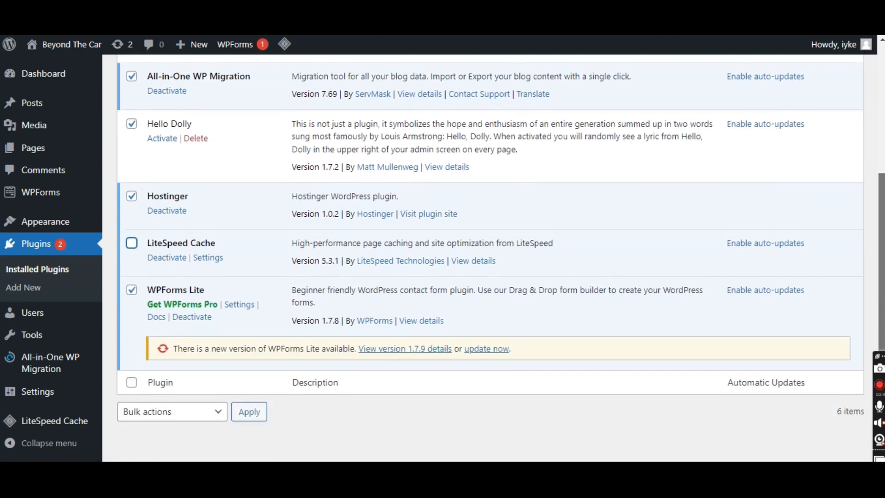
scroll(871, 219, up, 4)
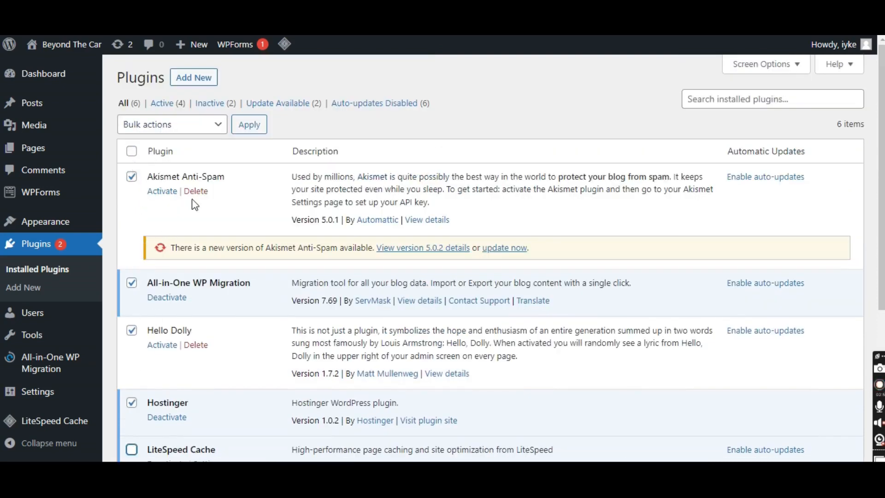
click(181, 131)
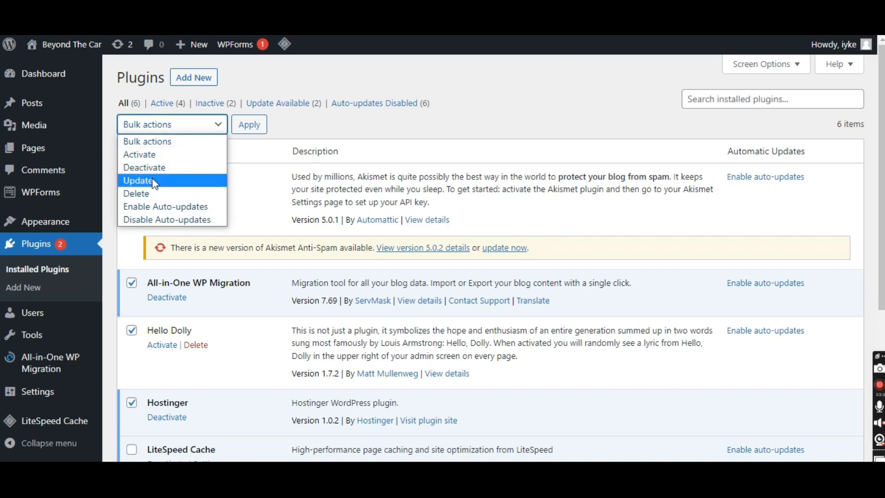
click(157, 194)
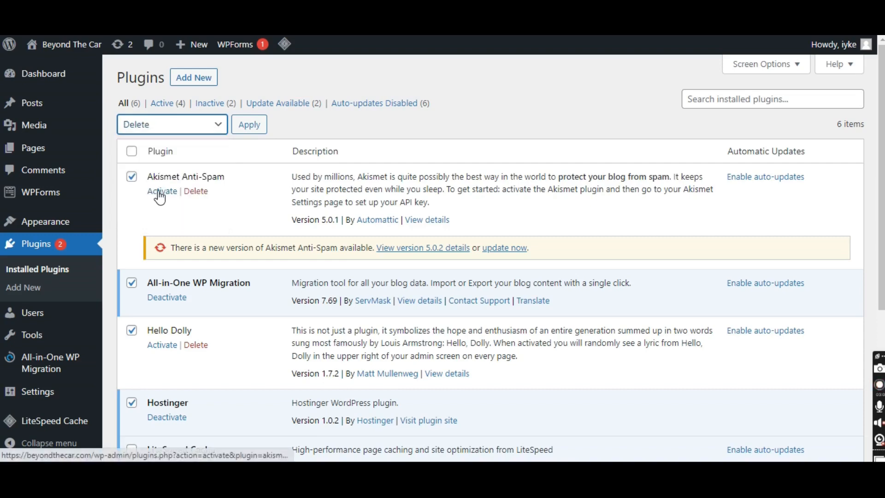
click(180, 131)
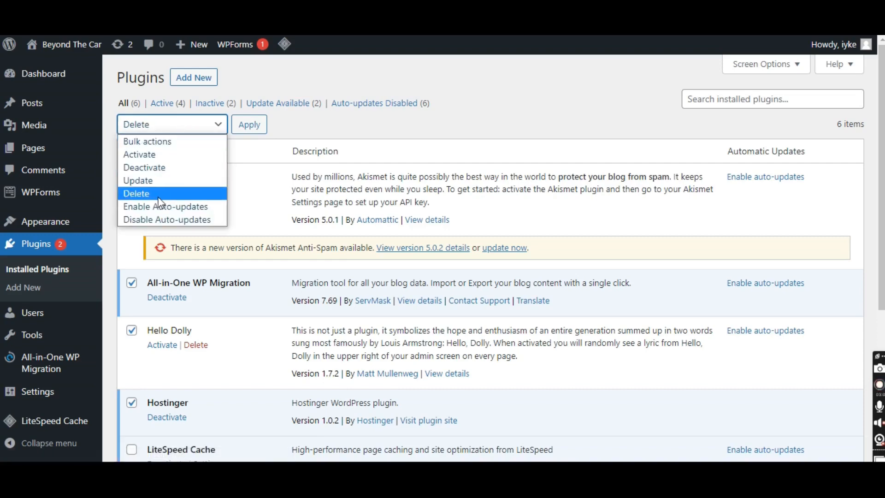
click(151, 168)
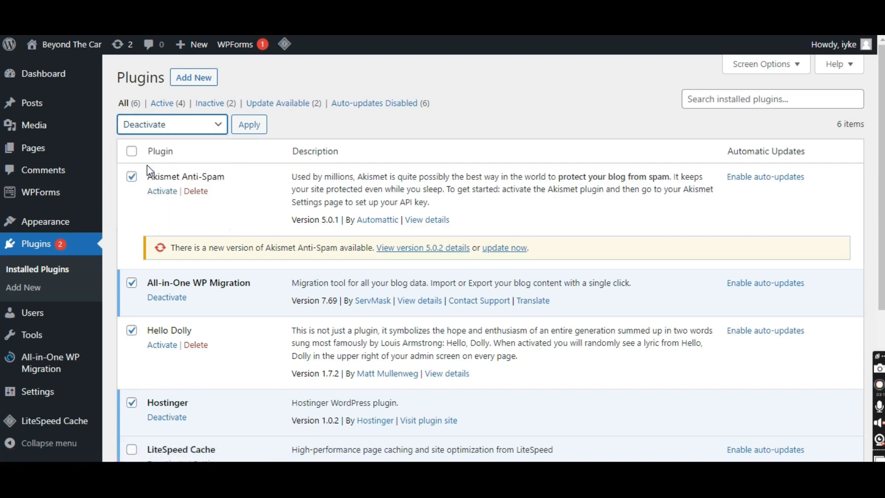
click(245, 129)
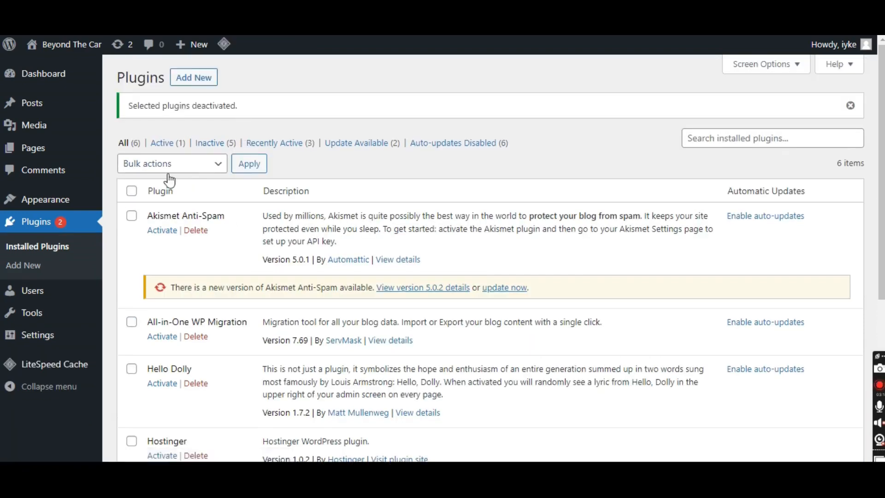
Select every plugin except LiteSpeed Cache and bulk delete them together with their data.
click(131, 190)
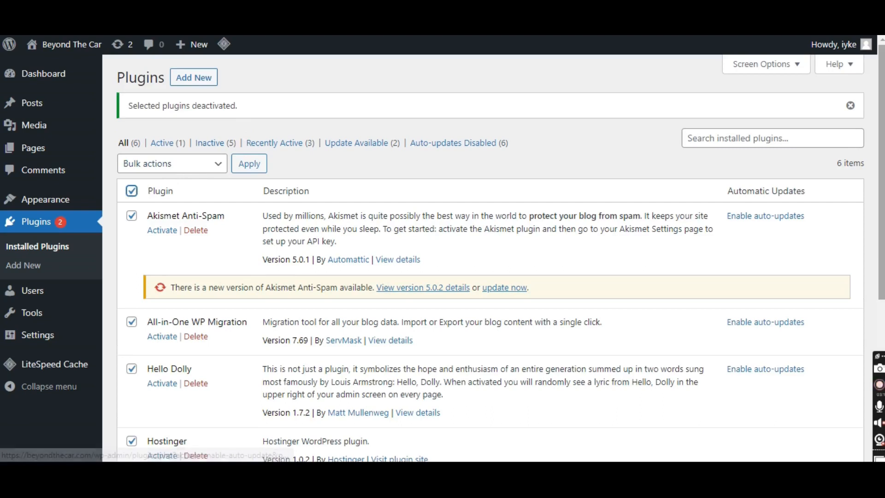
scroll(501, 258, down, 3)
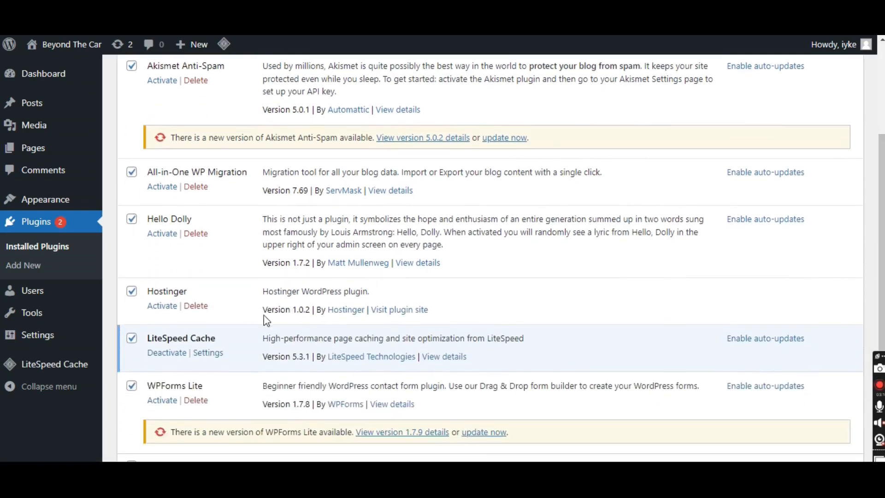
click(131, 339)
drag(881, 231, 881, 142)
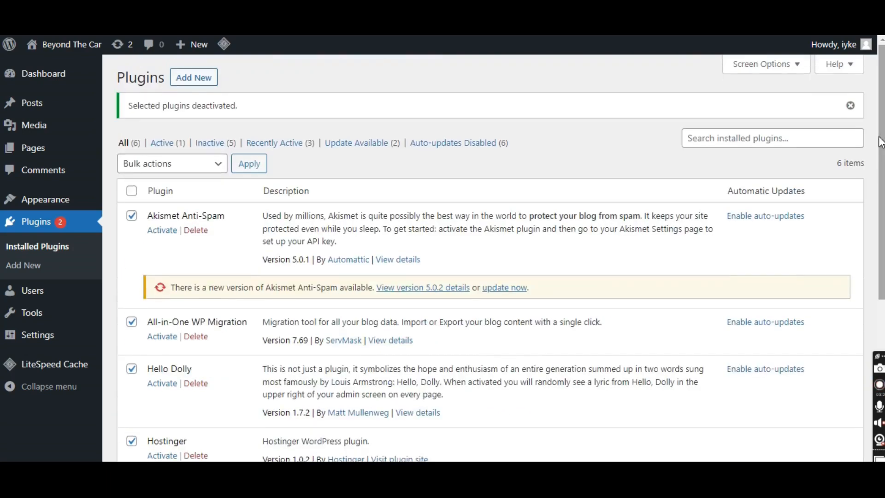
click(184, 174)
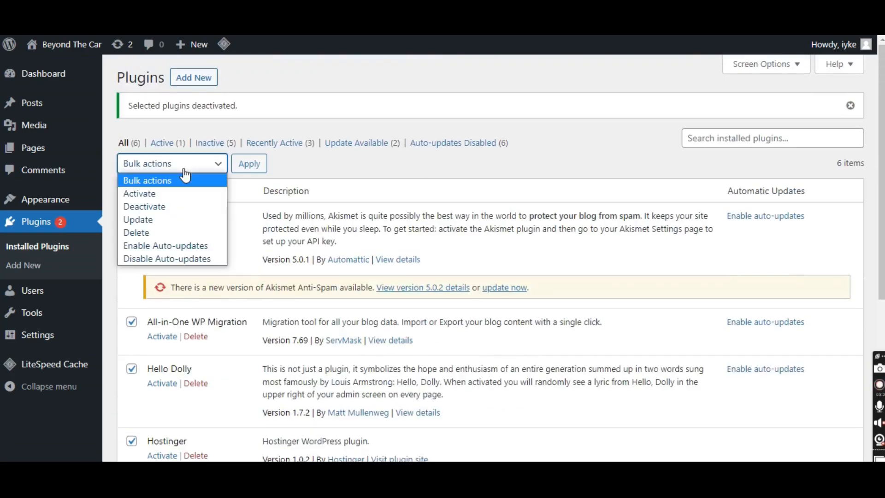
click(156, 237)
click(250, 168)
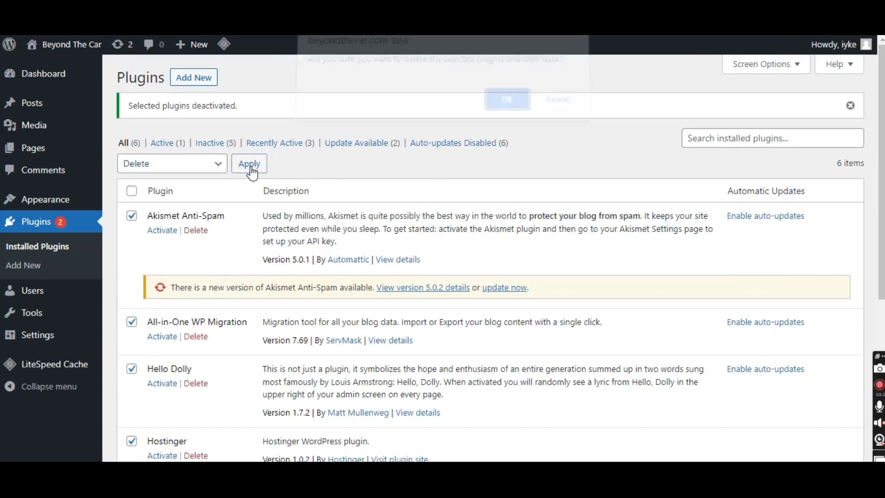
click(511, 111)
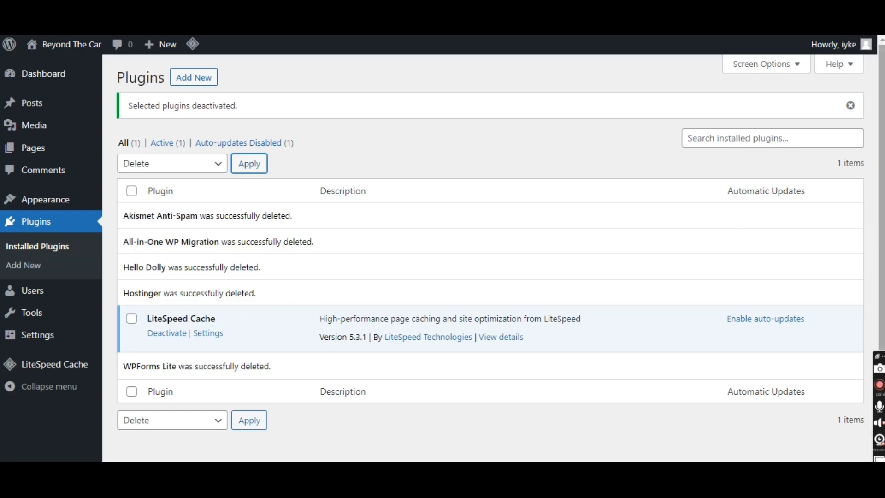
scroll(875, 138, down, 1)
scroll(875, 138, up, 1)
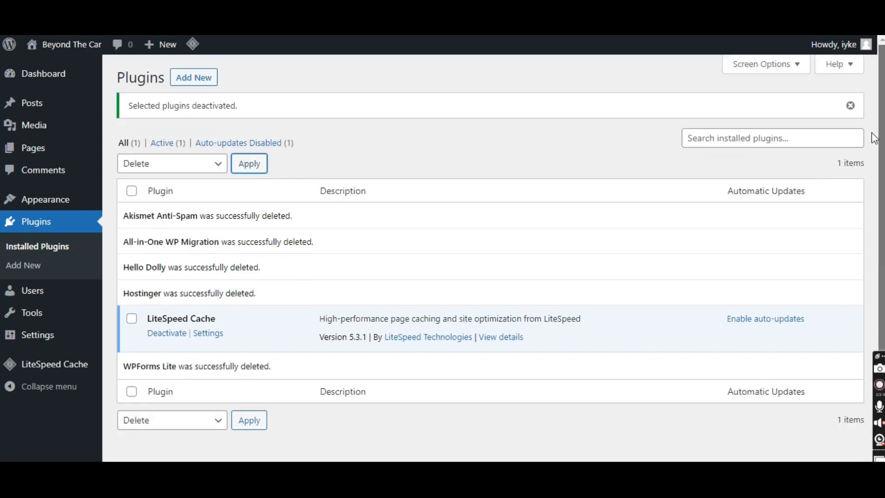
Look over the bulk deletion results and reload the installed plugins list to check what remains.
scroll(875, 139, down, 1)
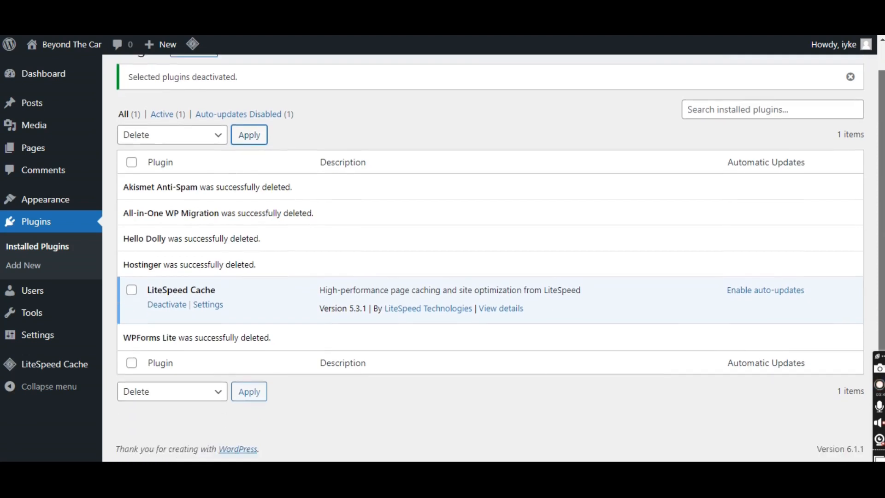
mouse_move(46, 295)
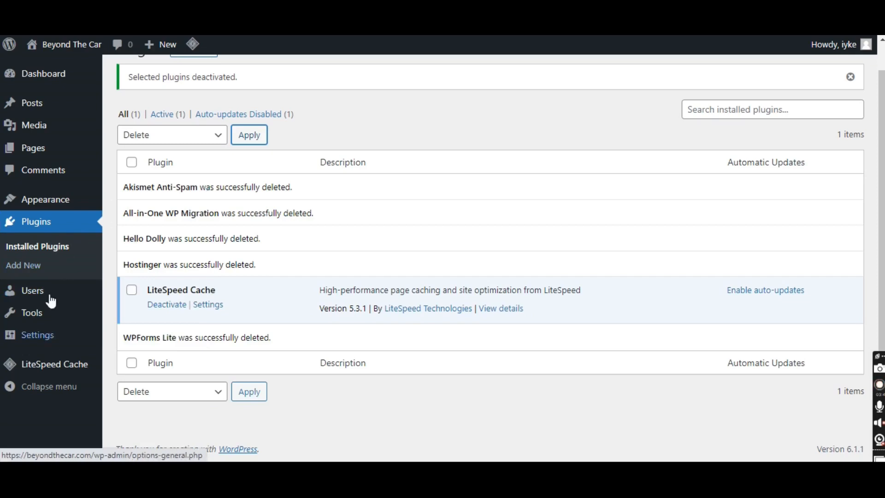
mouse_move(54, 73)
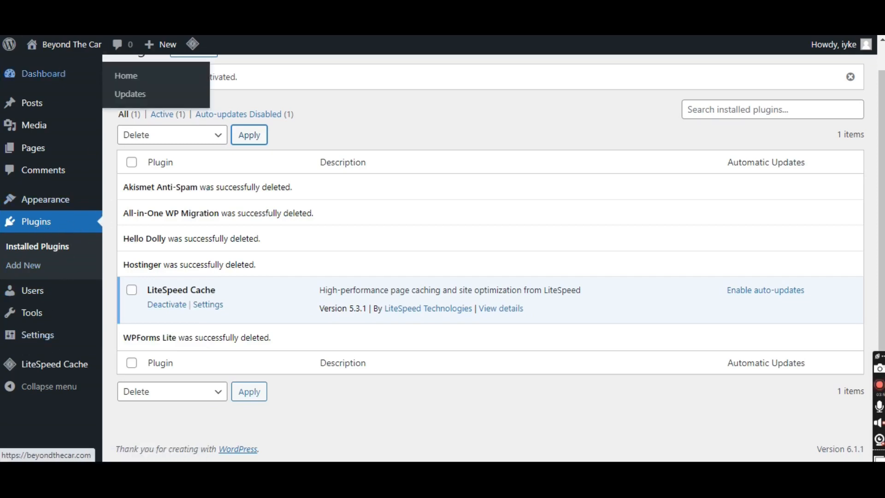
key(F5)
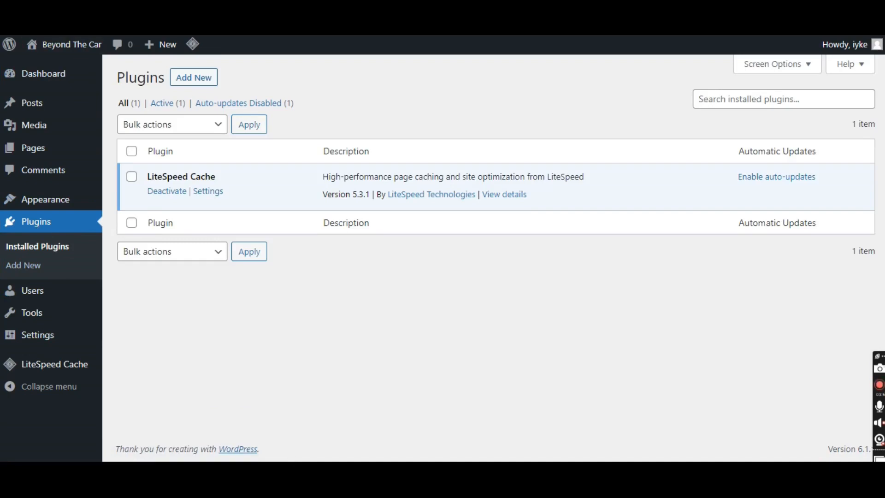
Open the page for adding new themes and search the theme directory for "generate".
mouse_move(51, 209)
mouse_move(26, 198)
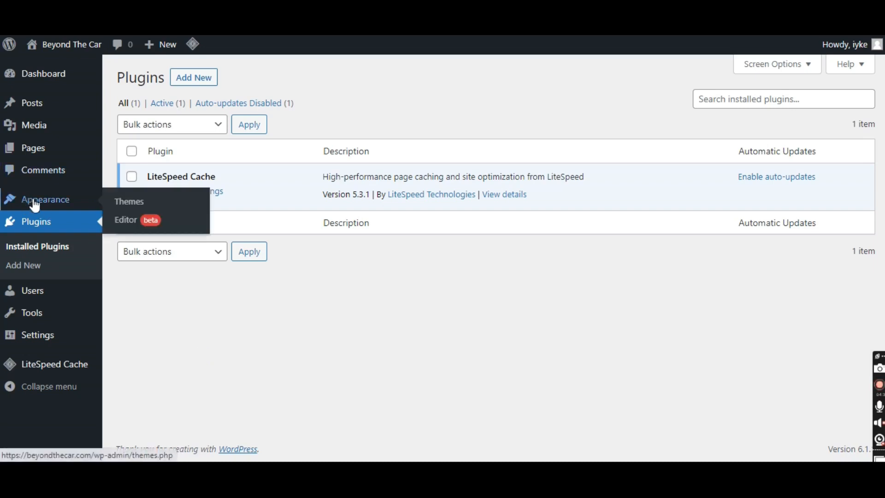
click(124, 202)
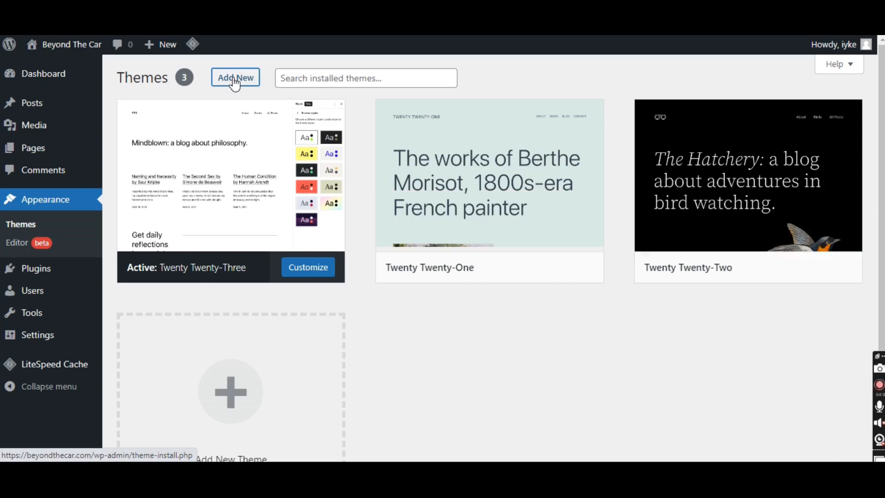
click(235, 79)
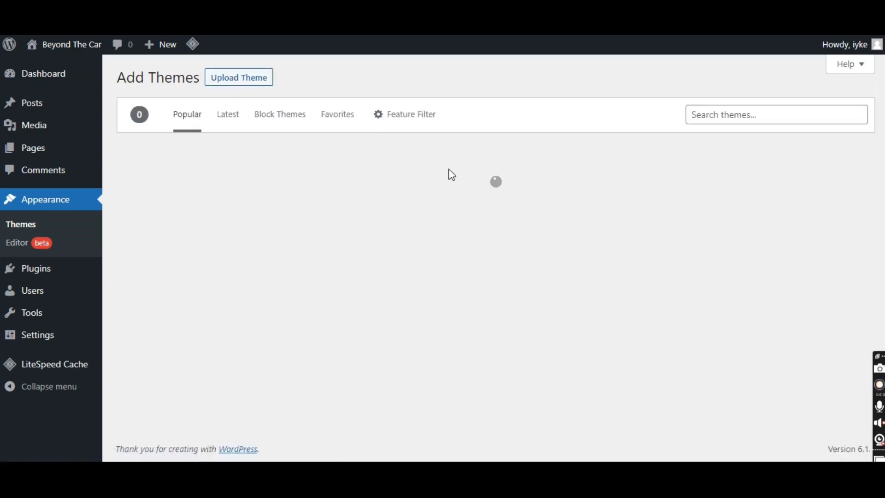
click(714, 116)
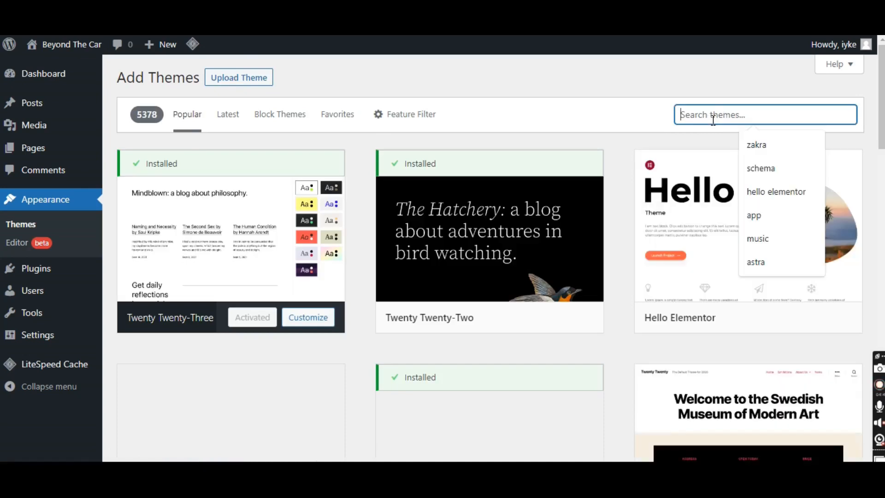
text(ge)
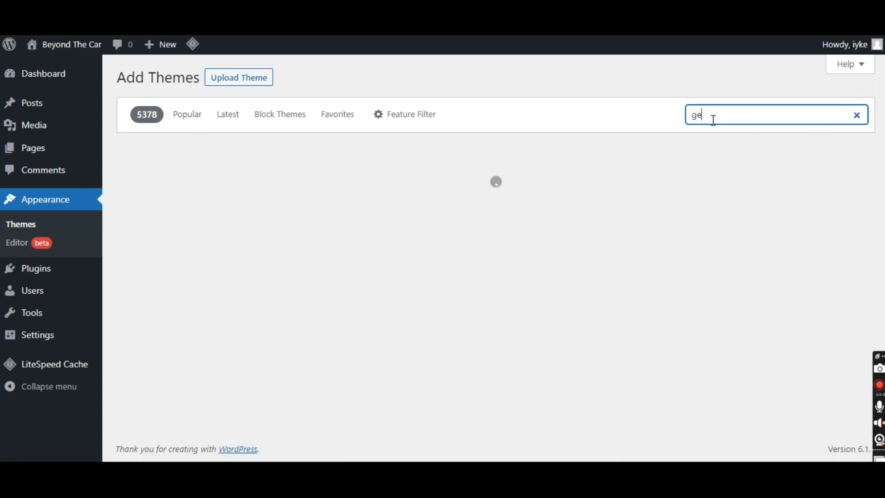
text(nerate)
Install and activate the GeneratePress theme, and look over the installed themes.
mouse_move(223, 223)
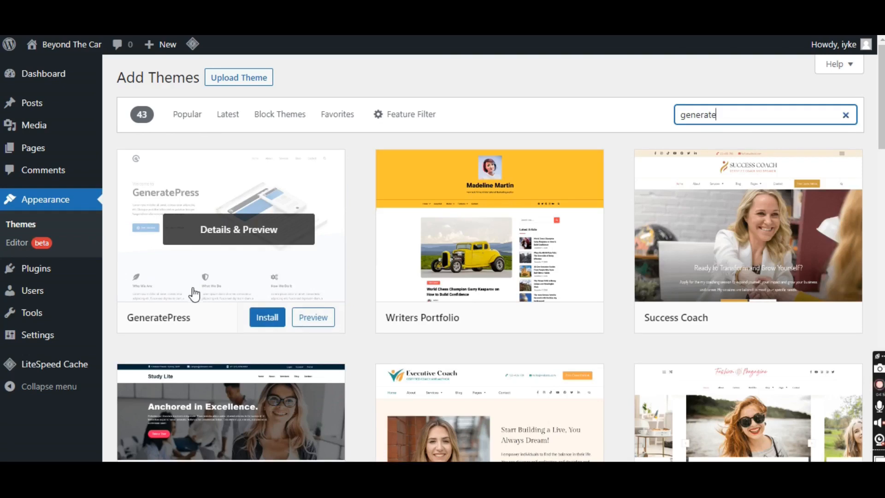
click(267, 319)
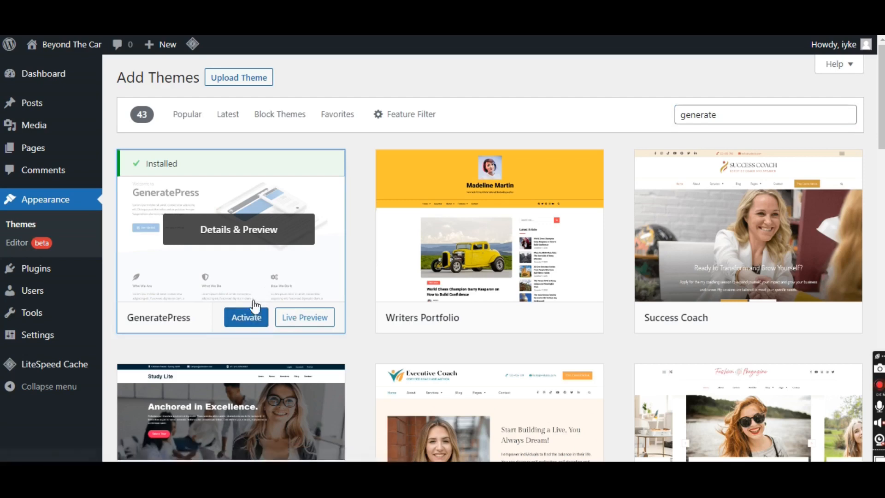
click(249, 323)
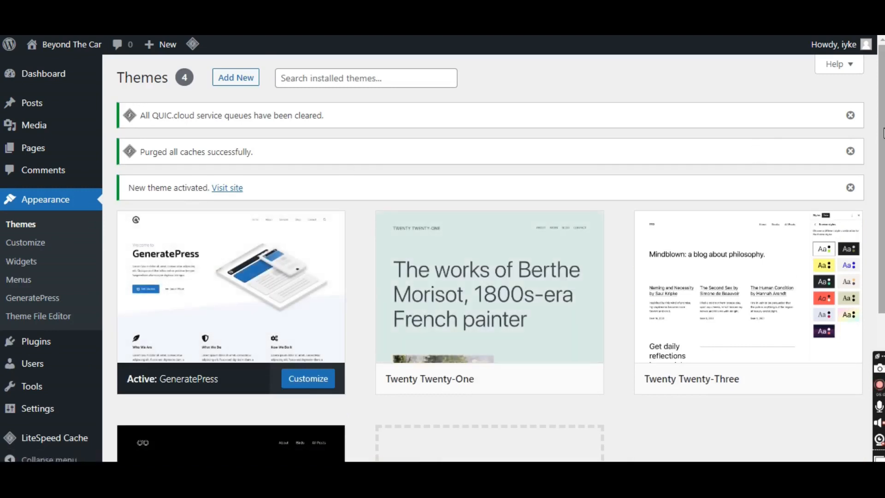
scroll(871, 160, down, 4)
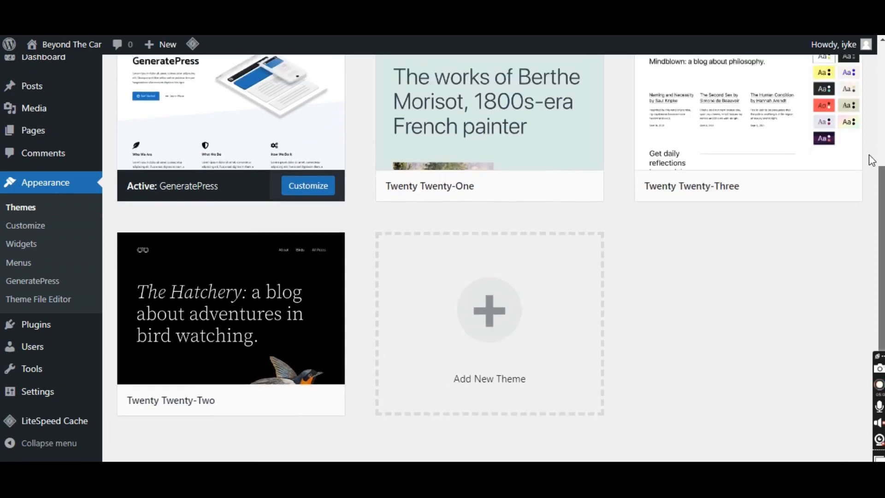
scroll(871, 161, up, 4)
Visit the live site to review its front page with the new theme, and return to the admin dashboard.
mouse_move(66, 49)
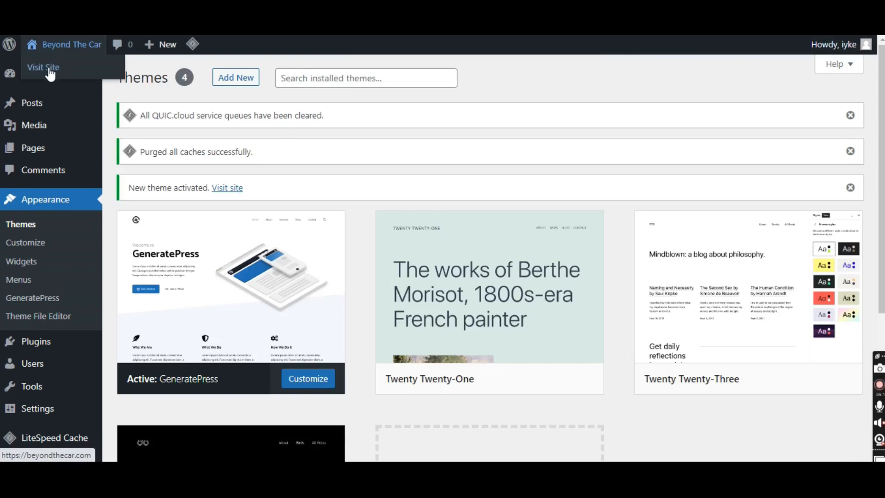
click(51, 73)
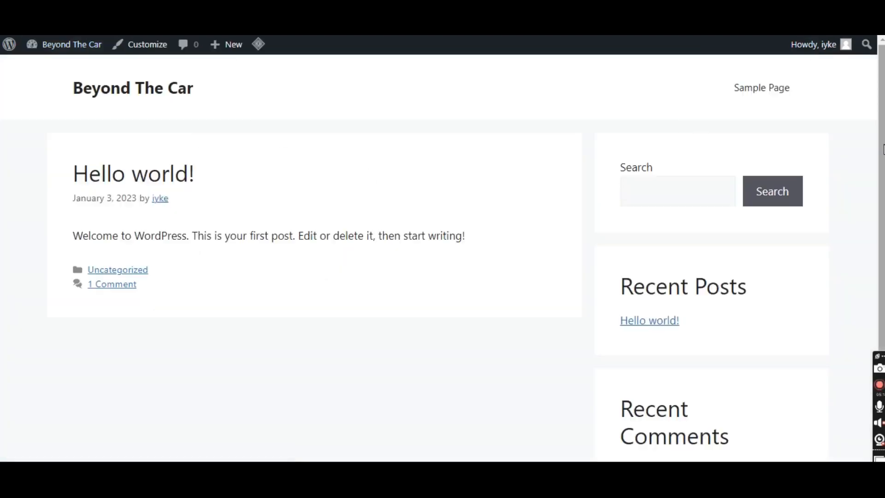
scroll(883, 149, down, 3)
scroll(883, 155, up, 3)
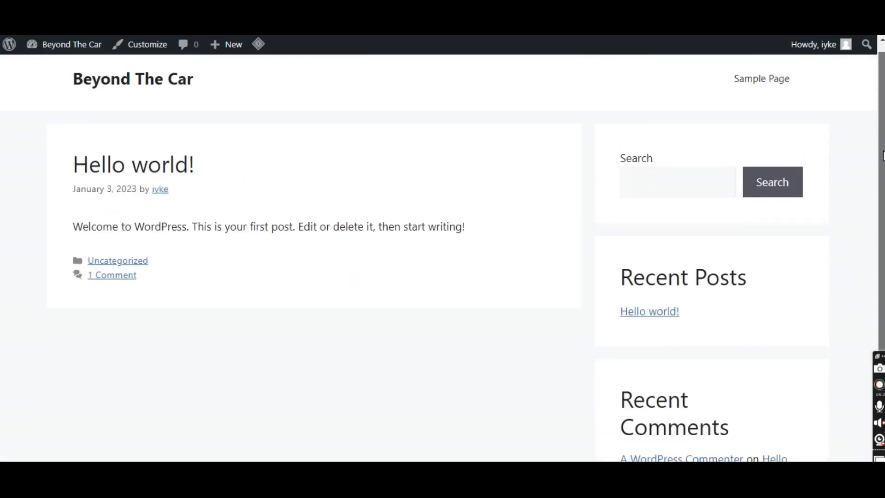
scroll(883, 156, down, 3)
scroll(867, 138, up, 4)
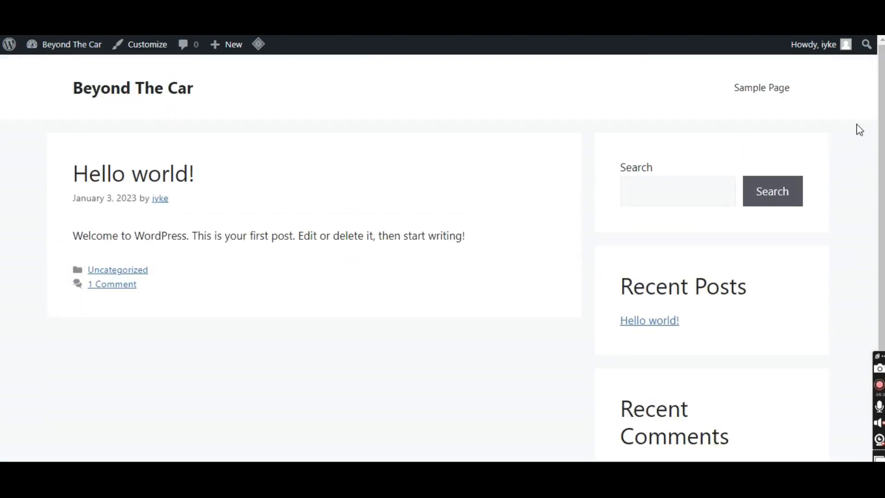
mouse_move(53, 47)
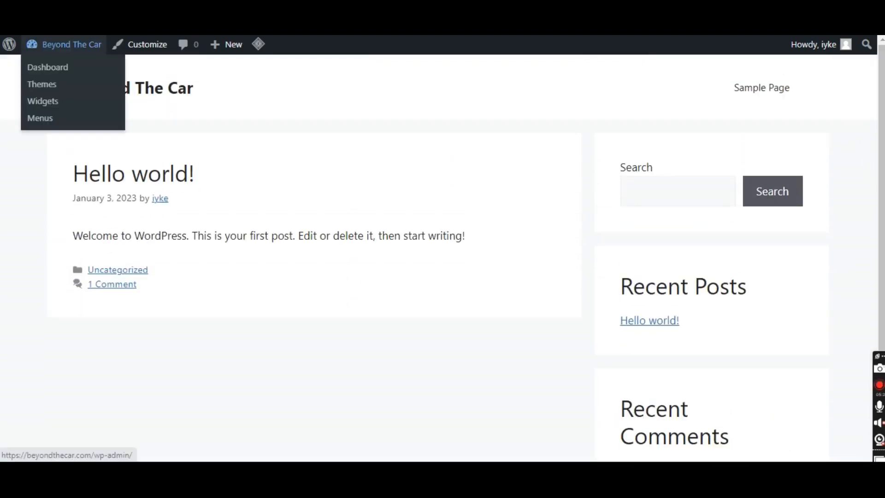
click(47, 69)
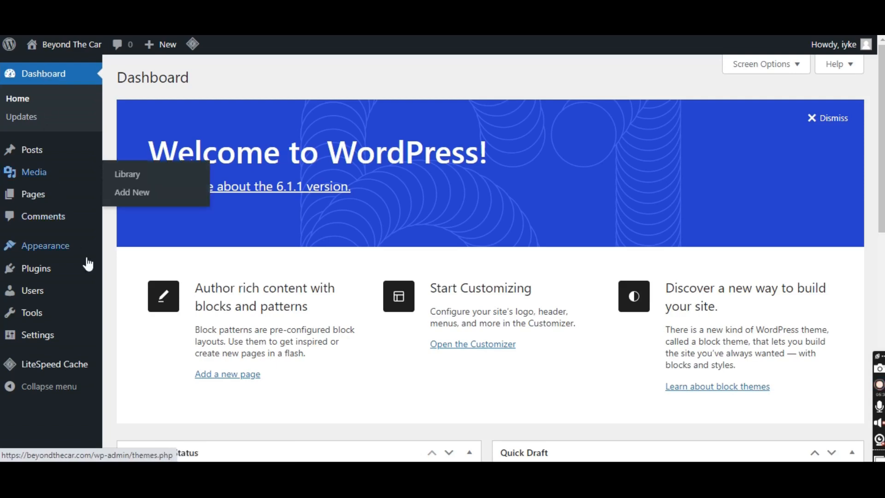
View the site's front end once more and go back to the dashboard.
mouse_move(881, 119)
mouse_down()
mouse_move(880, 288)
mouse_move(864, 72)
mouse_up()
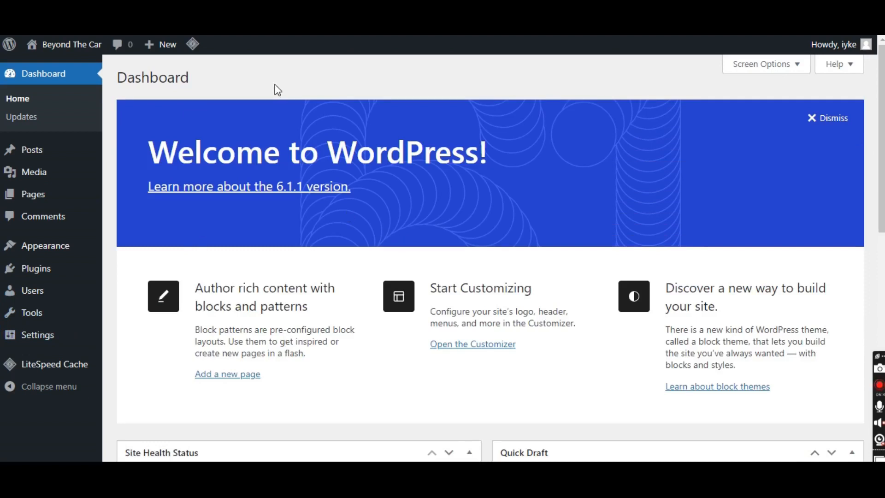
mouse_move(67, 44)
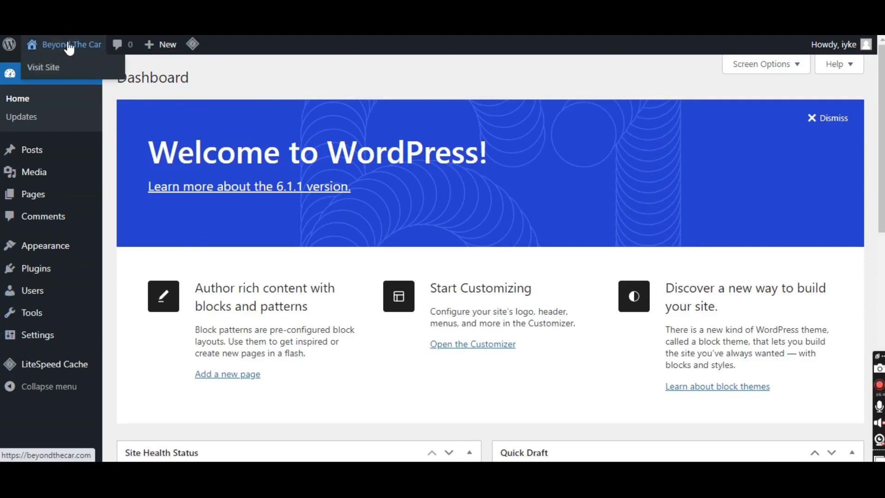
click(52, 67)
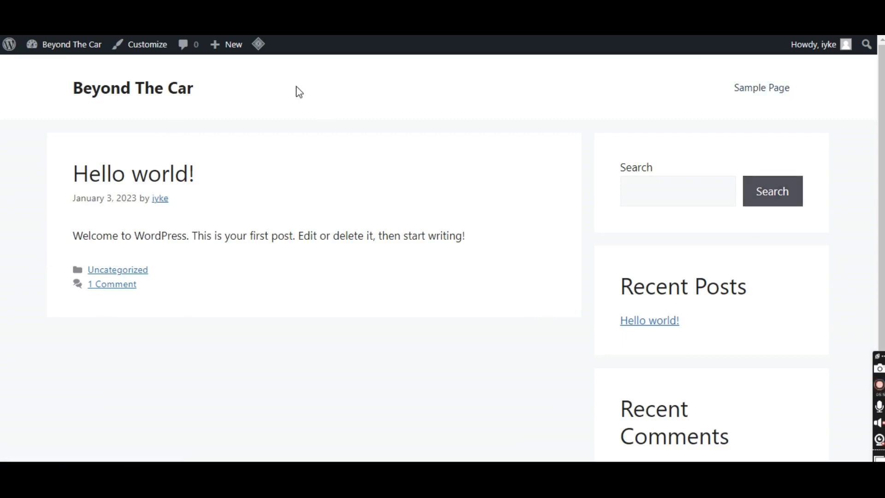
mouse_move(87, 53)
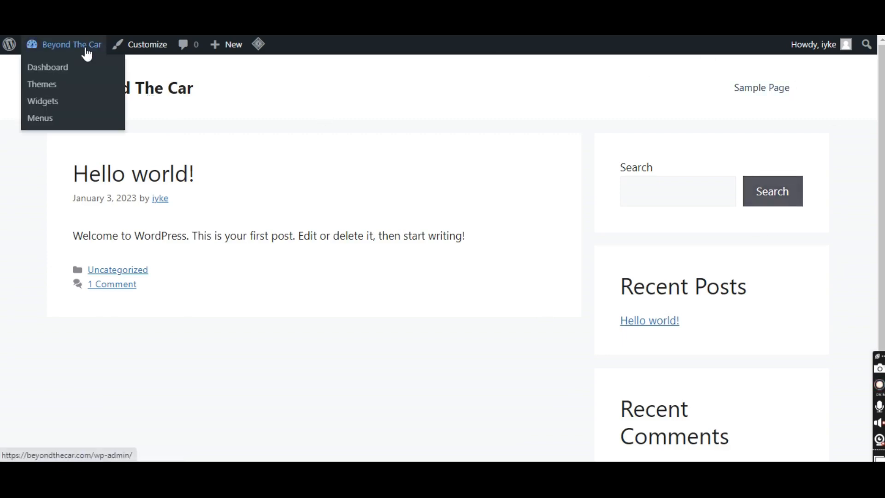
click(62, 68)
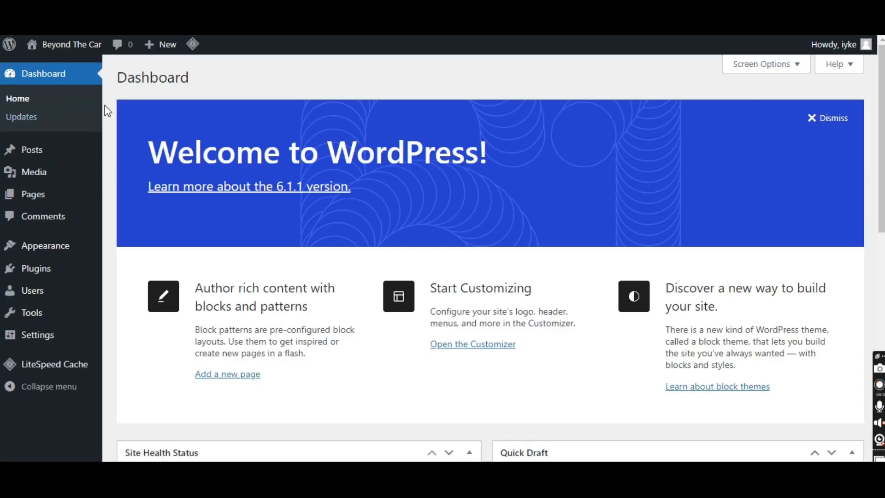
Open the page for adding new plugins and search the plugin directory for "elementor".
mouse_move(44, 276)
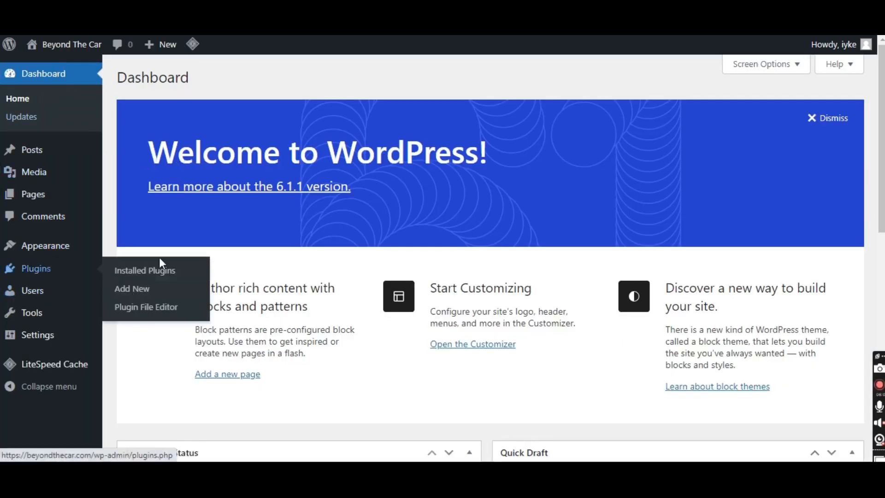
click(131, 294)
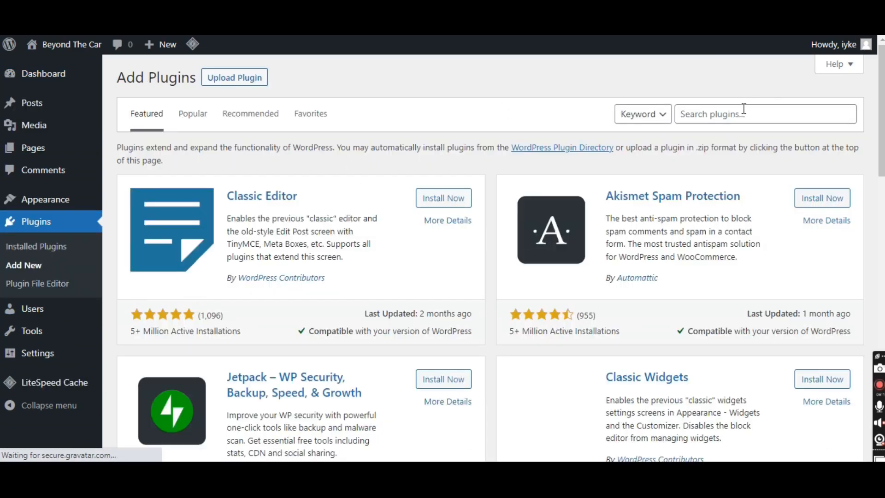
click(742, 114)
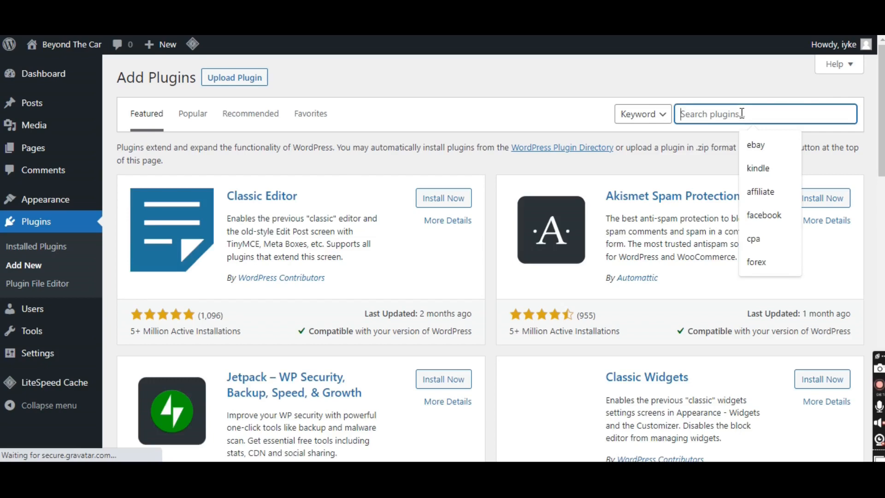
click(702, 80)
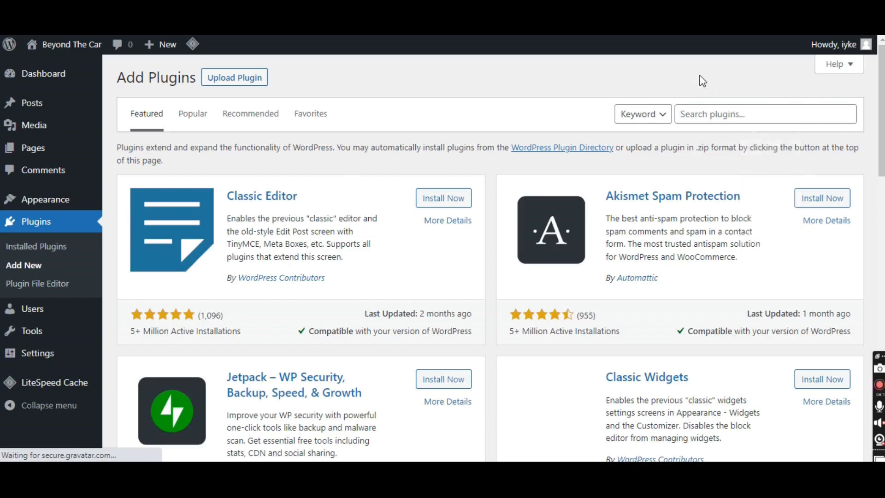
click(735, 114)
text(e)
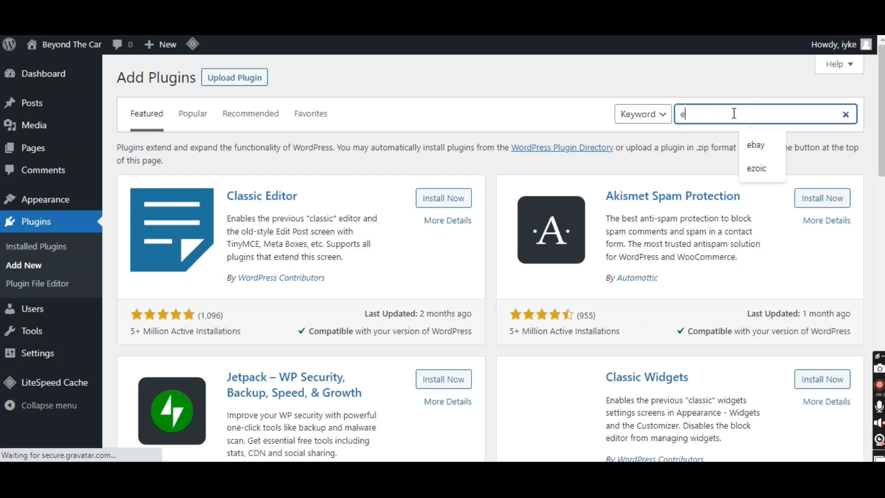
text(leme)
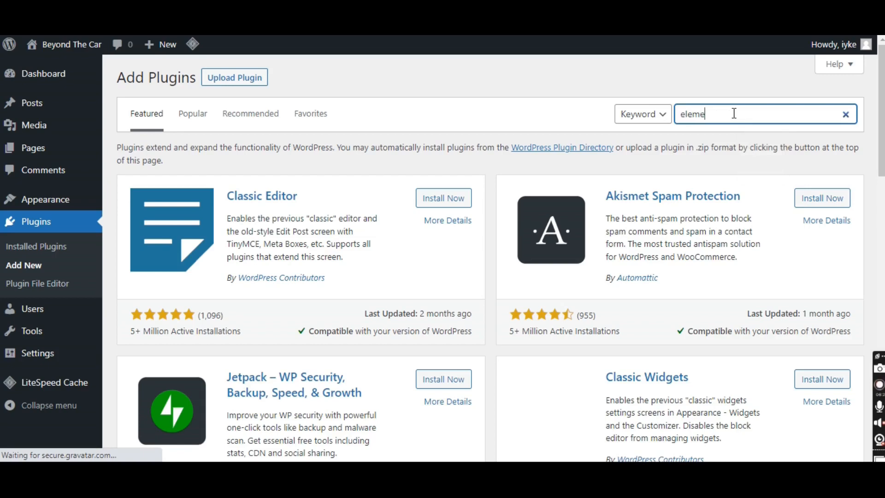
text(ntor)
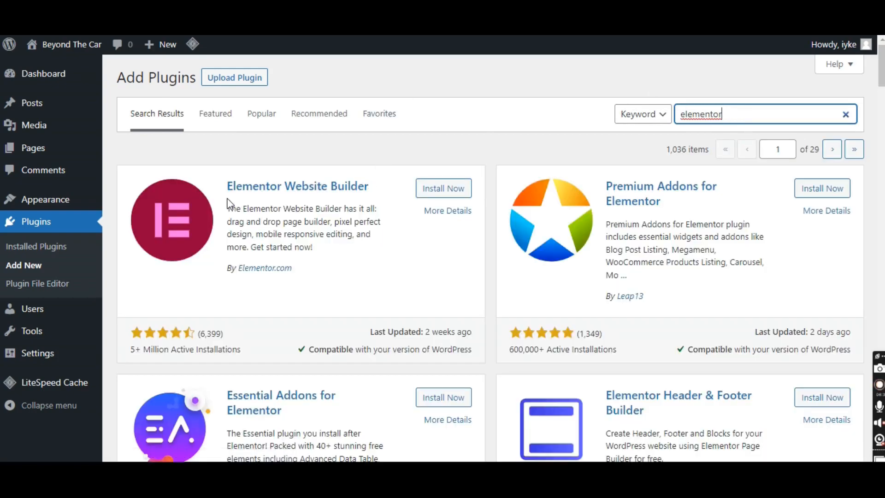
Install and activate the Elementor Website Builder plugin, and leave its setup wizard to return to the plugin search results.
click(448, 189)
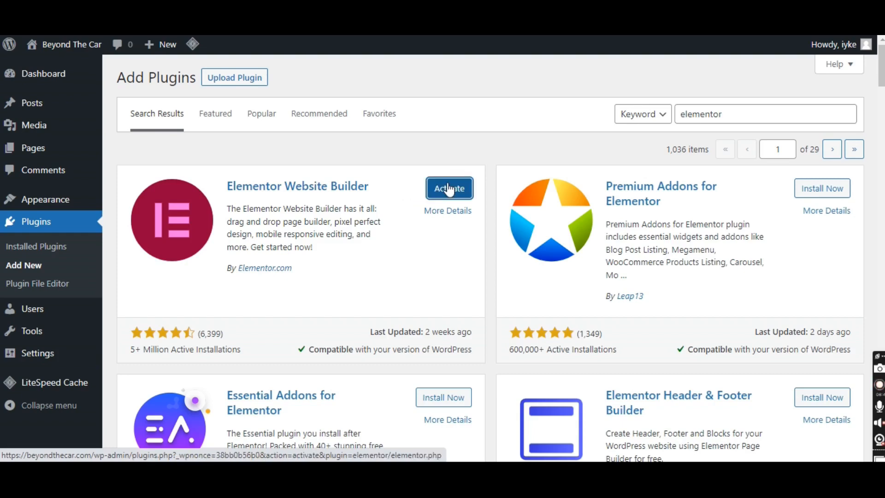
click(449, 189)
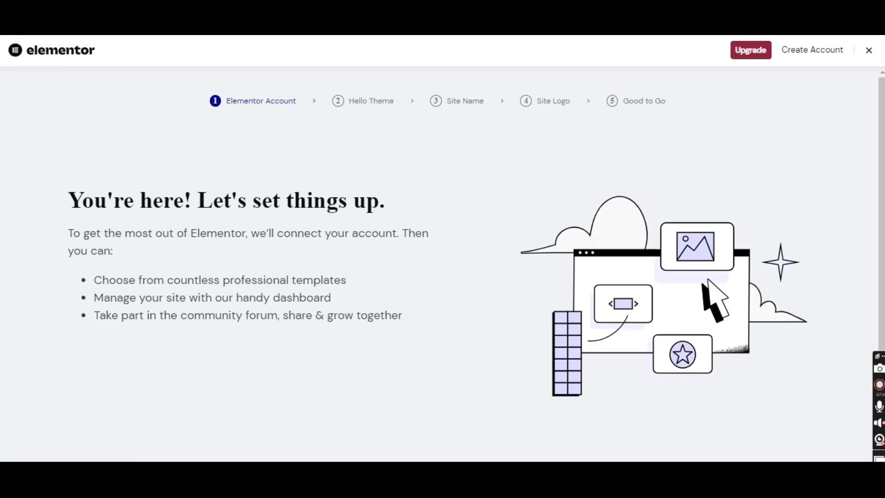
key(alt+Left)
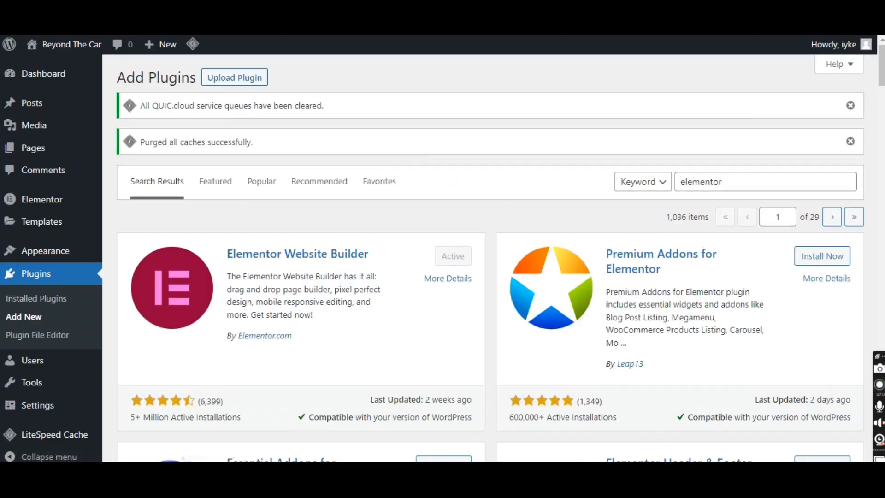
Replace the plugin directory search term with "essential" to find the Essential Addons plugin.
mouse_move(881, 74)
mouse_down()
mouse_move(881, 95)
mouse_move(882, 73)
mouse_up()
drag(750, 180, 669, 184)
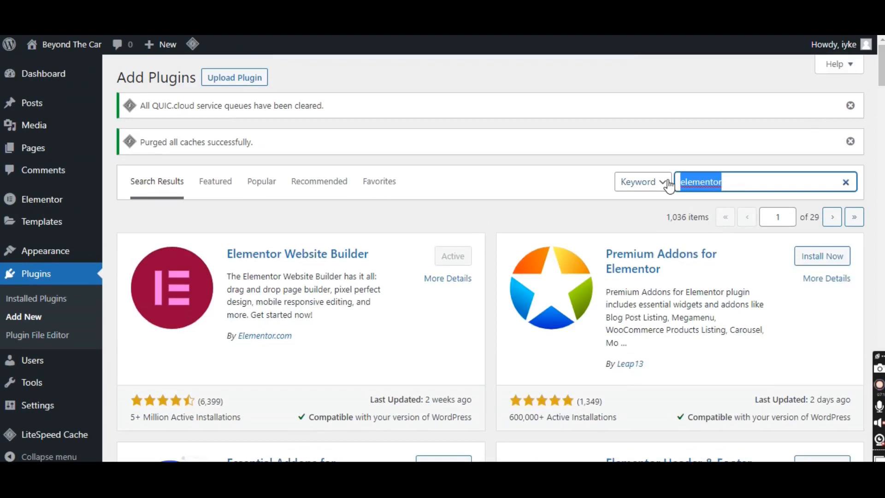
key(Right)
key(Return)
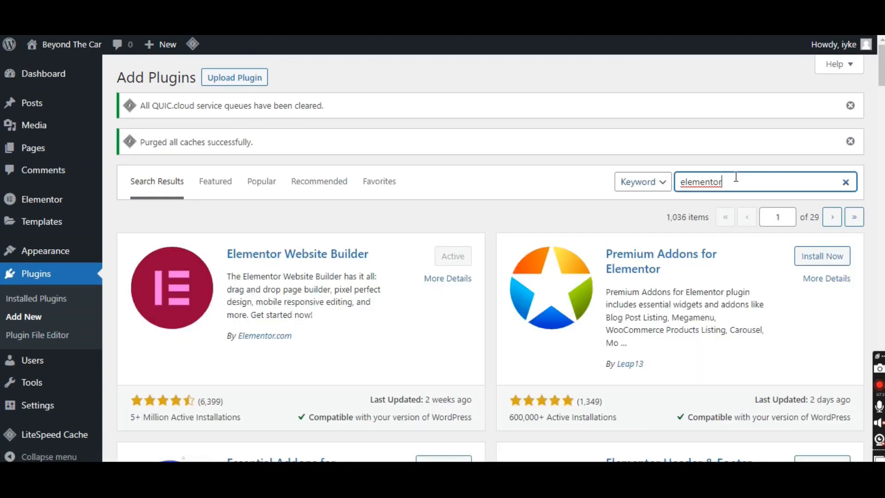
key(ctrl+a)
text(ess)
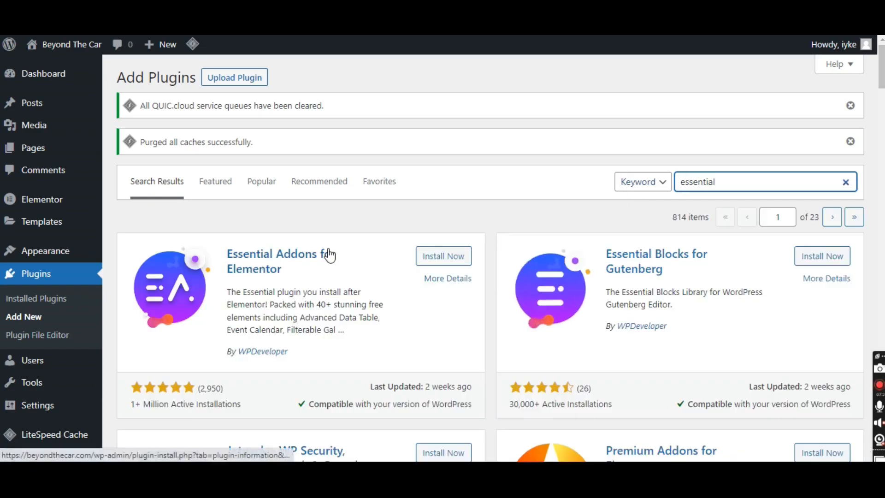
Install and activate Essential Addons for Elementor, and leave its setup wizard for the admin dashboard.
click(433, 257)
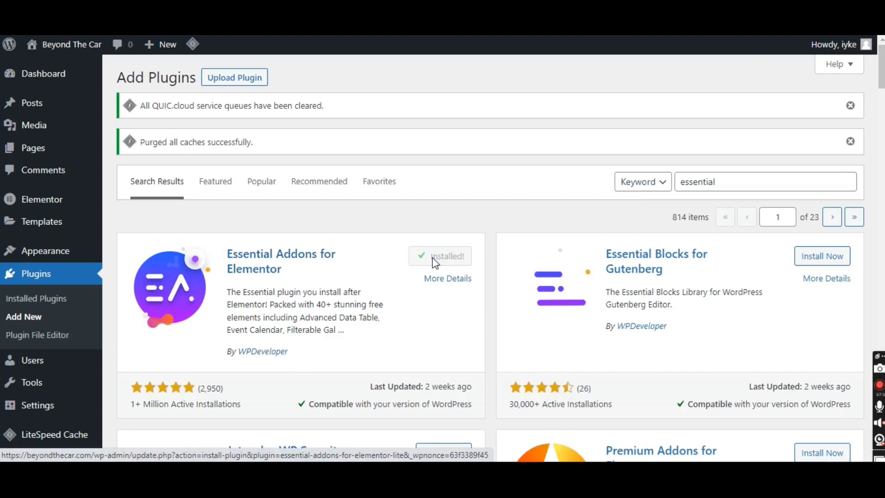
click(455, 259)
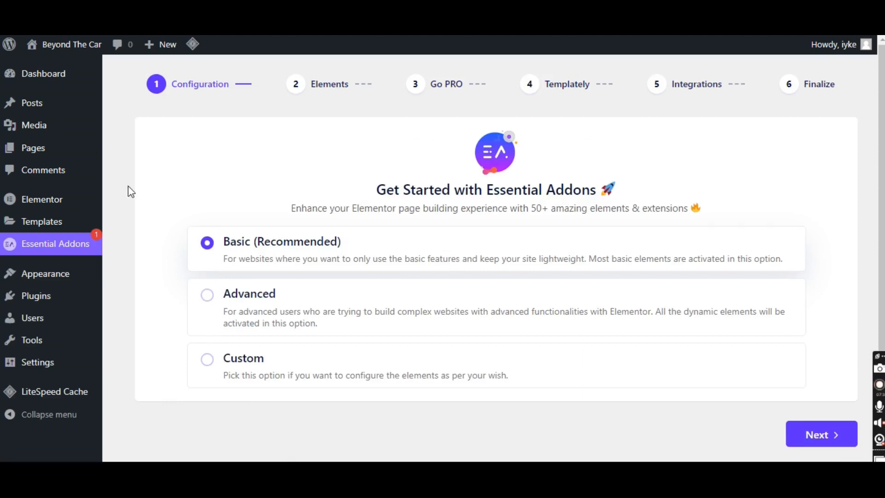
mouse_move(50, 86)
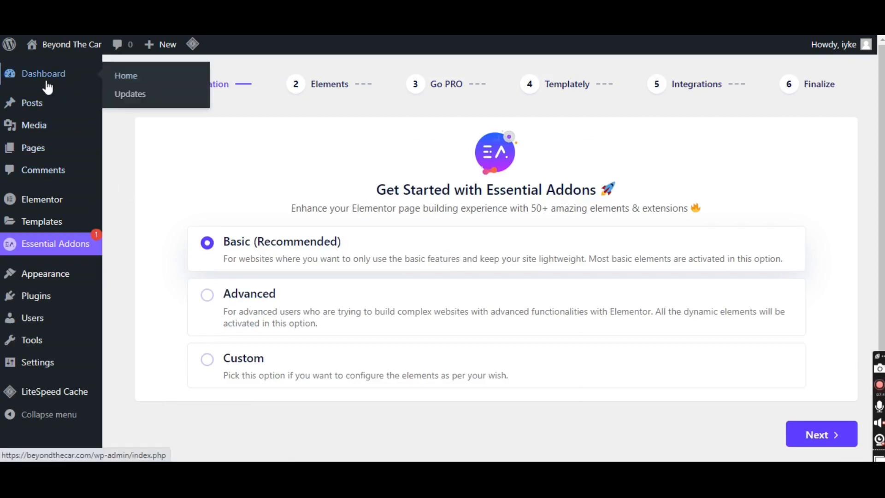
click(48, 86)
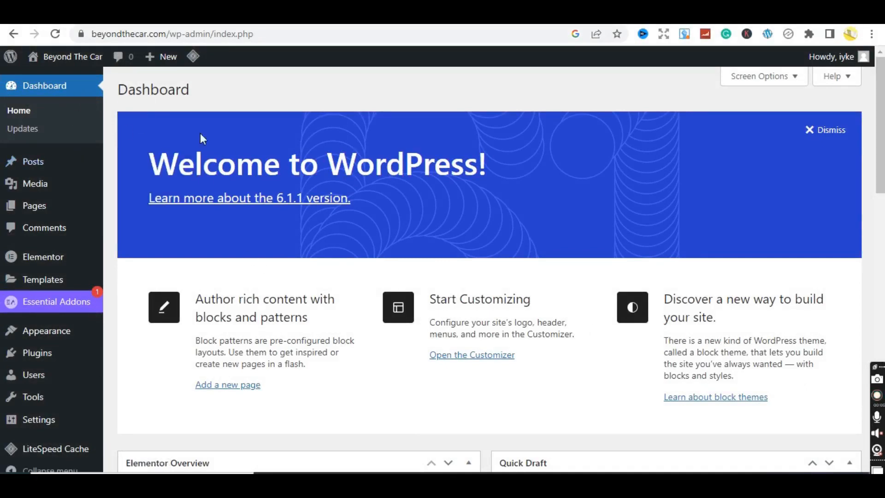
Visit the live site to look over its front page, and return to the admin dashboard.
mouse_move(78, 58)
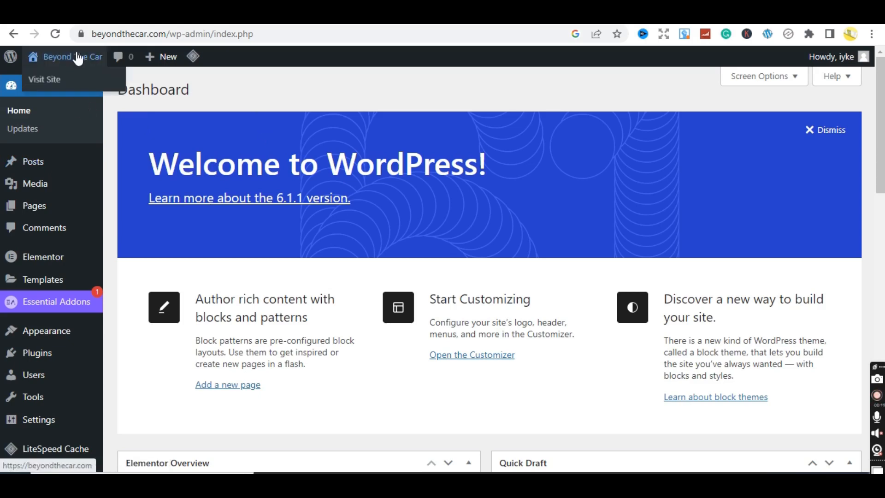
click(55, 80)
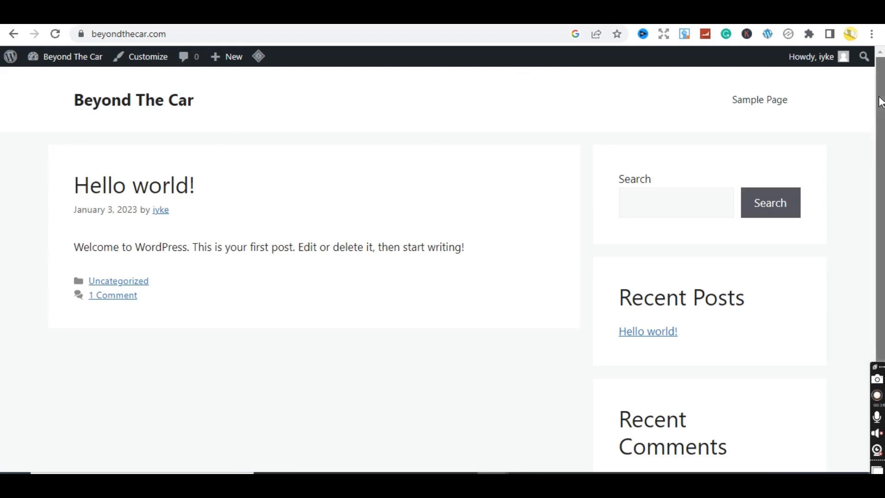
scroll(880, 102, down, 1)
scroll(880, 101, up, 1)
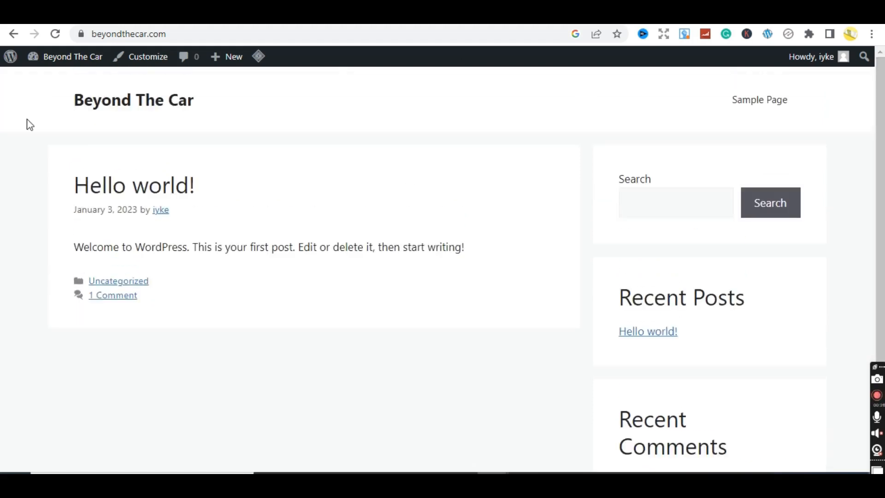
mouse_move(66, 59)
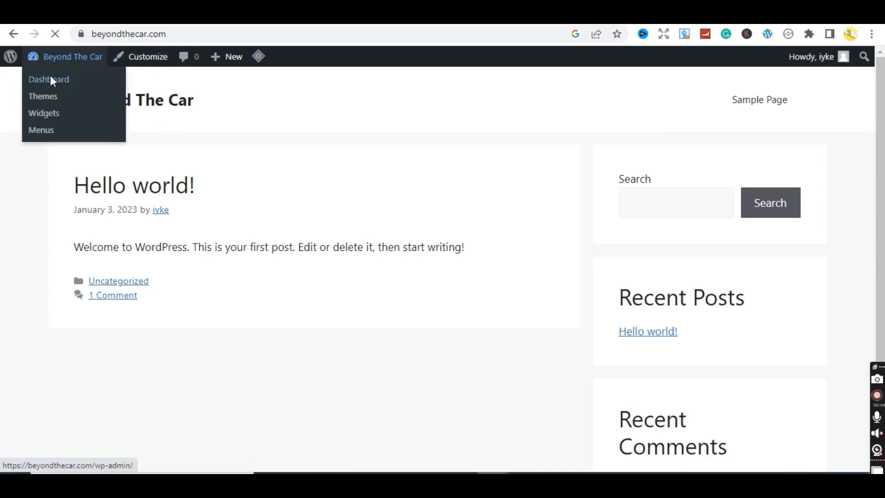
click(51, 79)
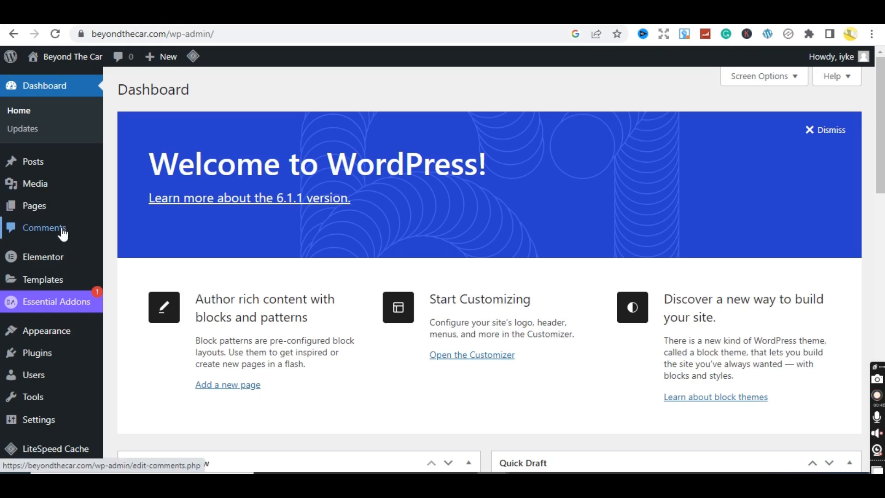
Open the Site Identity settings in the theme customizer and select the site title text.
mouse_move(57, 336)
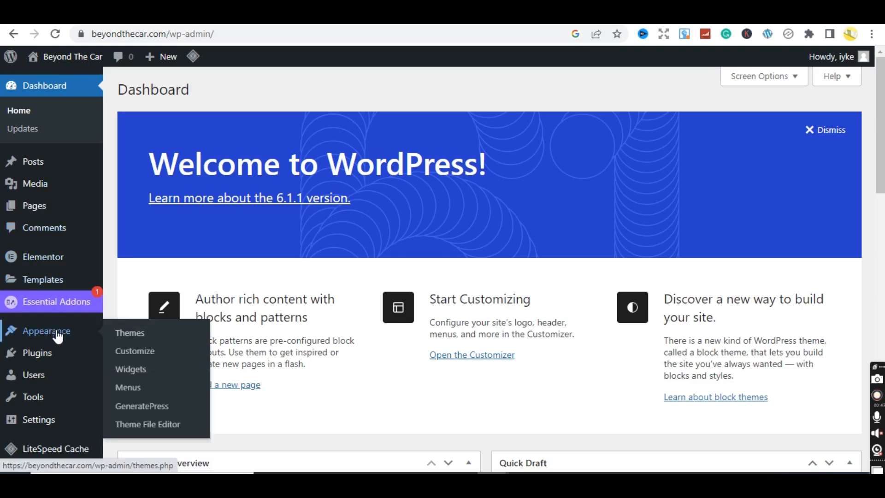
click(138, 353)
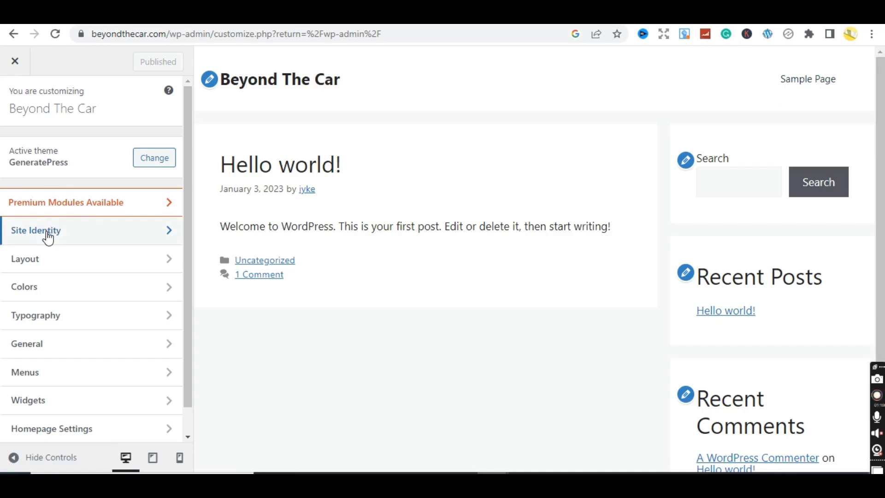
click(72, 235)
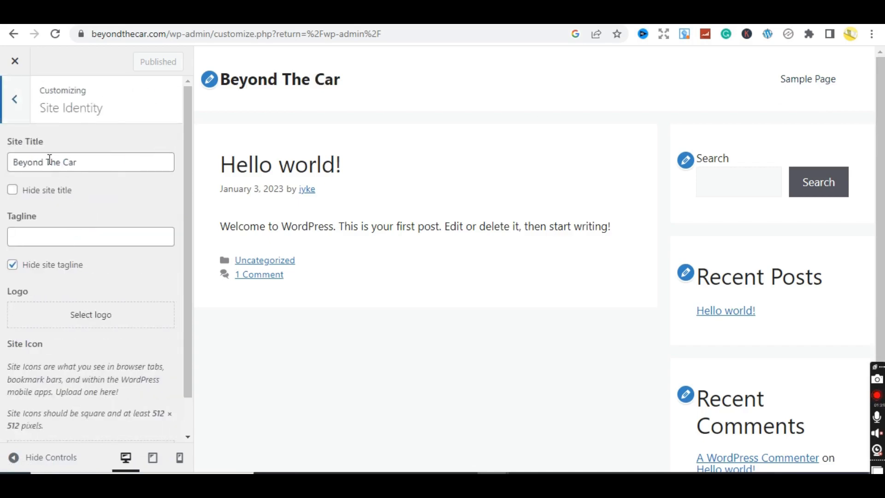
click(109, 166)
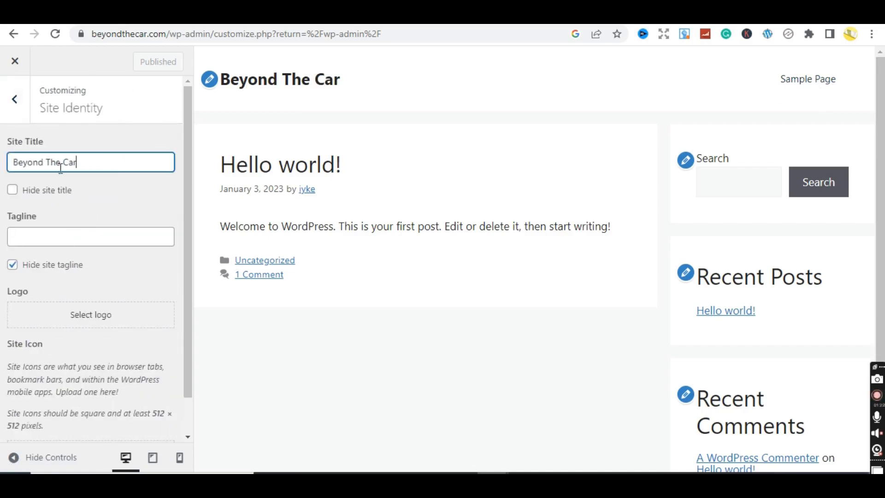
drag(76, 165, 9, 167)
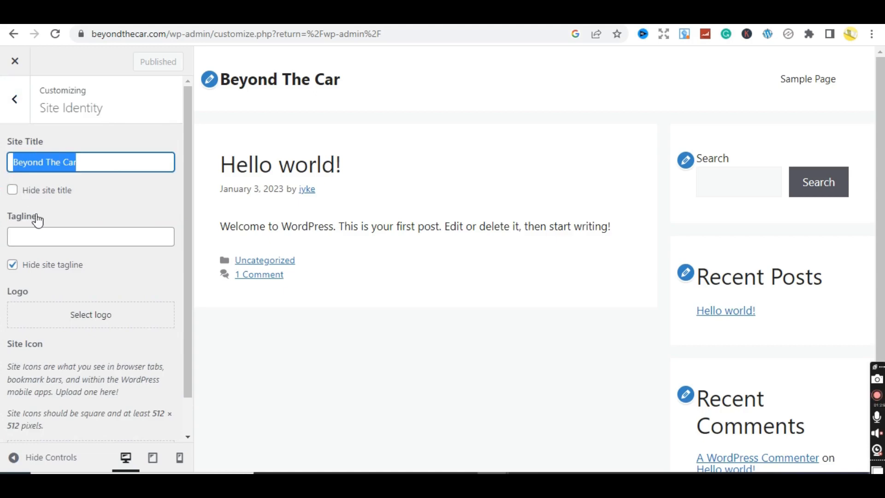
Enter "Auto accessories" as the site tagline and turn off hiding it so it shows in the header.
click(45, 238)
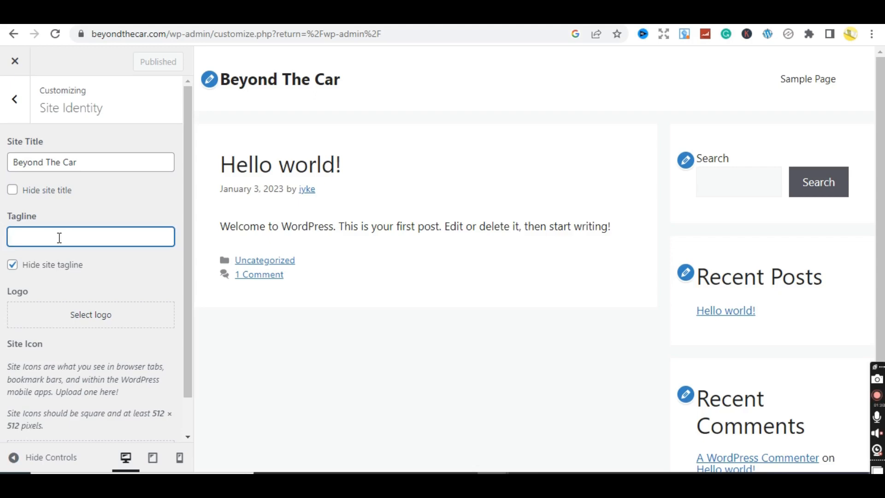
text(Auto)
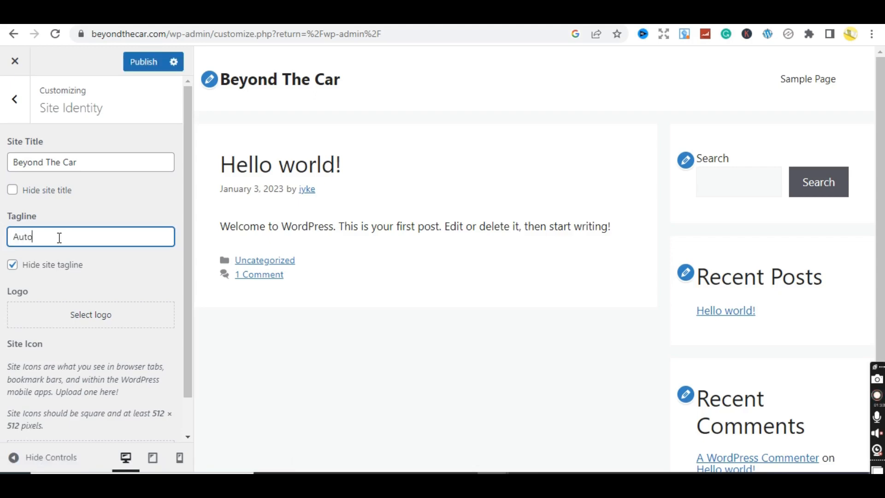
text( accessories)
click(56, 237)
text(s)
click(111, 241)
click(14, 269)
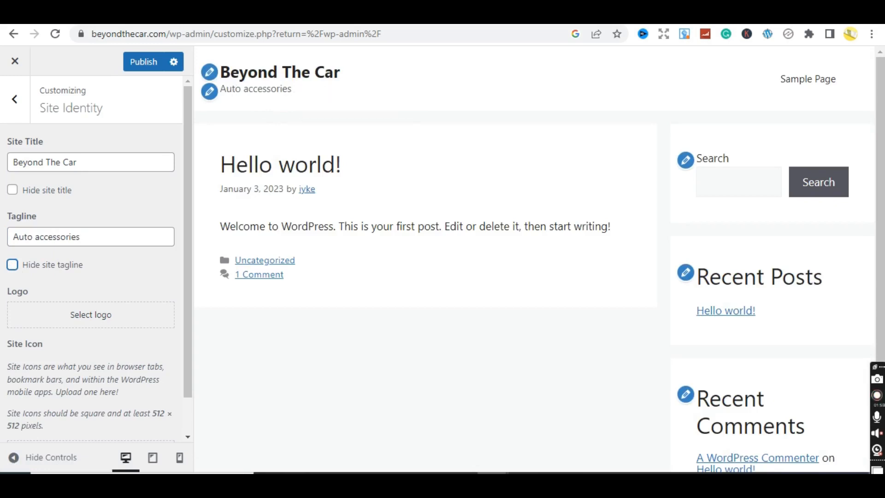
Hide the site tagline again and clear its text.
click(13, 265)
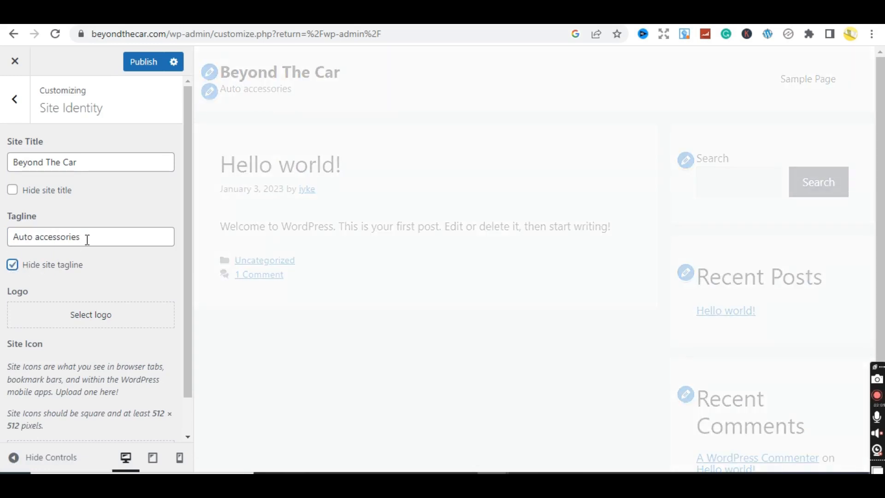
drag(87, 240, 8, 235)
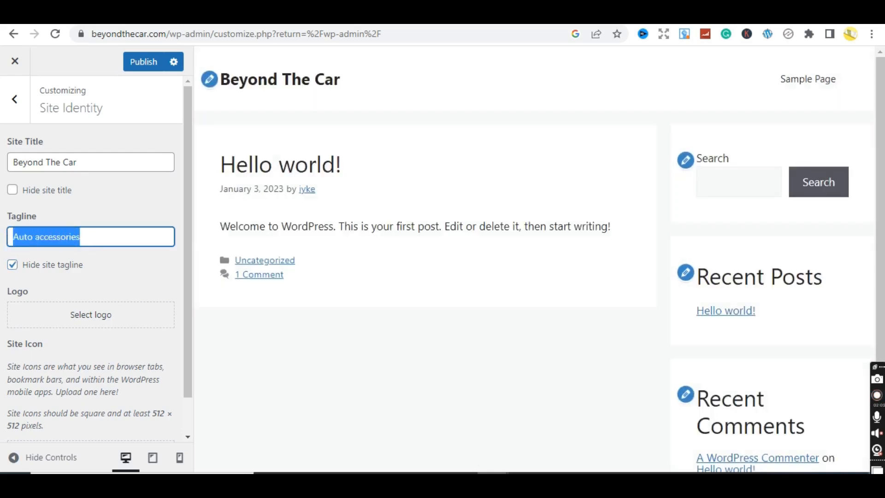
key(BackSpace)
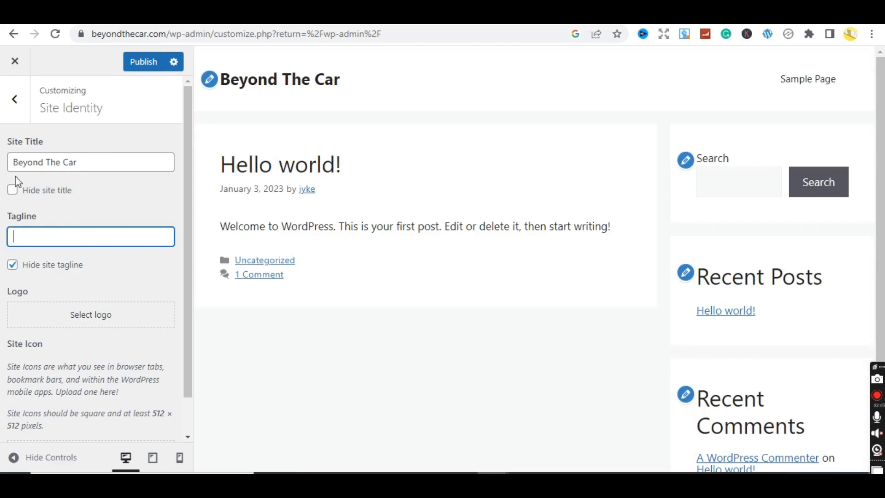
click(91, 162)
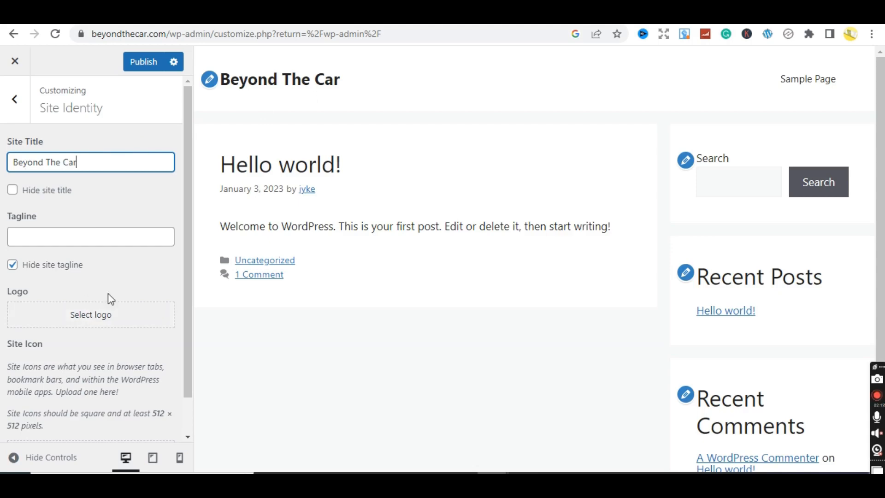
Upload the "beyondthecar logo" image from the BEYONDTHECAR documents folder as the site logo file.
click(100, 318)
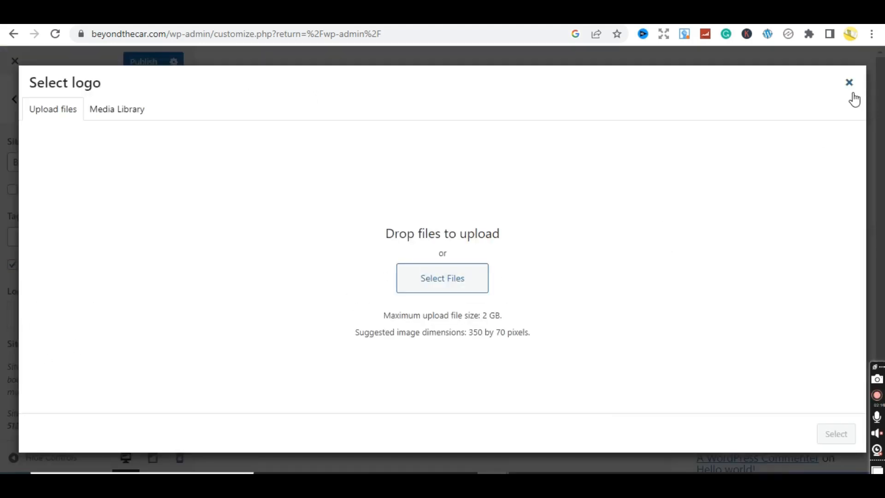
click(429, 278)
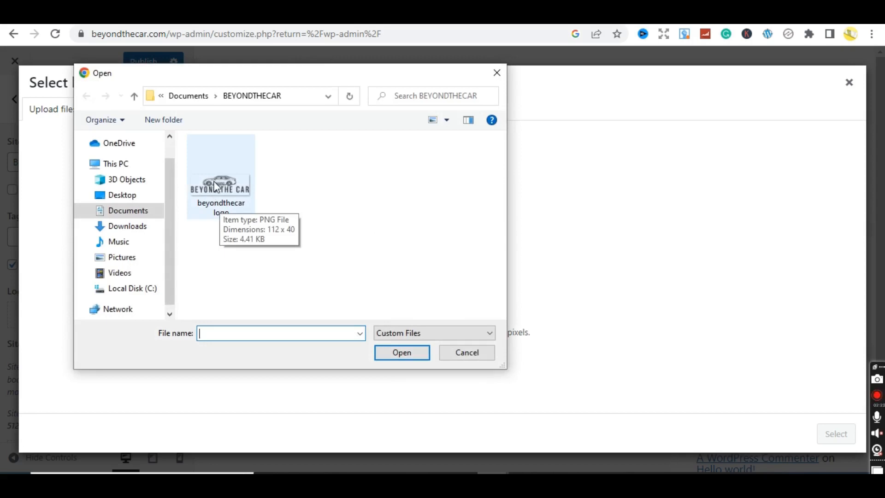
click(215, 185)
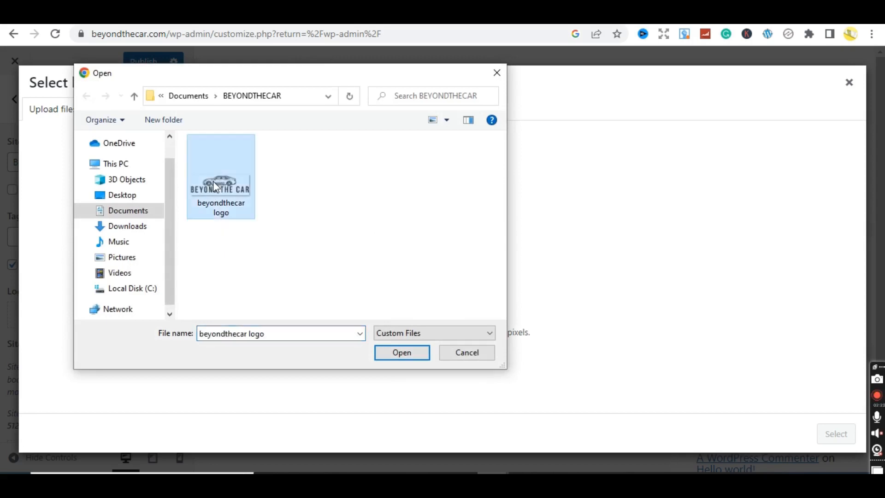
click(402, 353)
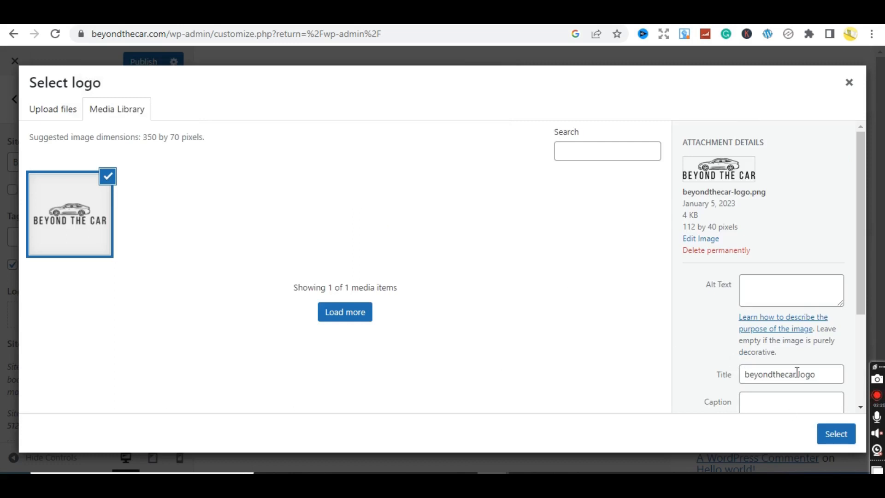
Copy the logo image's title into its alt text so it reads "beyondthecar logo".
click(767, 288)
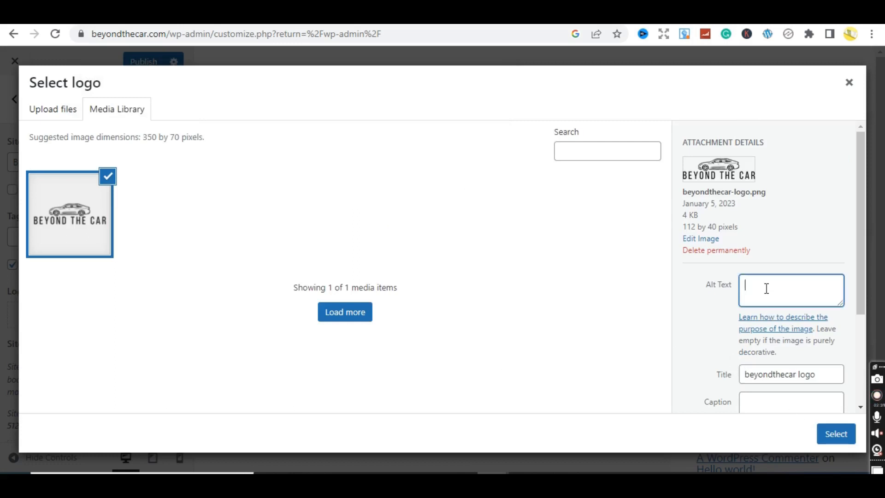
click(799, 375)
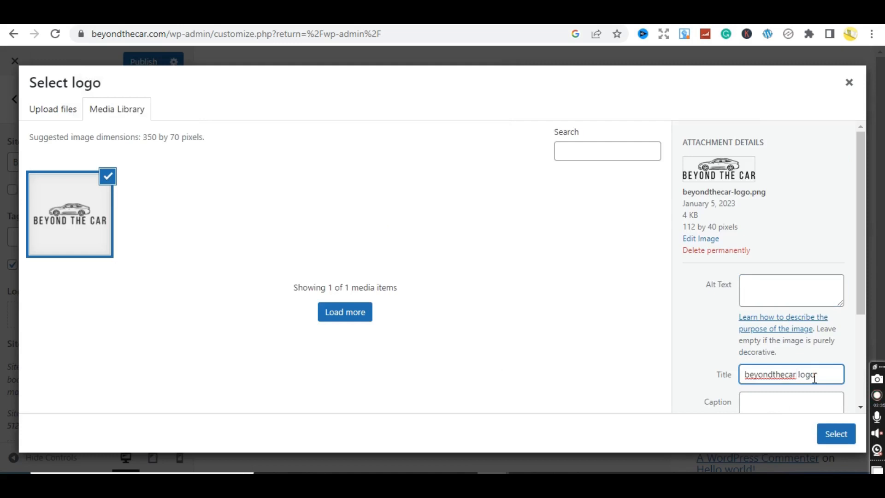
triple_click(815, 378)
key(ctrl+c)
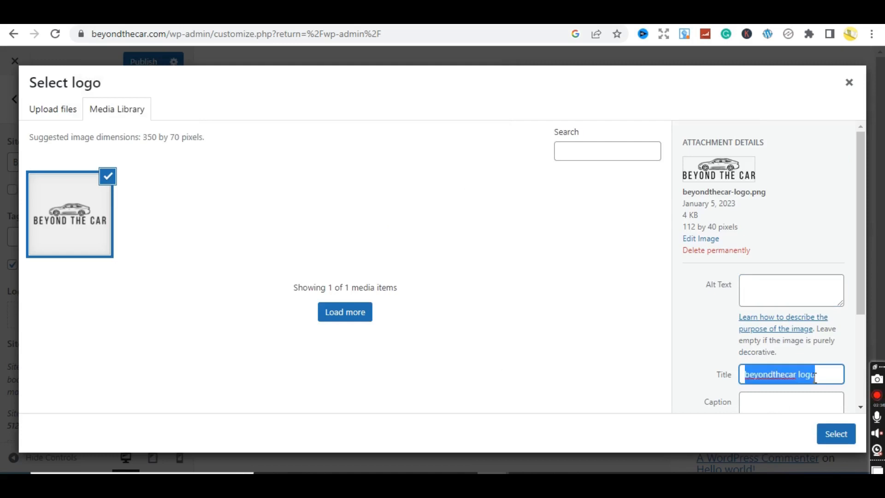
click(760, 291)
key(ctrl+v)
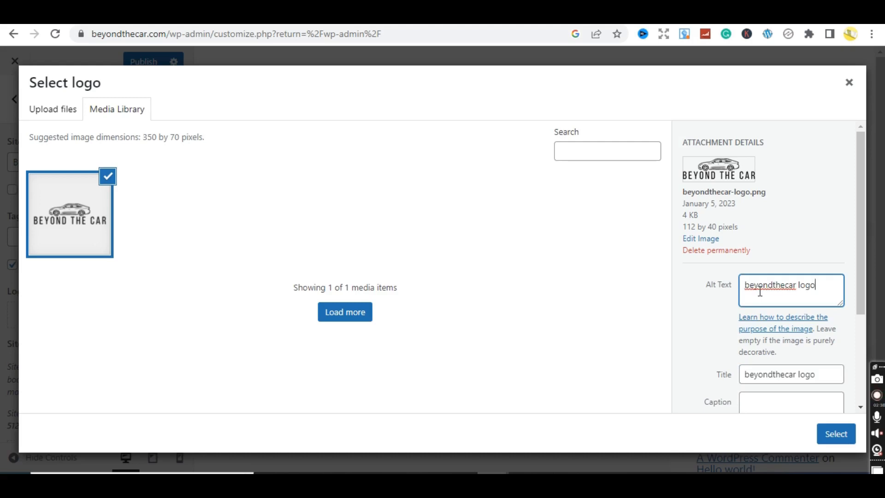
Apply the uploaded image as the site logo without cropping it, and hide the site title.
click(830, 433)
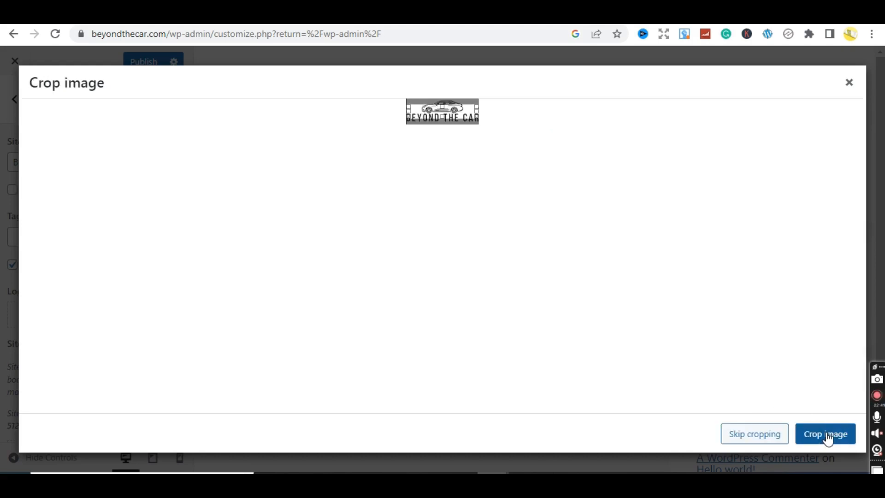
click(742, 436)
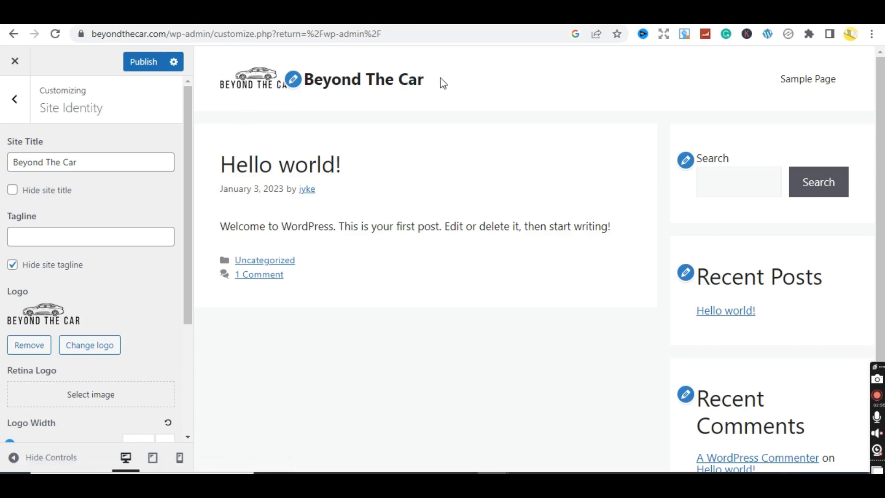
click(13, 190)
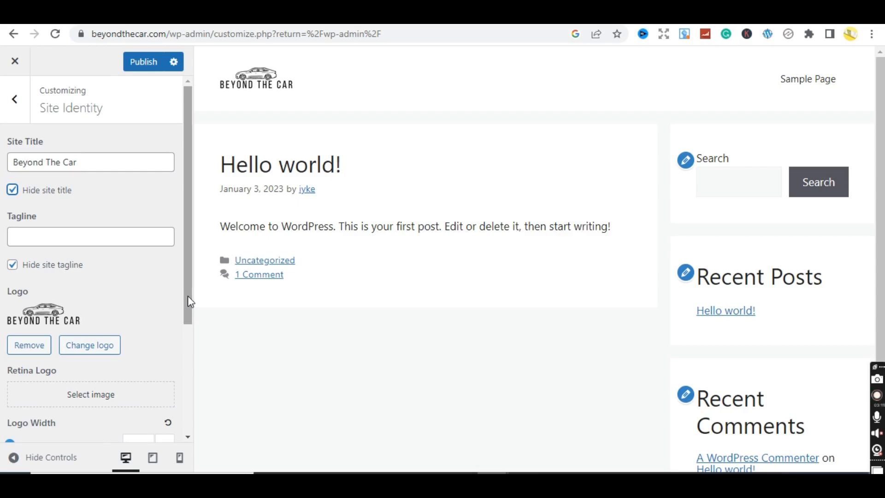
Review the site identity settings and publish the logo, title and tagline changes.
scroll(188, 299, down, 2)
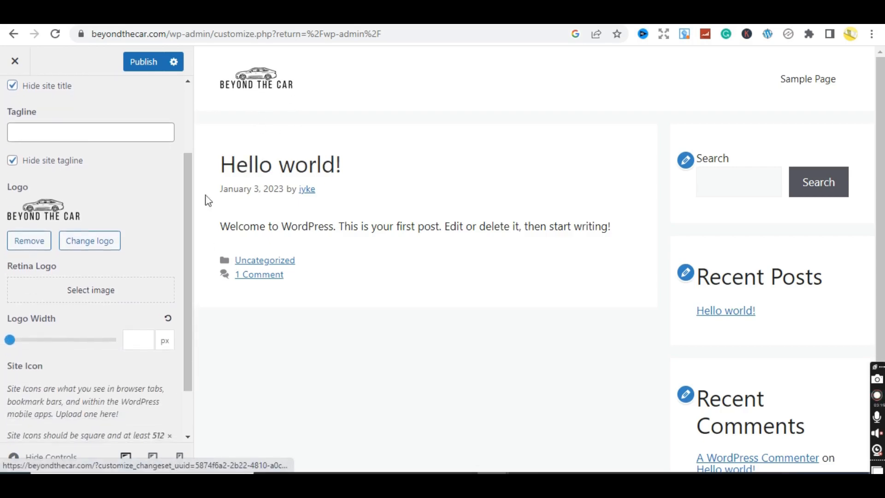
drag(186, 256, 187, 166)
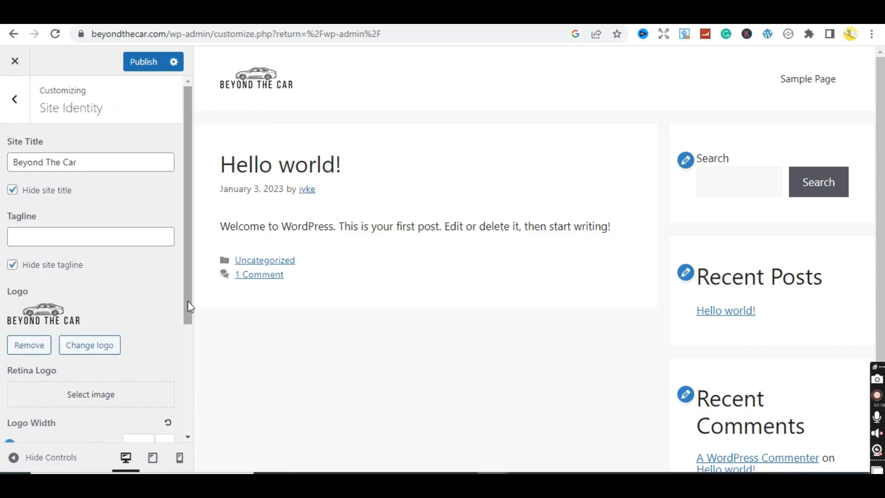
drag(188, 301, 184, 237)
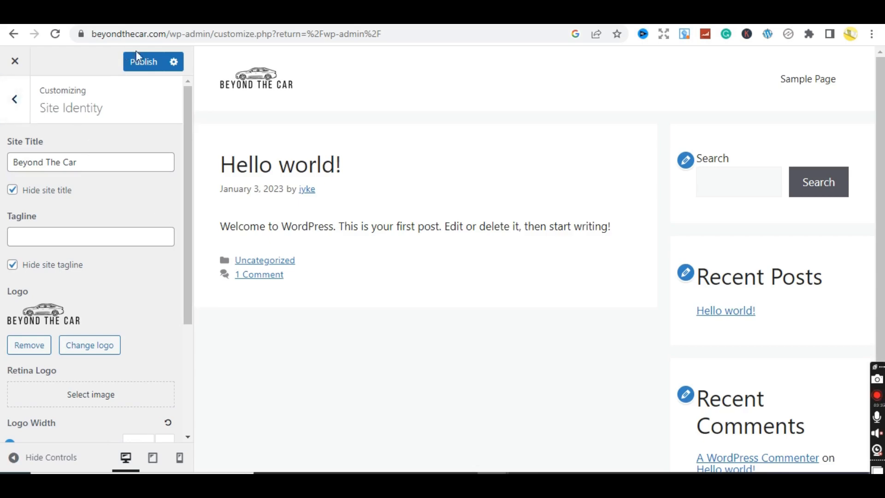
click(148, 64)
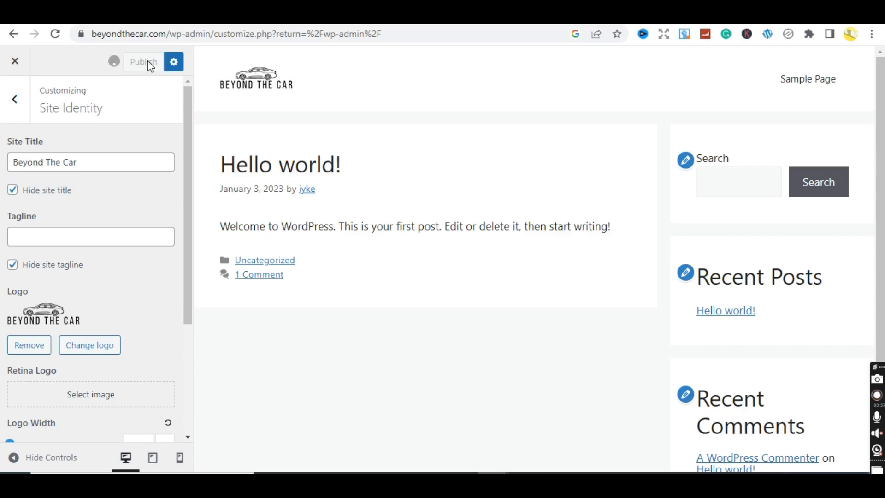
In the header layout settings, try the Center and Right header alignments, then return the alignment to Left.
click(14, 113)
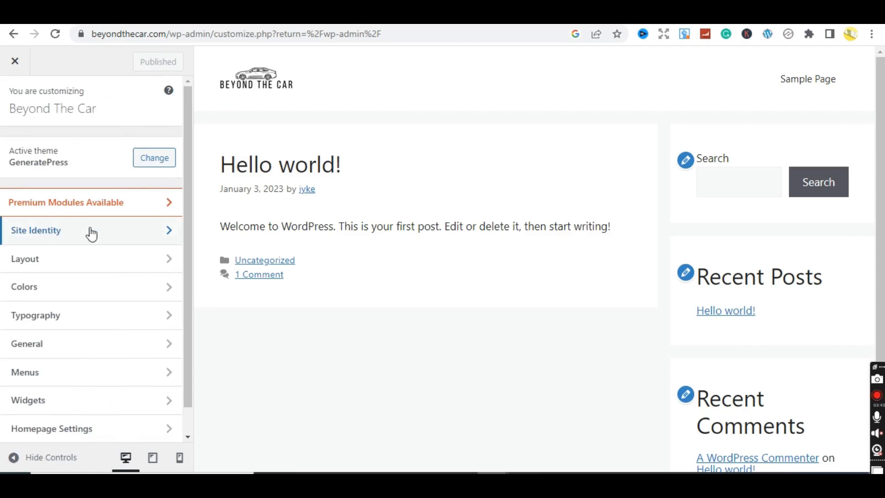
click(49, 264)
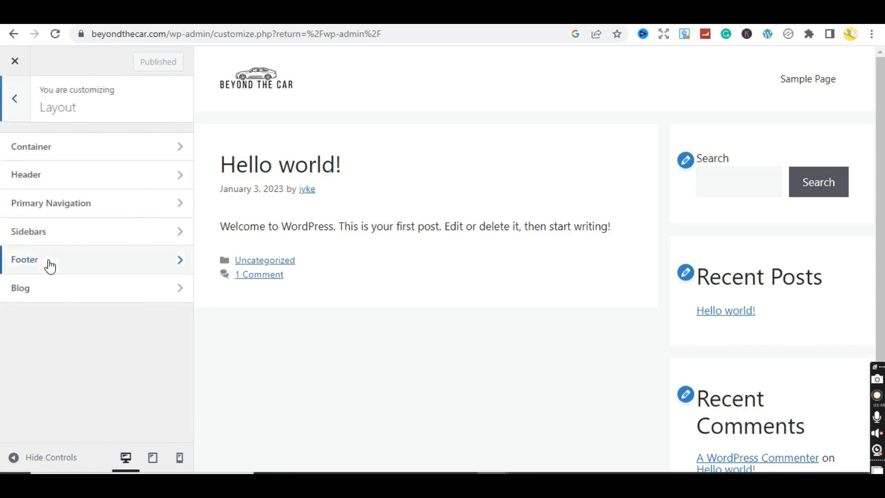
click(46, 176)
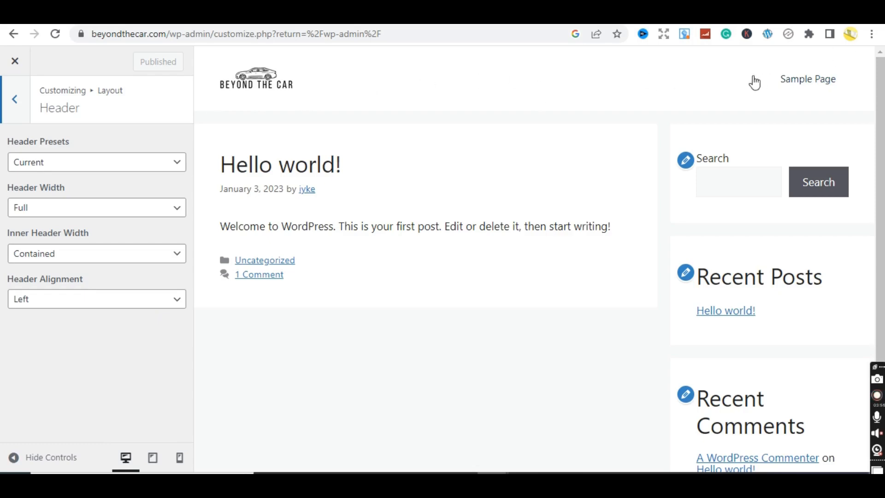
click(91, 300)
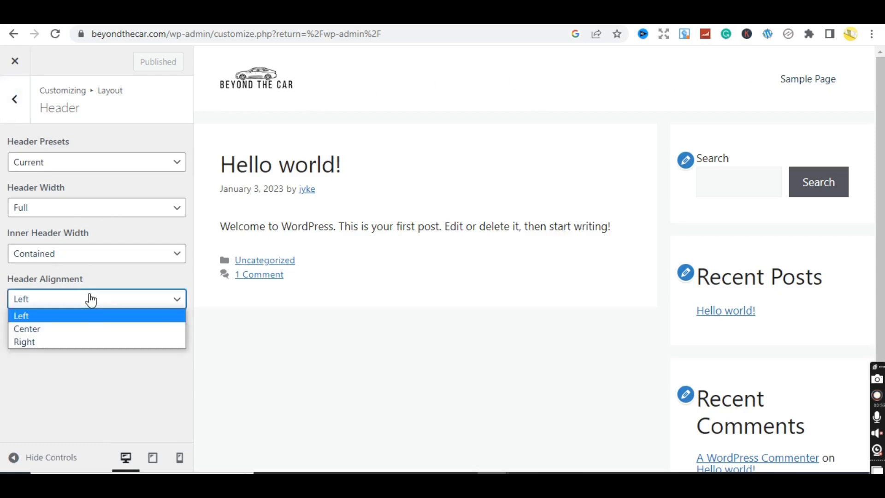
click(28, 330)
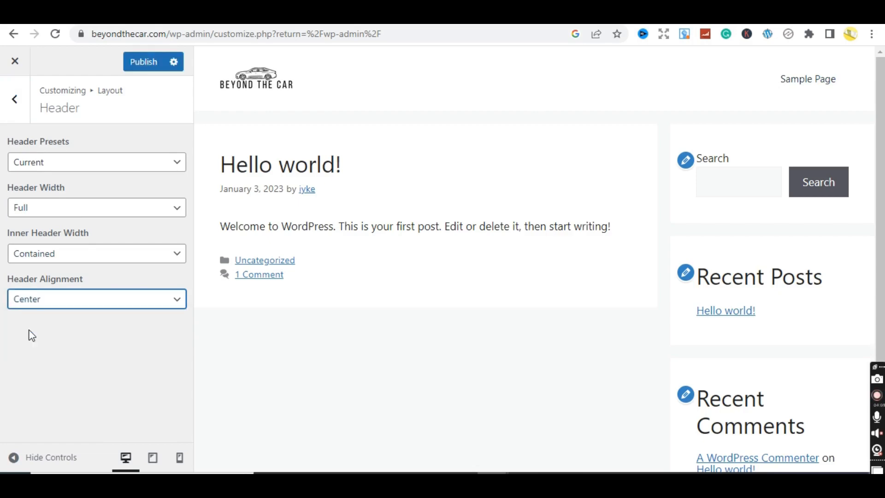
click(61, 309)
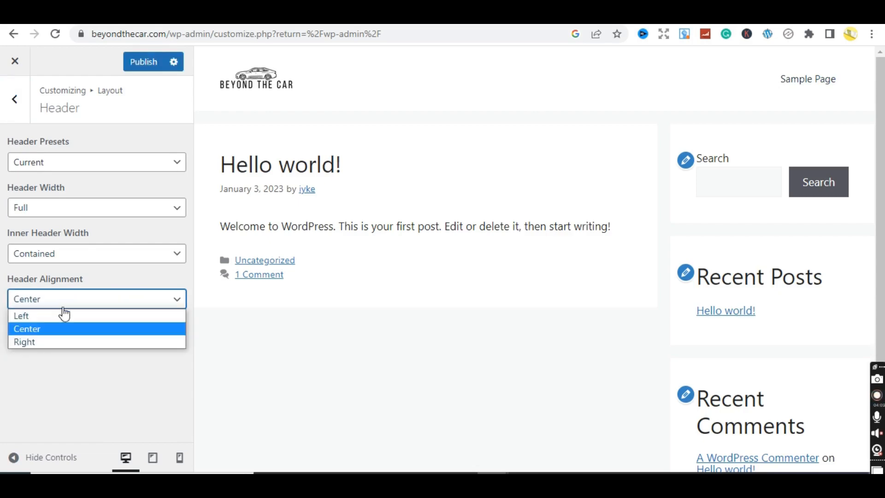
click(68, 344)
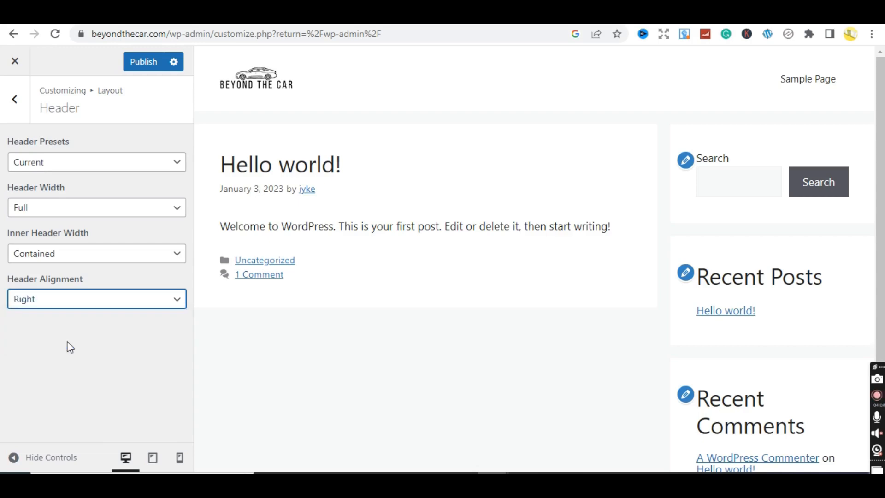
click(73, 309)
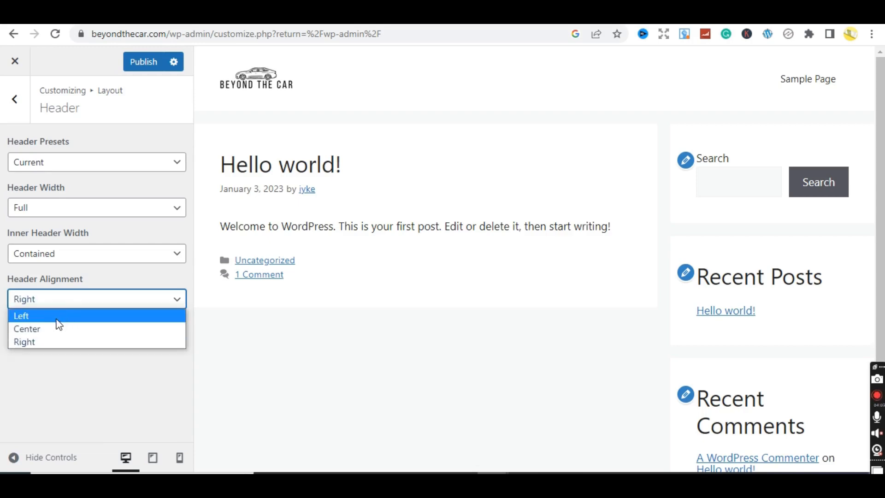
click(58, 323)
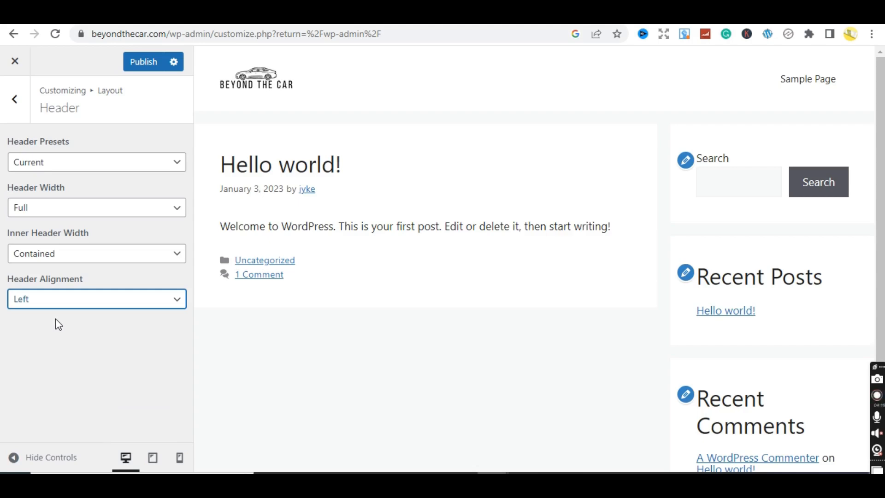
click(67, 302)
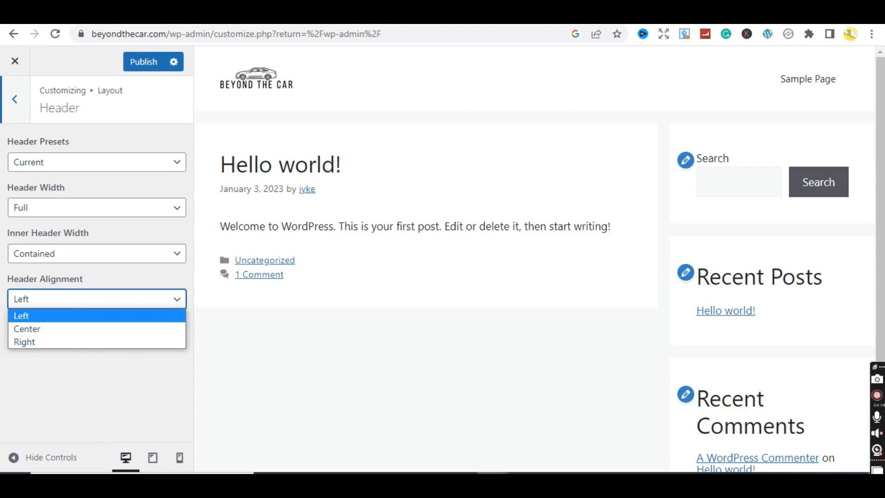
click(15, 99)
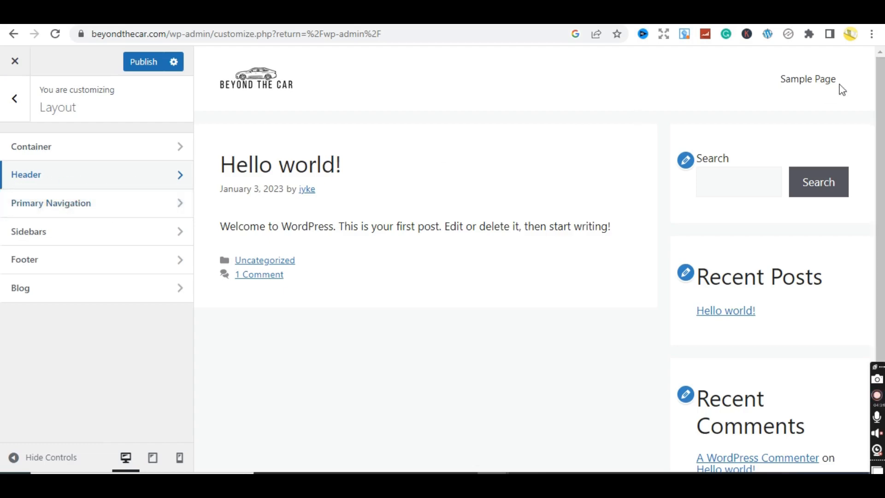
In the primary navigation layout, try the Below Header and Above Header locations, then return the location to Float Right.
click(84, 213)
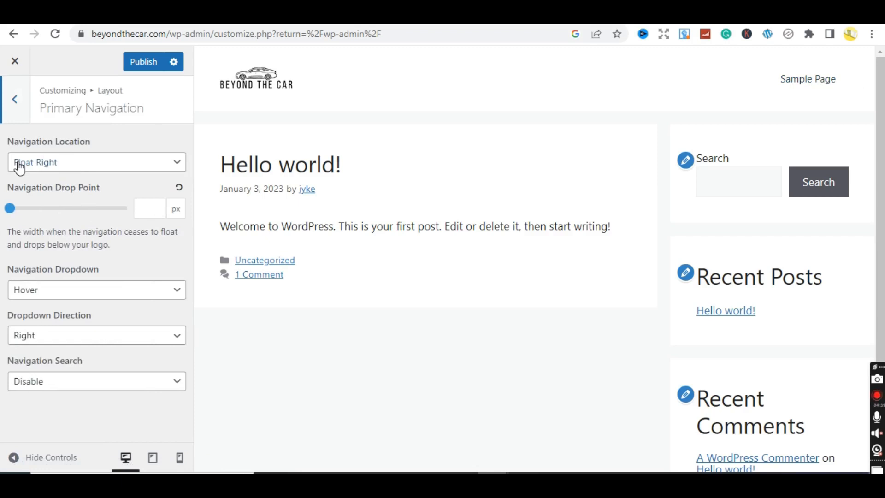
click(11, 118)
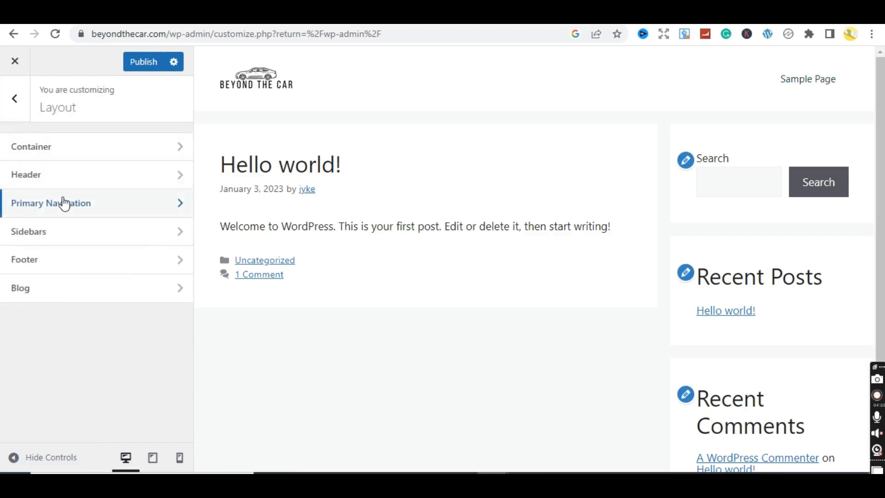
click(64, 203)
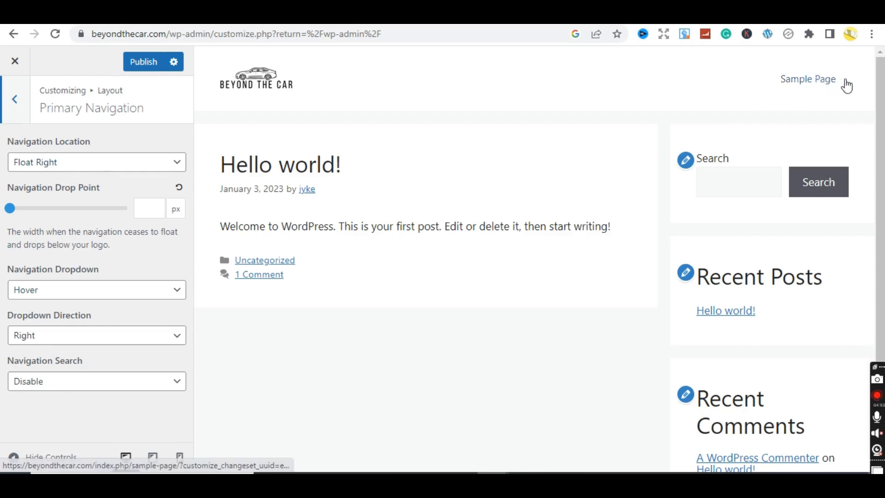
click(116, 171)
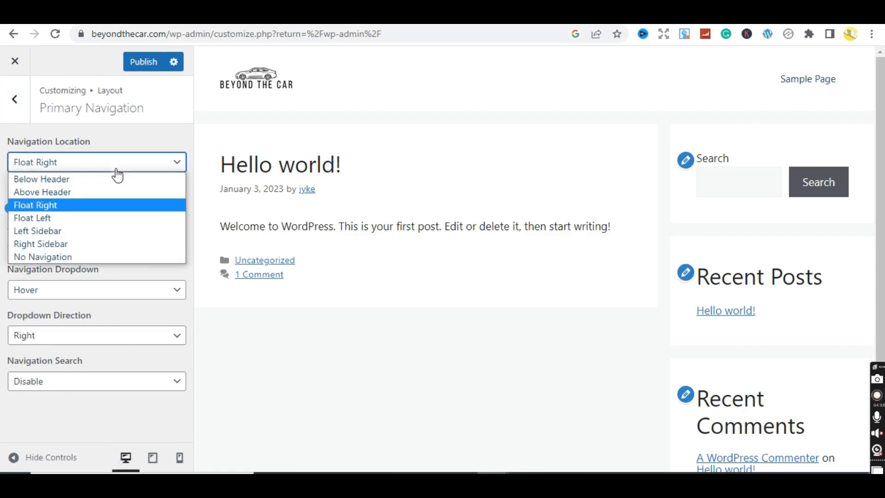
click(40, 179)
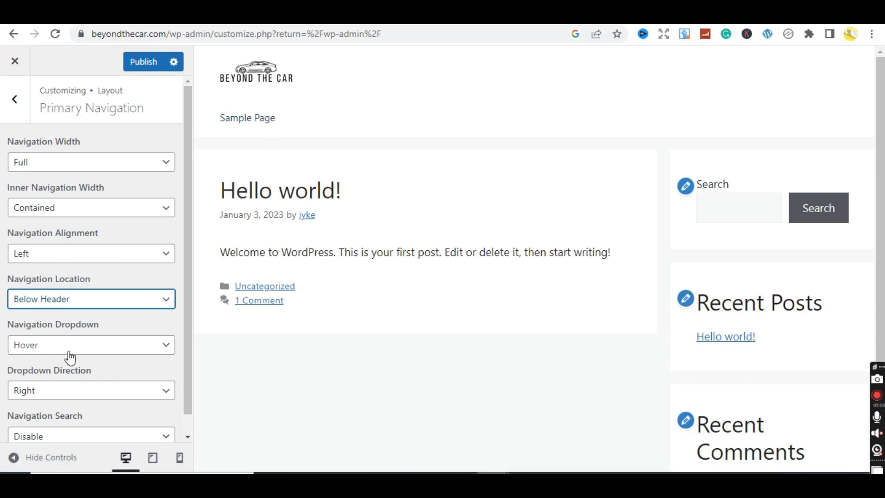
click(90, 308)
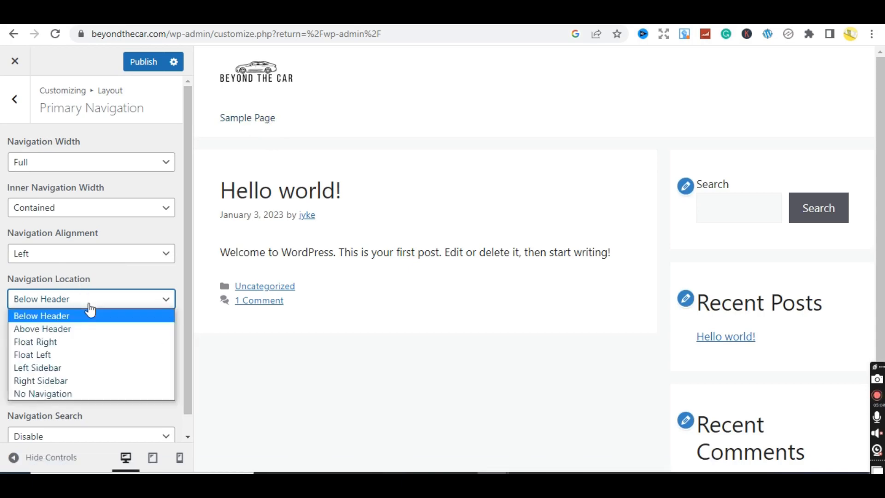
click(63, 329)
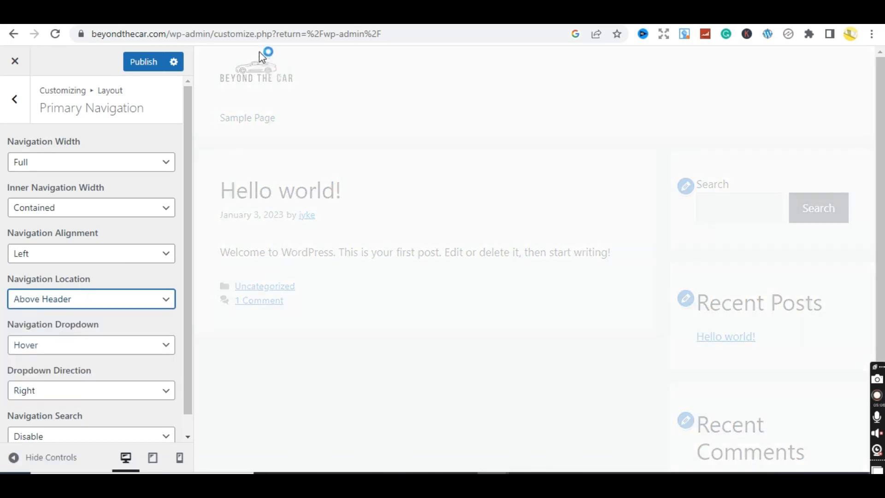
click(113, 302)
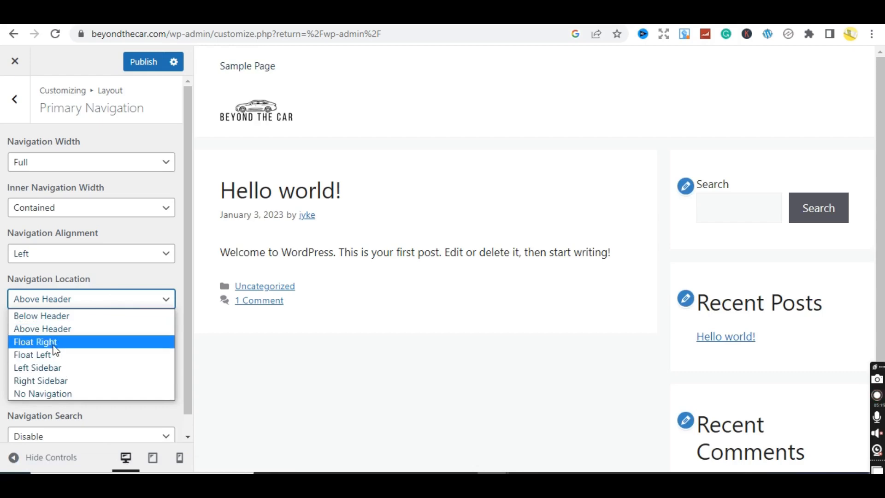
click(37, 341)
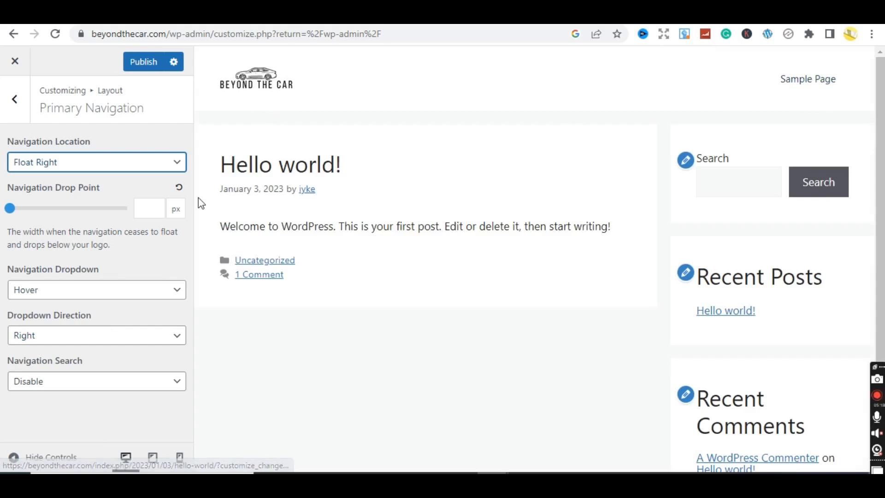
Try the Float Left and No Navigation options for the navigation location, then restore Float Right.
click(112, 171)
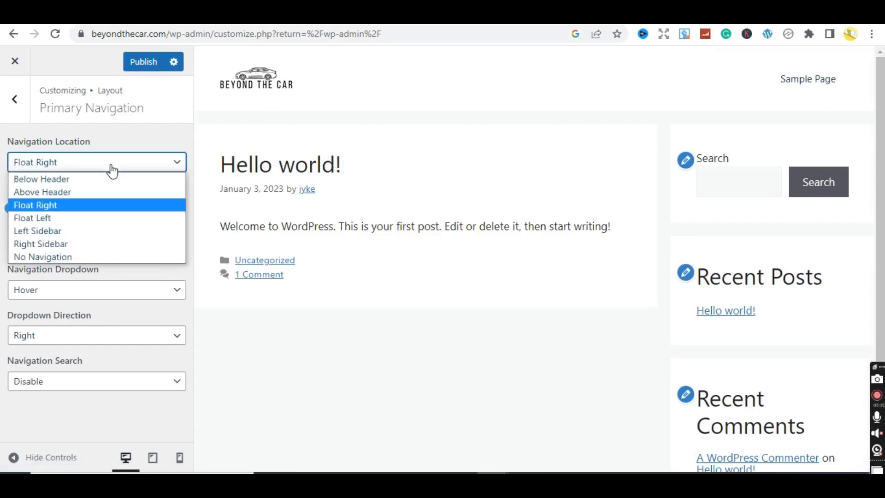
click(56, 218)
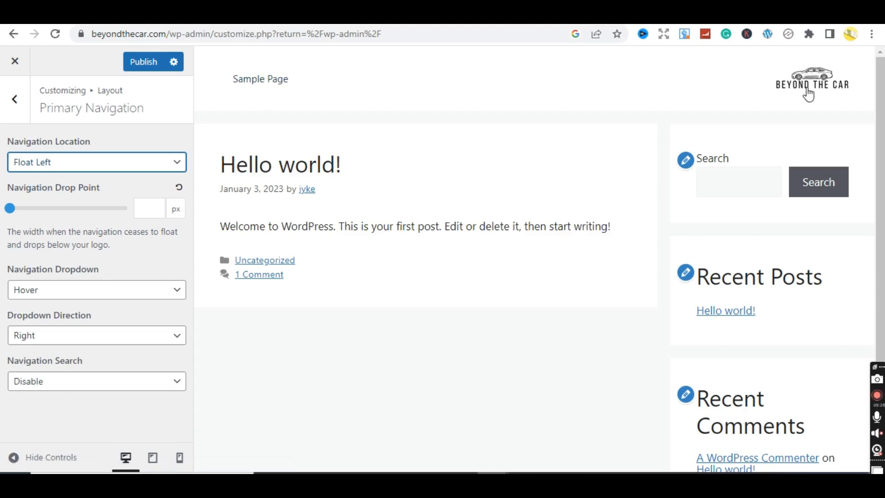
click(77, 163)
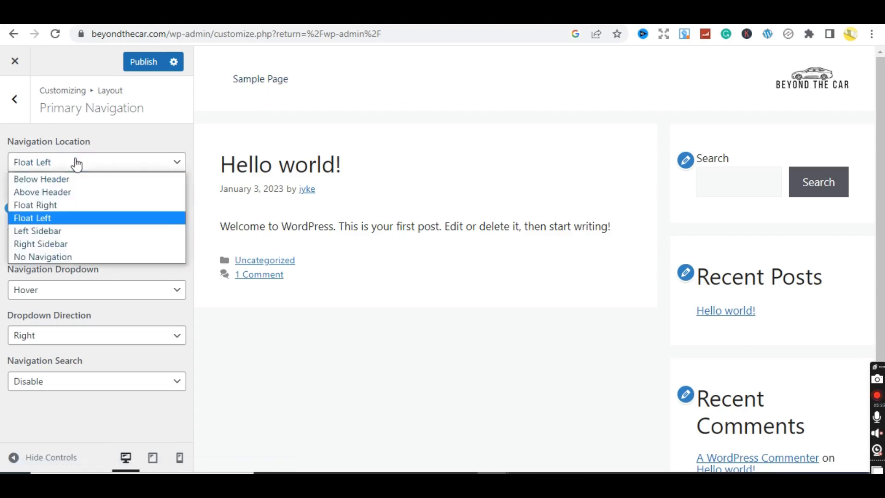
click(54, 257)
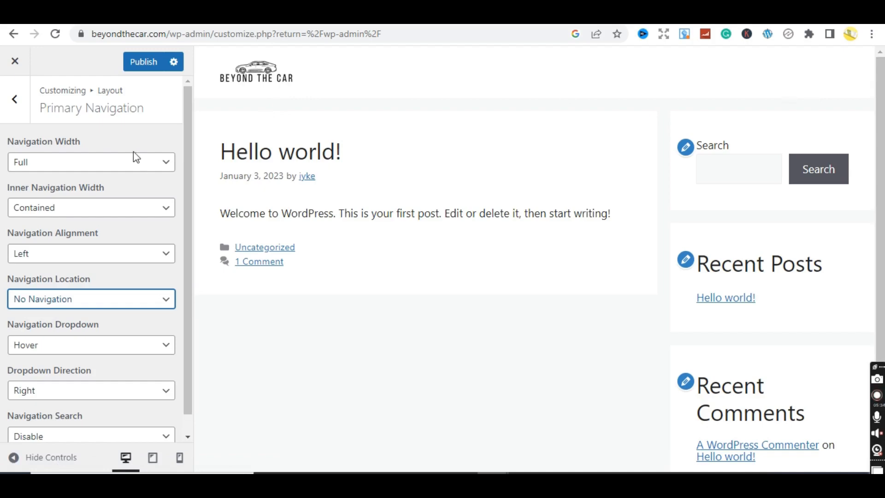
click(82, 303)
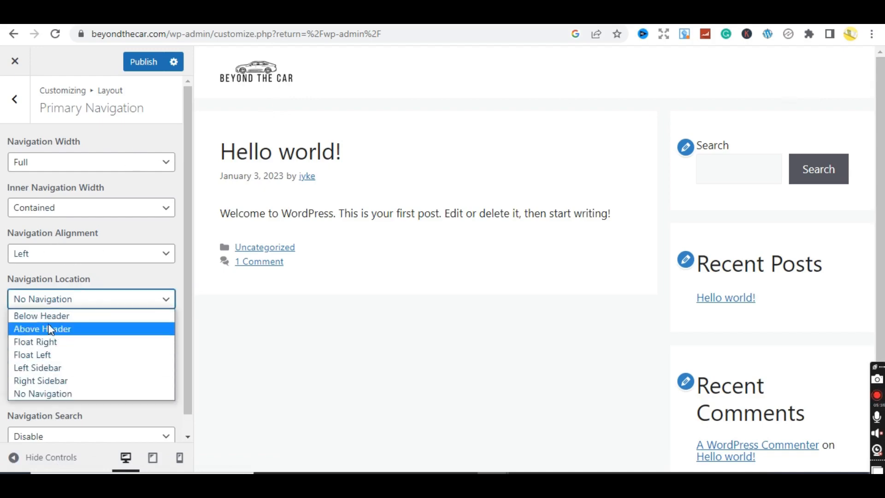
click(51, 344)
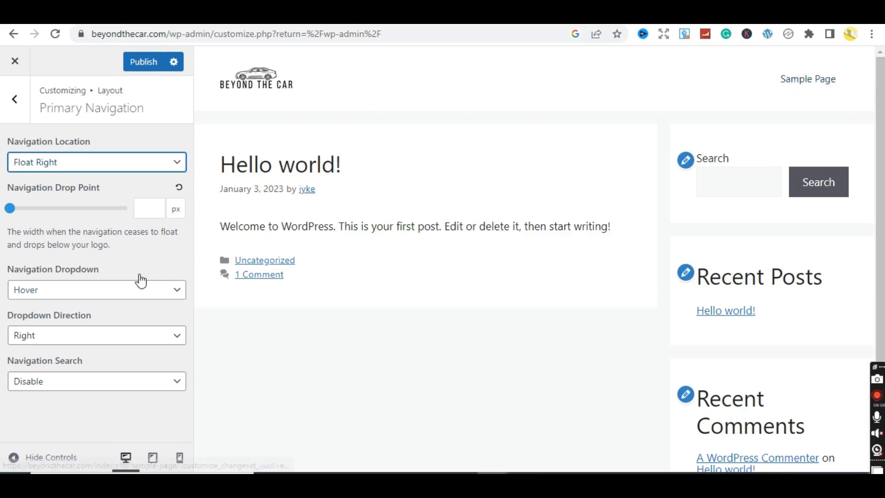
Enable the navigation search and test opening and closing the search field in the header preview.
click(71, 384)
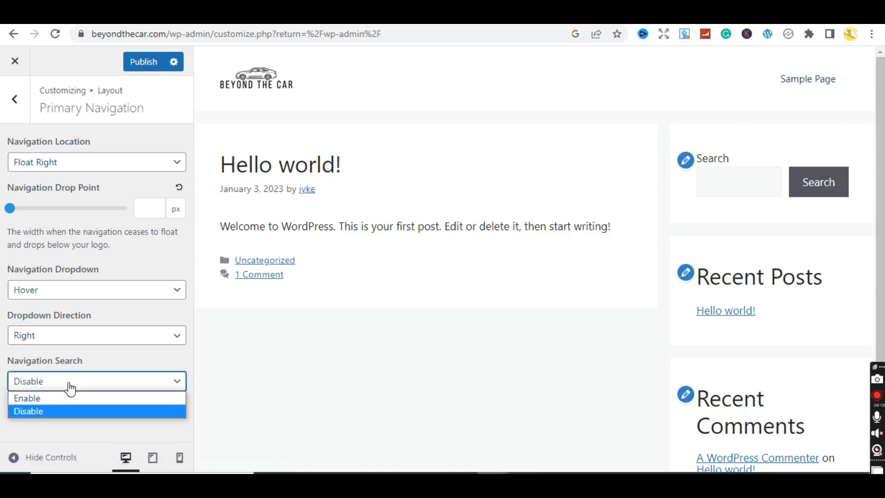
click(39, 401)
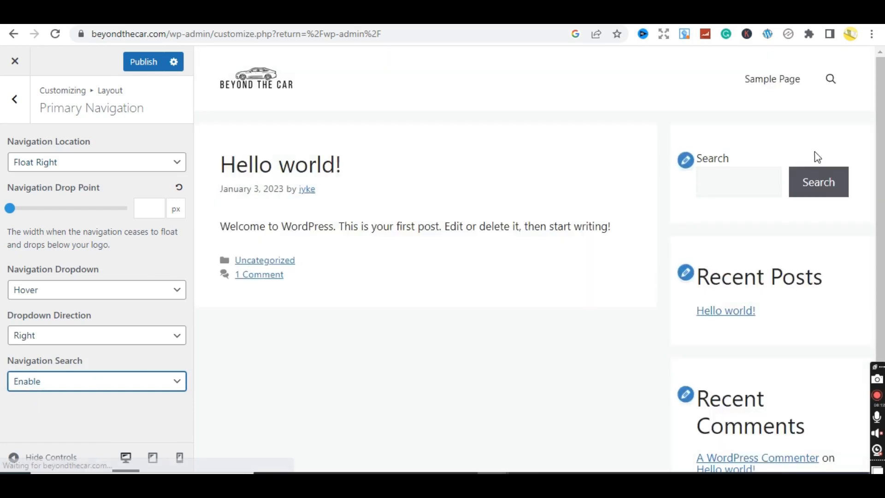
click(832, 80)
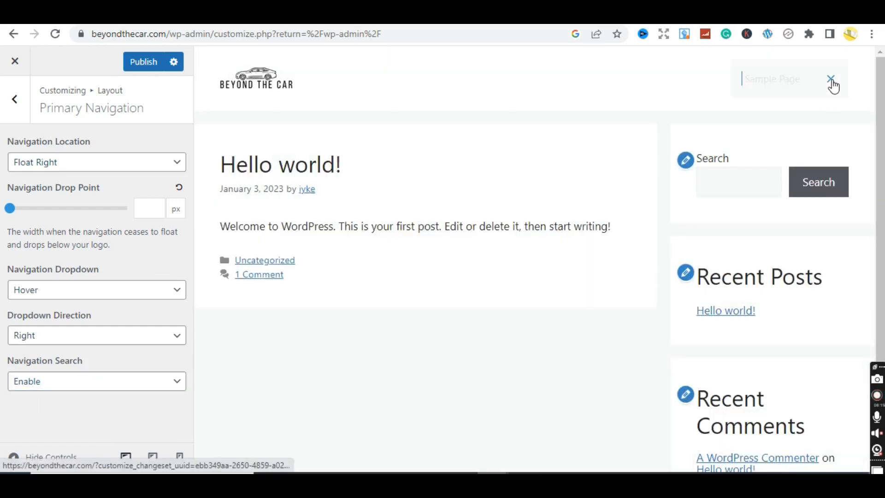
click(832, 80)
click(832, 81)
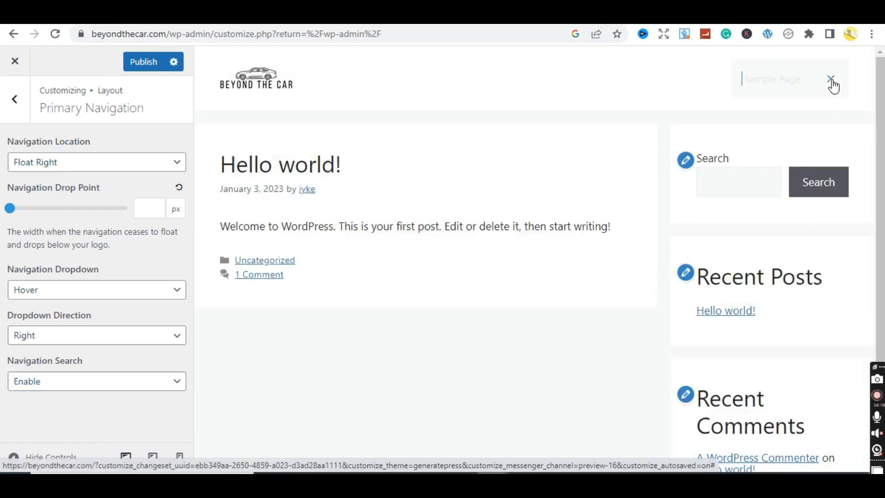
click(833, 85)
click(832, 86)
click(832, 85)
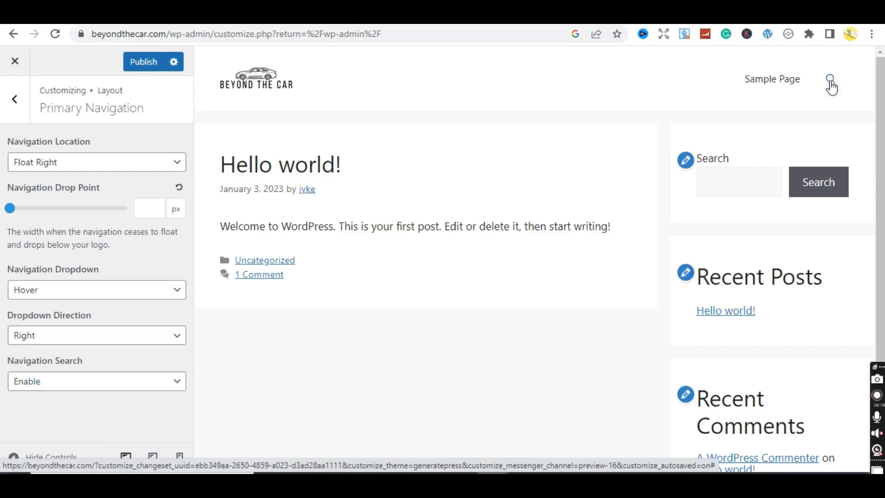
Disable the navigation search in the primary navigation layout and return to the Layout settings.
click(108, 383)
click(47, 411)
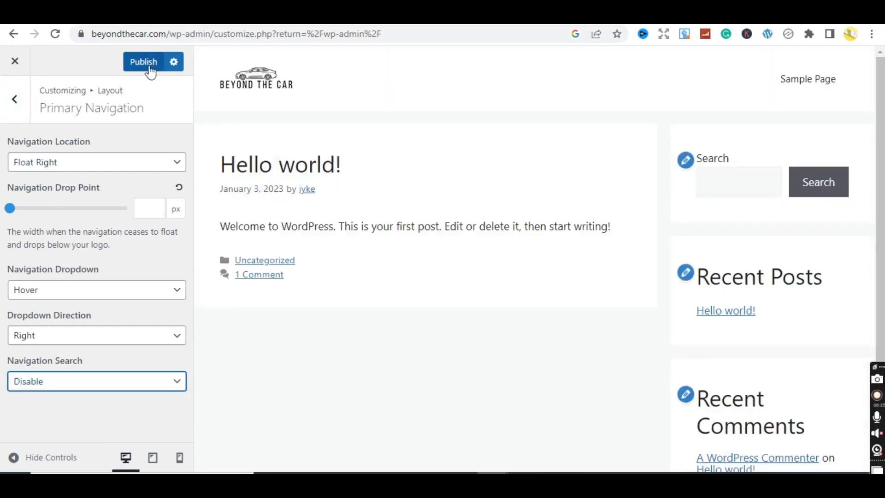
click(22, 111)
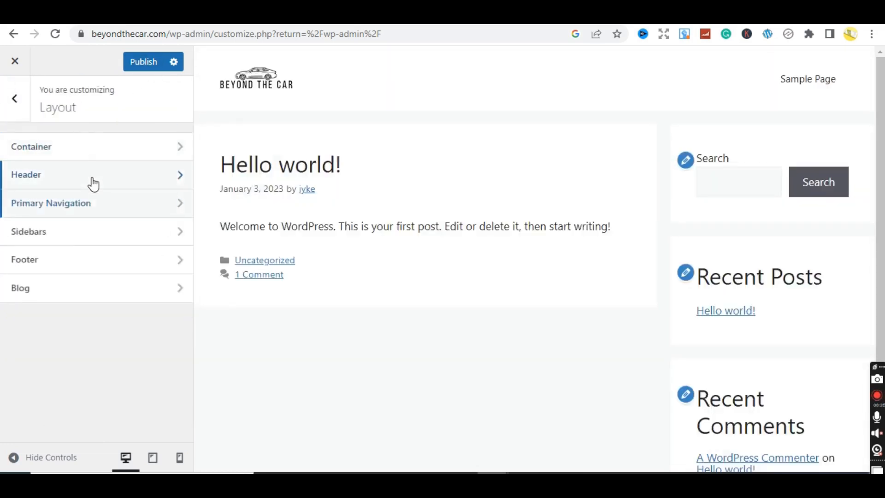
Set the header alignment to Right in the header layout settings.
click(92, 178)
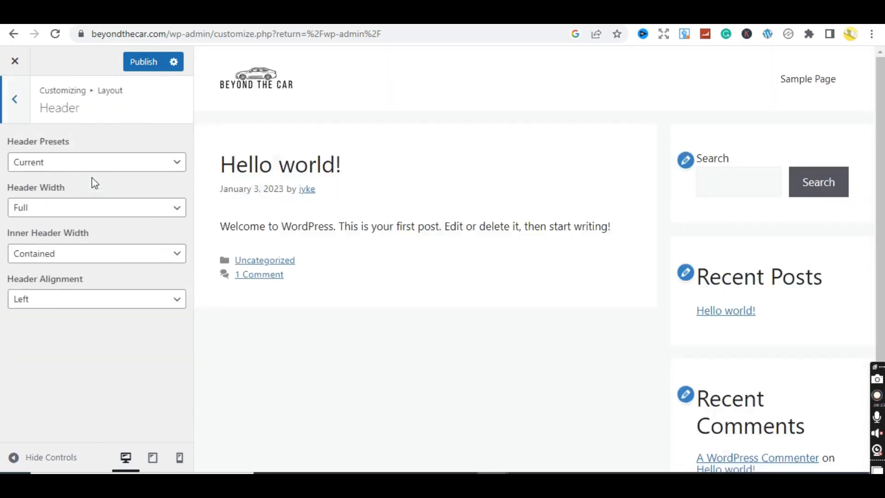
click(78, 303)
click(42, 342)
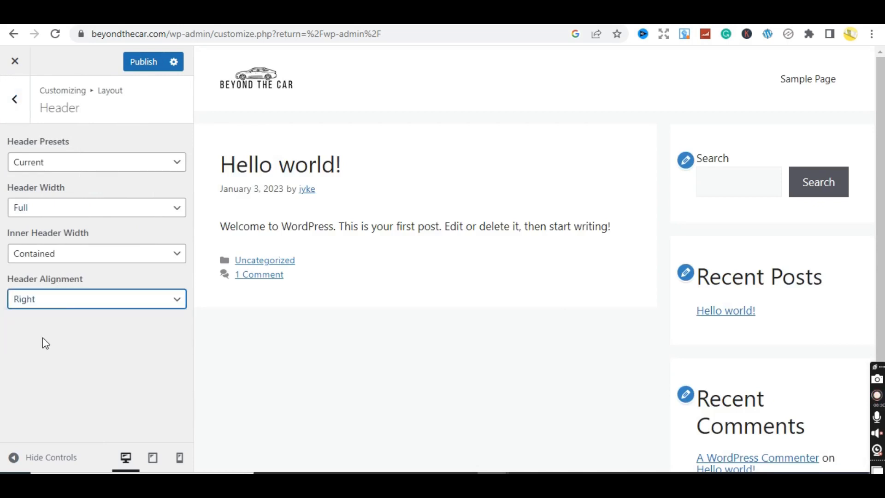
click(29, 107)
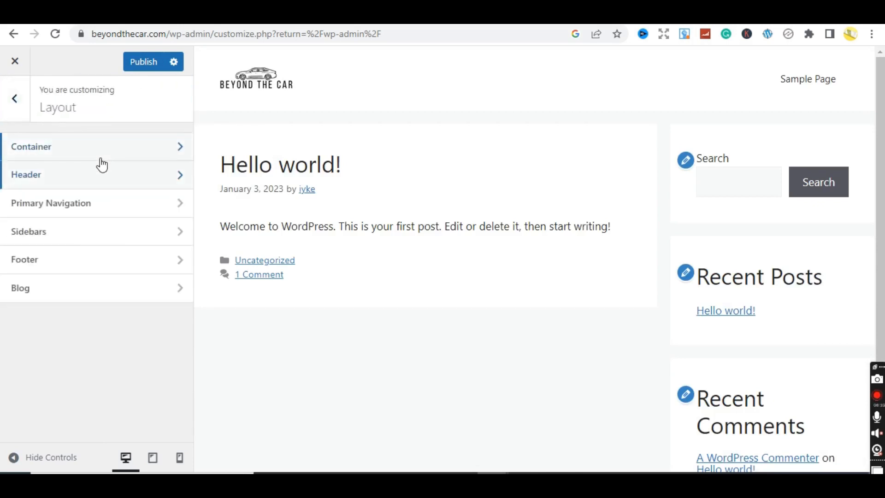
click(14, 98)
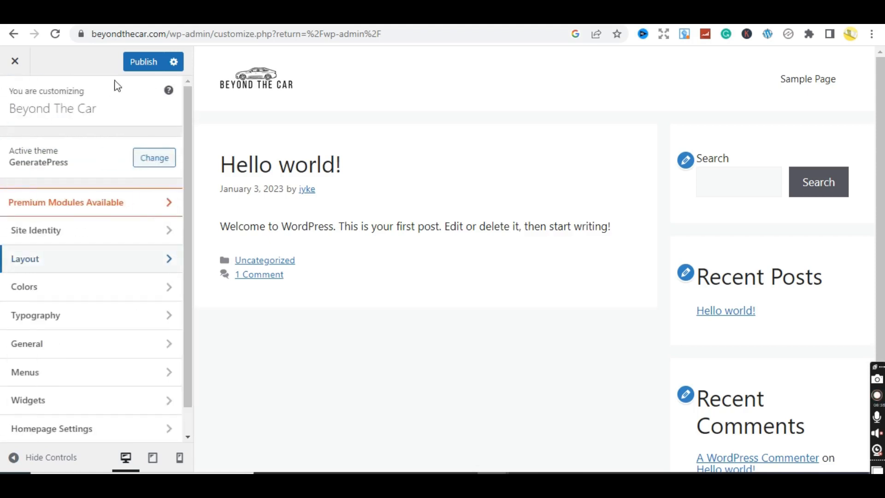
click(124, 268)
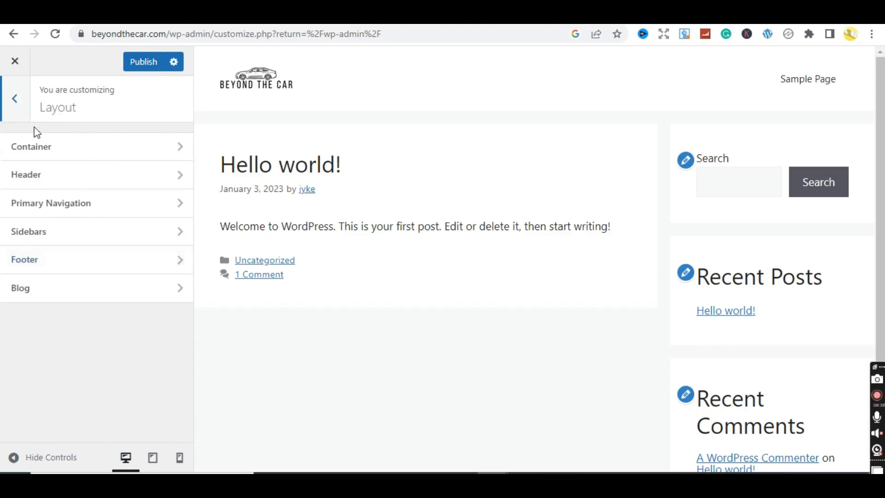
click(16, 113)
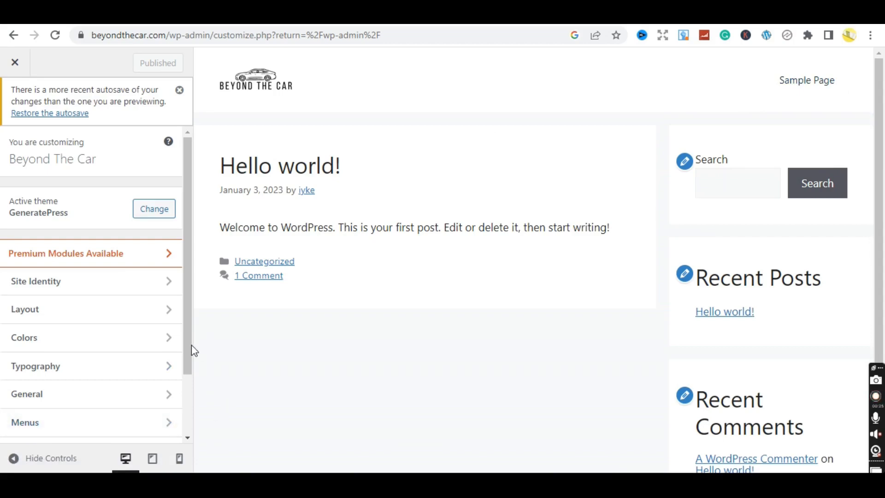
Dismiss the autosave notice and create a new menu named "main menu - header" assigned to the Primary Menu location.
drag(192, 346, 191, 419)
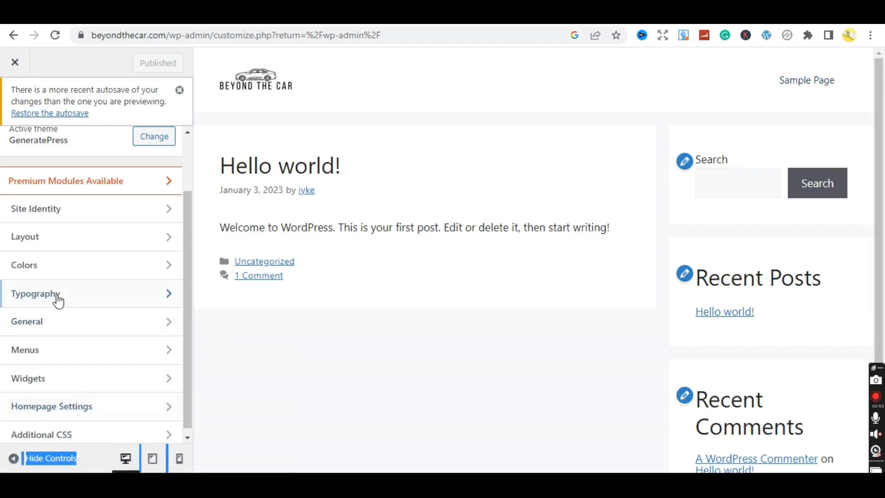
click(48, 359)
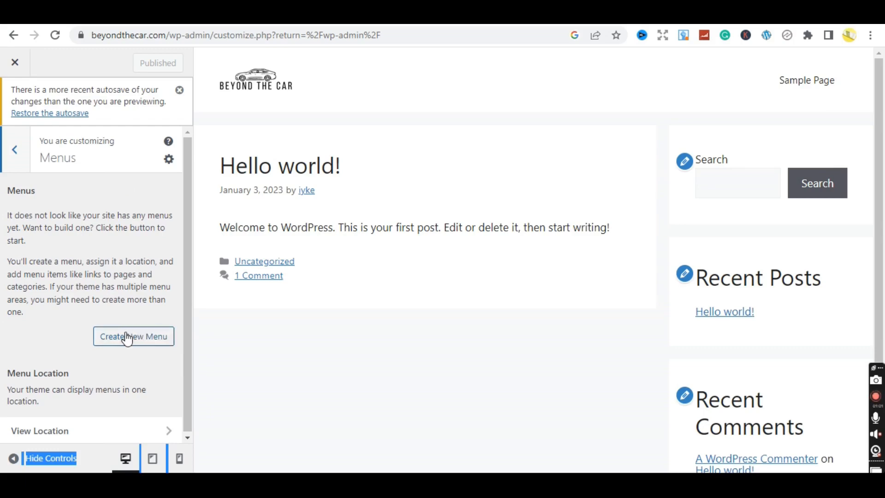
click(179, 90)
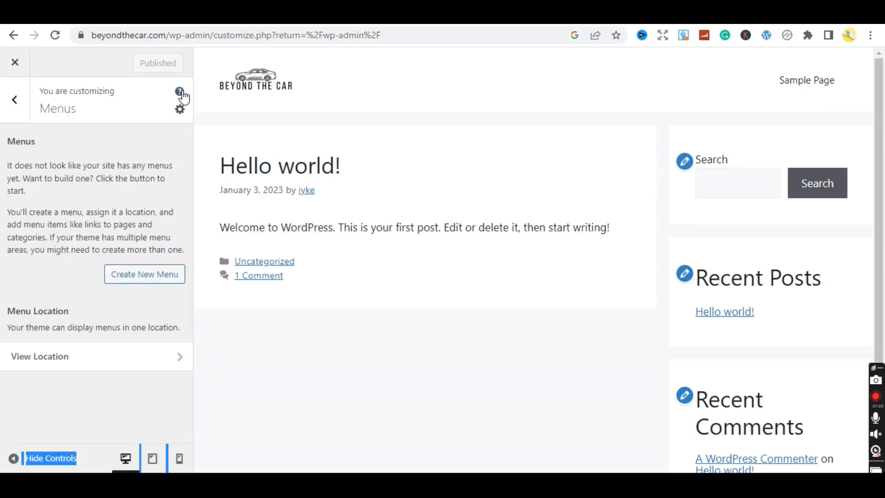
click(136, 280)
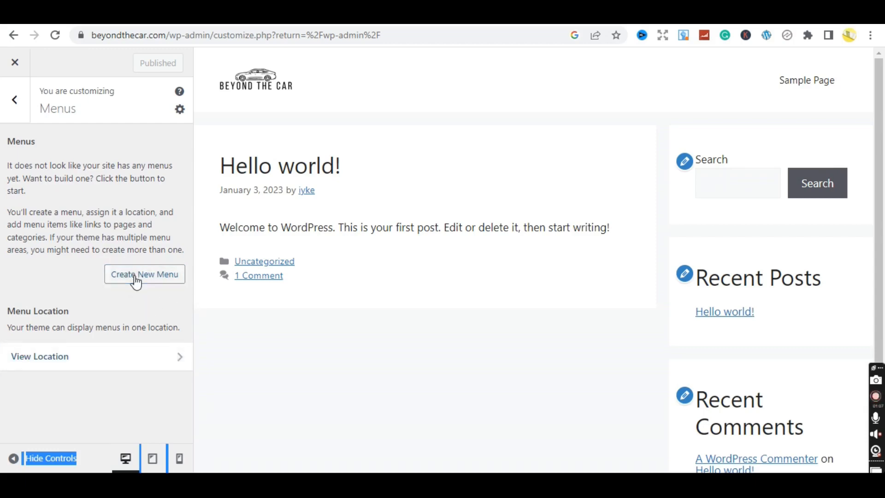
click(62, 165)
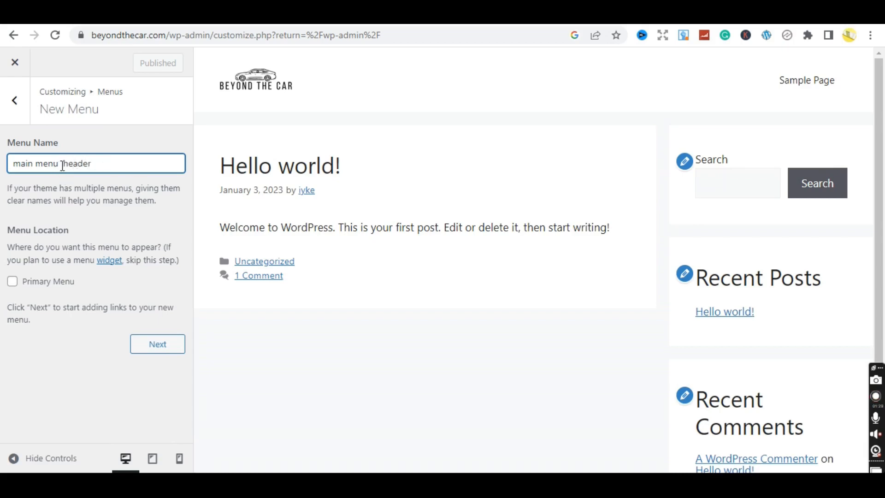
text(-)
scroll(608, 457, down, 3)
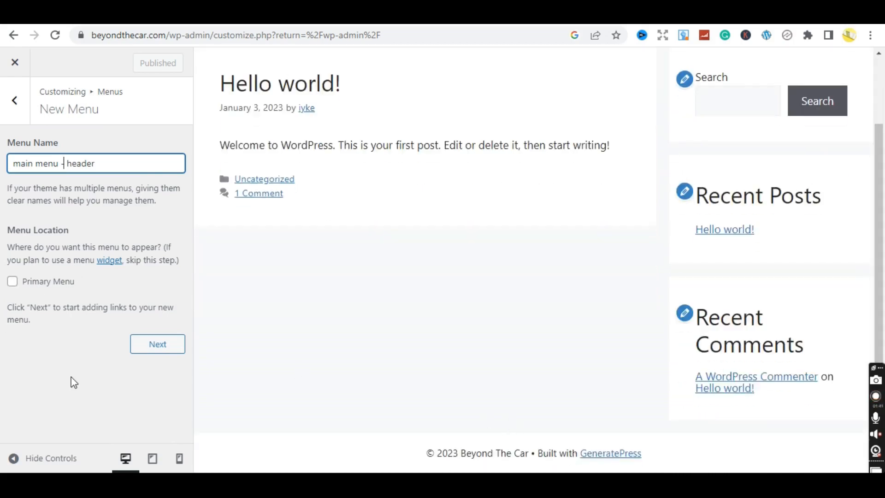
click(13, 281)
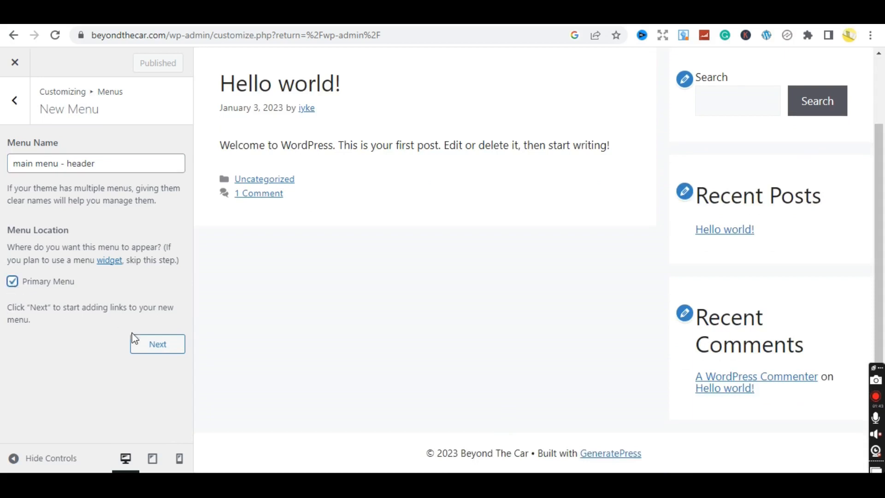
click(156, 346)
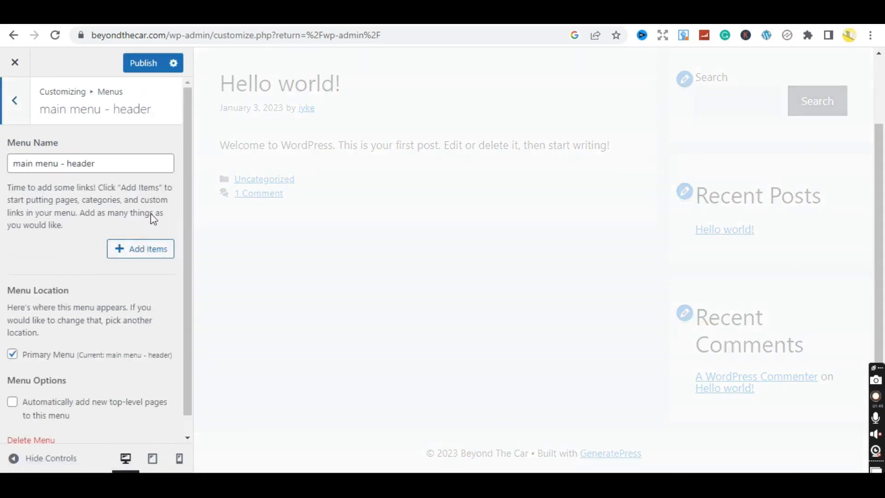
Add a new About page and the existing Home link to the main menu - header, and publish the menu.
drag(882, 234, 884, 97)
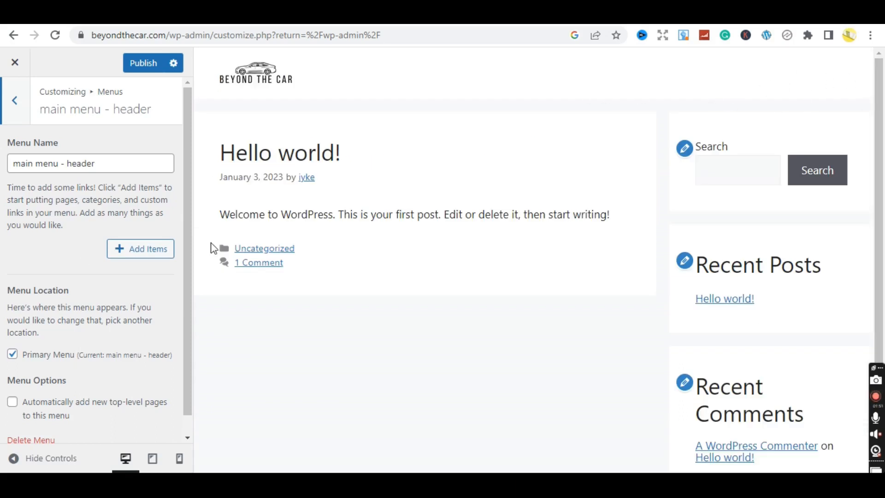
scroll(185, 234, down, 1)
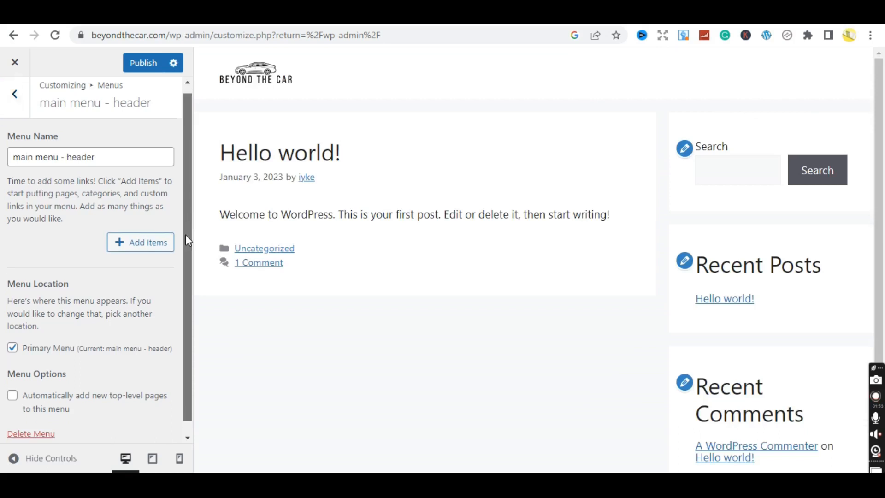
click(136, 237)
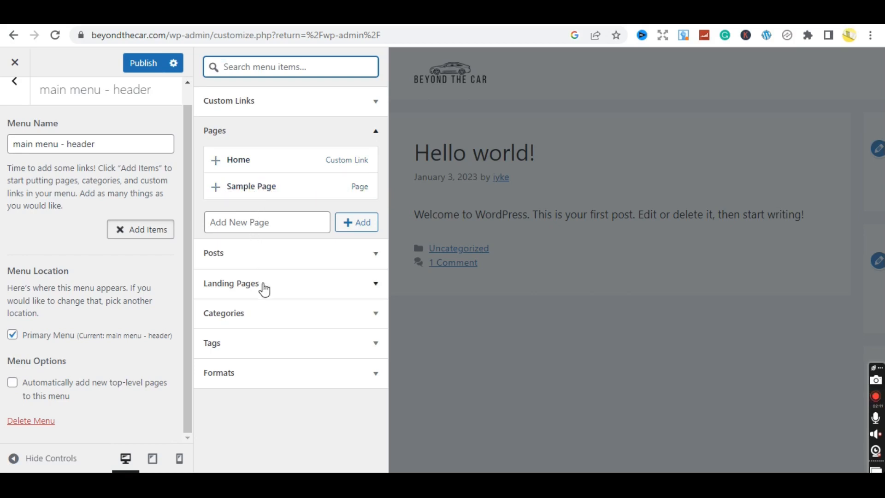
click(250, 223)
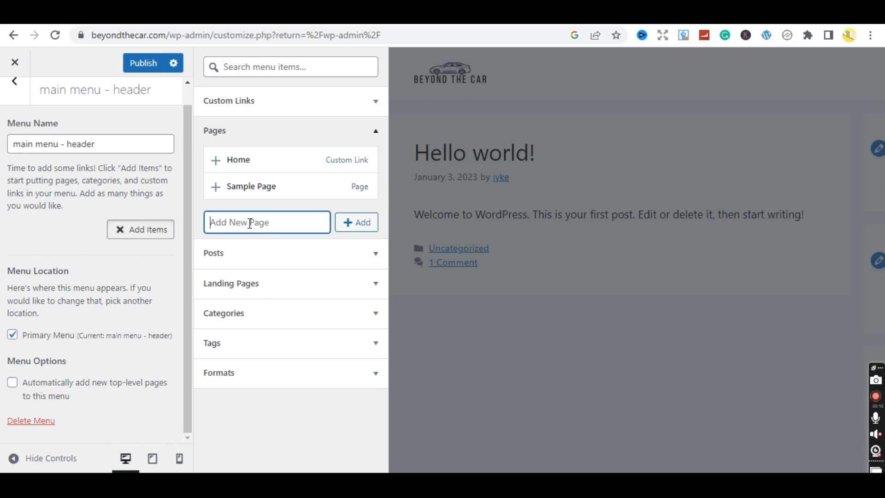
text(About)
click(355, 225)
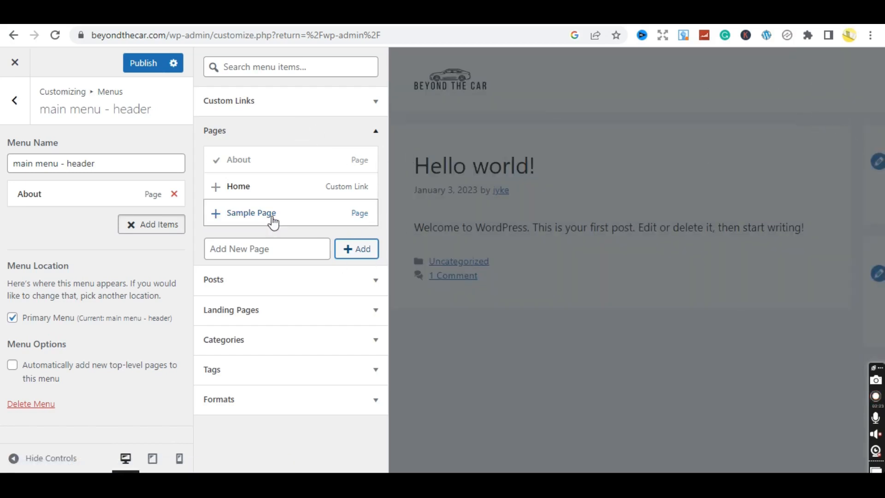
click(218, 193)
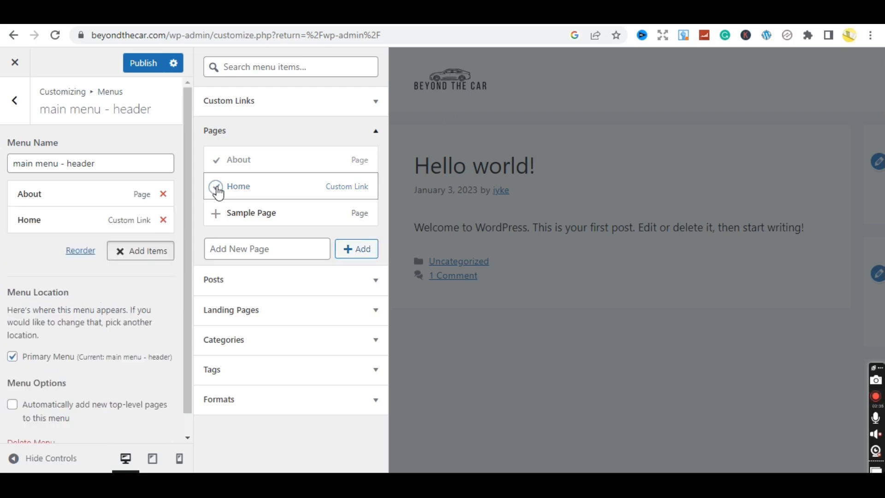
click(132, 61)
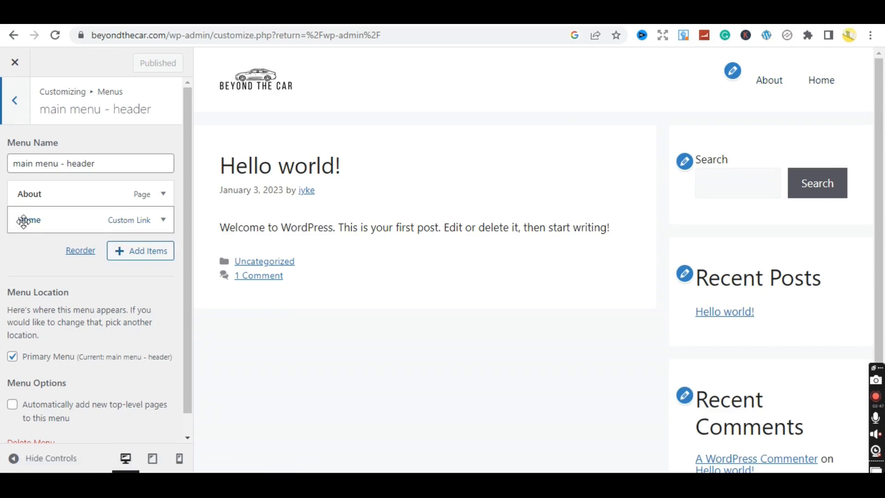
Move the Home item above About in the header menu and publish the new order.
drag(24, 221, 24, 221)
drag(31, 223, 35, 187)
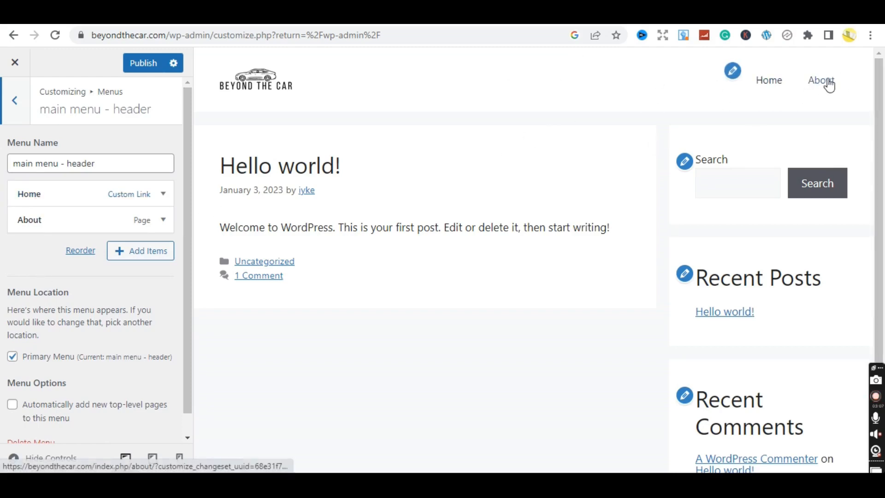
click(16, 102)
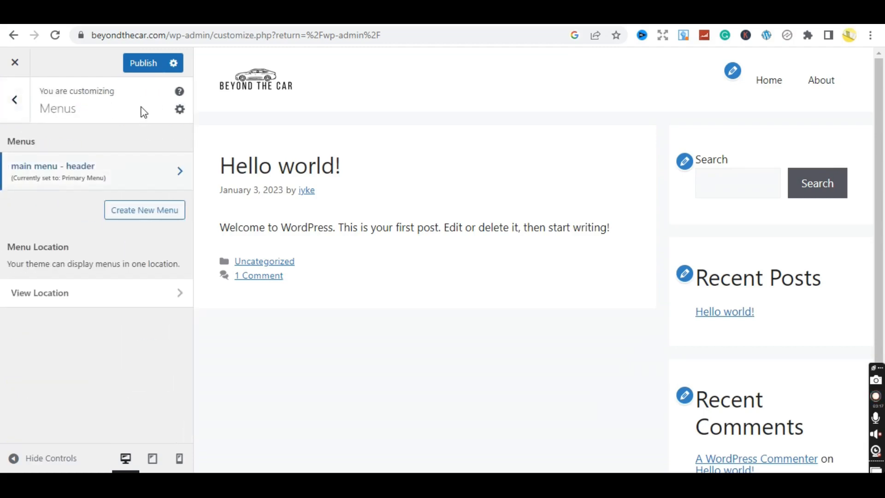
click(148, 68)
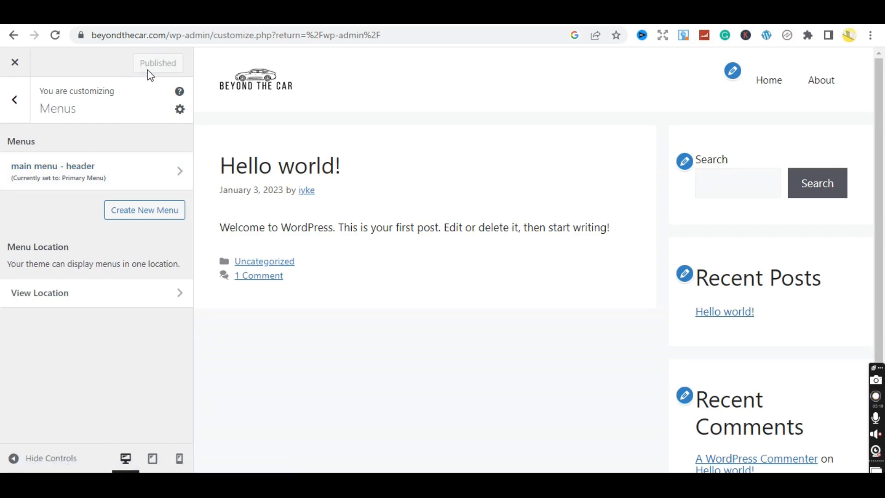
Open the Primary Navigation color settings and look at the navigation text hover and navigation text color choices.
click(20, 114)
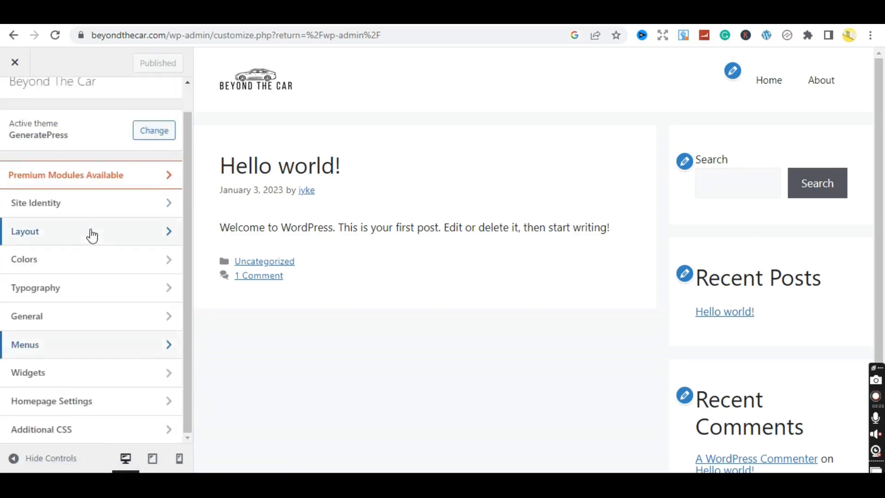
click(62, 262)
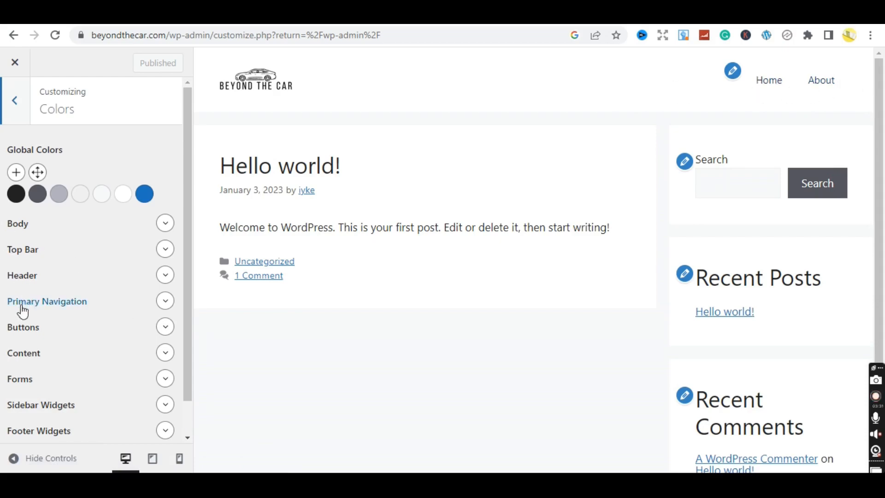
click(165, 306)
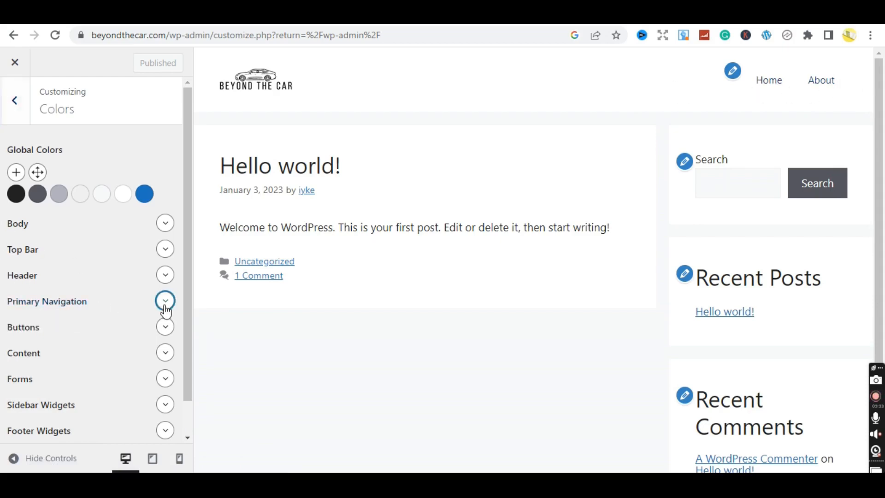
drag(189, 256, 193, 320)
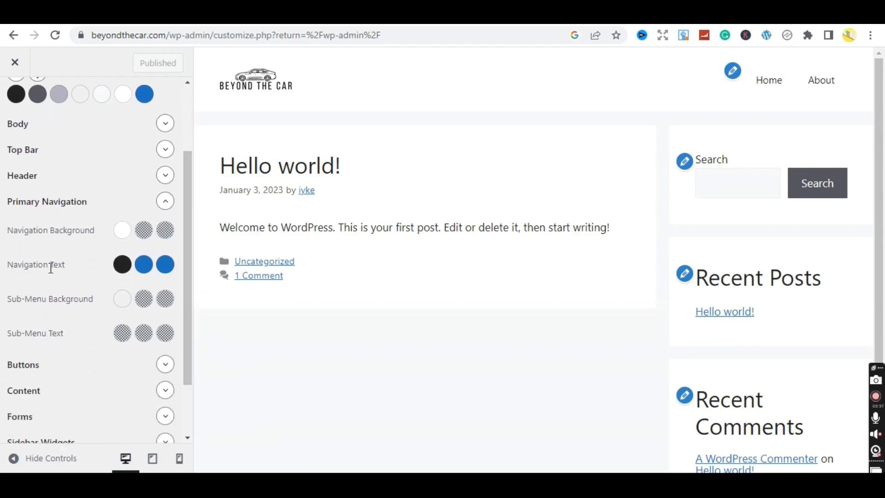
click(143, 264)
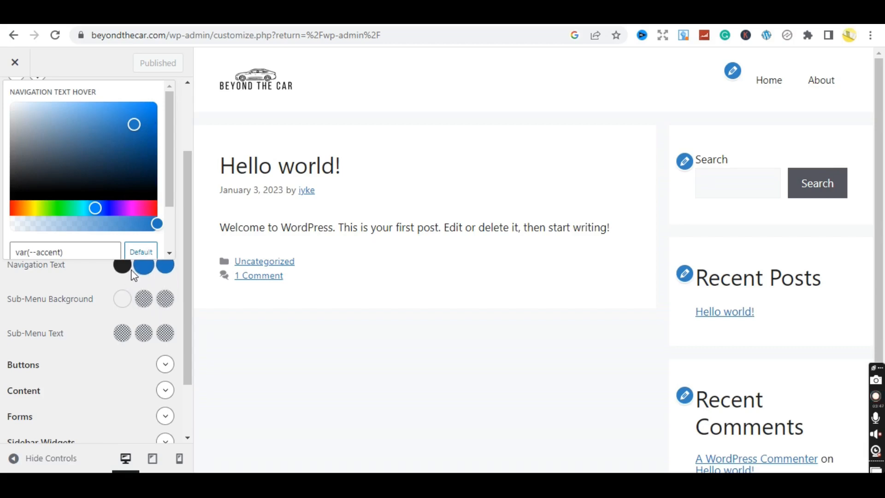
click(122, 267)
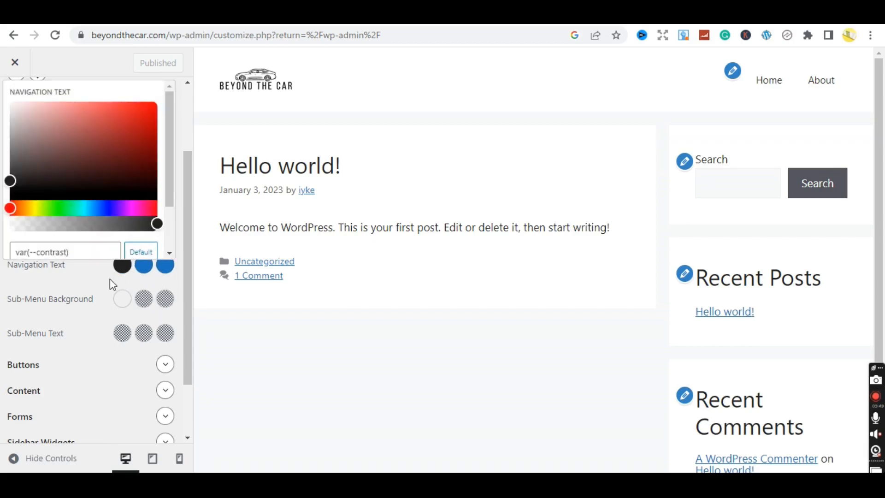
click(109, 279)
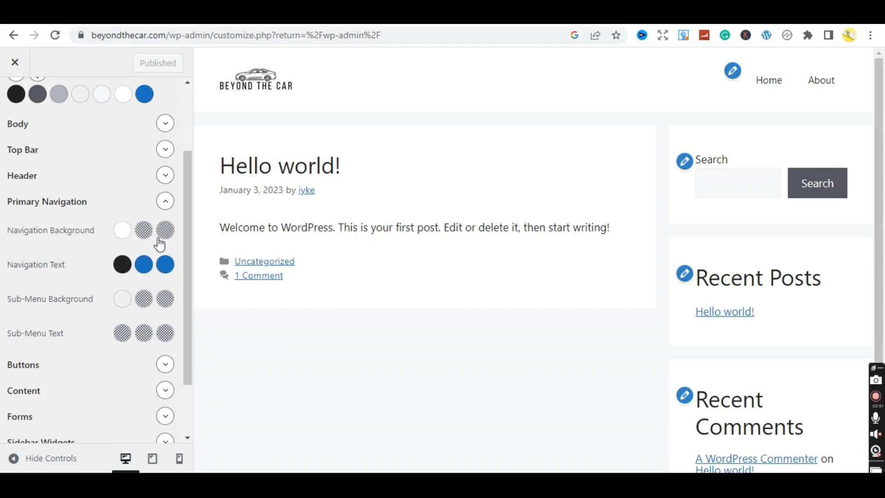
Set the primary navigation's background color to red #ed1616.
click(124, 233)
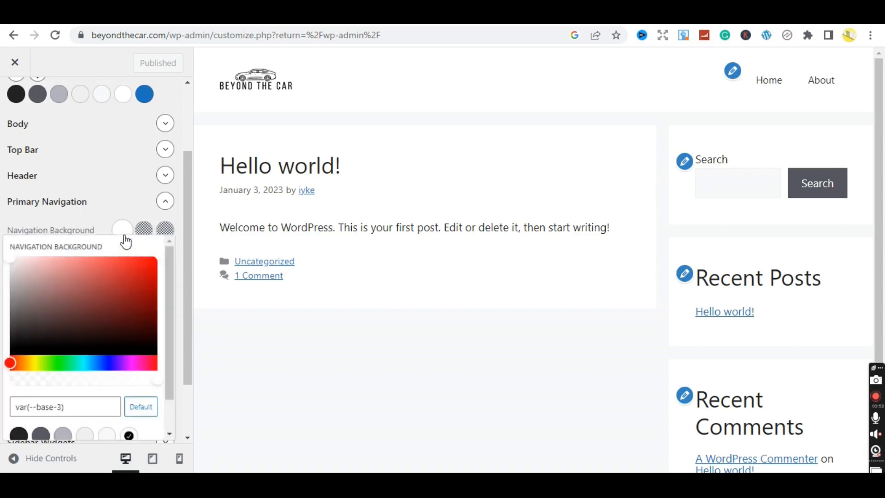
click(144, 264)
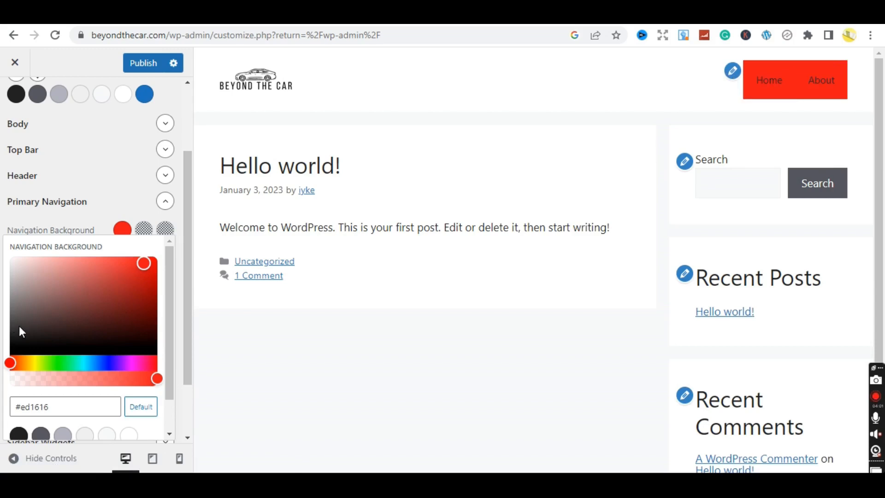
Try dark #1e1c1c and the greens #5bfe0a and #70ea33 as the primary navigation's background color.
click(20, 339)
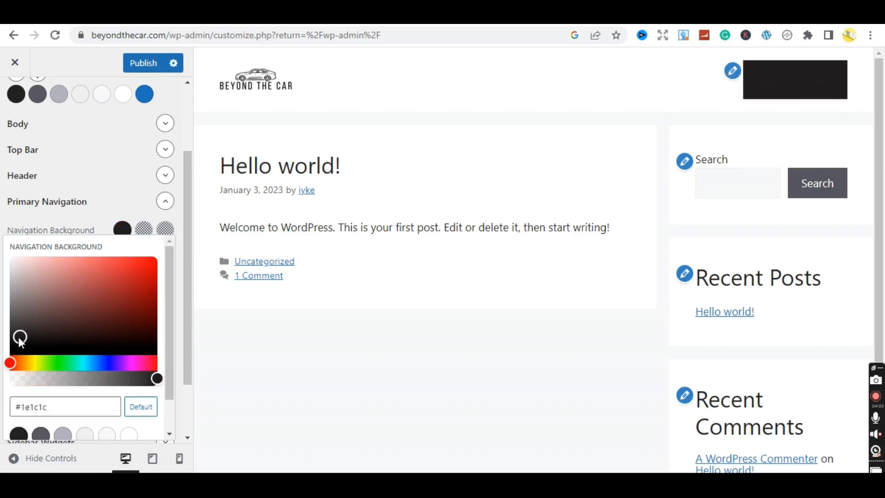
click(51, 362)
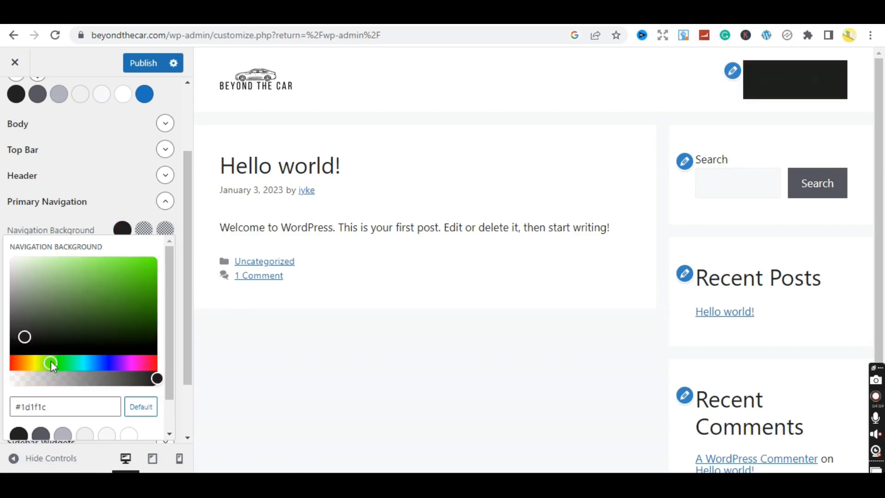
click(106, 296)
click(152, 258)
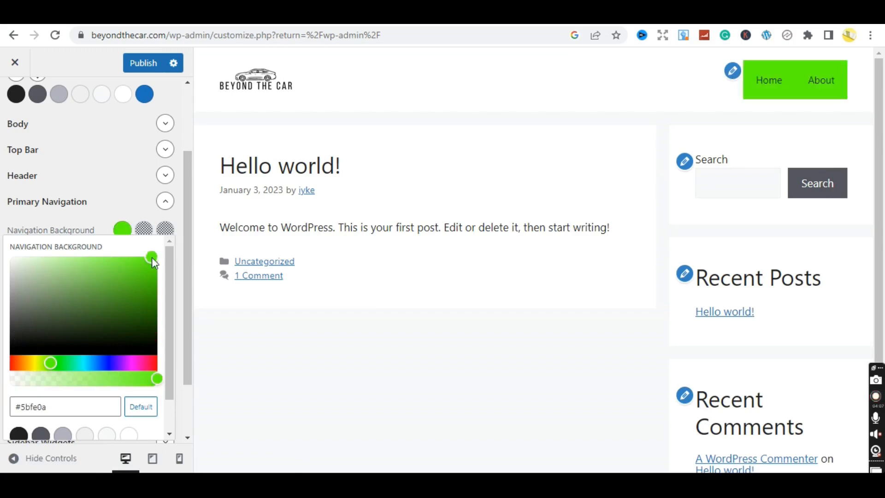
click(125, 265)
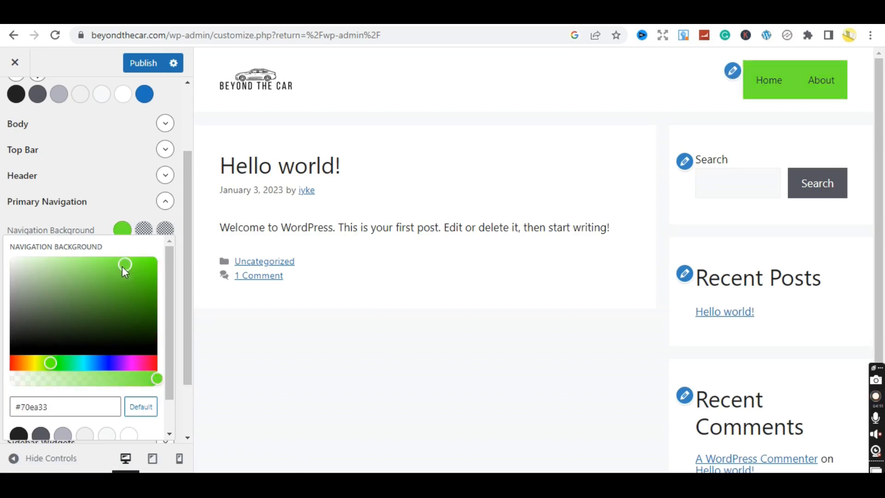
Set the primary navigation's background color to white #ffffff and return to the main customizer sections.
drag(125, 264, 8, 254)
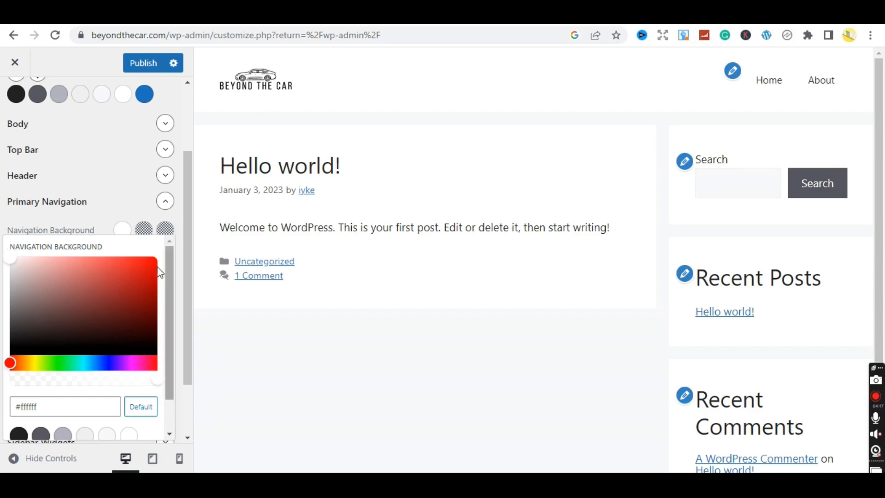
click(190, 326)
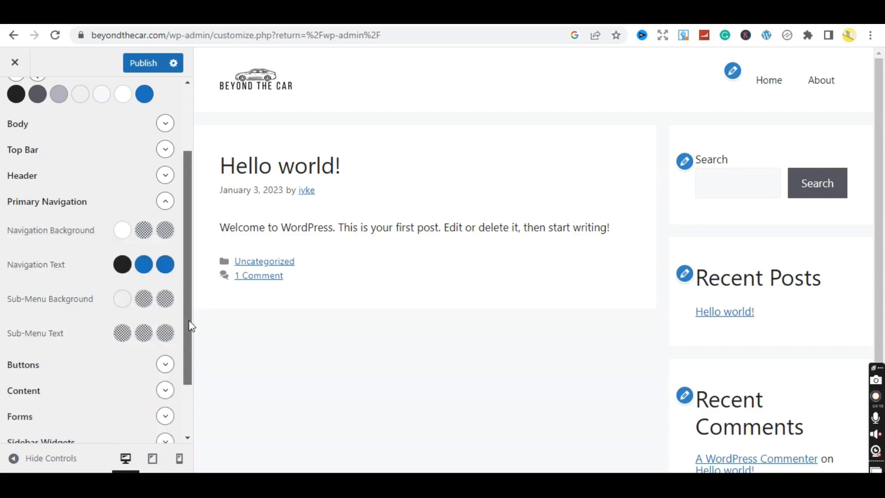
drag(190, 326, 168, 202)
click(16, 110)
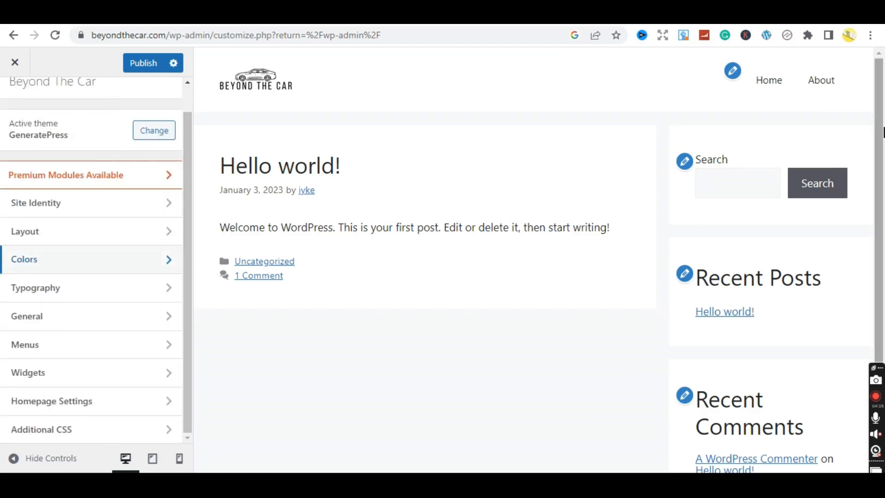
Check the homepage preview down to the footer and publish the customizer changes.
drag(884, 133, 882, 96)
drag(881, 90, 882, 156)
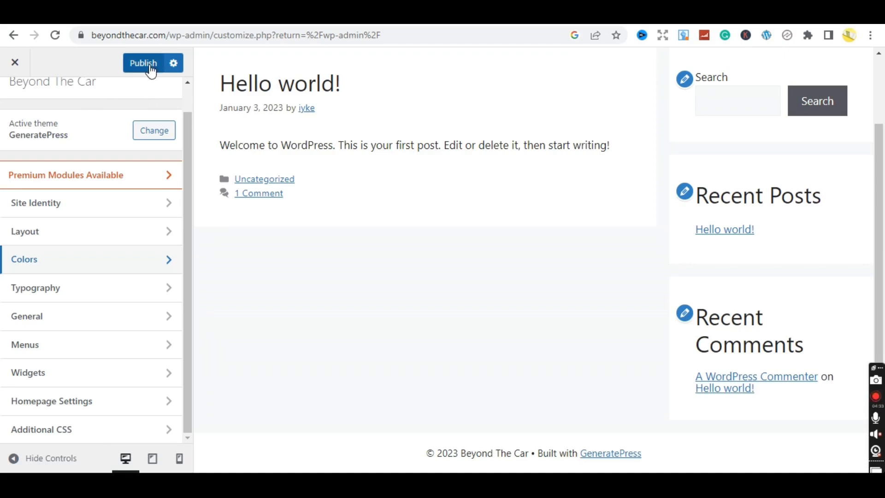
drag(883, 206, 883, 88)
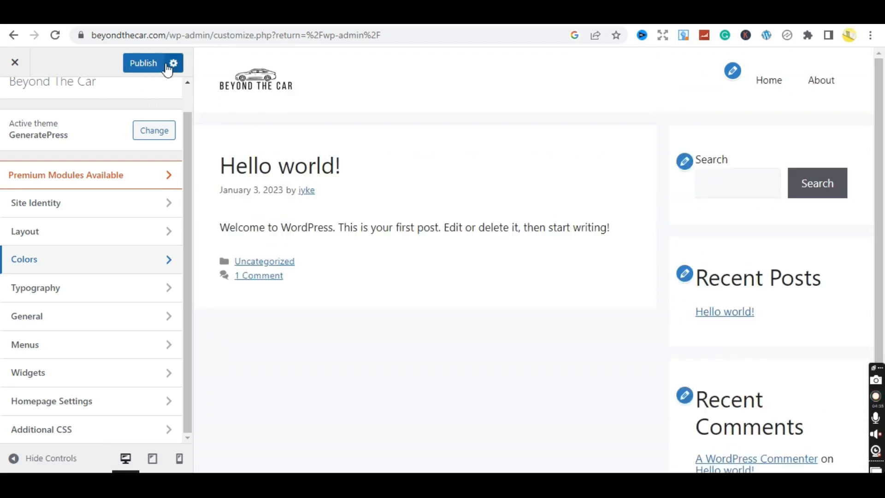
click(129, 68)
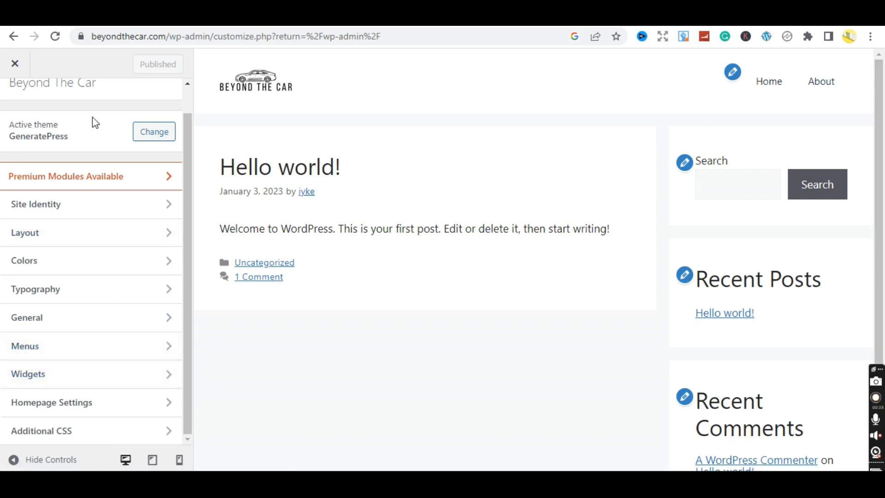
Leave the customizer, open the list of all pages, and dismiss the Essential Blocks notice.
click(21, 73)
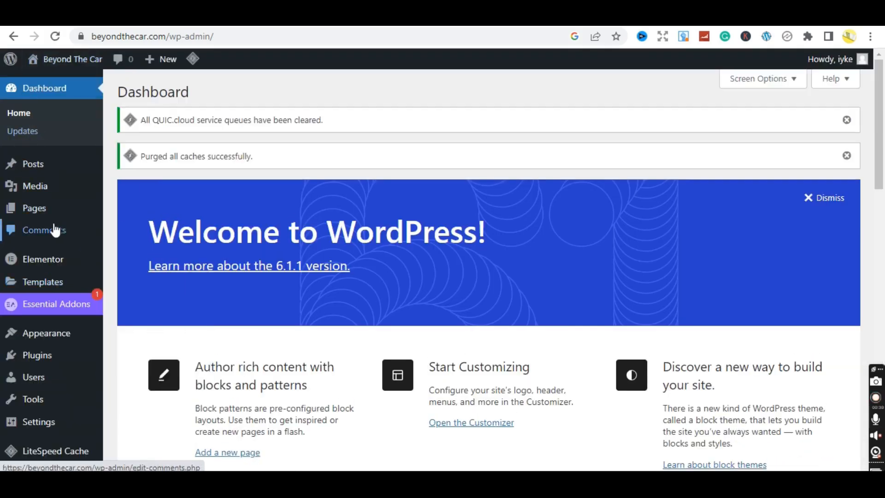
mouse_move(37, 209)
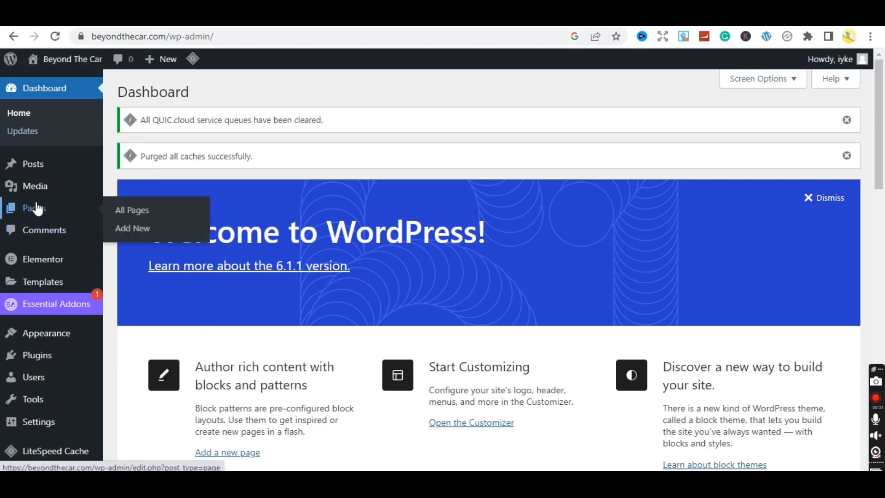
click(133, 211)
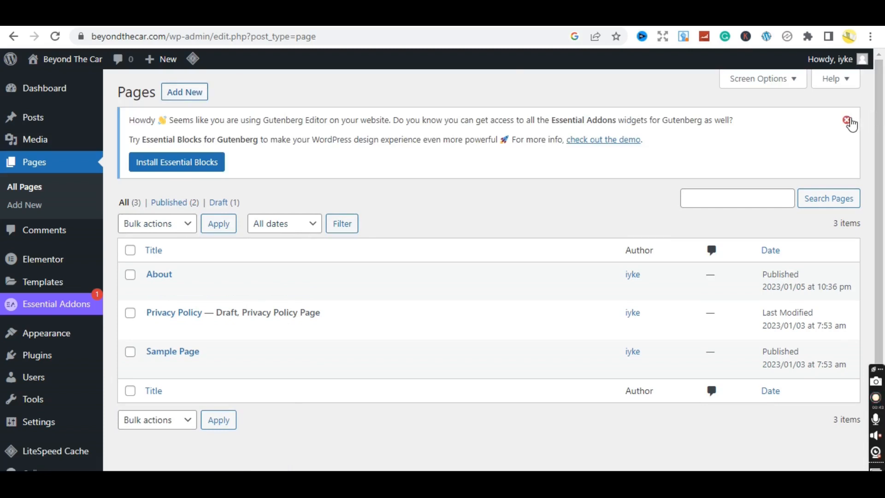
click(848, 122)
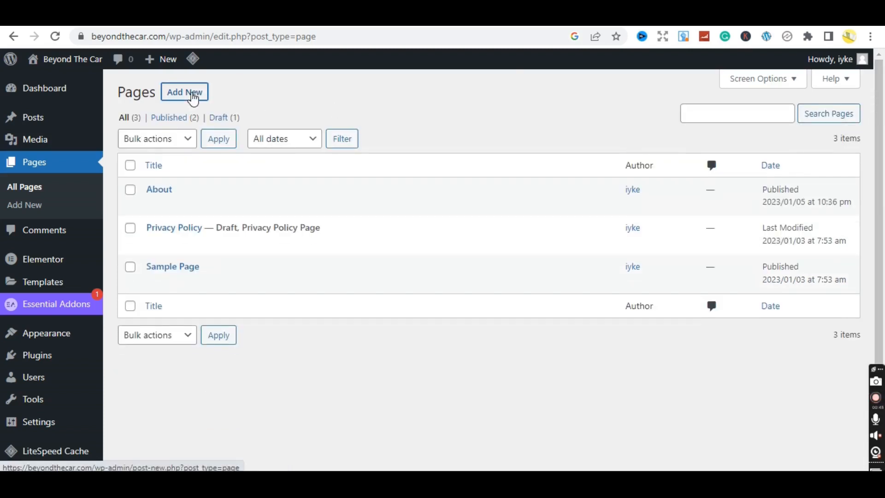
Create a new page titled Contact, dismissing the block editor welcome guide, and publish it.
click(193, 94)
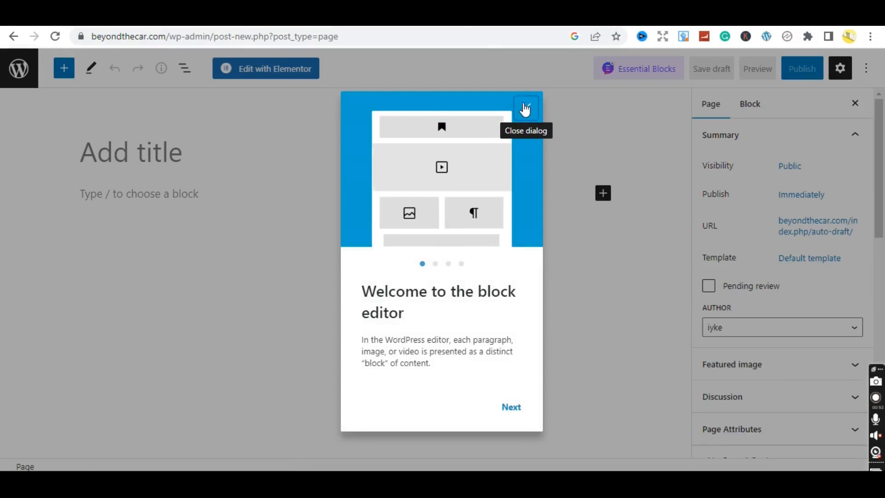
click(527, 109)
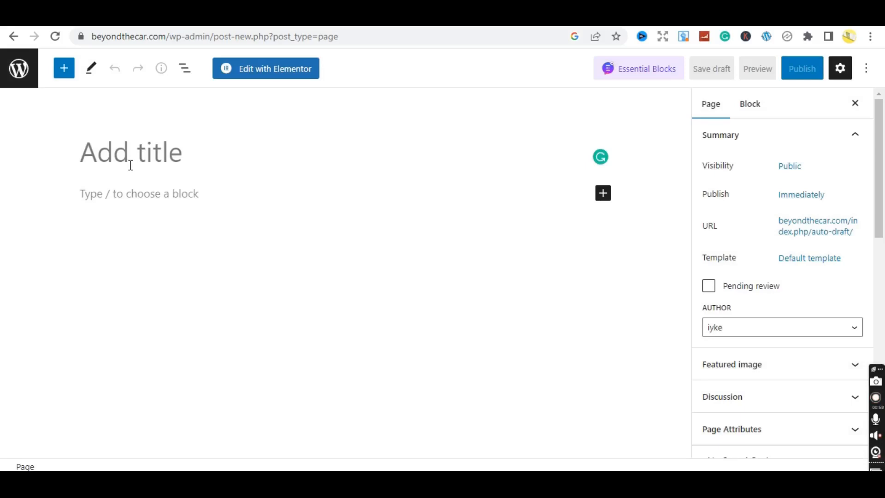
text(C)
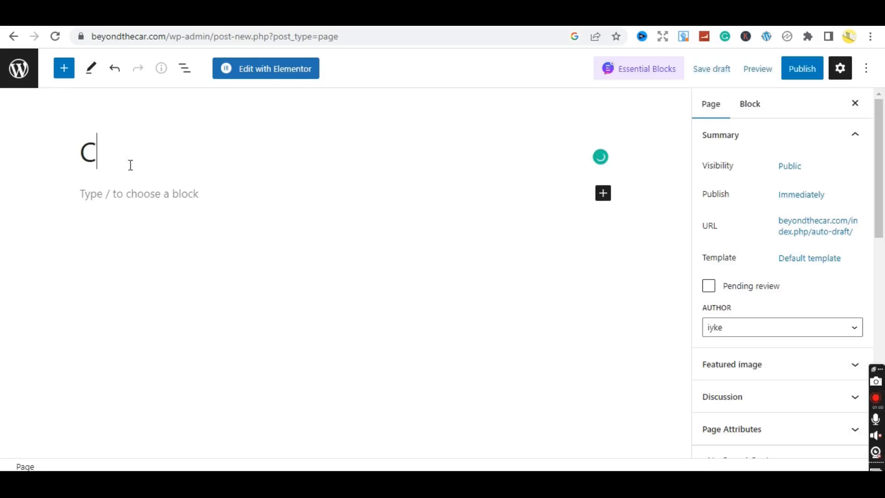
text(ont)
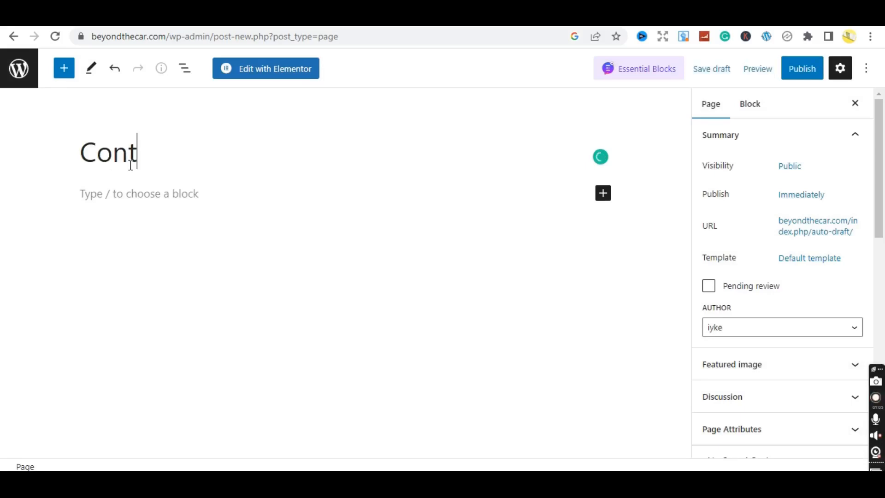
text(act)
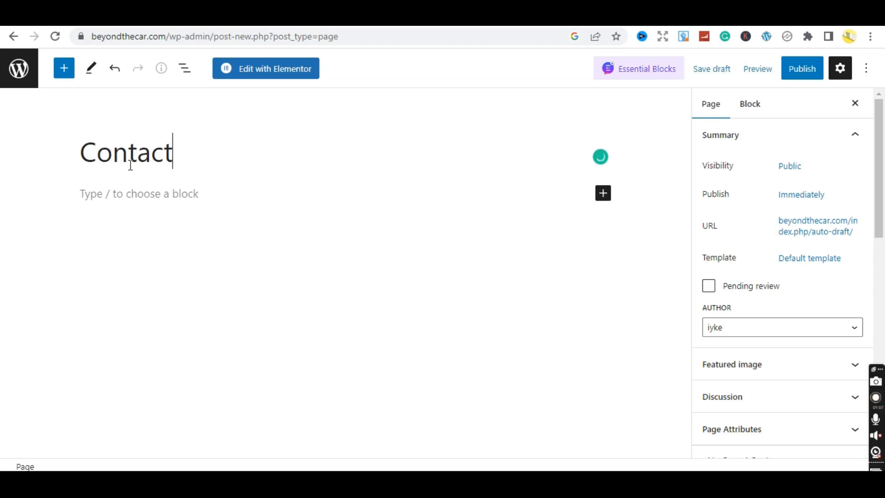
click(804, 73)
click(763, 69)
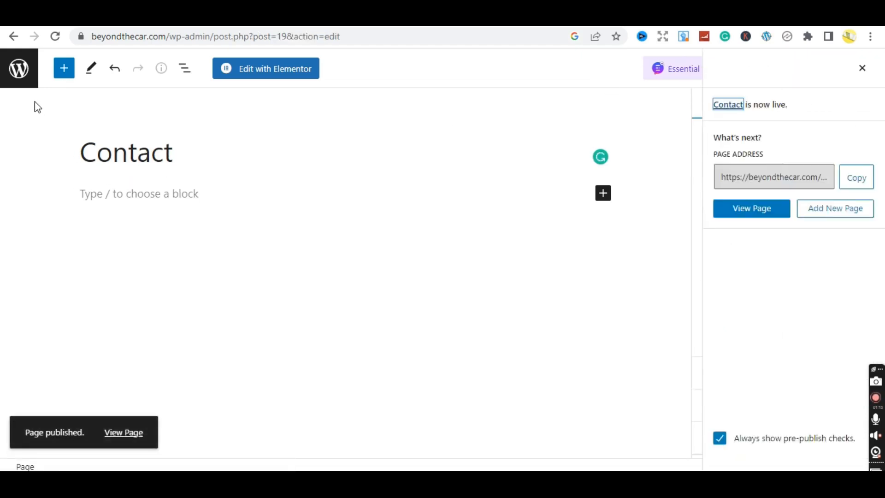
Add the Contact page to the main menu - header from the site's menu management screen and save the menu.
click(21, 76)
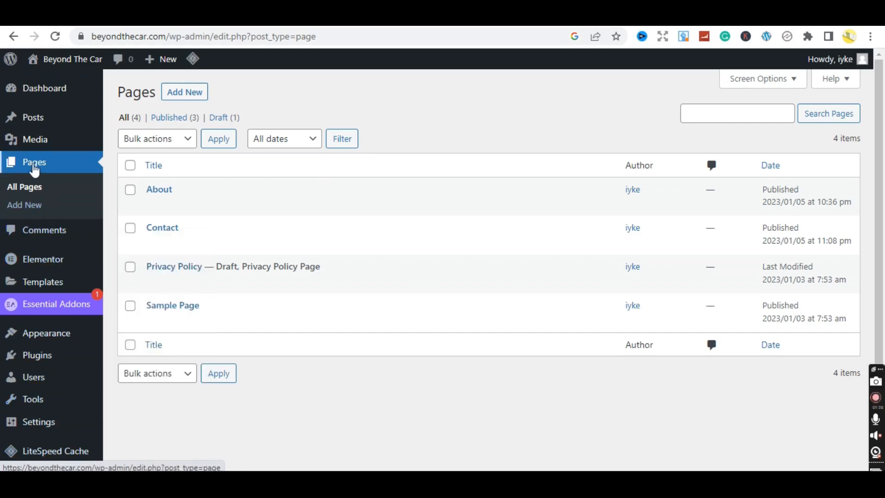
mouse_move(60, 341)
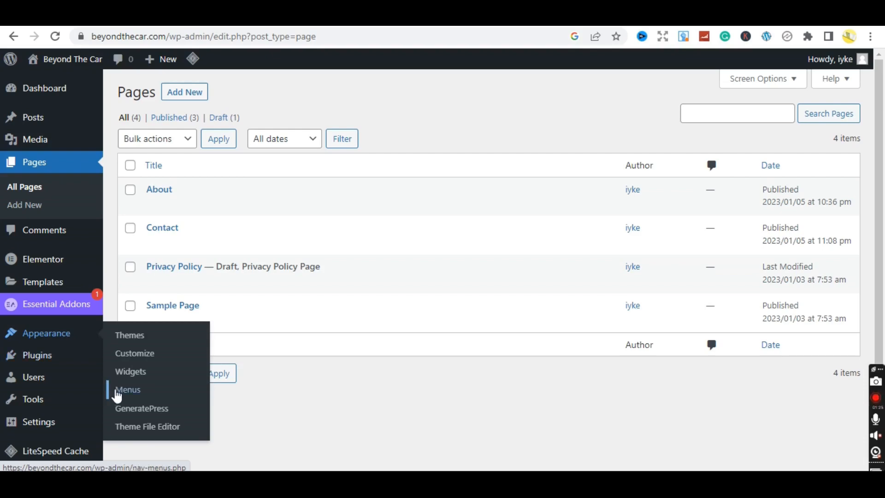
click(124, 391)
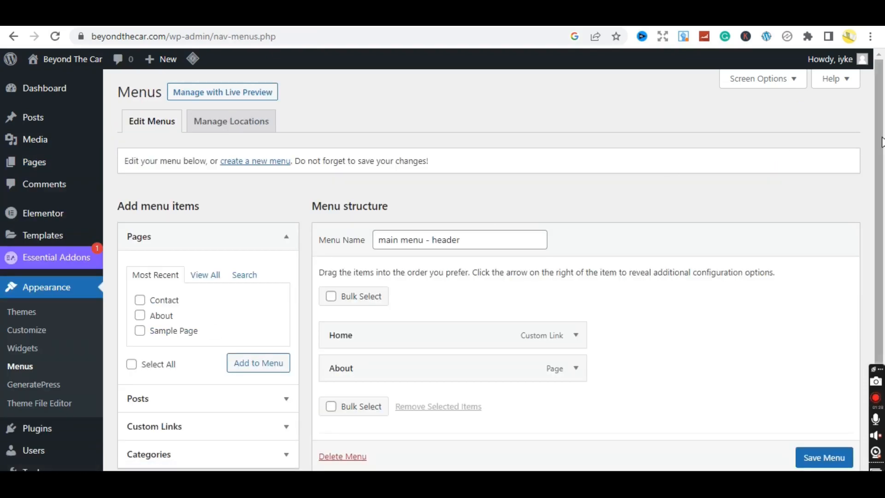
scroll(458, 265, down, 3)
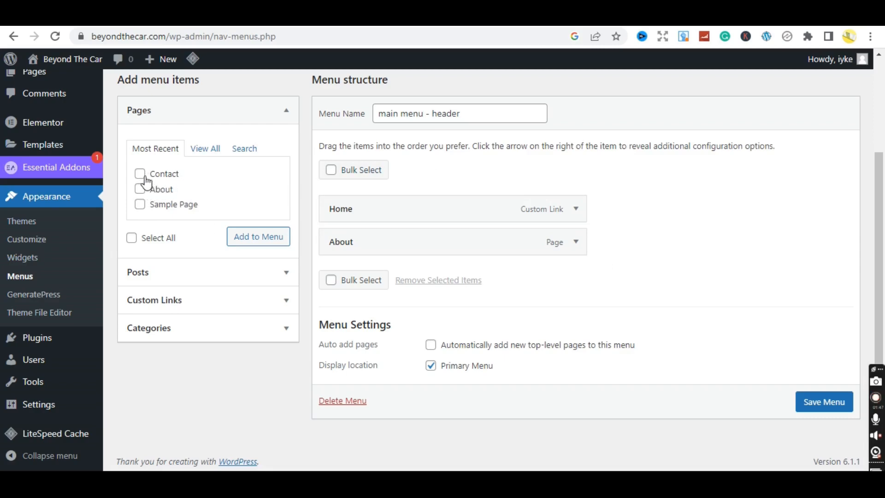
click(240, 241)
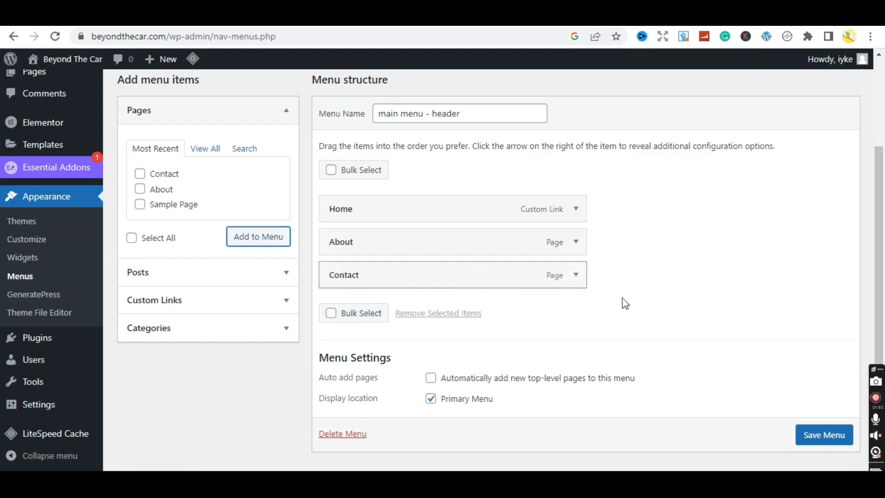
click(826, 442)
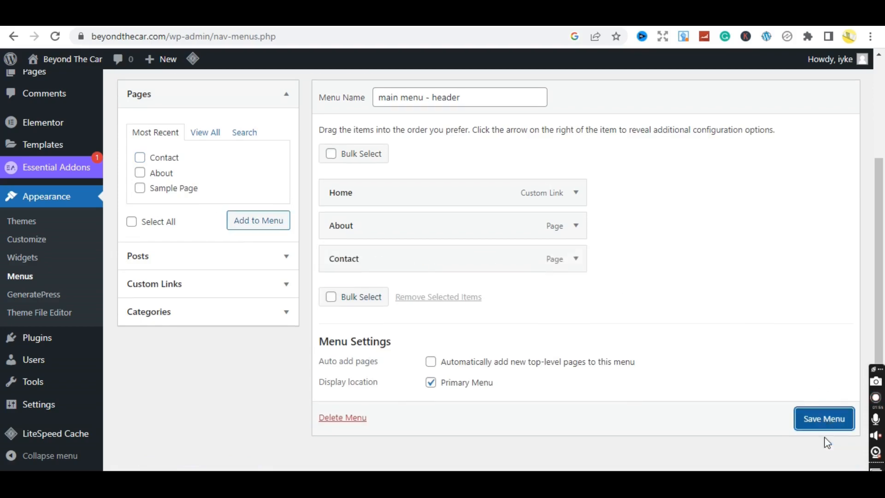
click(821, 418)
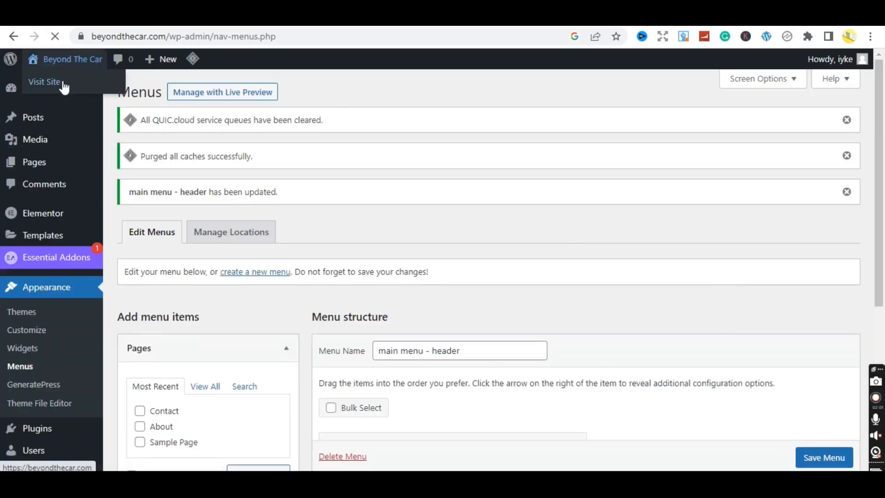
Visit the live site, reopen it in the customizer, and look through the homepage preview.
click(57, 83)
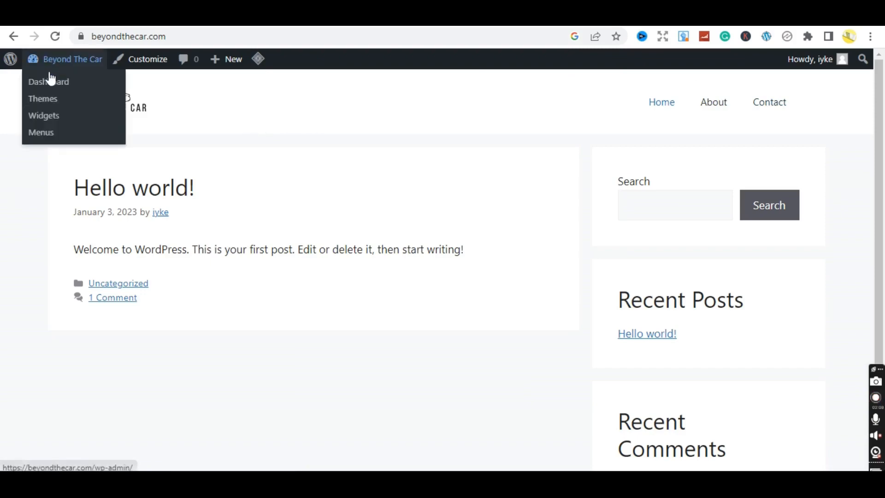
click(133, 63)
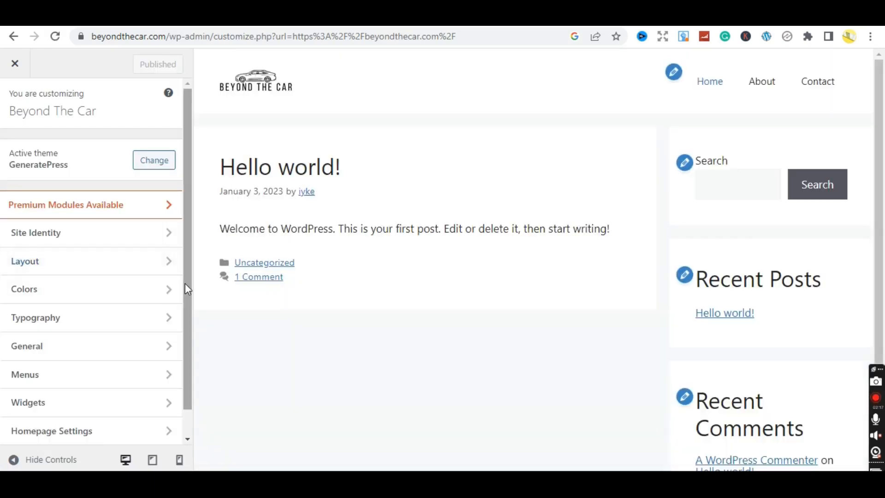
drag(184, 283, 185, 348)
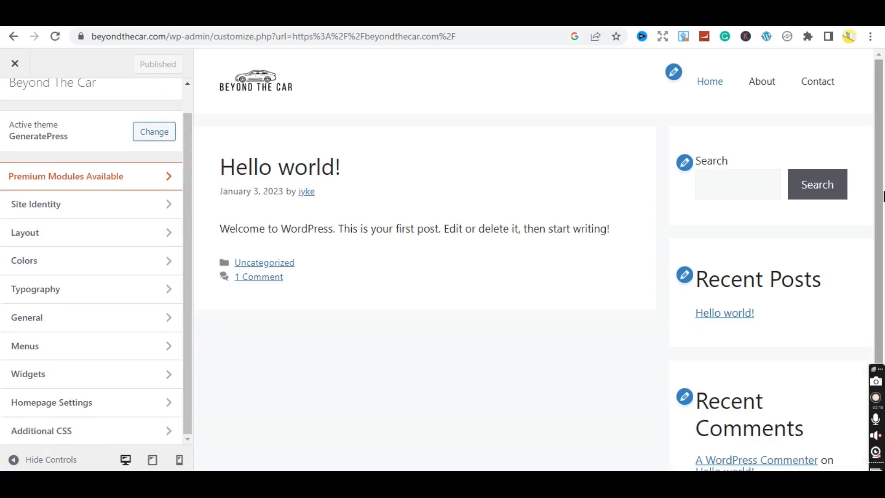
scroll(878, 124, down, 2)
scroll(877, 123, up, 2)
scroll(599, 382, down, 2)
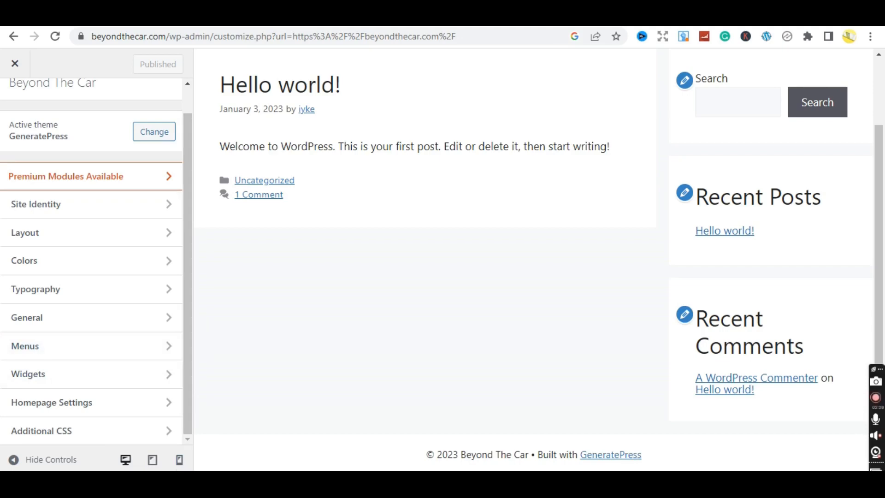
Preview the site in mobile view, expanding and collapsing its navigation menu.
click(180, 460)
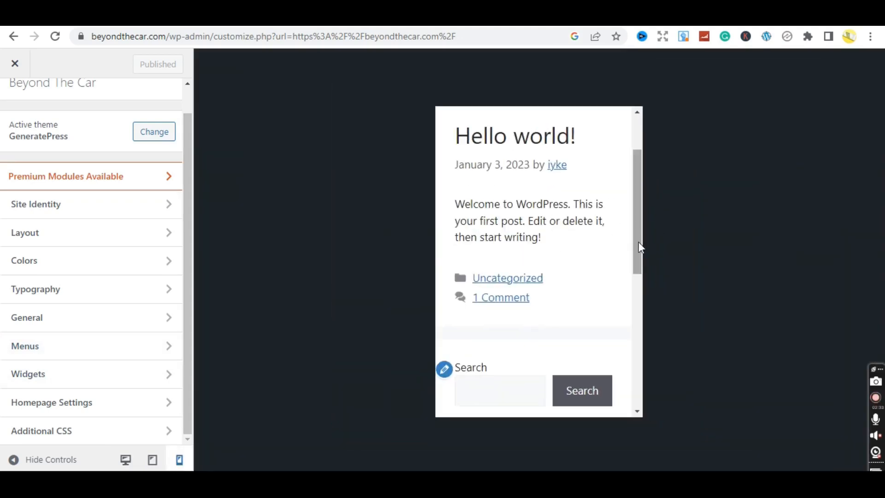
drag(638, 242, 638, 171)
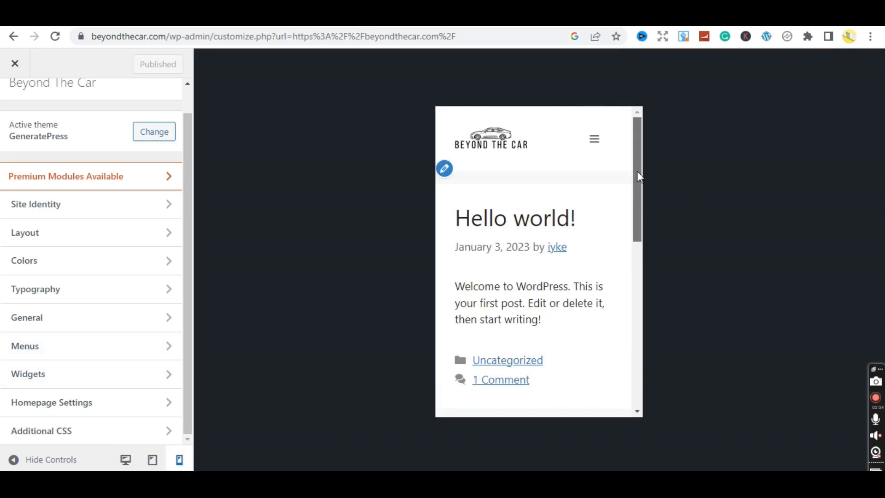
click(599, 146)
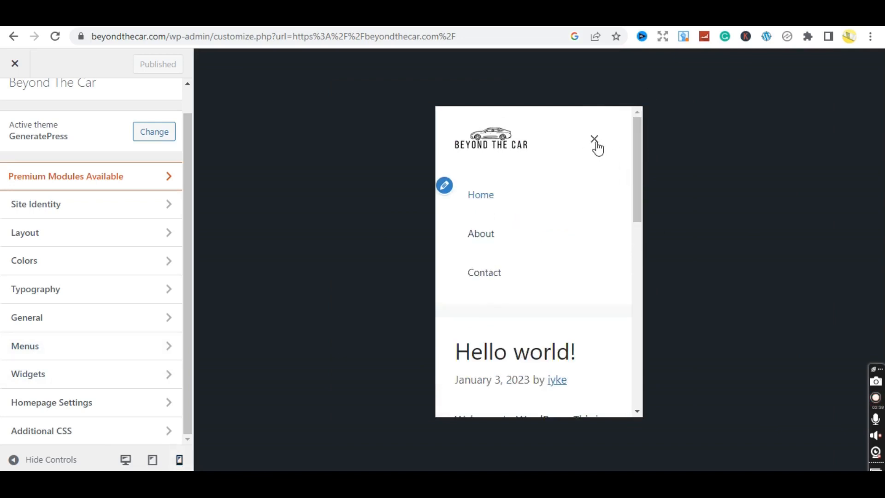
click(595, 142)
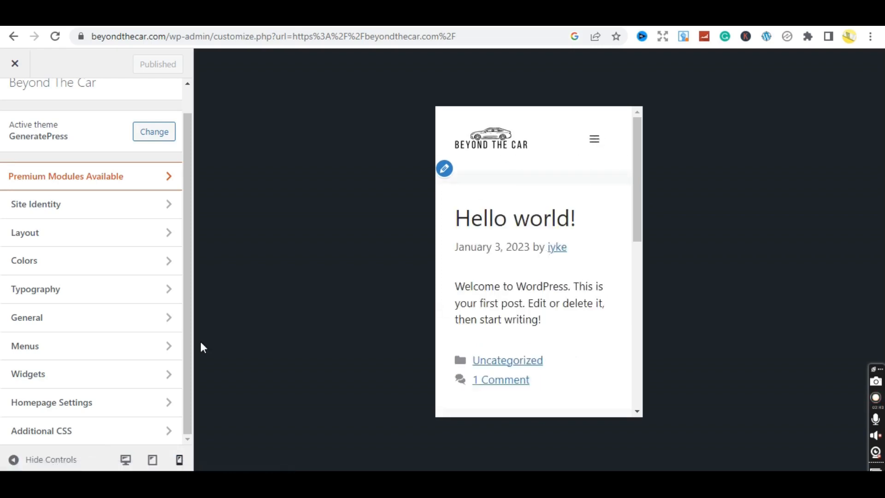
Compare the homepage in the tablet and mobile previews, finishing in mobile view.
click(152, 460)
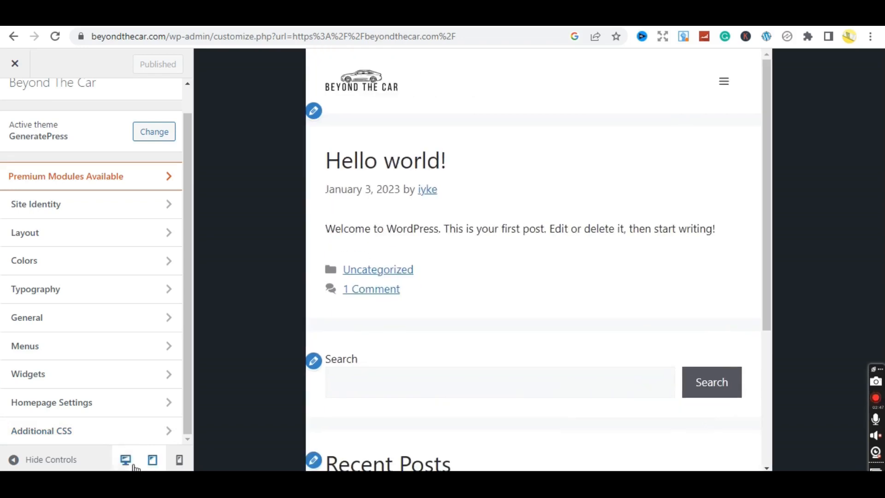
click(180, 460)
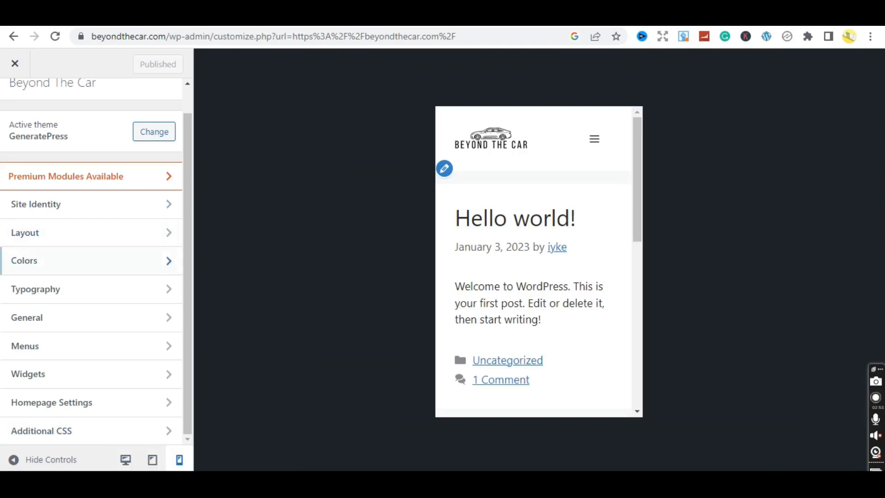
In the layout settings, try the primary navigation location as Above Header and as Below Header.
click(68, 234)
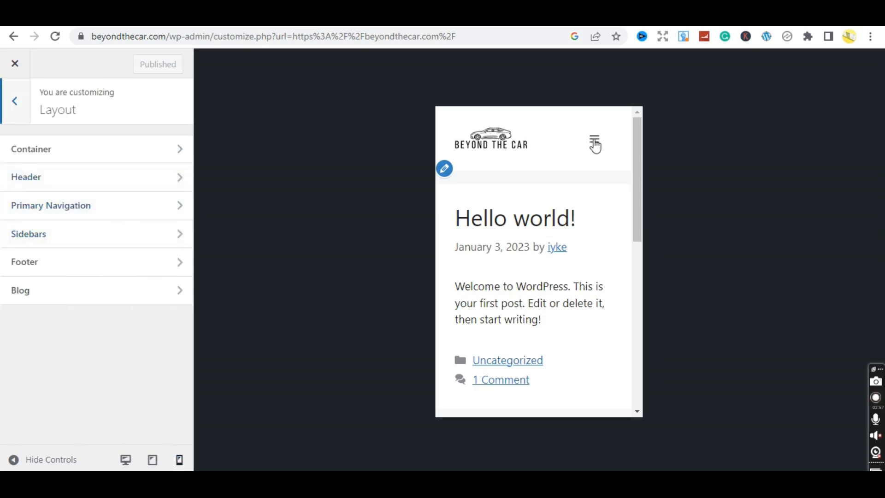
click(106, 213)
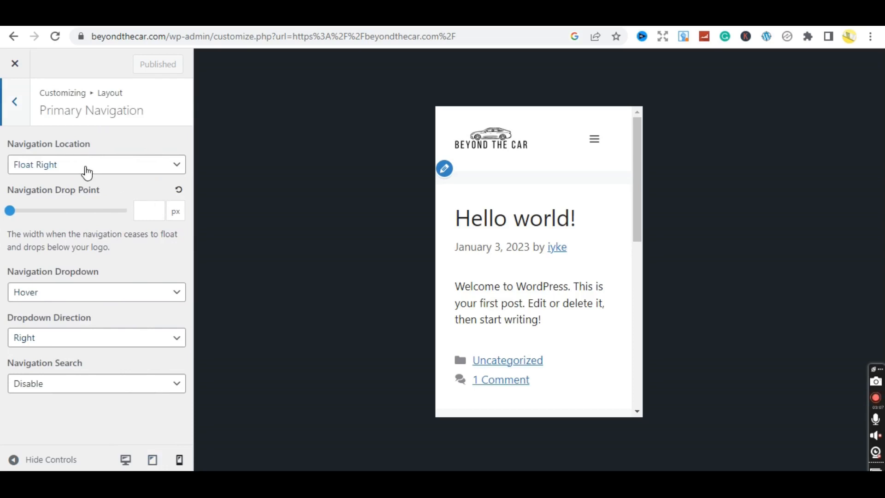
click(117, 165)
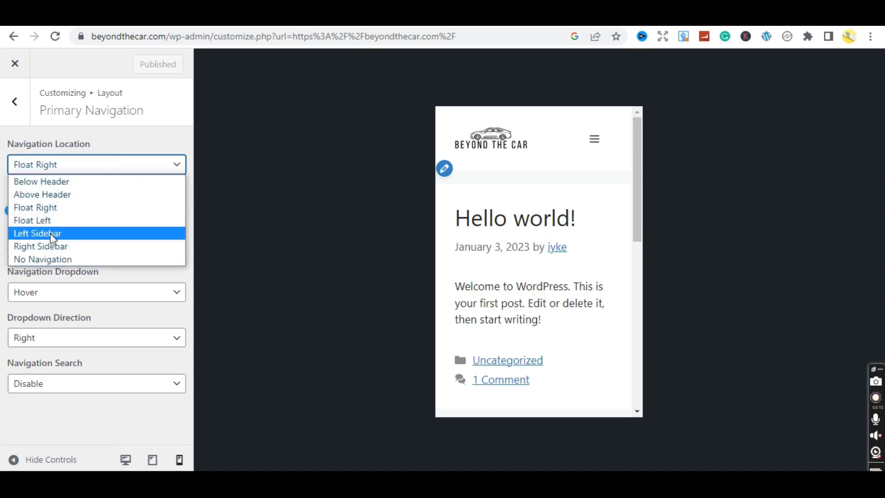
click(46, 198)
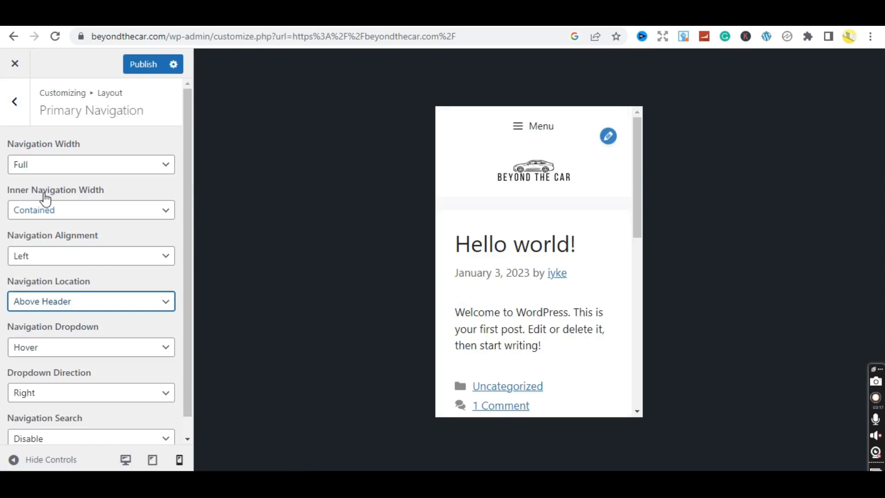
click(68, 308)
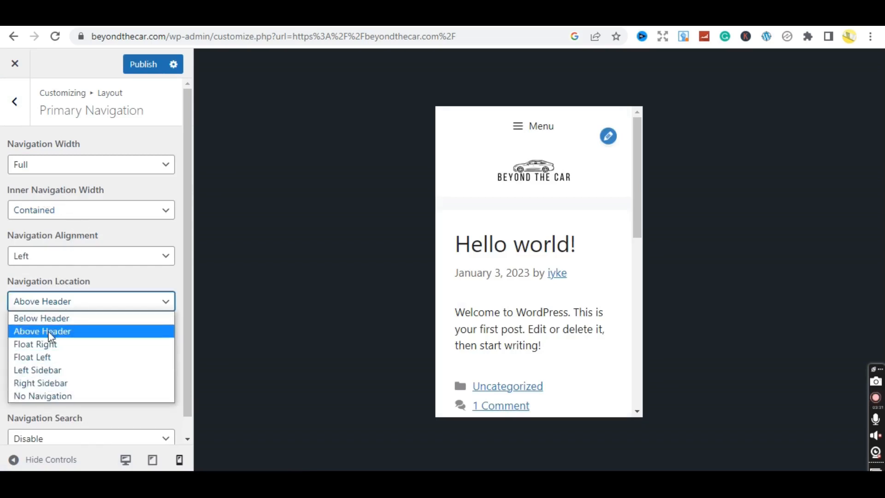
click(43, 318)
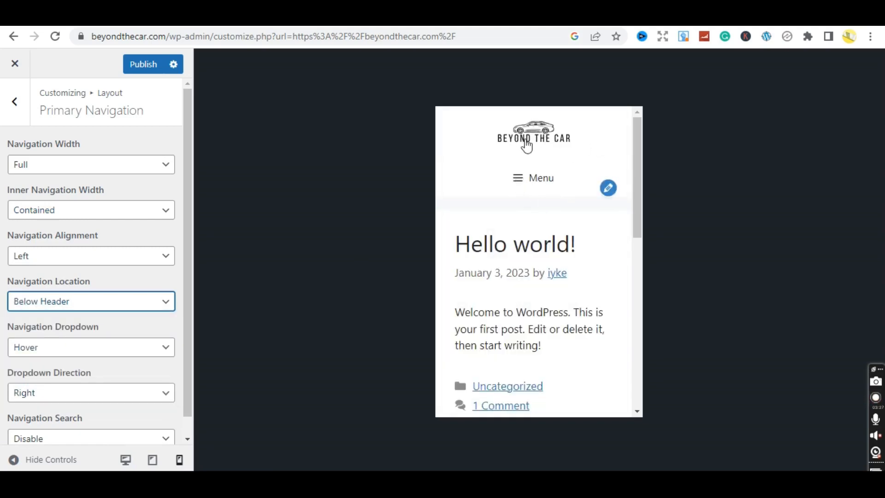
Expand and collapse the preview's mobile menu, and return the navigation location to Float Right.
click(522, 184)
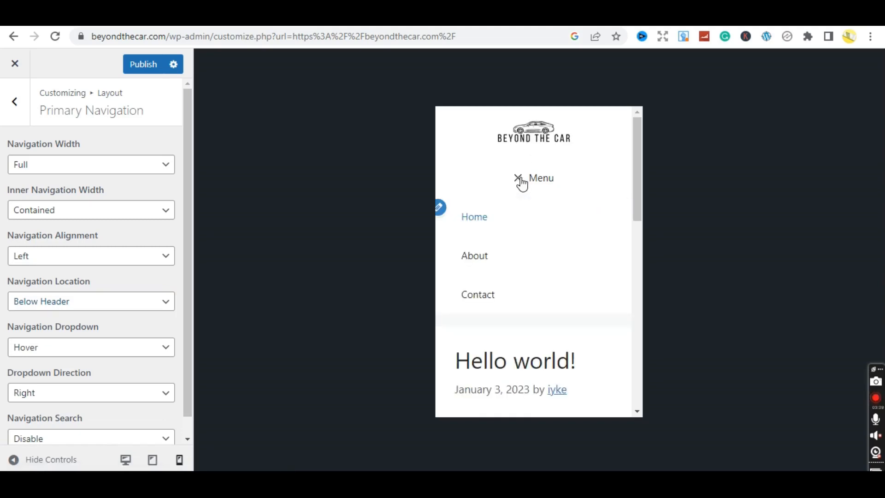
click(522, 184)
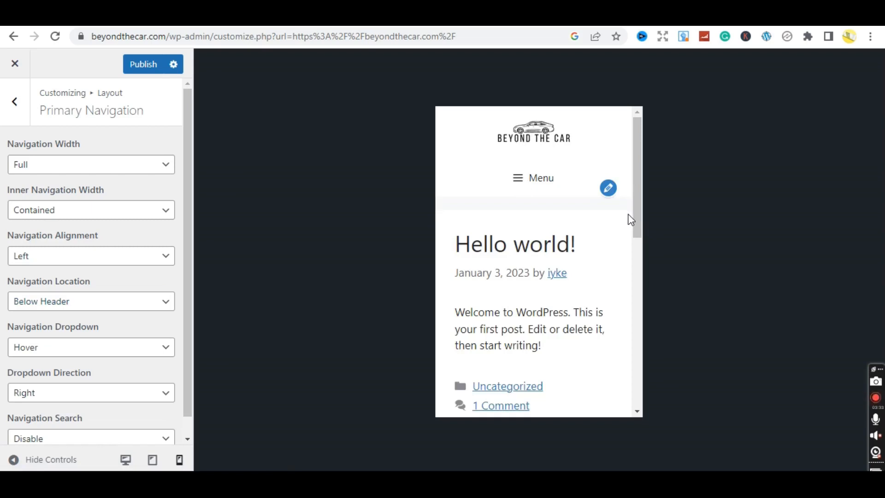
drag(634, 215, 643, 178)
click(77, 305)
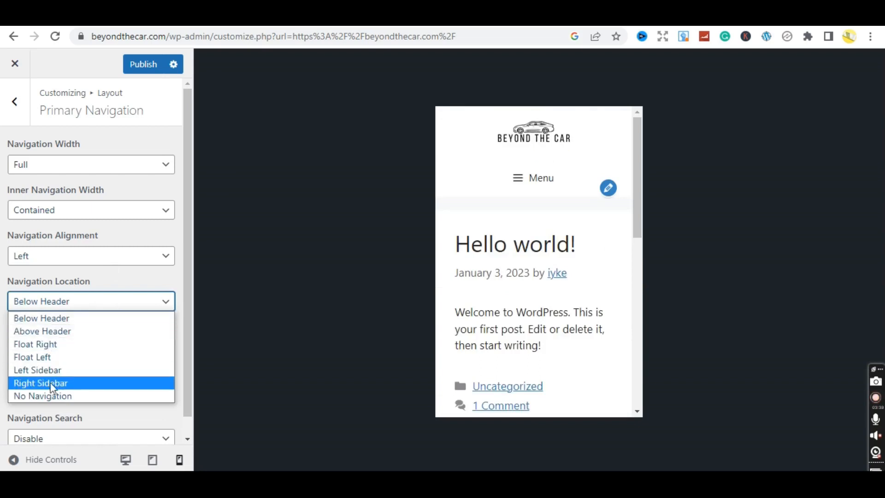
click(50, 349)
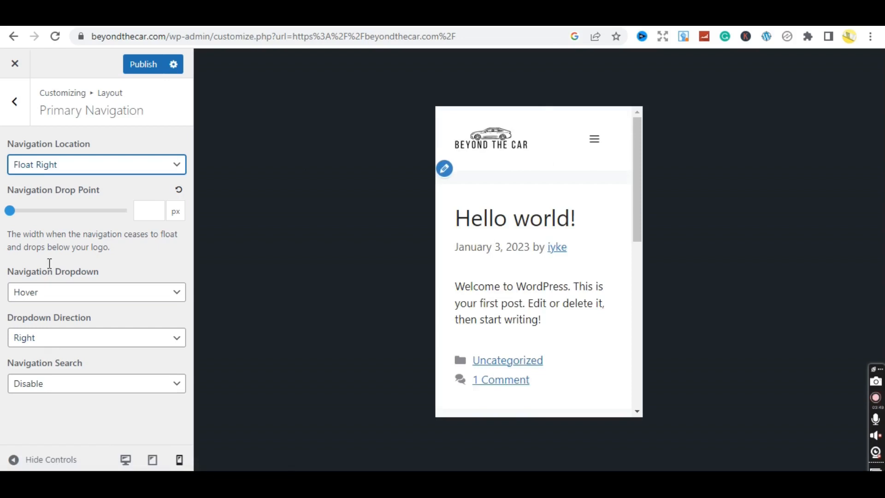
Try the Below Header navigation location again, testing its mobile menu, and switch the location to Right Sidebar.
click(130, 170)
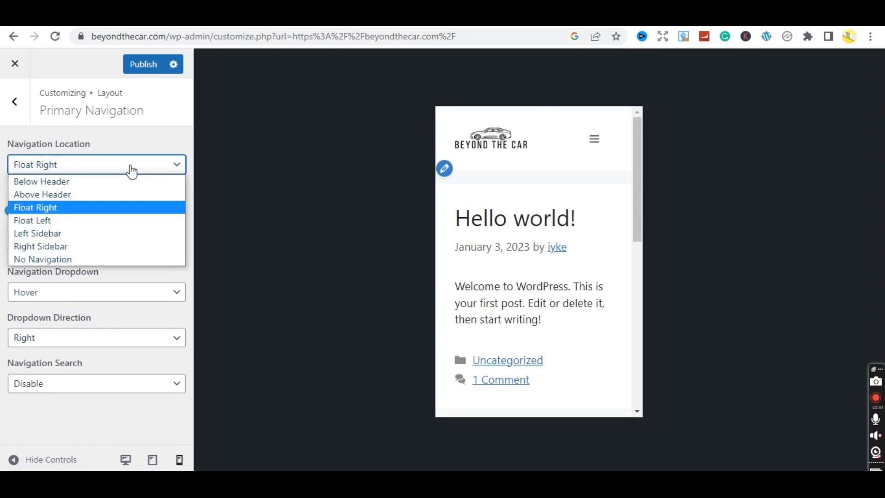
click(75, 184)
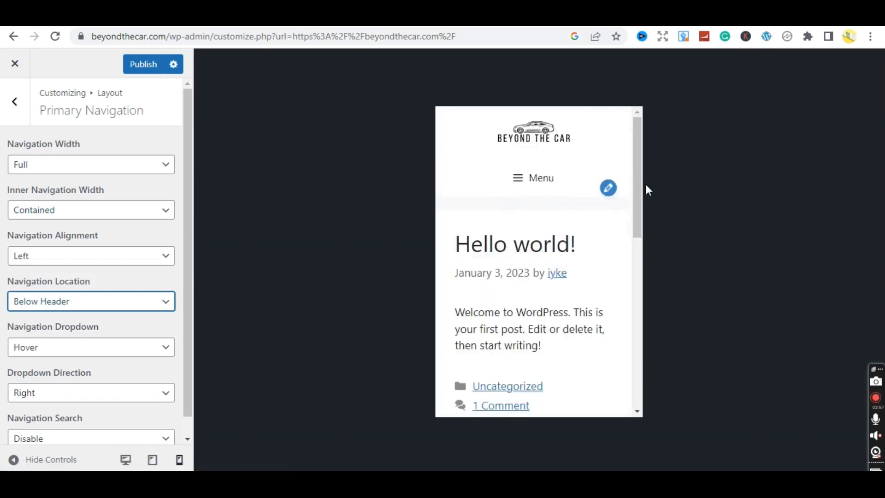
drag(637, 195, 619, 180)
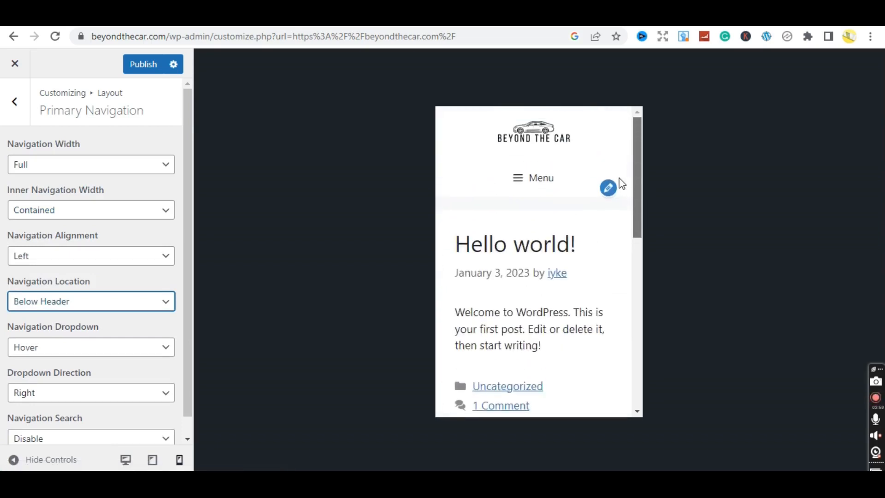
click(518, 187)
click(518, 182)
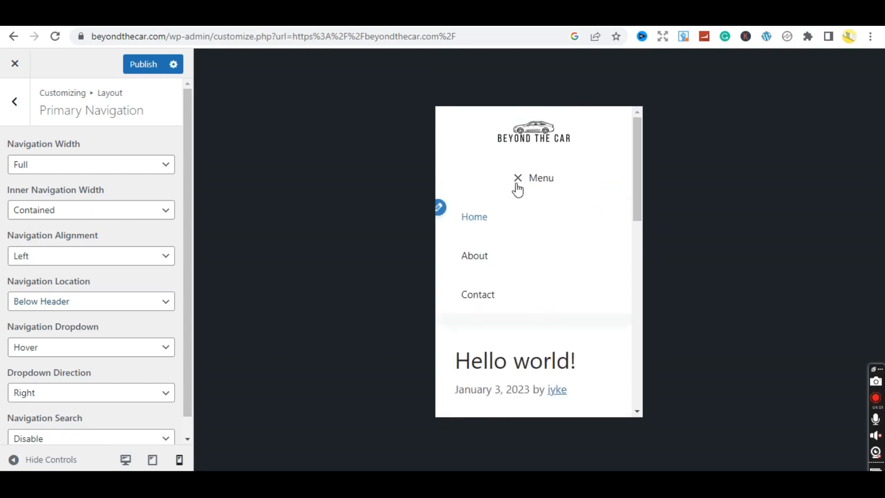
click(517, 184)
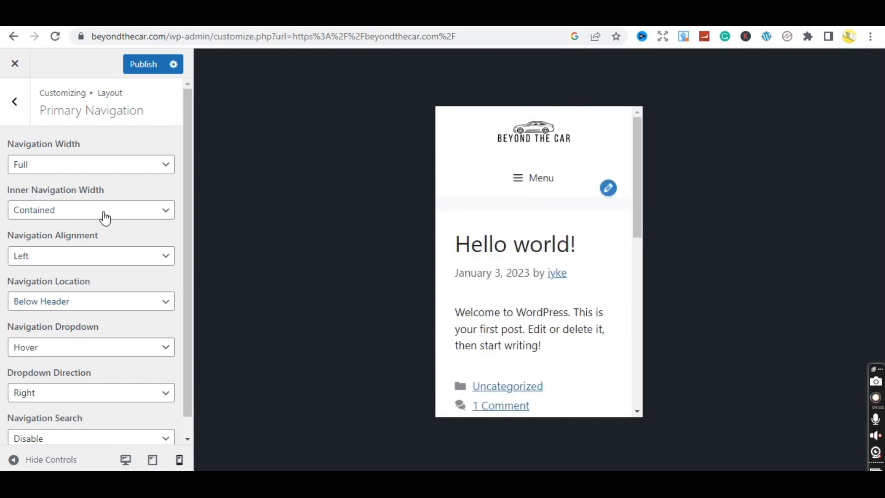
click(76, 302)
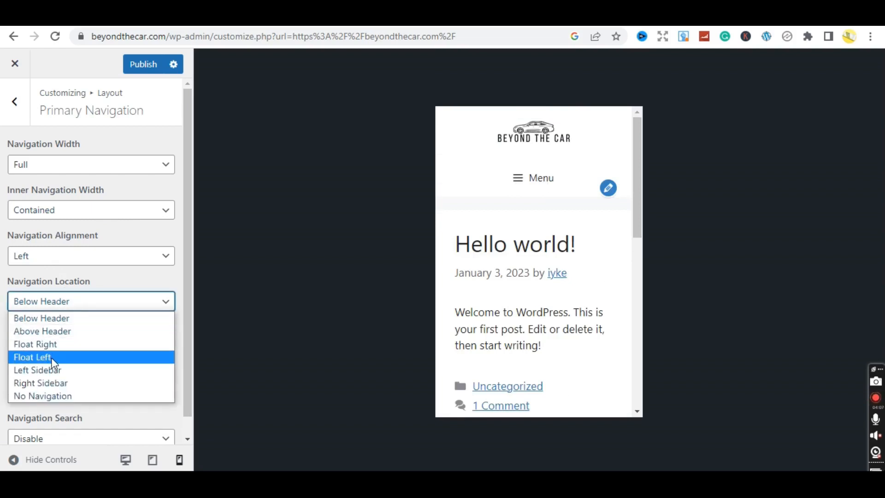
click(63, 384)
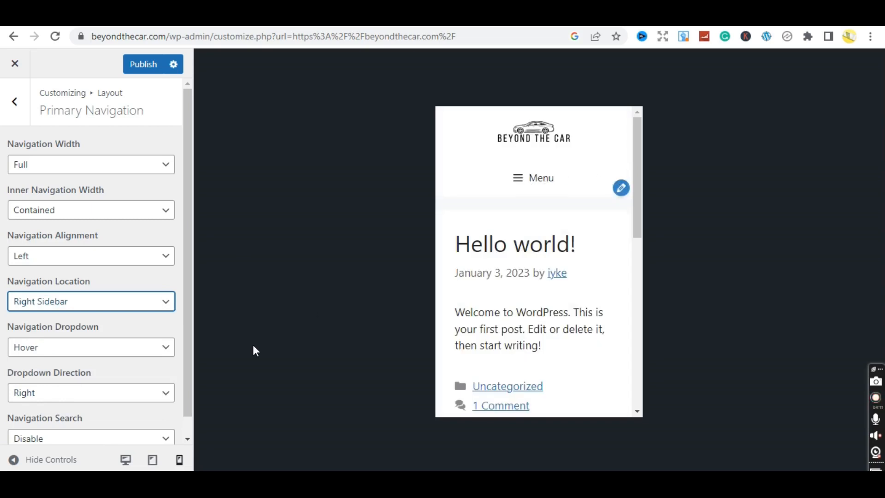
Set the primary navigation location to Float Right and publish the customizer changes.
click(102, 303)
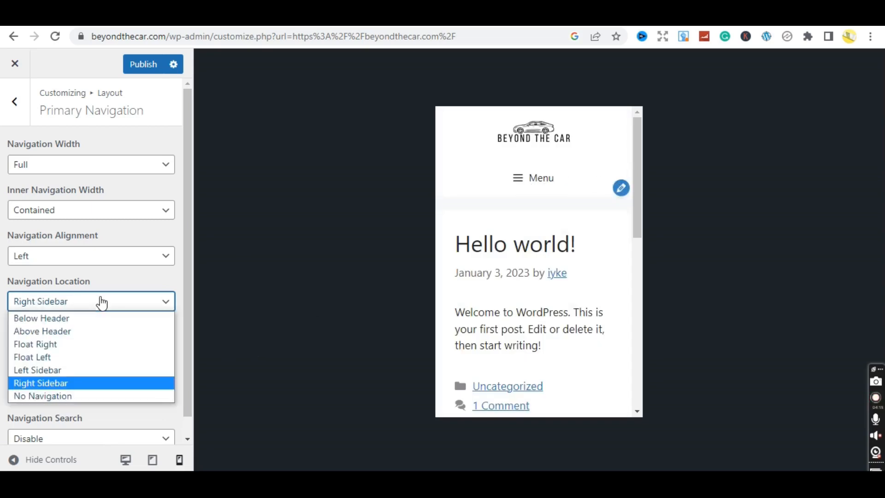
click(45, 349)
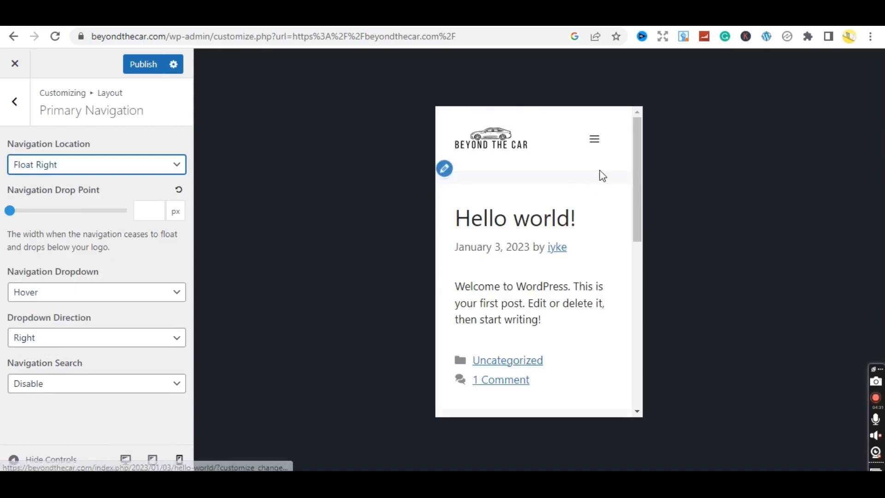
click(25, 115)
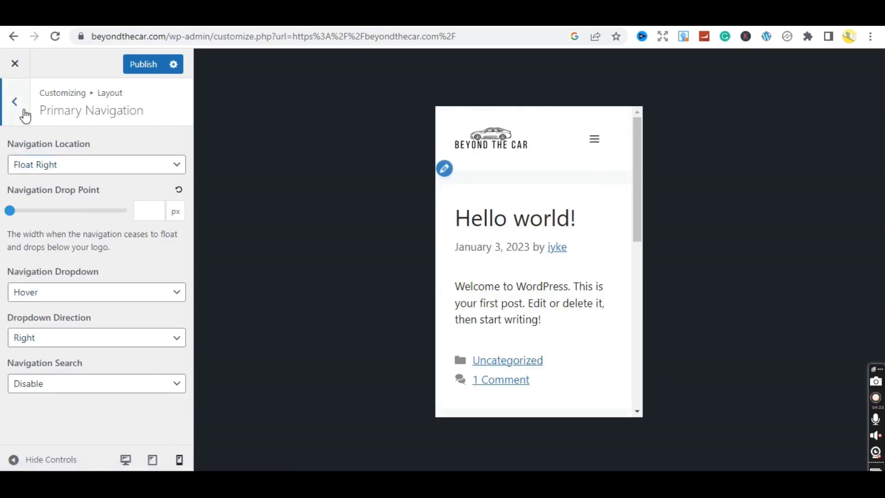
click(143, 70)
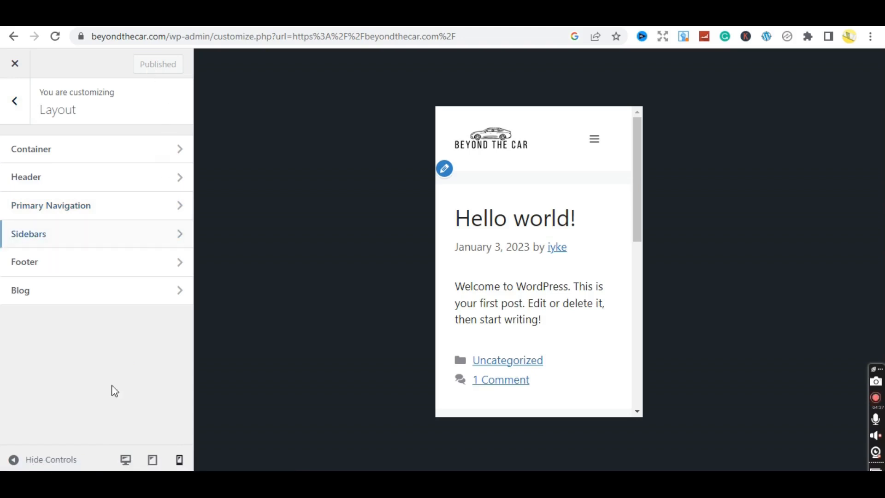
Switch the preview to desktop view, return to the main customizer options, and look through the homepage down to its footer.
click(132, 463)
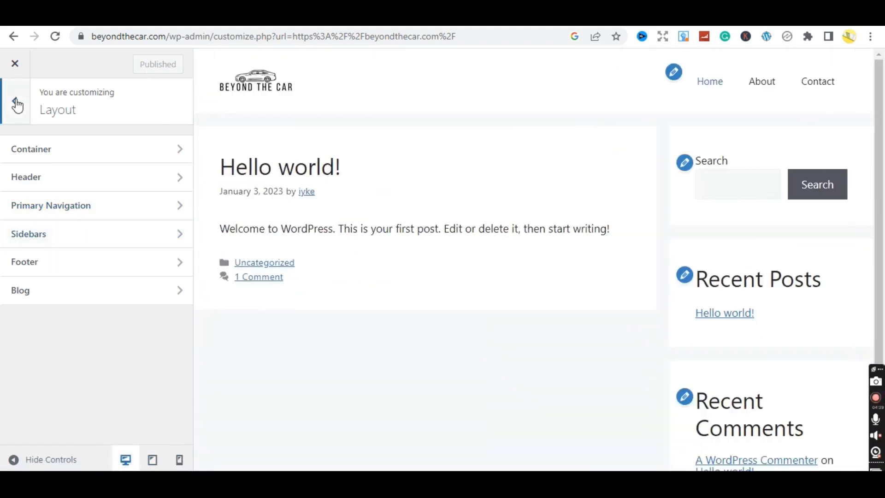
click(25, 113)
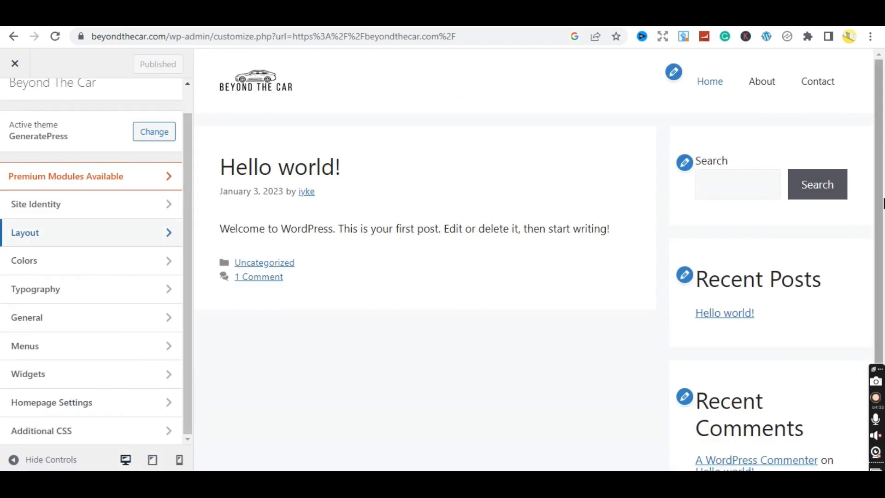
scroll(880, 184, down, 2)
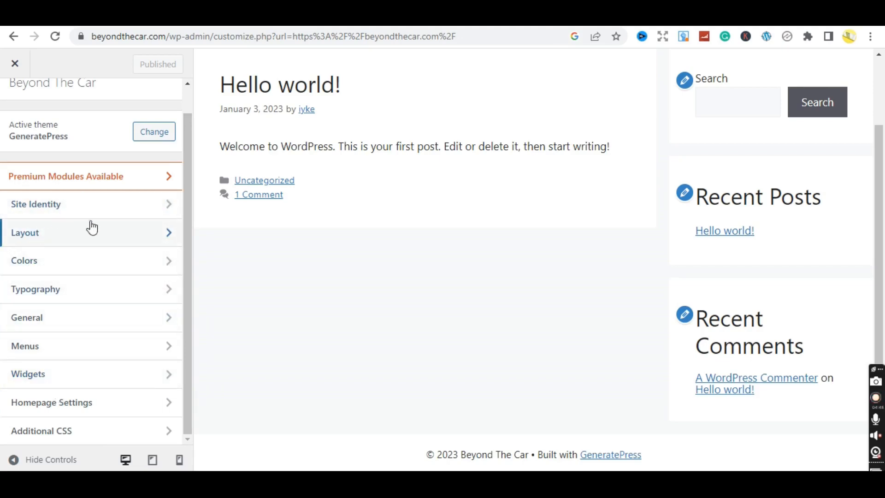
Review the footer layout settings and return to the main customizer options.
click(64, 240)
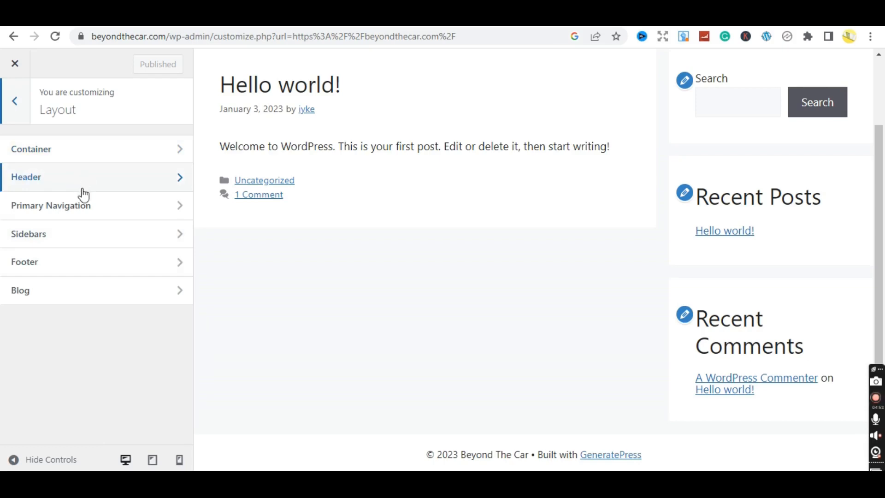
click(76, 271)
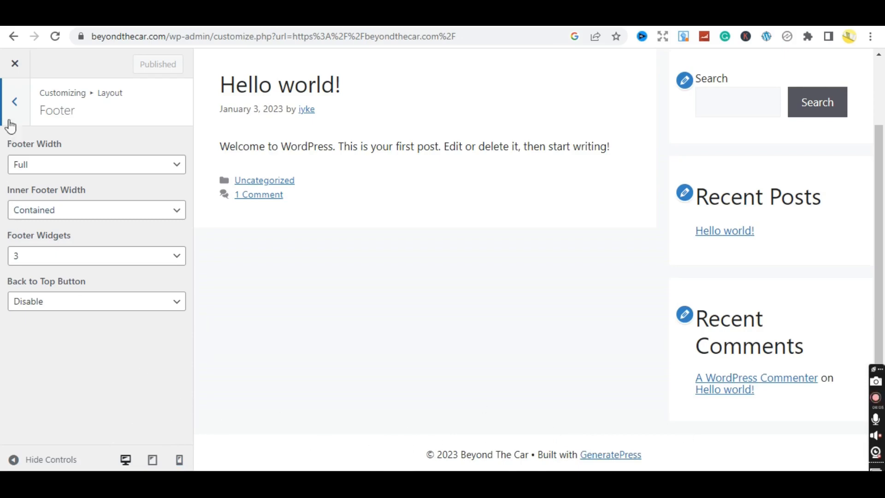
click(14, 107)
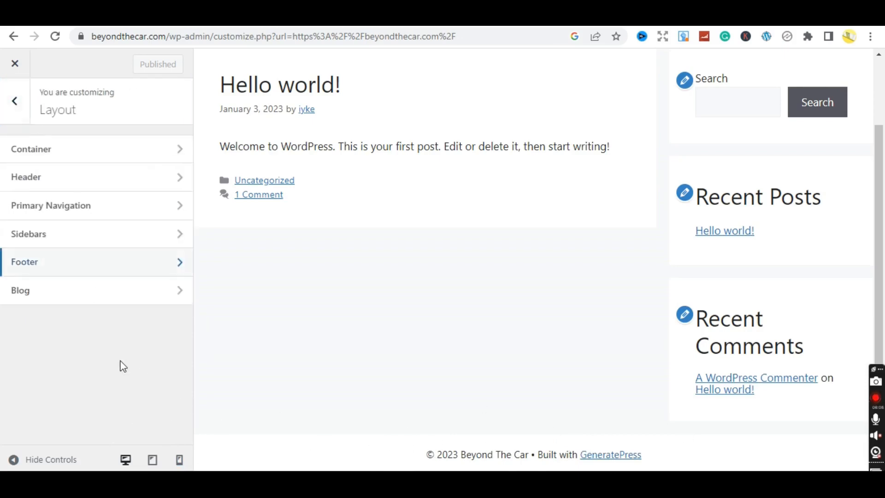
click(16, 99)
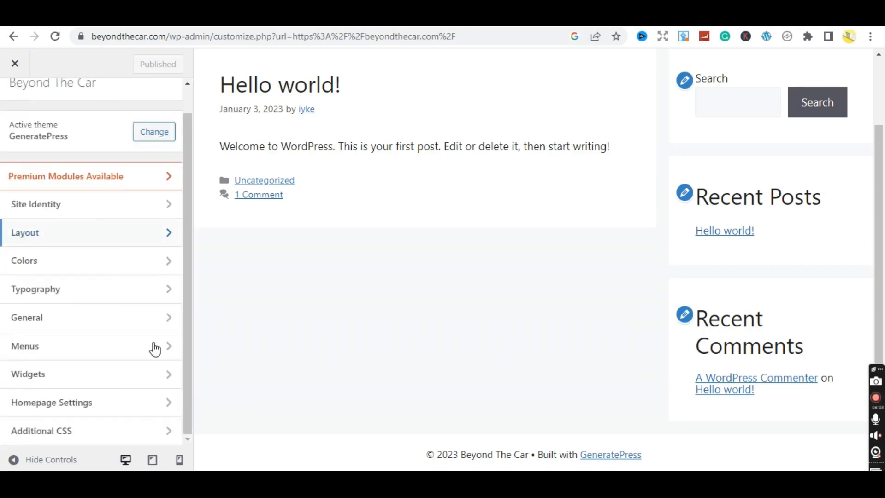
Look through the Additional CSS section's instructions and code editor, and return to the main customizer options.
click(144, 429)
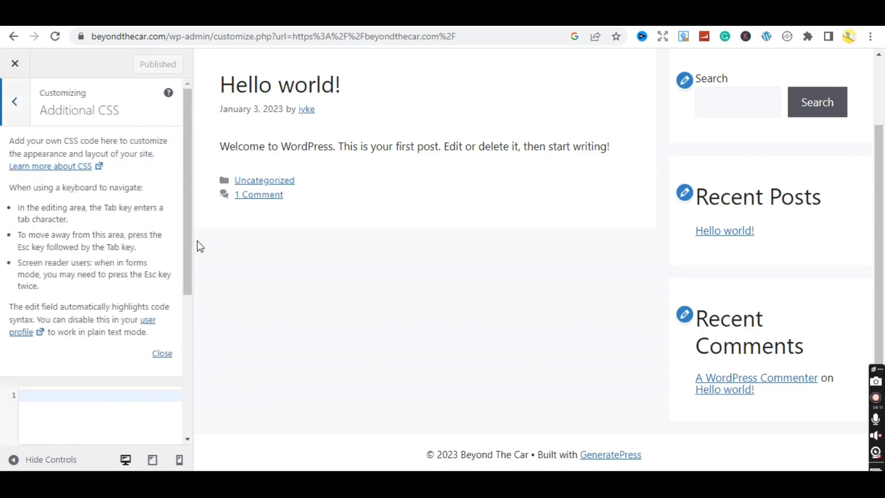
drag(187, 257, 185, 324)
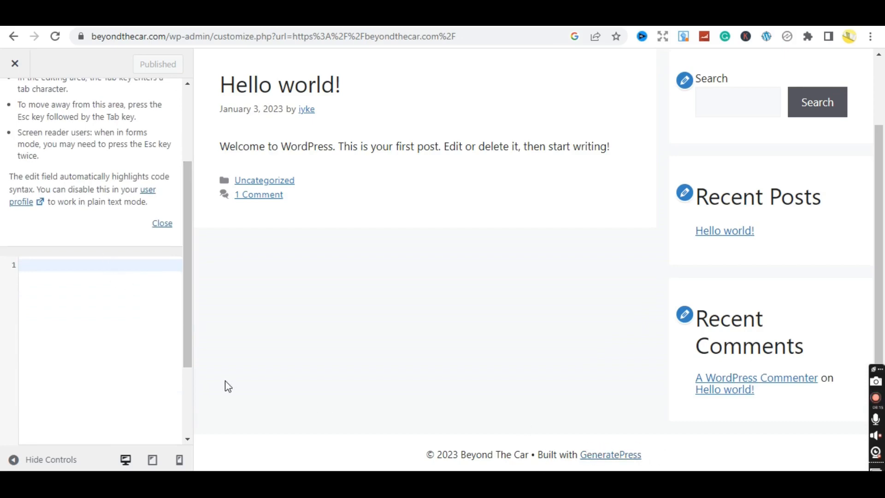
drag(184, 343, 184, 270)
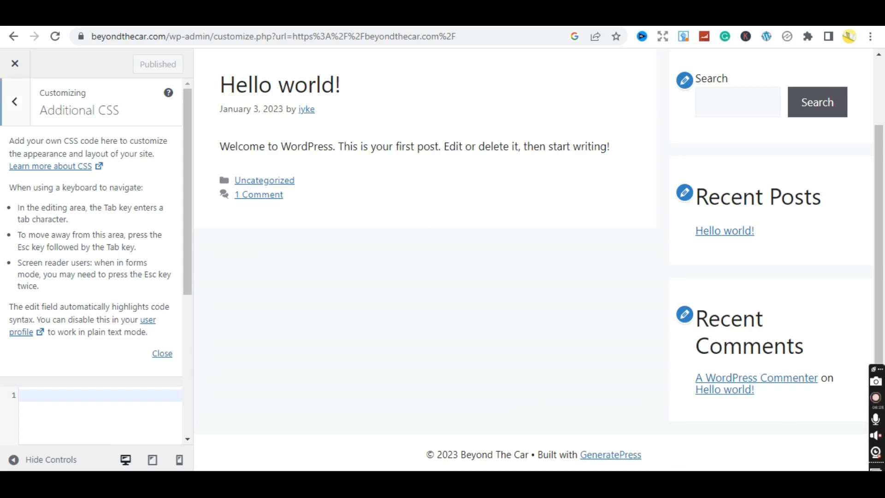
click(15, 109)
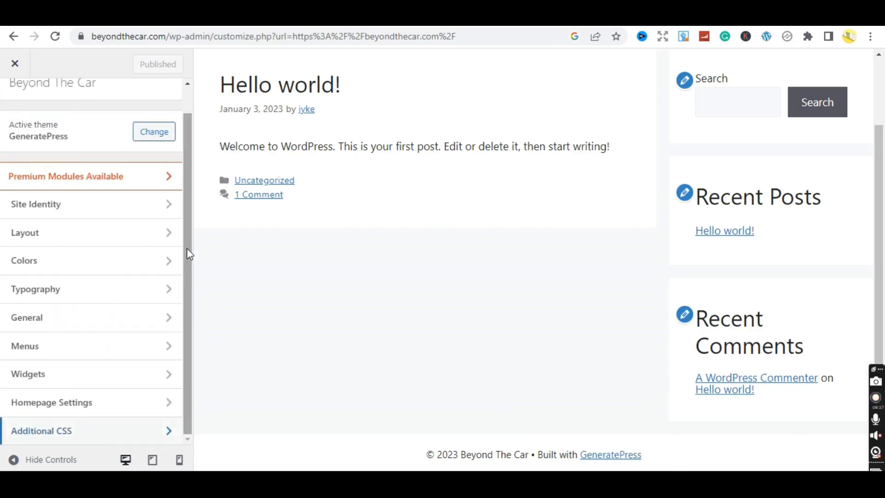
drag(187, 248, 187, 240)
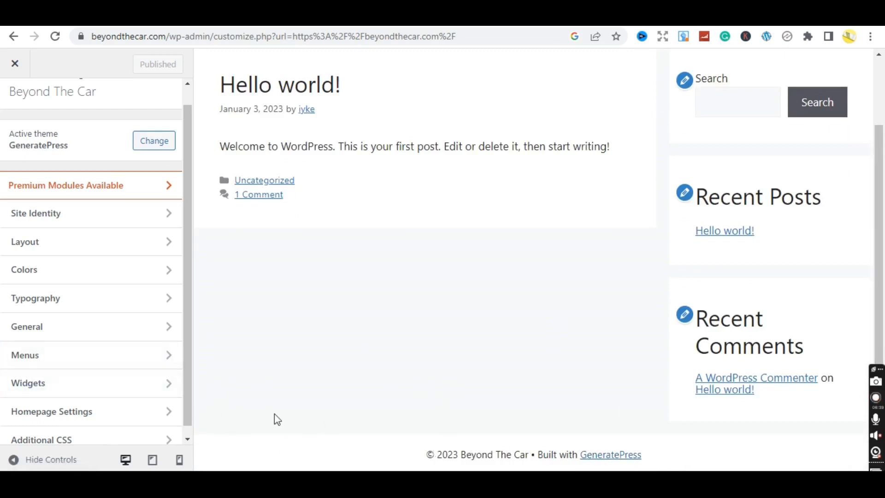
Exit the theme customizer and open the site's WordPress admin dashboard.
mouse_move(884, 305)
mouse_down()
mouse_move(884, 239)
mouse_move(883, 308)
mouse_up()
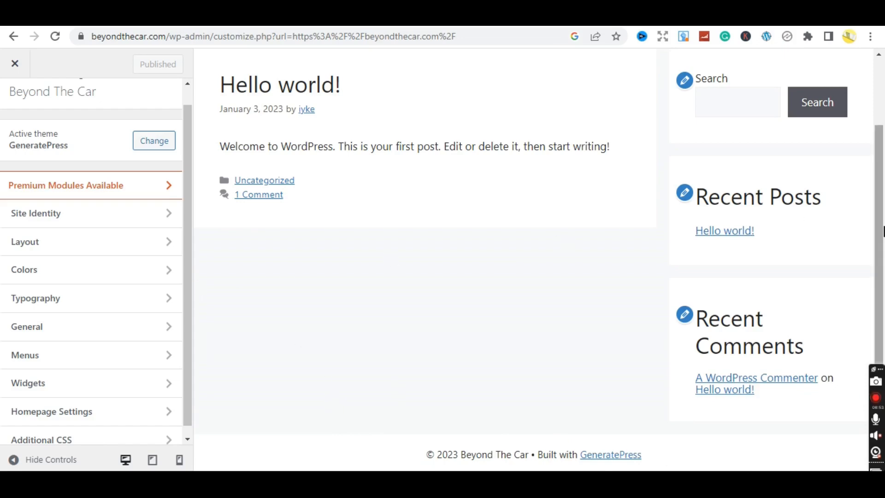
scroll(602, 124, up, 2)
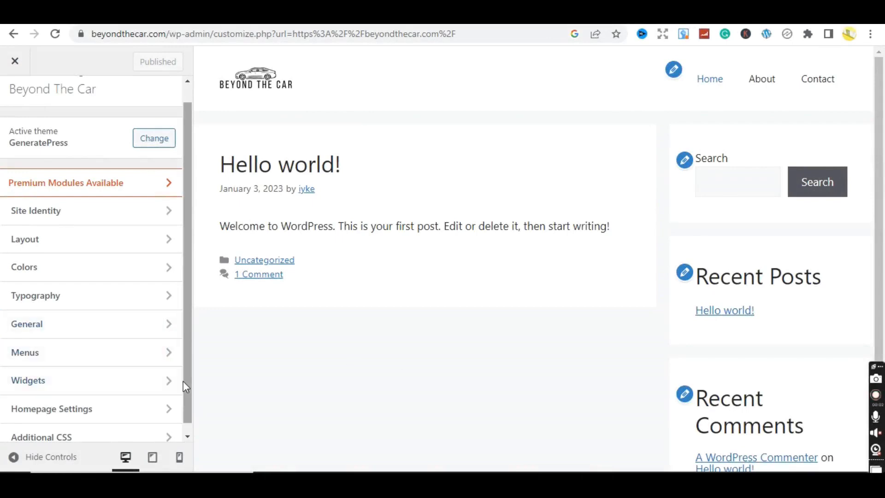
drag(184, 385, 178, 269)
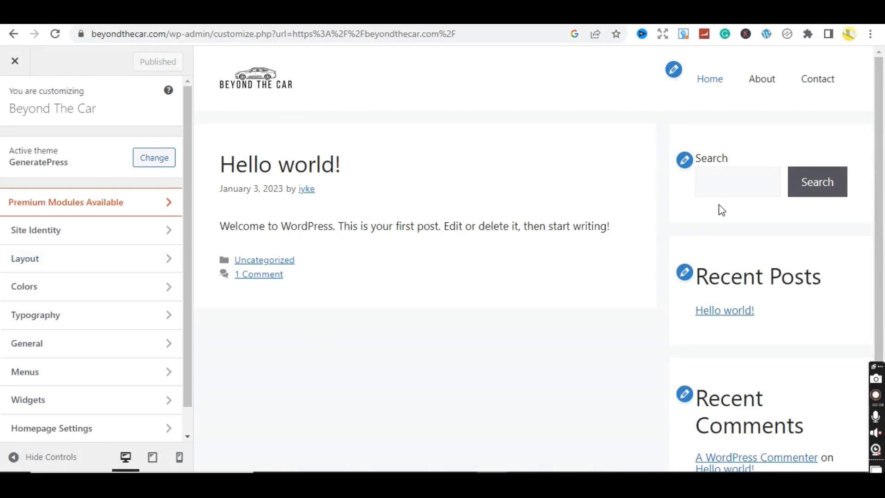
click(22, 70)
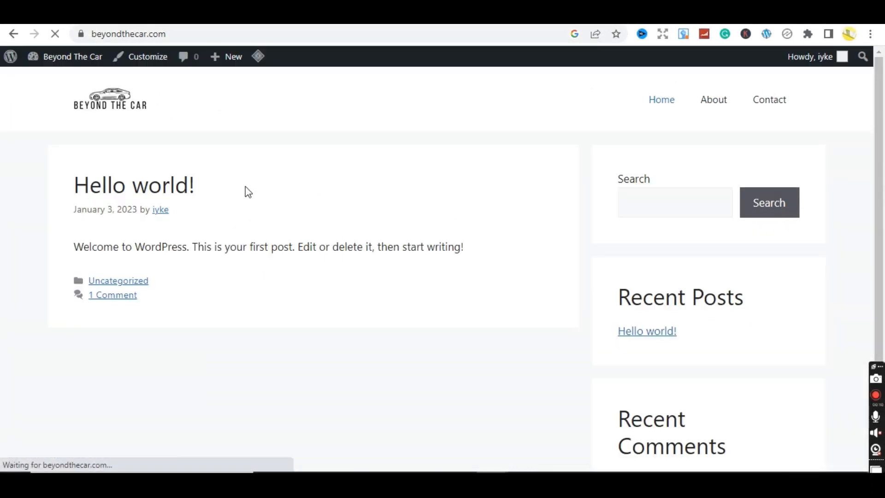
mouse_move(61, 61)
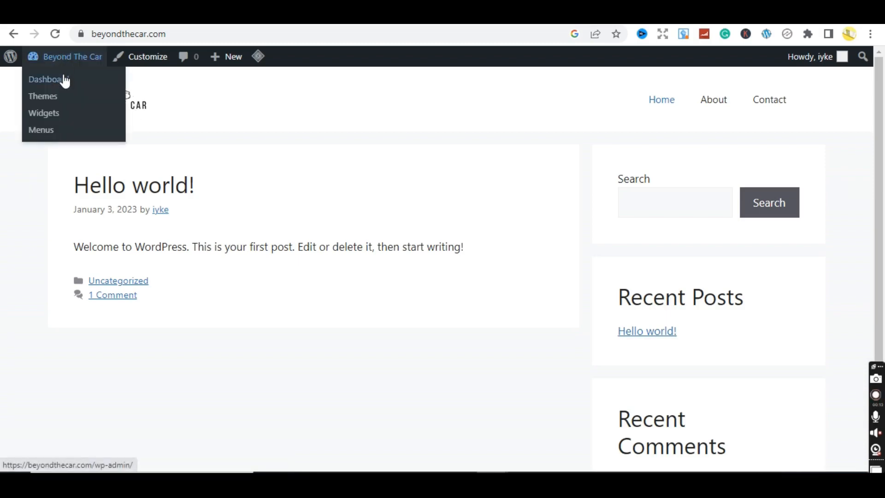
click(65, 80)
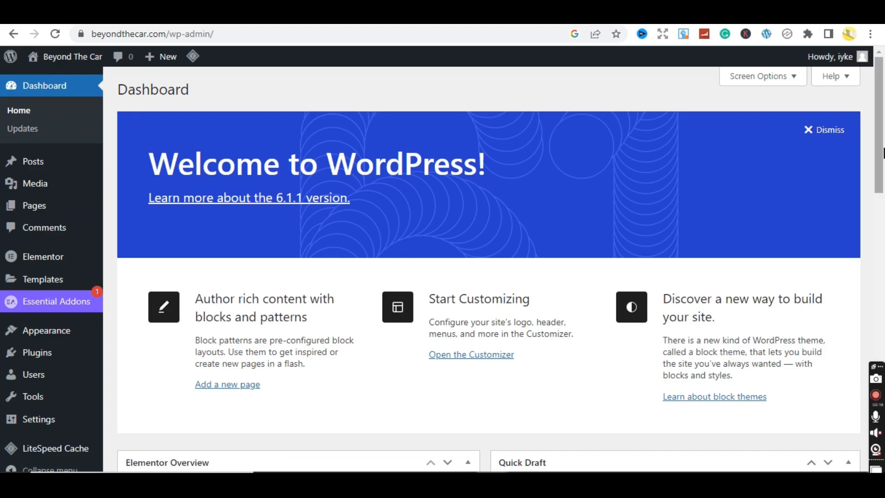
mouse_move(881, 152)
mouse_down()
mouse_move(881, 418)
mouse_move(875, 102)
mouse_up()
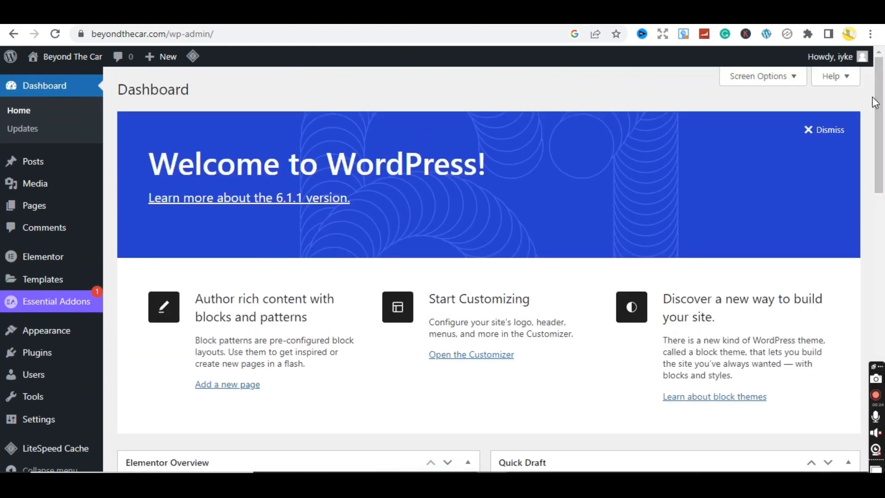
Open the list of all pages and move Sample Page to the trash.
mouse_move(27, 211)
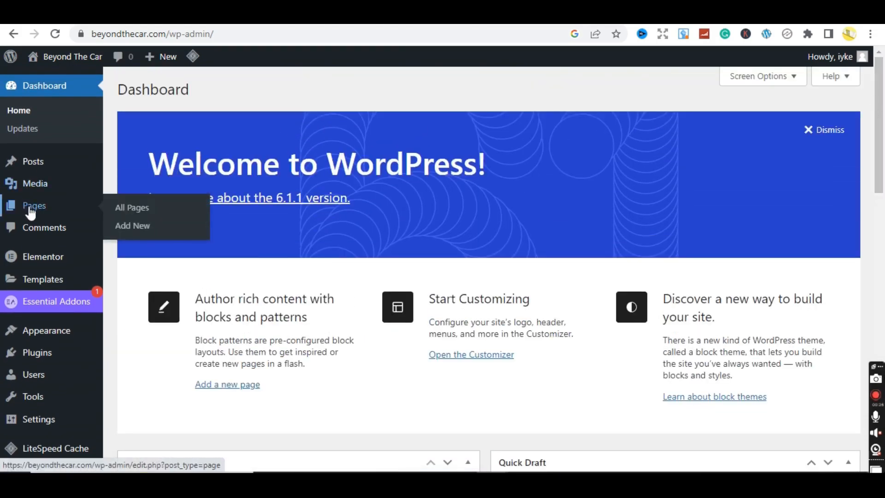
click(148, 213)
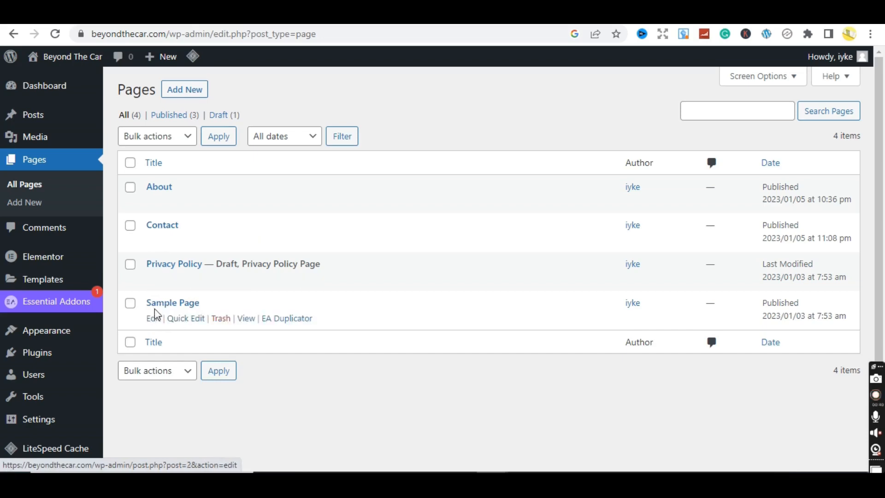
click(218, 319)
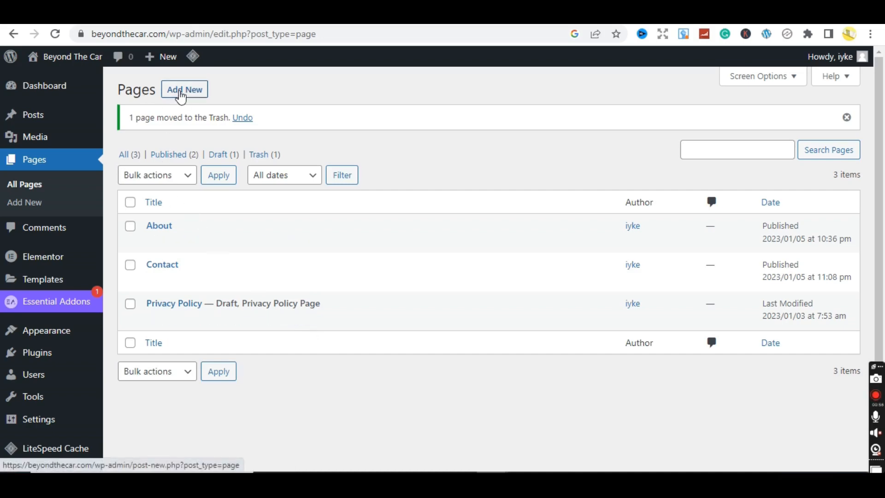
Add a new page and title it "Home".
click(181, 94)
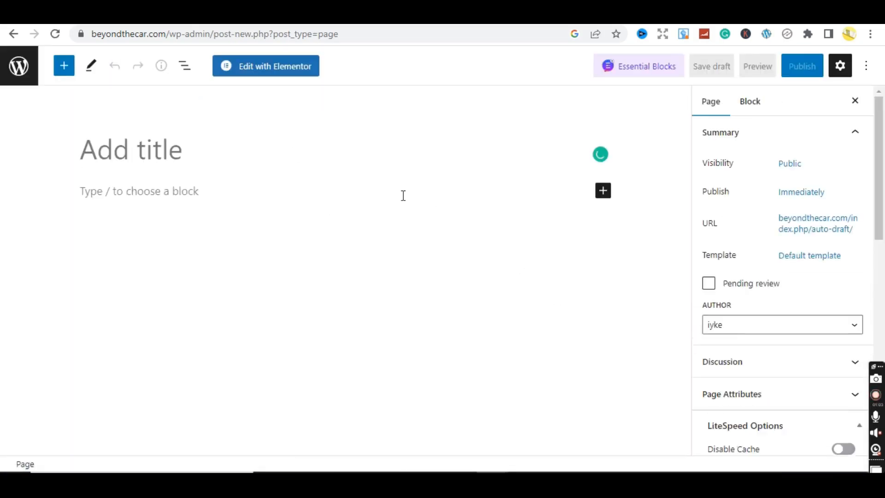
text(H)
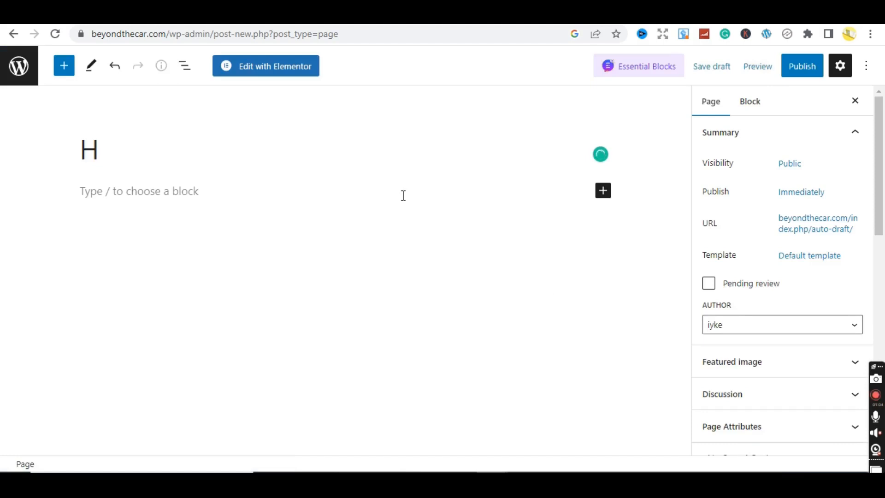
text(ome)
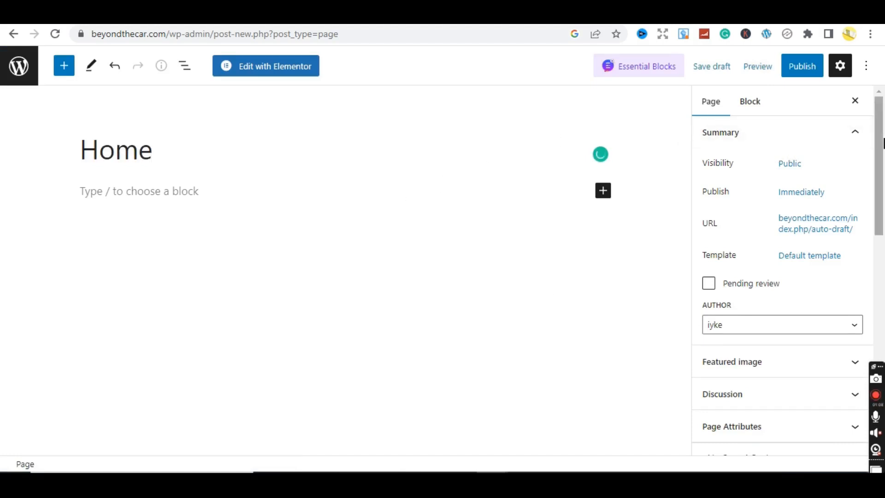
Look through the Home page's settings, collapse the Layout section, and publish the page.
drag(883, 143, 880, 171)
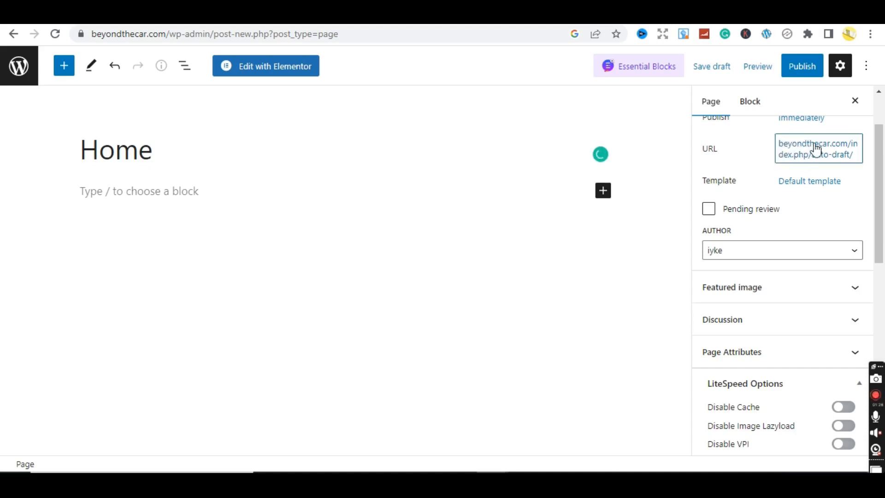
scroll(884, 206, down, 2)
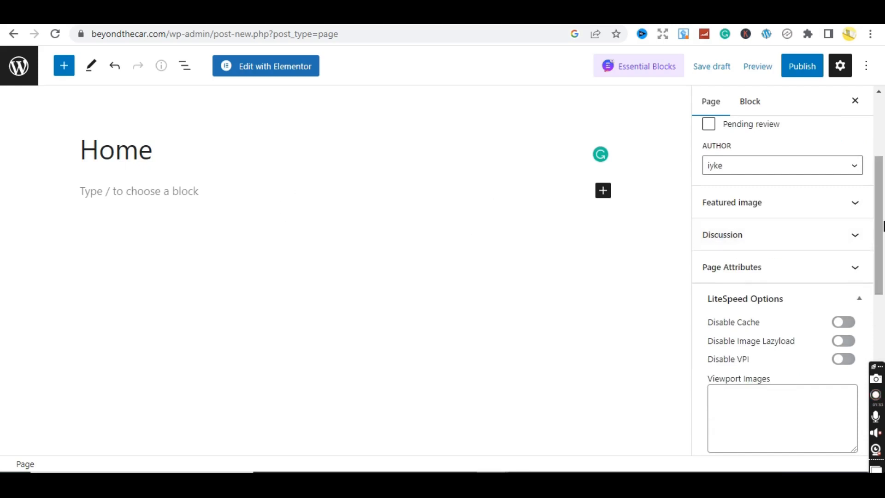
drag(884, 226, 882, 408)
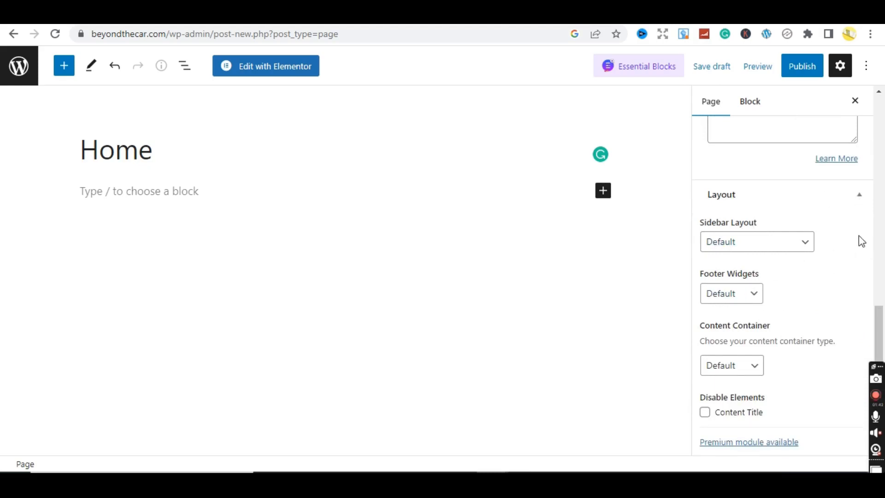
mouse_move(881, 346)
mouse_down()
mouse_move(882, 209)
mouse_move(882, 345)
mouse_up()
click(864, 200)
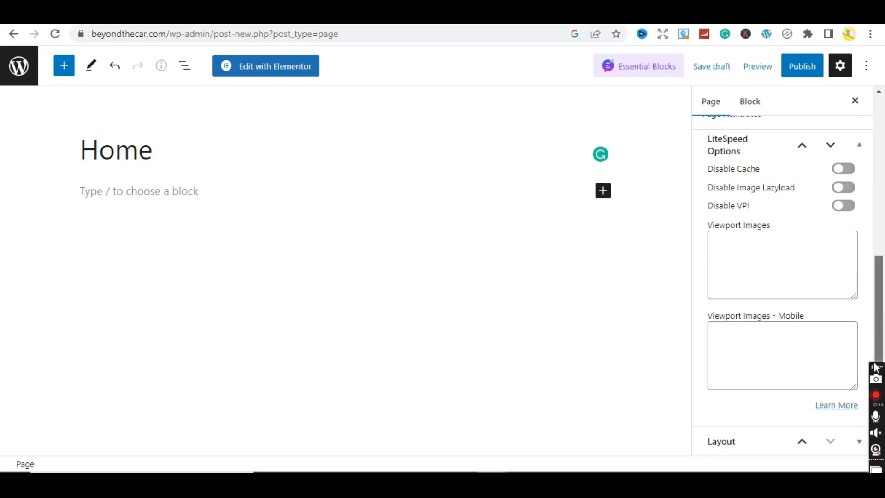
drag(881, 347, 882, 281)
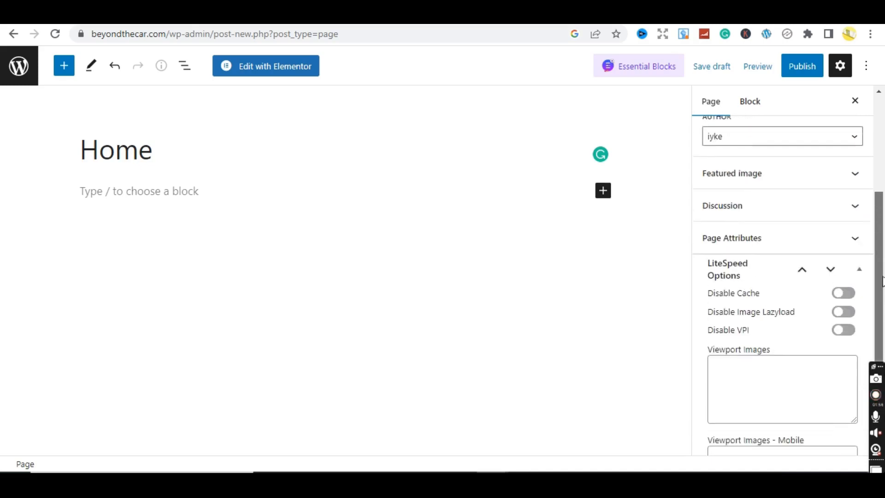
click(795, 80)
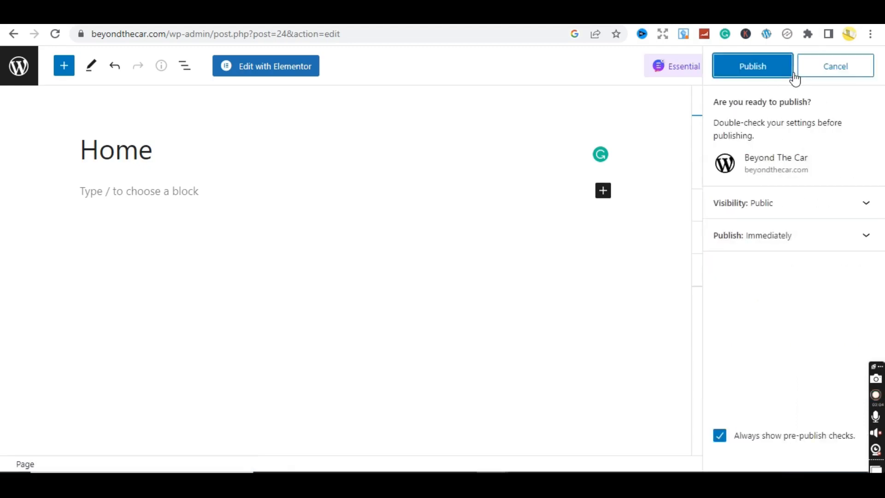
click(765, 79)
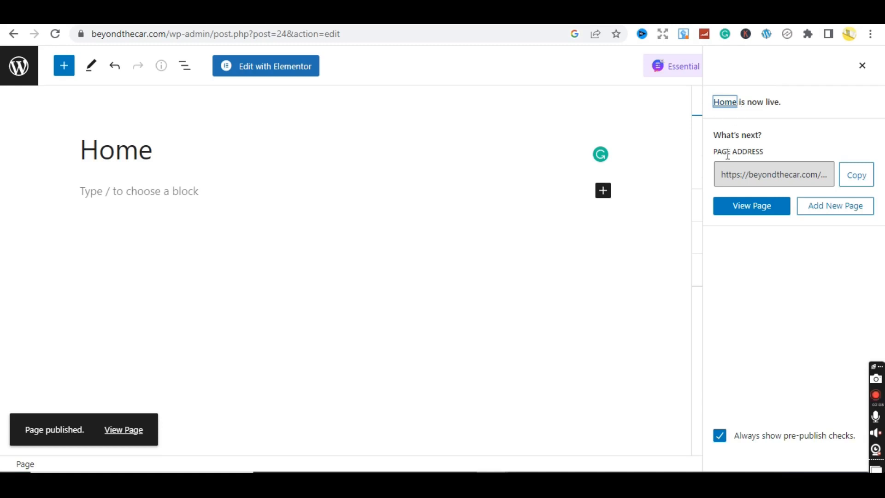
Copy the published Home page's address, view it in a new browser tab, and return to the page editor.
click(856, 176)
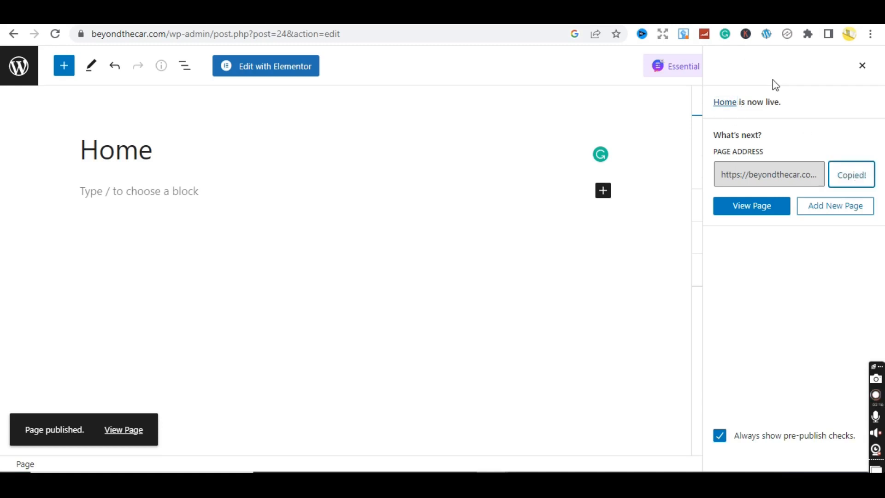
key(ctrl+t)
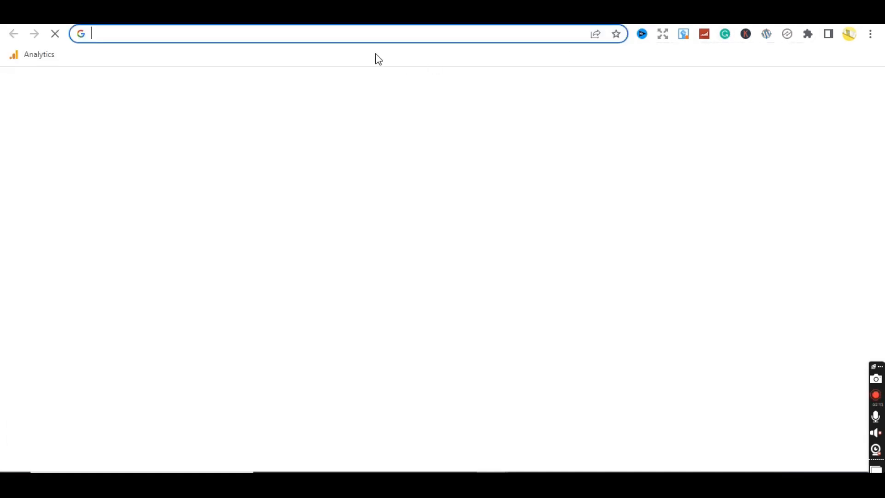
key(ctrl+v)
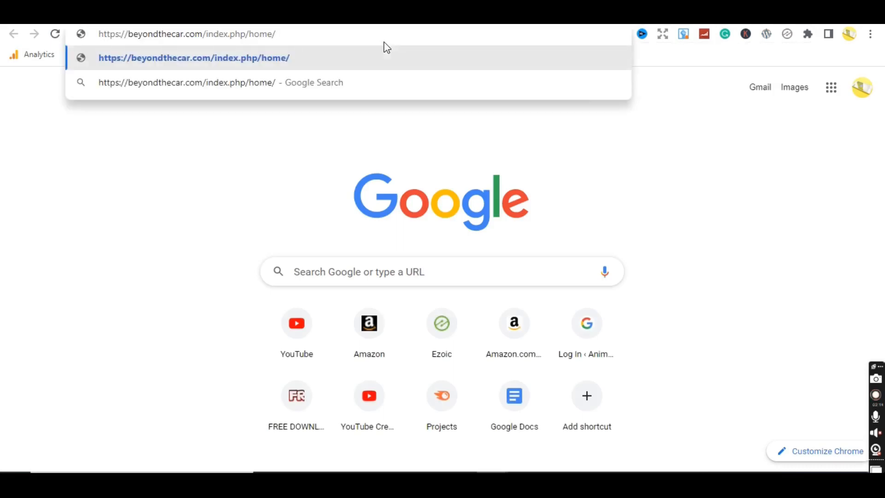
click(386, 48)
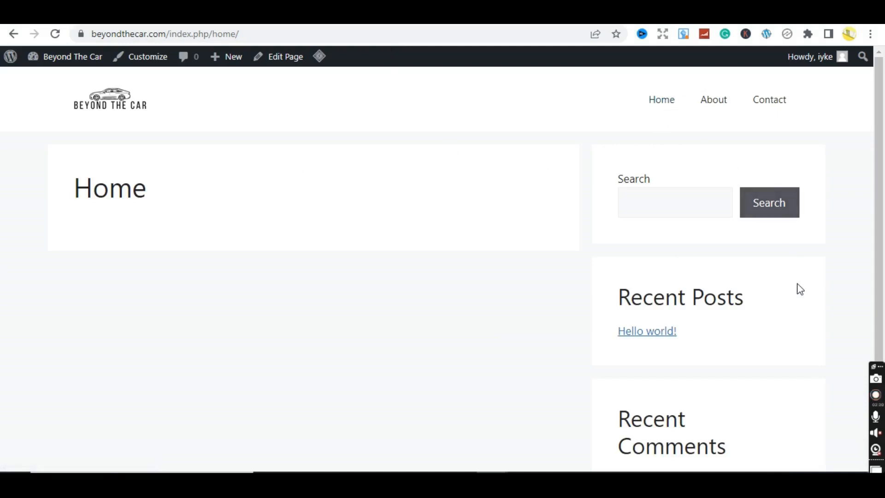
click(613, 14)
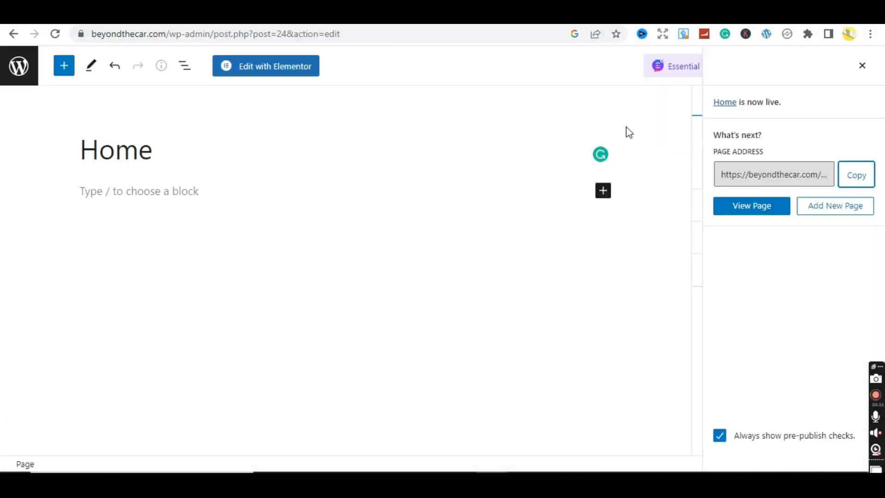
Leave the page editor, set the site's permalink structure to Post name, and save the changes.
click(27, 73)
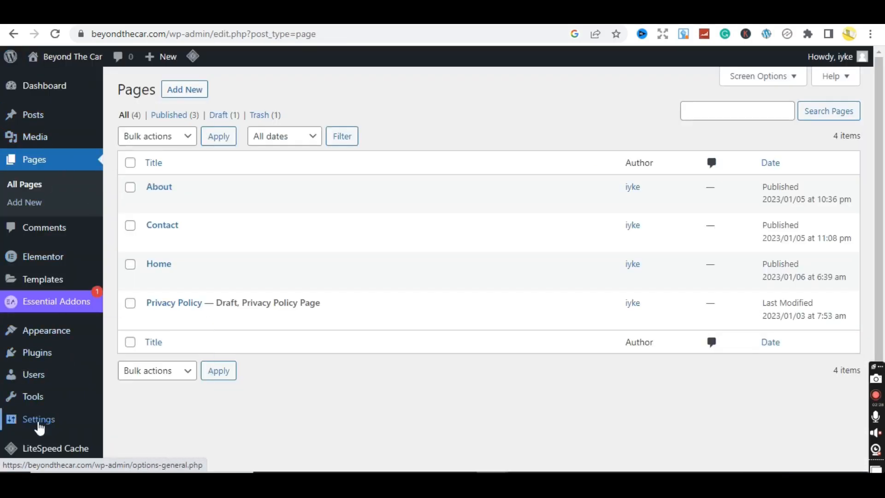
mouse_move(39, 428)
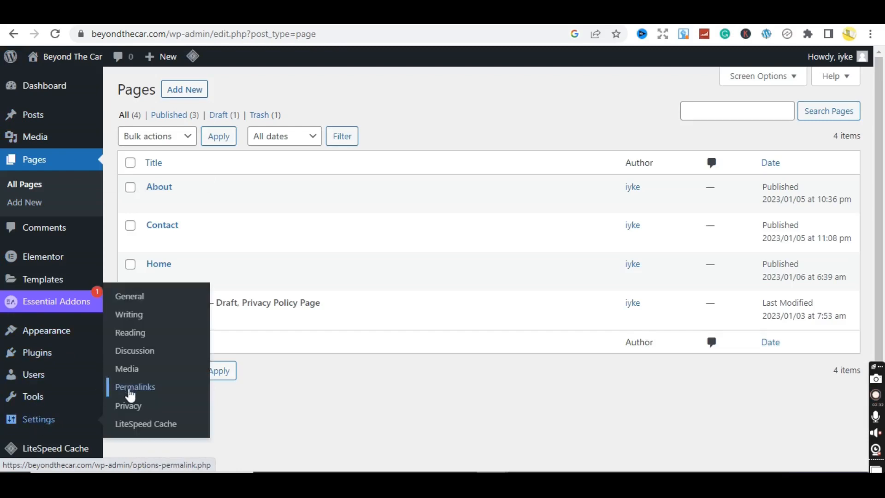
click(130, 391)
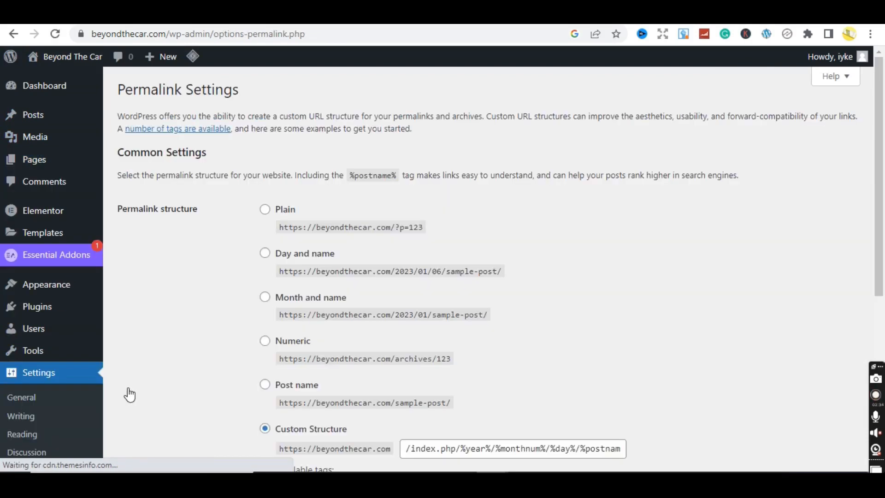
drag(881, 102, 883, 213)
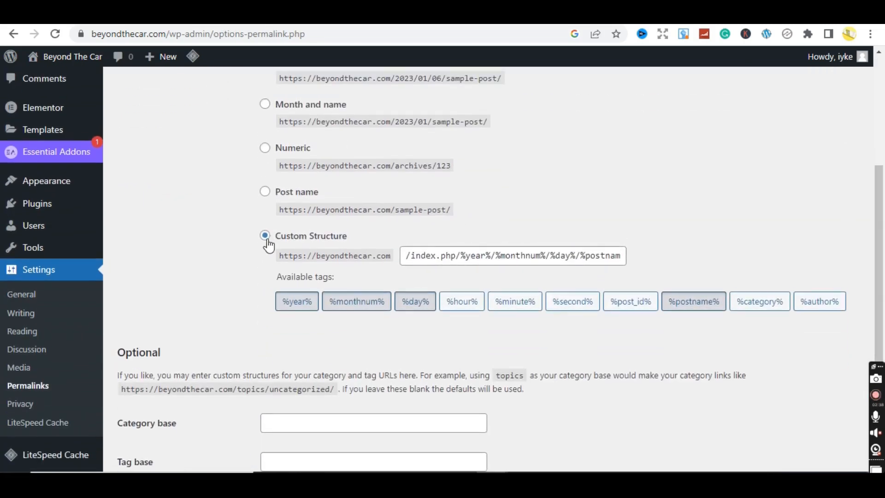
click(265, 191)
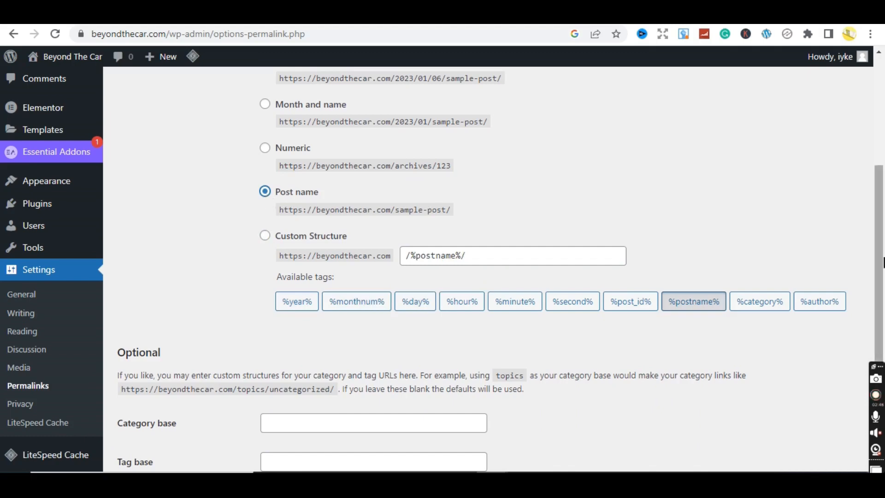
scroll(881, 263, down, 3)
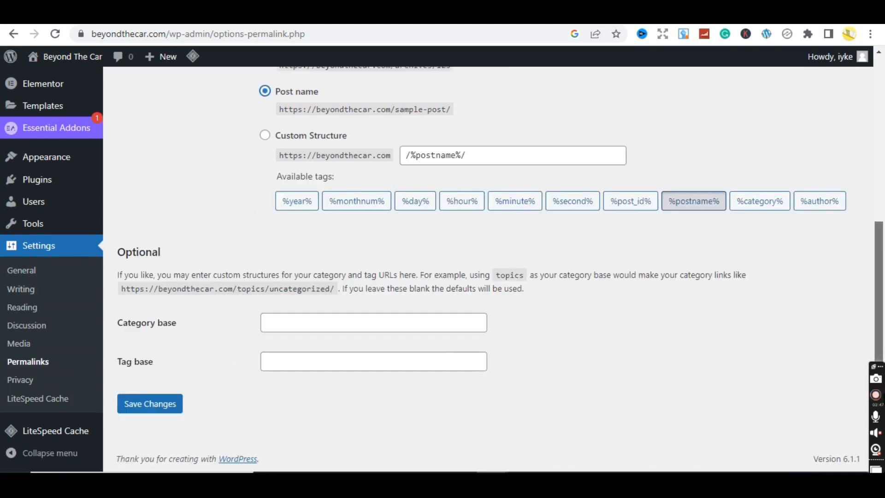
click(147, 405)
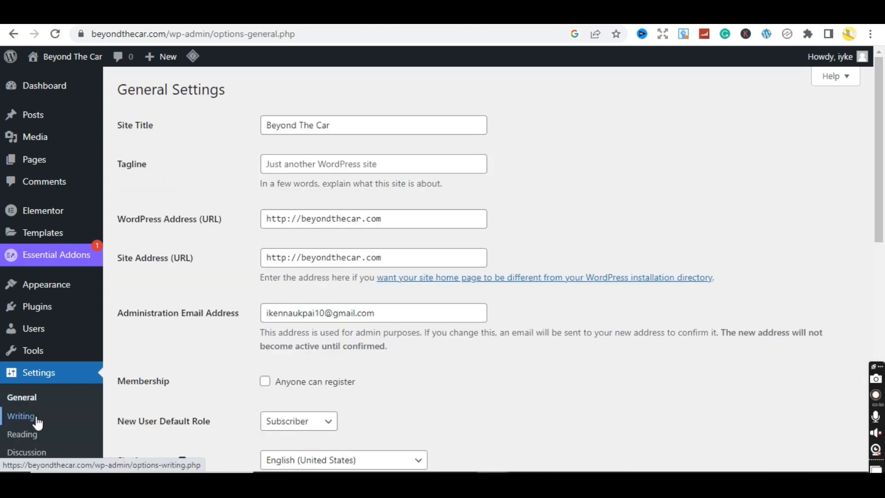
In the Reading settings, make the homepage display a static page, choose Home as the homepage, and save the changes.
click(36, 421)
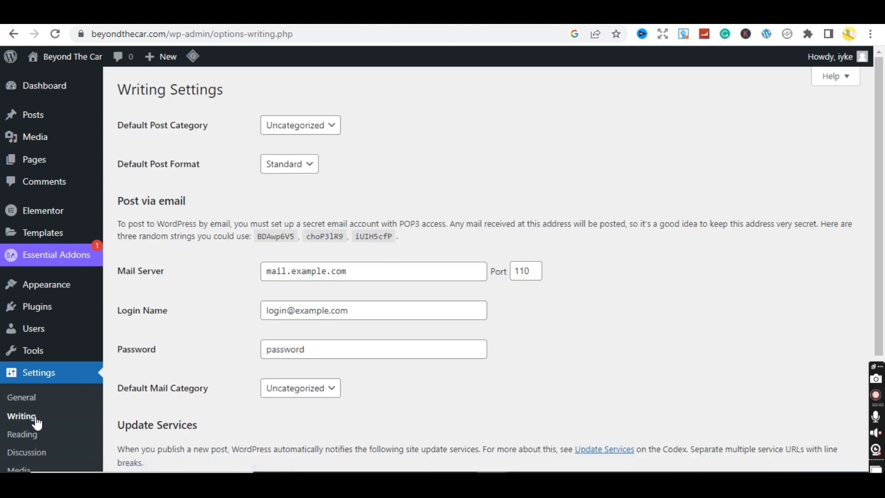
click(32, 444)
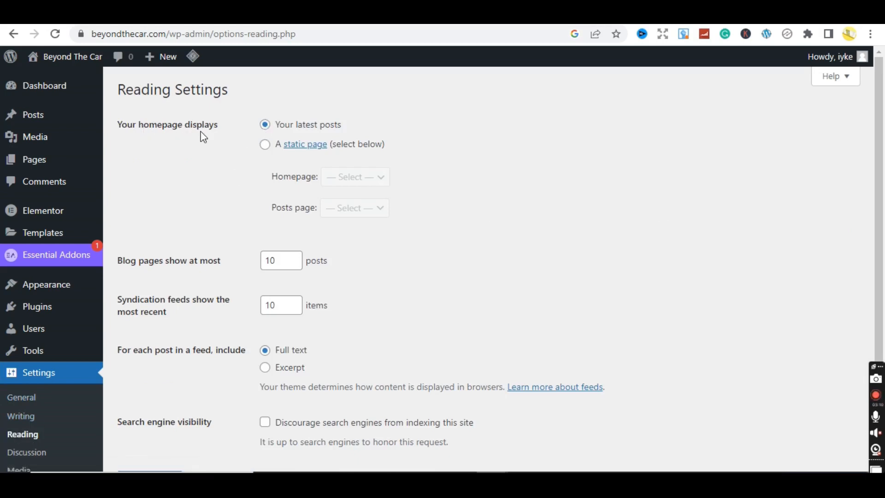
click(264, 147)
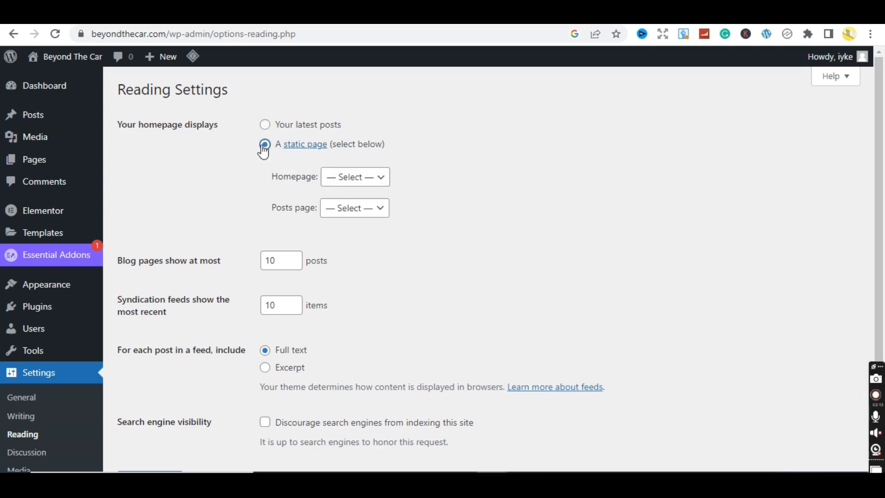
click(364, 184)
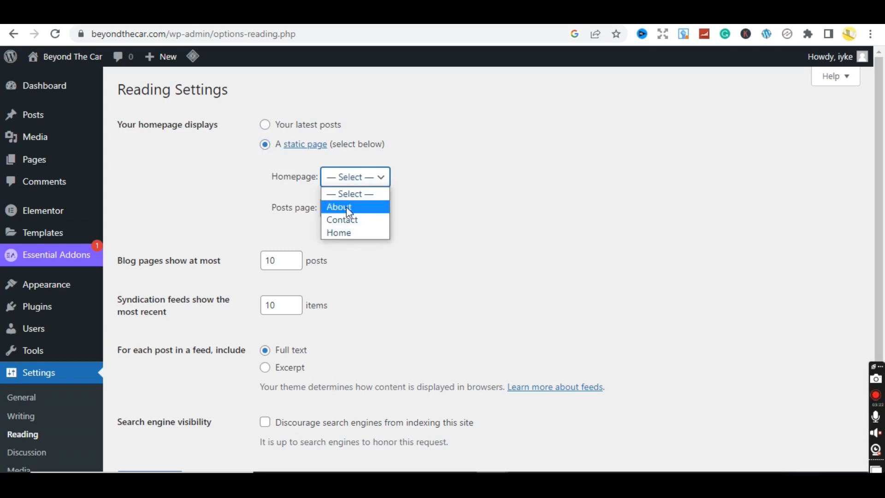
click(348, 232)
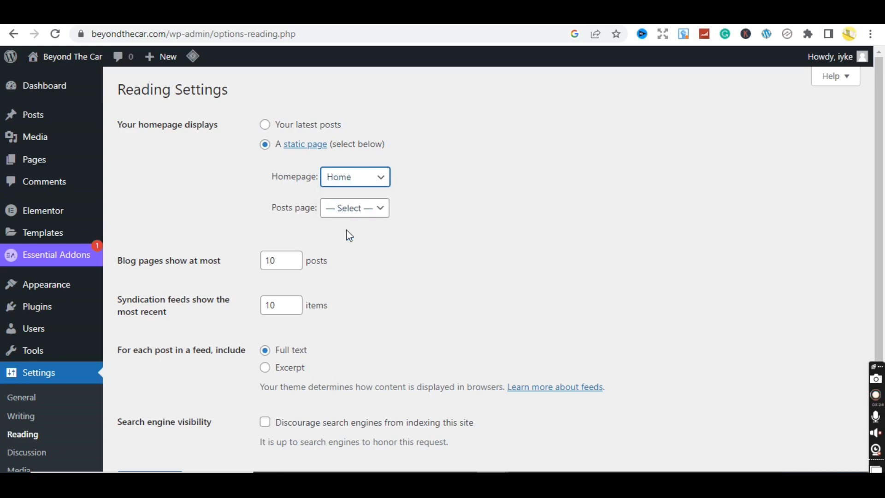
click(365, 216)
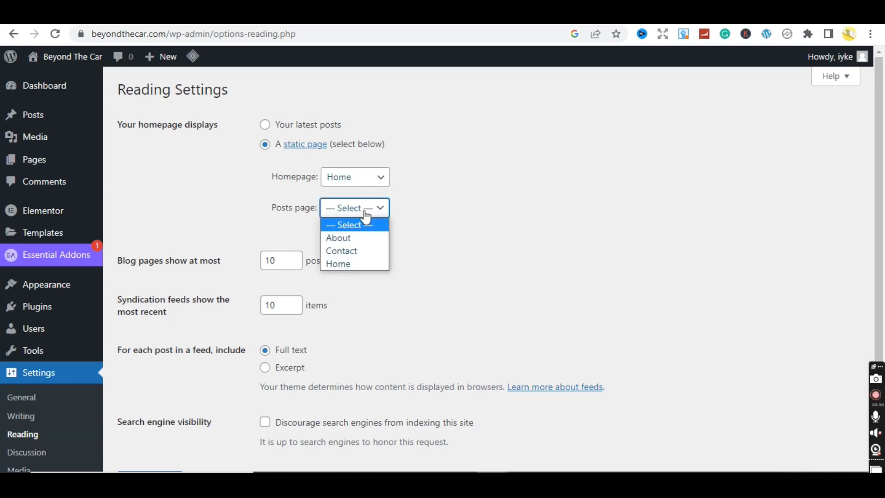
click(455, 208)
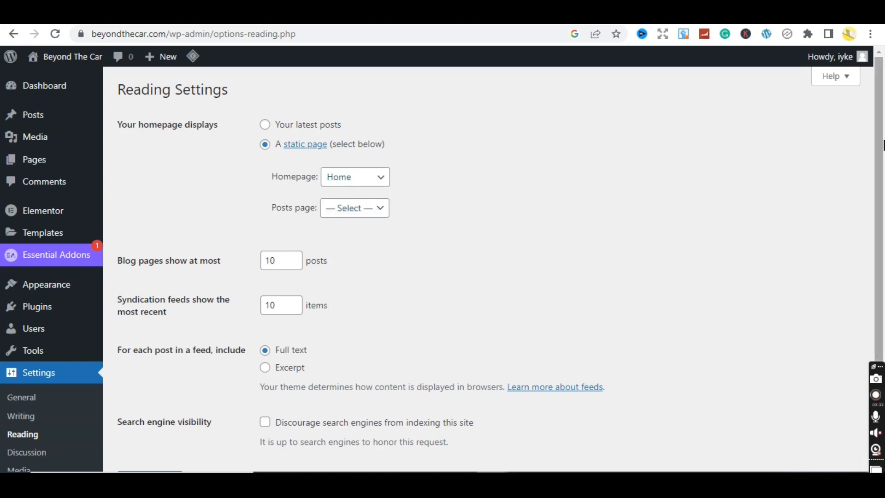
scroll(884, 194, down, 1)
scroll(884, 193, down, 2)
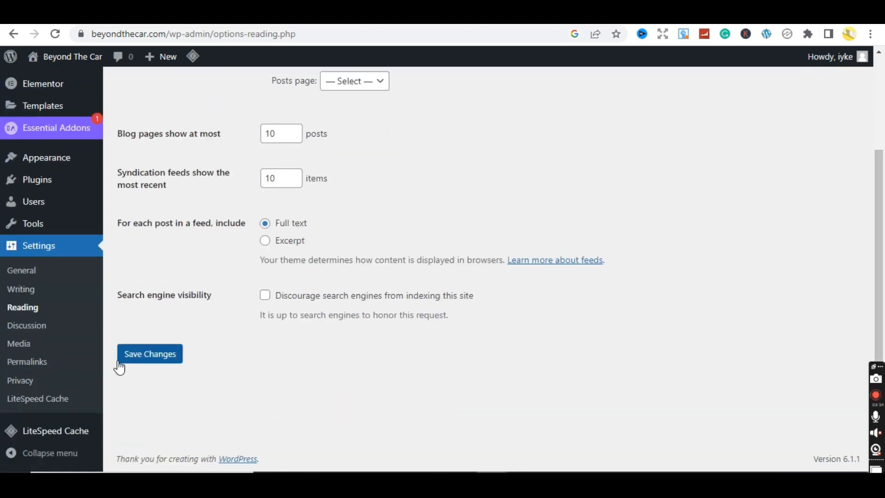
click(143, 361)
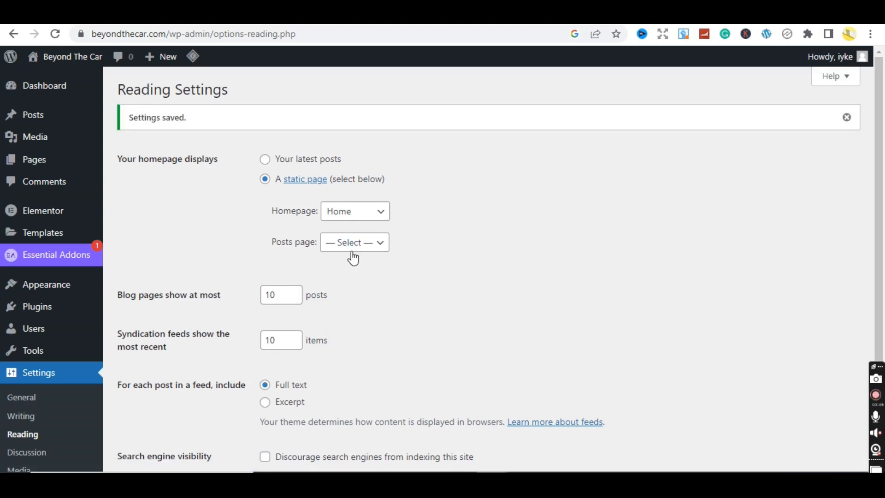
Visit the live site and look over the front page down to its footer.
mouse_move(29, 87)
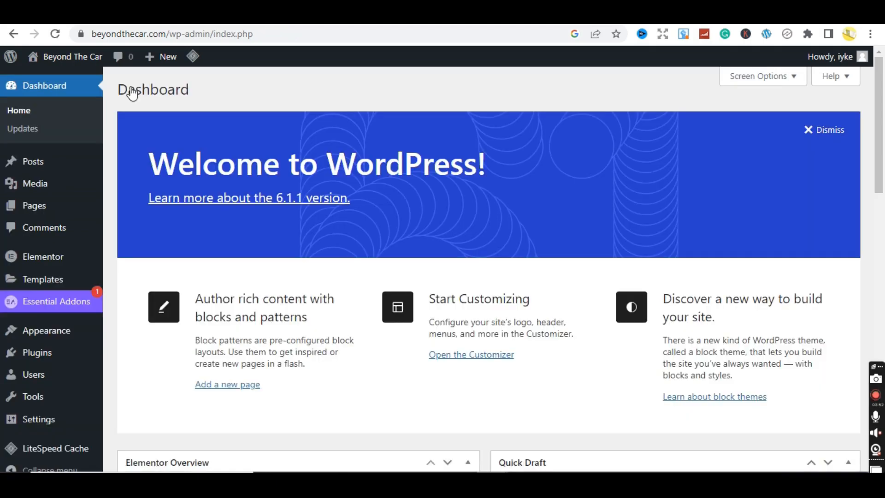
mouse_move(71, 57)
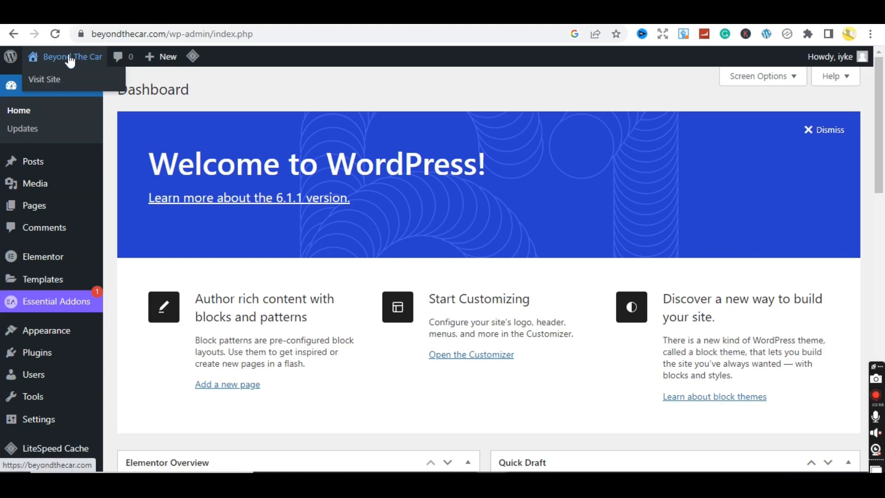
click(52, 79)
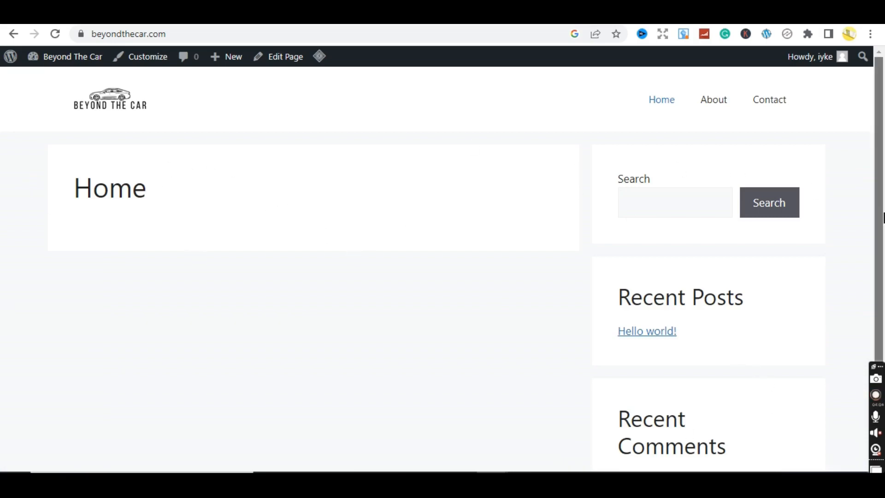
scroll(879, 207, down, 3)
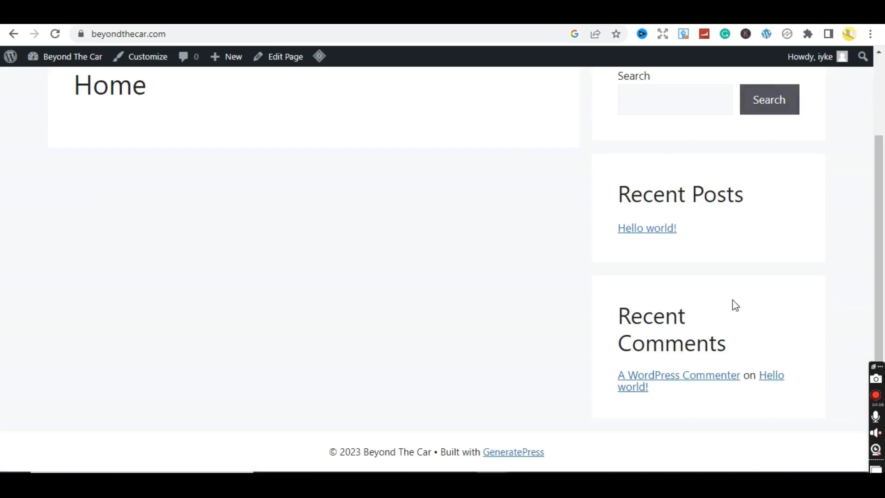
drag(882, 298, 874, 201)
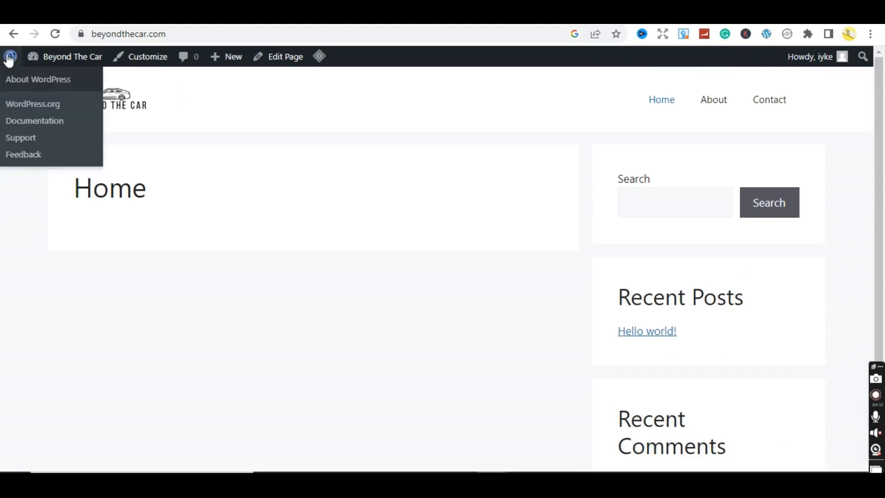
Return to the dashboard and open the Home page for editing from the list of all pages.
mouse_move(48, 56)
click(51, 85)
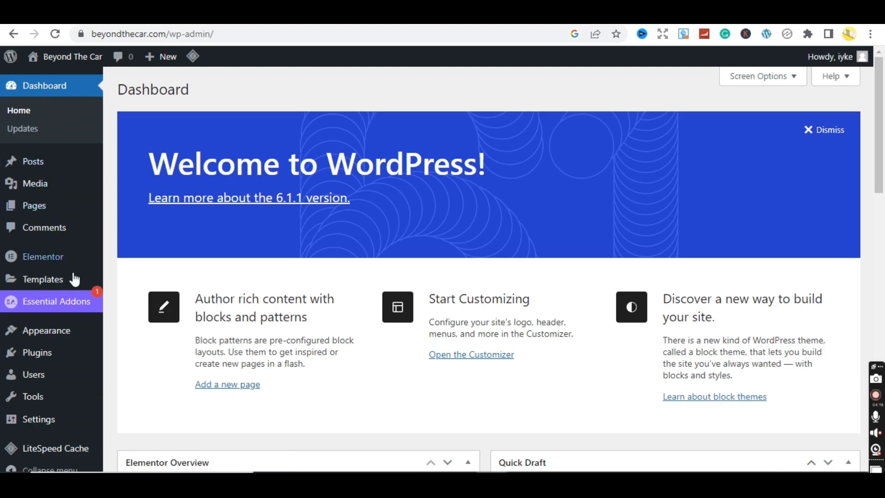
mouse_move(43, 206)
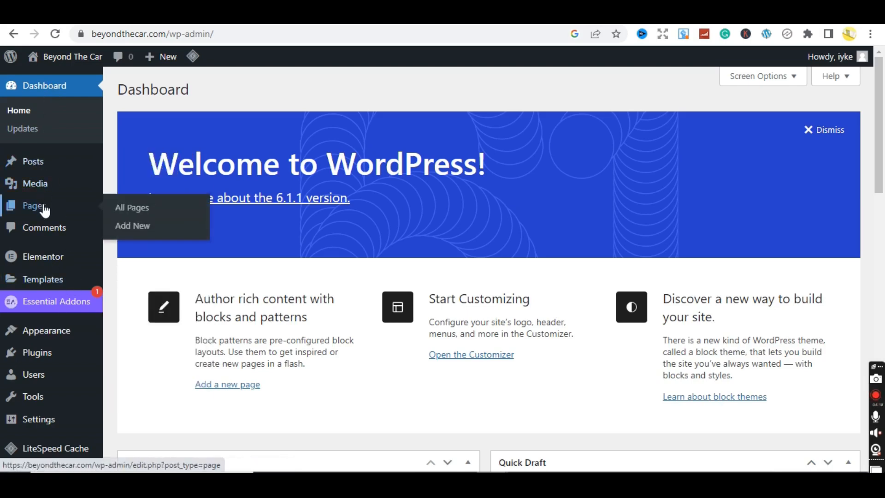
click(139, 211)
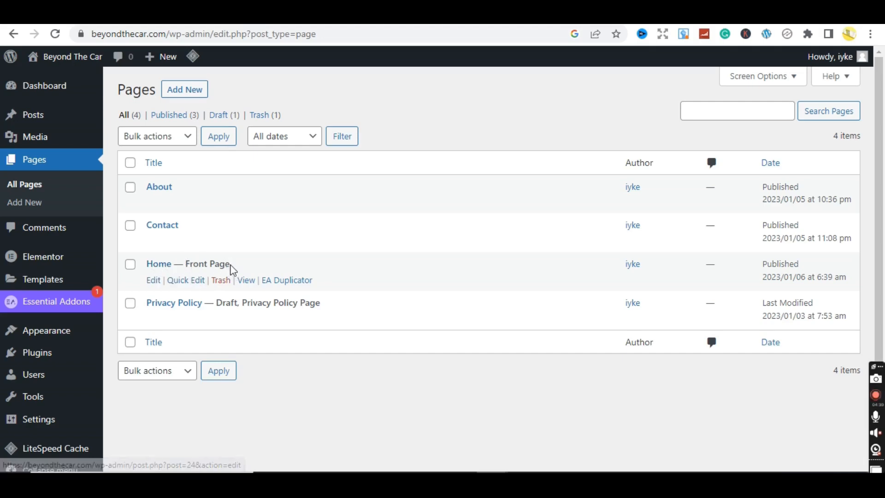
click(154, 282)
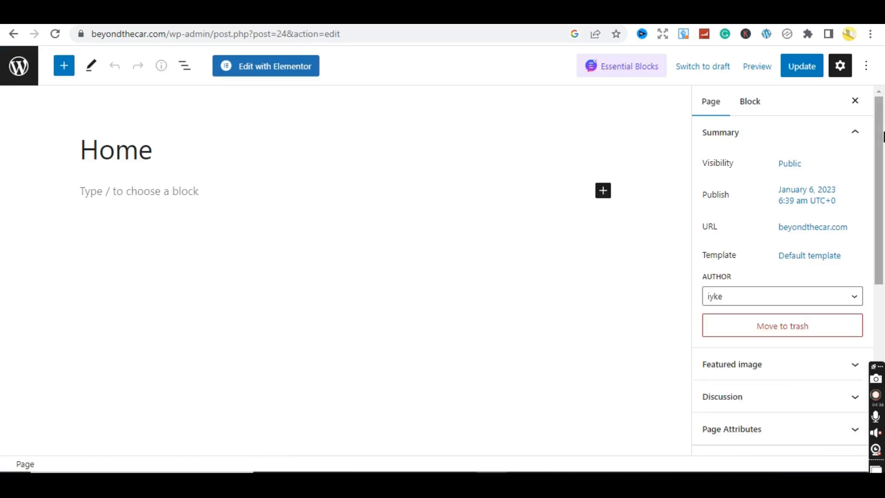
Set the Home page's sidebar layout to No Sidebars.
click(745, 110)
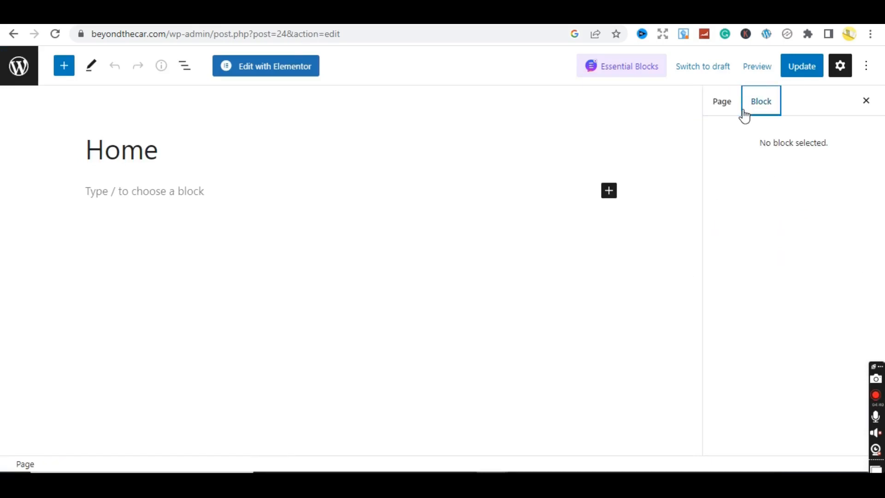
click(723, 103)
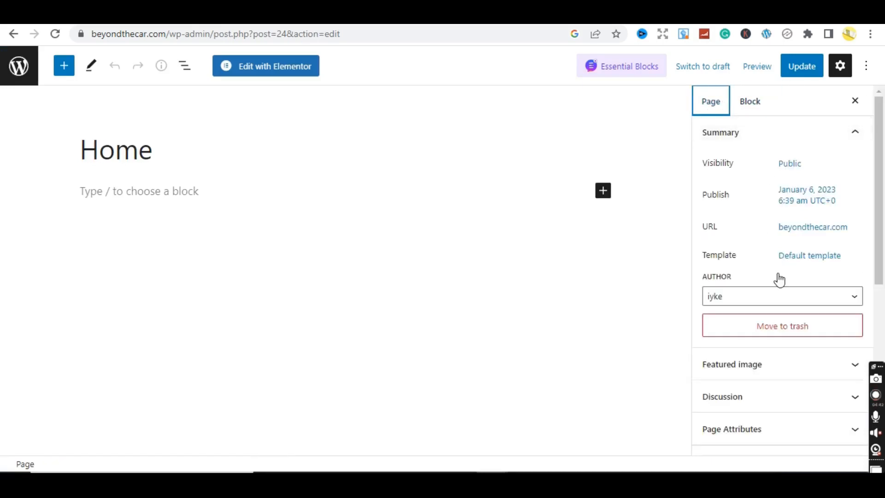
drag(883, 182, 871, 265)
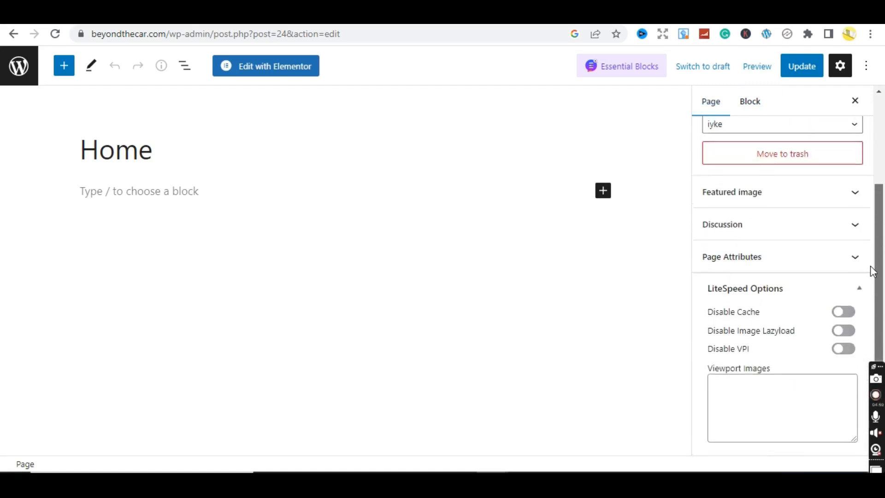
scroll(870, 272, down, 1)
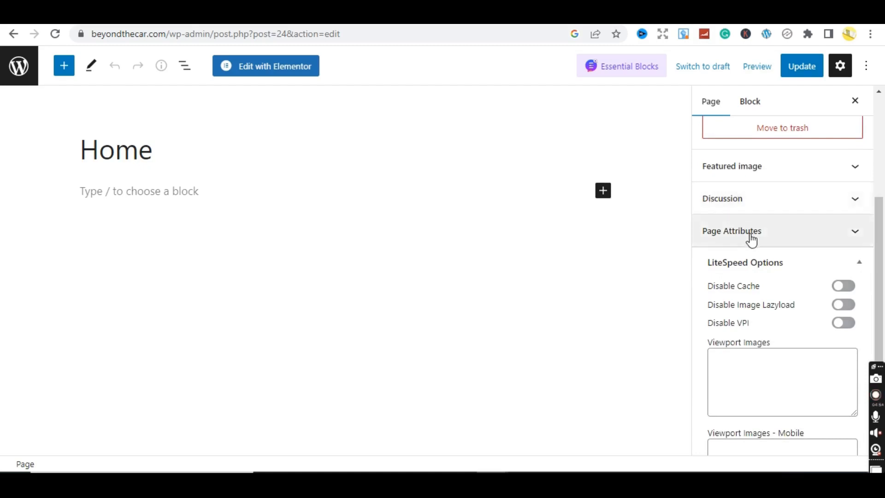
drag(884, 260, 884, 340)
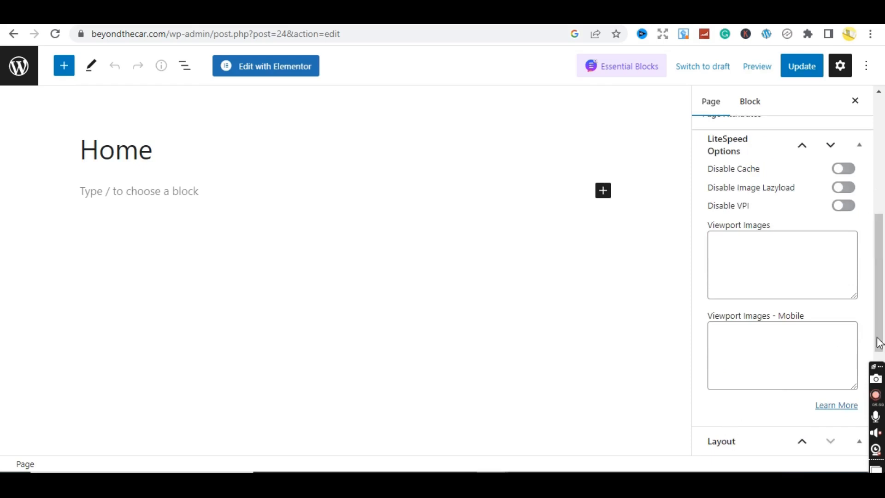
drag(879, 341, 879, 435)
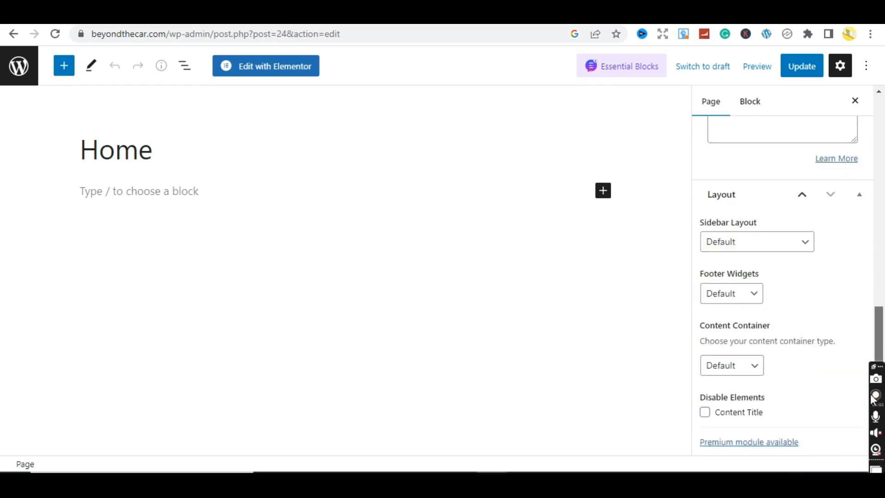
click(765, 248)
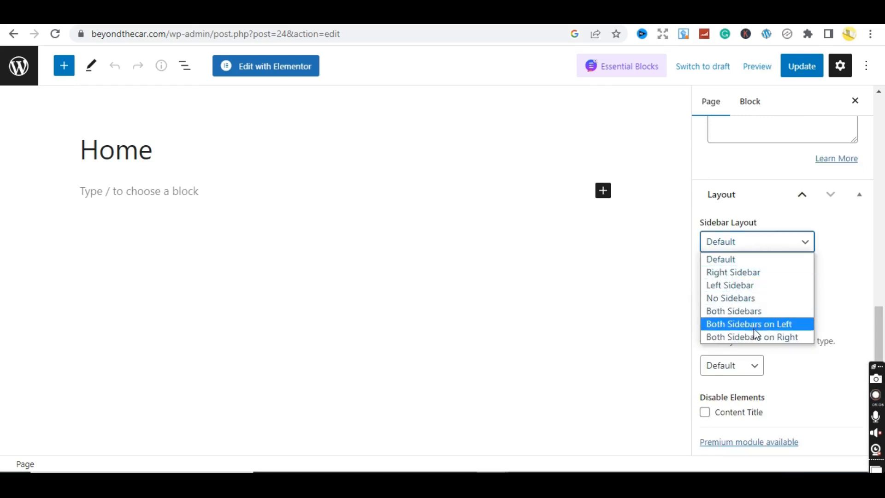
click(736, 299)
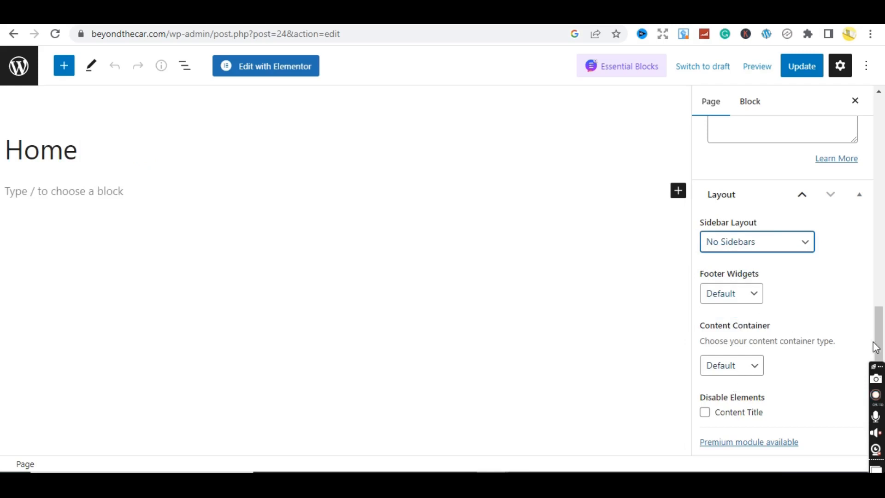
Check the Home page's other settings, including Discussion, and update the page.
drag(876, 342, 876, 361)
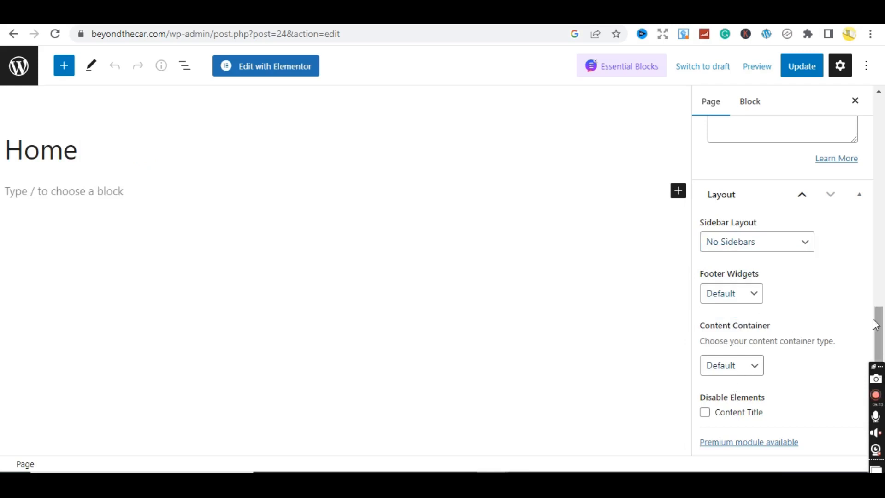
scroll(881, 297, up, 2)
drag(881, 298, 873, 190)
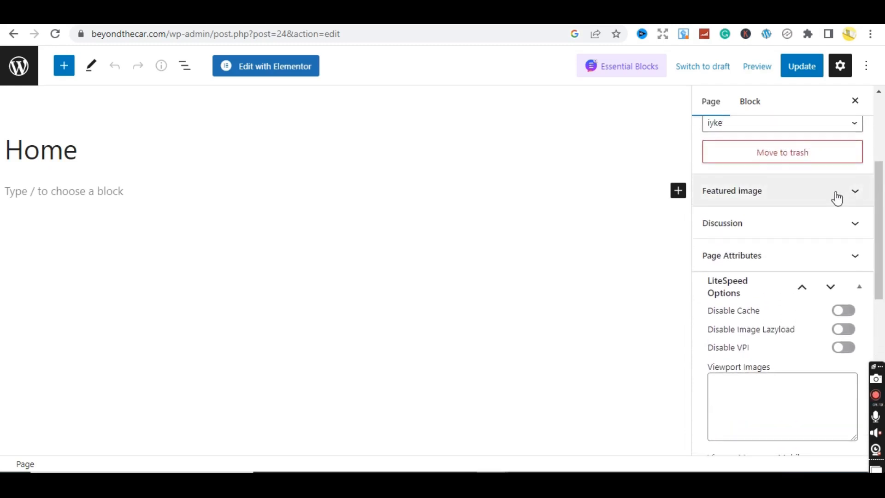
click(810, 229)
click(810, 229)
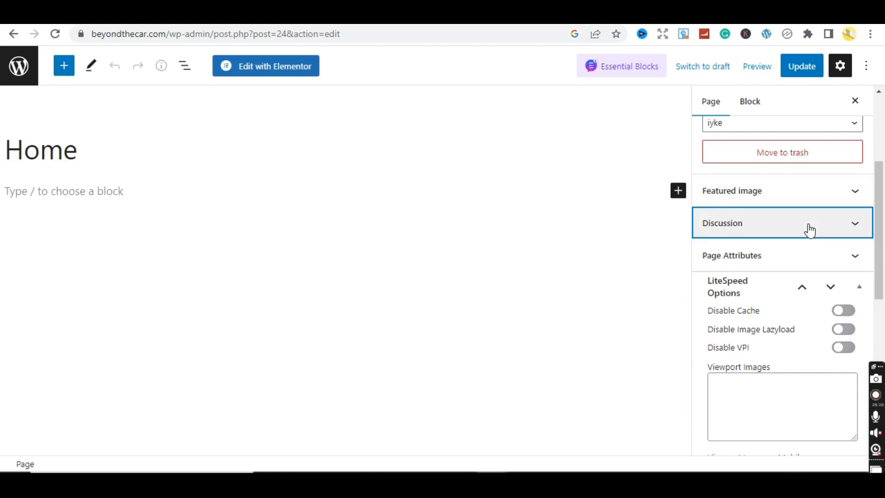
drag(882, 236, 875, 149)
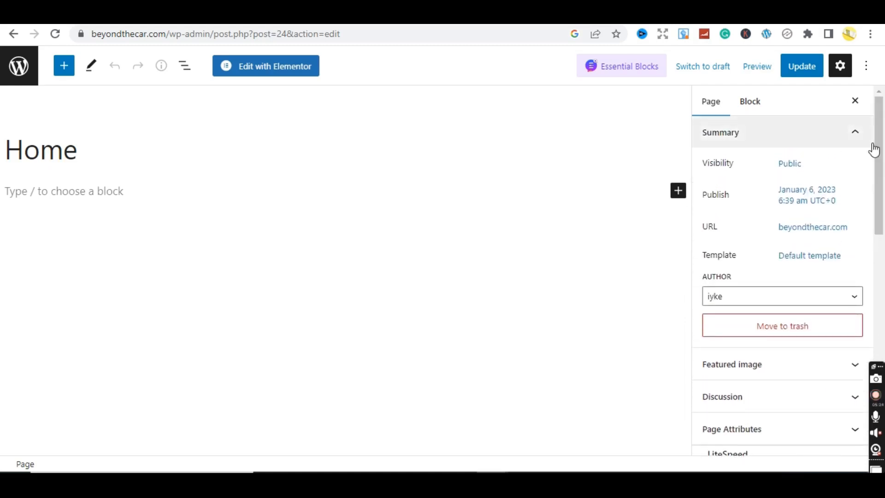
click(799, 69)
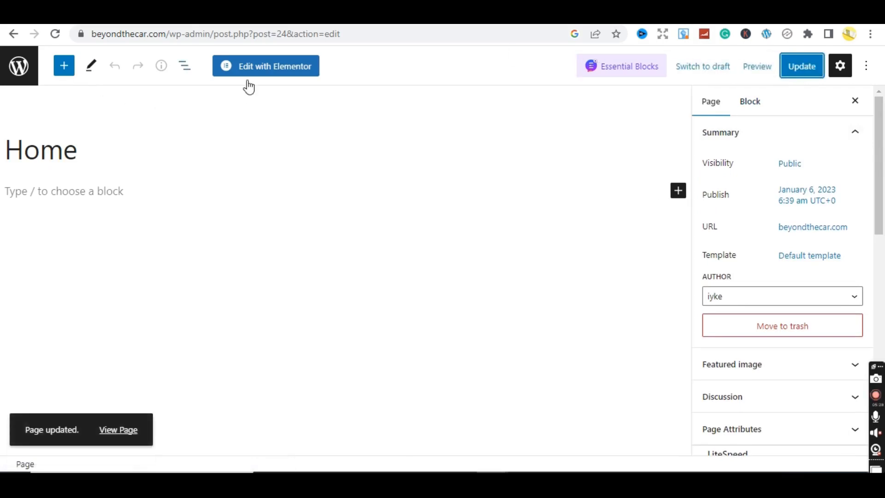
Leave the page editor and visit the live site to check the front page.
click(25, 75)
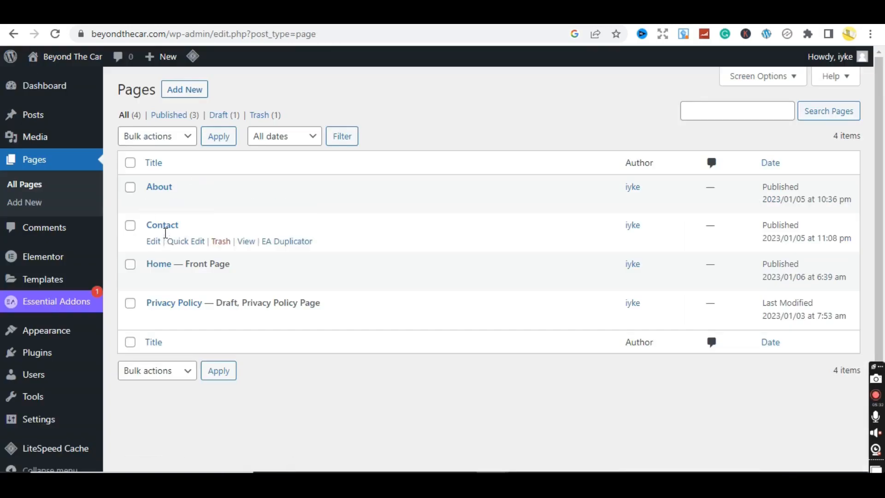
mouse_move(88, 60)
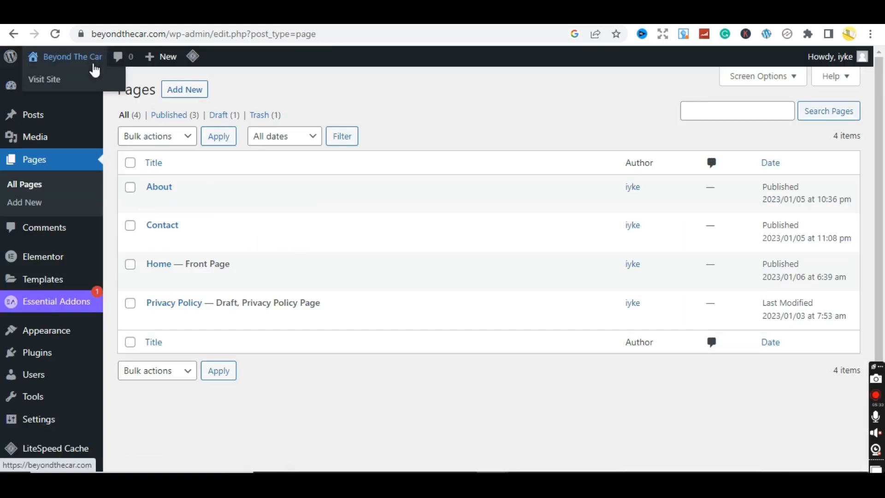
click(43, 87)
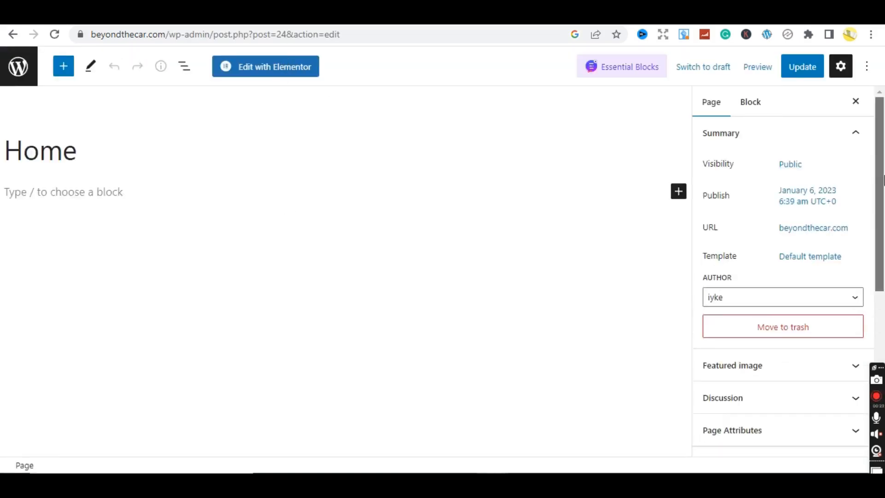
Review the Home page's sidebar layout options and set its content container to Full Width.
scroll(883, 249, down, 3)
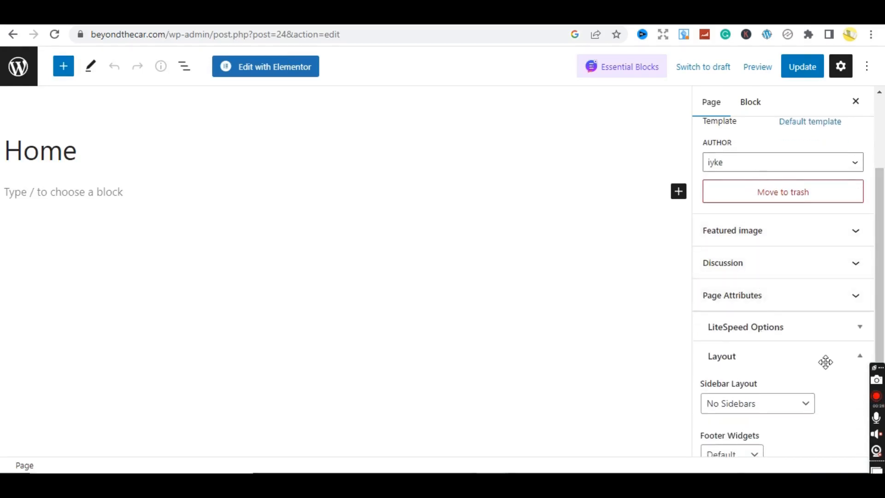
drag(883, 259, 884, 259)
scroll(883, 263, down, 3)
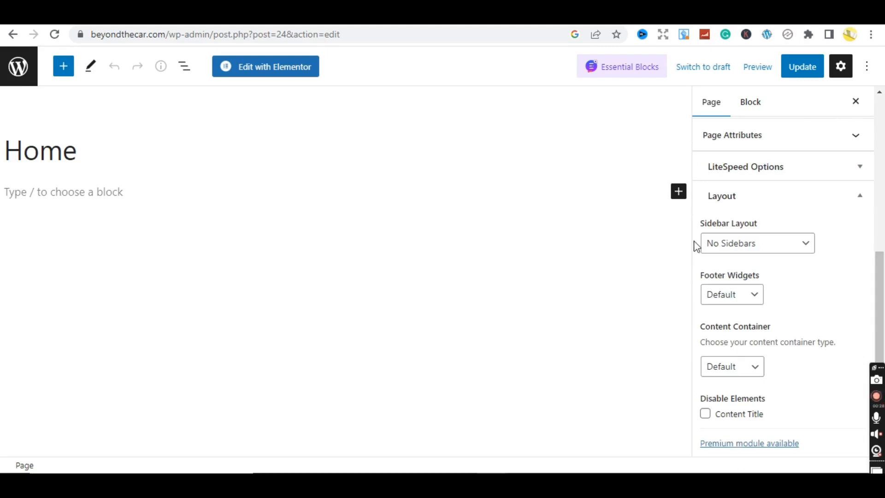
click(759, 250)
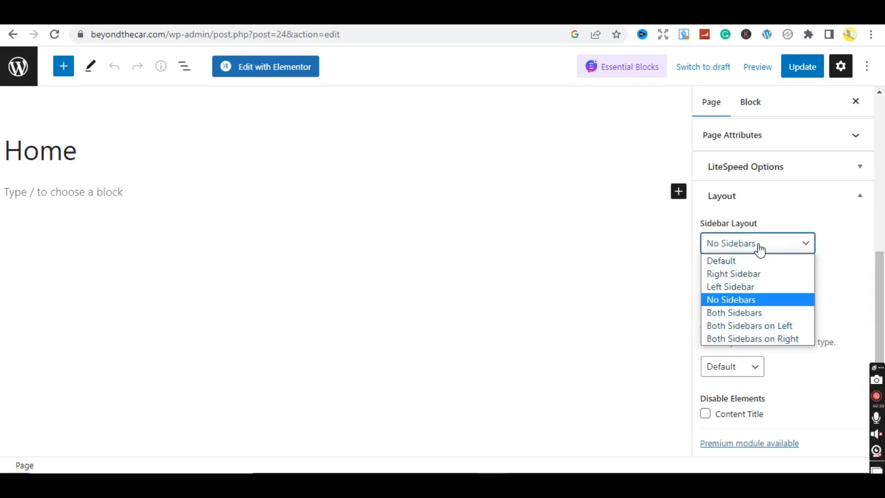
click(758, 252)
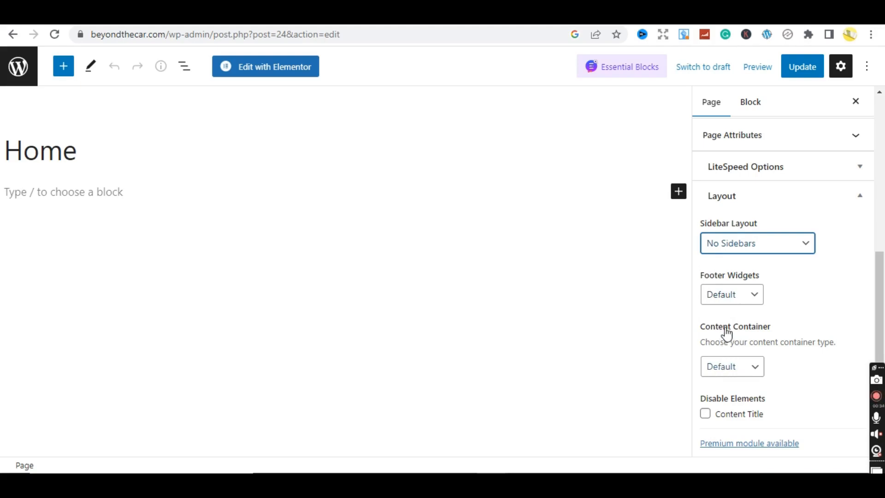
click(740, 374)
click(729, 398)
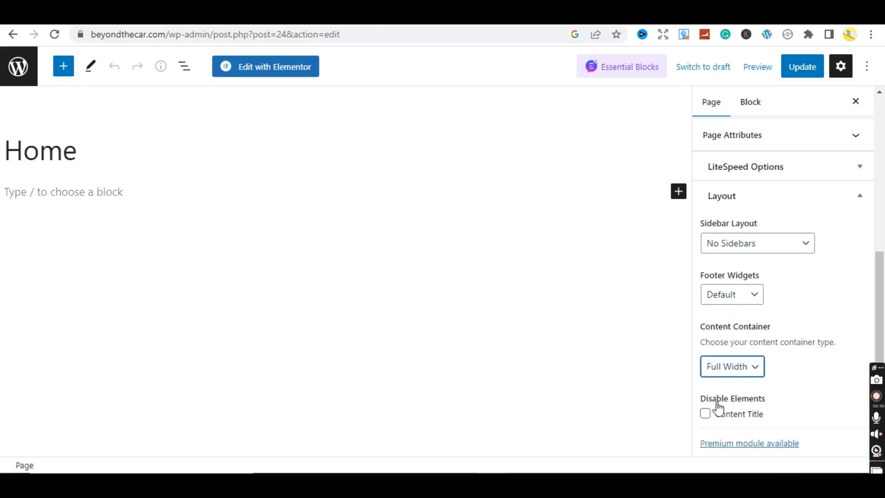
Disable the Home page's content title and update the page.
click(703, 412)
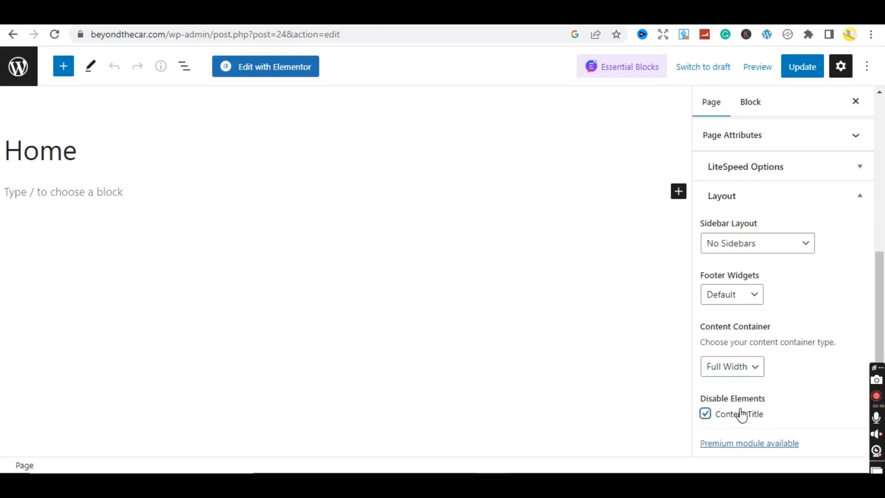
click(798, 70)
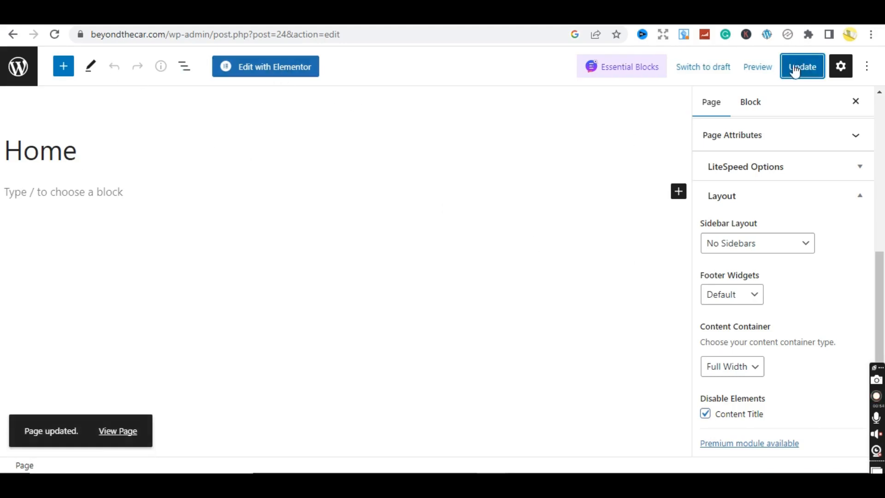
click(756, 74)
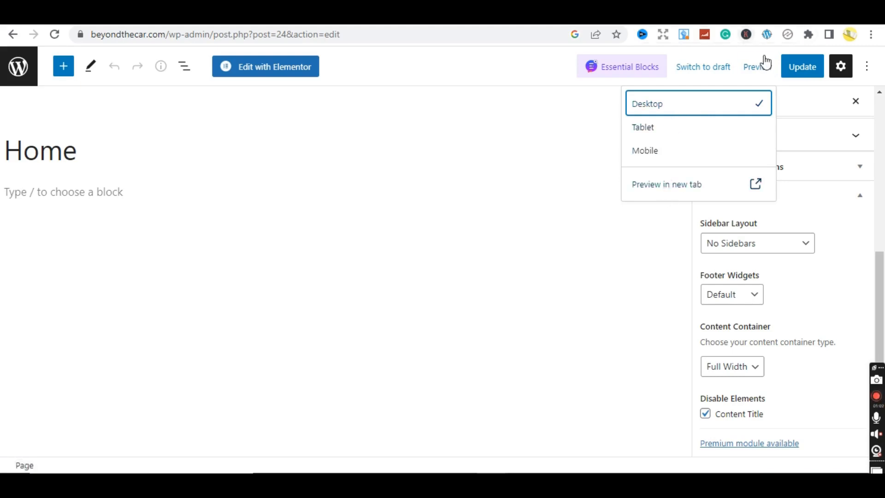
Leave the page editor and visit the live site to check the About and Contact pages.
click(20, 68)
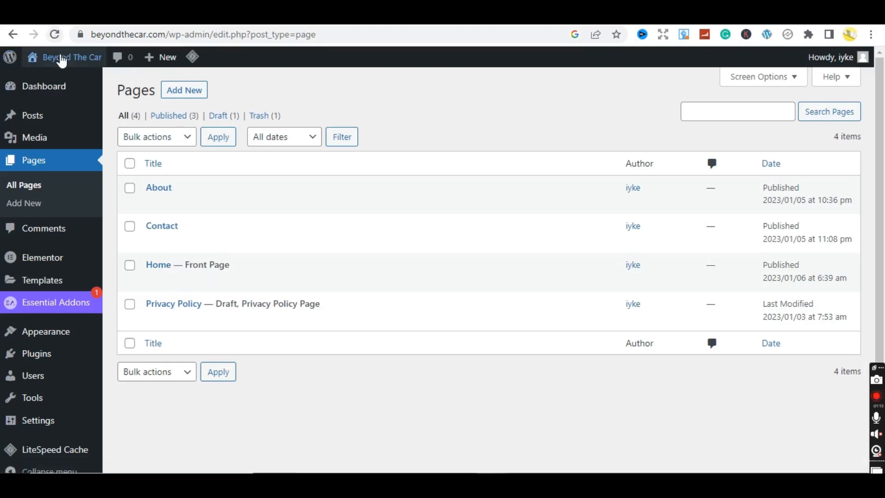
mouse_move(62, 60)
click(53, 79)
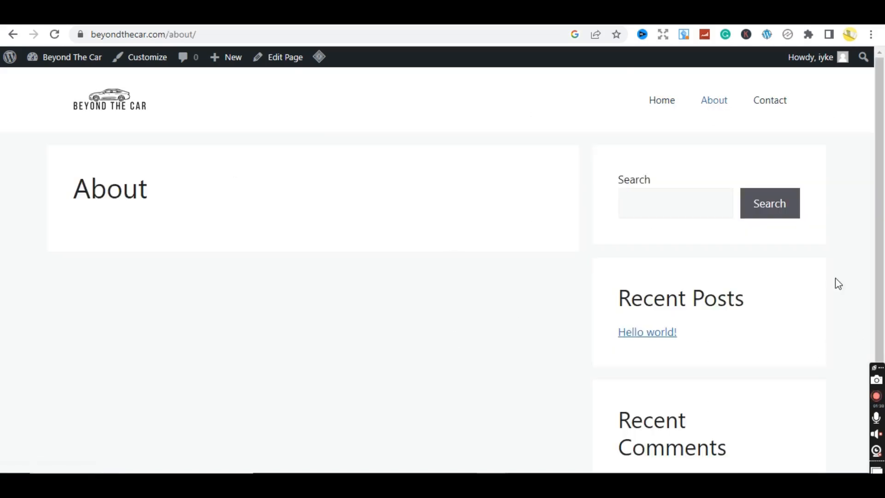
click(768, 104)
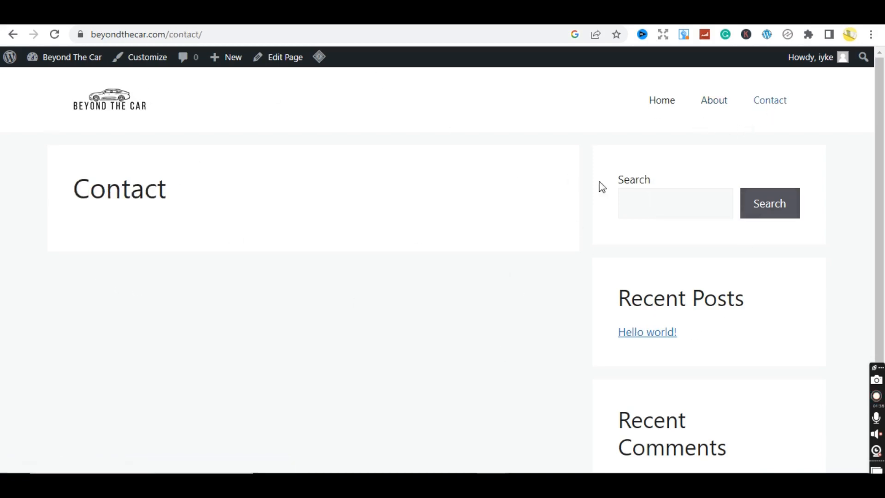
Open the Contact page for editing, disable its content title and set its content container to Full Width.
click(299, 65)
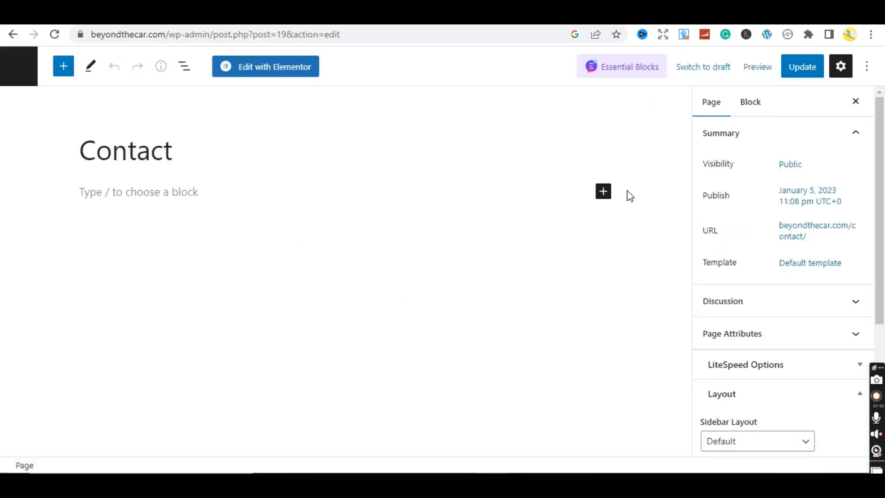
scroll(848, 244, down, 5)
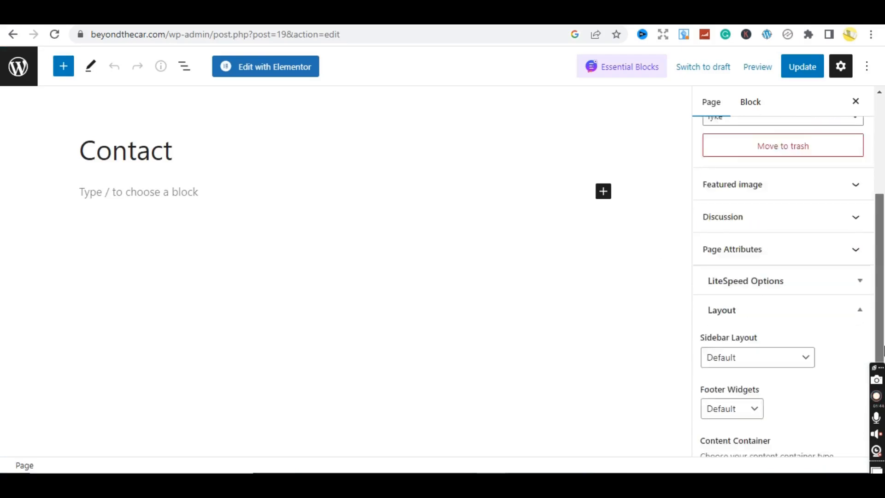
scroll(696, 375, down, 2)
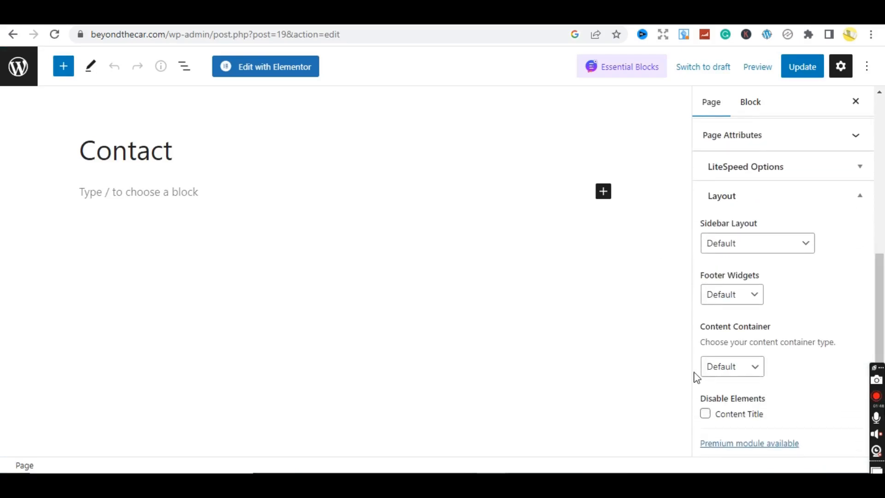
click(706, 414)
click(740, 368)
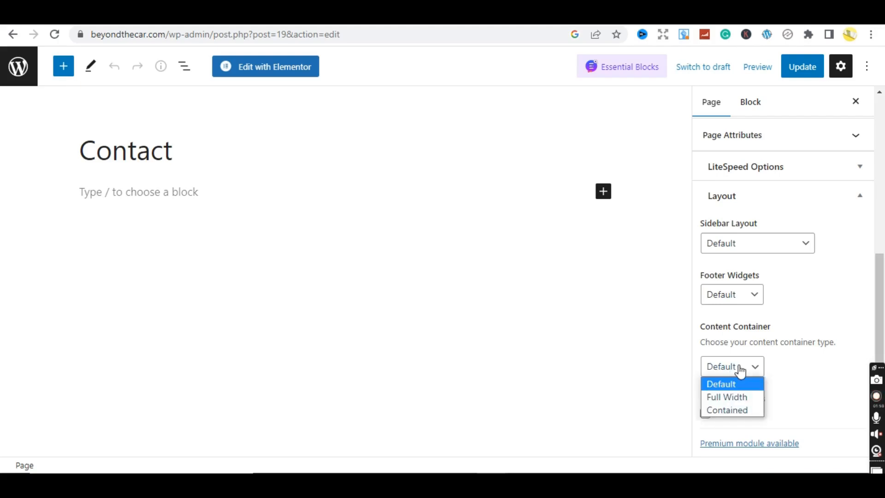
click(734, 398)
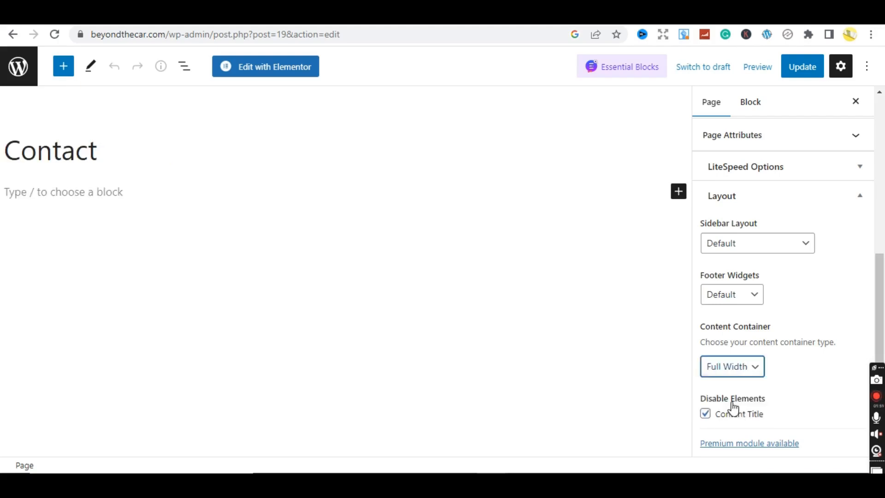
Set the Contact page's sidebar layout to No Sidebars and update the page.
click(741, 301)
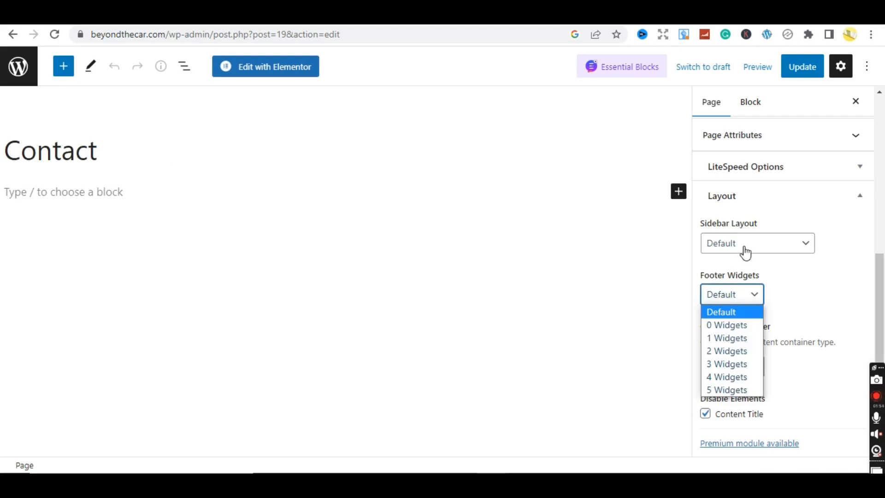
click(745, 249)
click(744, 301)
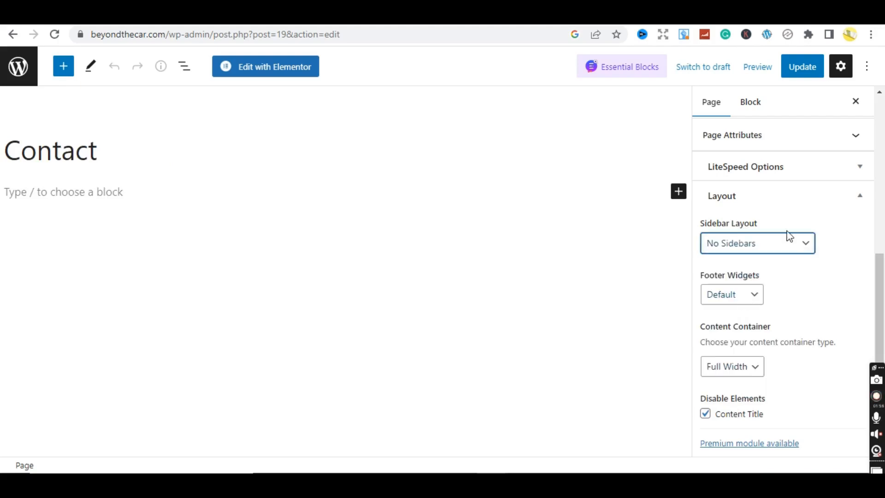
click(796, 69)
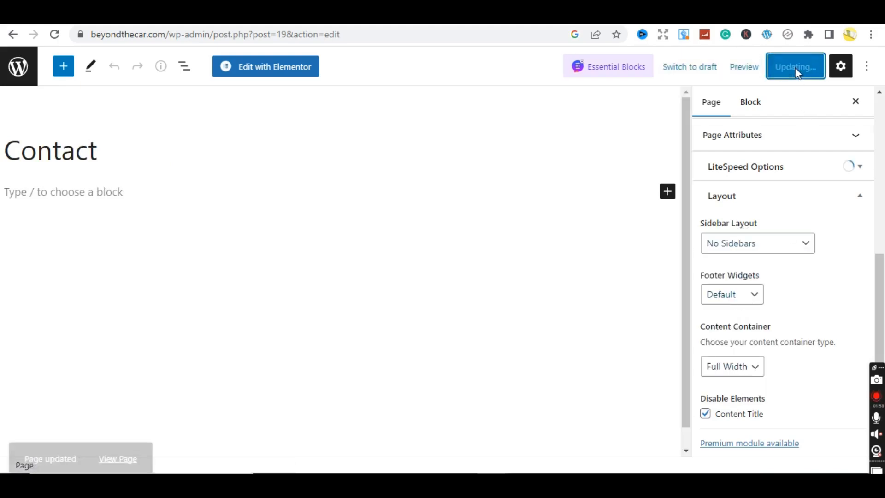
Open the About page for editing from the list of pages and set its sidebar layout to No Sidebars.
click(27, 70)
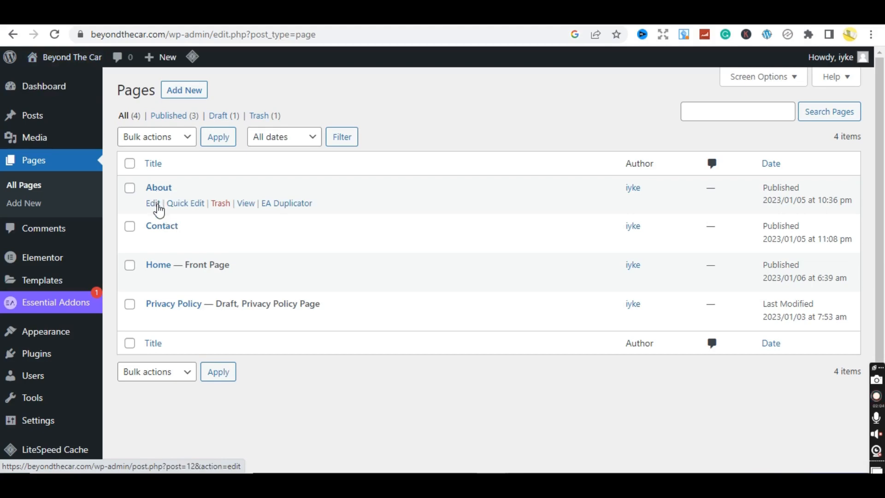
click(155, 205)
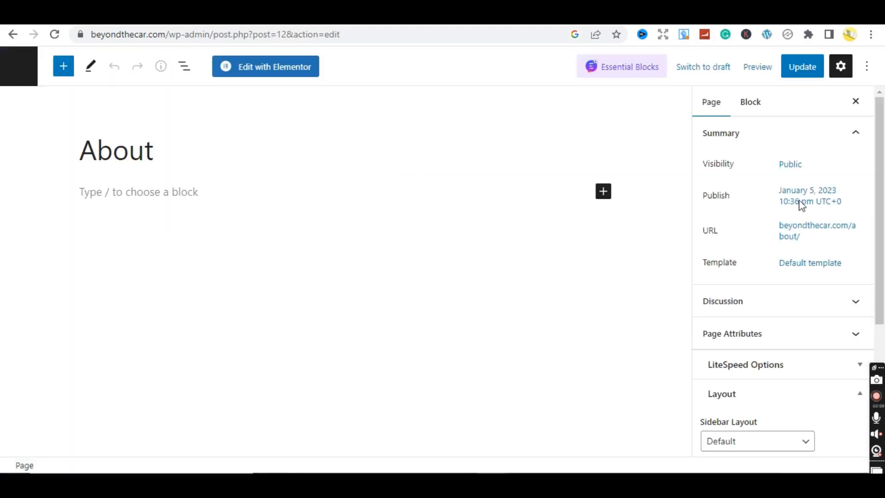
drag(880, 129, 884, 285)
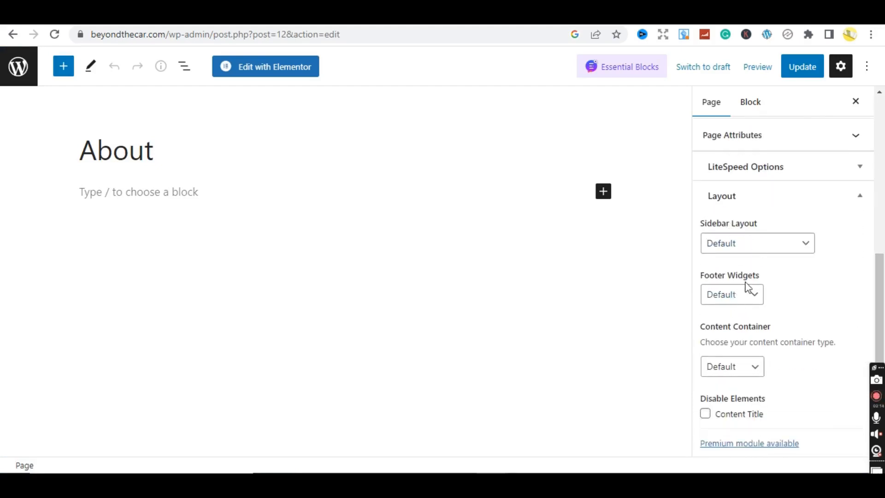
click(760, 252)
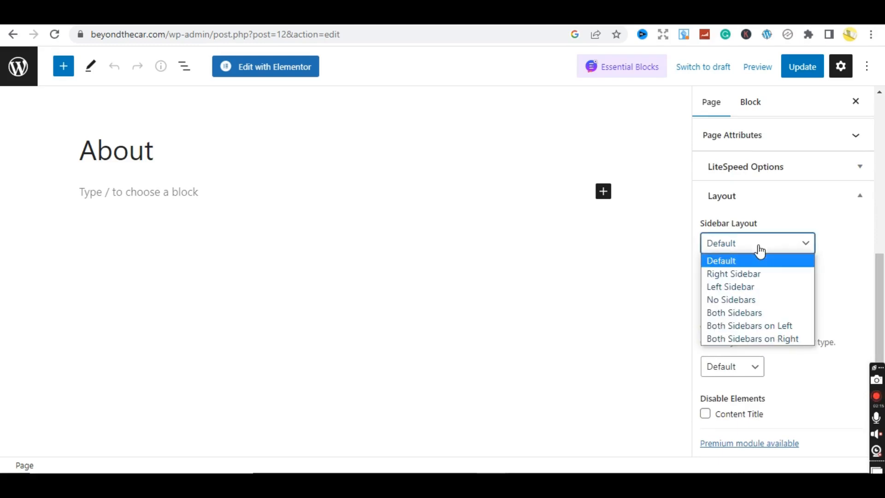
click(736, 308)
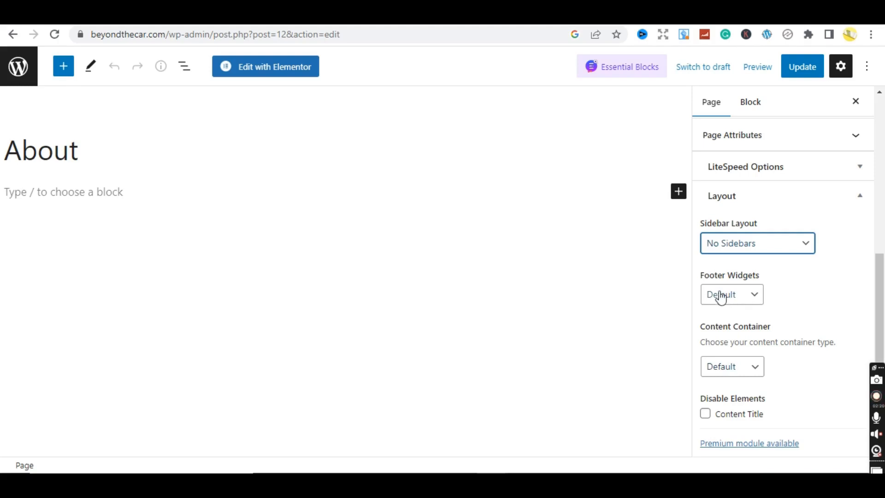
Set the About page's content container to Full Width, disable its content title and update the page.
click(753, 369)
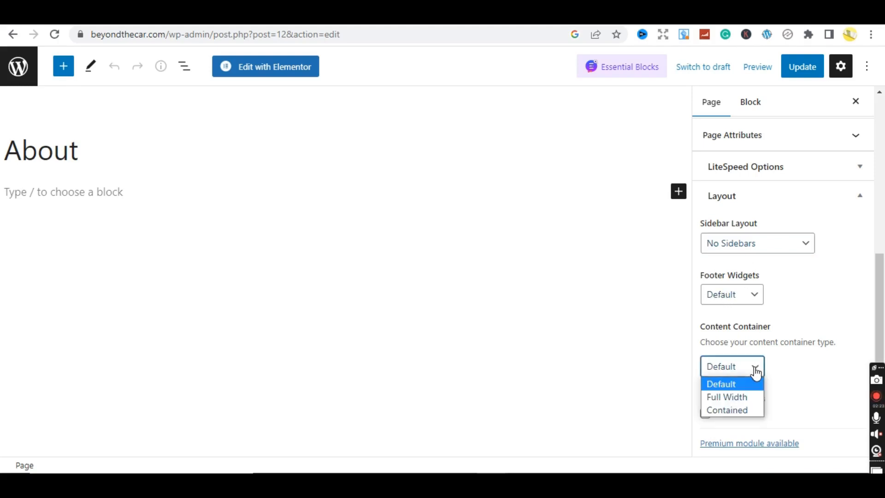
click(725, 399)
click(706, 413)
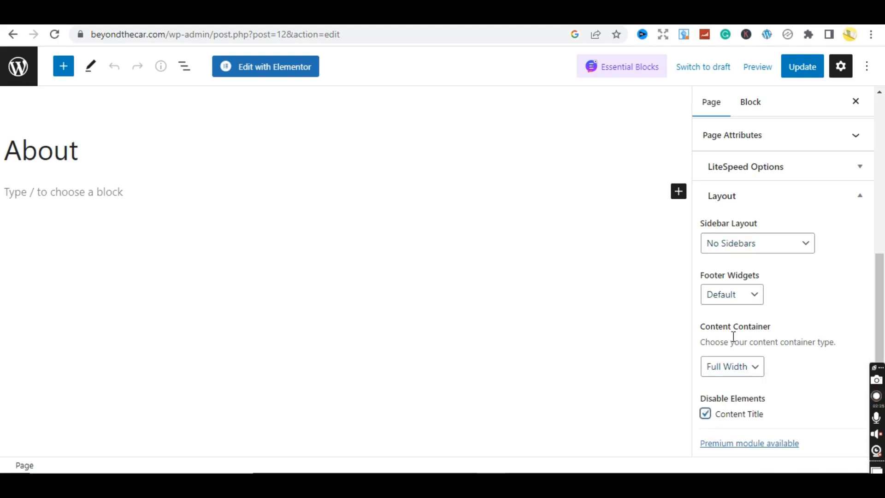
click(809, 76)
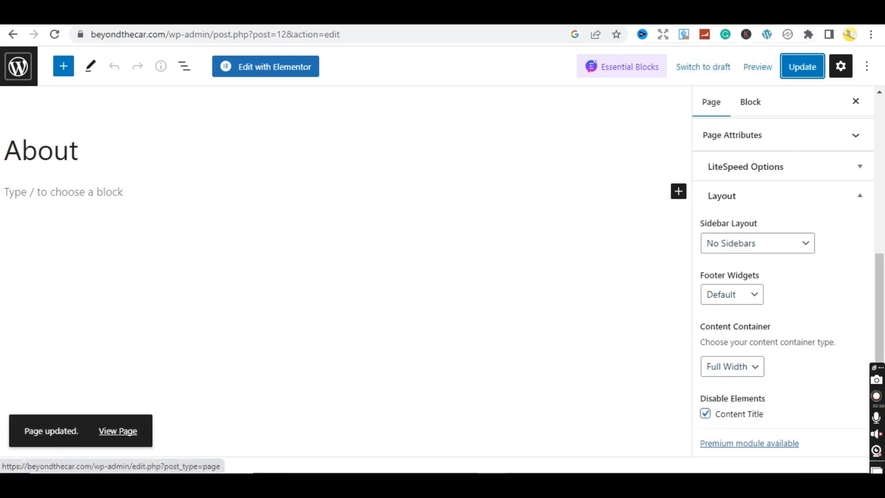
Leave the page editor and check the Home, About and Contact pages on the live site.
click(18, 66)
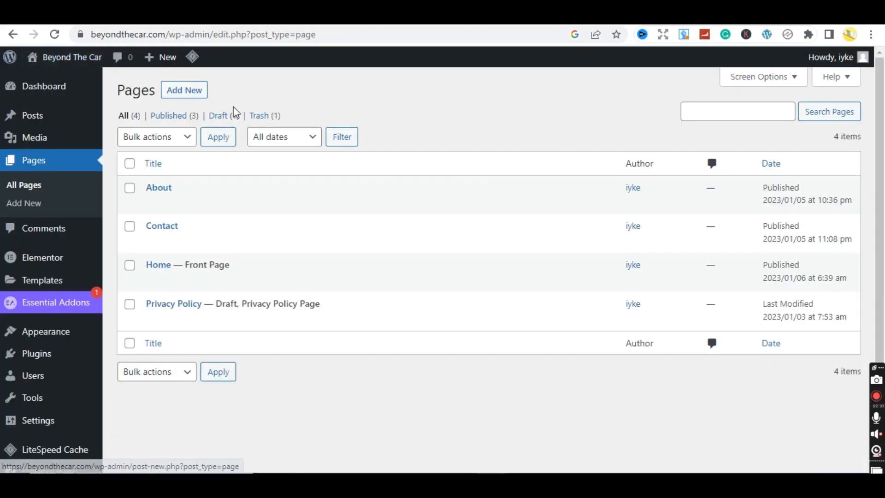
mouse_move(51, 60)
click(54, 82)
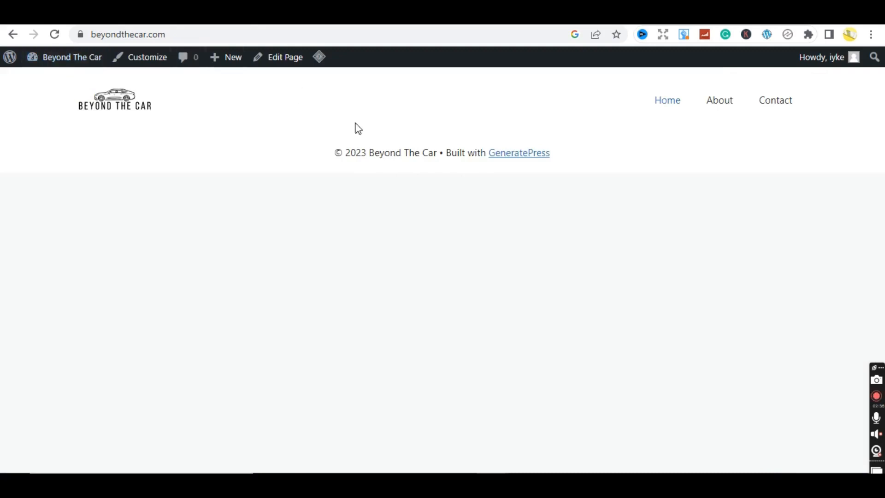
click(721, 101)
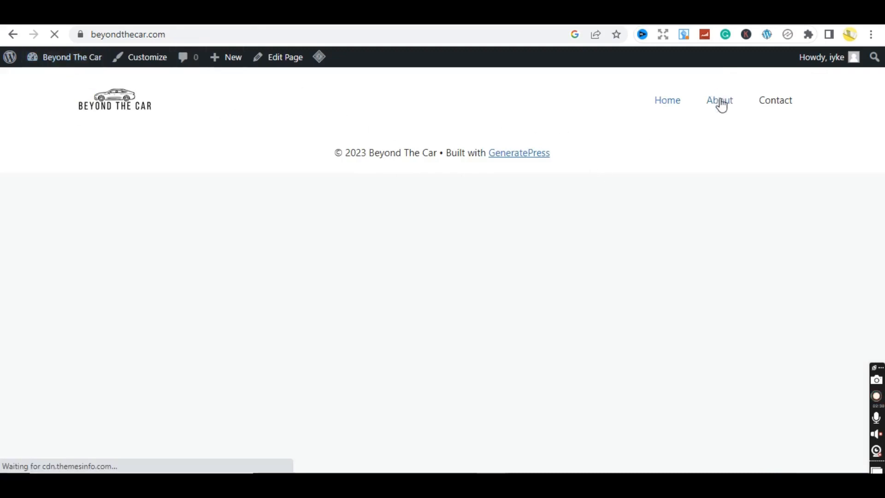
click(771, 107)
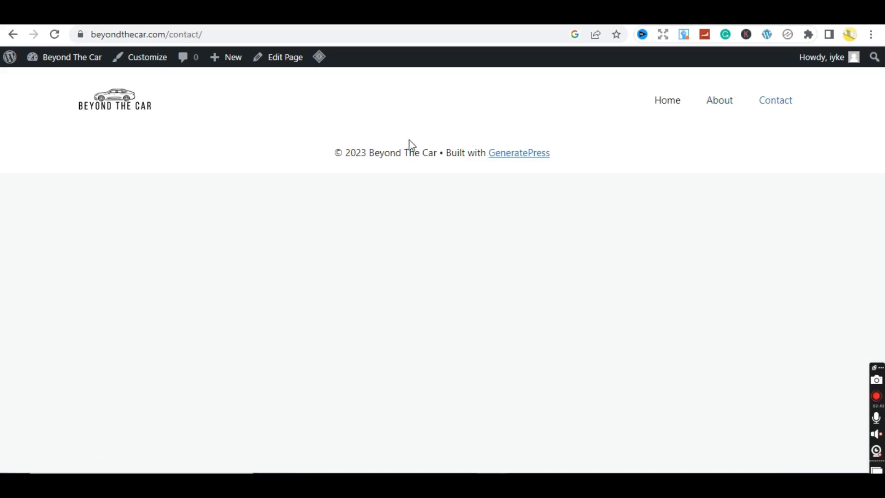
Return to the live site's front page, open the About page and select its web address.
click(98, 111)
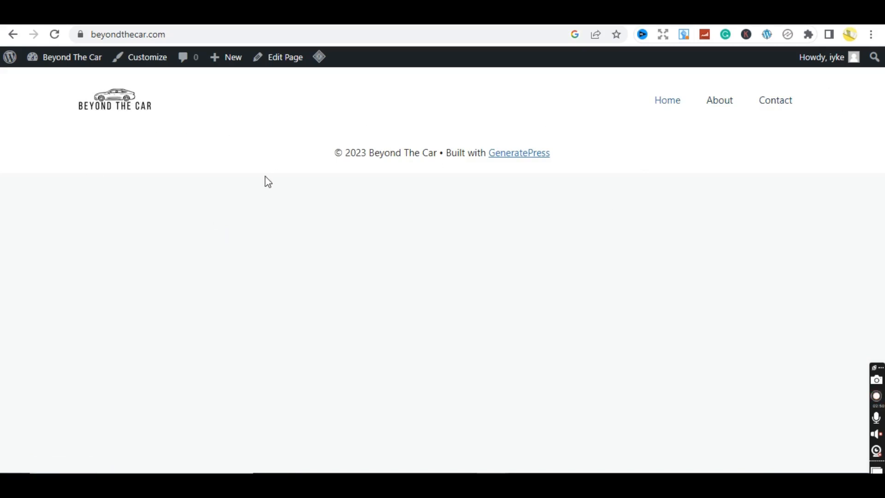
mouse_move(70, 57)
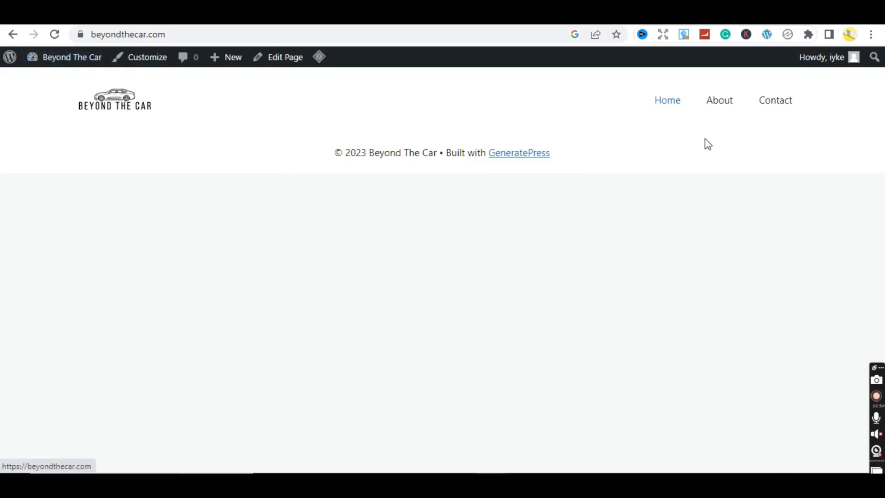
click(721, 102)
click(206, 34)
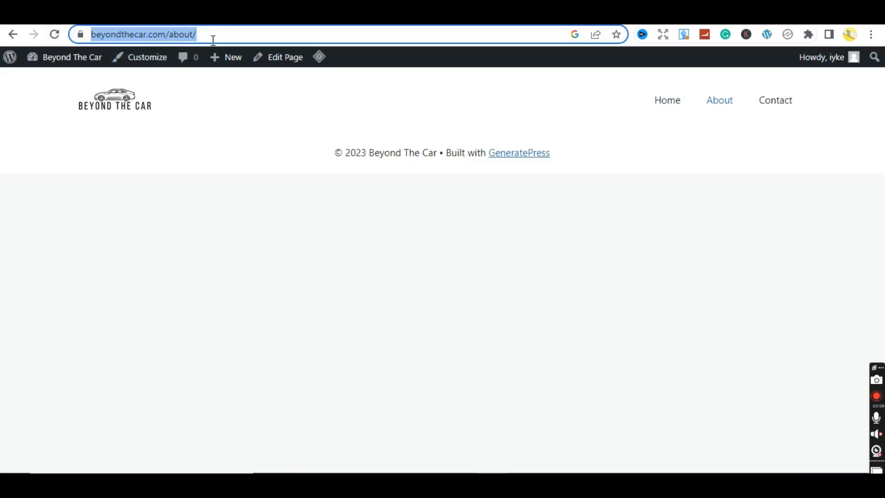
Check the Contact page, return to the Home page, and open Home for editing with Elementor with the Navigator closed.
click(767, 107)
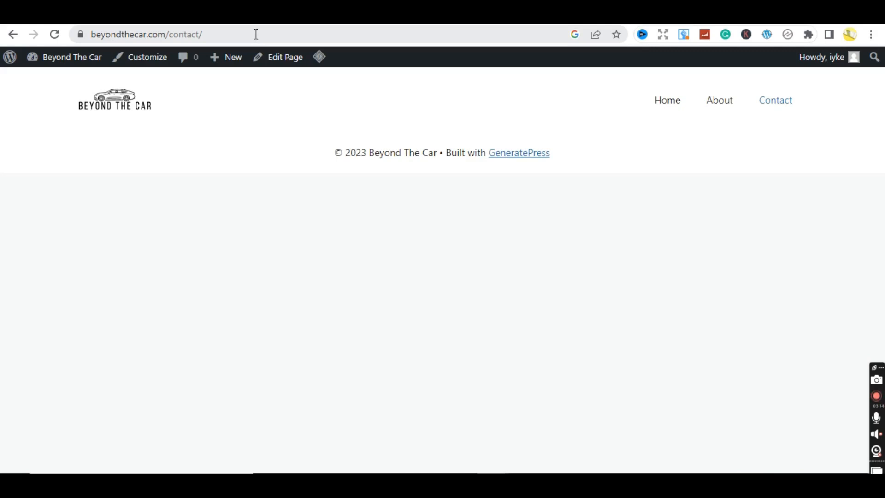
click(664, 104)
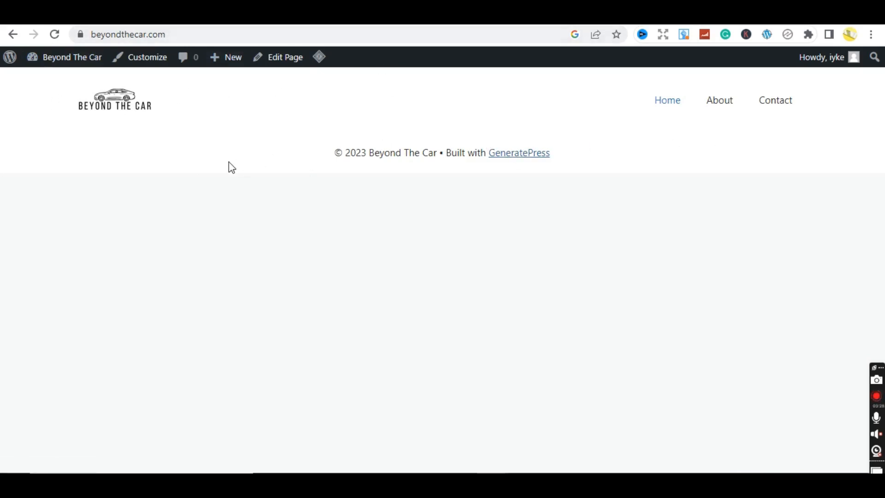
click(272, 67)
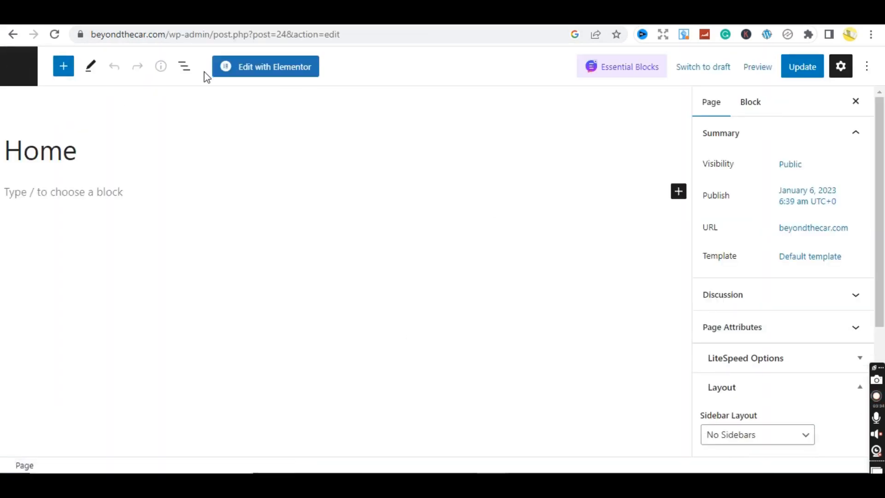
click(255, 73)
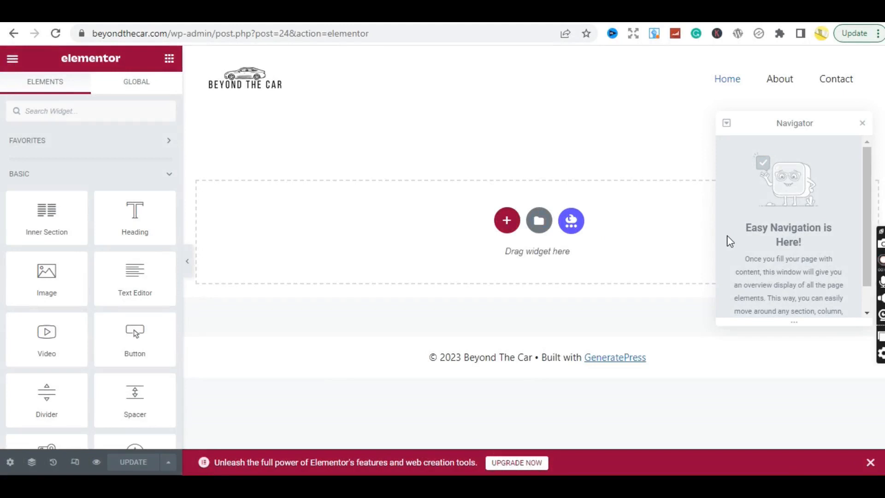
click(863, 132)
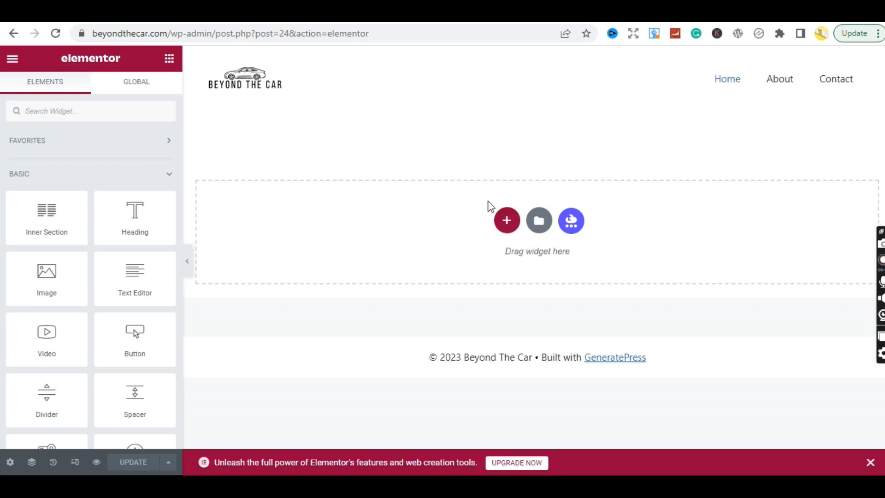
Look at the column structures available for a new section, leaving the chooser without picking one.
click(508, 222)
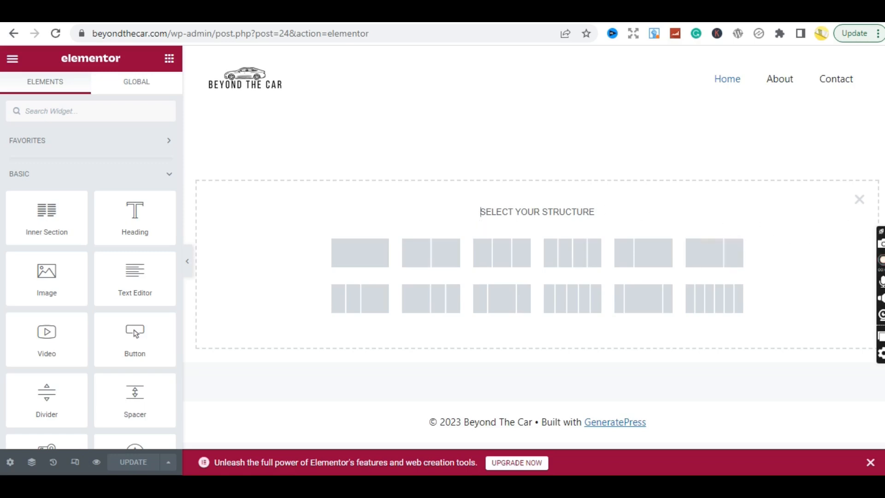
drag(883, 229, 883, 368)
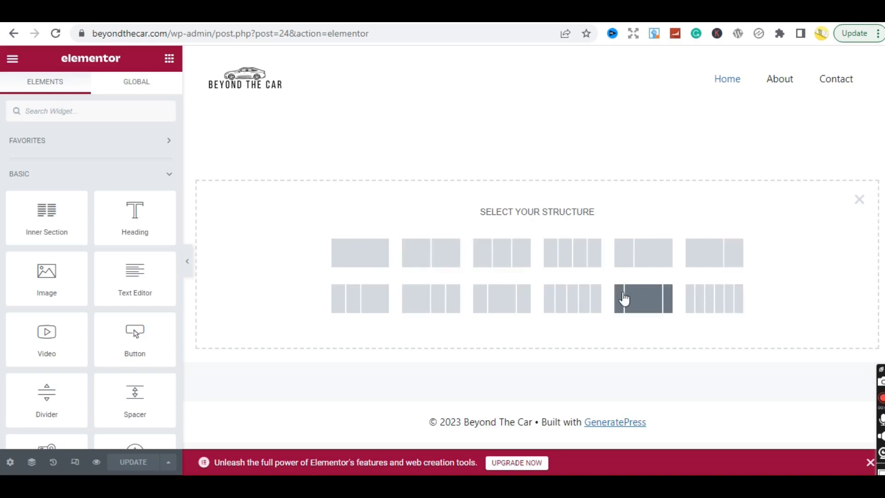
click(860, 200)
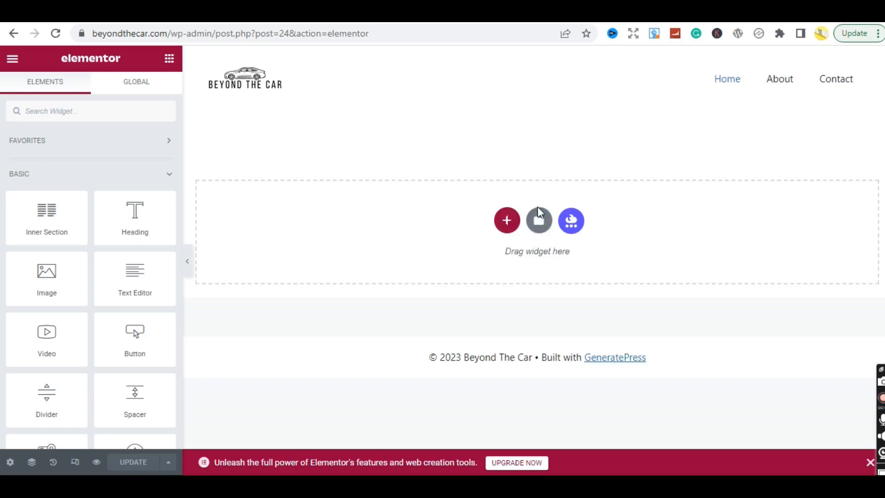
Open the template library and browse its ready-made page templates.
click(539, 226)
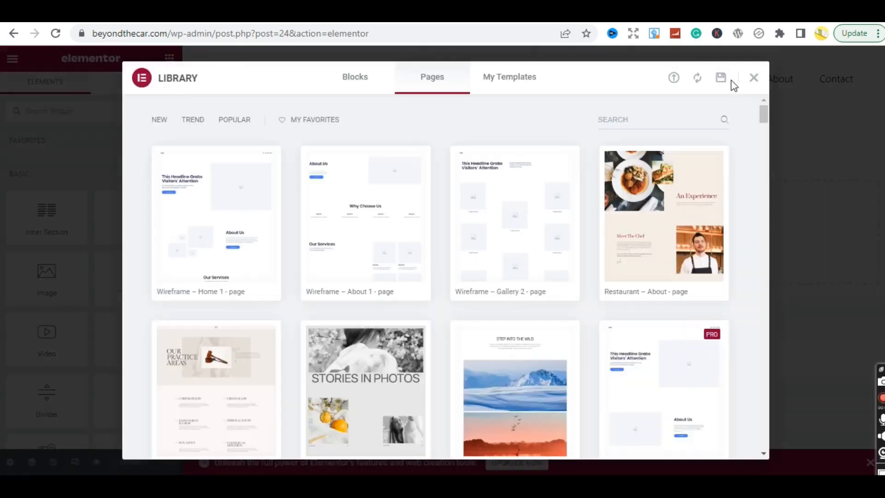
click(753, 80)
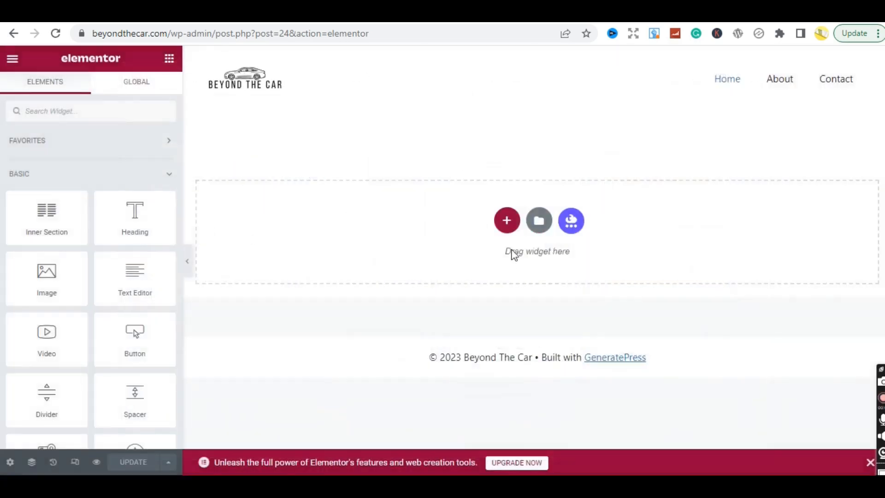
click(541, 224)
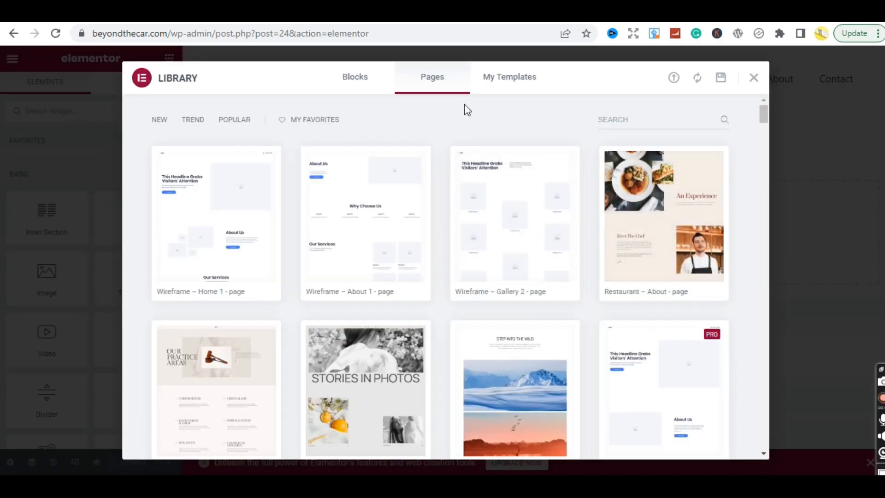
drag(764, 120, 760, 141)
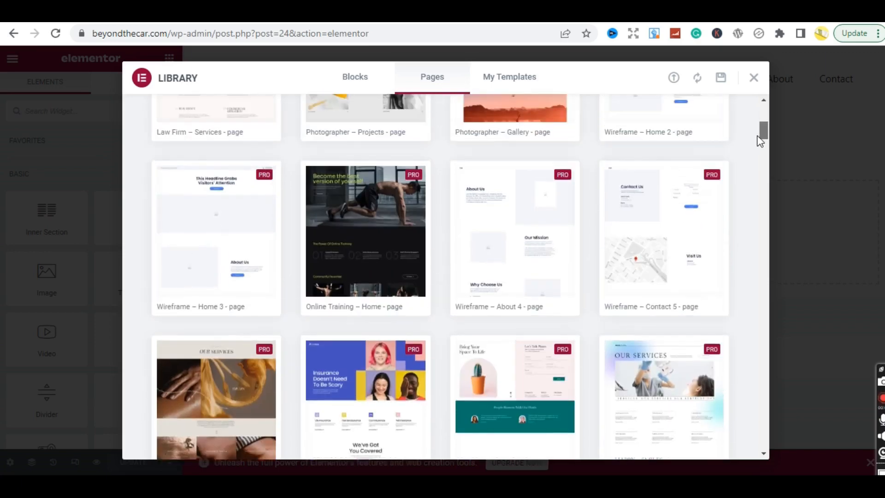
drag(760, 141, 741, 217)
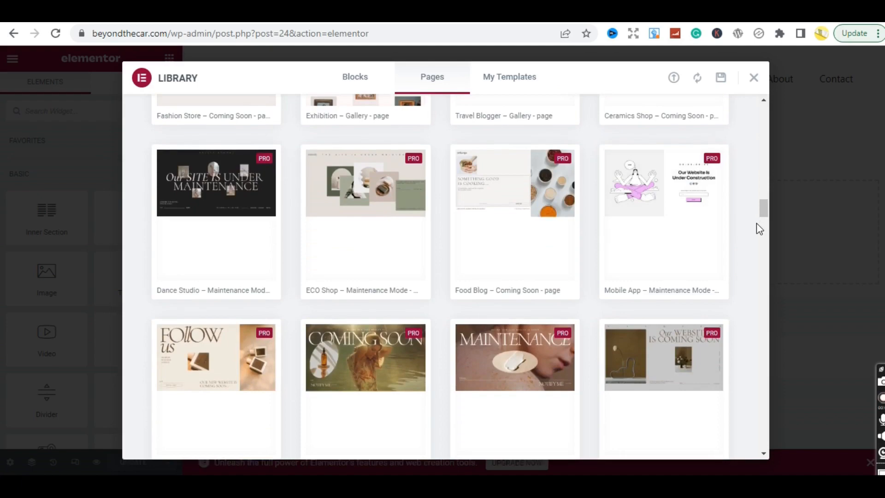
drag(765, 212, 754, 102)
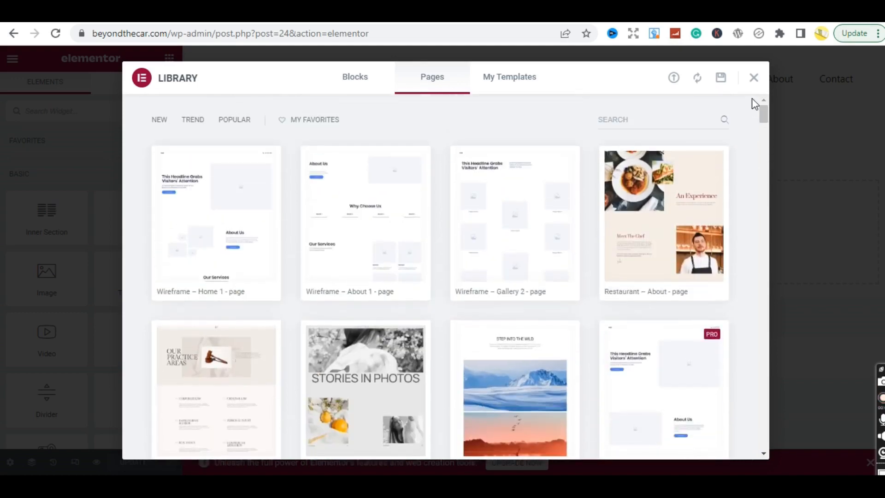
Browse the library's block templates, comparing Pro-only blocks with those that can be inserted for free.
click(357, 88)
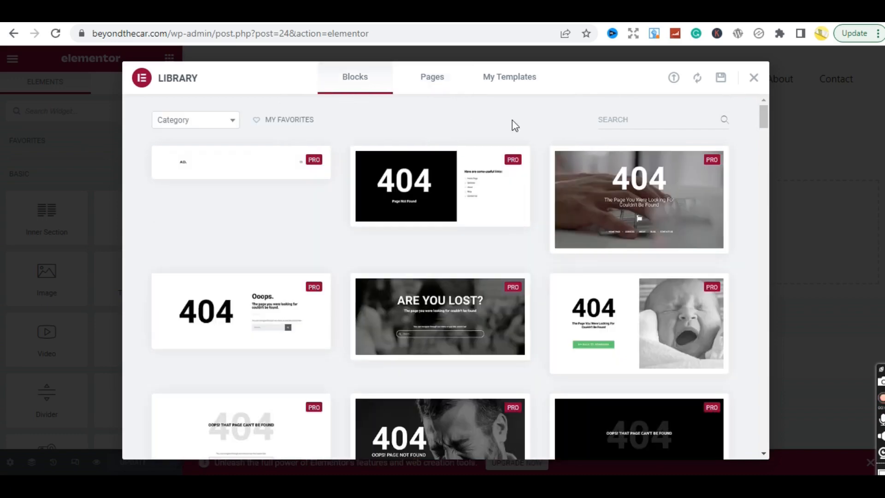
click(633, 120)
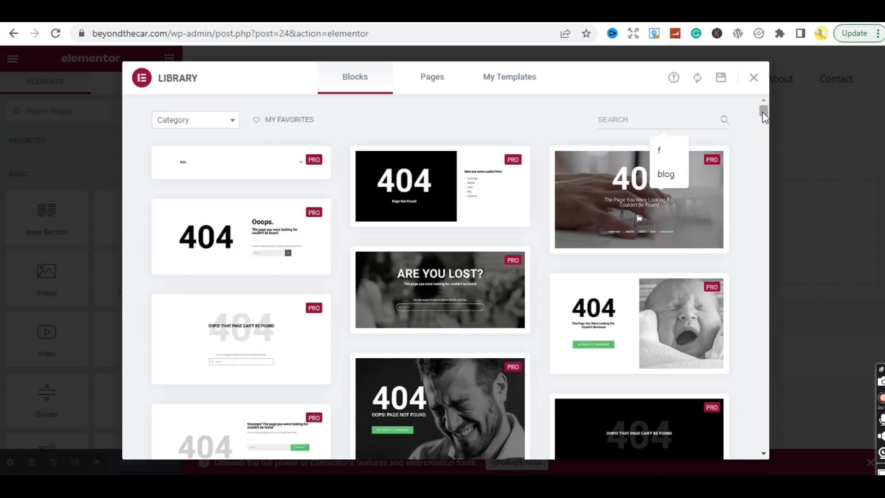
drag(763, 111, 763, 111)
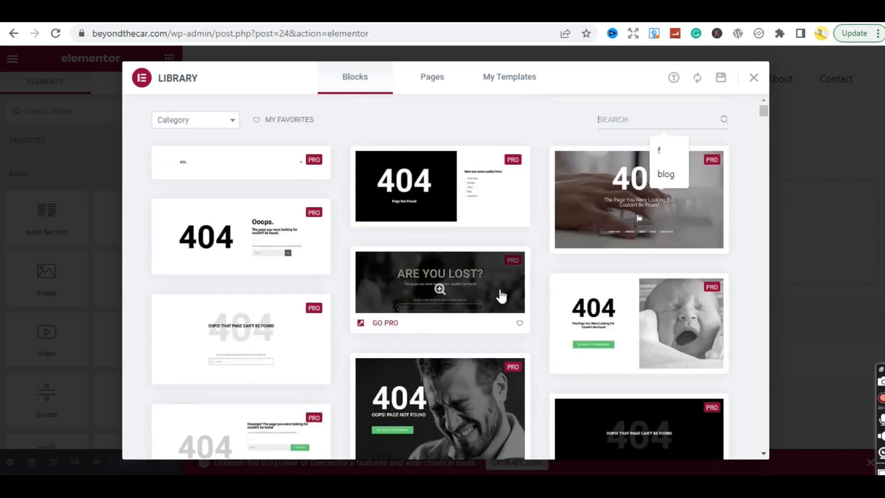
mouse_move(518, 278)
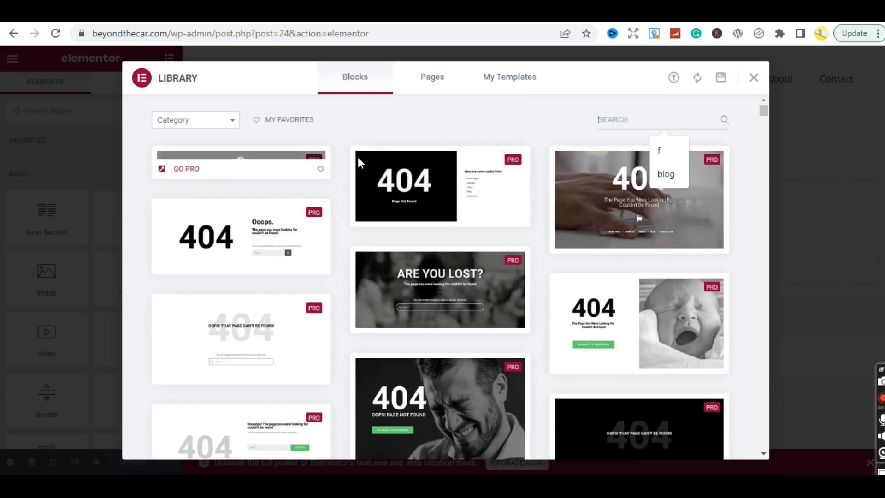
mouse_move(497, 165)
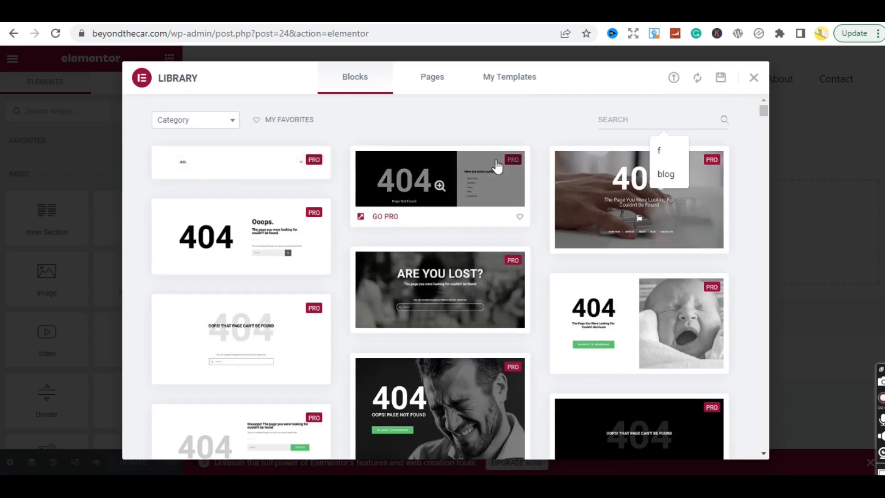
click(744, 151)
drag(764, 109, 761, 137)
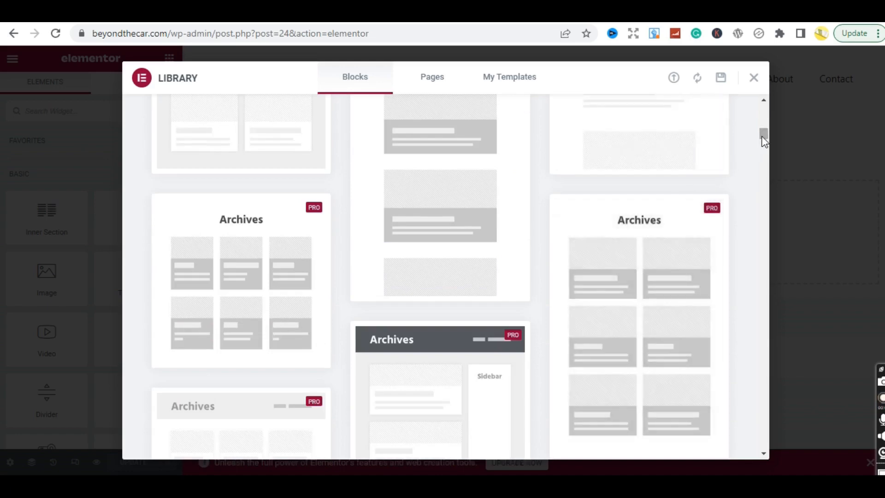
drag(764, 142, 761, 148)
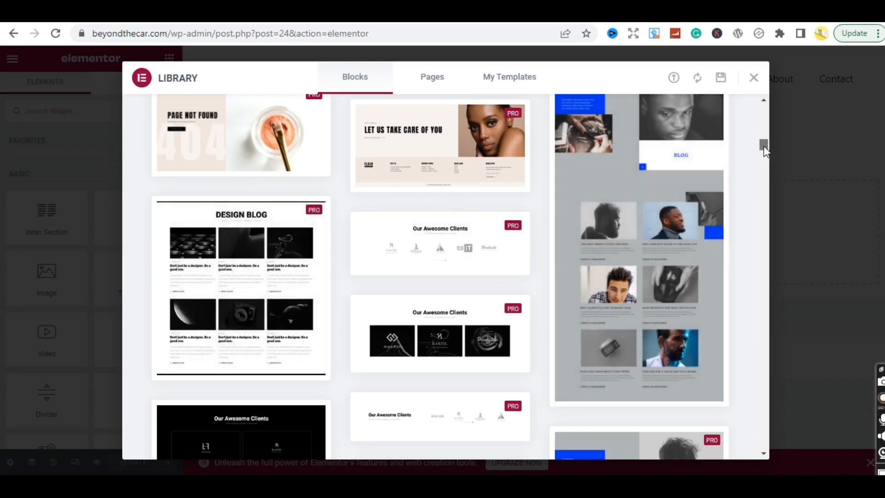
scroll(764, 148, down, 5)
scroll(762, 151, down, 3)
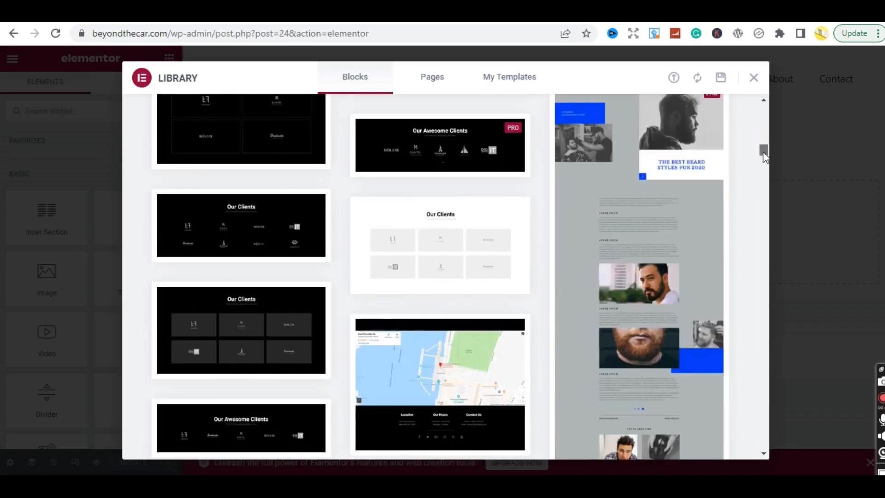
drag(762, 151, 764, 185)
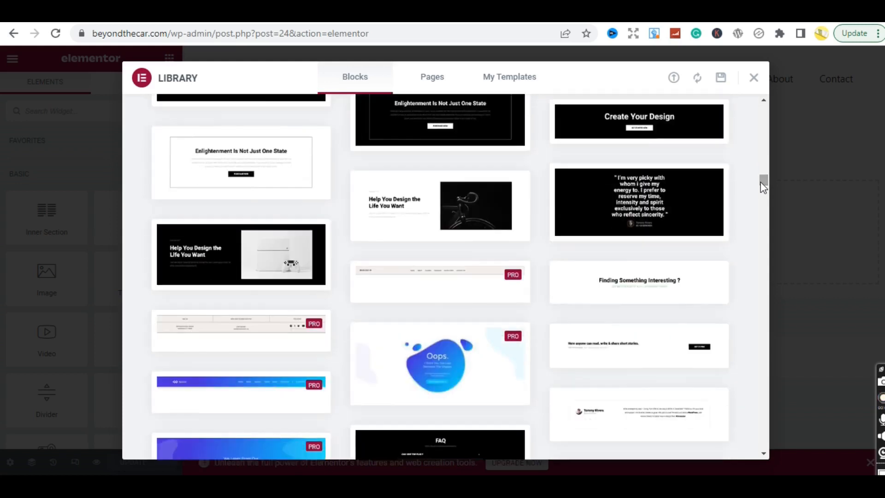
mouse_move(461, 217)
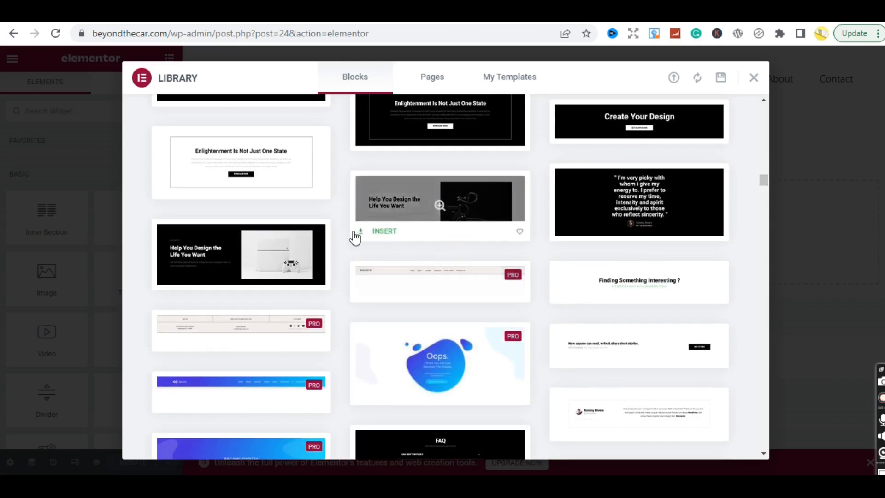
mouse_move(280, 253)
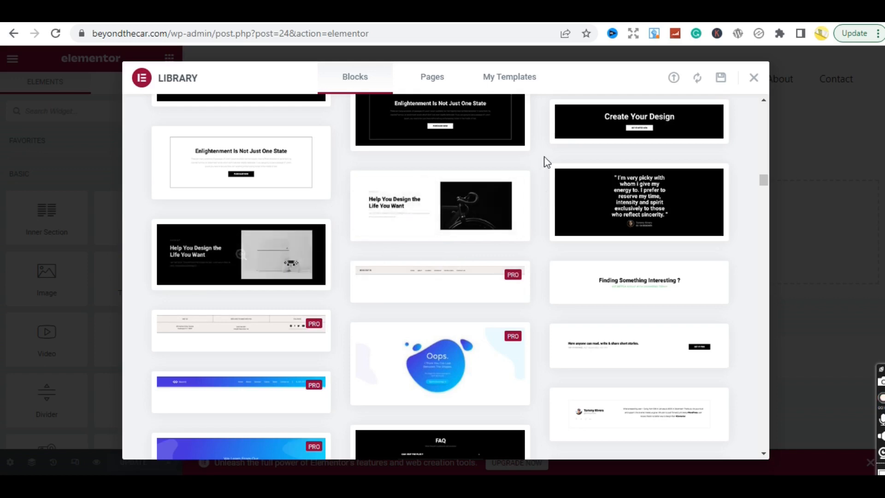
mouse_move(506, 185)
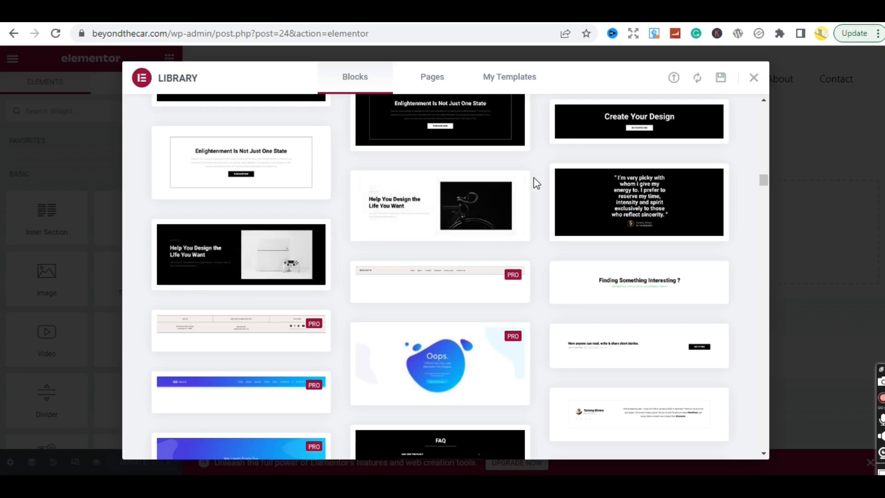
Request insertion of the white "Help You Design the Life You Want" block and start connecting to the template library.
mouse_move(763, 182)
mouse_down()
mouse_move(763, 258)
mouse_move(770, 141)
mouse_move(770, 181)
mouse_up()
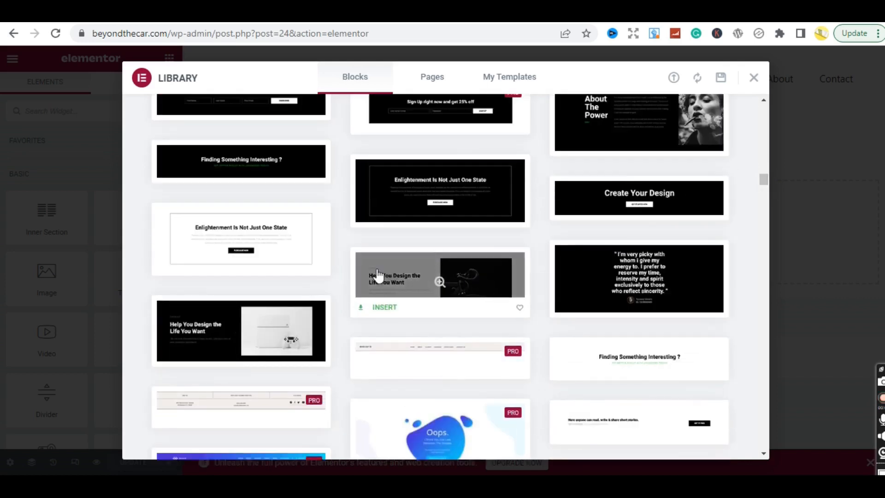
click(387, 313)
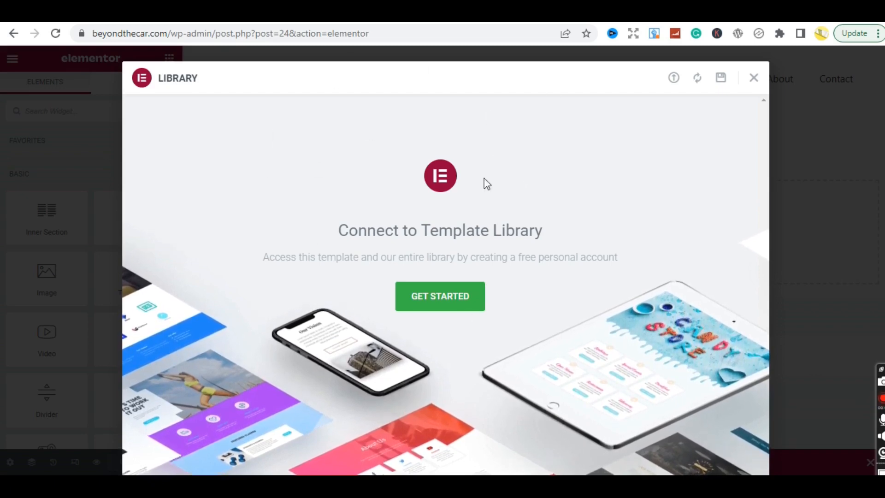
click(455, 299)
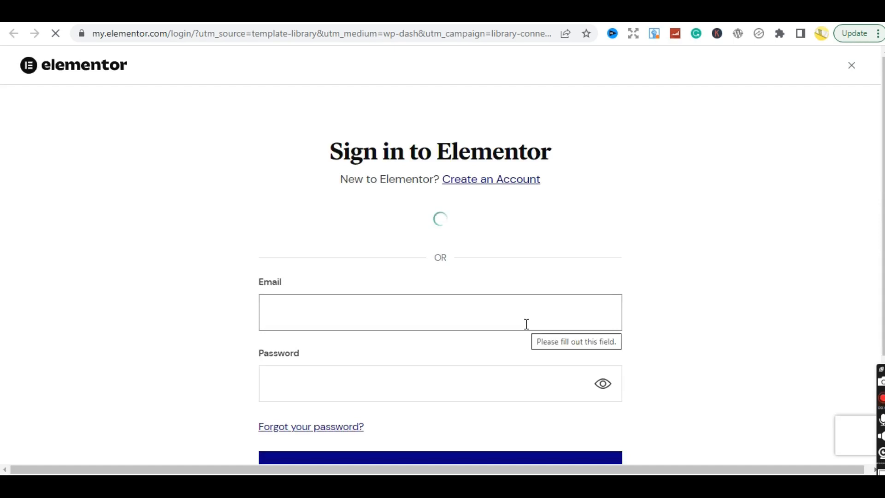
Try filling in the sign-in form with the account's e-mail and password, then look briefly at the account creation page.
click(492, 322)
click(652, 234)
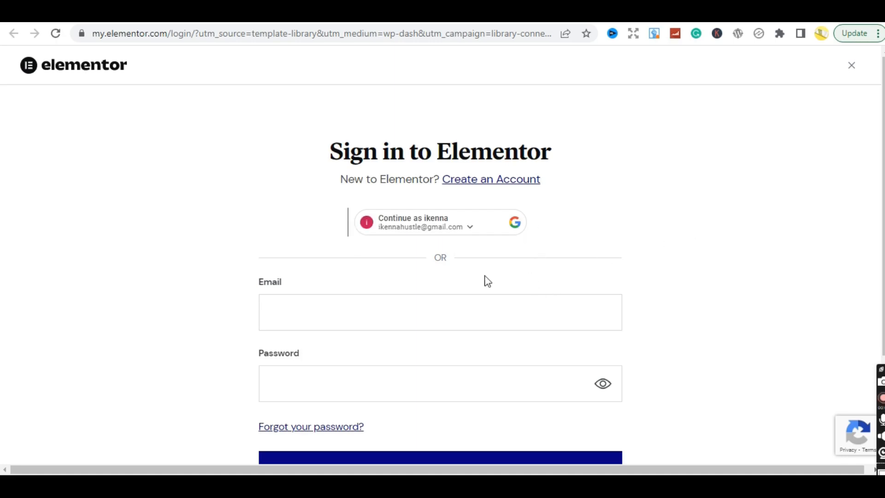
click(394, 314)
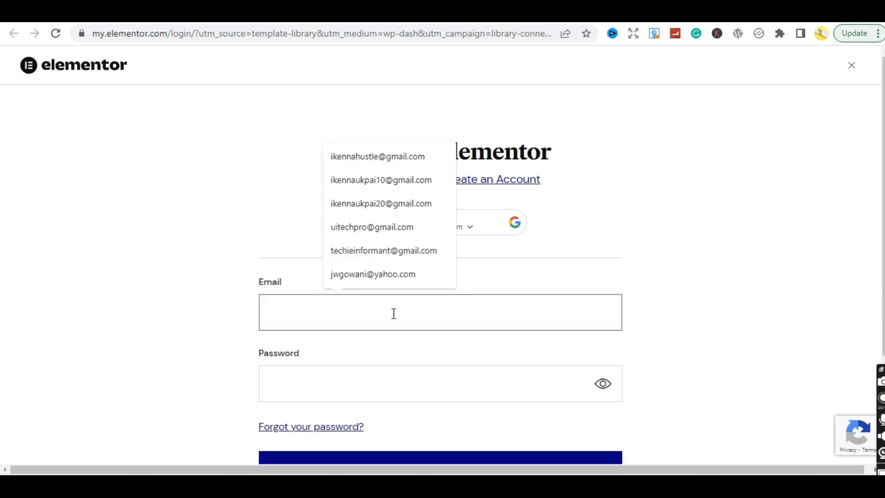
click(377, 251)
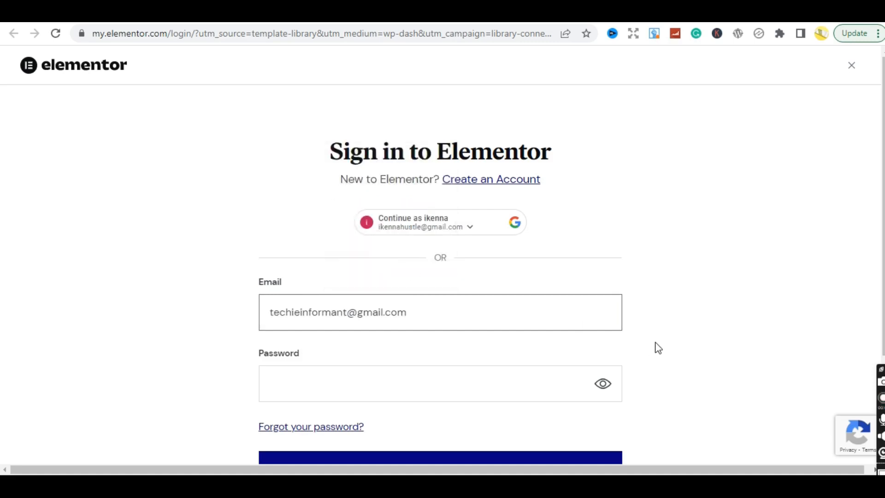
click(453, 379)
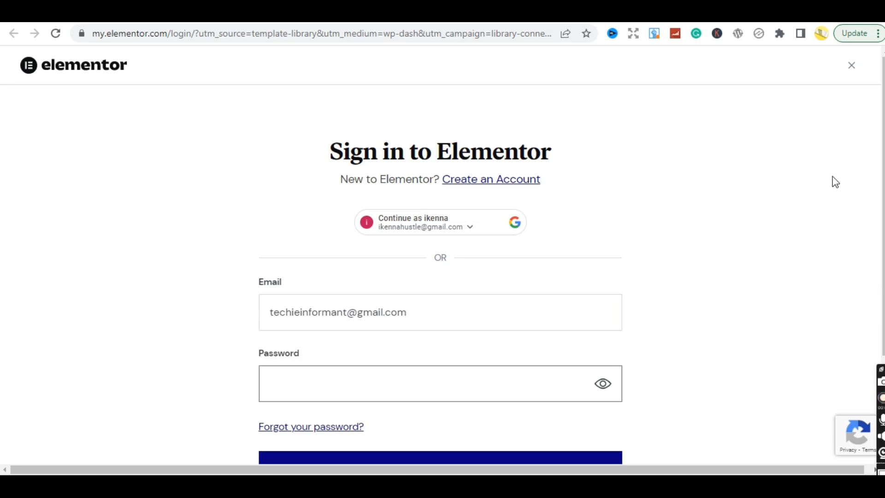
scroll(884, 202, down, 2)
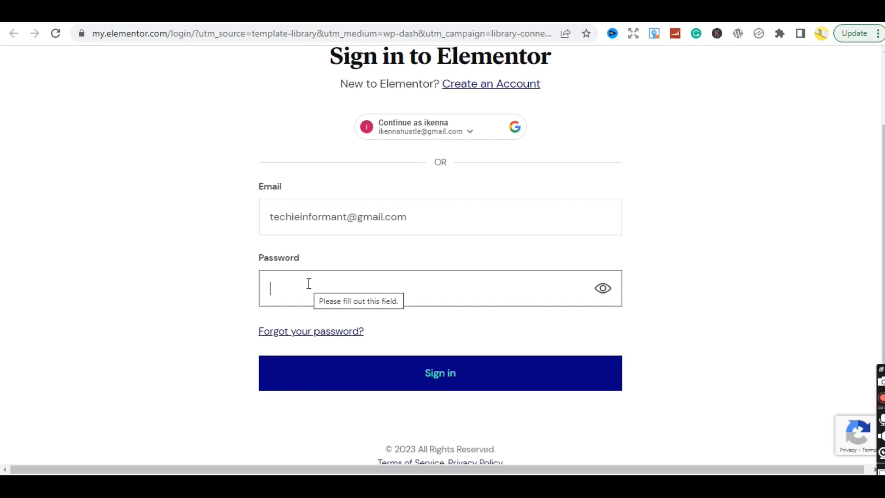
text(•)
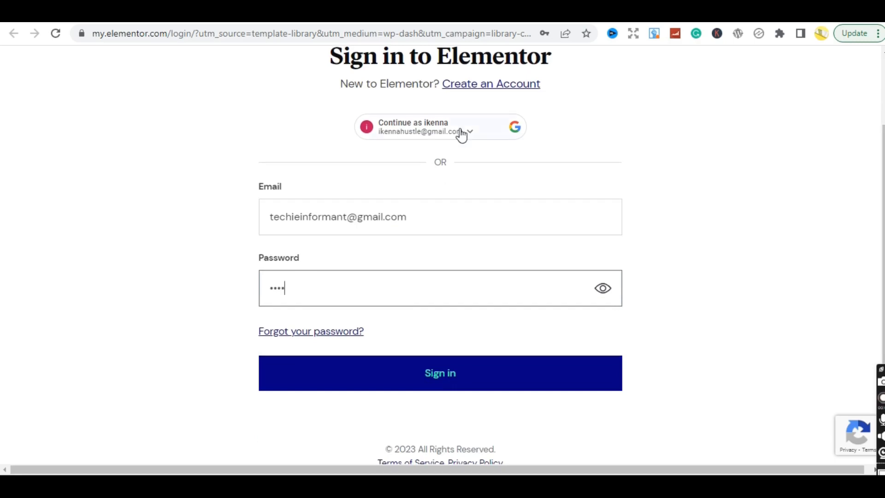
click(502, 88)
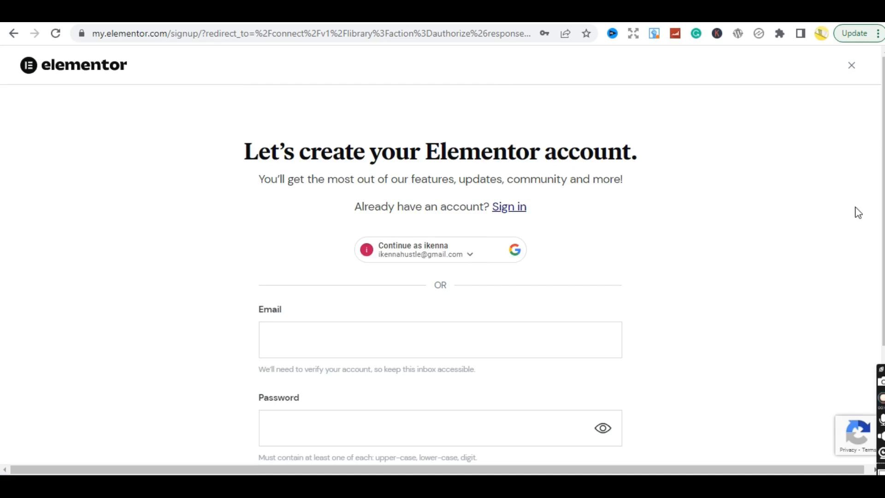
click(8, 33)
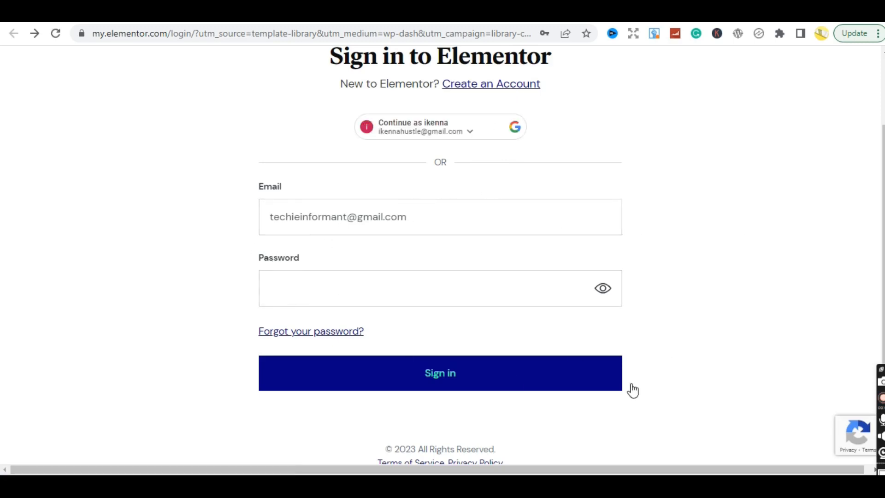
Open the form for creating a new Elementor account and fill in the account's e-mail address.
click(470, 87)
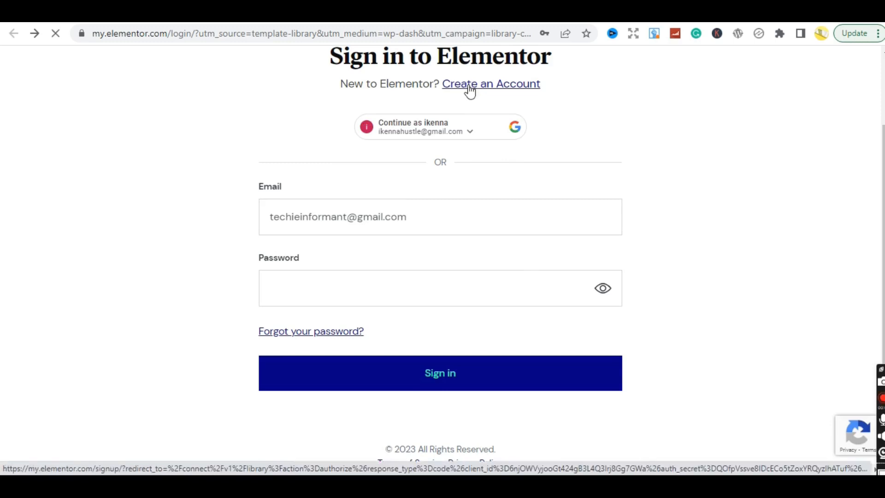
click(332, 344)
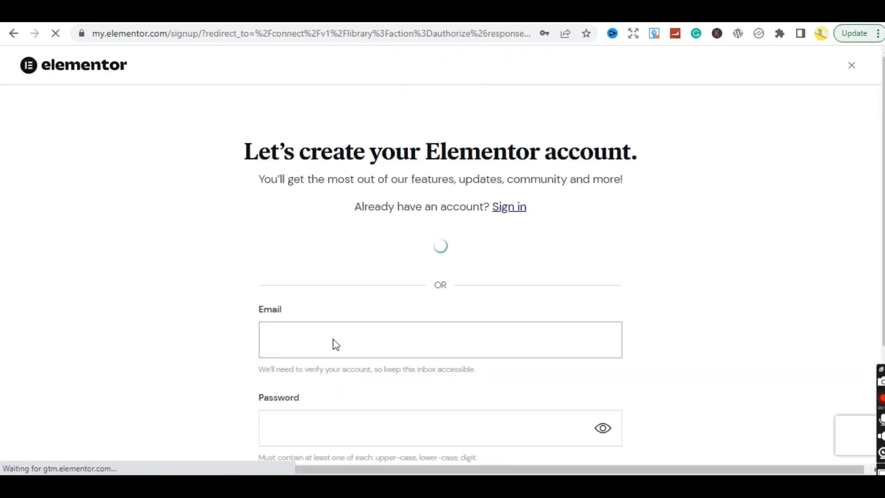
click(378, 342)
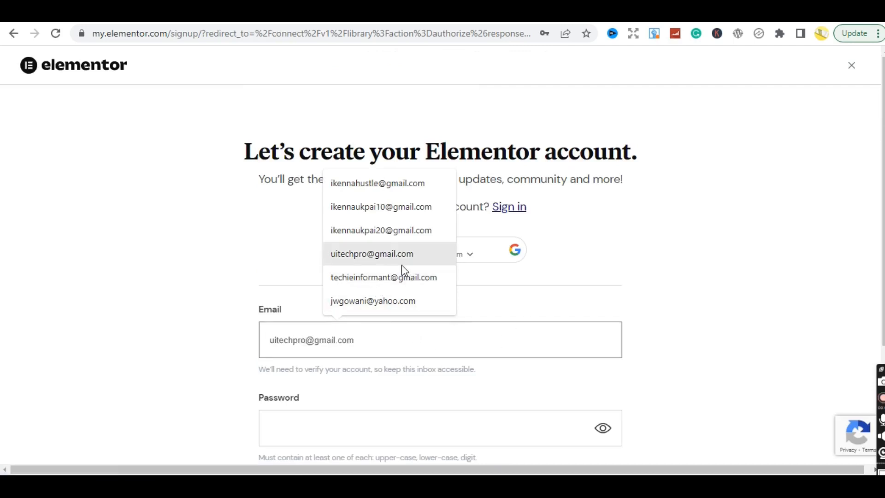
click(408, 278)
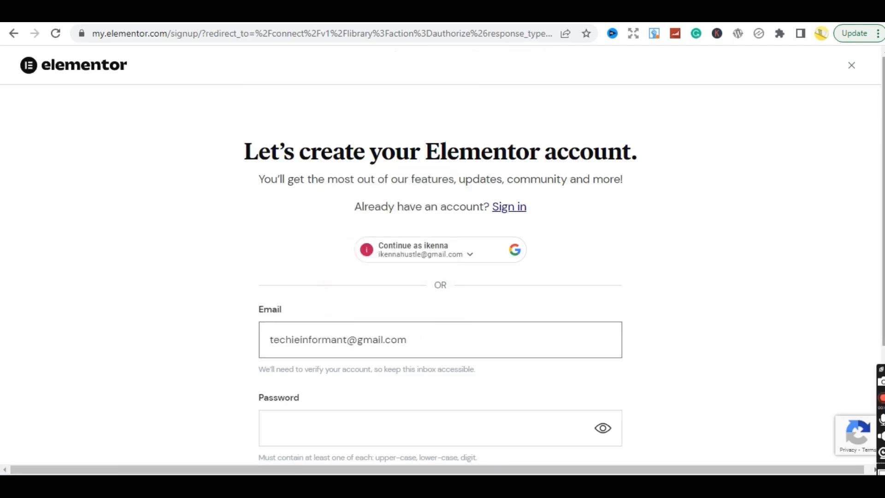
Try to create the account with a first account password.
scroll(841, 221, down, 3)
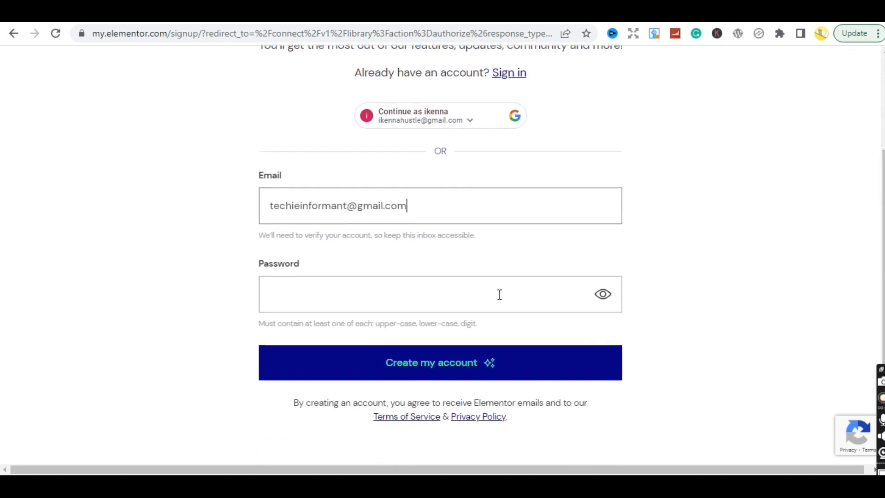
click(498, 294)
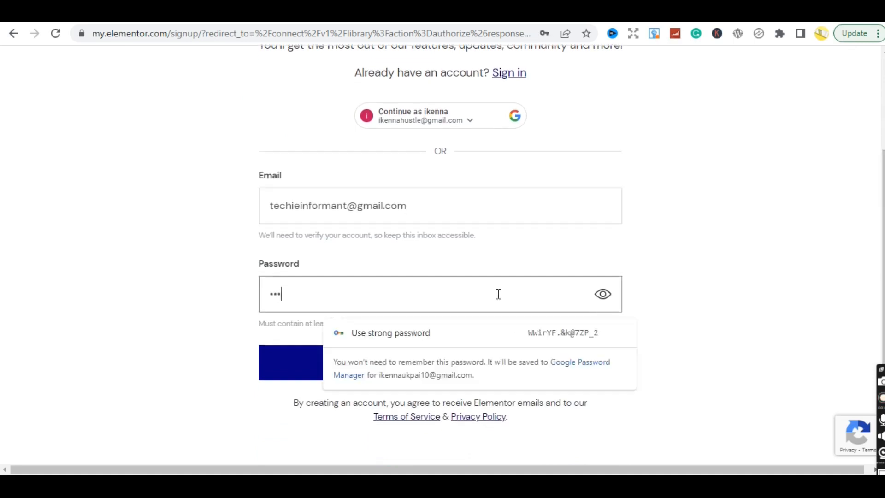
text(•)
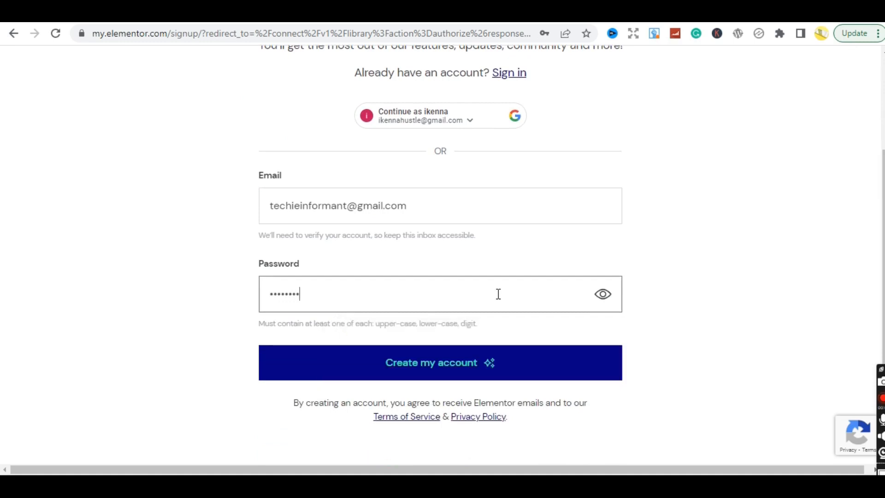
click(432, 366)
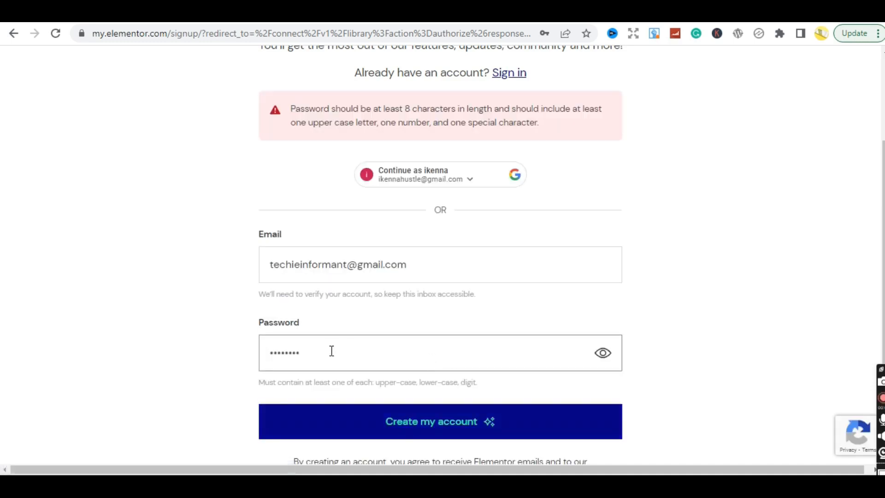
Replace the account password with a different one and submit the form to create the Elementor account.
drag(312, 353, 234, 360)
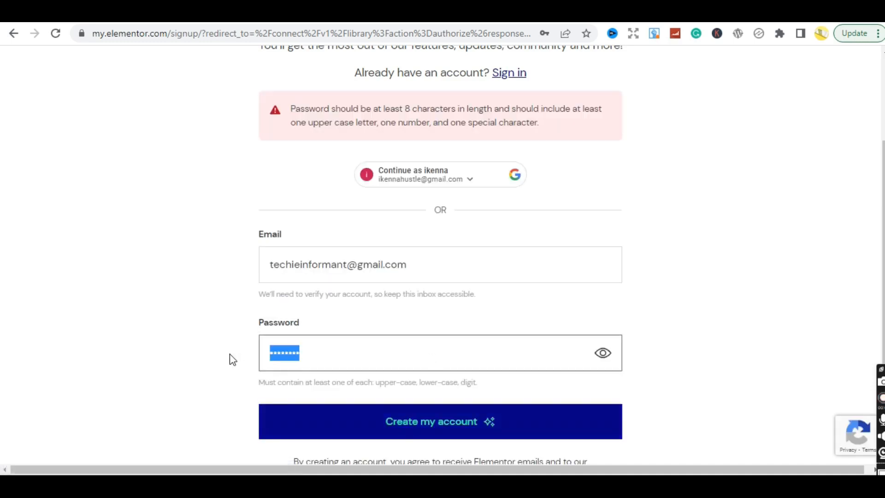
text(•)
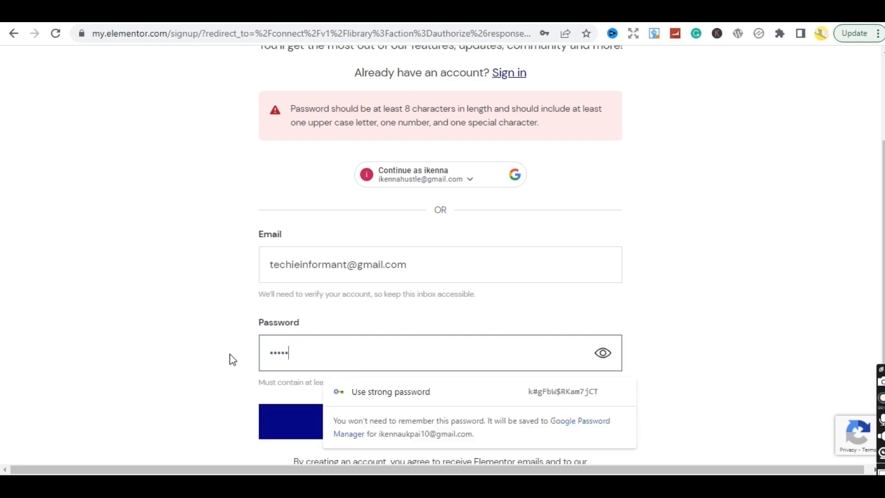
text(••••••)
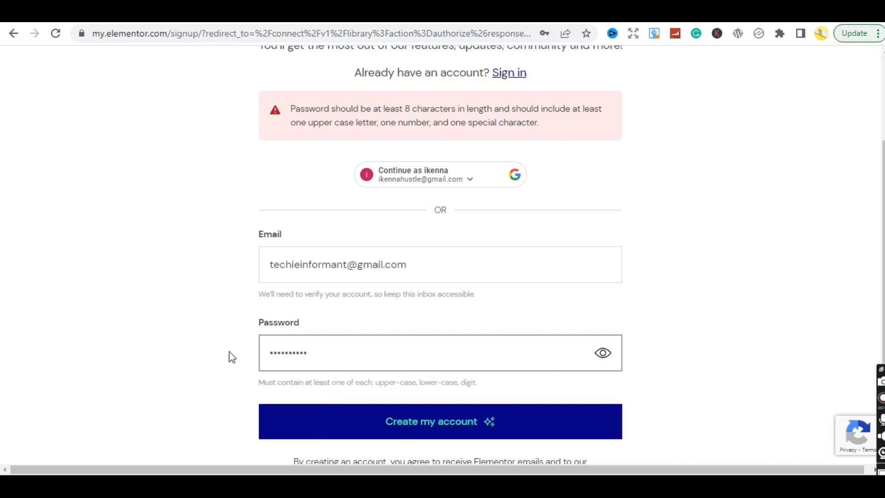
click(553, 427)
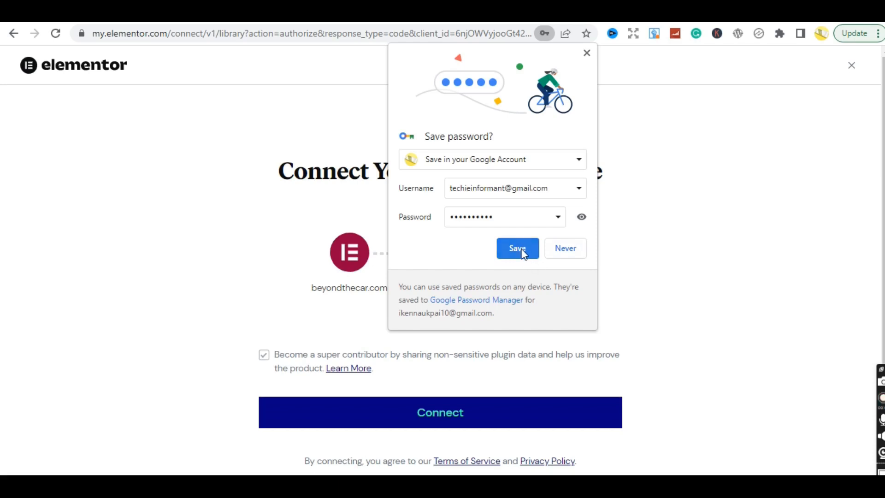
Save the login in the browser and connect the beyondthecar.com site to the template library, inserting the requested block.
click(524, 248)
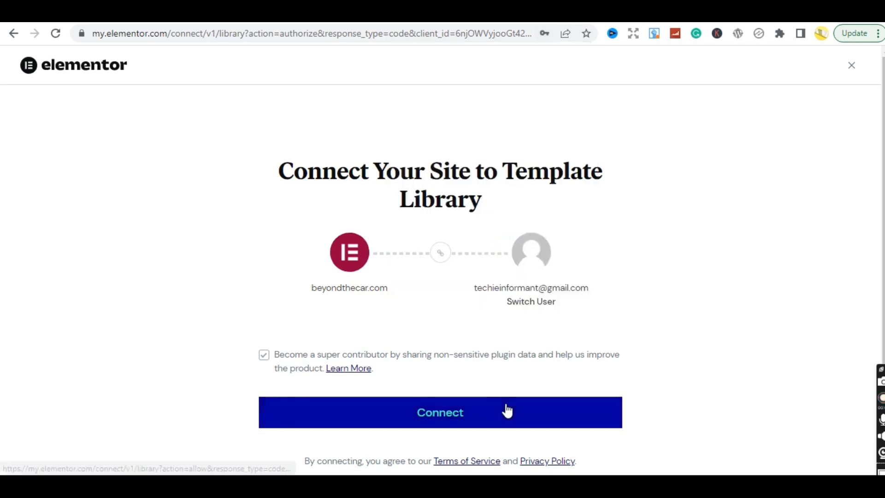
click(438, 415)
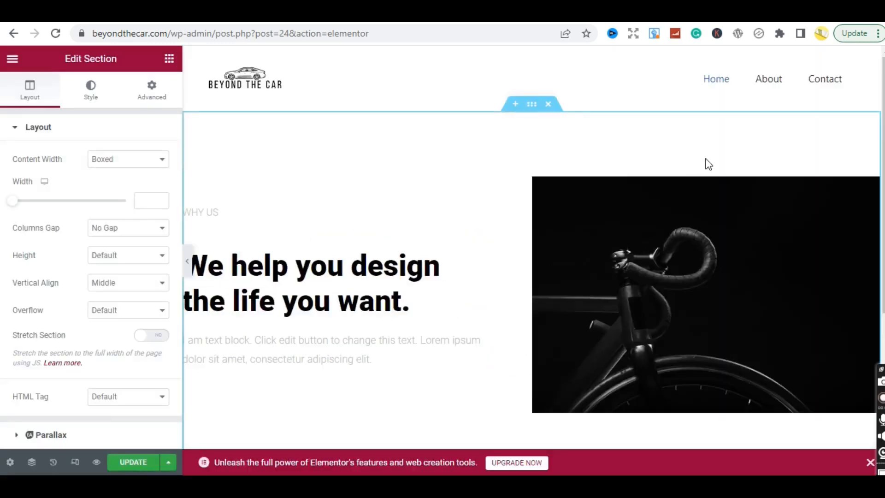
Examine the inserted block's heading, text and bicycle image, and the empty widget area below it.
scroll(534, 277, down, 2)
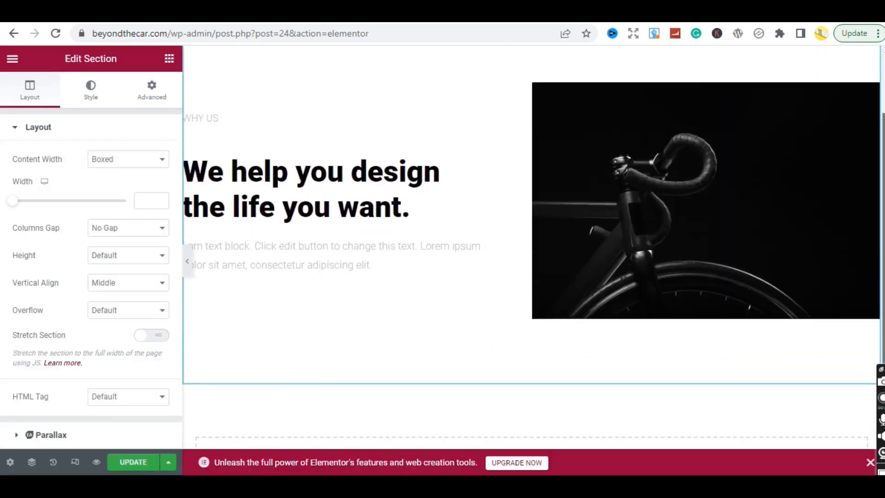
scroll(534, 249, up, 2)
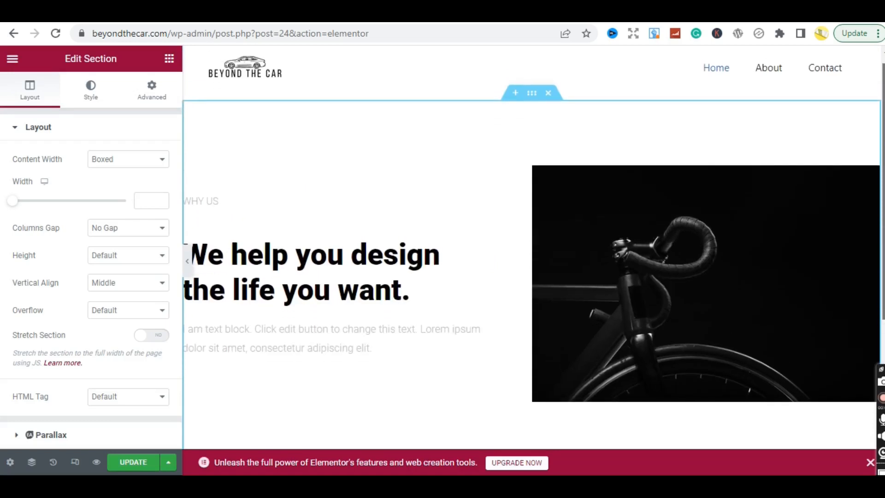
scroll(531, 248, down, 2)
scroll(530, 231, up, 1)
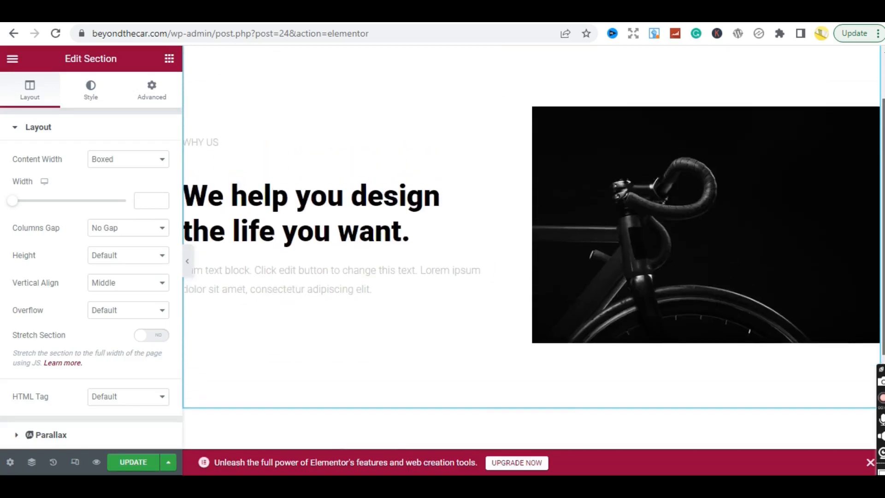
scroll(531, 249, up, 2)
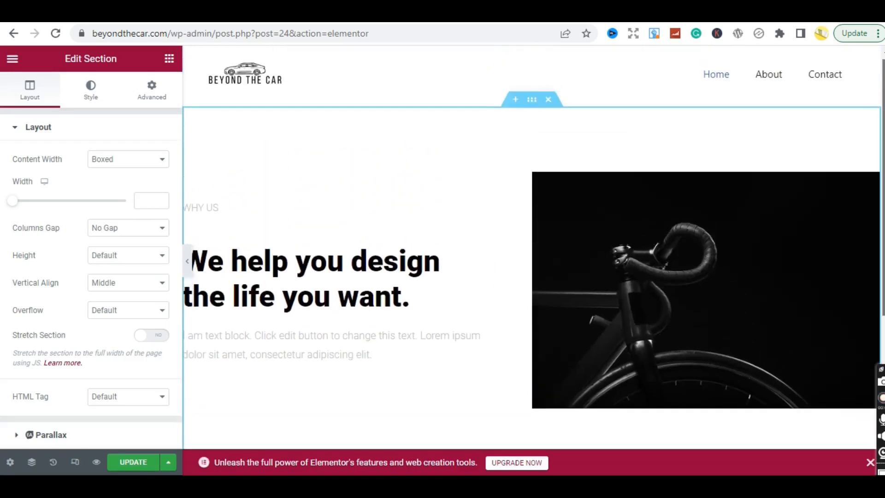
scroll(882, 155, down, 3)
scroll(882, 155, up, 3)
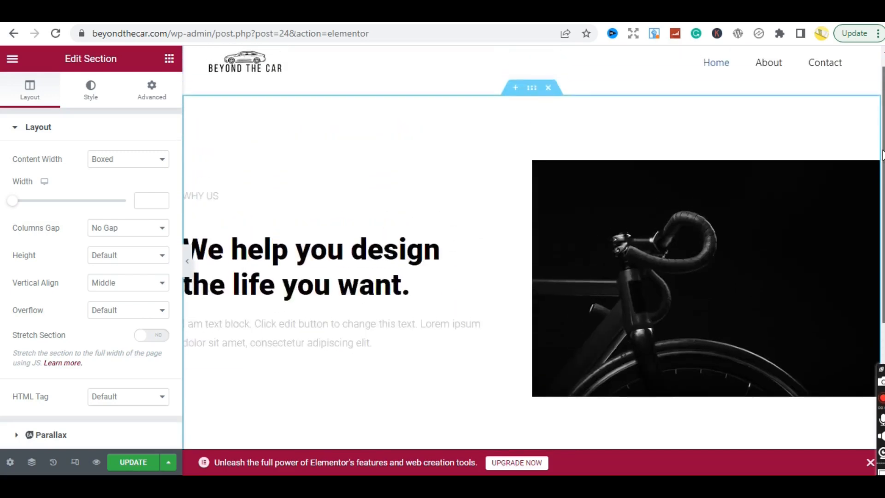
scroll(616, 267, down, 1)
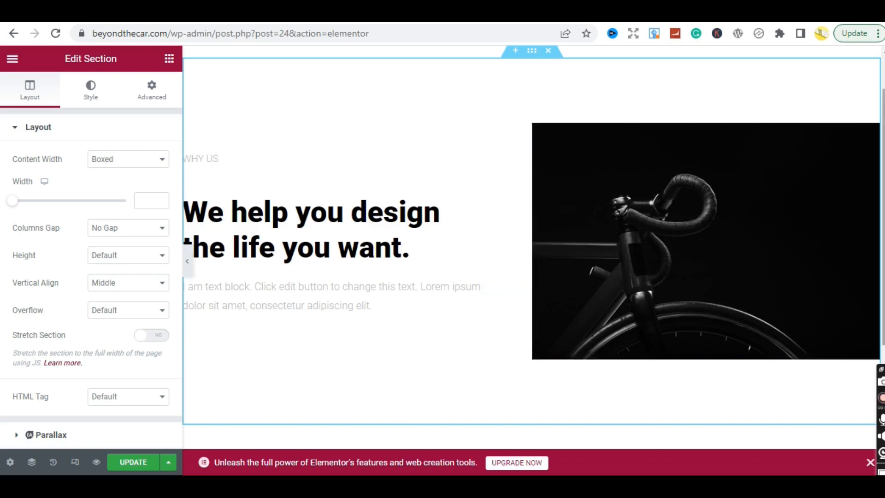
scroll(531, 249, up, 1)
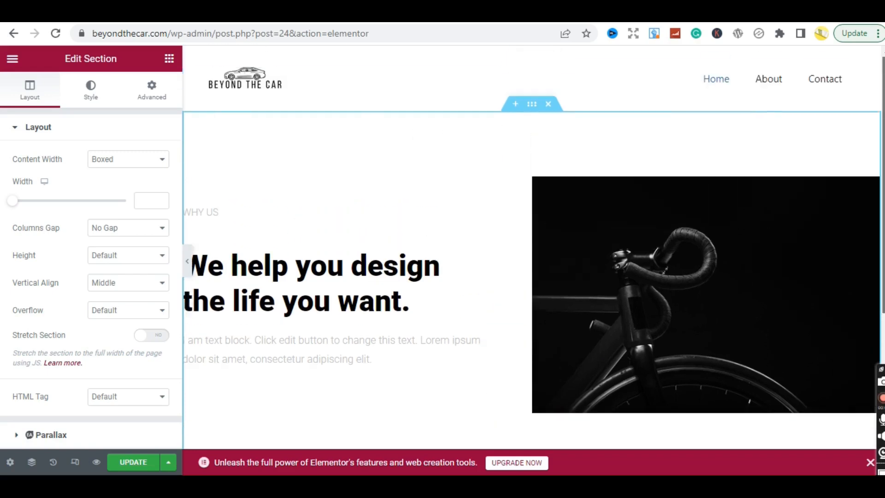
scroll(530, 249, down, 1)
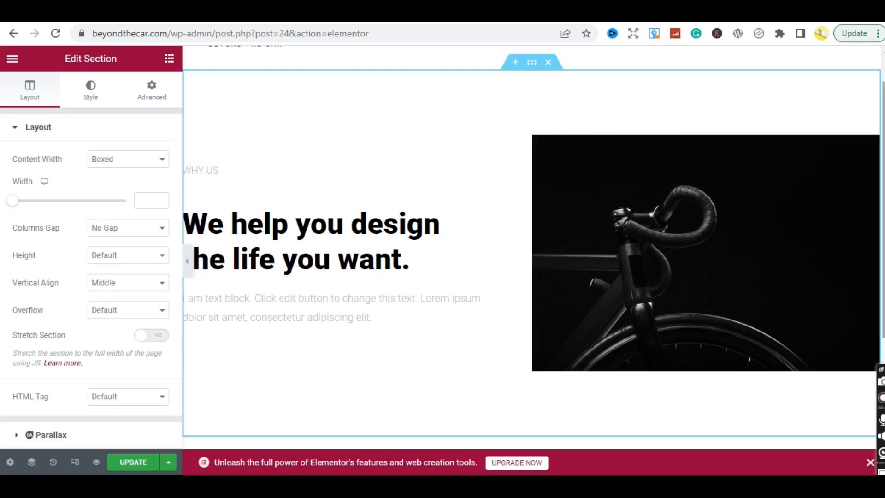
scroll(705, 254, down, 3)
scroll(705, 253, up, 2)
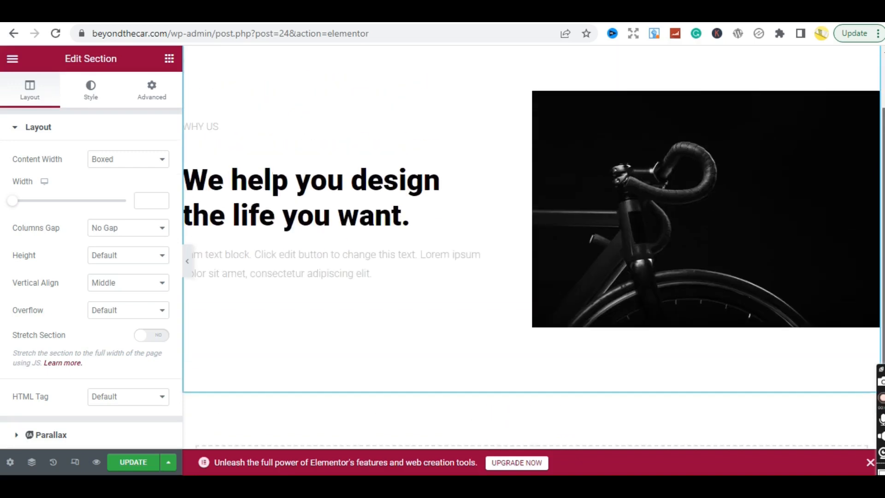
scroll(532, 249, up, 2)
scroll(533, 249, down, 4)
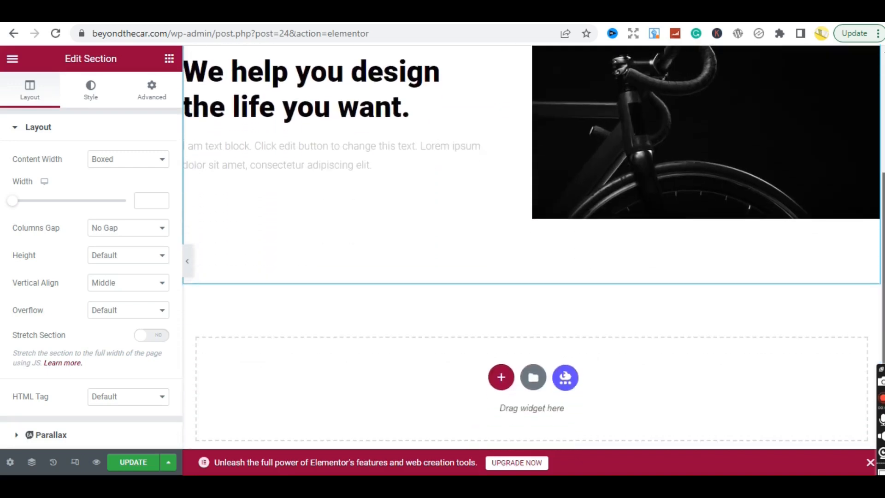
Replace the "Why us" text above the main heading with "WELCOME".
scroll(532, 249, up, 3)
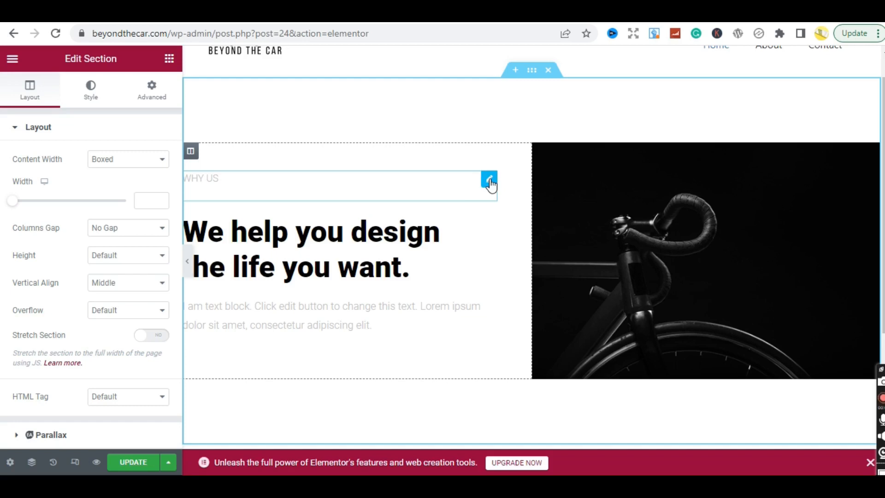
click(490, 180)
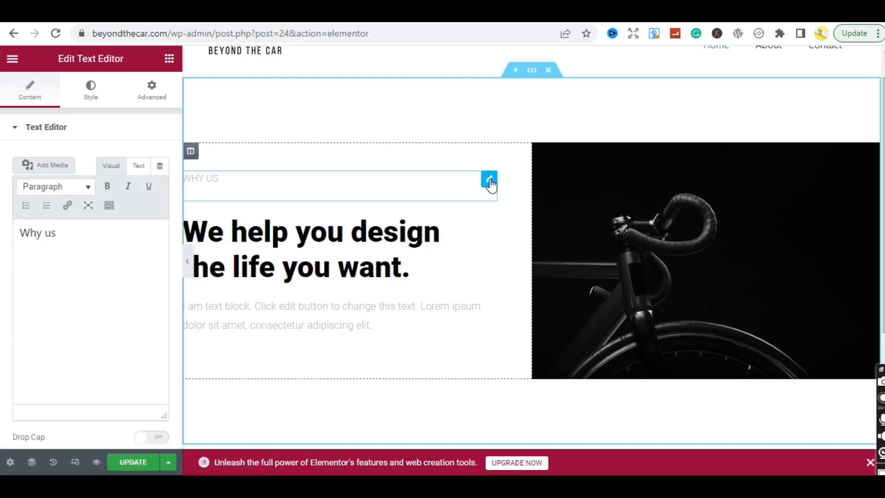
click(67, 236)
key(ctrl+a)
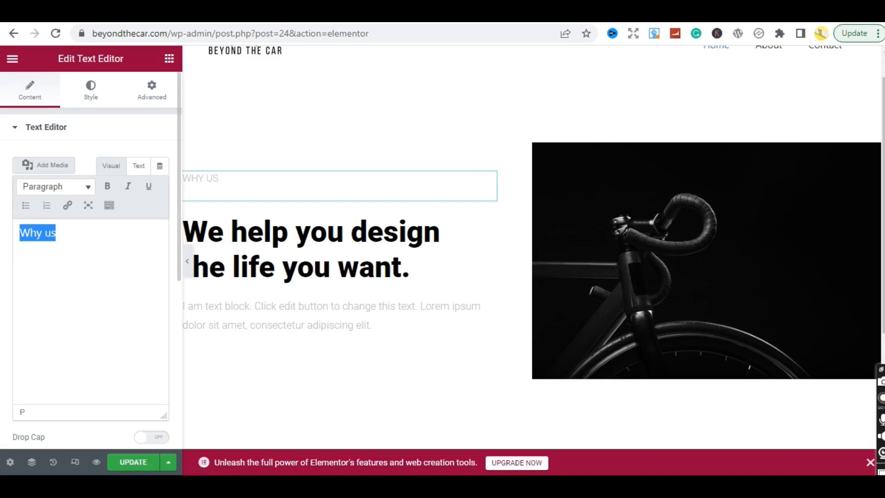
text(WELCOME)
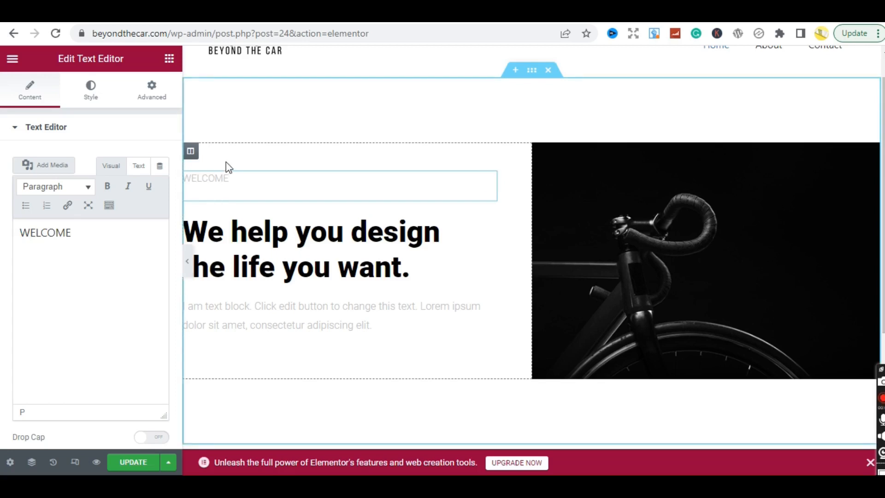
Set the font family of the WELCOME text to Roboto and check its text colour setting.
click(450, 239)
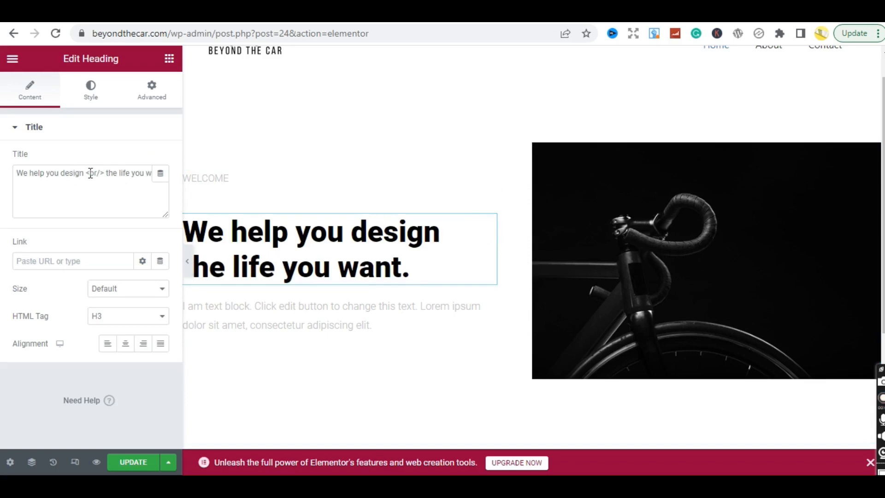
click(241, 200)
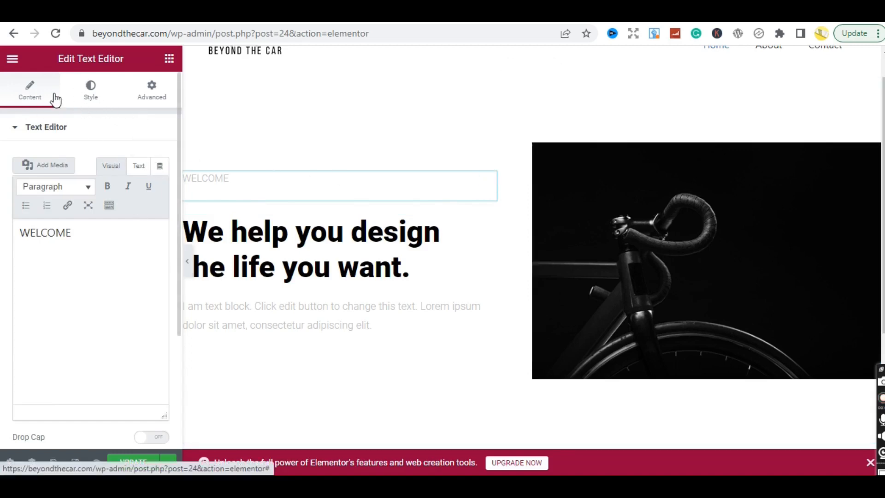
click(91, 101)
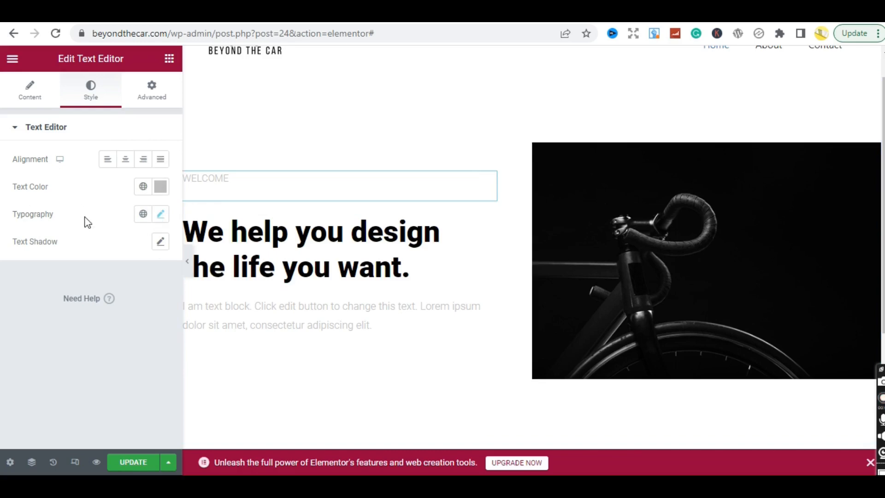
click(160, 216)
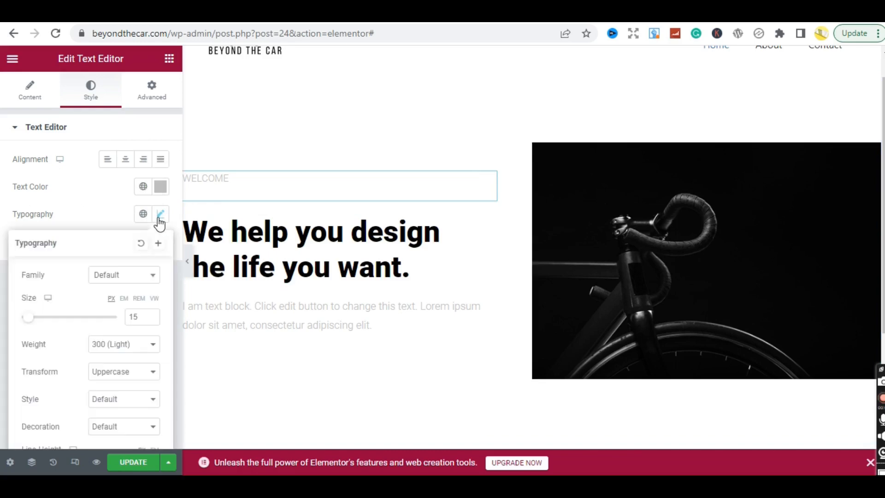
click(131, 277)
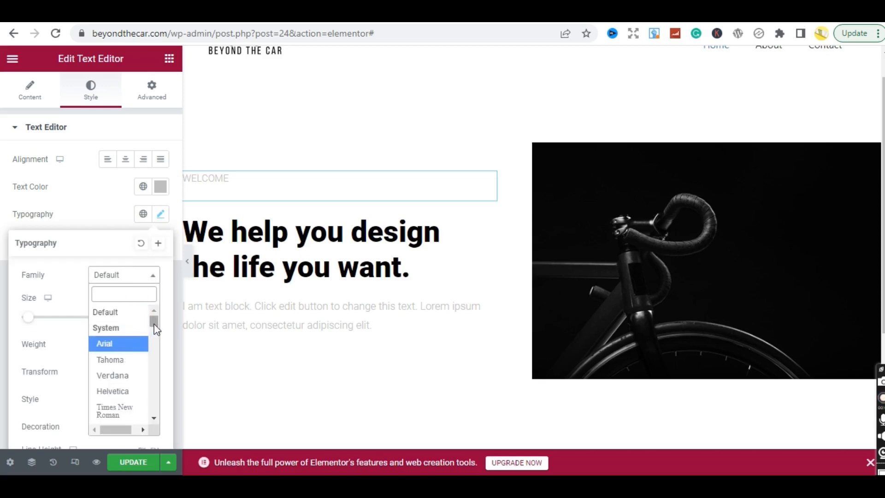
drag(154, 323, 153, 329)
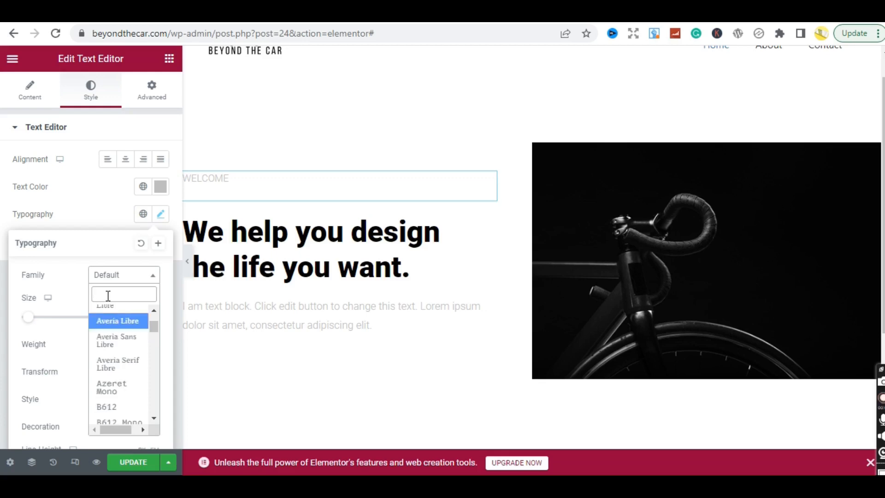
text(robo)
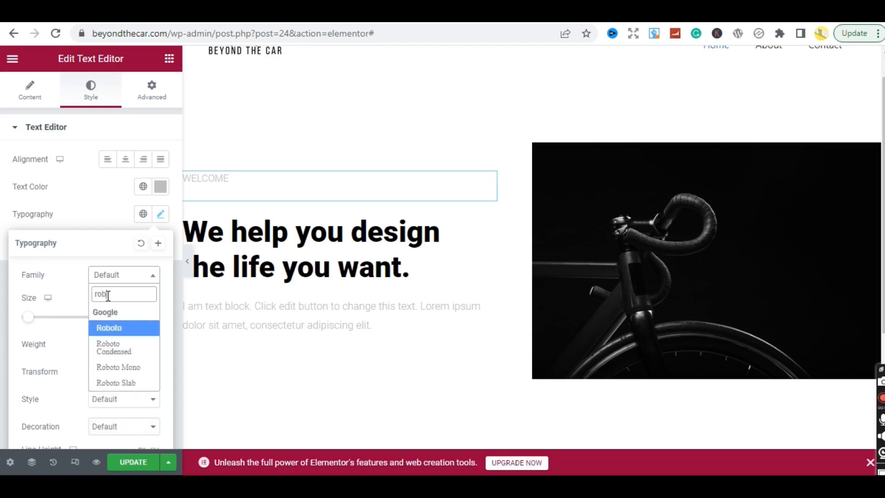
click(119, 330)
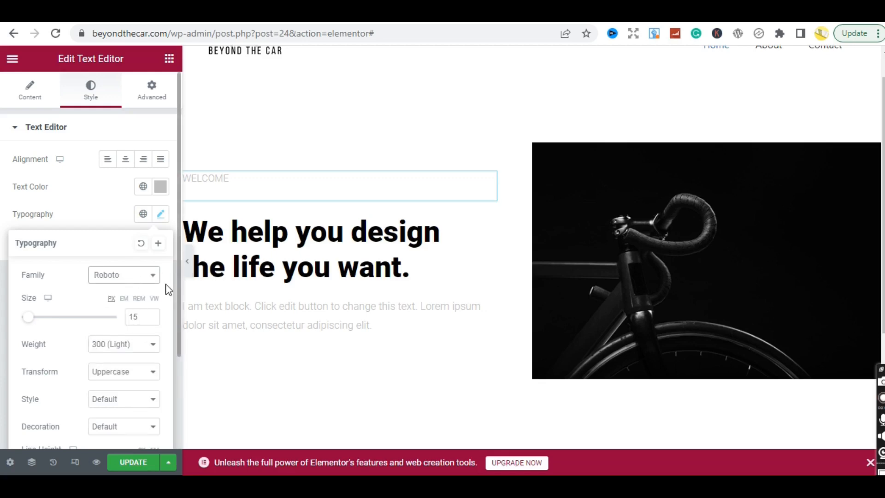
click(98, 224)
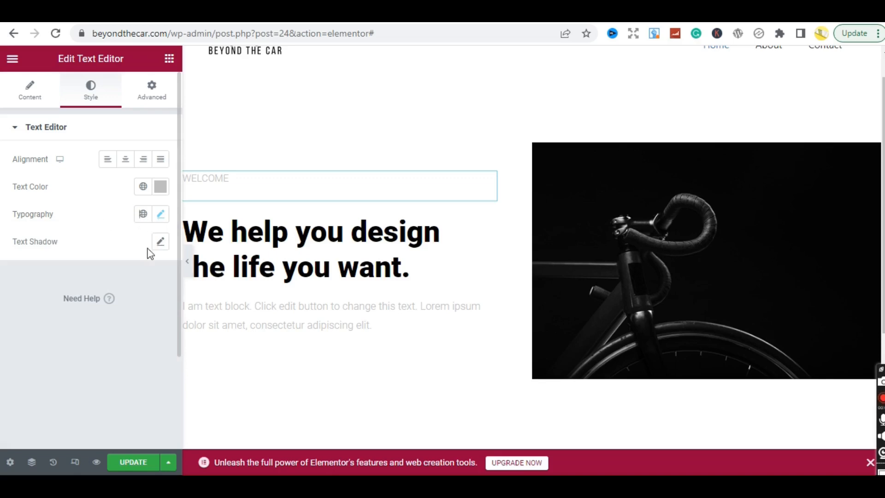
click(156, 195)
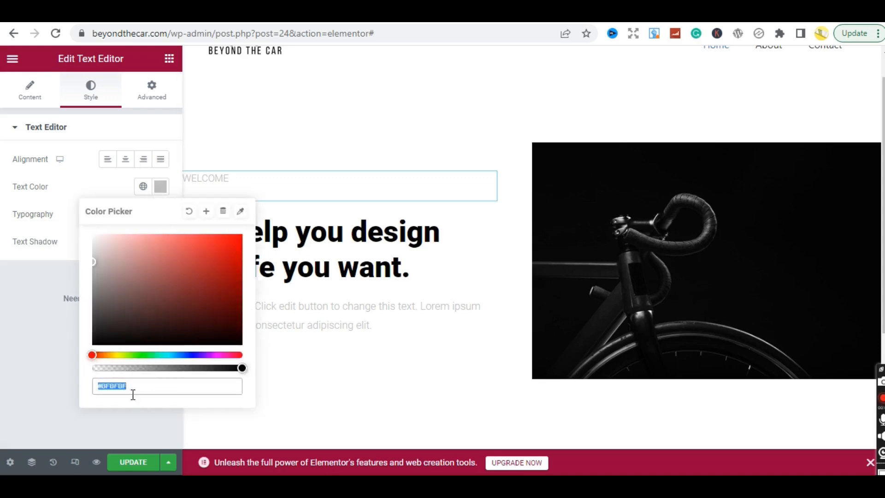
click(24, 279)
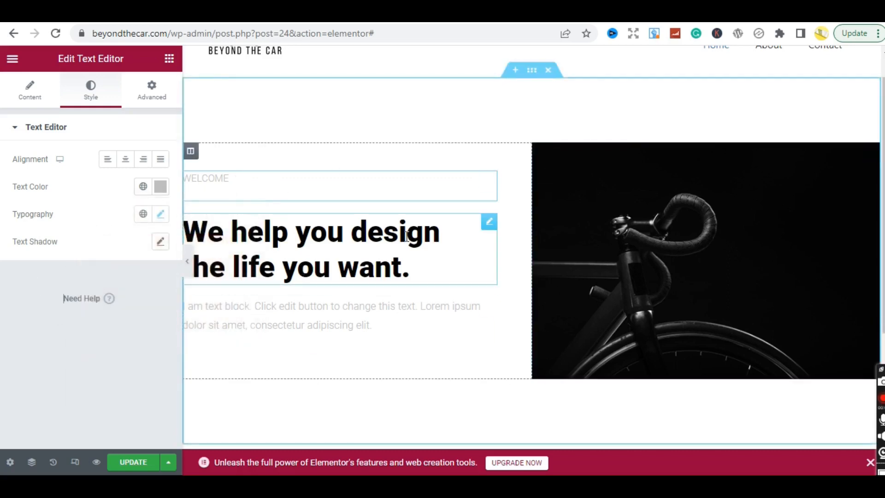
Try the Large and Small size presets on the "We help you design the life you want." heading, then restore Default.
click(490, 224)
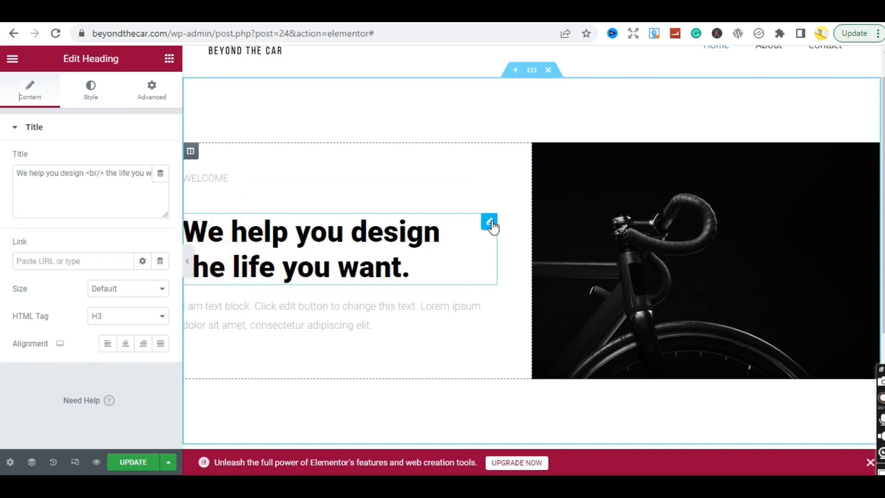
click(132, 297)
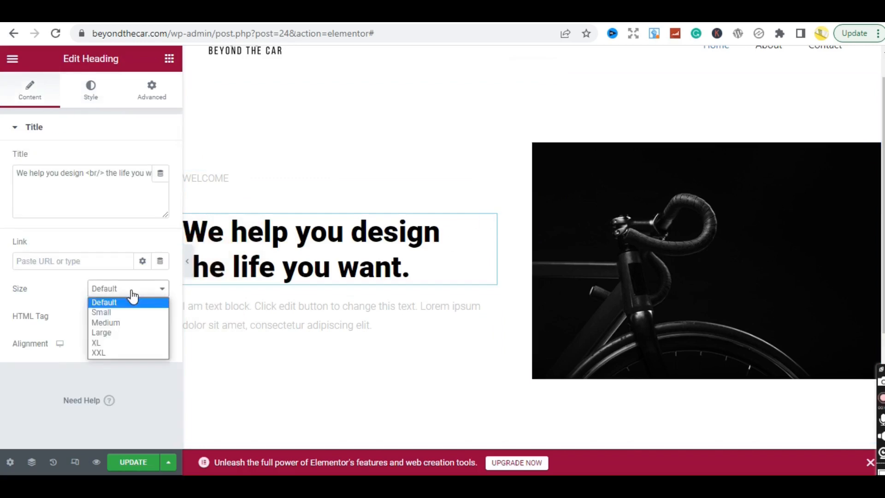
click(119, 332)
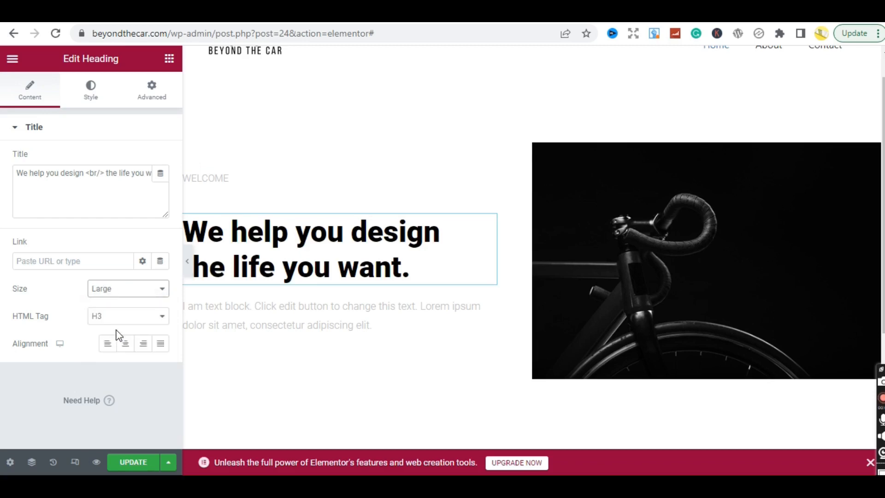
click(138, 297)
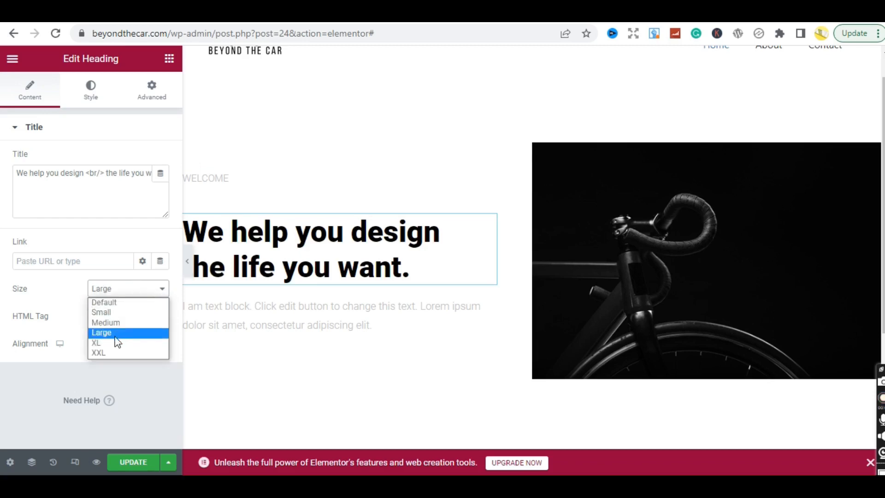
click(109, 314)
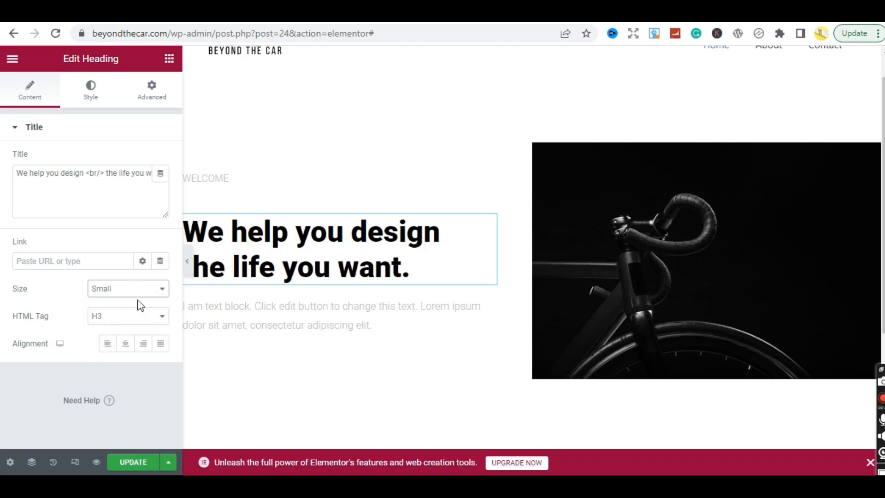
click(130, 293)
click(119, 303)
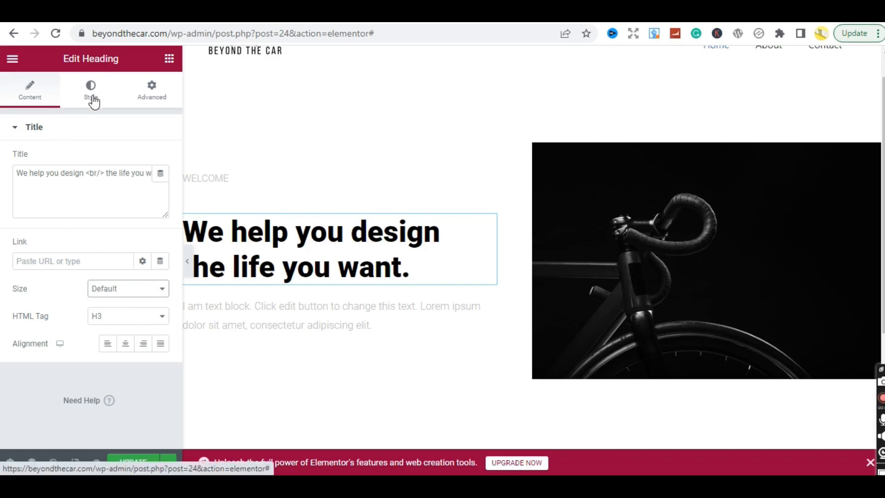
Try centre, right and justified alignment on the main heading, and settle on left alignment.
click(127, 348)
click(145, 352)
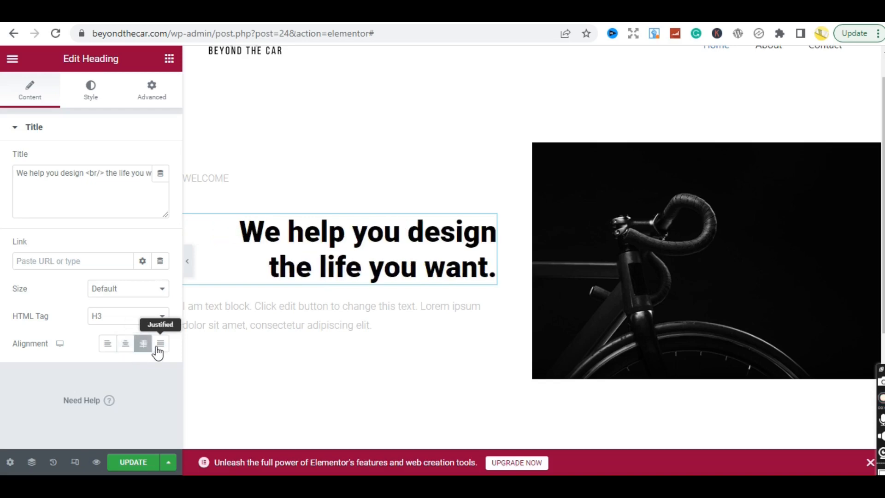
click(159, 354)
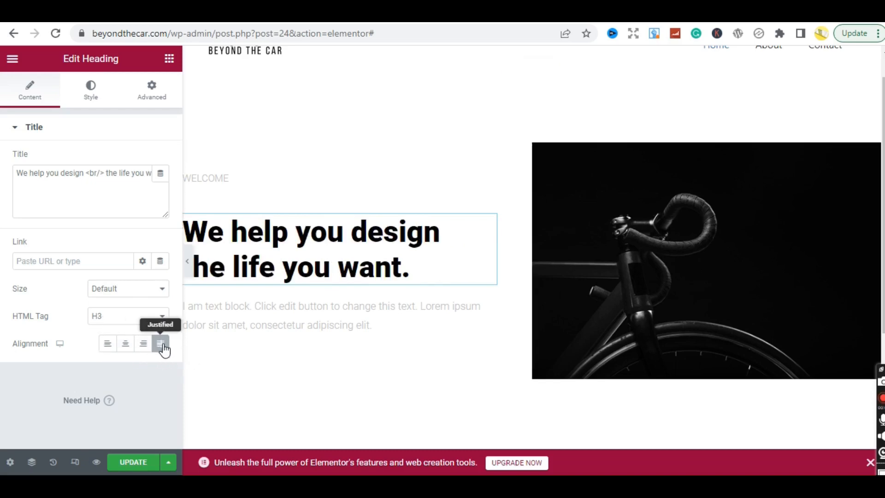
click(107, 347)
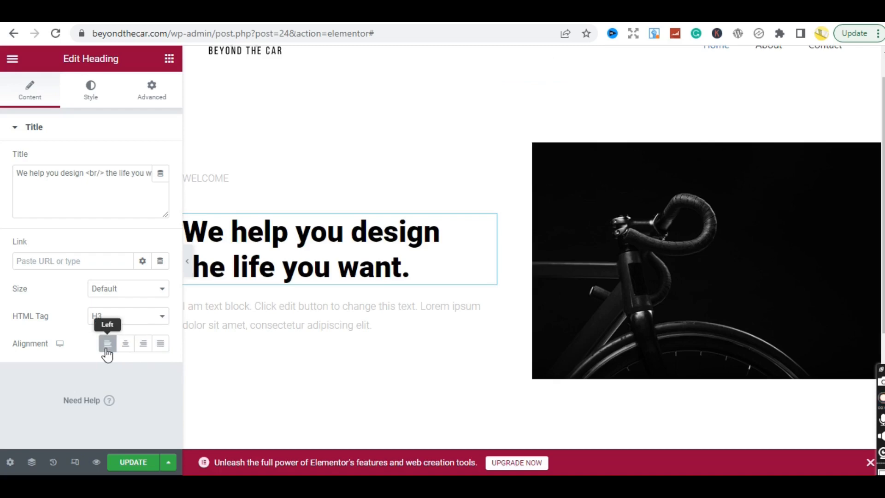
Check the main heading's text colour setting and set its font family to Poppins.
click(96, 103)
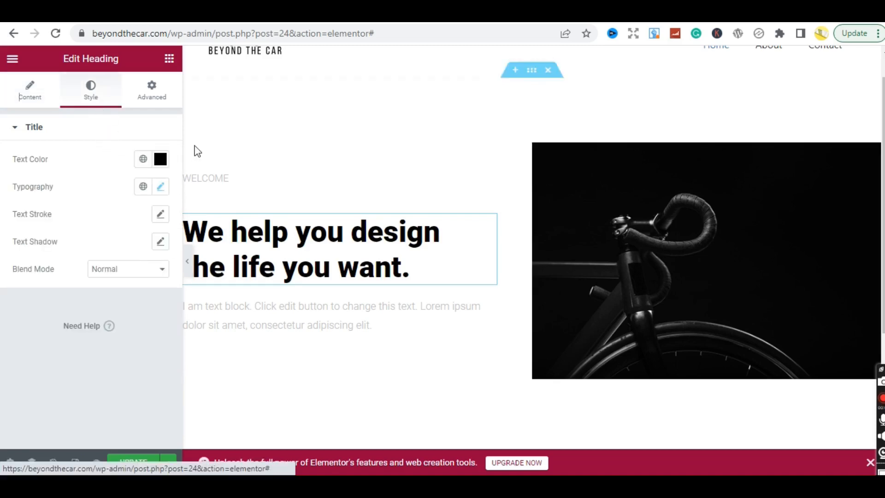
click(162, 161)
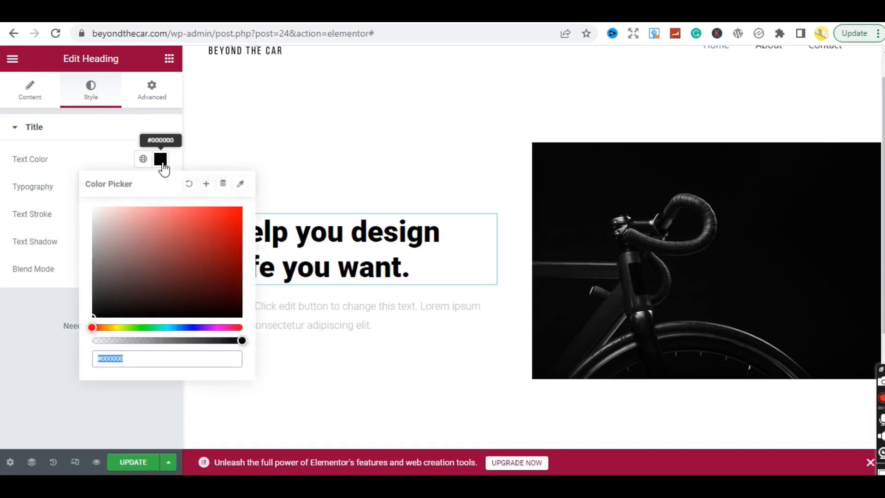
click(91, 137)
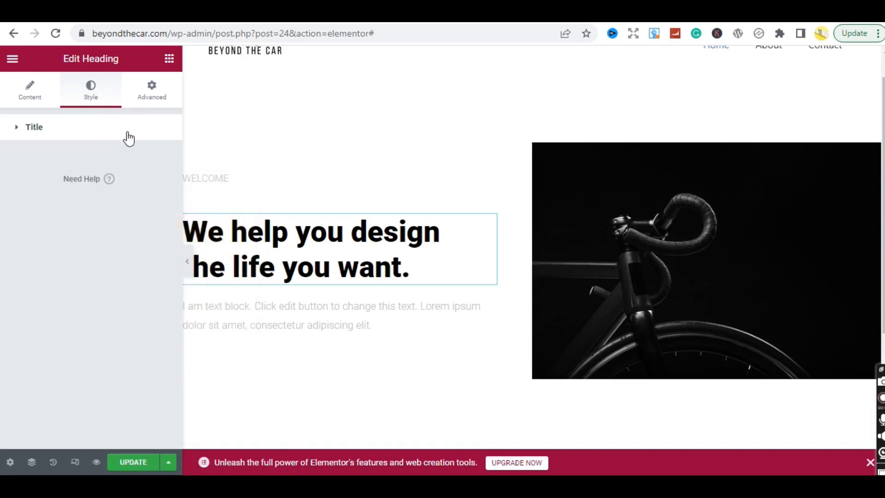
click(100, 135)
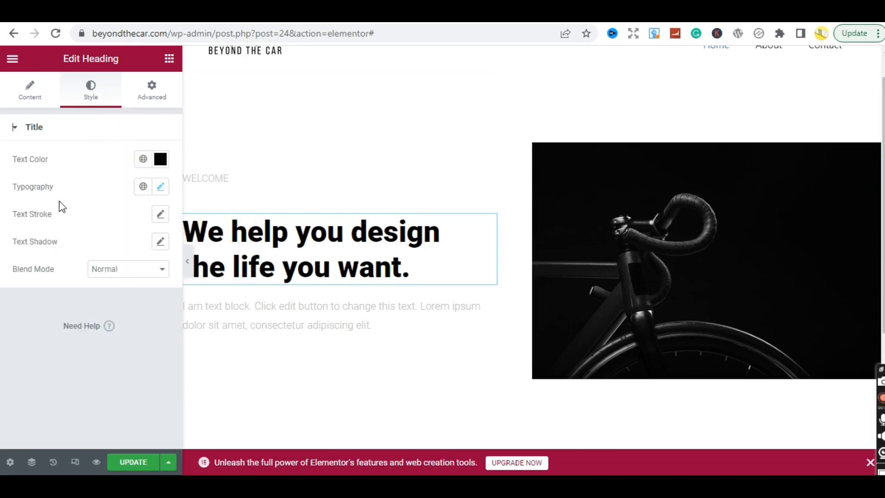
click(161, 187)
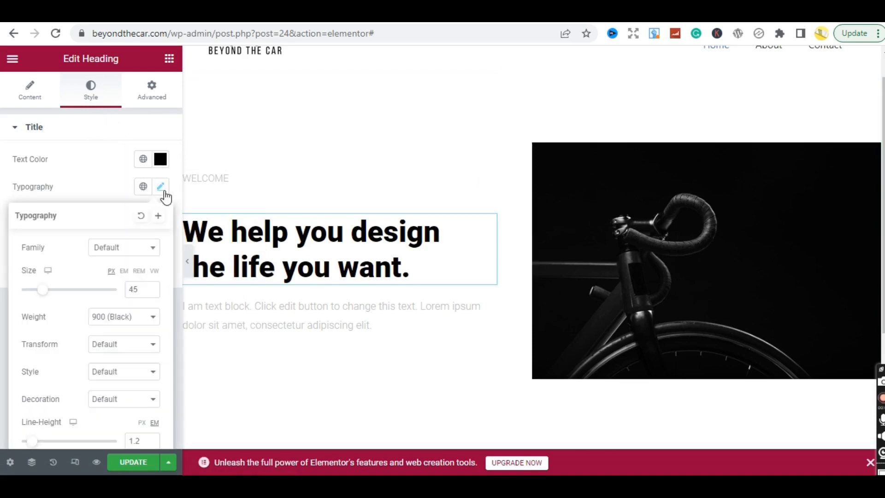
click(106, 250)
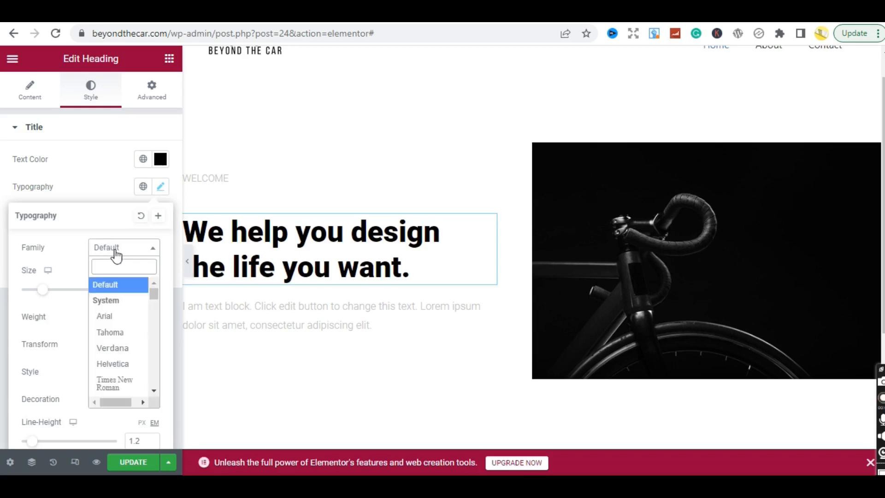
text(popp)
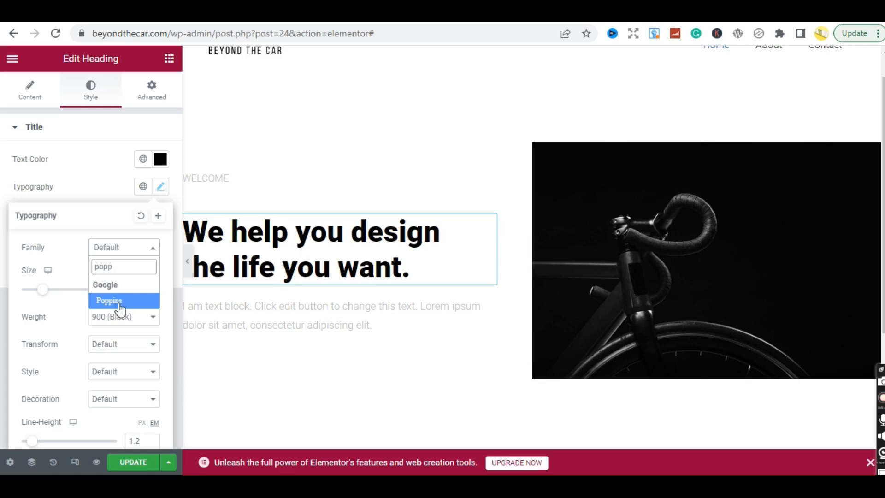
click(109, 301)
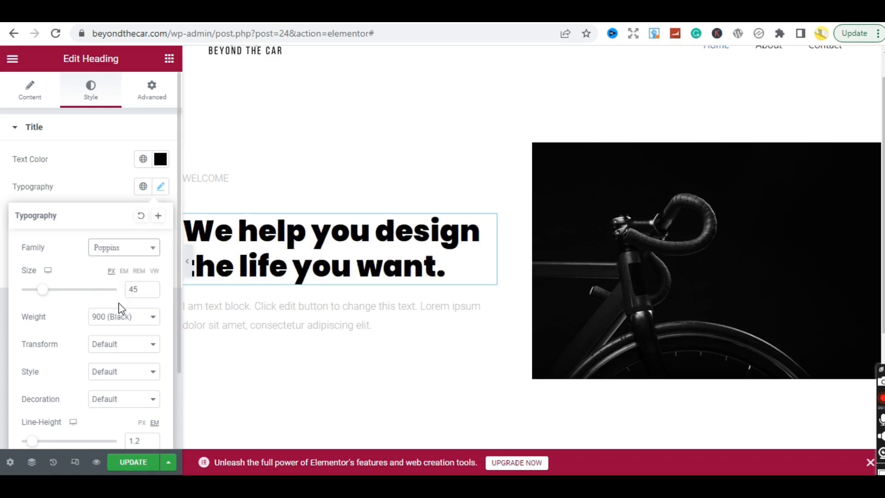
click(111, 198)
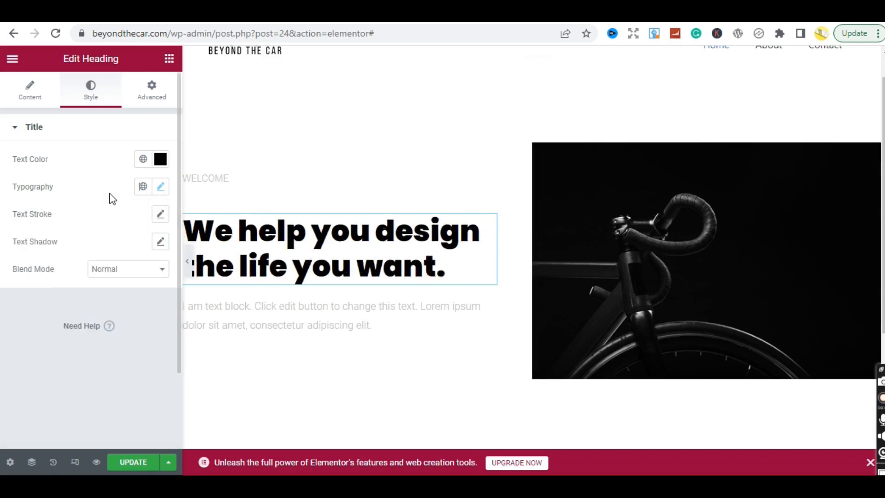
Try font weights 600 (Semi Bold) and 400 (Normal) on the text block below the main heading, then restore 300 (Light).
click(238, 319)
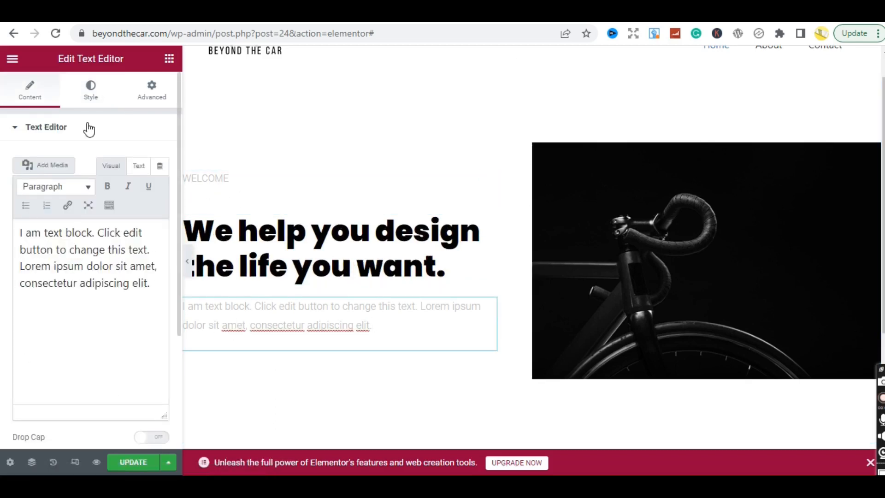
click(90, 99)
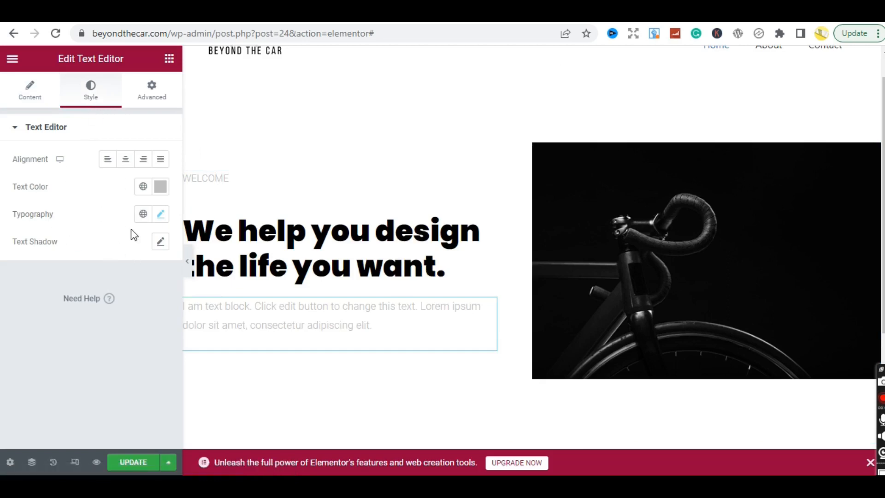
click(160, 216)
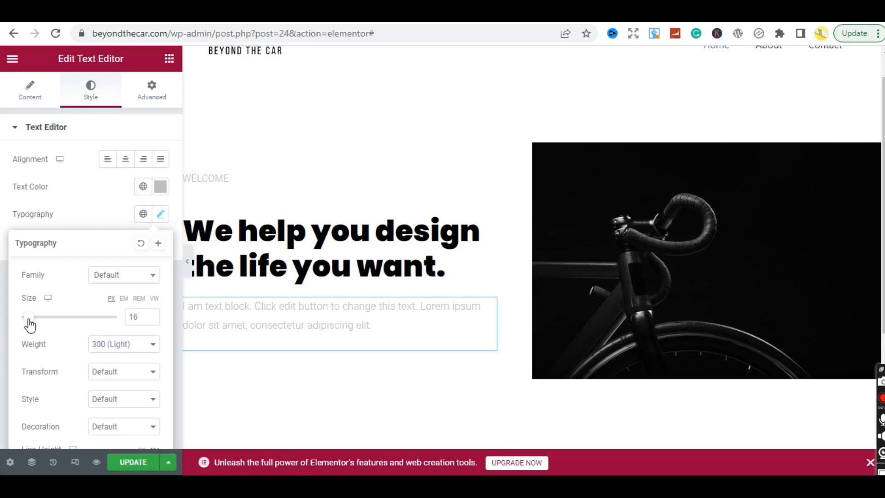
drag(30, 325, 29, 327)
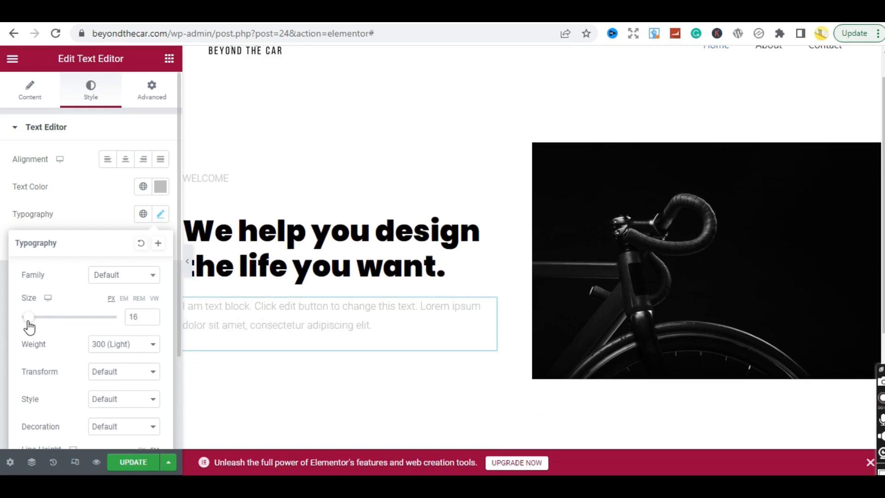
click(123, 351)
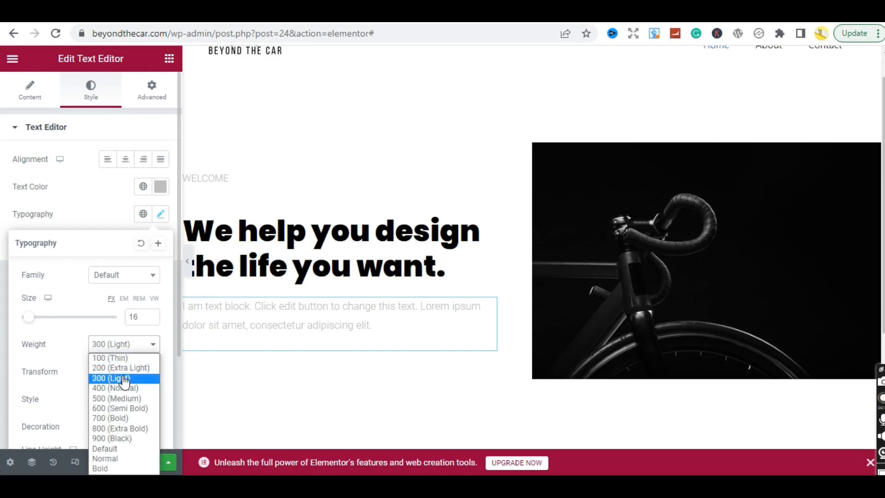
click(120, 408)
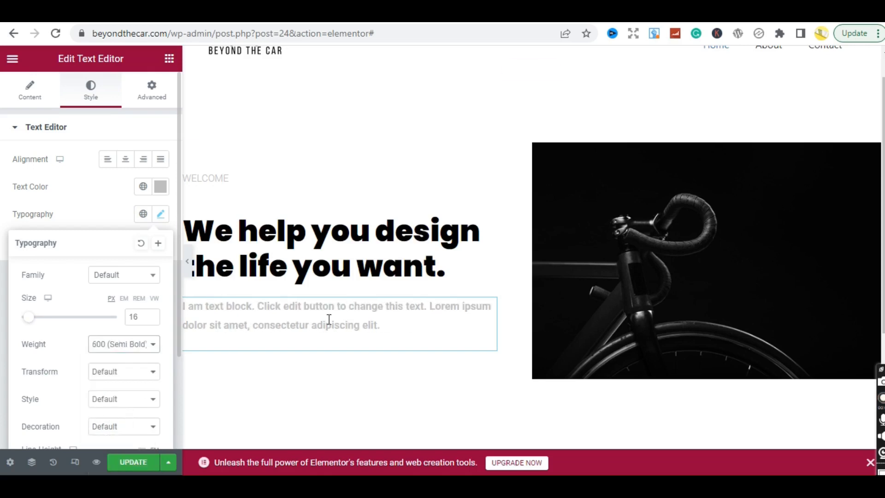
click(113, 351)
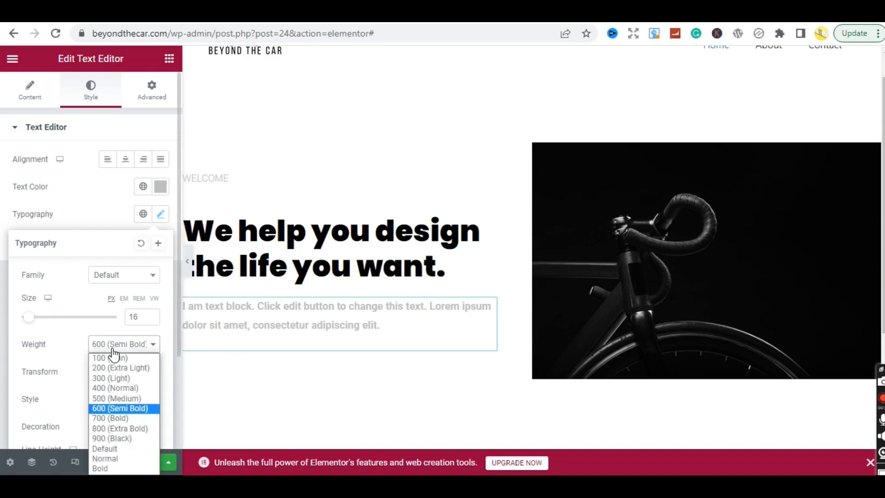
click(110, 388)
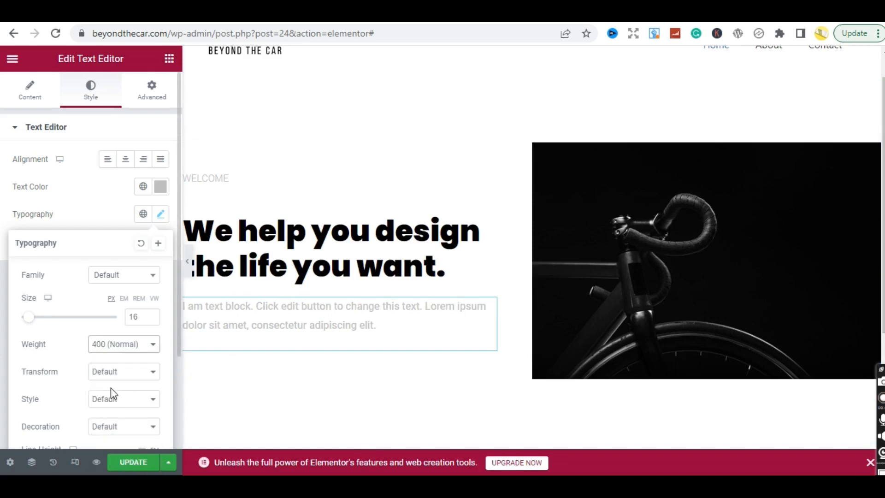
click(121, 344)
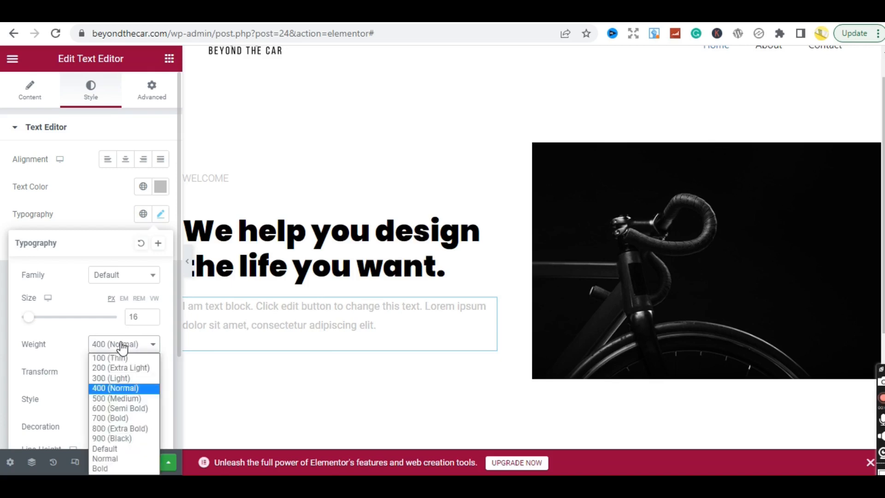
click(111, 378)
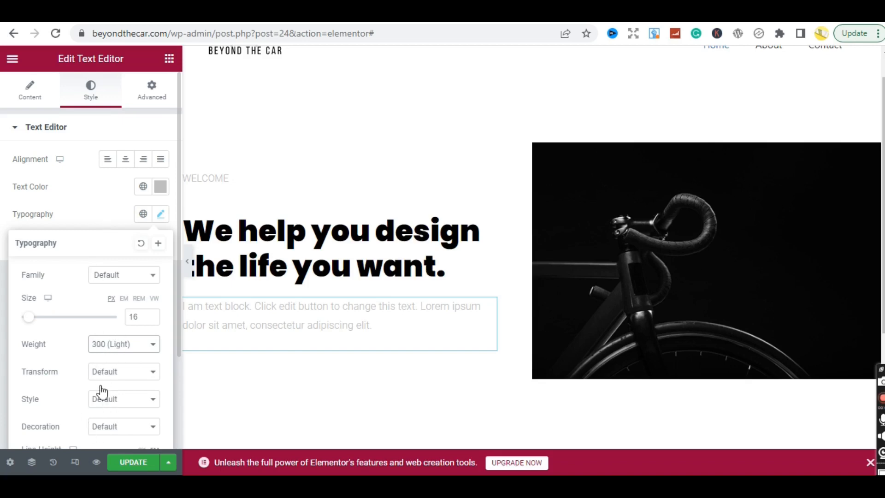
click(82, 201)
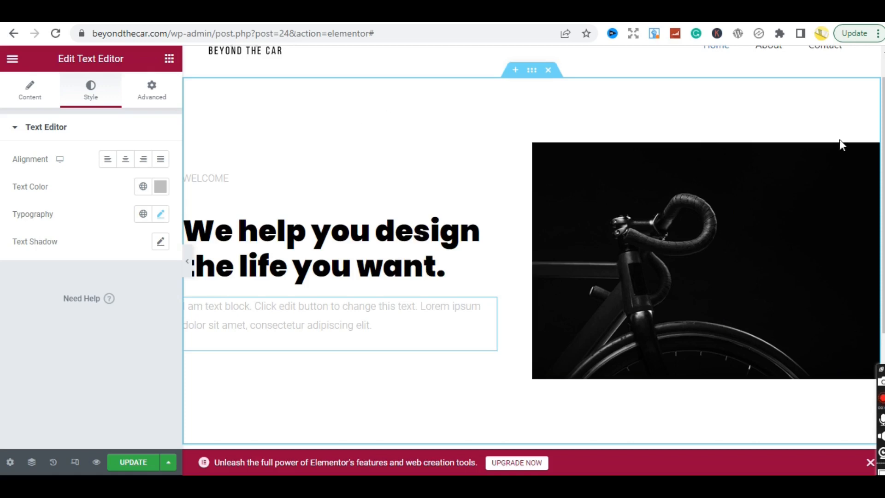
Open pexels.com in a new browser tab and search for "car" photos.
drag(884, 150, 883, 133)
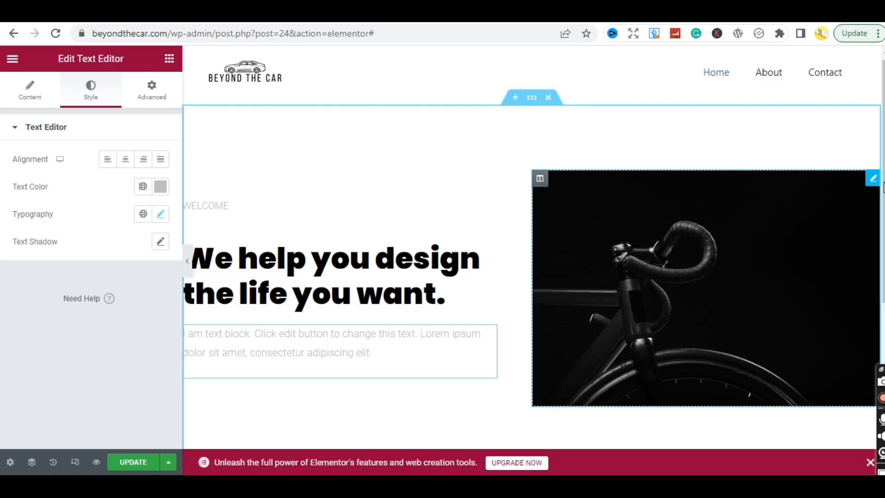
scroll(534, 233, down, 1)
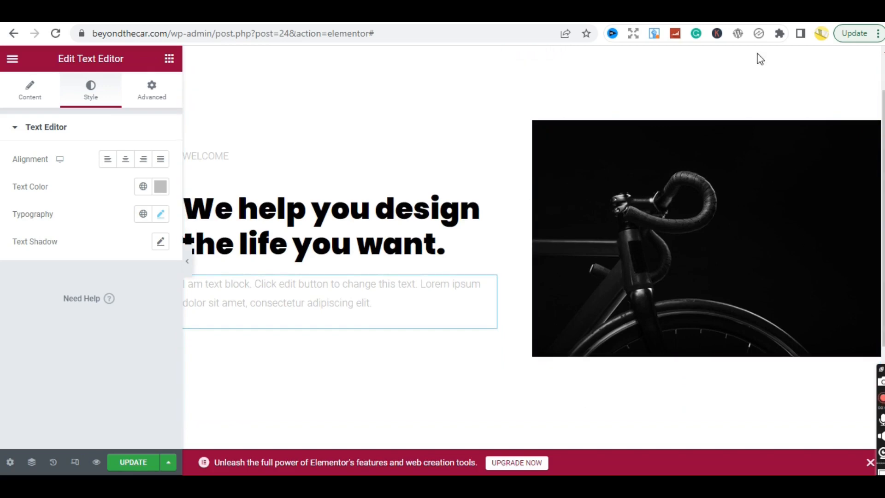
key(ctrl+t)
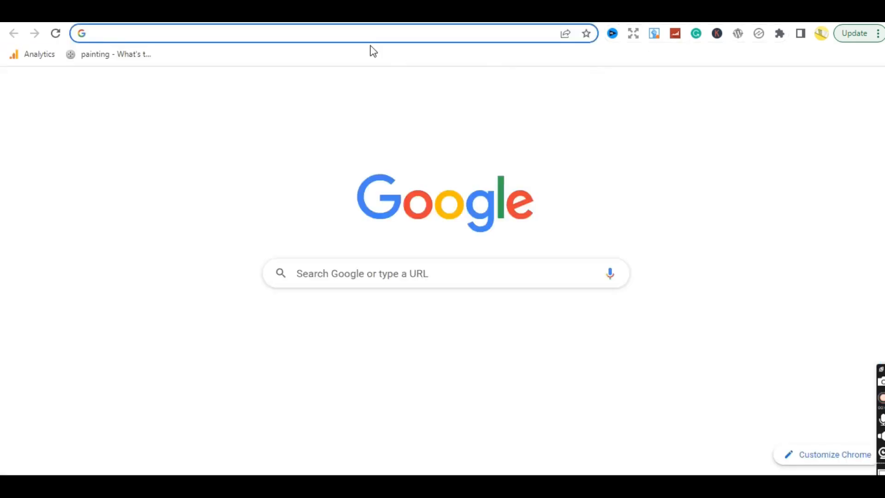
text(pexels.com)
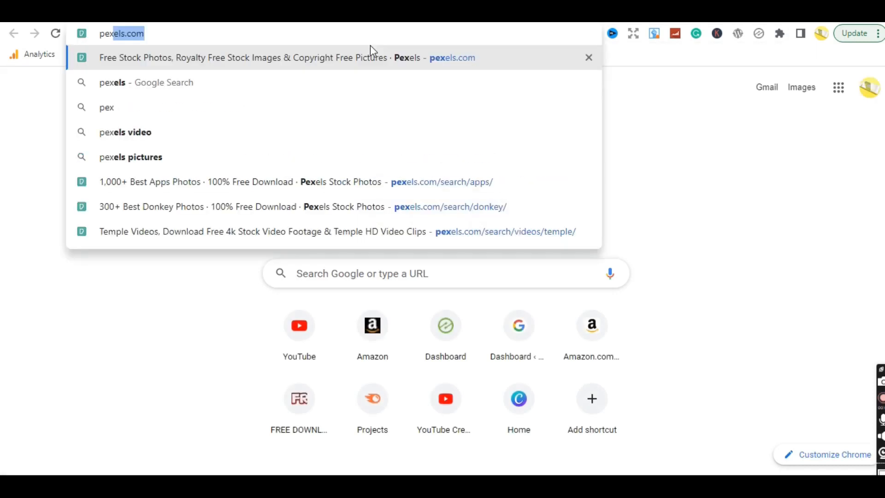
key(Return)
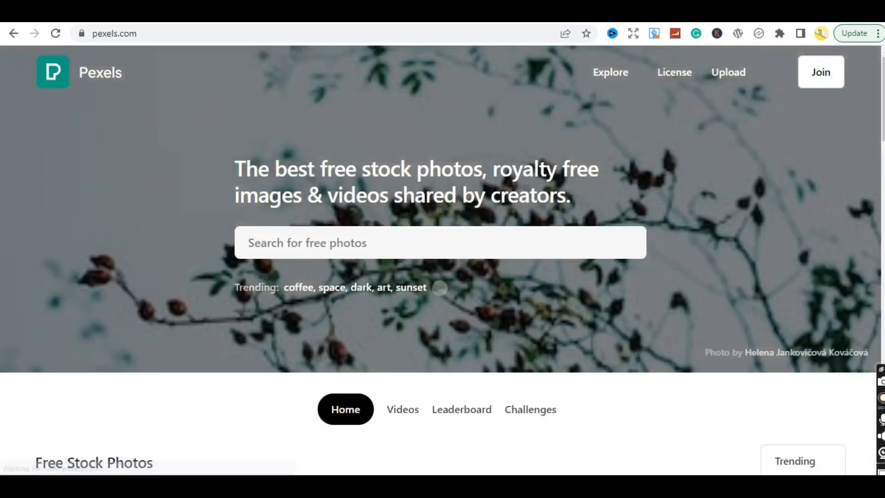
click(468, 239)
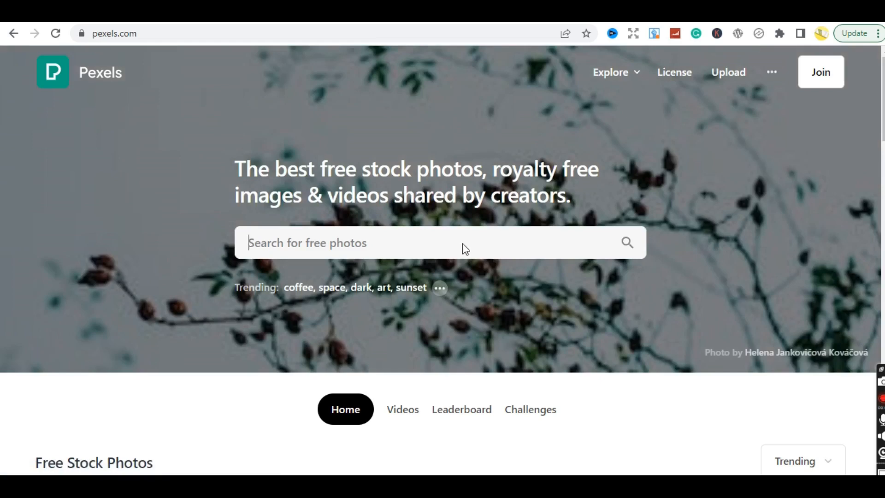
text(ca)
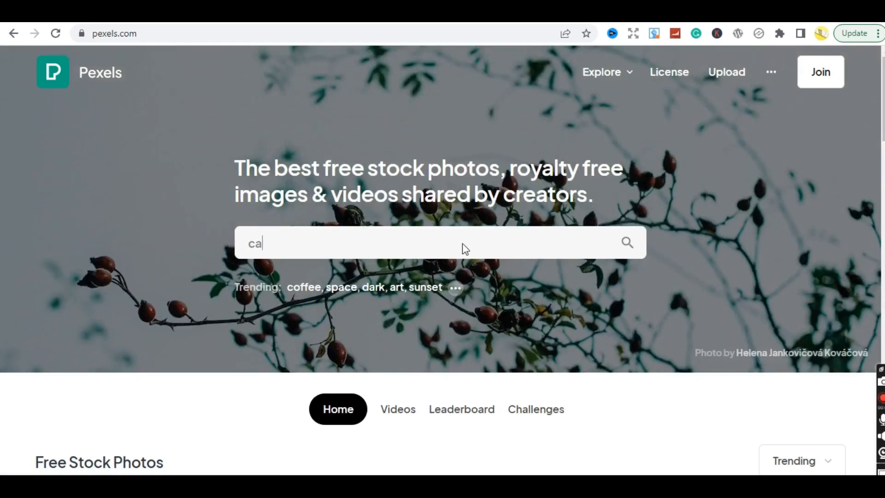
text(r)
key(Return)
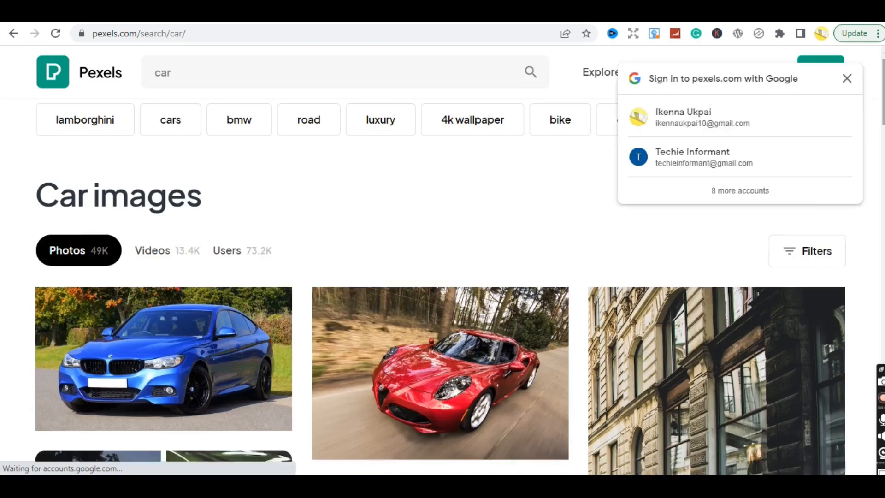
Dismiss the Google sign-in prompt and browse the car photo results for a suitable home page image.
scroll(440, 286, down, 4)
scroll(441, 285, up, 2)
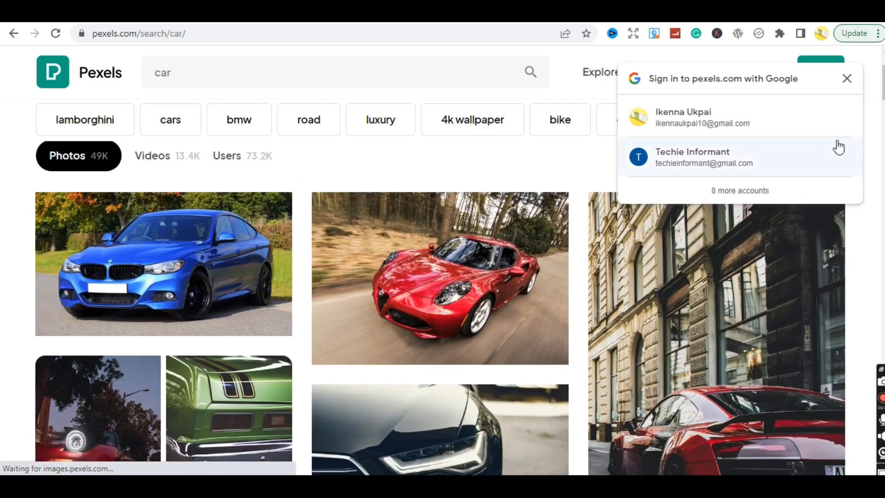
click(848, 79)
scroll(851, 92, down, 5)
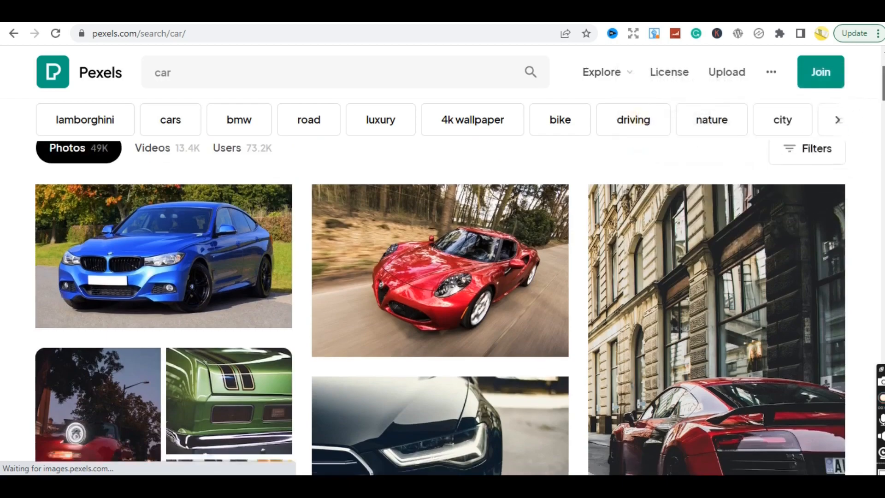
scroll(441, 286, down, 12)
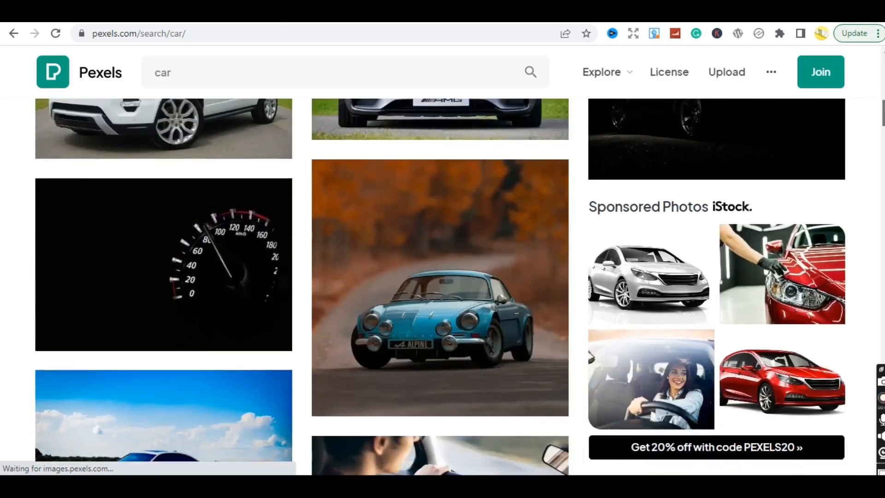
scroll(440, 286, down, 10)
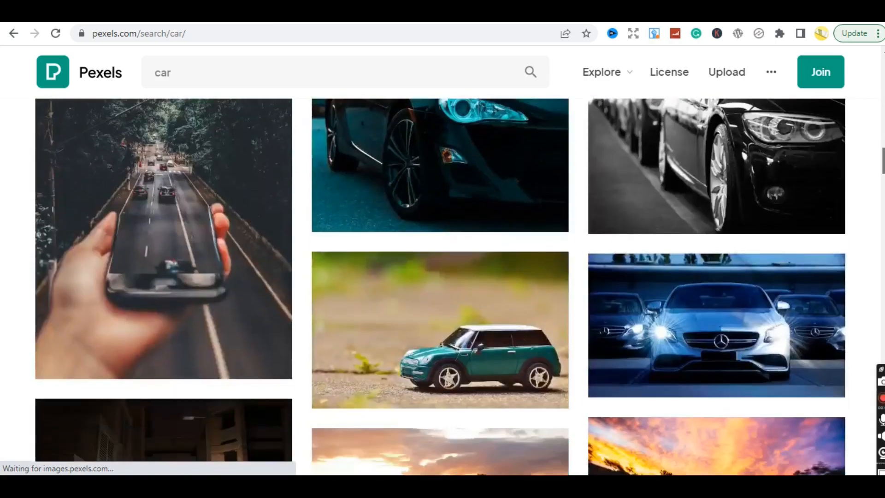
scroll(440, 286, up, 10)
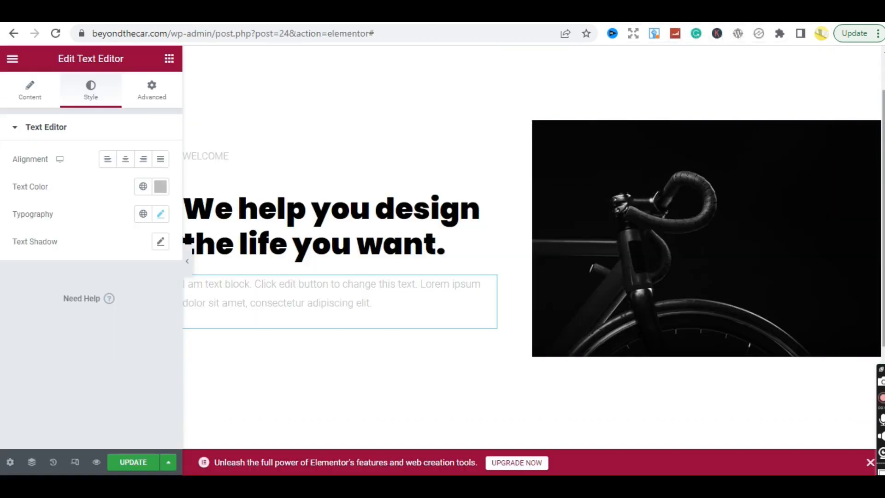
Check the bicycle image on the Elementor page, and return to Pexels to examine more car photos for a replacement.
drag(883, 141, 881, 89)
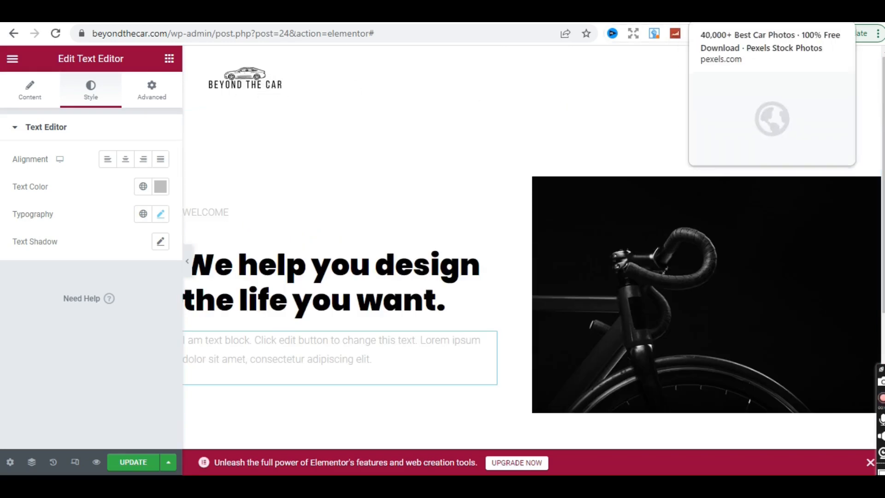
click(738, 11)
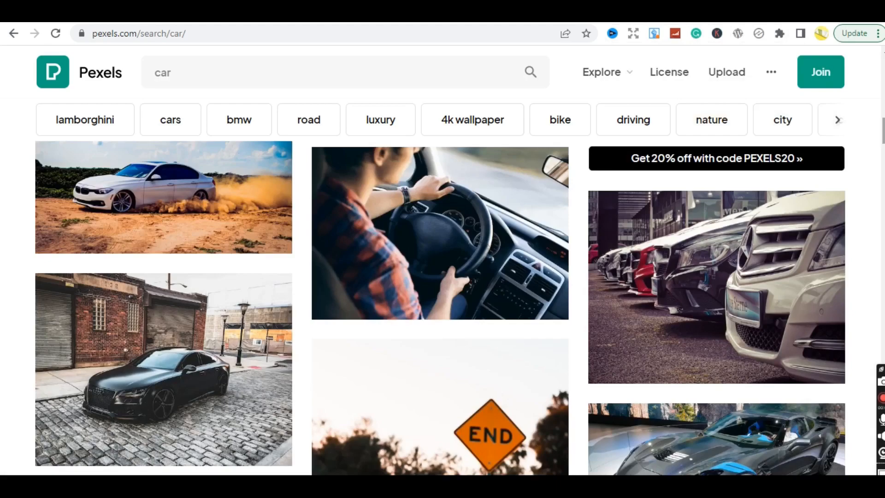
scroll(440, 285, down, 5)
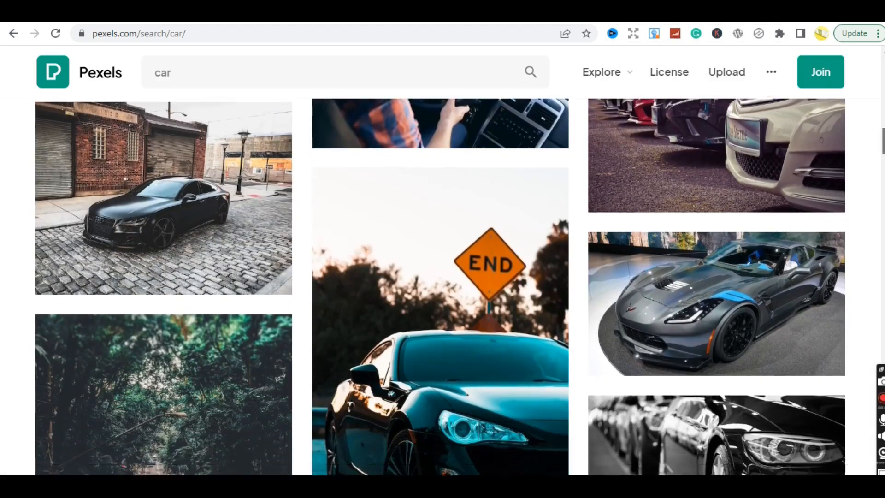
scroll(441, 286, down, 15)
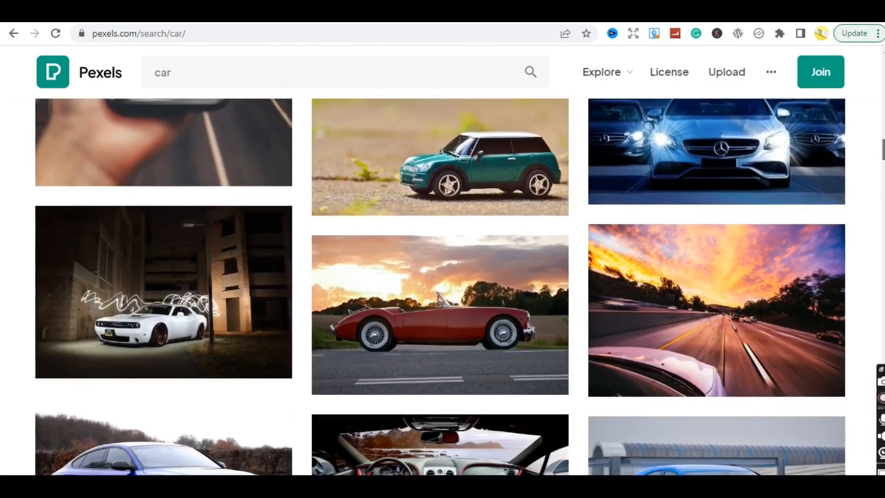
scroll(440, 286, down, 15)
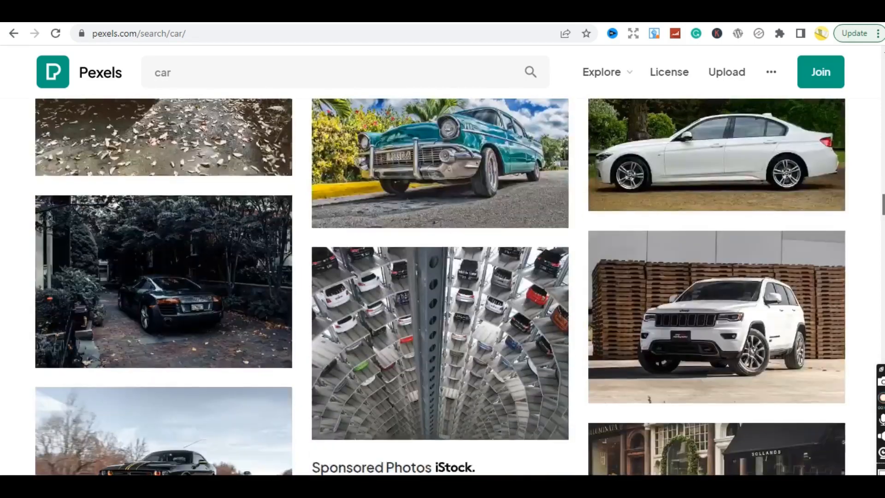
scroll(441, 286, down, 10)
scroll(440, 285, up, 3)
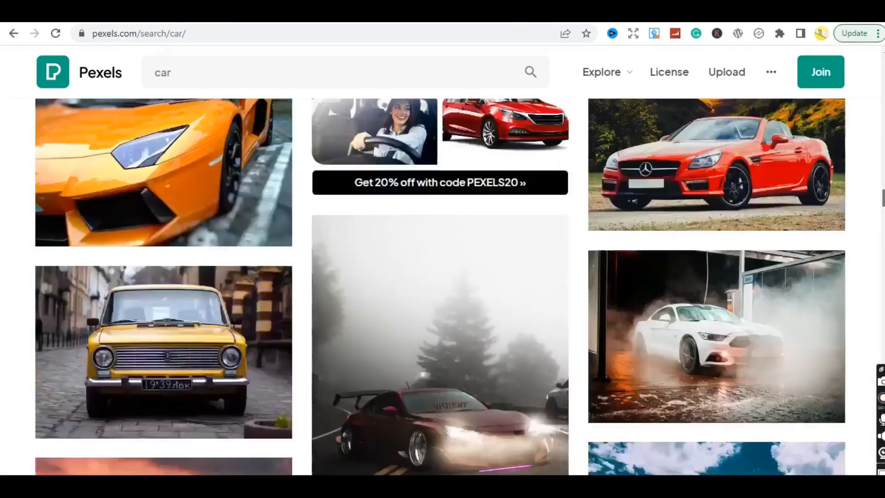
scroll(440, 286, down, 10)
scroll(441, 286, up, 10)
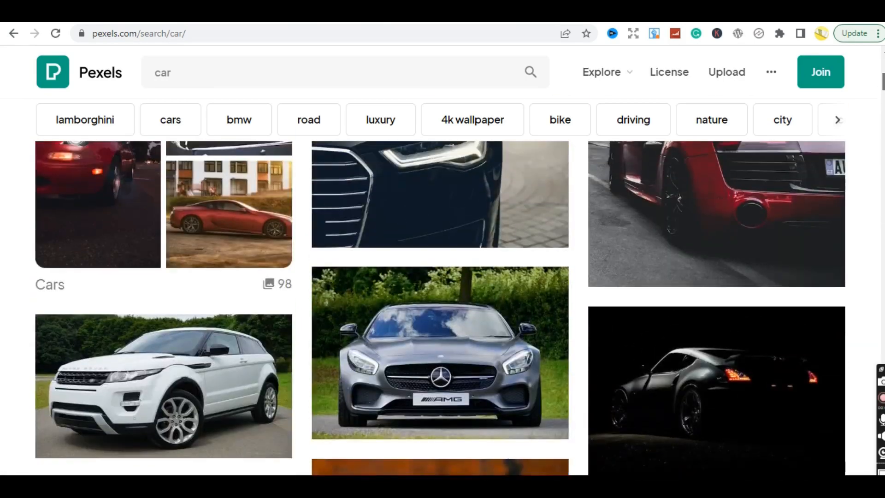
scroll(460, 417, up, 8)
scroll(460, 416, down, 4)
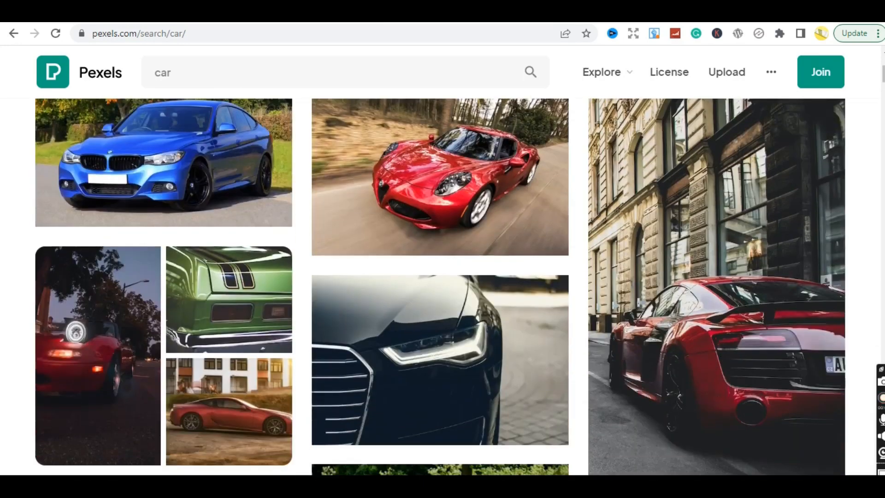
Open the photo page of the black car close-up showing its grille and headlight.
click(460, 417)
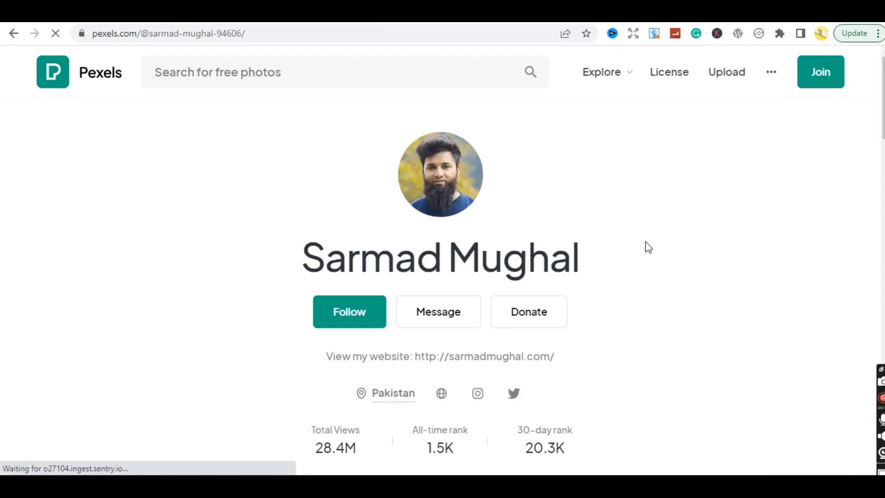
click(12, 33)
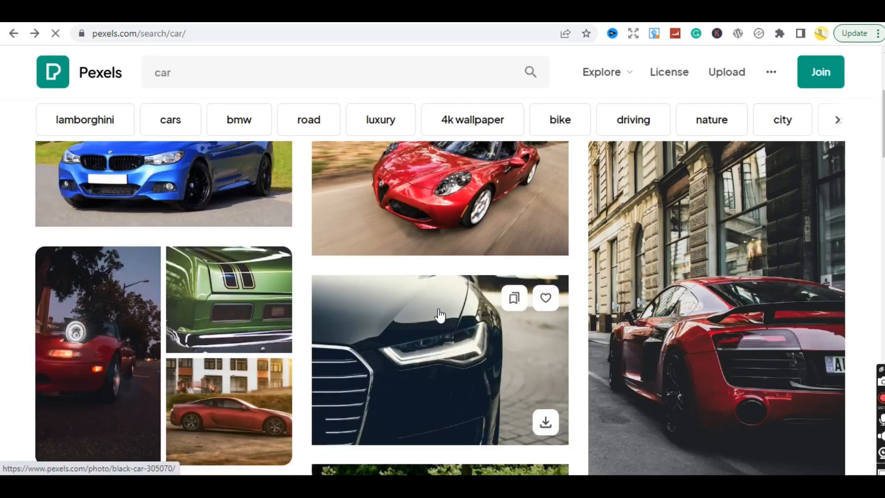
click(439, 313)
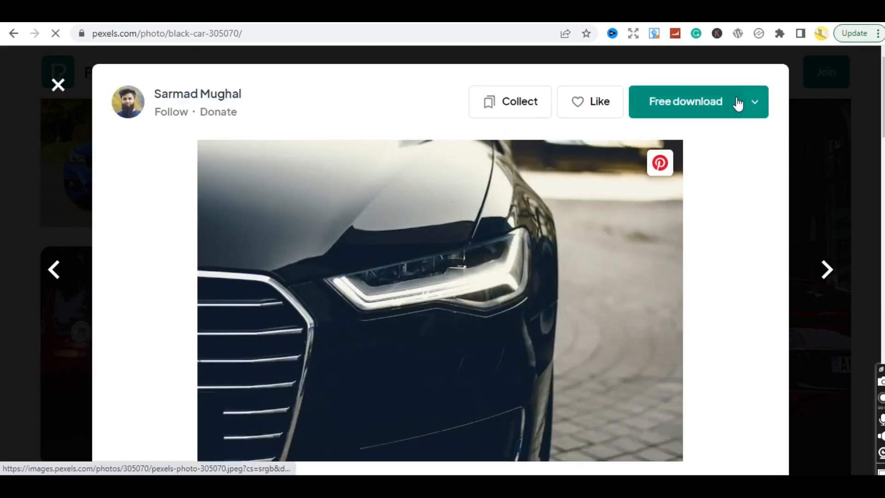
Download the black car photo in the Small 640×424 size.
click(759, 112)
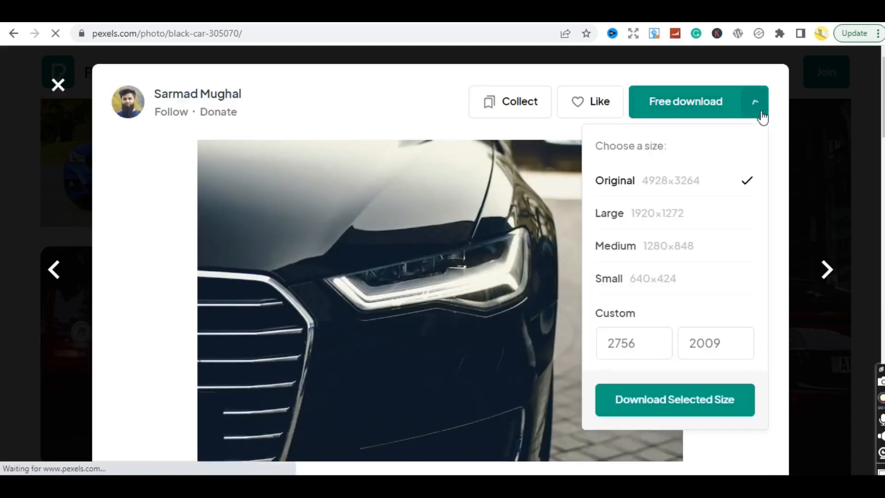
click(618, 283)
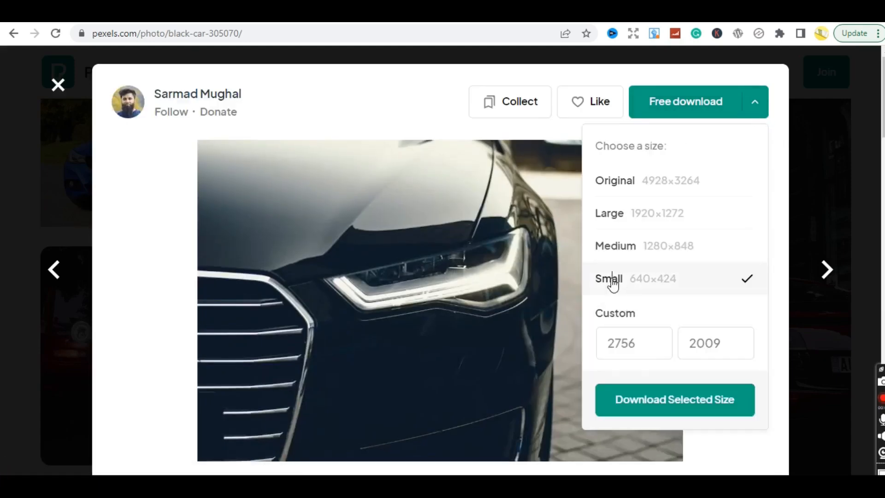
click(672, 401)
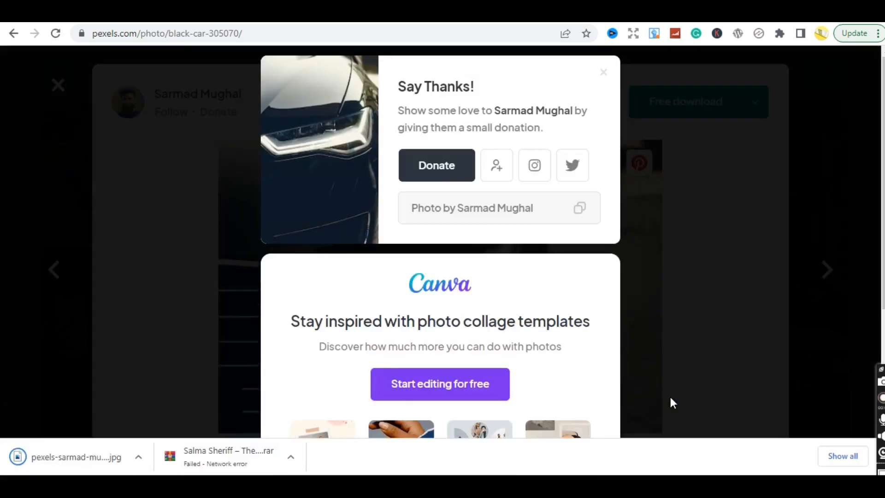
Cancel the RAR archive download and clear away the donation pop-up and the browser's download bar.
click(291, 461)
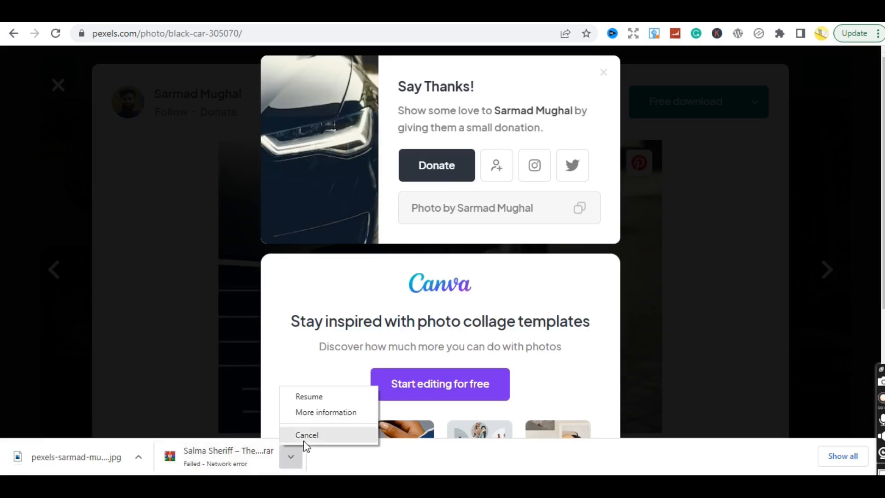
click(307, 435)
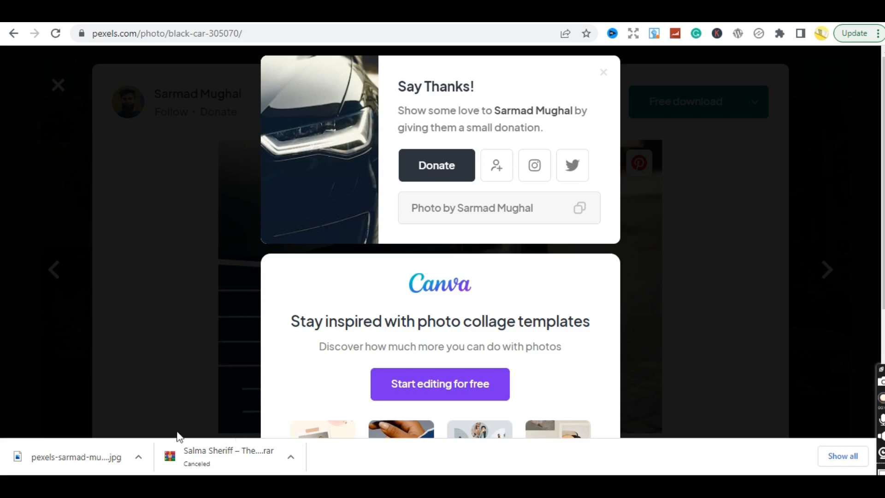
click(603, 72)
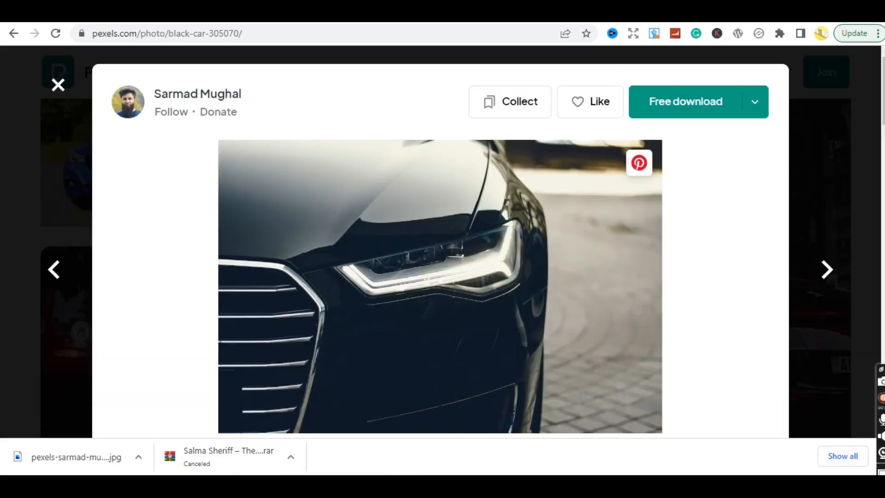
drag(881, 368, 882, 287)
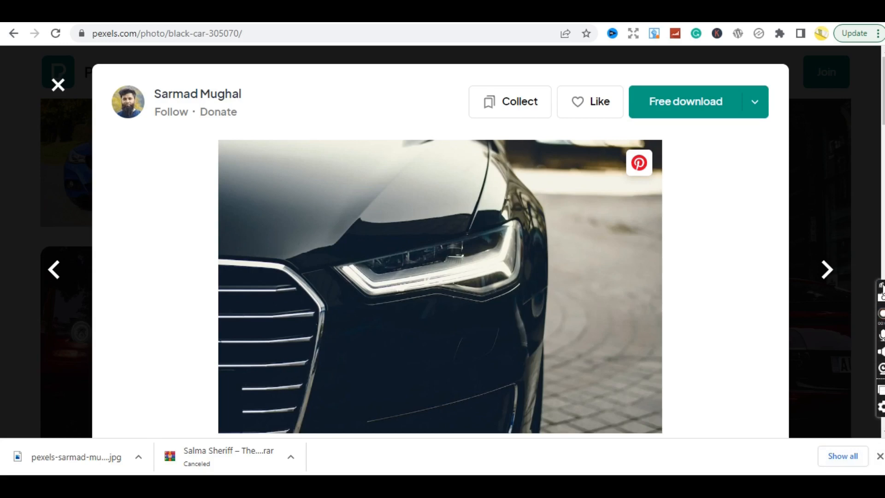
click(880, 456)
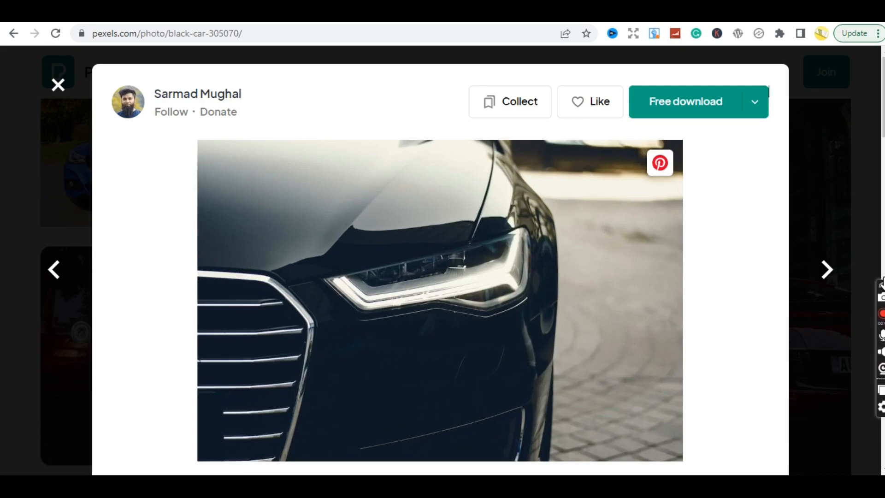
drag(882, 283, 881, 360)
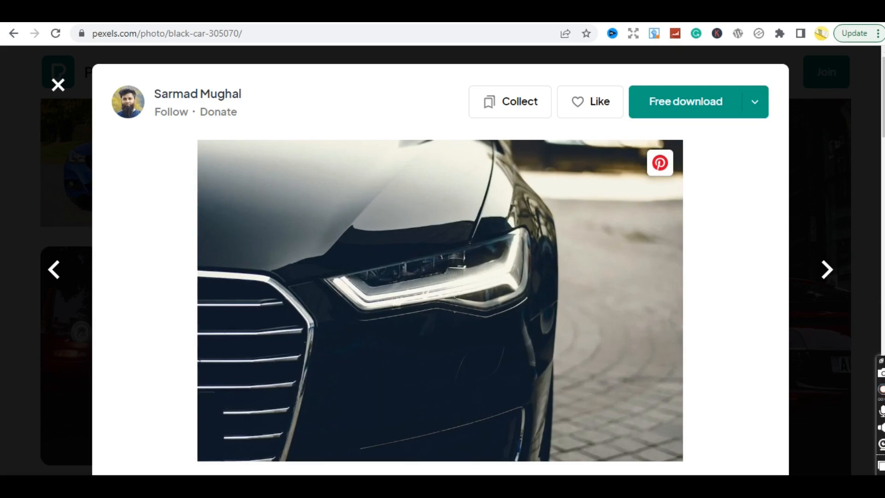
Go to pixabay.com and search its images for "car".
scroll(768, 92, down, 8)
scroll(768, 92, up, 8)
click(362, 31)
text(pix)
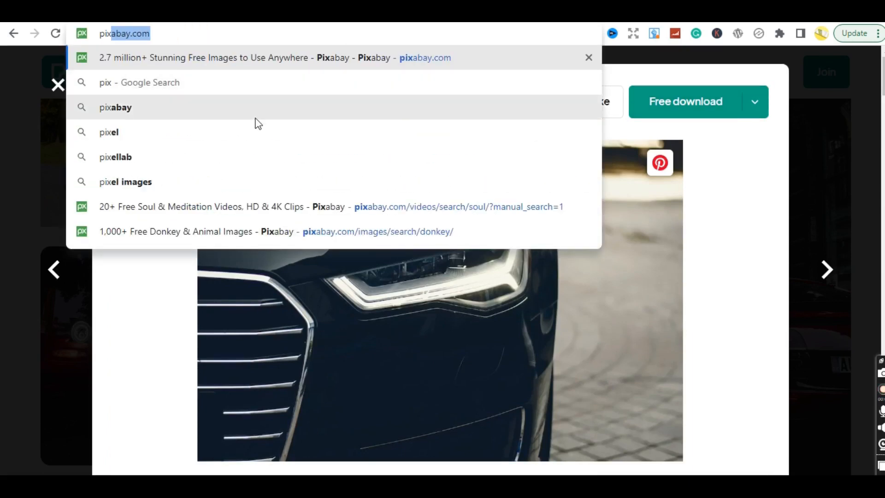
click(377, 68)
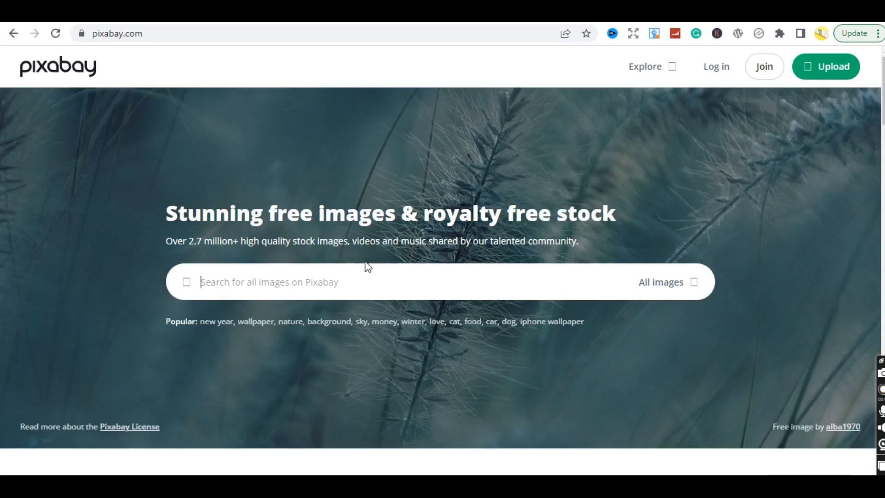
click(364, 287)
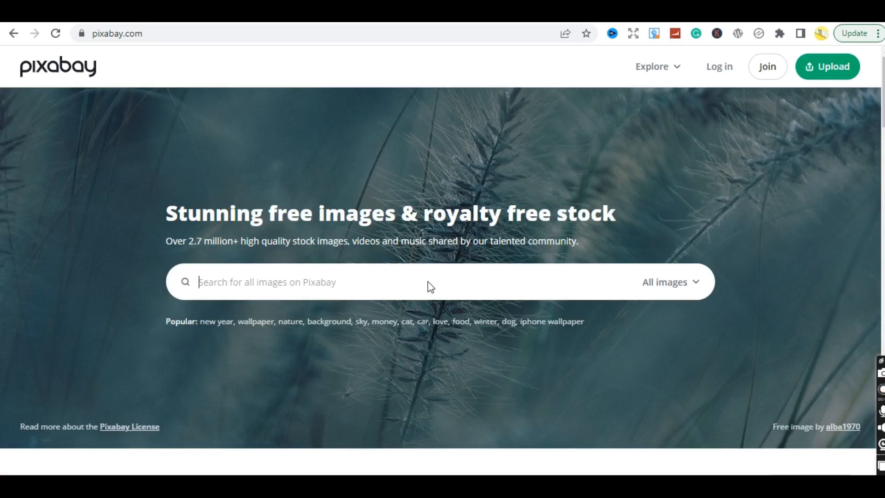
text(car)
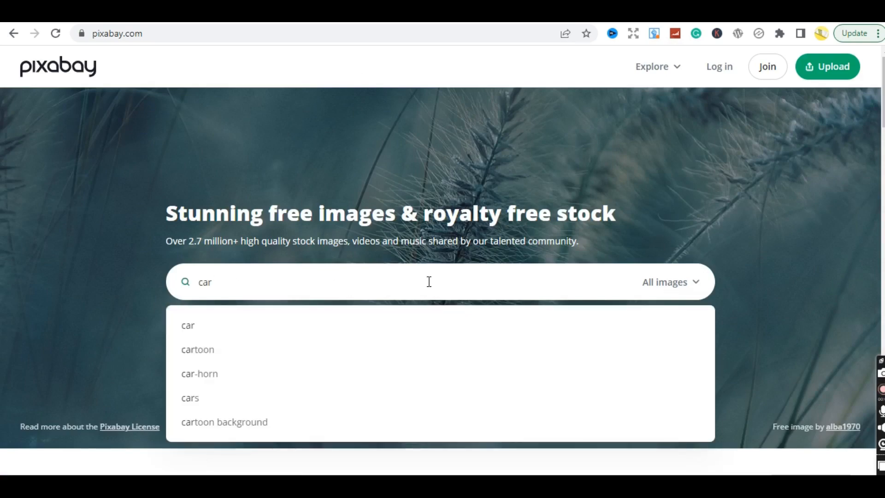
key(Return)
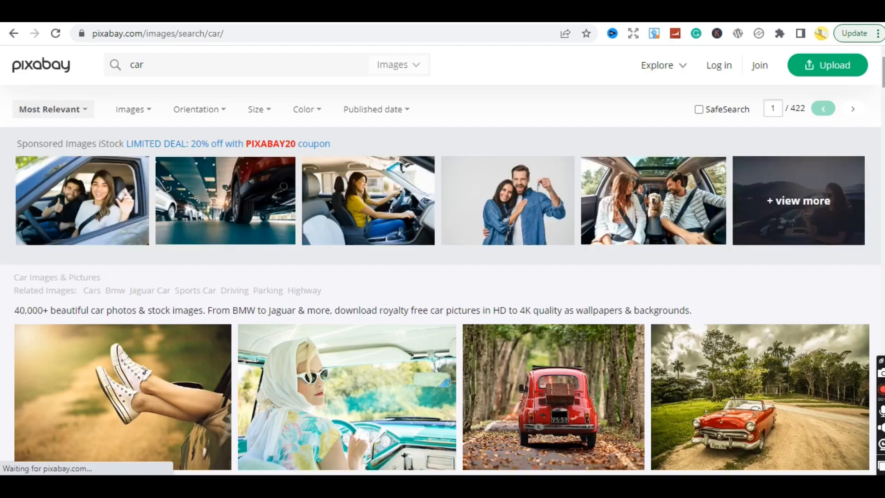
Skim the car image results and filter them to vector graphics.
scroll(799, 200, down, 5)
scroll(799, 201, down, 4)
scroll(799, 200, up, 1)
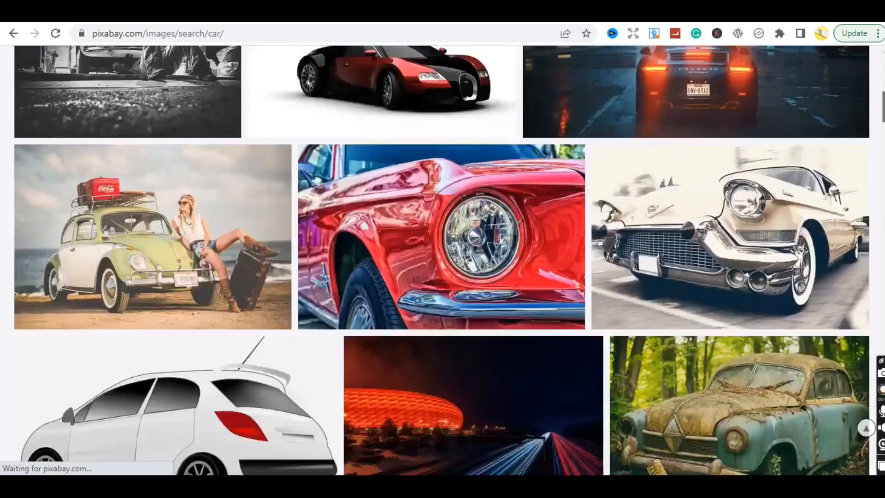
scroll(798, 201, up, 8)
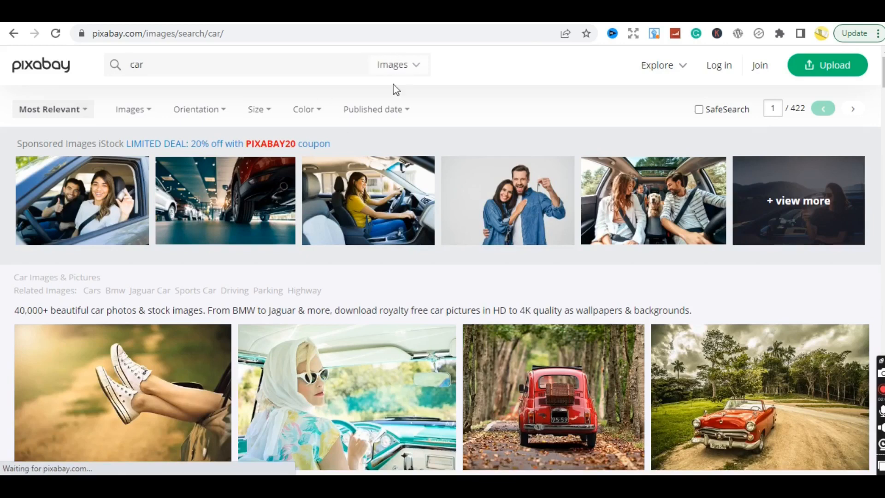
click(143, 118)
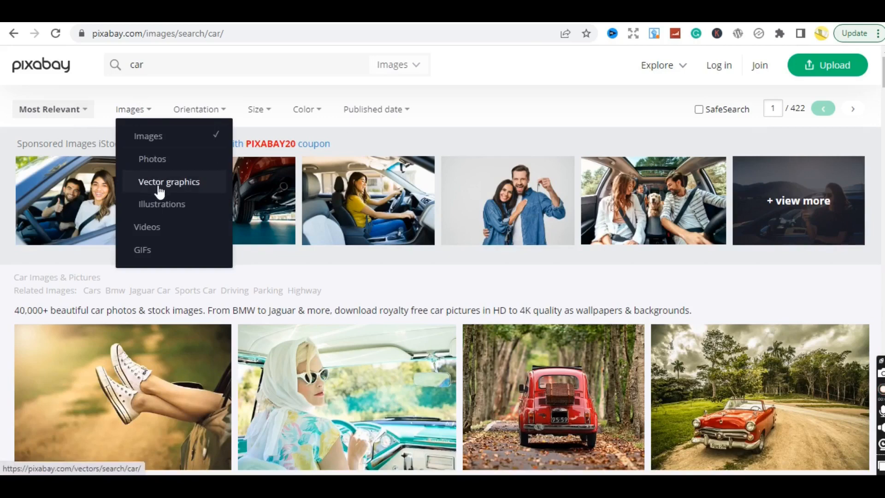
click(187, 184)
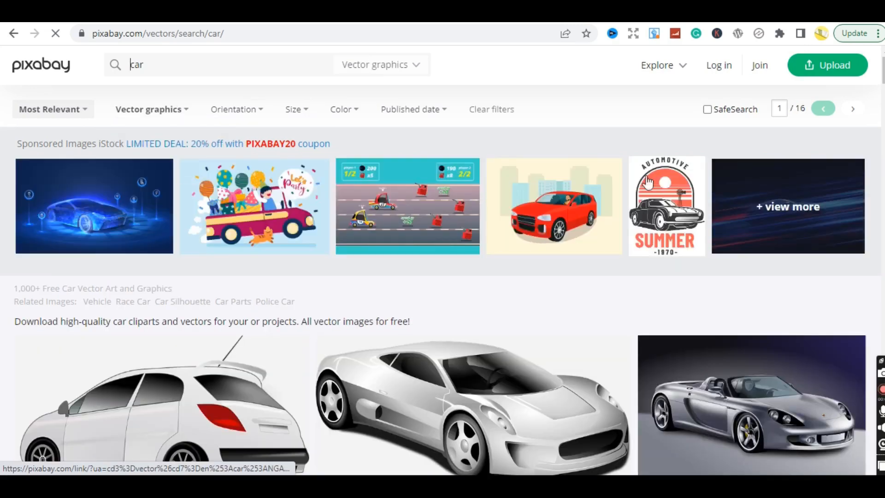
Examine the car vector graphics for an illustration suited to the home page.
scroll(443, 259, down, 7)
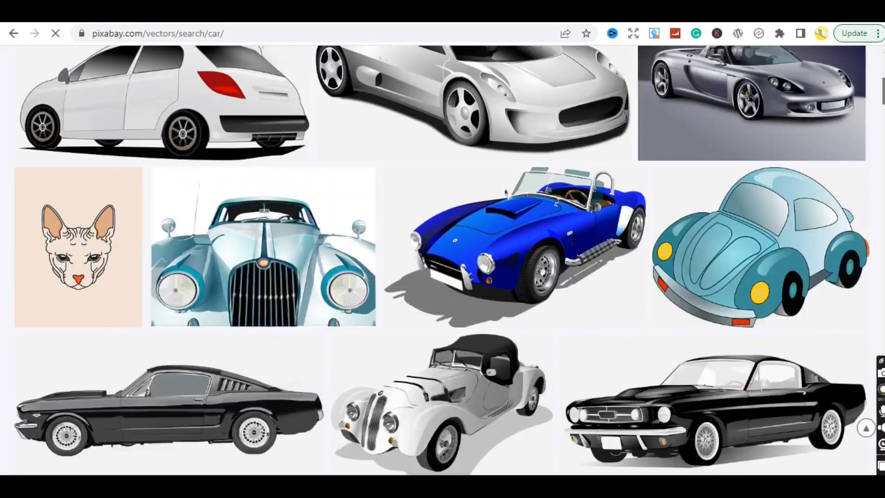
scroll(443, 258, down, 4)
scroll(443, 258, down, 4)
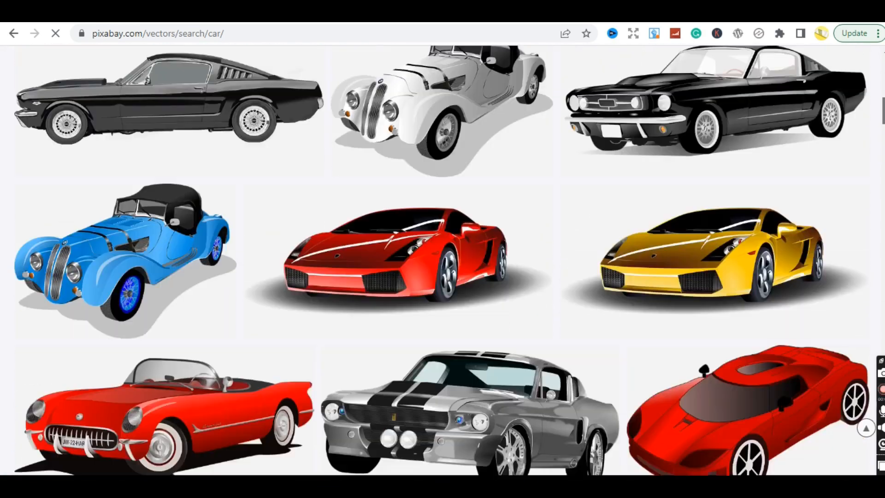
scroll(443, 258, up, 7)
scroll(443, 259, up, 3)
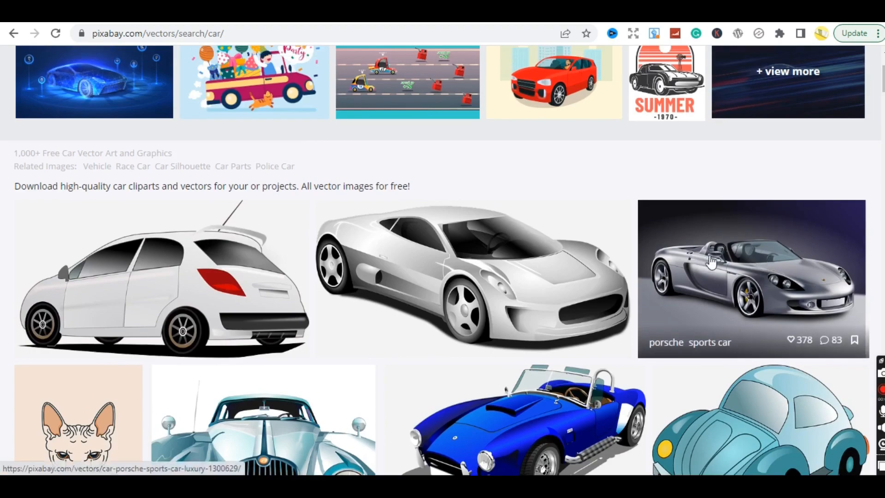
scroll(882, 125, down, 15)
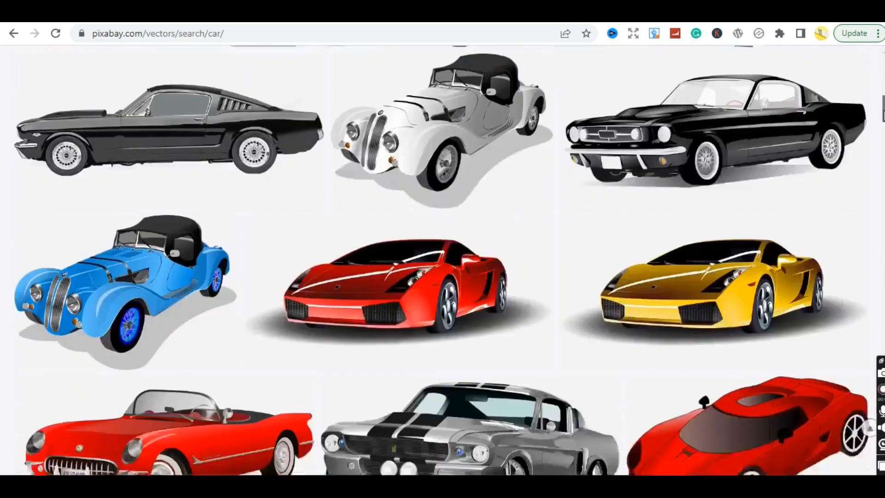
scroll(882, 125, up, 4)
scroll(882, 125, up, 10)
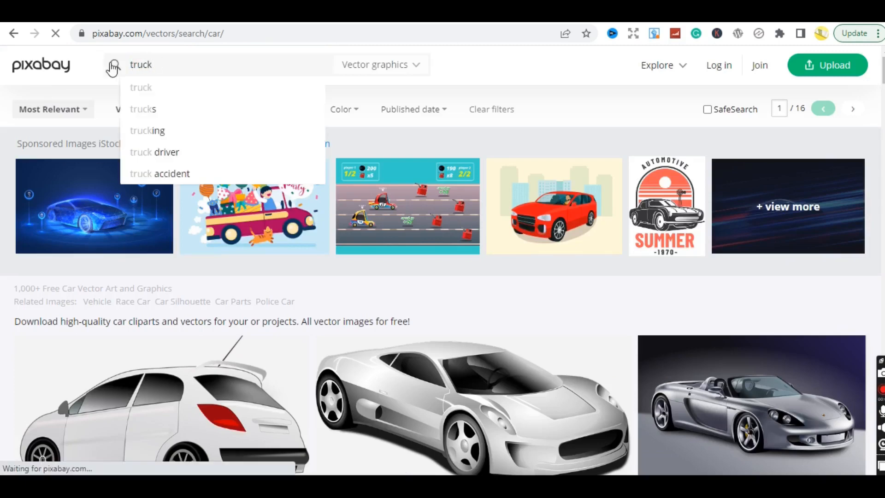
Search the vector graphics for "truck" and browse the results for a suitable illustration.
click(113, 67)
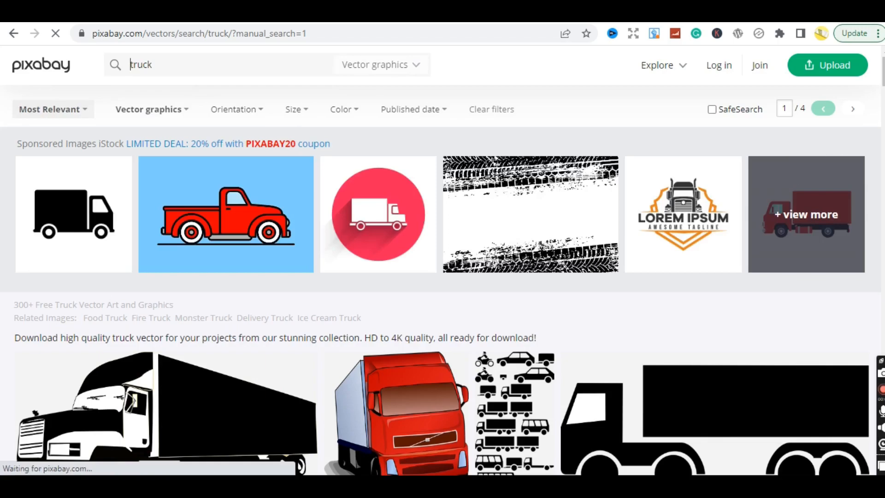
scroll(130, 64, down, 20)
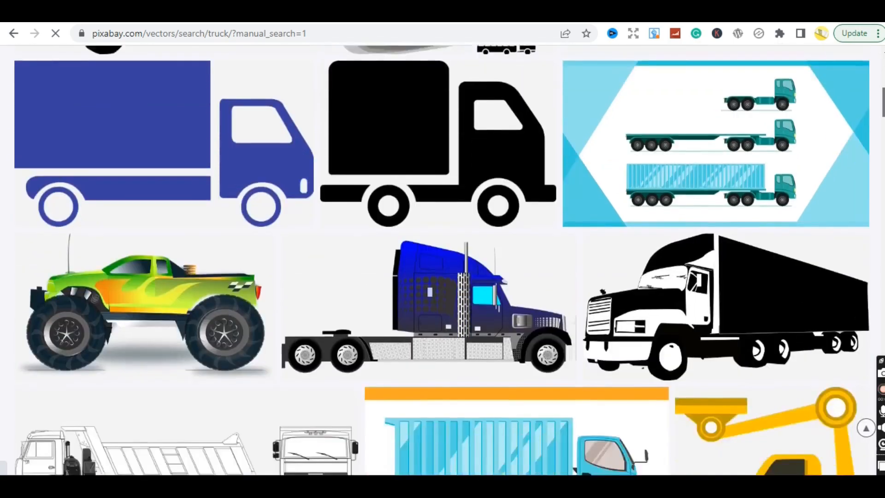
scroll(442, 260, down, 5)
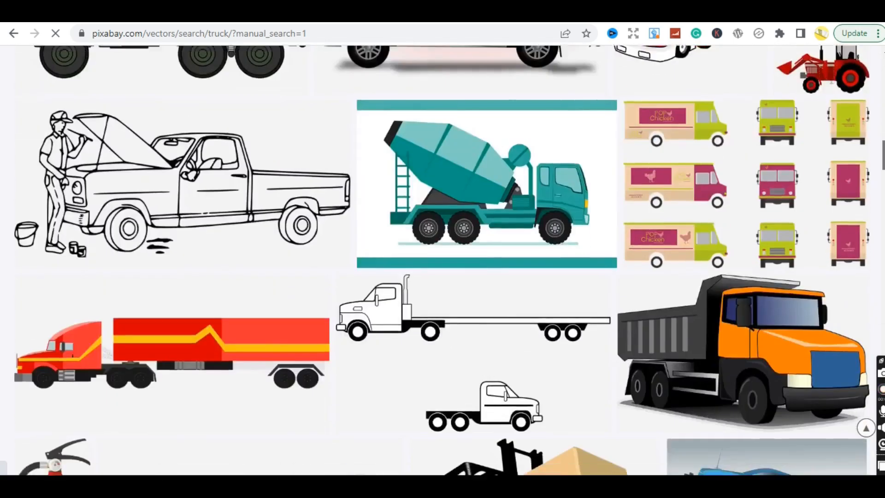
scroll(441, 260, up, 3)
scroll(442, 261, down, 15)
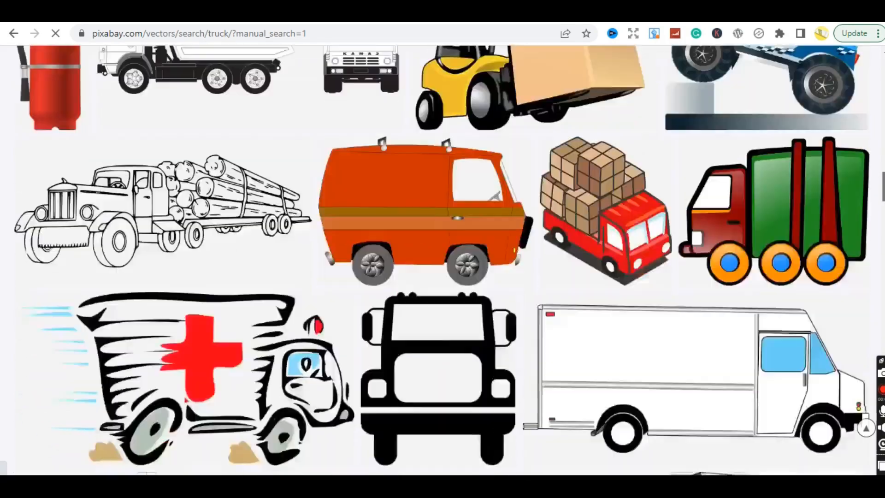
scroll(442, 261, down, 15)
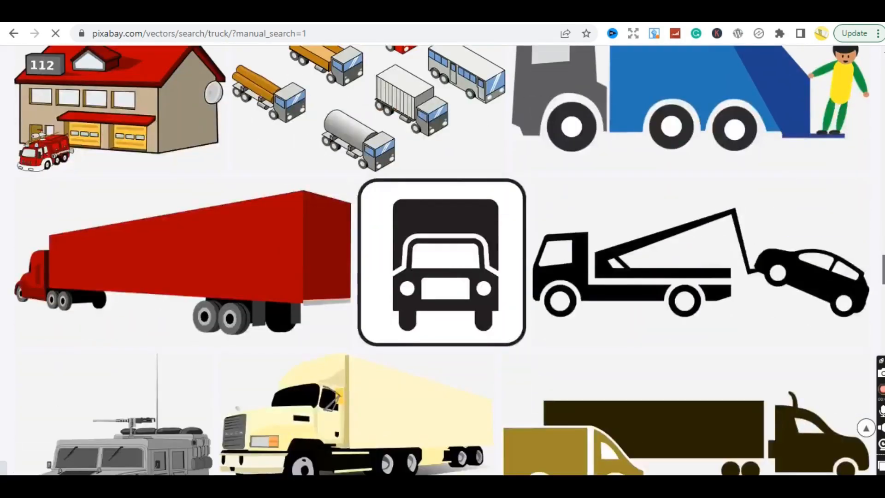
scroll(442, 260, up, 20)
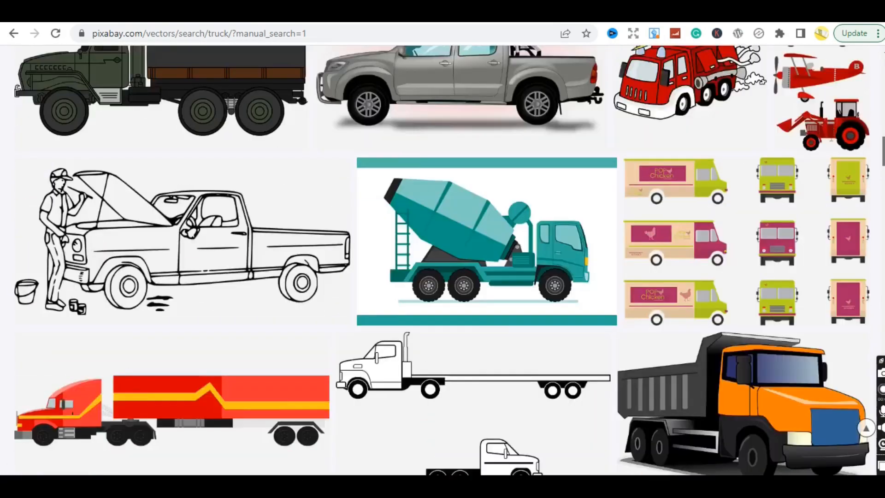
scroll(442, 260, up, 10)
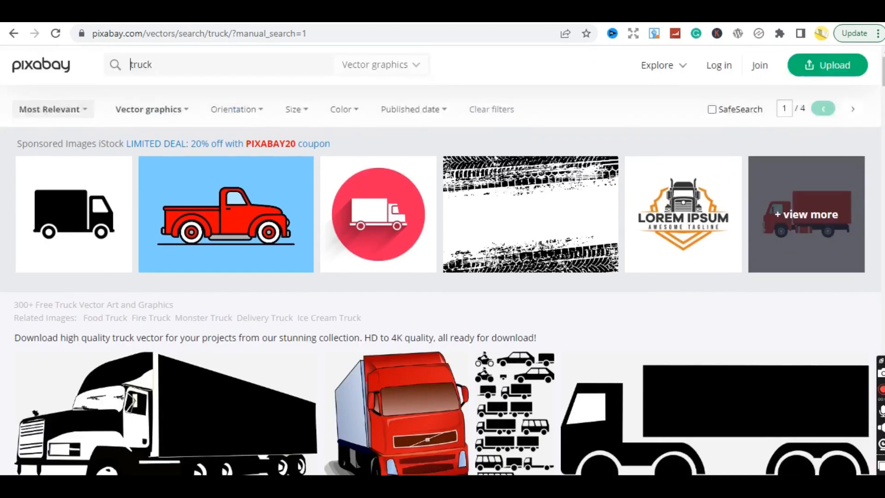
Filter the truck search results to photos and skim the upper part of the results.
click(166, 111)
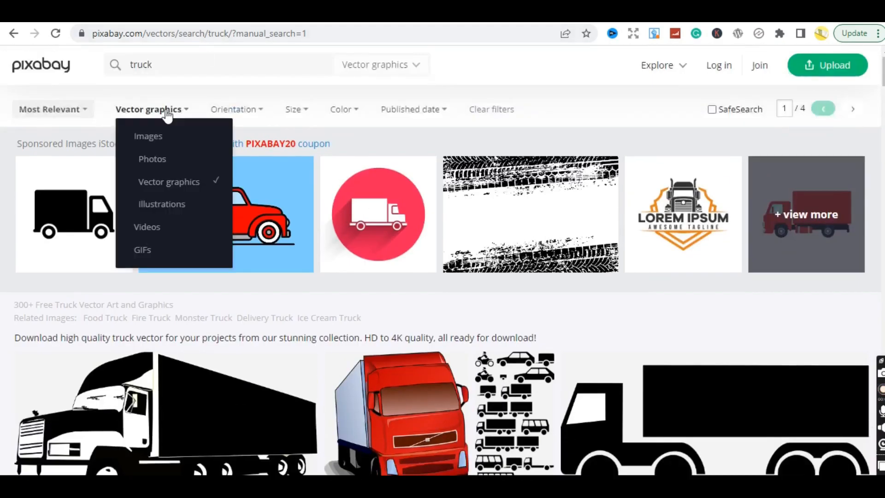
click(161, 159)
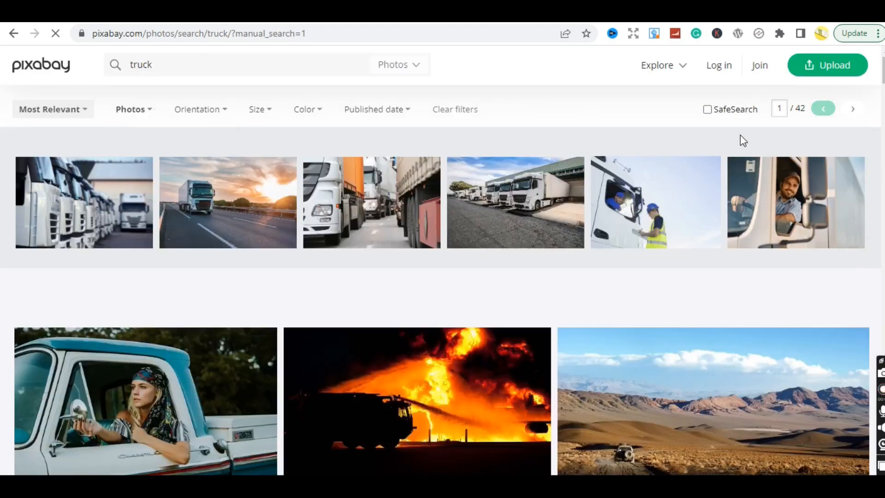
scroll(442, 259, down, 20)
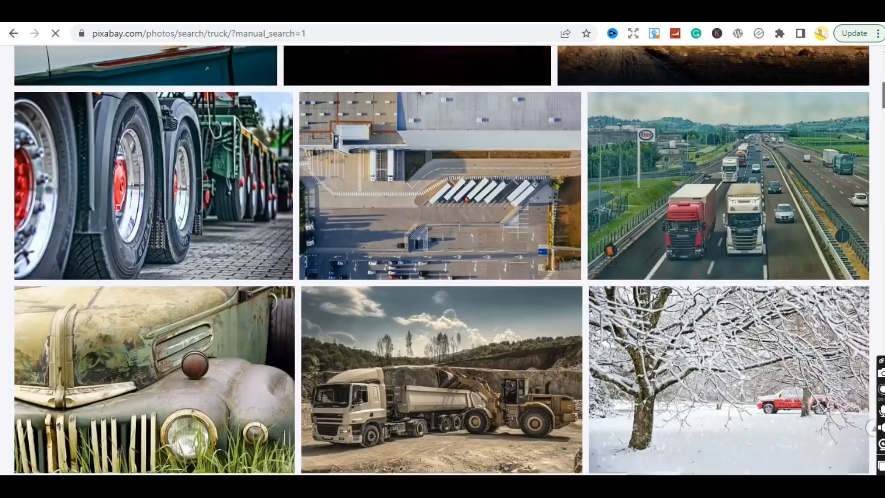
scroll(442, 258, down, 20)
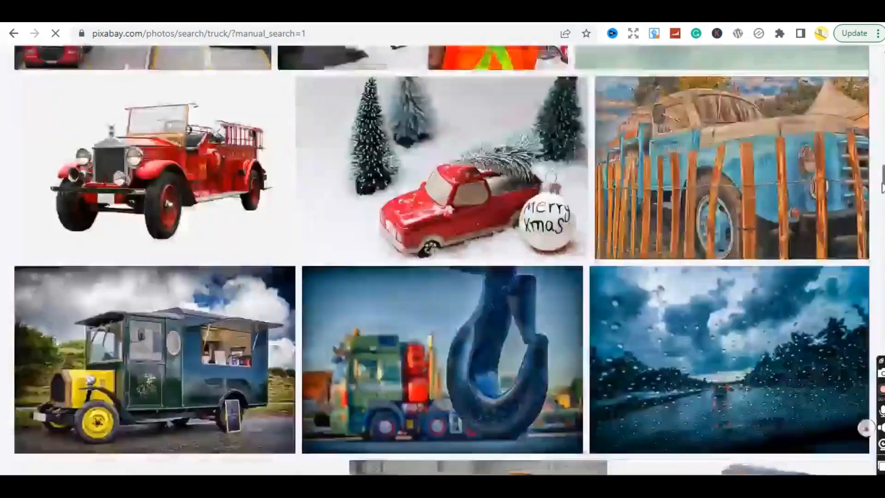
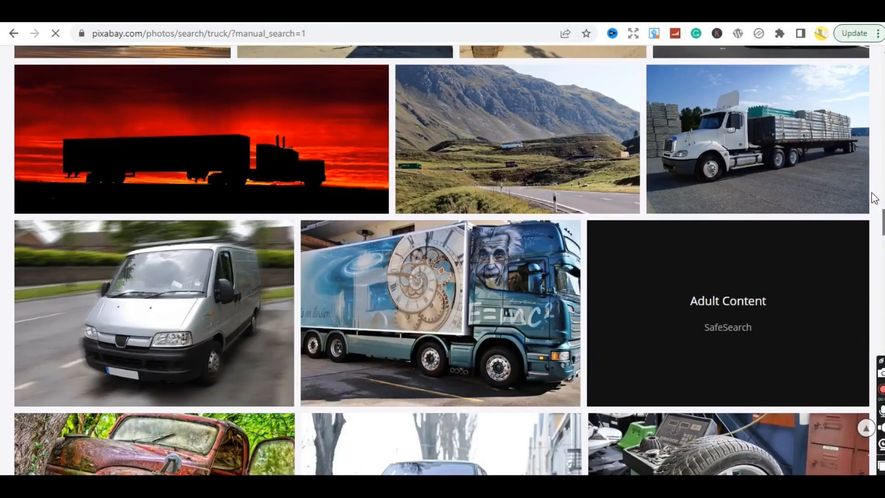
scroll(442, 258, down, 5)
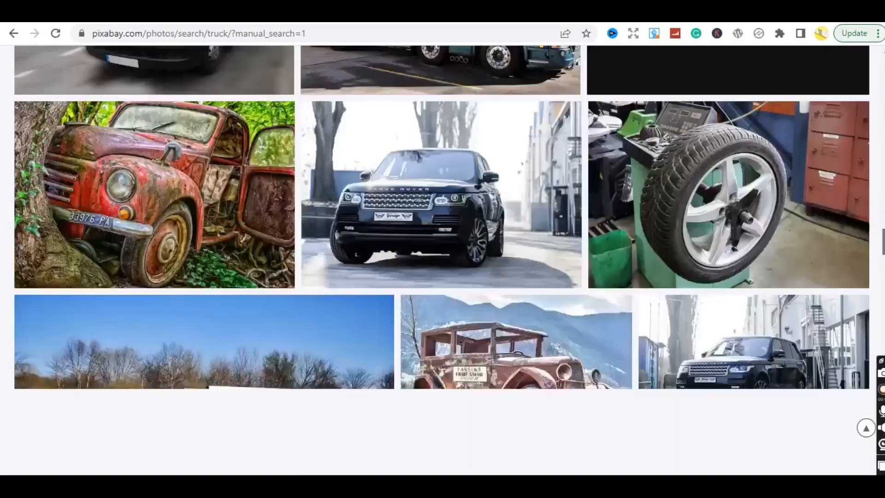
Examine the truck photos throughout the results page for one suited to the home page's hero image.
scroll(442, 259, up, 10)
scroll(443, 258, down, 13)
scroll(442, 259, down, 8)
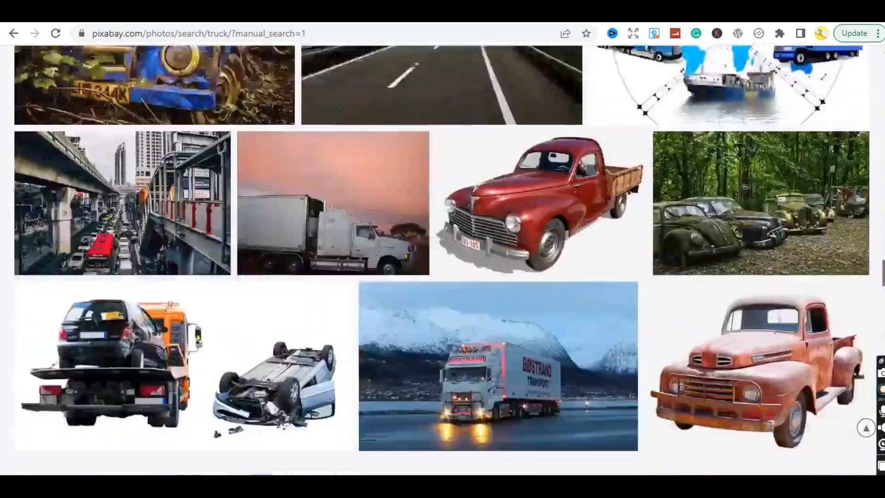
scroll(443, 258, up, 12)
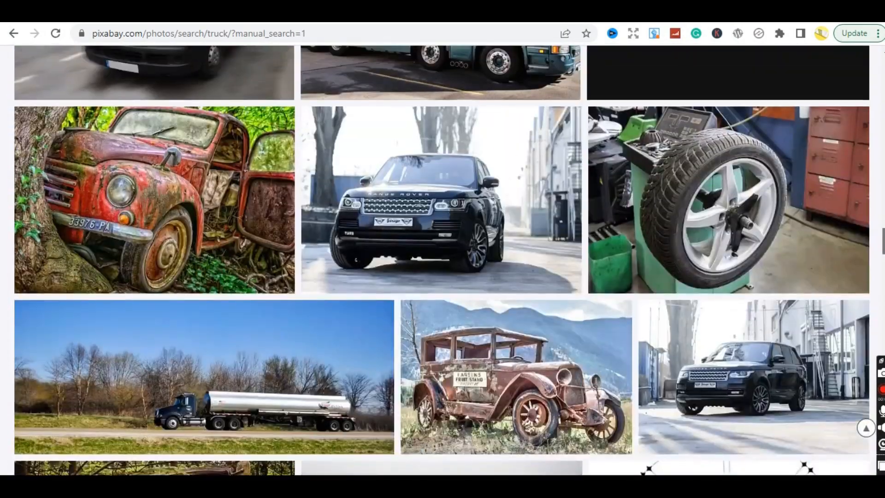
scroll(443, 258, up, 8)
scroll(443, 259, down, 16)
scroll(443, 258, up, 4)
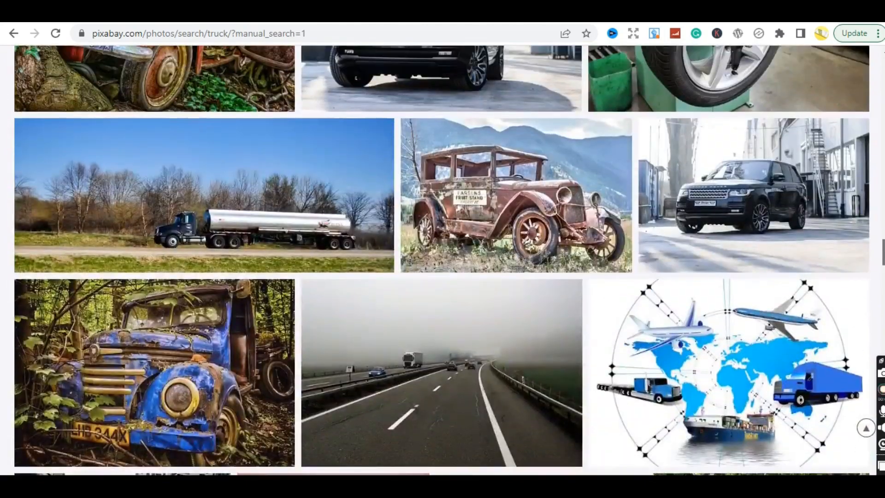
scroll(749, 231, down, 3)
scroll(750, 230, up, 4)
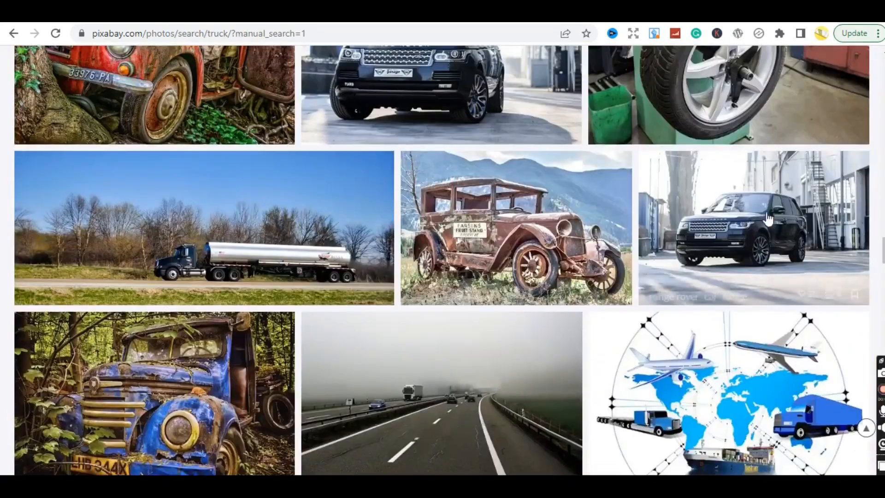
scroll(443, 258, down, 16)
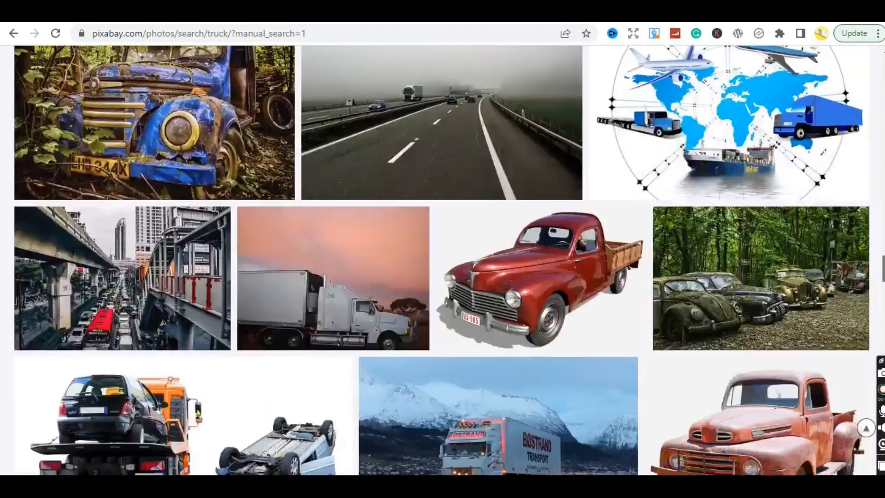
scroll(882, 342, down, 12)
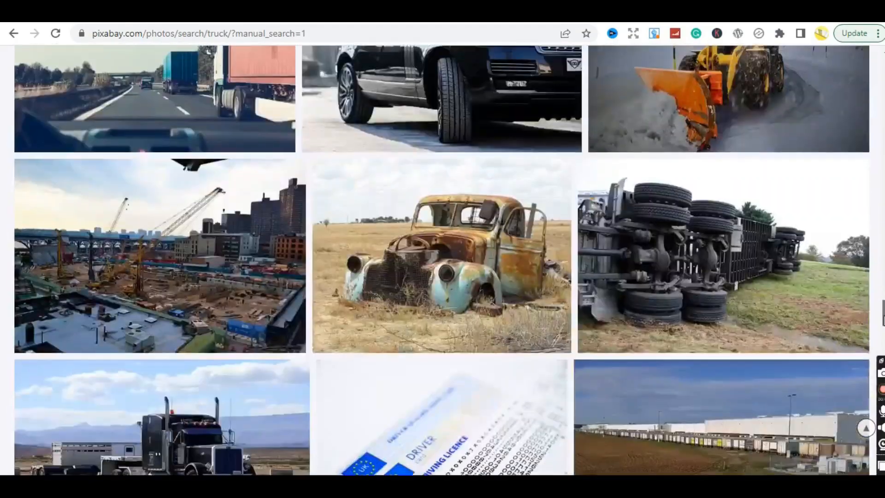
scroll(882, 342, down, 15)
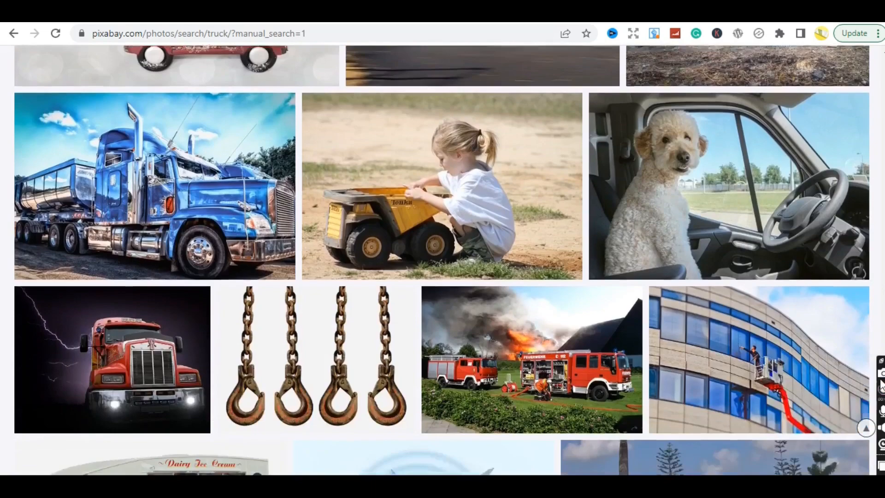
drag(882, 381, 882, 88)
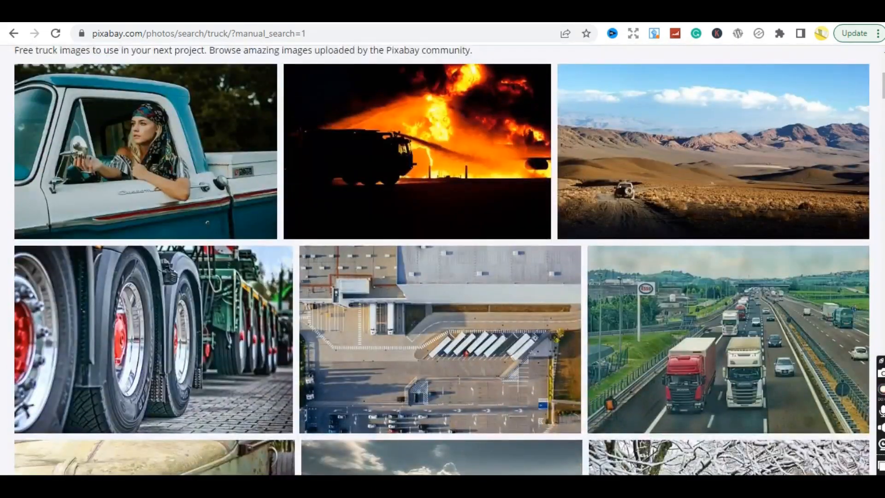
Switch to the Elementor editor and open the media library for replacing the bicycle image beside the heading.
click(691, 16)
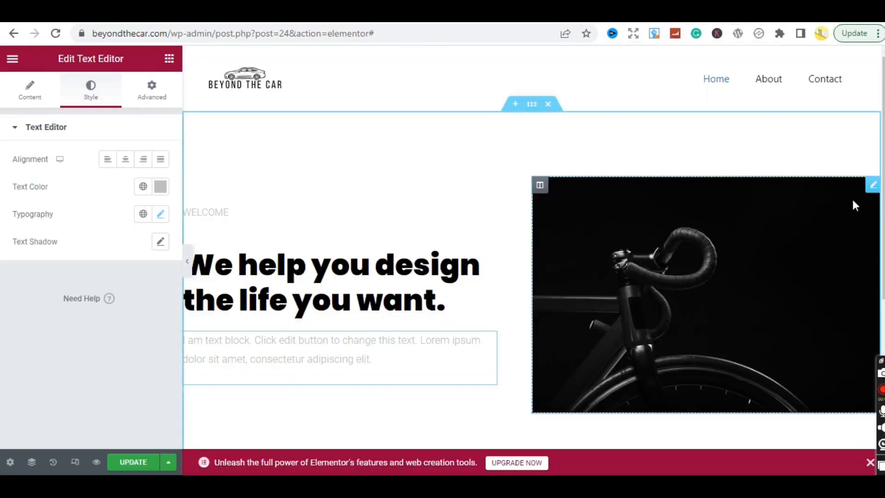
click(874, 186)
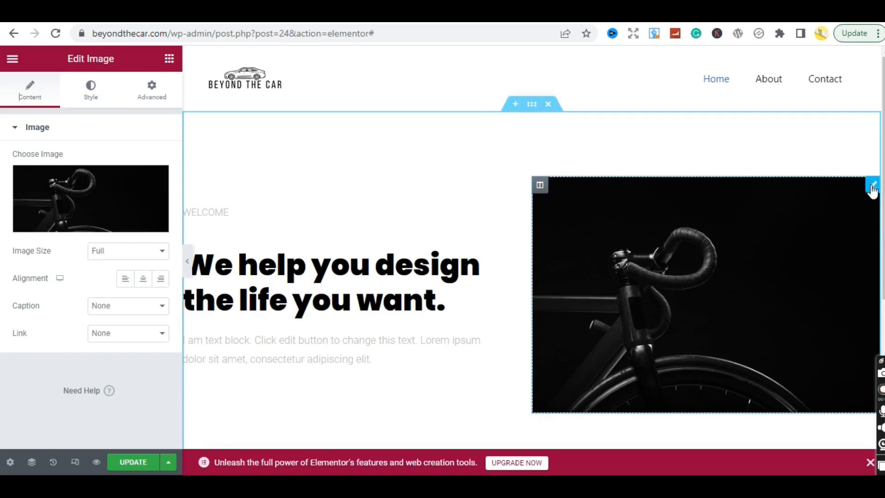
click(540, 187)
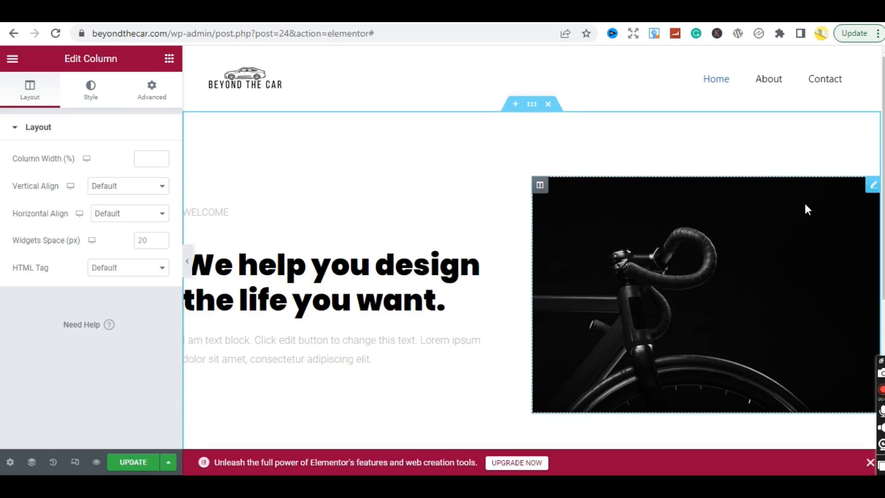
click(873, 186)
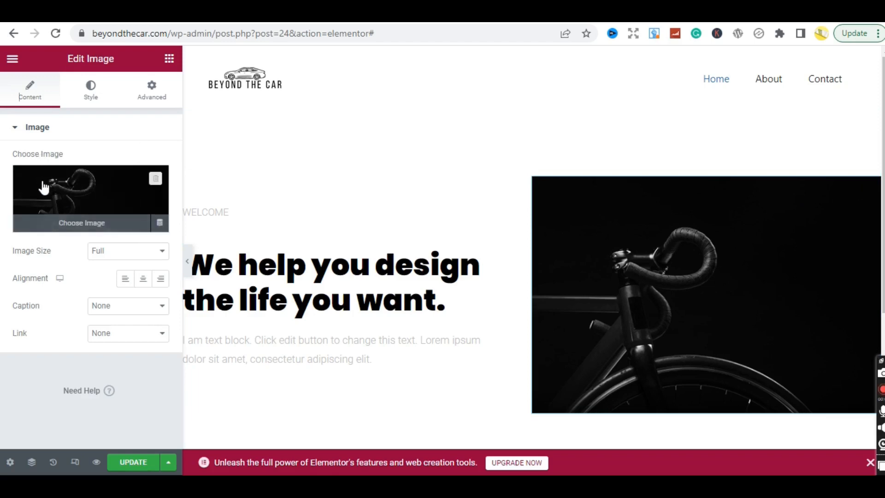
click(89, 226)
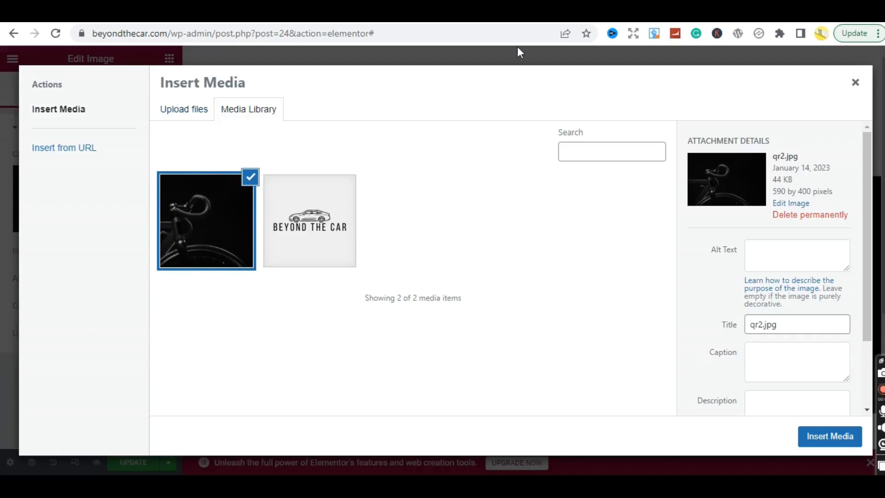
Return to the Pixabay truck photos and download the front-view black Range Rover photo as a 640×427 JPG.
click(729, 12)
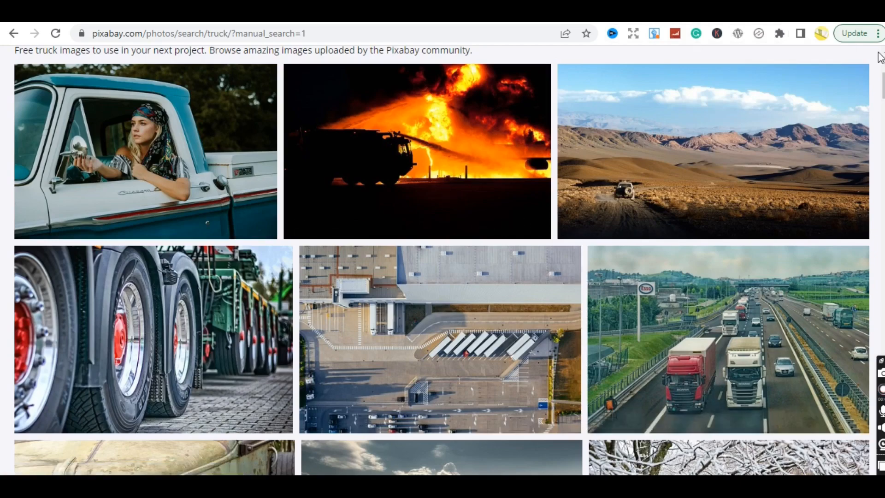
scroll(443, 258, up, 5)
scroll(443, 258, down, 20)
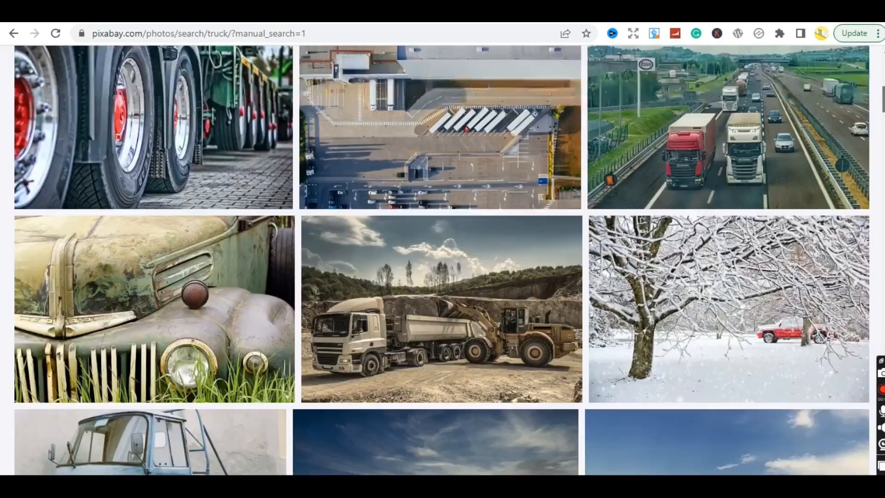
scroll(443, 258, down, 20)
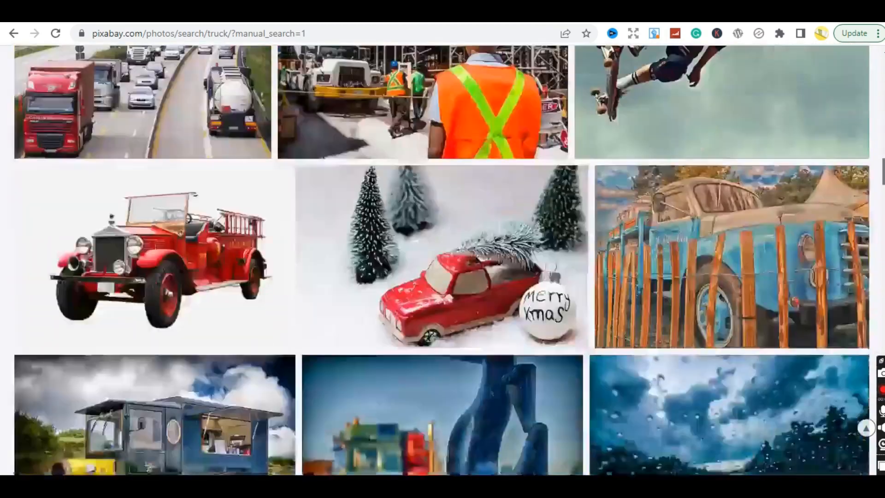
scroll(442, 258, down, 10)
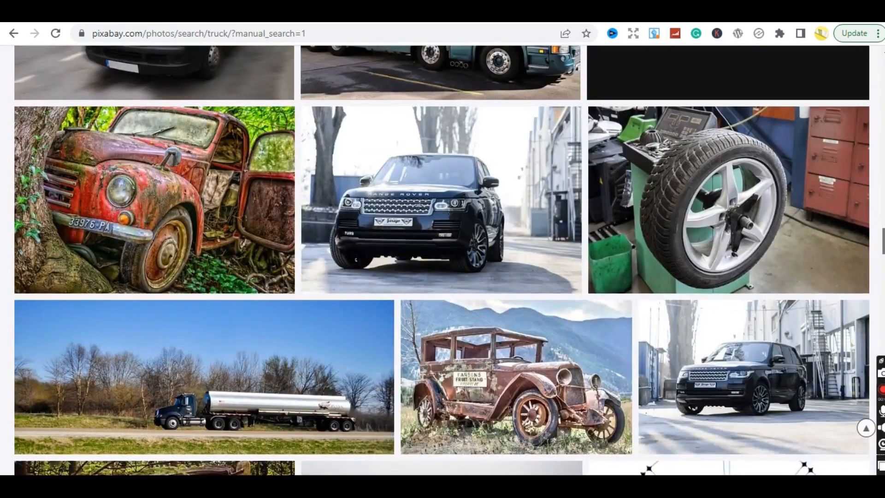
scroll(442, 258, down, 2)
scroll(443, 258, up, 1)
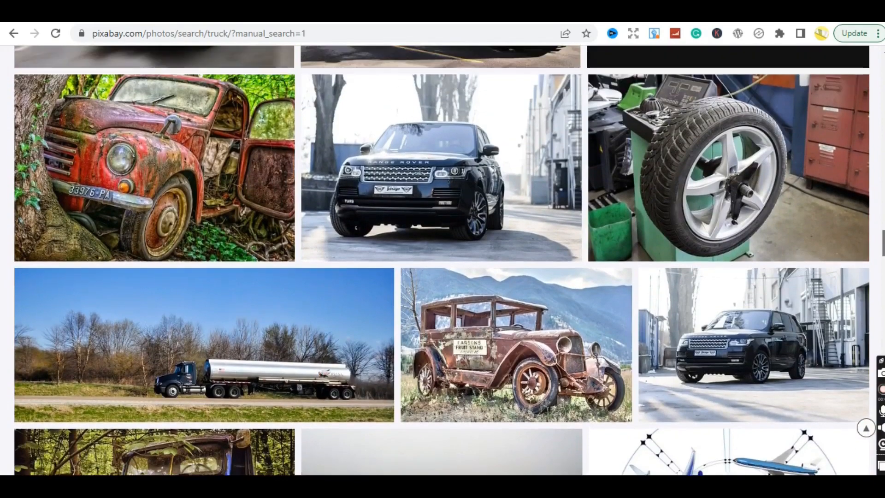
click(480, 168)
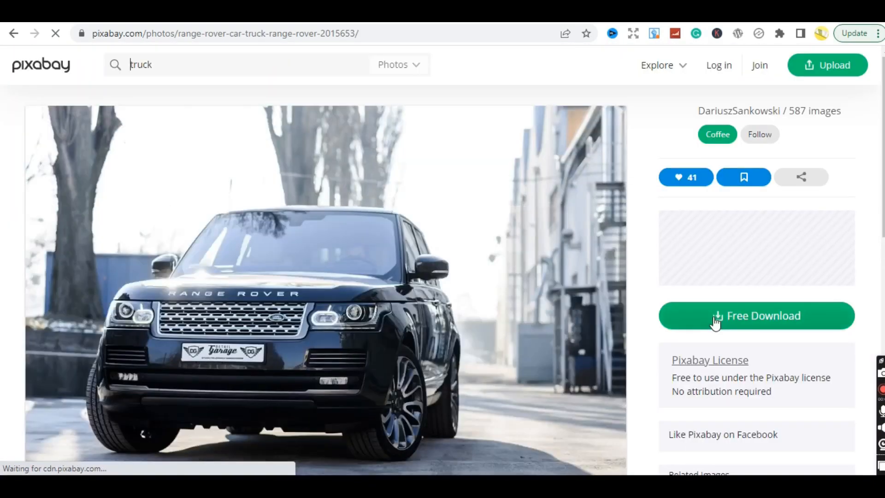
click(717, 320)
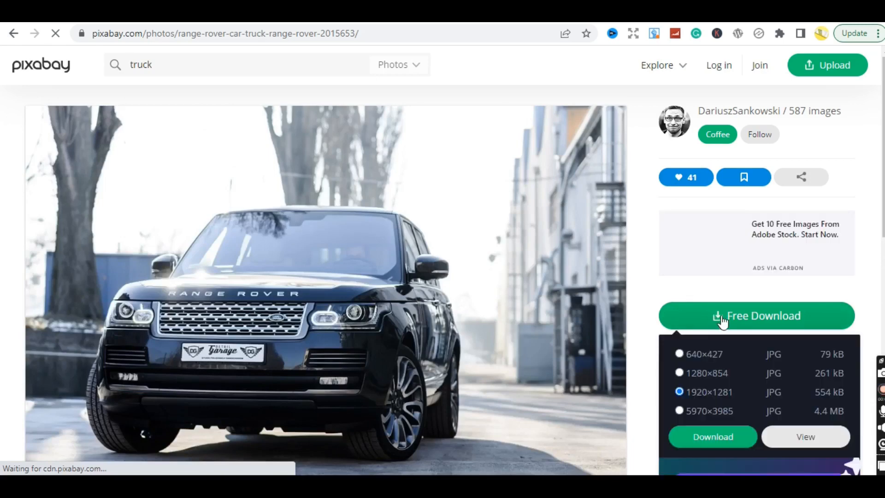
click(701, 356)
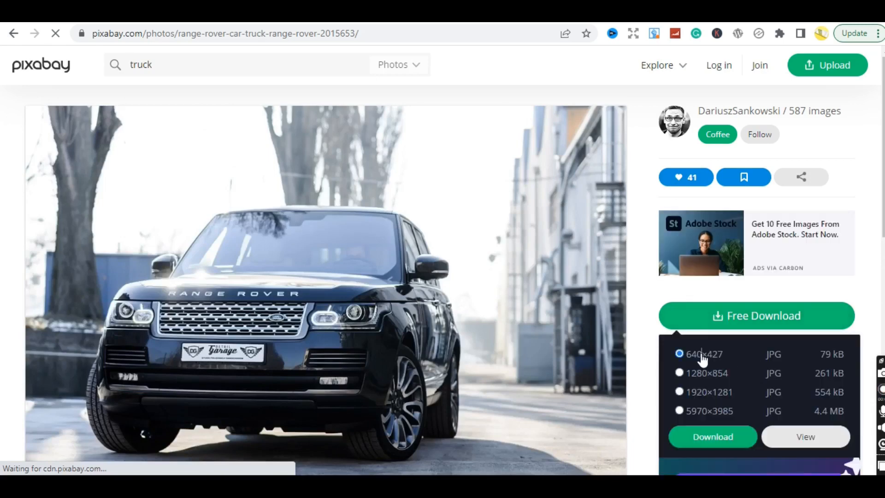
click(713, 438)
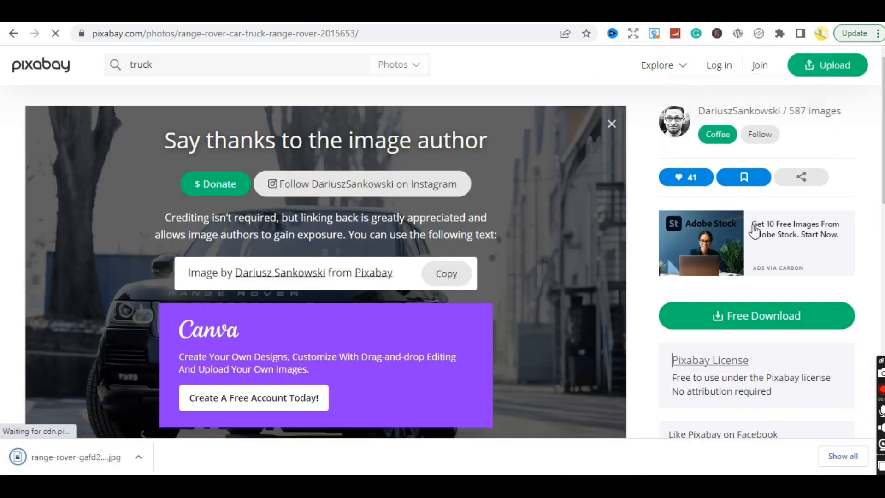
Back in Elementor, upload the downloaded Range Rover photo to the media library and insert it in place of the bicycle image.
click(719, 14)
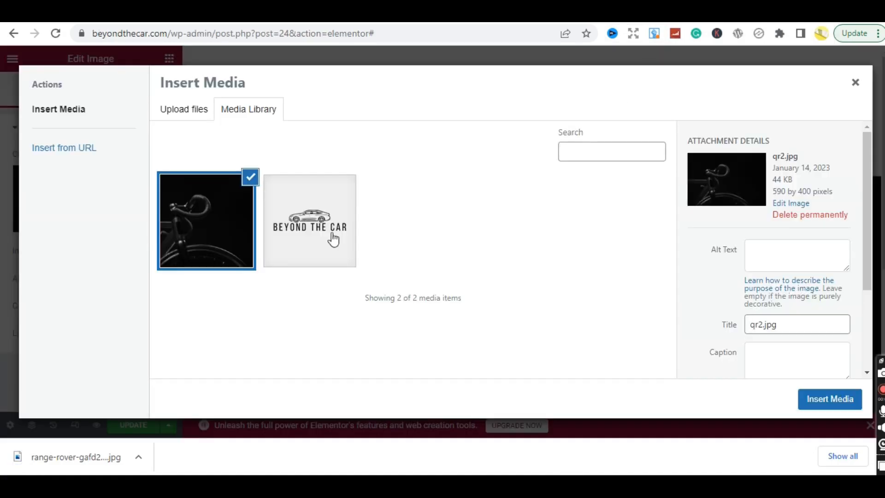
drag(64, 454, 374, 247)
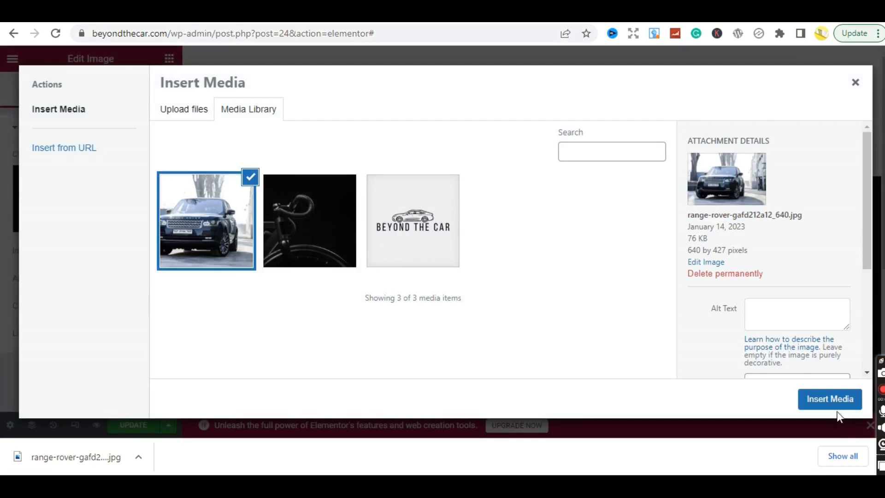
click(830, 400)
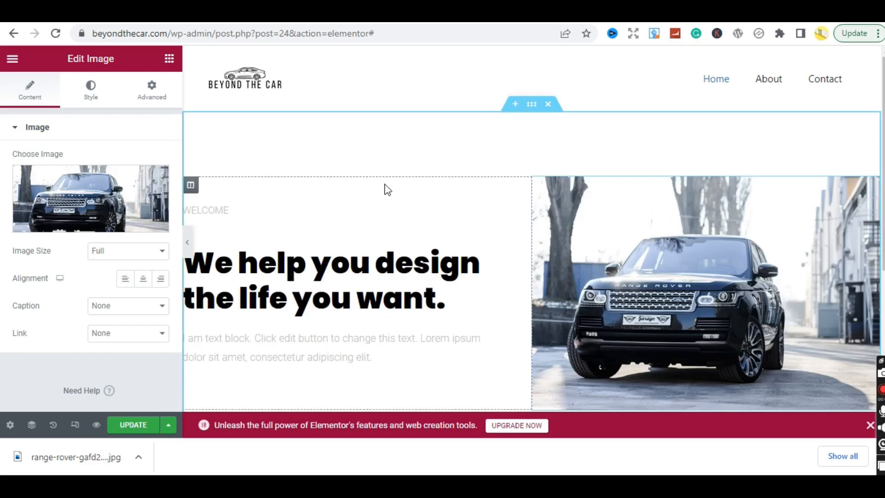
scroll(531, 231, down, 3)
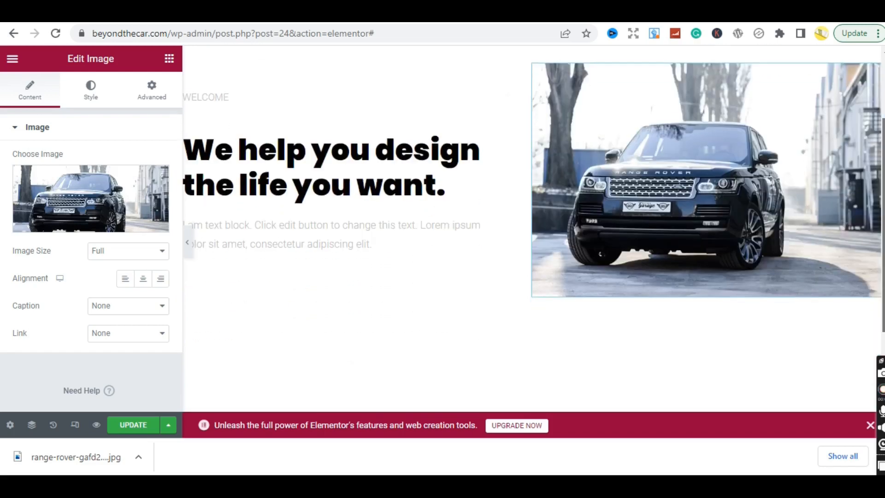
scroll(530, 230, up, 2)
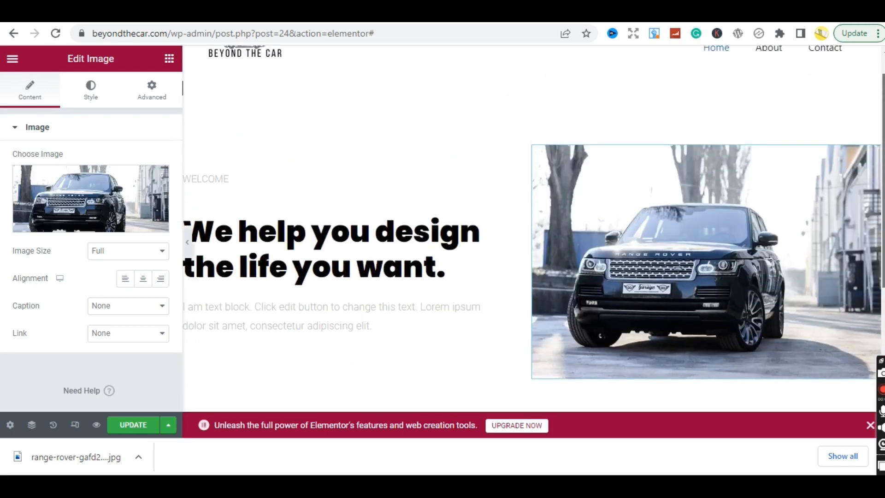
scroll(530, 221, down, 1)
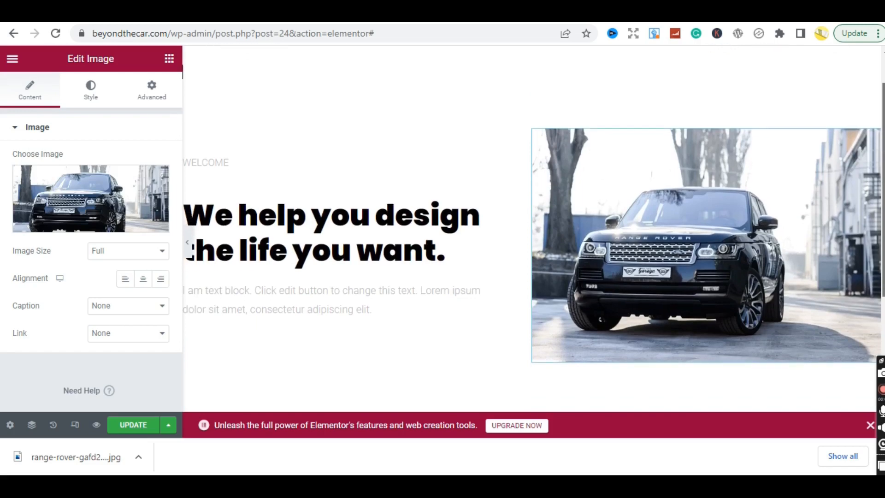
scroll(865, 166, down, 1)
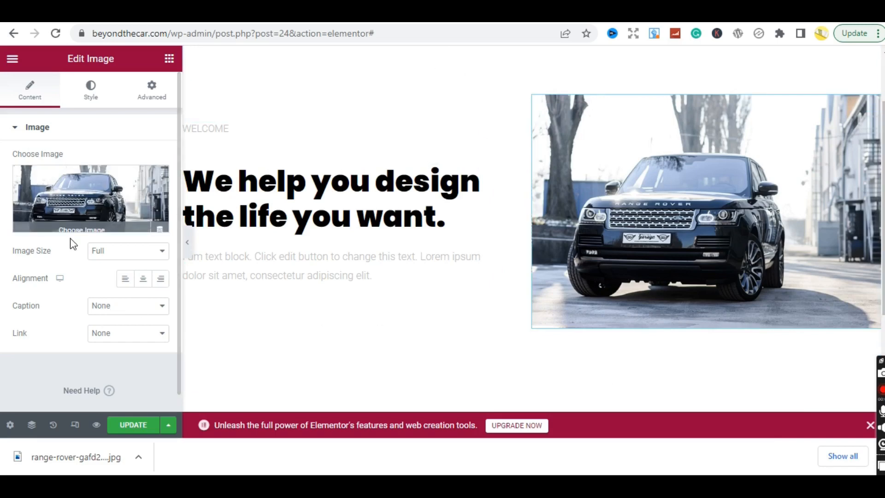
Open the Range Rover image's style settings and look through the size, opacity, border and shadow options.
click(95, 98)
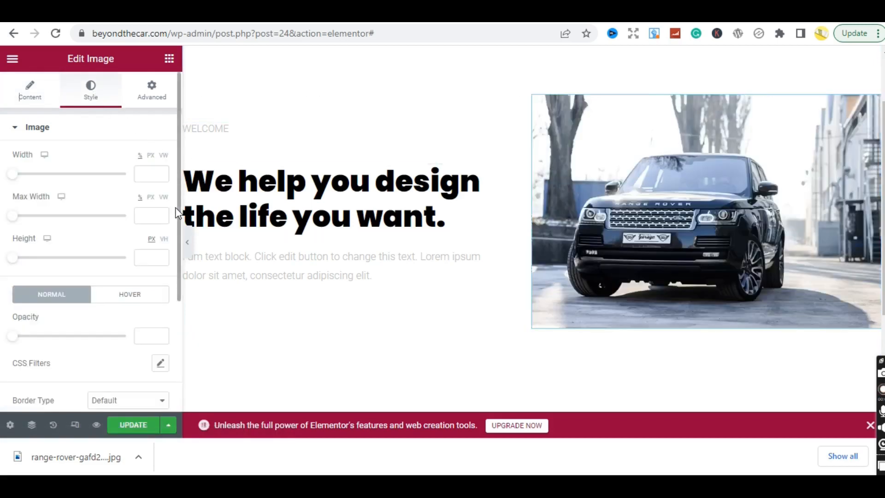
scroll(178, 212, down, 4)
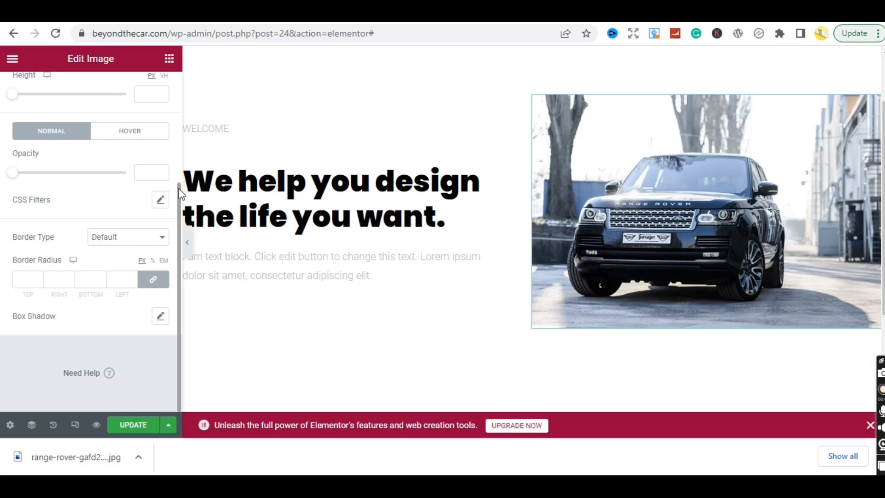
scroll(181, 193, up, 2)
scroll(181, 131, up, 1)
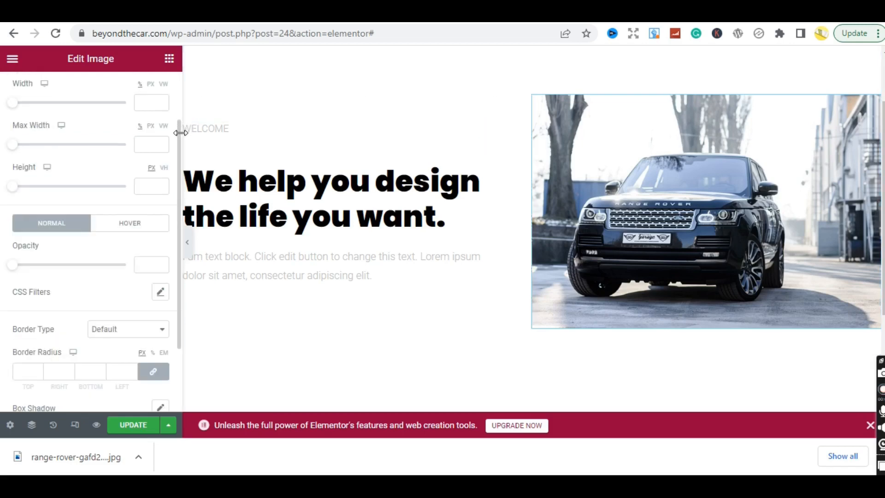
drag(180, 144, 178, 199)
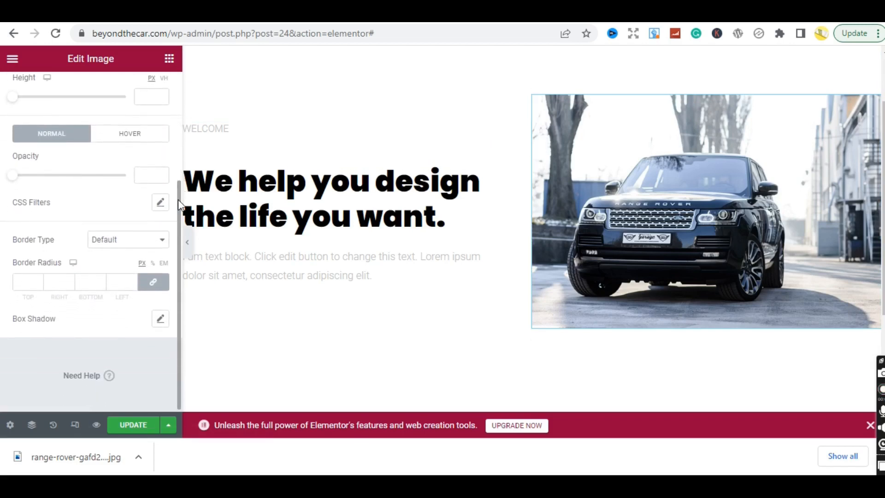
Try a Dotted border on the Range Rover image and restore the border type to Default.
click(121, 246)
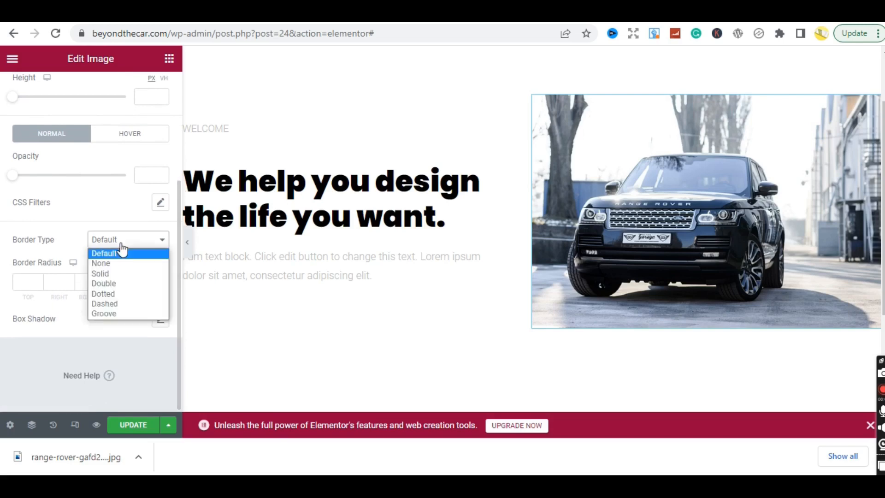
click(122, 248)
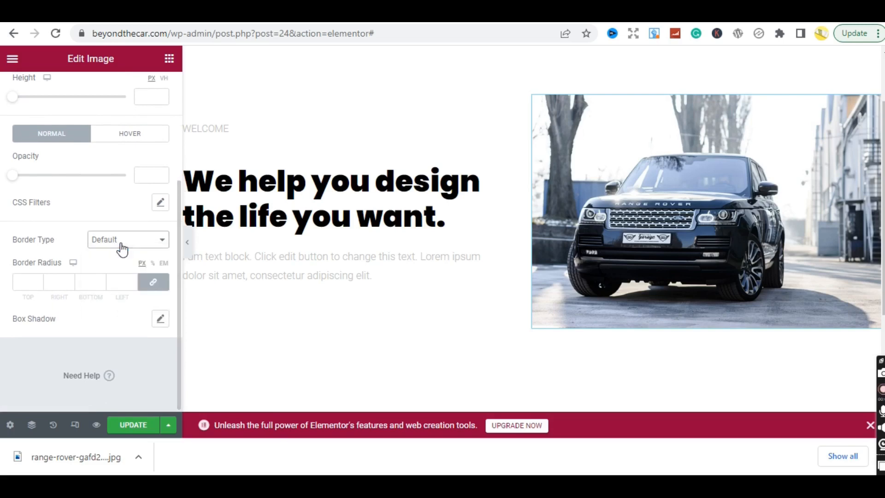
click(122, 248)
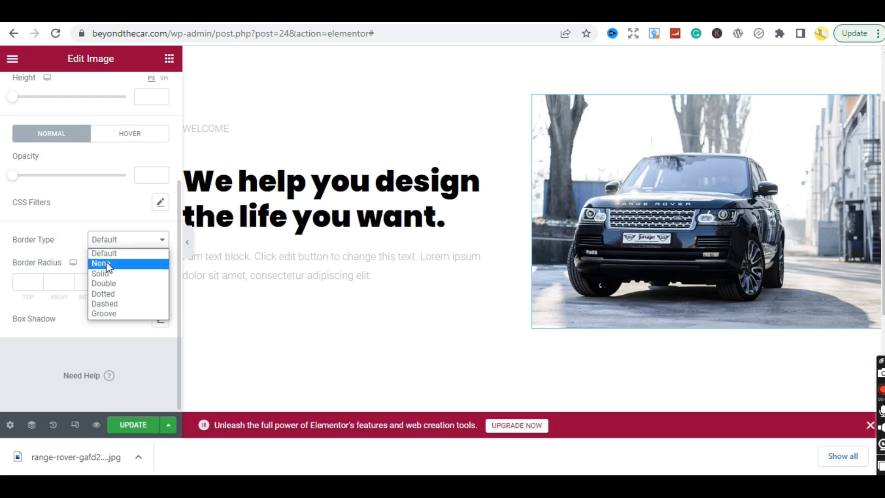
click(120, 297)
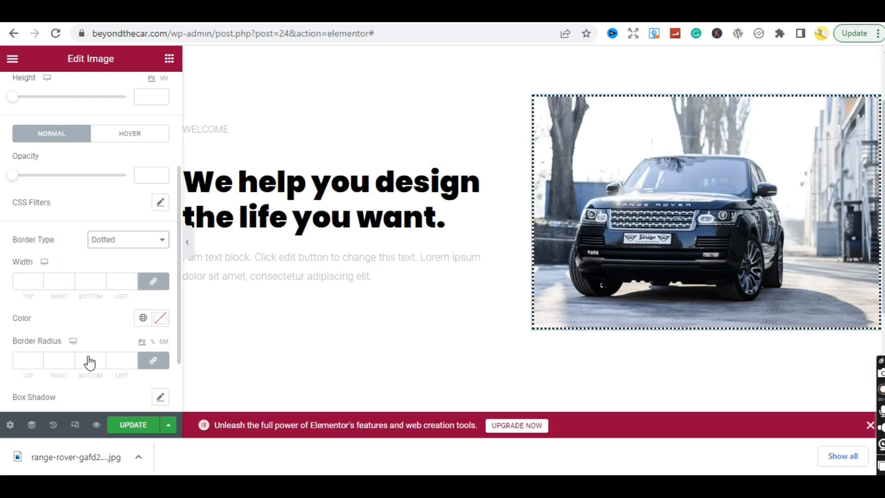
click(113, 245)
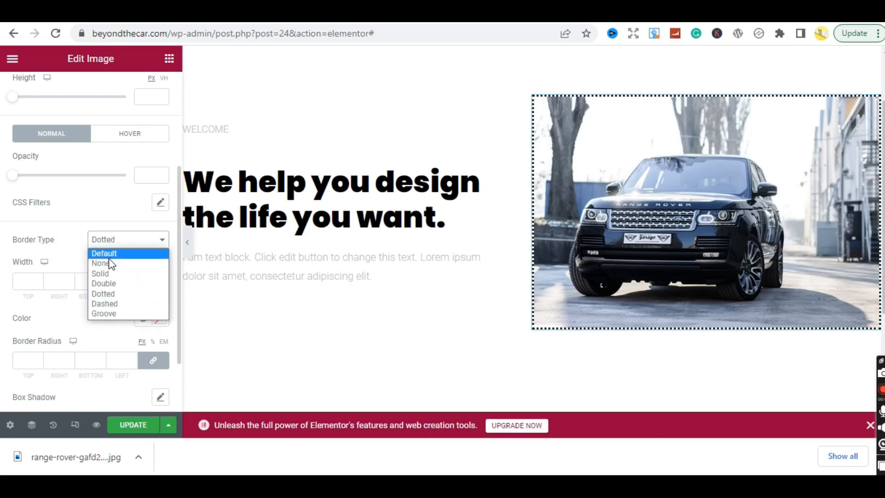
click(118, 254)
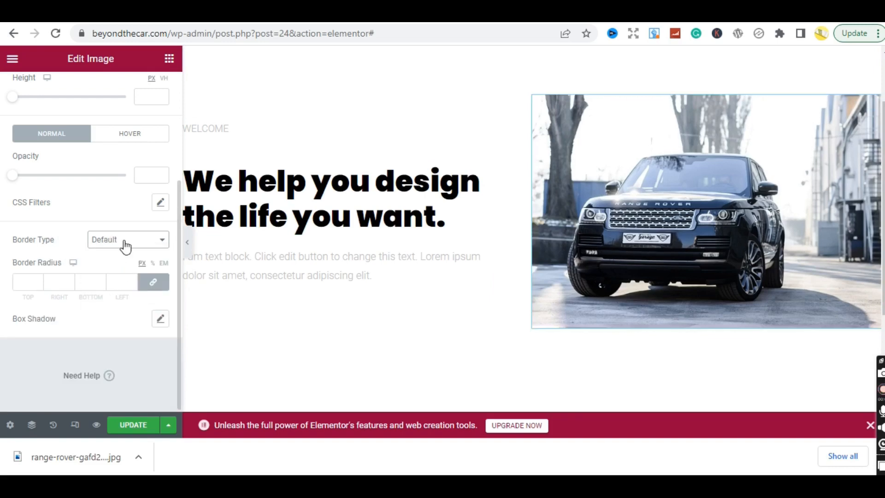
click(125, 246)
click(122, 243)
click(121, 262)
Unlink the image's border radius values, try a separate top radius, clear it and link the values again.
click(154, 290)
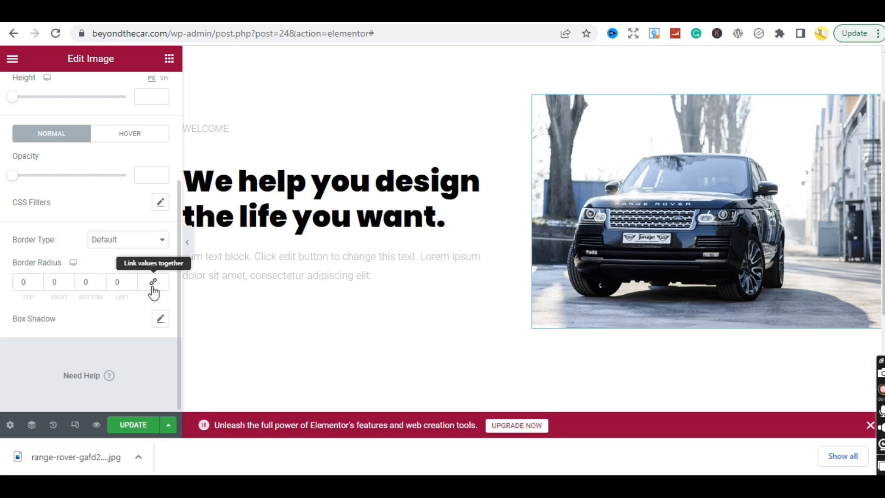
click(23, 282)
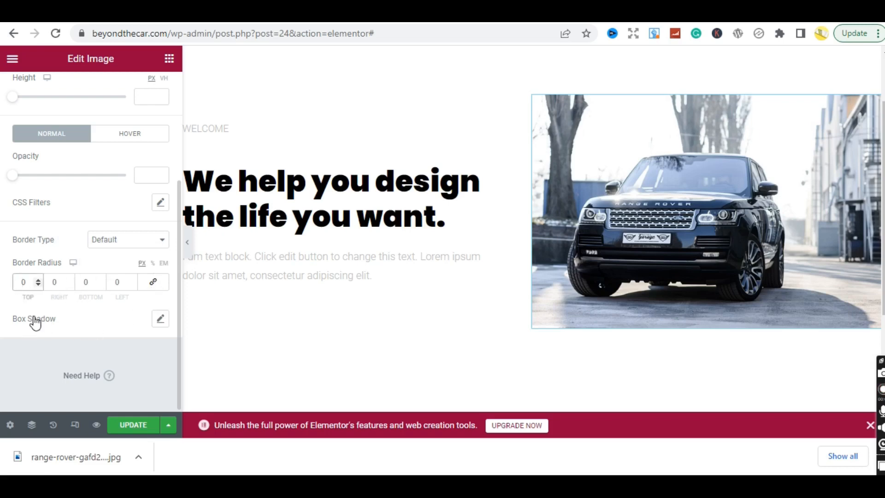
text(5)
key(BackSpace)
click(157, 287)
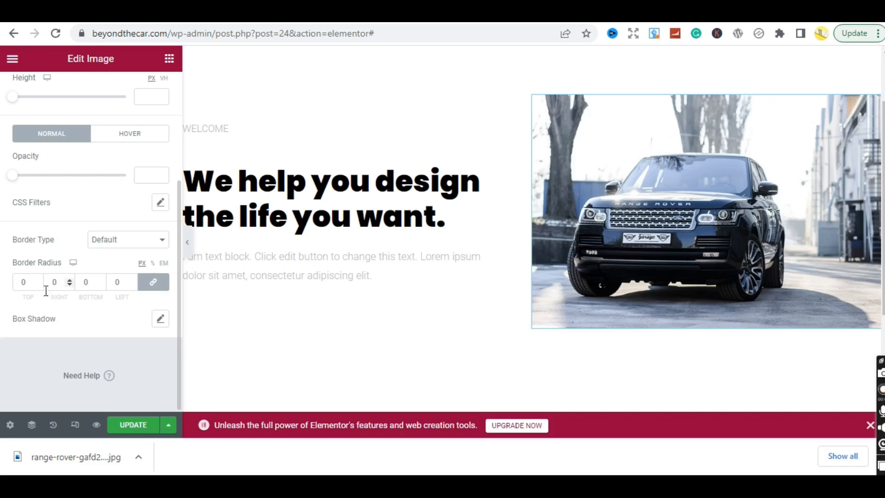
Try linked border radii of 10, 40, 50 and 100 px on all image corners, returning them to 0.
click(19, 286)
text(1)
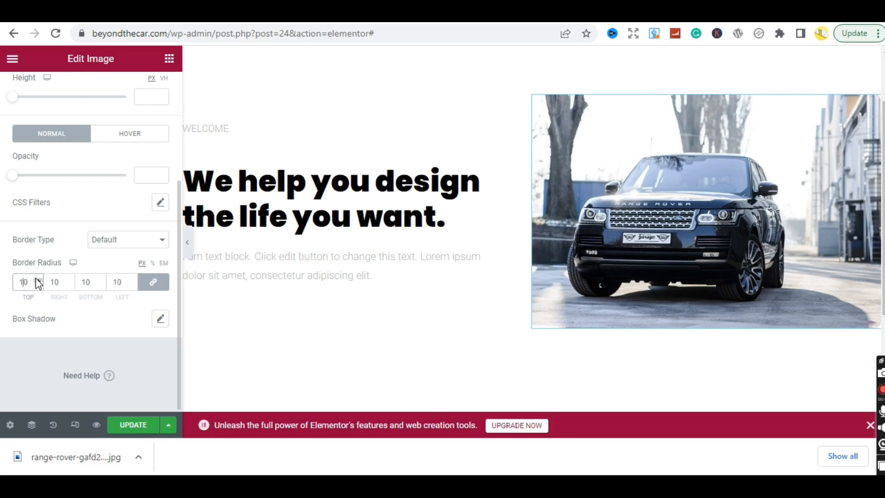
key(BackSpace)
text(4)
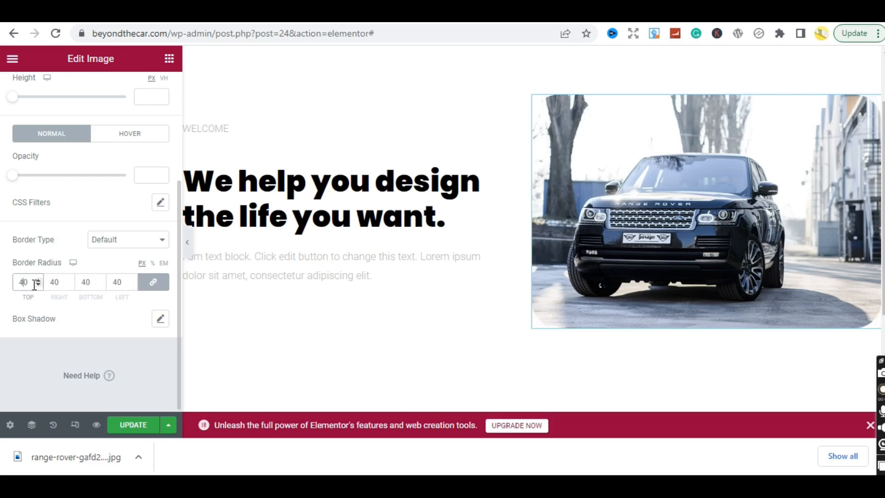
key(BackSpace)
text(5)
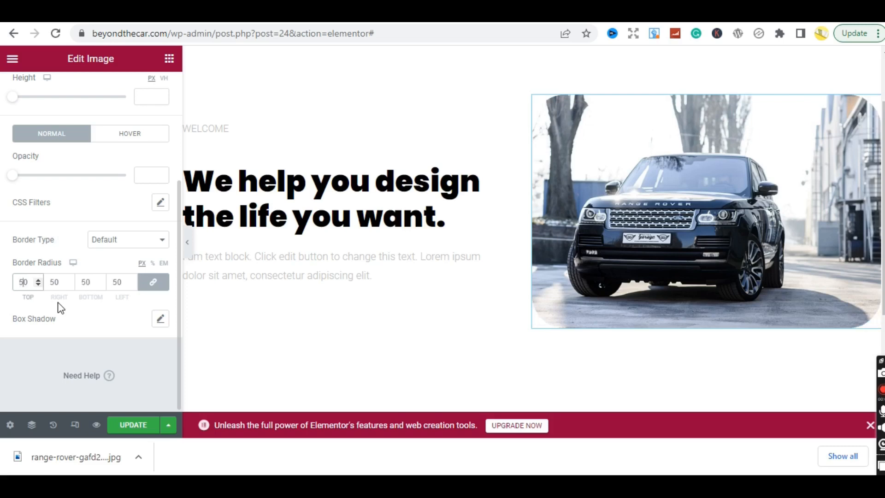
key(BackSpace)
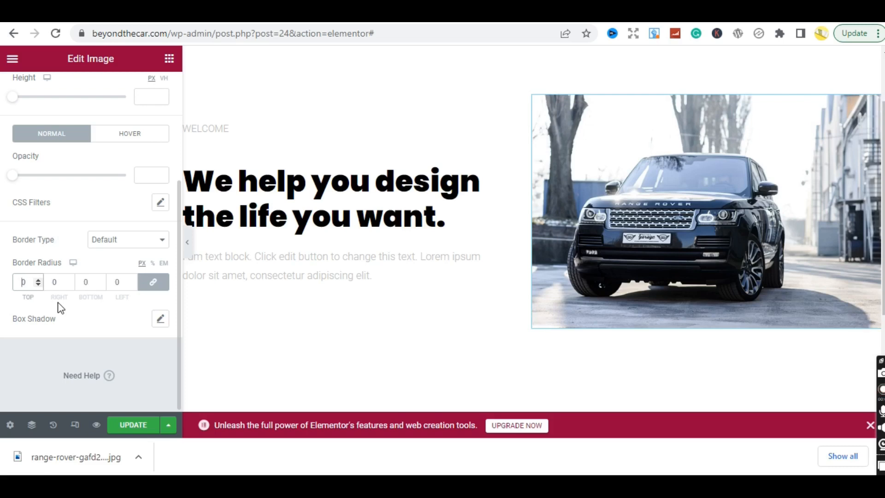
text(100)
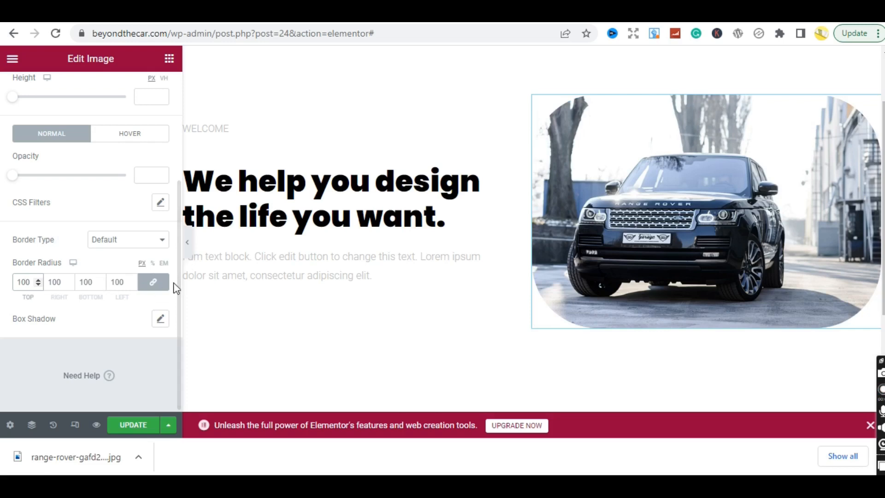
key(BackSpace)
key(BackSpace)
key(BackSpace)
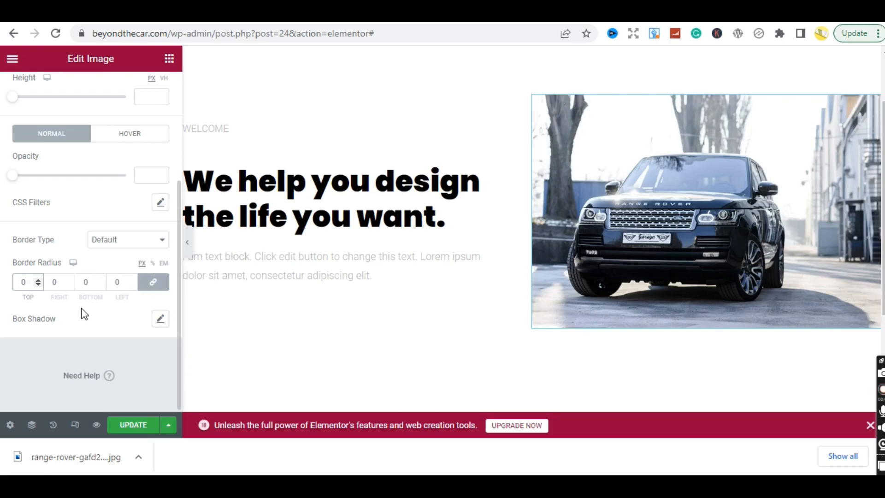
Unlink the border radius values and try 100, 50, 200 and 150 px for Right only, returning it to 0.
click(161, 288)
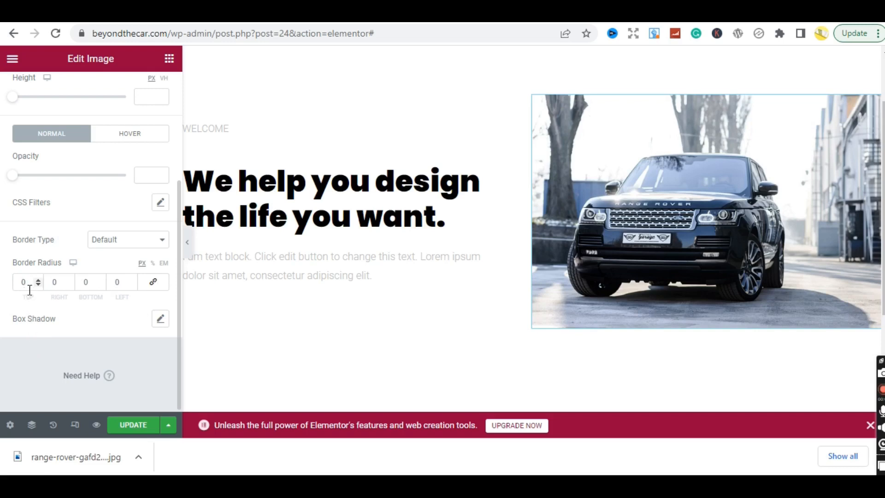
click(53, 282)
text(100)
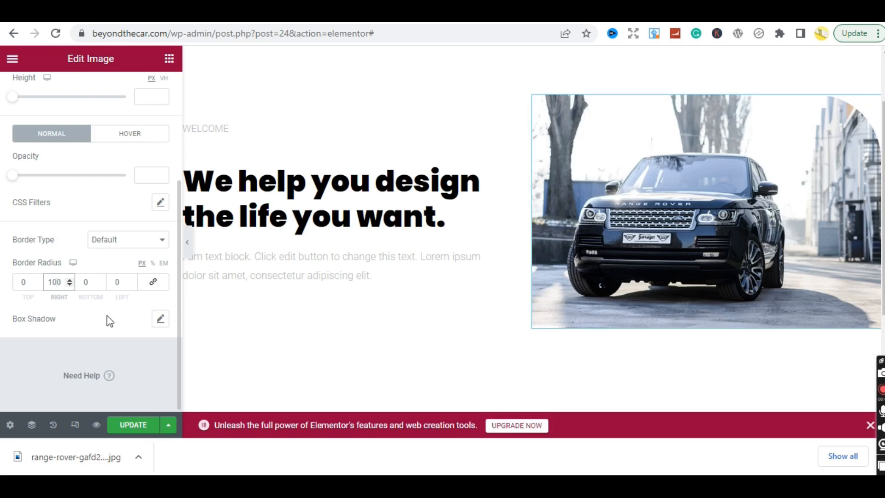
key(BackSpace)
key(BackSpace)
text(50)
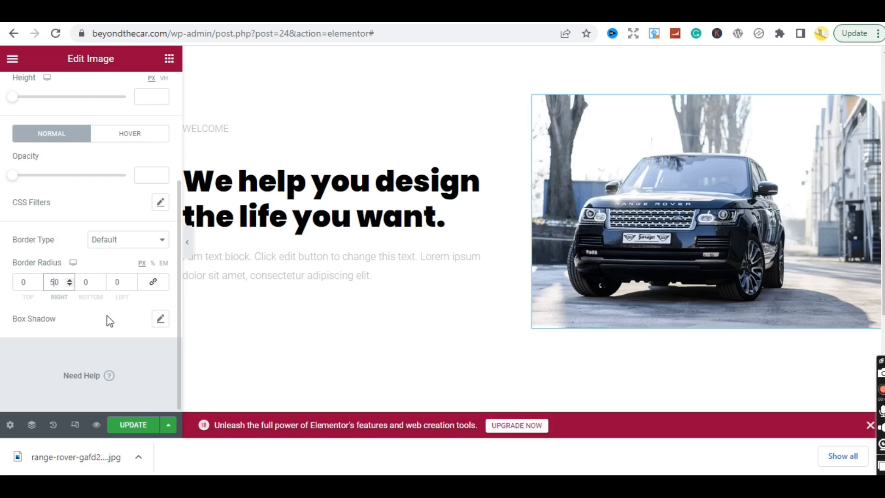
key(BackSpace)
text(200)
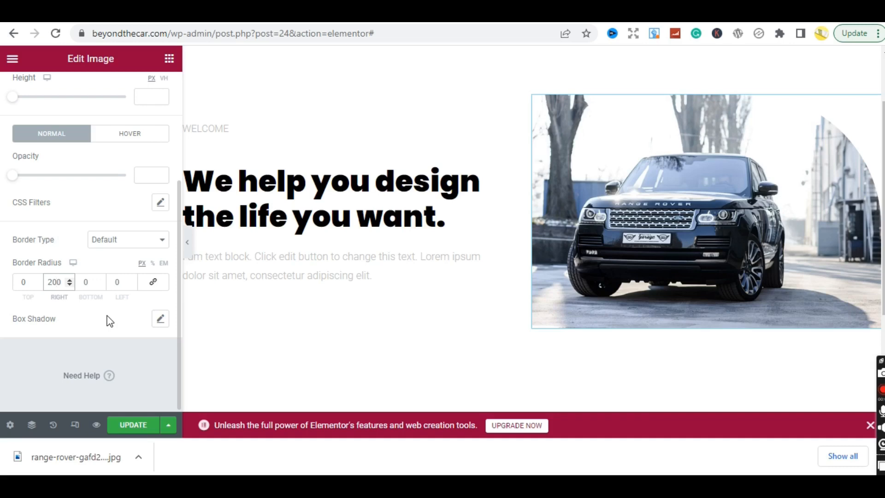
key(BackSpace)
key(BackSpace)
text(150)
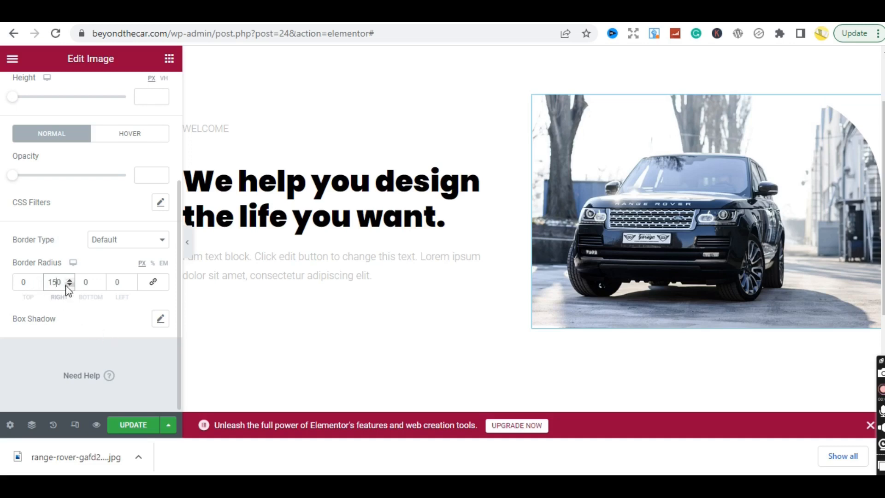
key(BackSpace)
key(BackSpace)
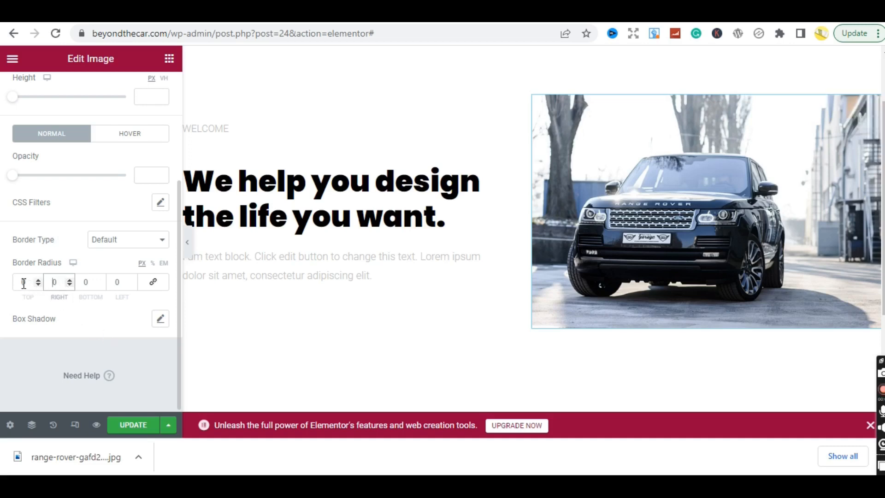
Link the border radius values again and try 150 px on all four corners, returning them to 0.
click(153, 282)
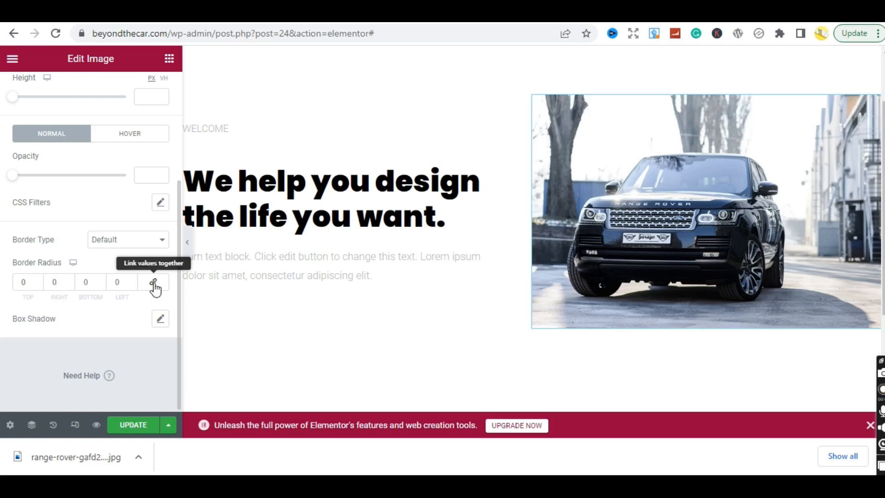
click(22, 283)
text(150)
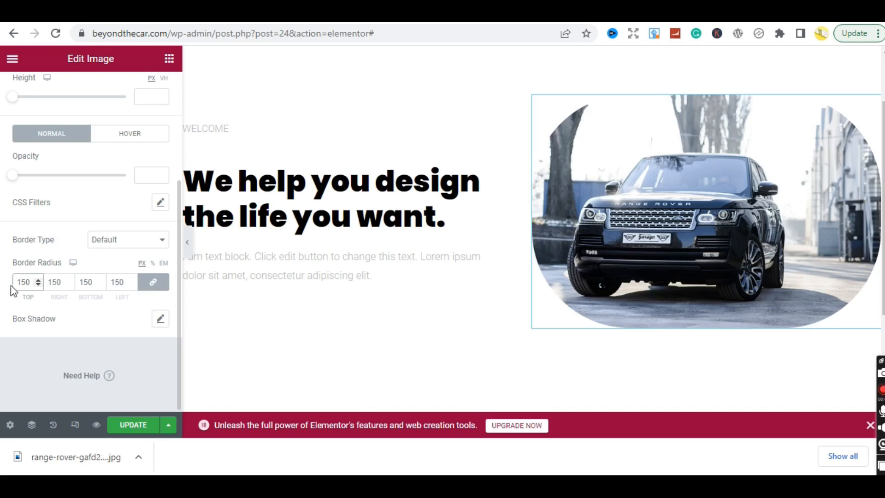
key(BackSpace)
key(BackSpace)
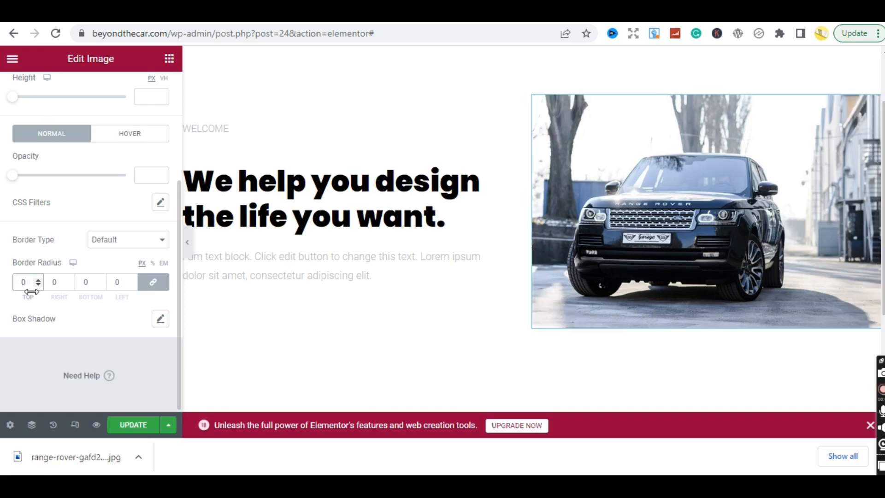
Unlink the image's border radius values and set Right and Left to 200 px each, keeping Top and Bottom at 0.
click(153, 282)
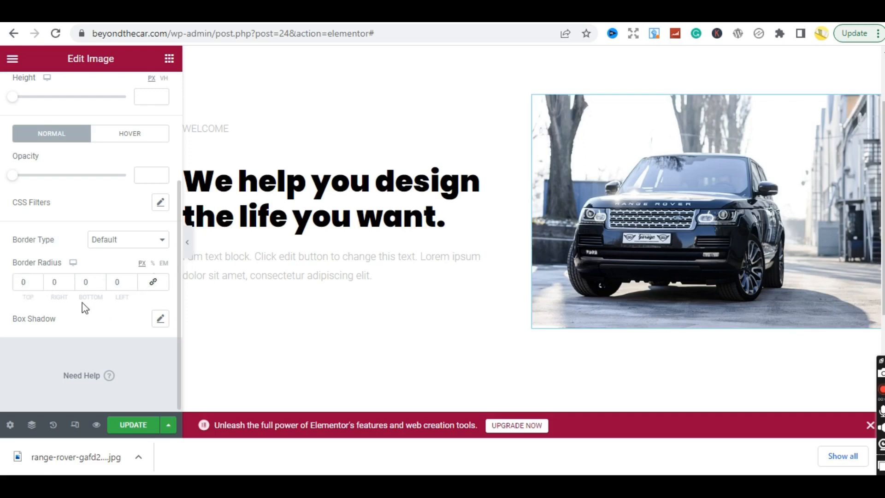
click(52, 283)
text(3)
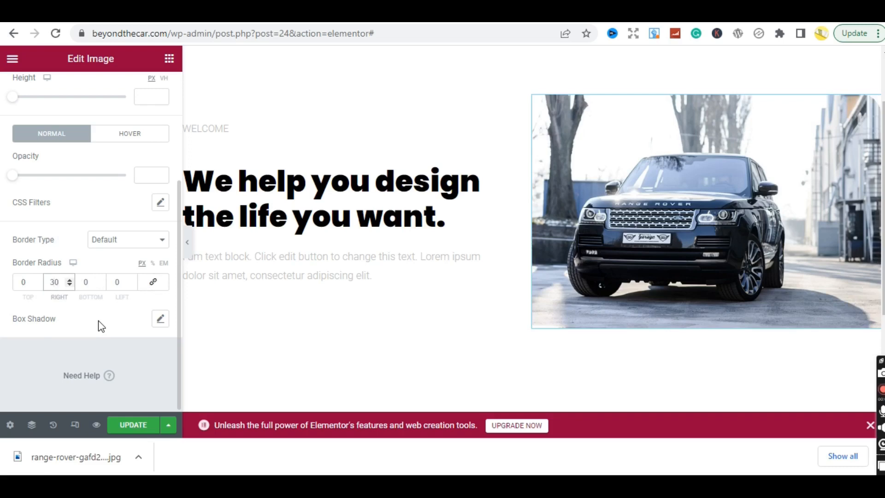
text(0)
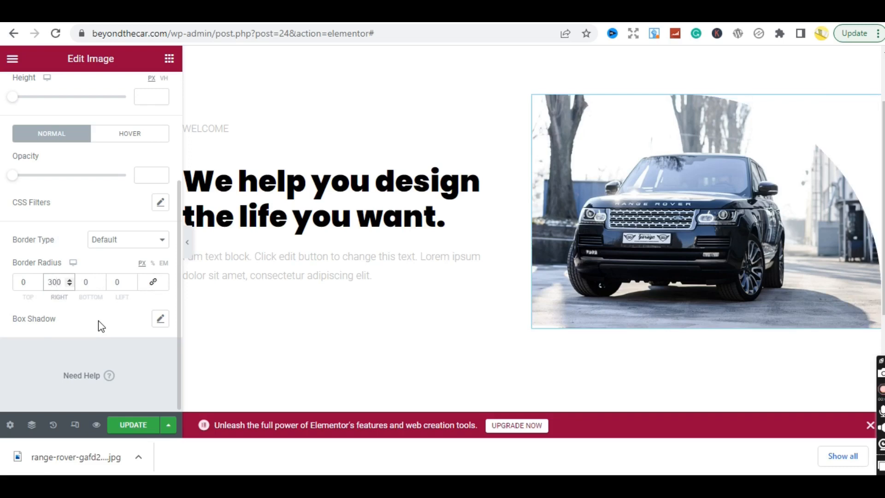
key(BackSpace)
key(BackSpace)
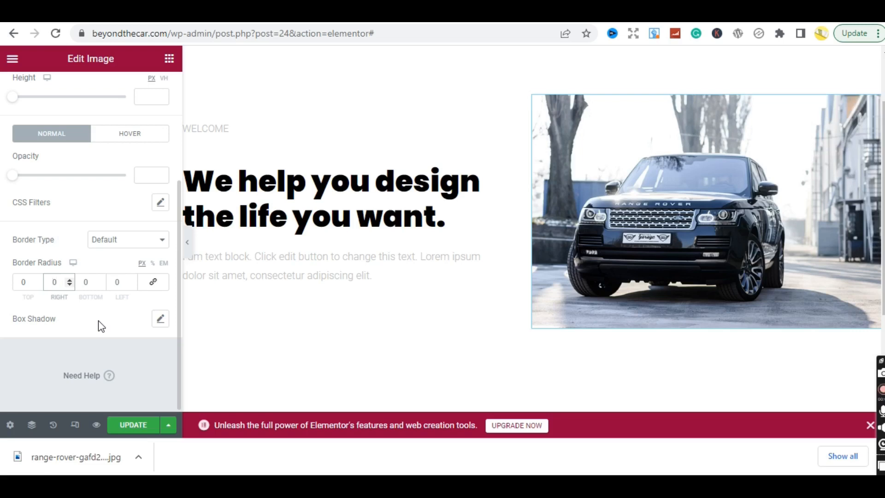
text(200)
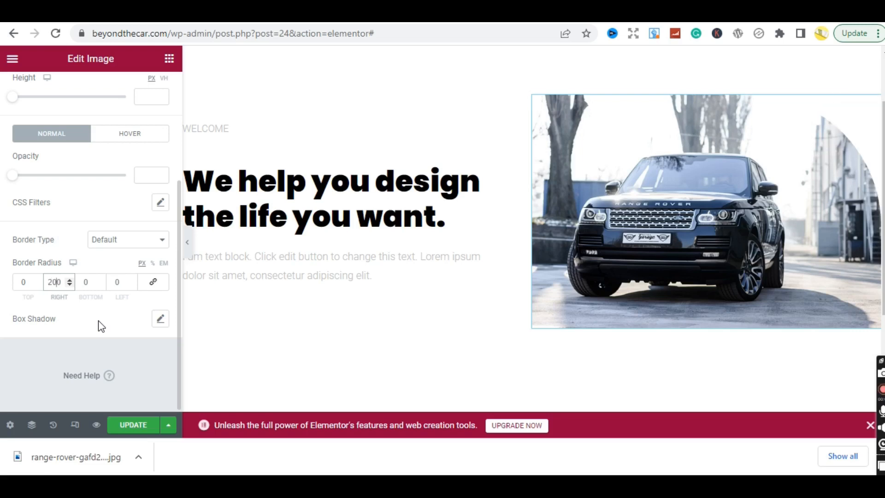
click(114, 289)
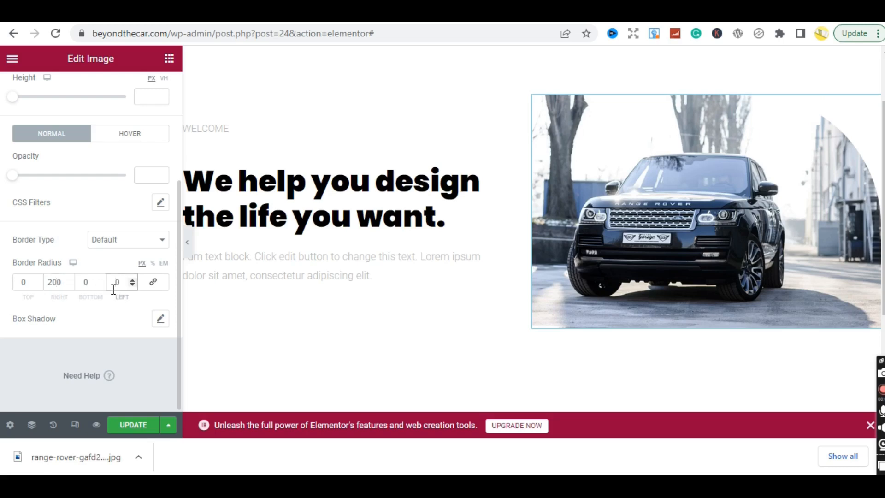
text(200)
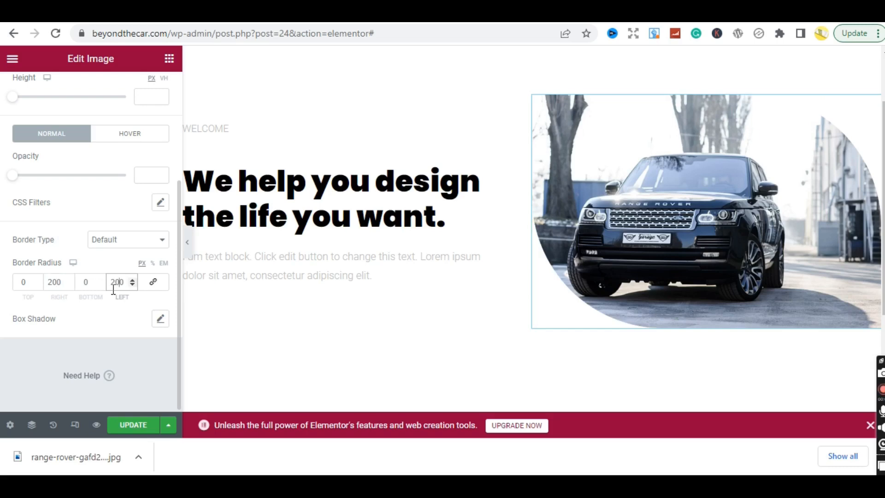
Try 200 px for the Bottom and Top border radius of the Range Rover image, giving all four corners the same rounding.
click(85, 282)
text(200)
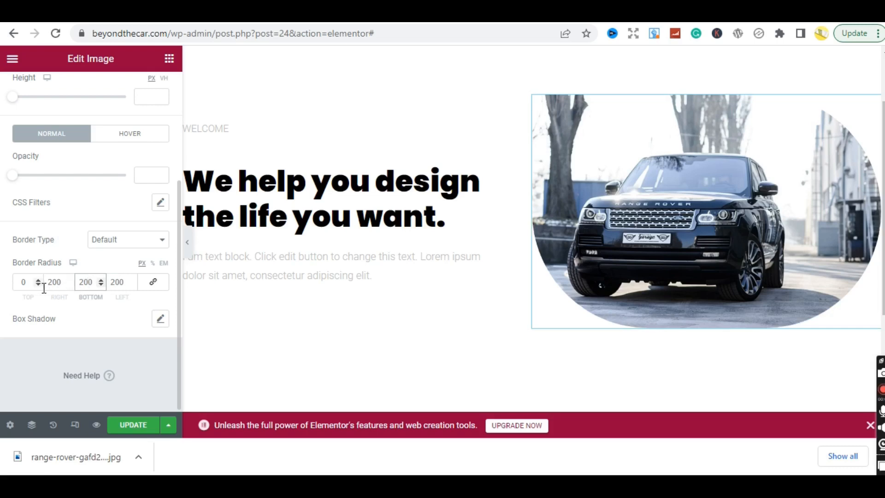
click(23, 283)
text(200)
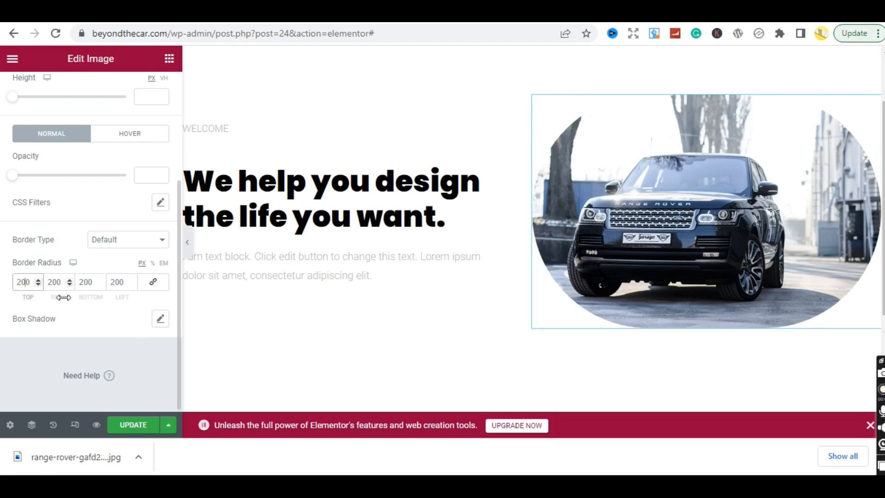
Reset the image's Top, Right, Bottom and Left border radius values to 0.
key(BackSpace)
key(BackSpace)
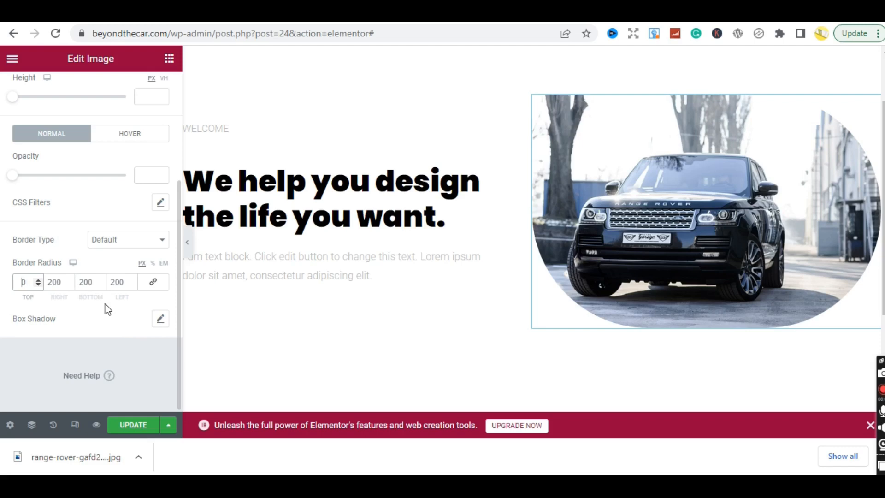
drag(65, 282, 50, 282)
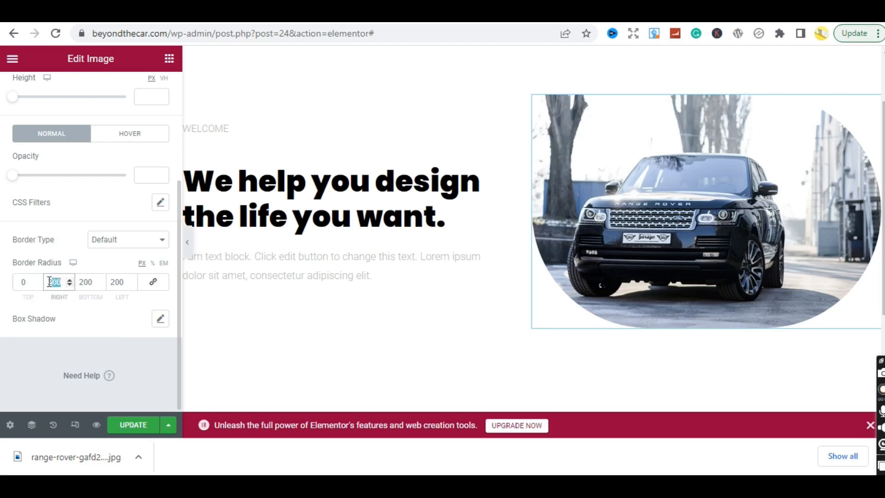
text(0)
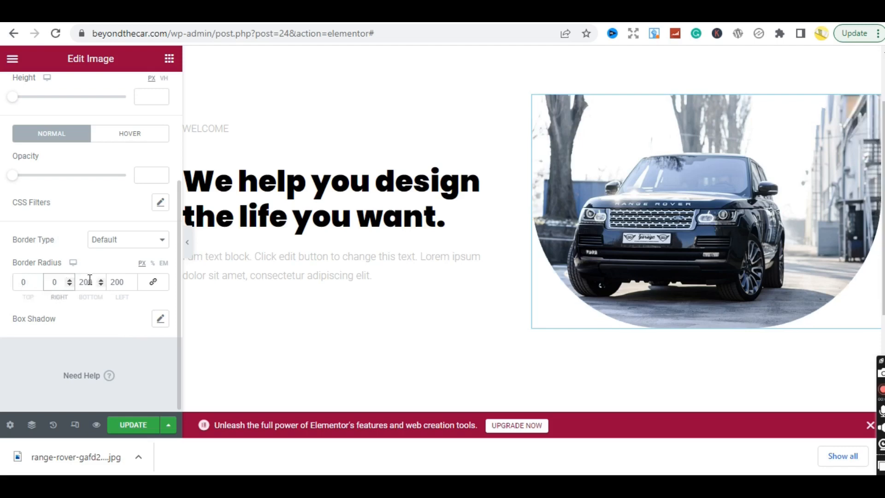
drag(93, 282, 48, 284)
text(0)
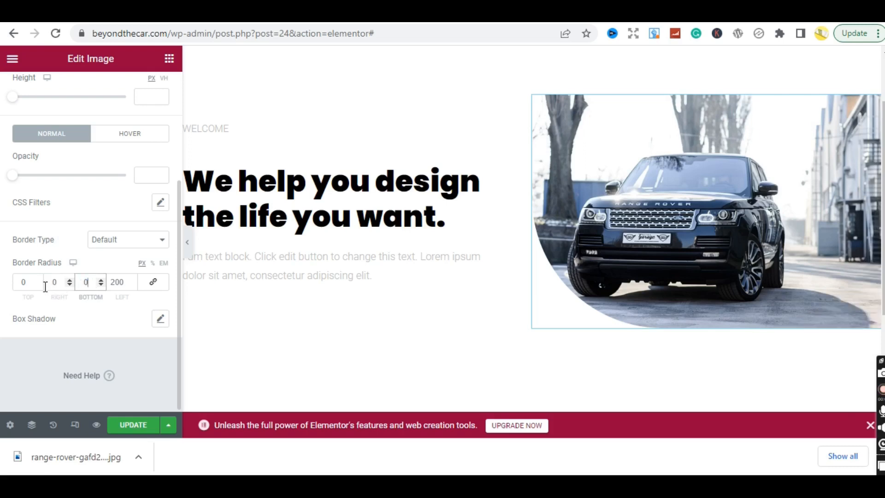
click(127, 283)
drag(126, 282, 110, 281)
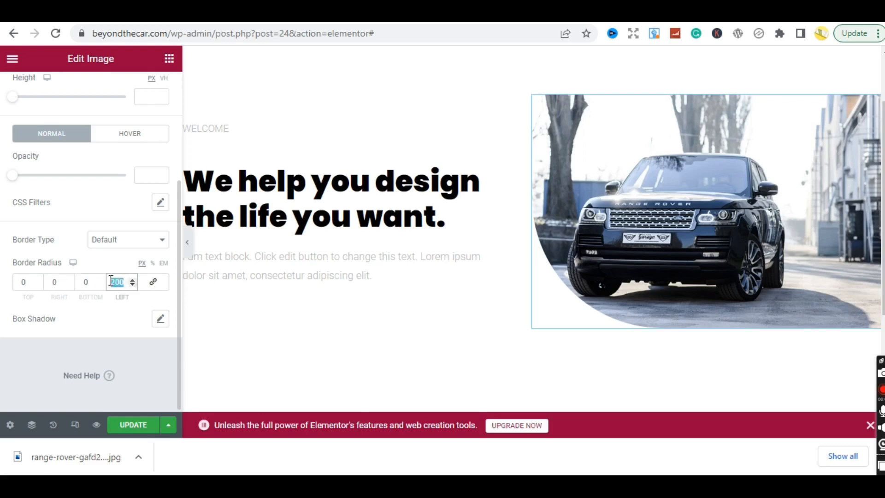
text(0)
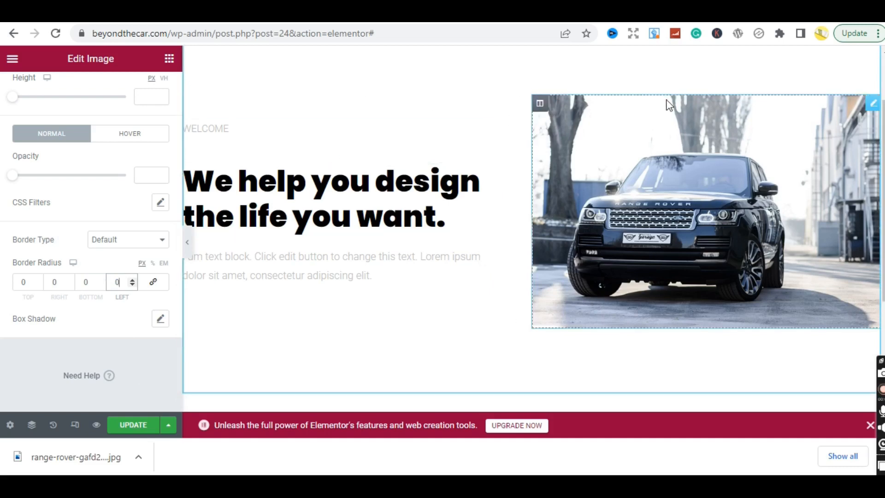
Try boxed content widths of about 506 and 943 px for the section holding the heading and car image, and clear the width value.
drag(884, 207, 883, 179)
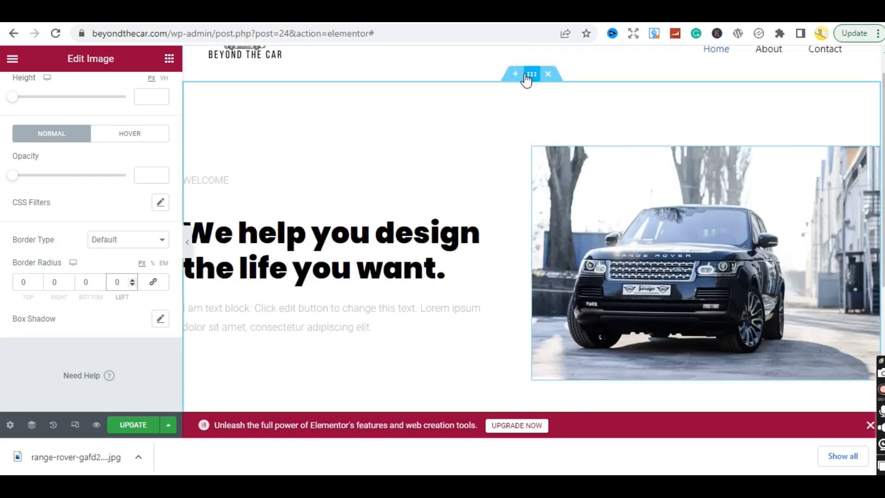
click(531, 74)
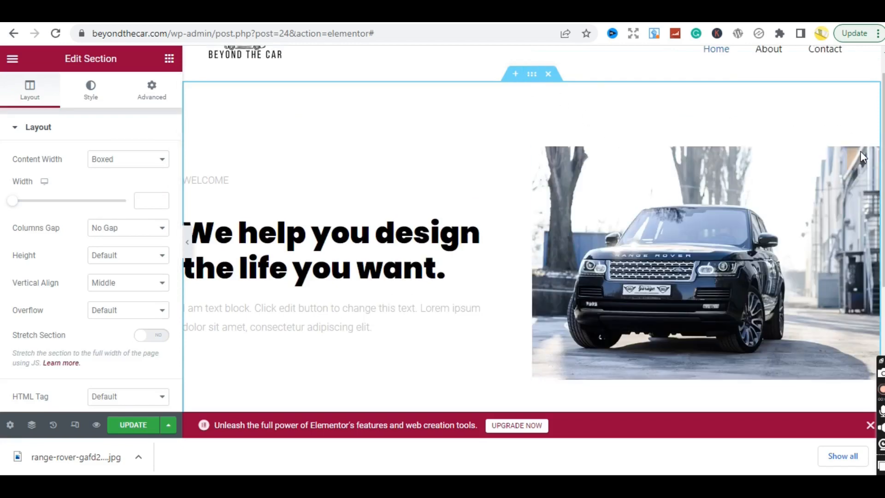
scroll(190, 224, down, 1)
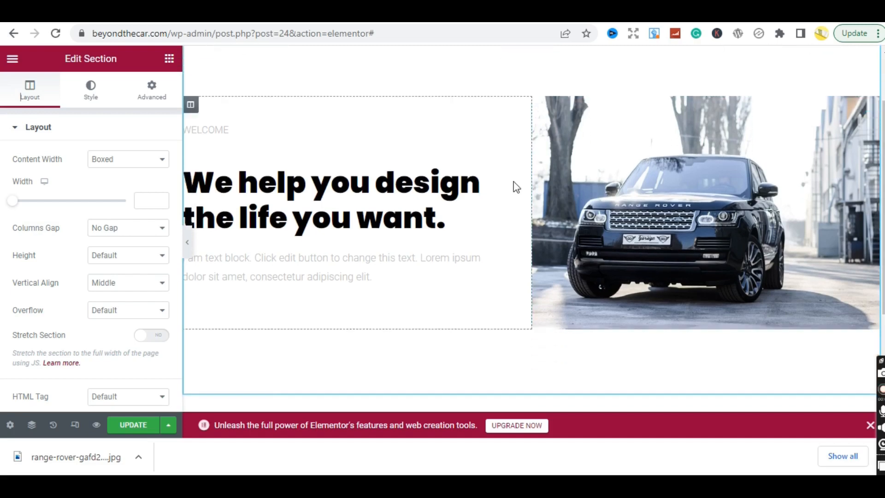
click(13, 200)
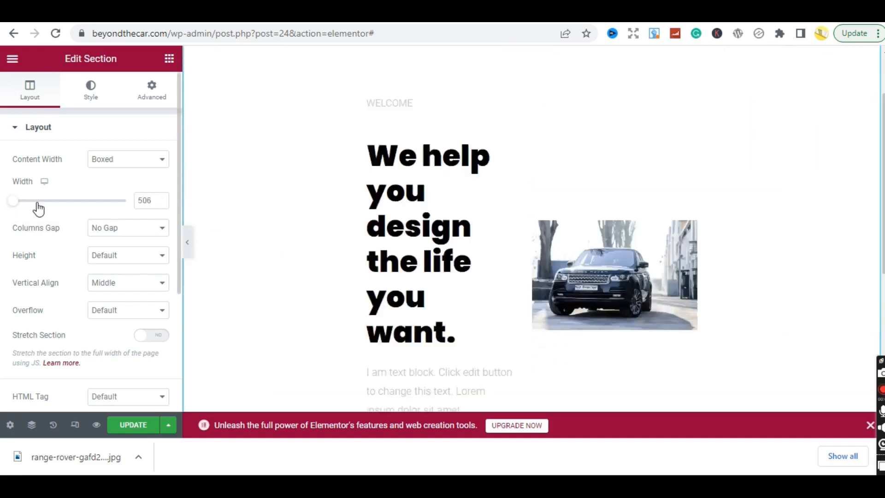
drag(38, 203, 60, 215)
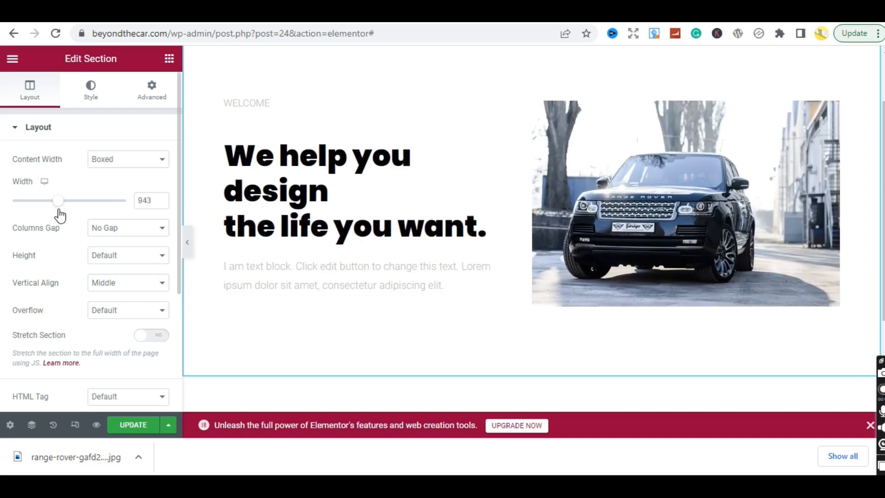
click(148, 202)
double_click(145, 201)
text(5)
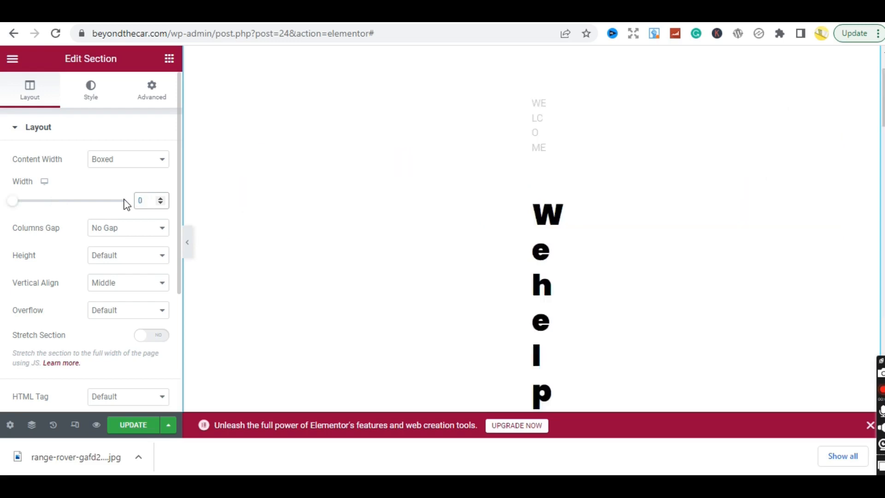
key(BackSpace)
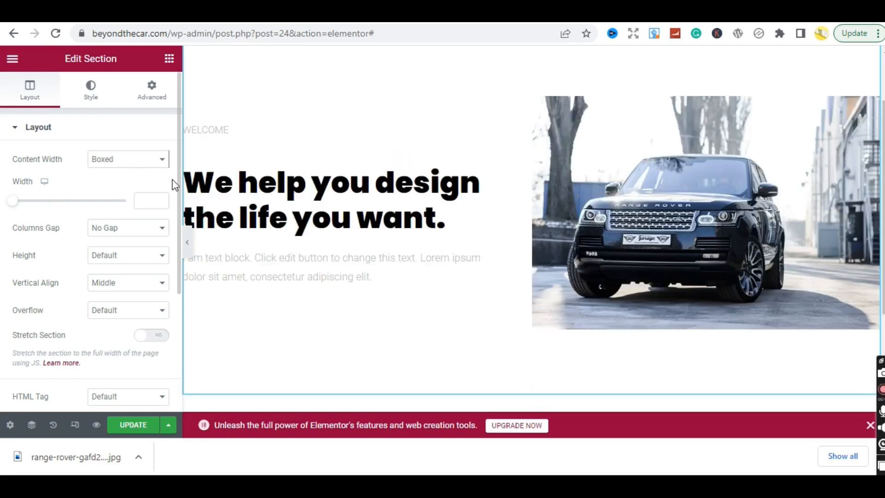
Examine the section's style, advanced and layout settings and how the section sits beneath the page header.
mouse_move(178, 211)
mouse_down()
mouse_move(193, 212)
mouse_move(178, 355)
mouse_move(189, 213)
mouse_up()
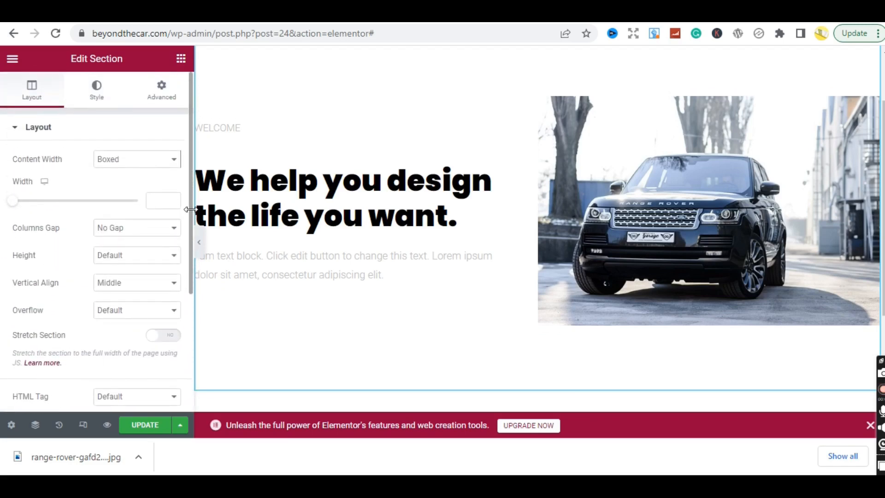
click(97, 99)
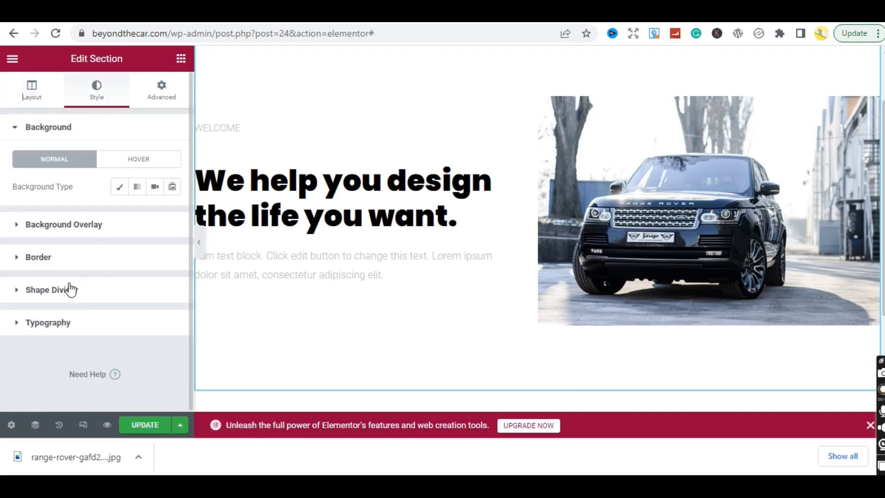
click(160, 98)
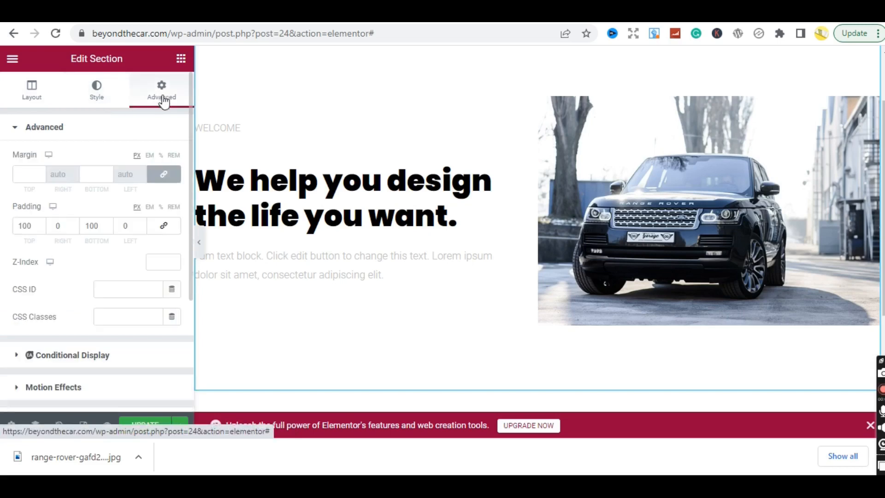
click(22, 93)
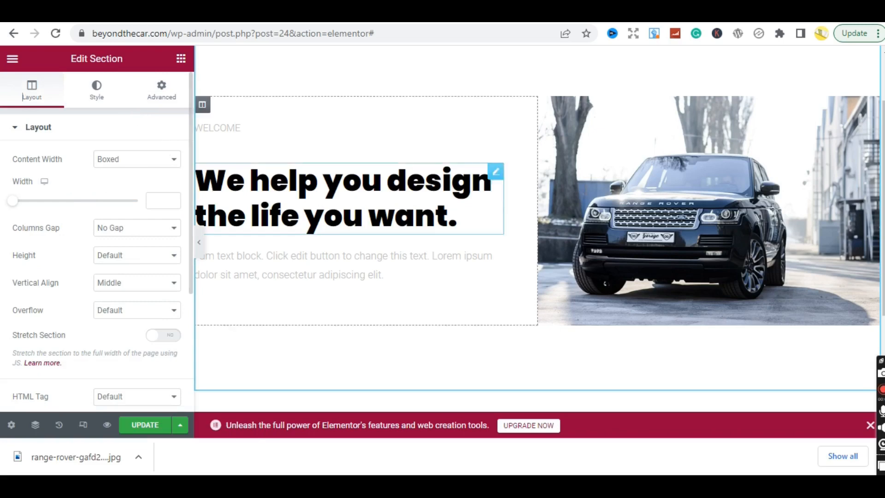
scroll(721, 176, up, 3)
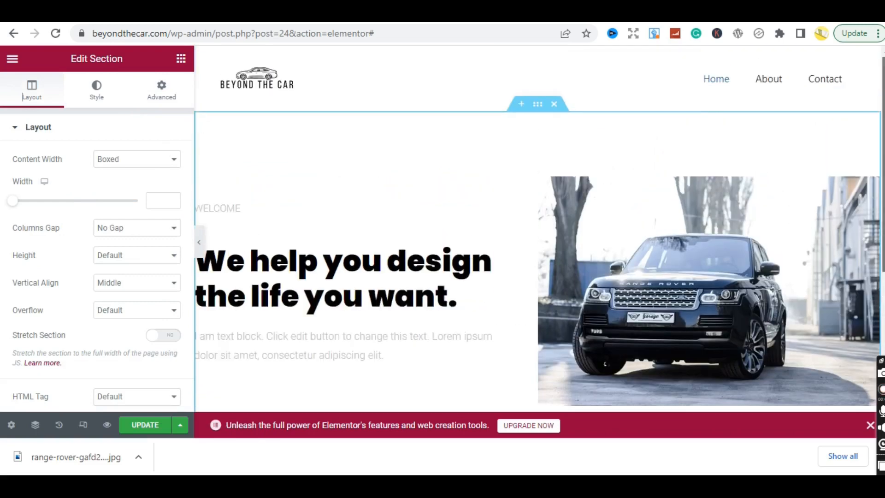
click(634, 92)
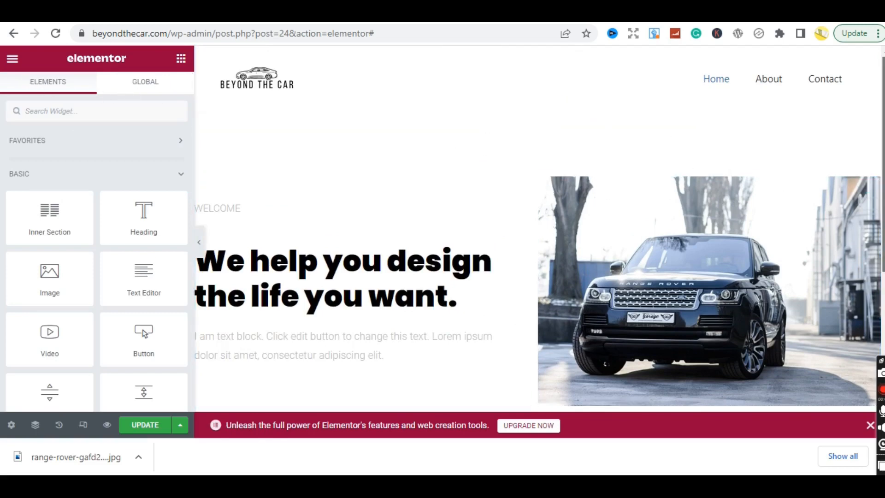
scroll(540, 227, down, 2)
scroll(847, 158, up, 3)
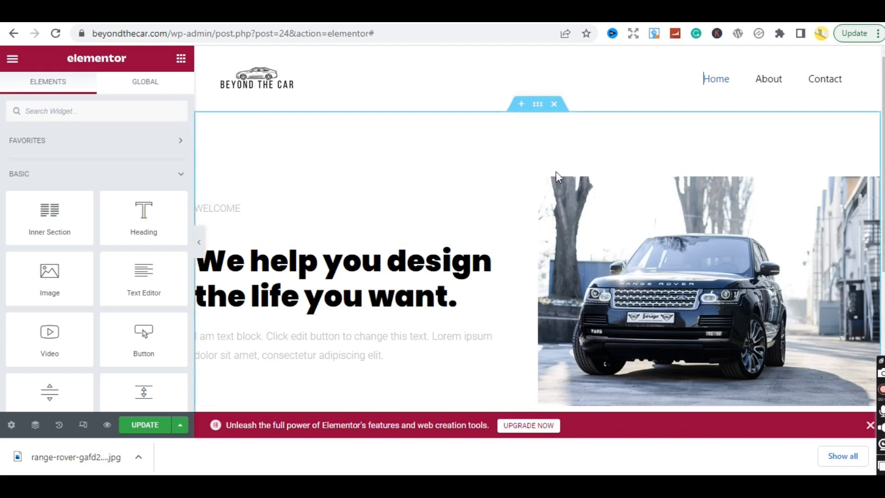
Try top paddings of 50 and 20 px on the section holding the heading and car image, bringing the value to 0.
click(538, 106)
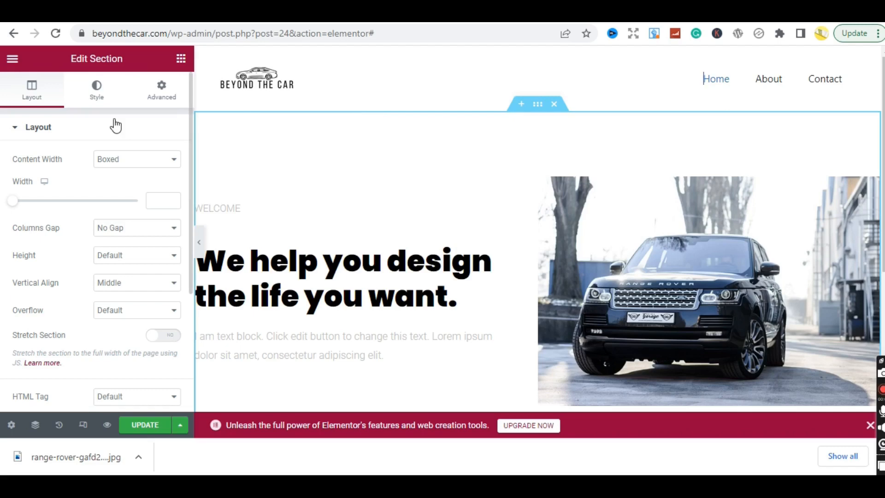
click(160, 100)
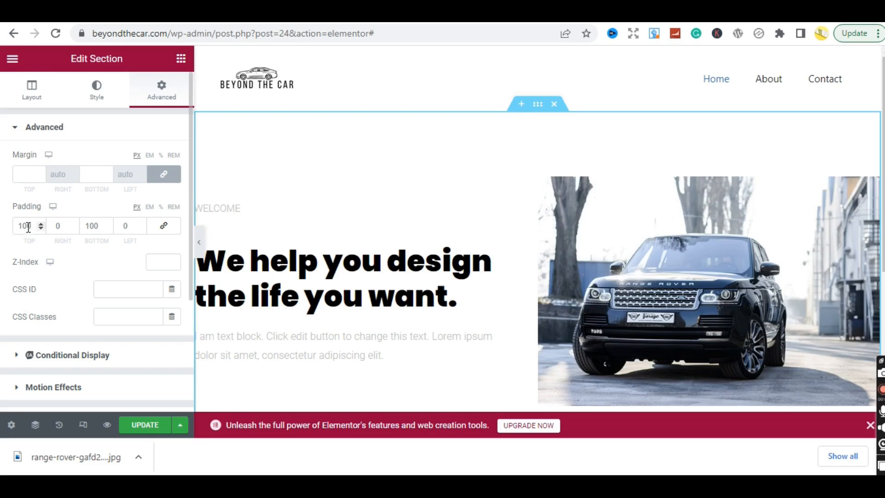
drag(28, 227, 12, 227)
text(50)
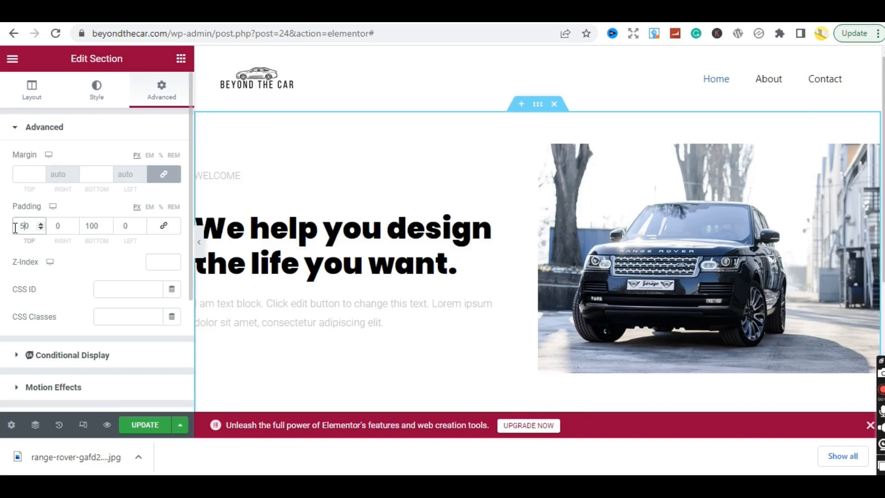
key(Delete)
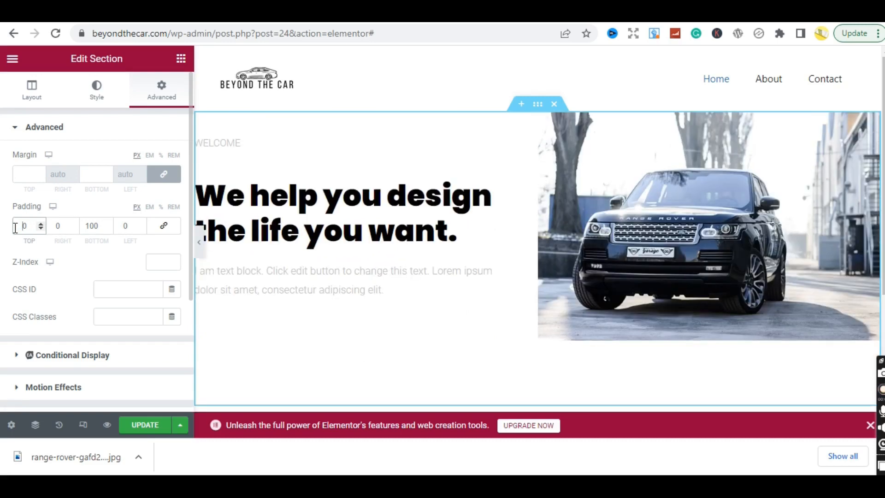
text(2)
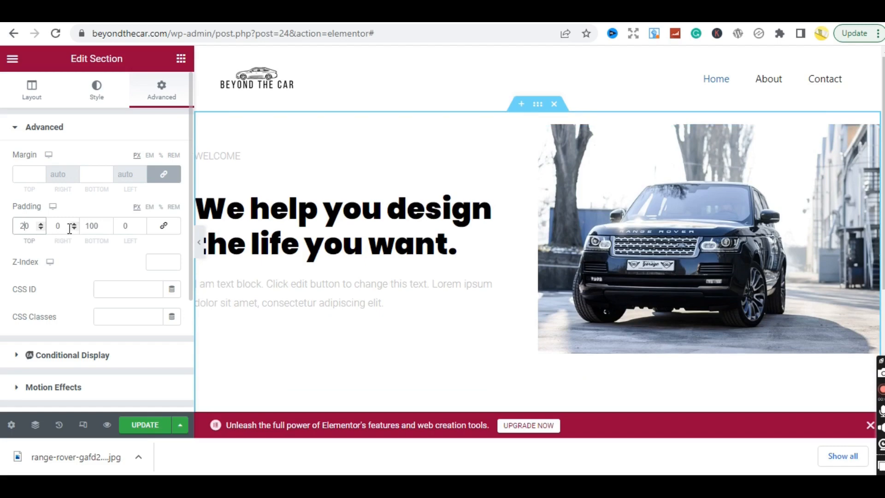
key(BackSpace)
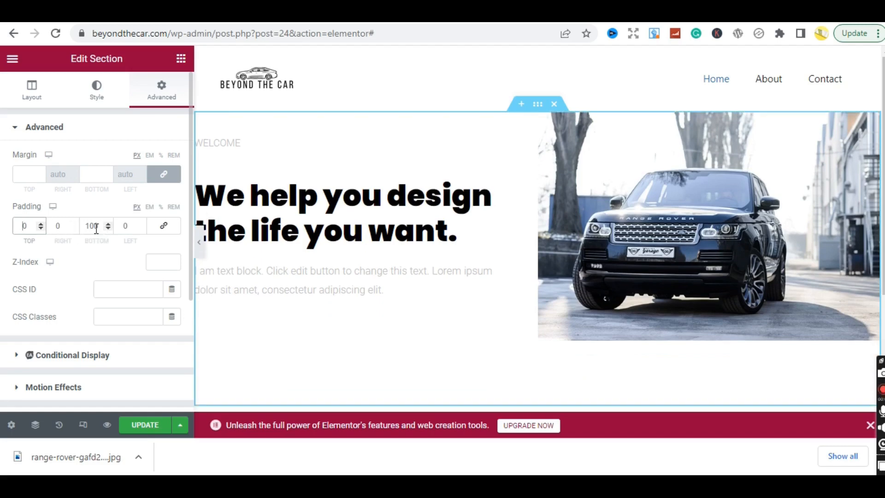
Set the section's bottom padding to 50 px and its top padding to 20 px.
drag(94, 228, 87, 226)
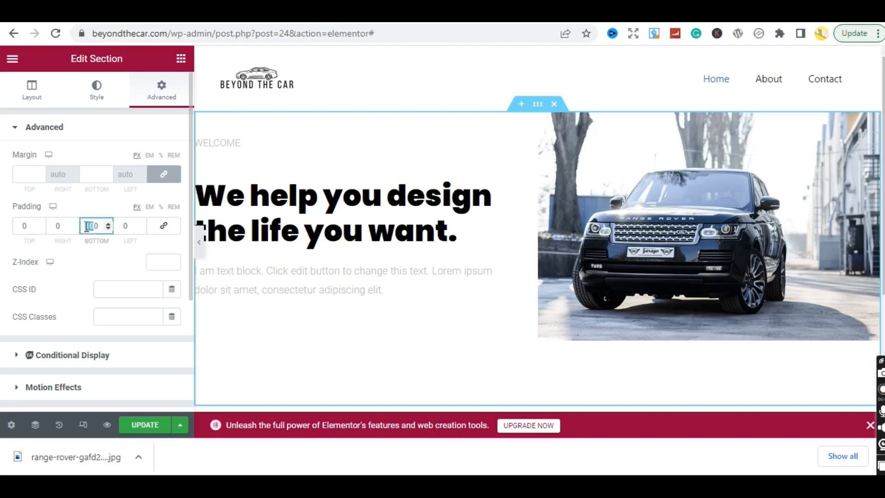
text(50)
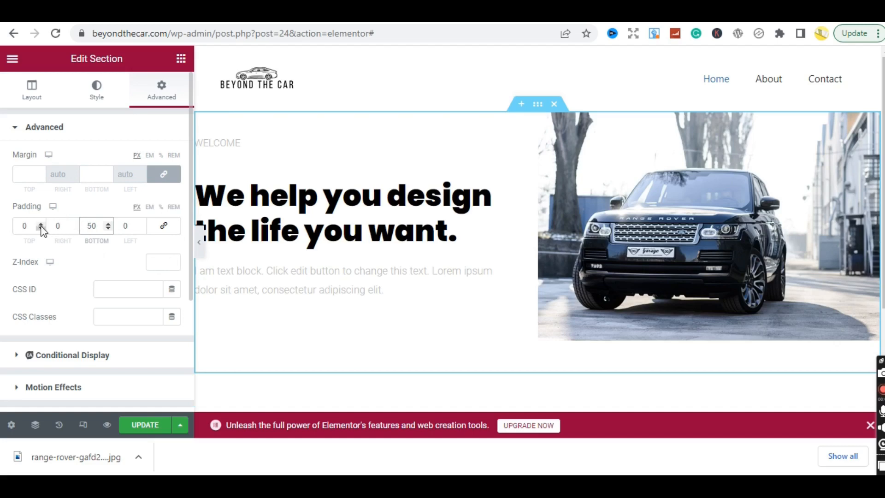
click(26, 227)
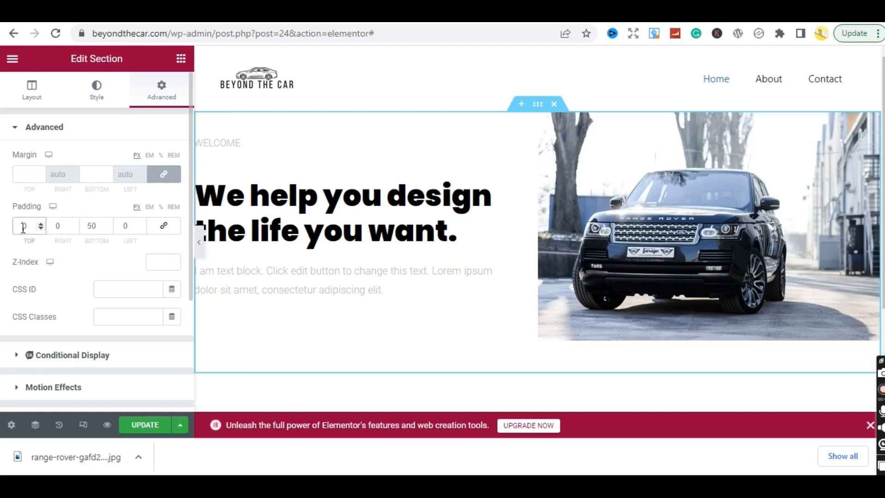
text(2)
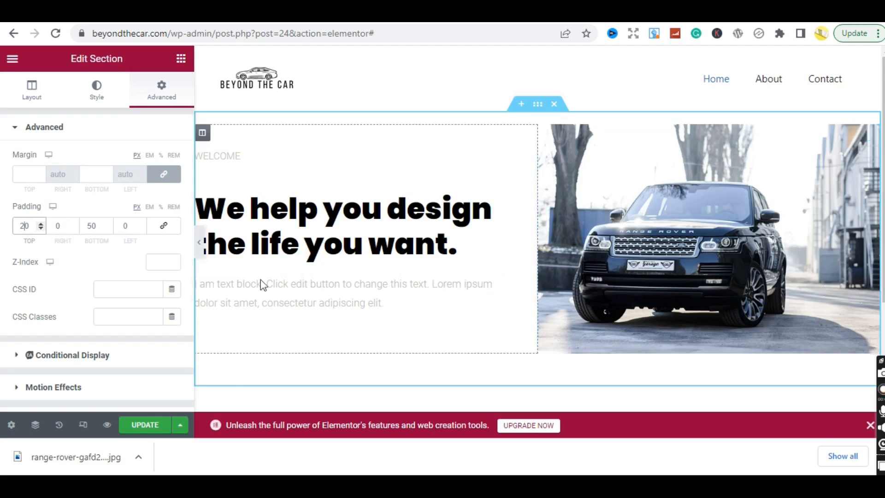
click(96, 267)
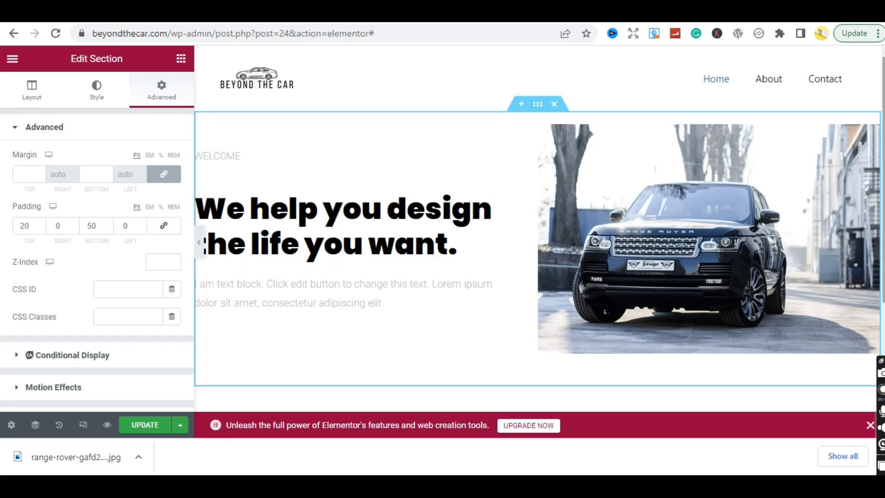
scroll(538, 216, down, 1)
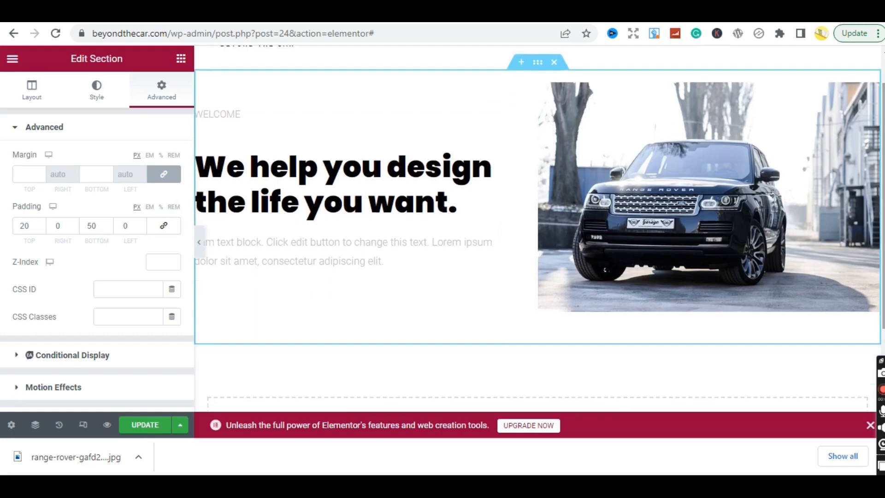
scroll(523, 318, up, 1)
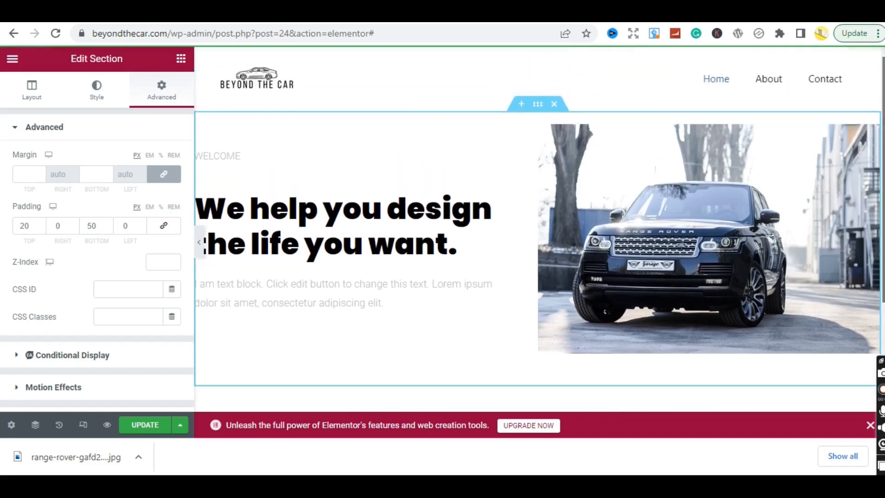
Try 10 px of right and left padding on the section holding the heading and car image, and update the page.
scroll(538, 216, down, 2)
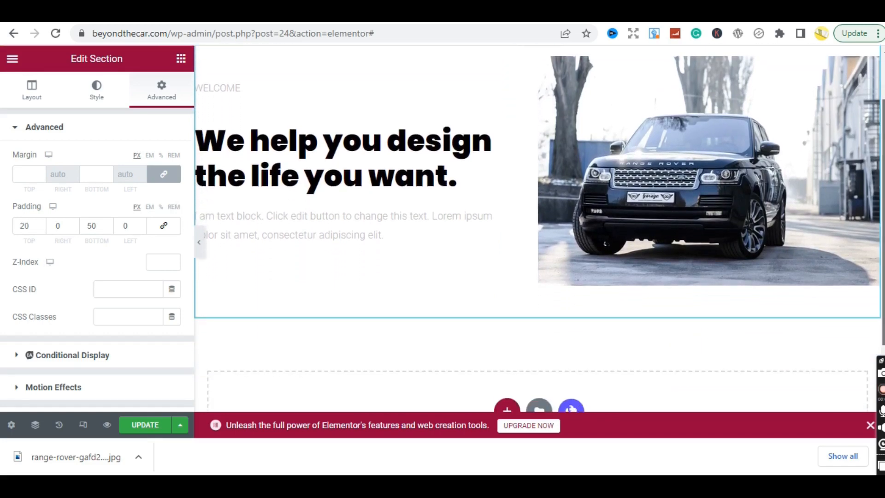
scroll(779, 204, up, 2)
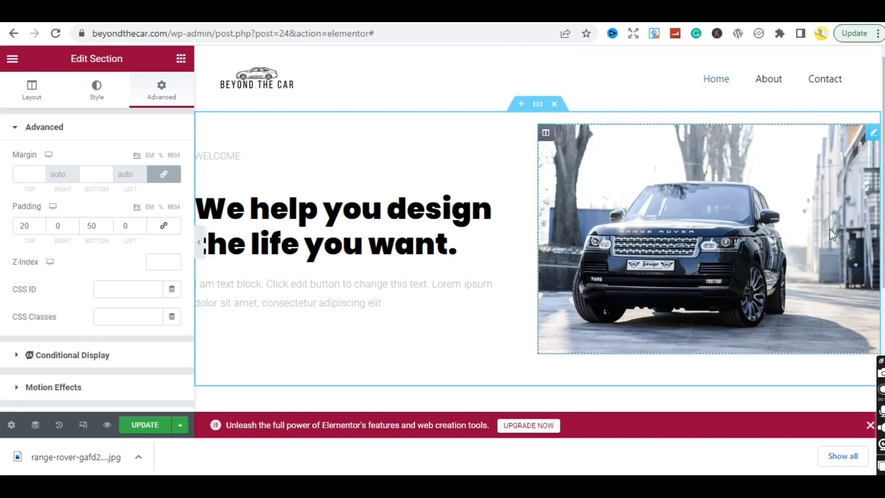
click(55, 226)
text(1)
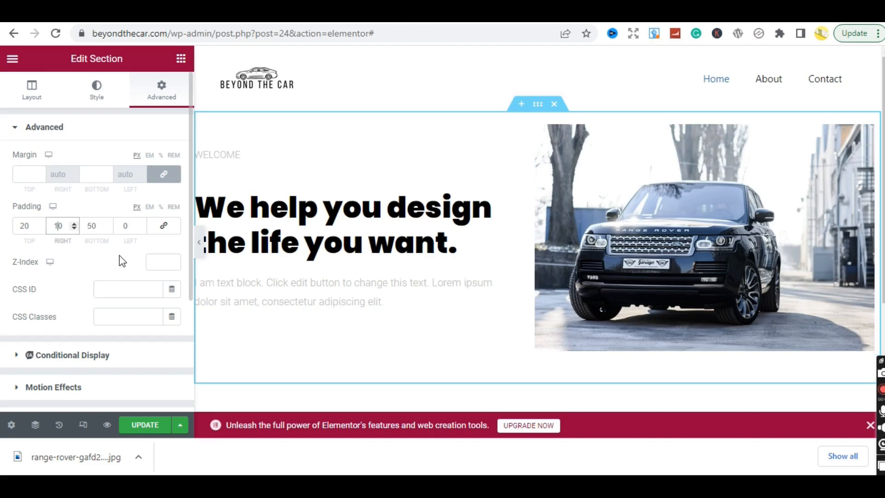
click(124, 229)
text(1)
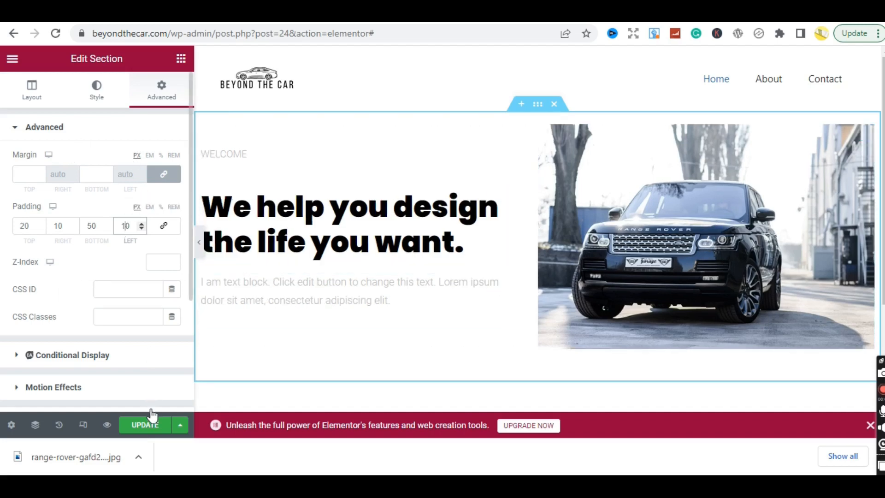
click(145, 424)
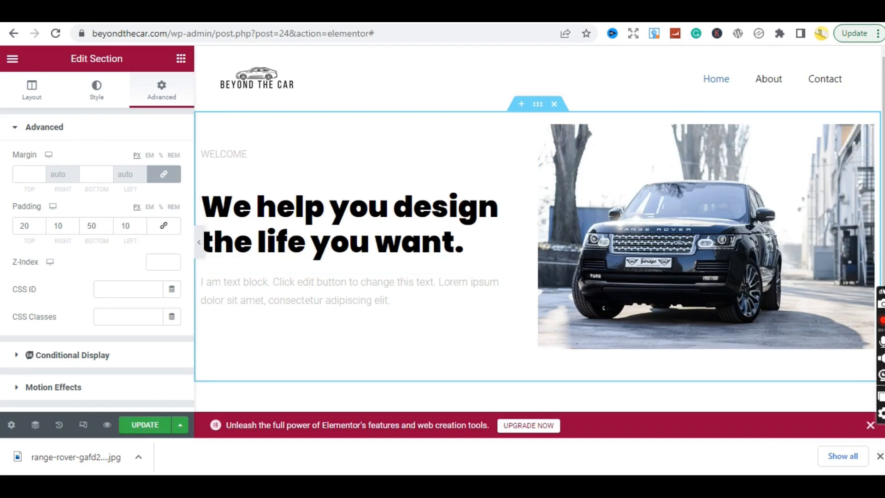
click(880, 456)
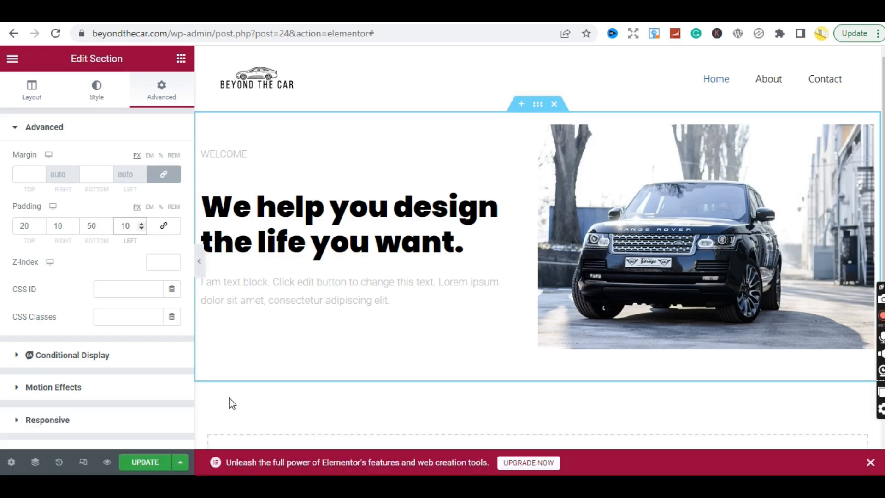
click(147, 462)
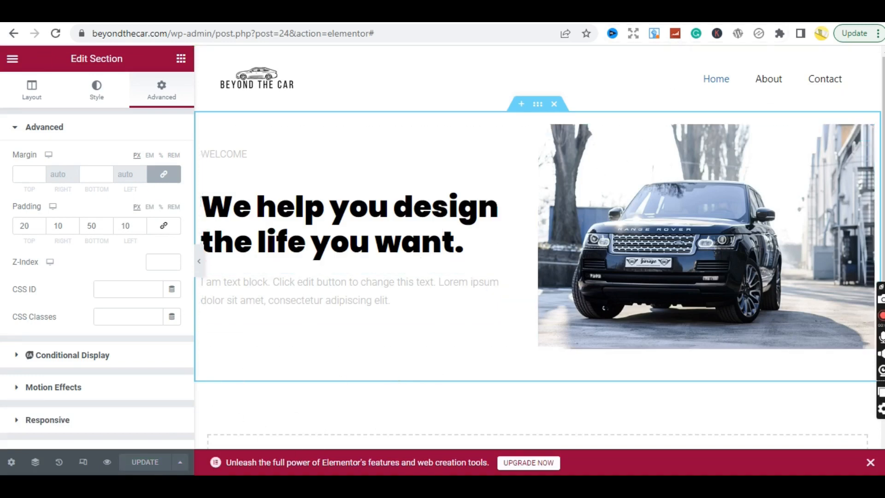
Switch to the browser tab showing Pixabay and open the live beyondthecar.com home page there to check the layout.
click(713, 15)
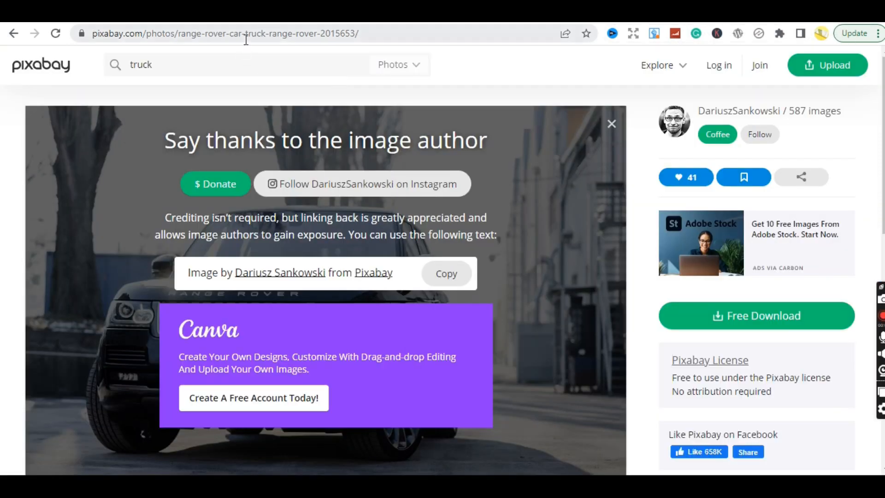
click(246, 36)
text(bey)
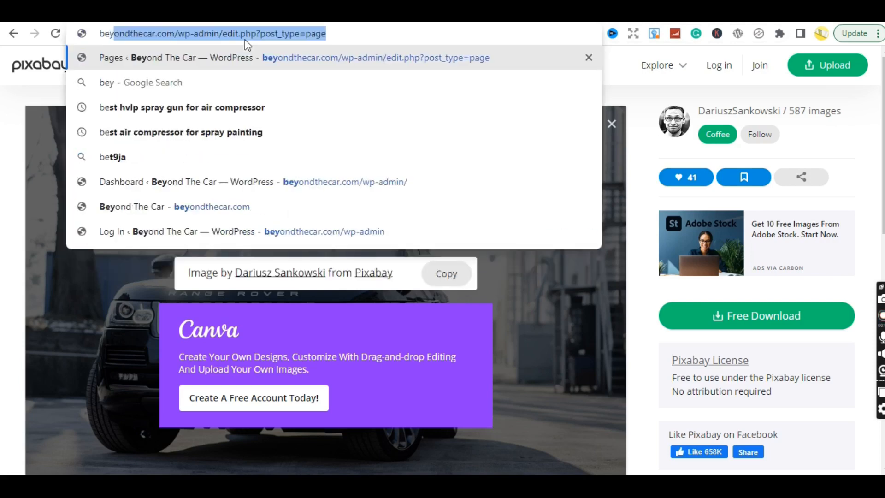
text(on)
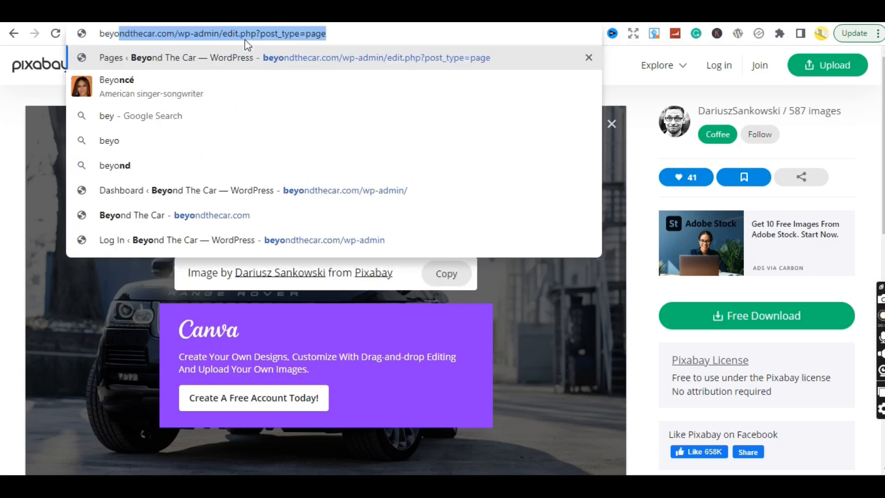
click(124, 224)
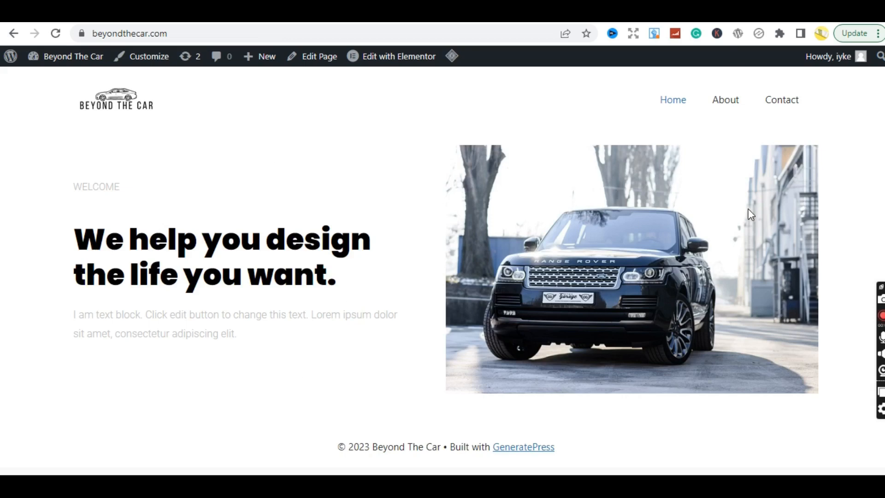
Return to the Elementor editor and set the section's left and right padding to 0 px.
click(715, 19)
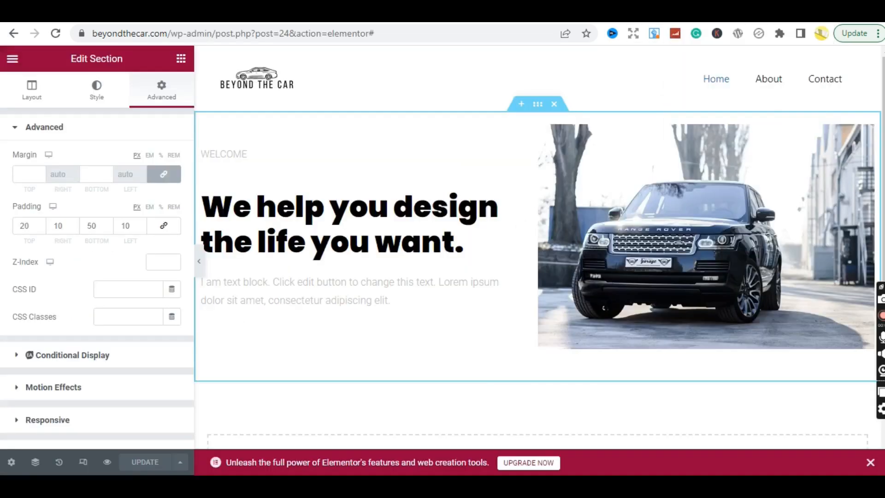
click(122, 226)
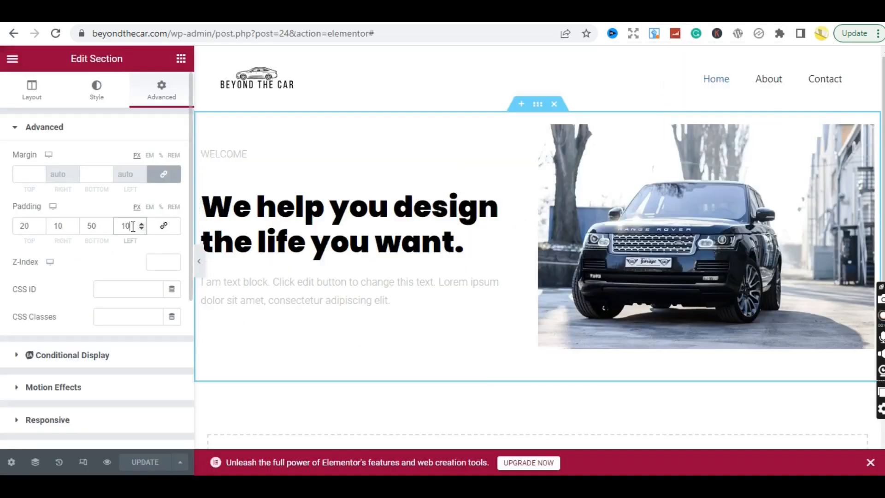
double_click(121, 227)
text(0)
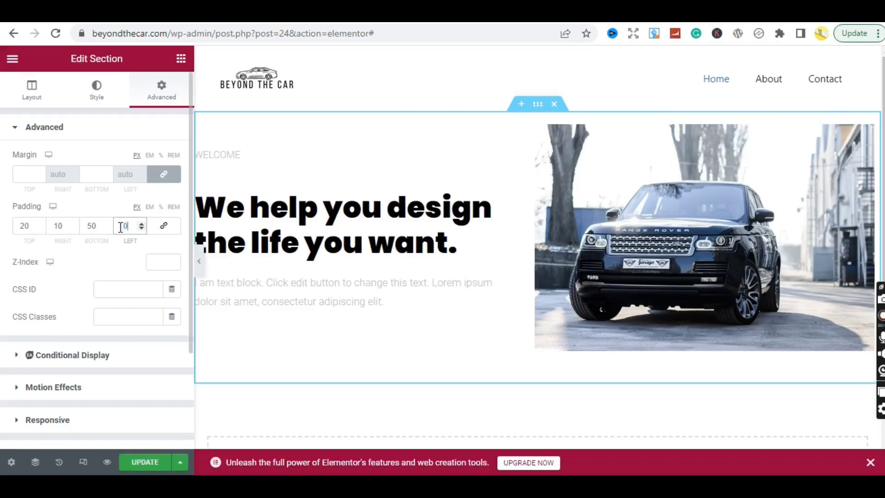
double_click(64, 226)
text(0)
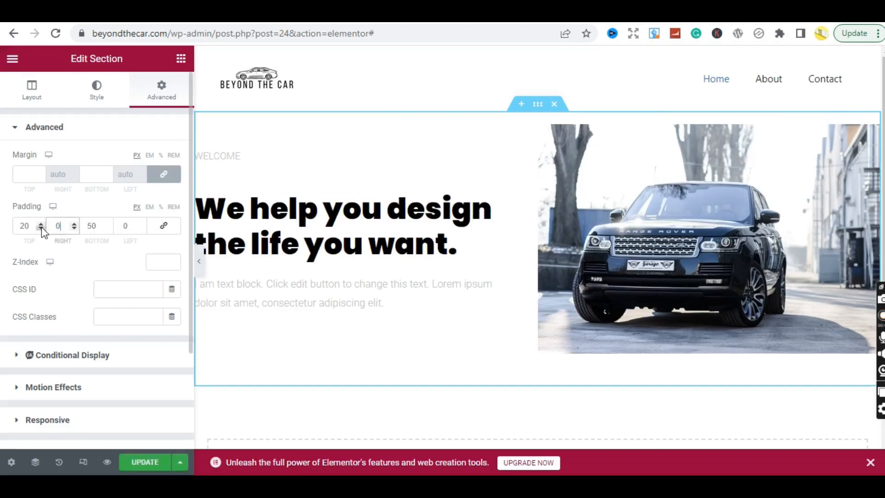
Update the page and check the reloaded live home page before returning to the Elementor editor.
click(145, 463)
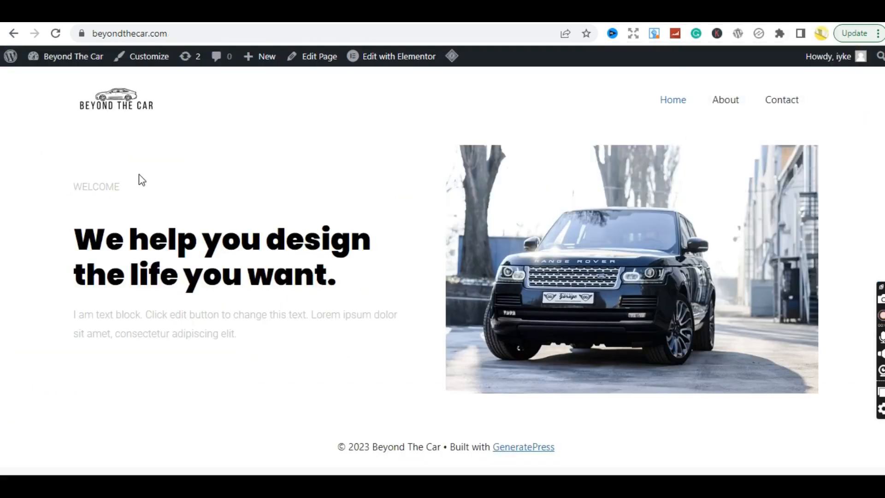
click(54, 35)
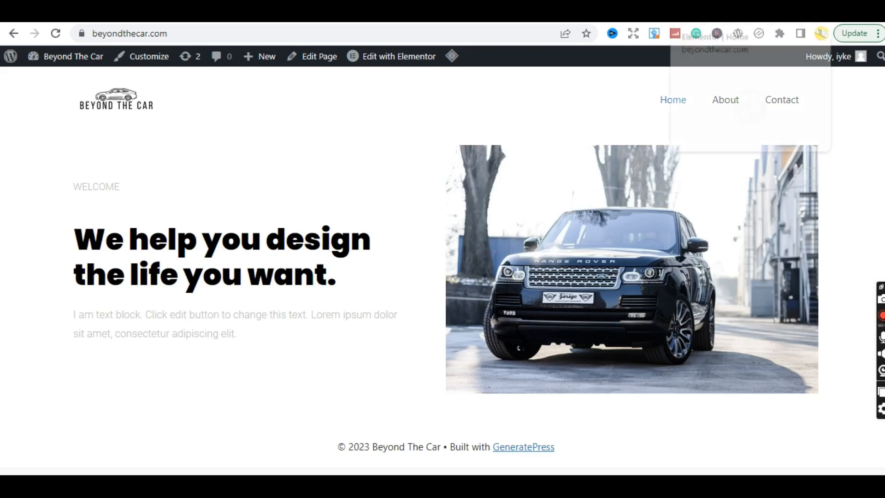
click(706, 14)
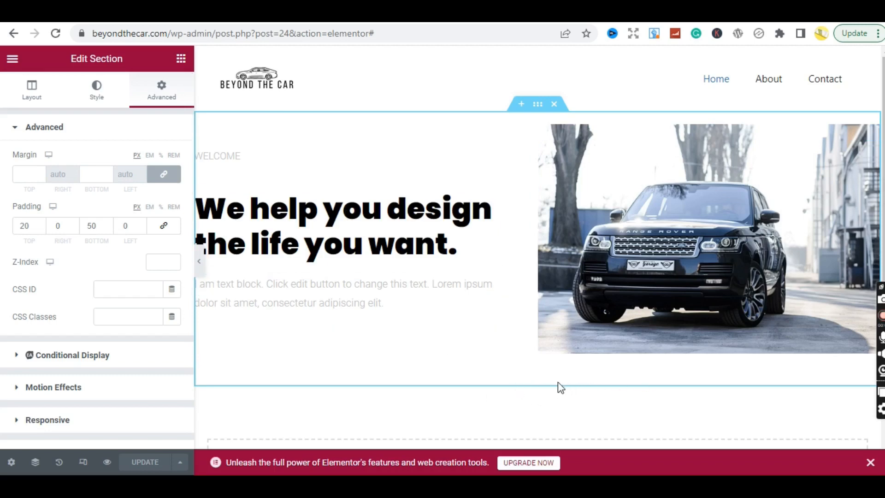
Add a new single-column section below the section holding the heading and car image.
scroll(464, 237, down, 3)
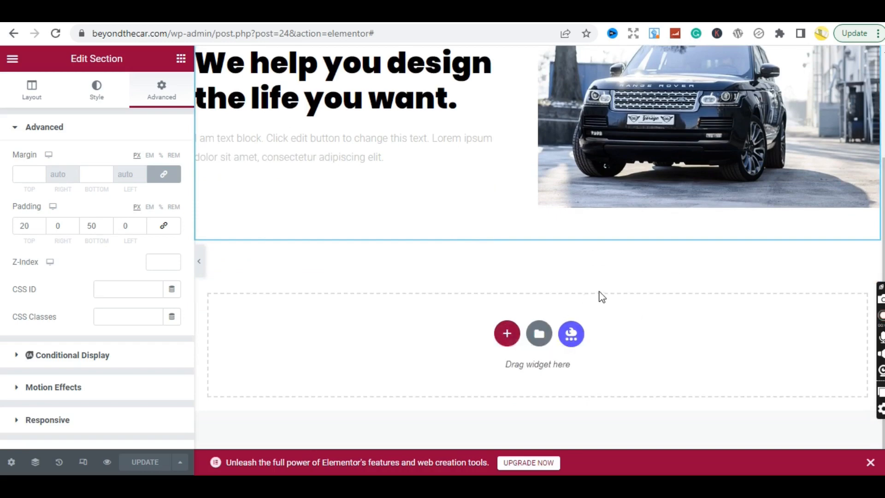
click(507, 334)
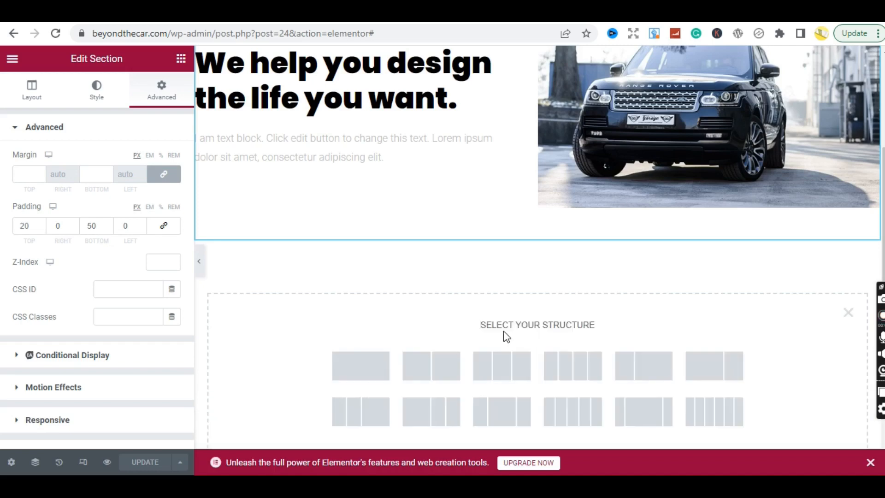
scroll(494, 290, down, 2)
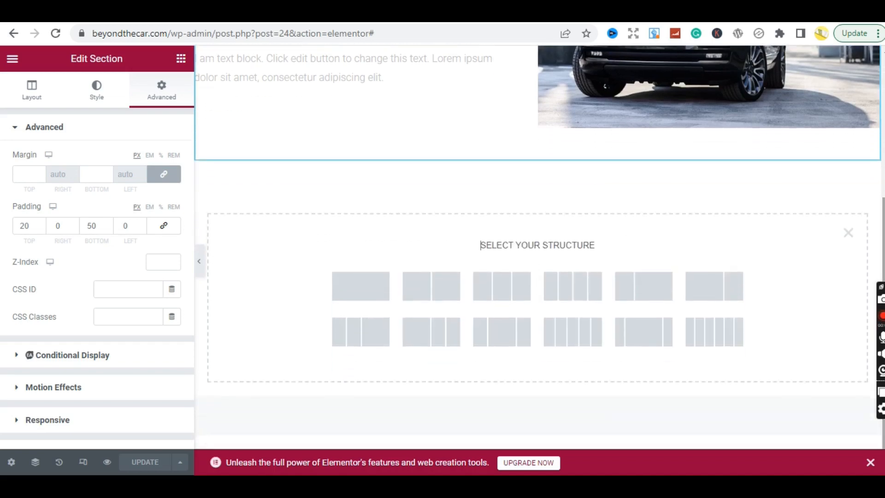
click(361, 292)
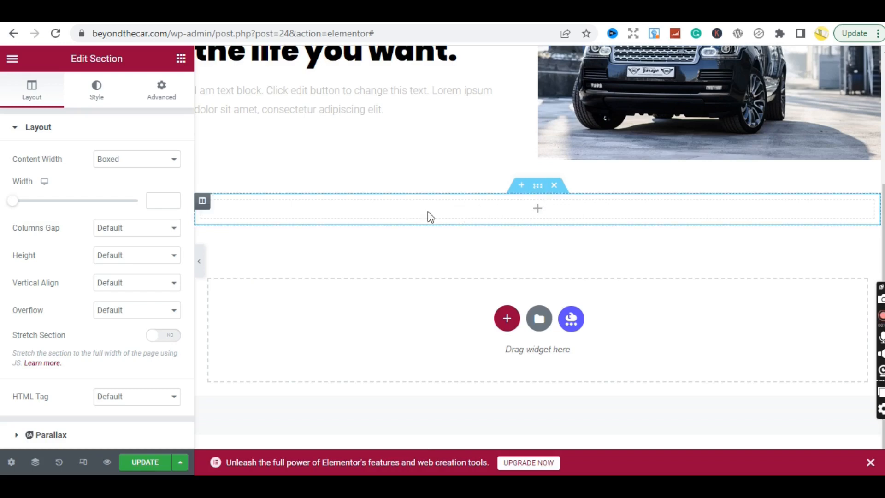
Add a Heading widget to the new single-column section and set its title to LATEST ARTICLES.
click(181, 59)
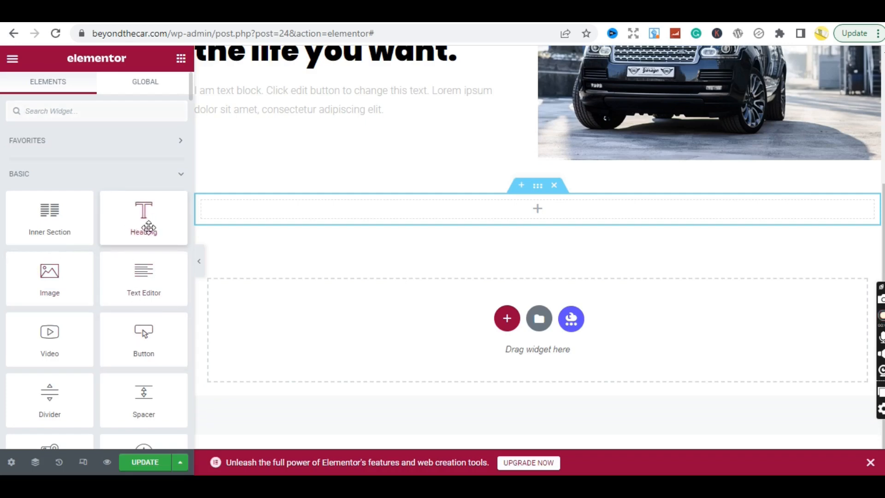
drag(149, 227, 265, 211)
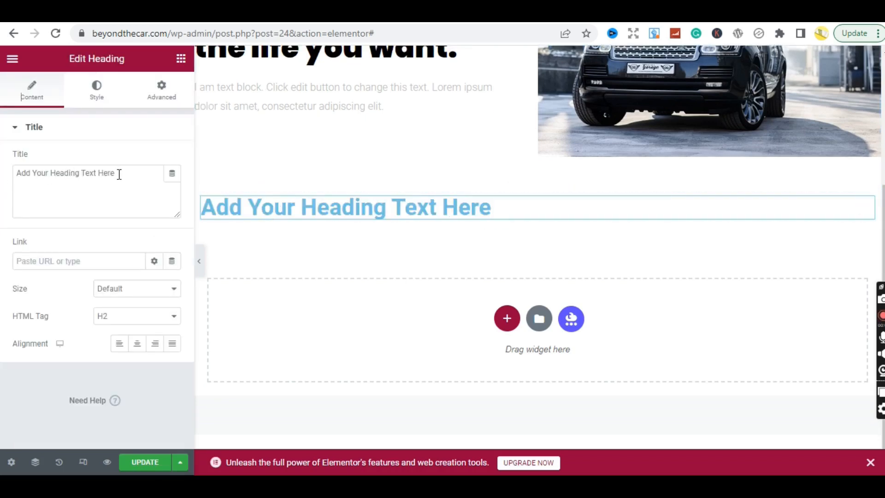
drag(120, 174, 14, 178)
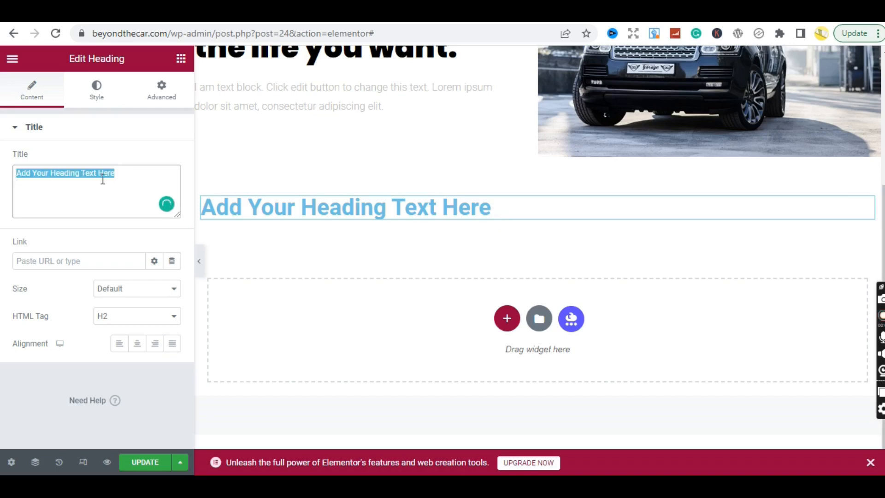
text(h)
key(BackSpace)
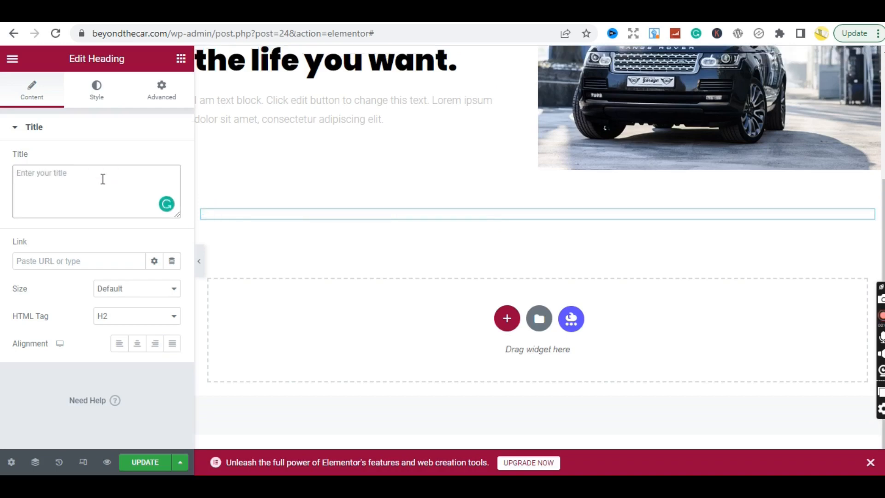
text(L)
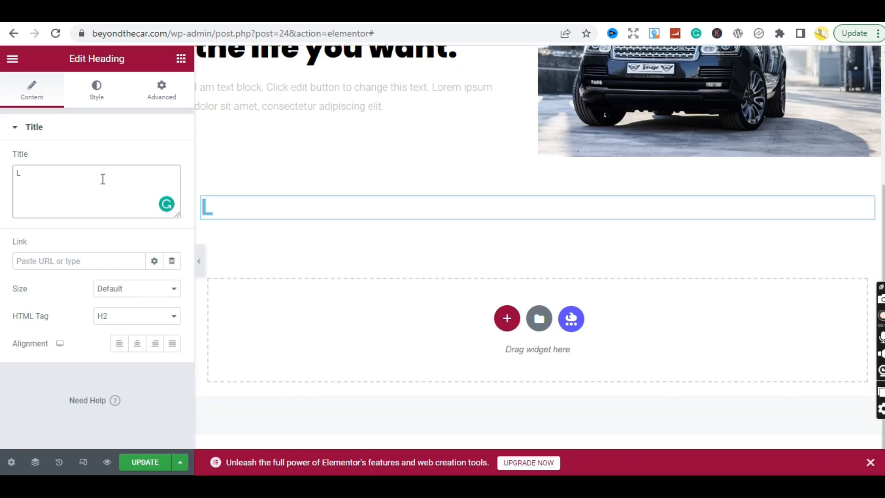
text(ATEST)
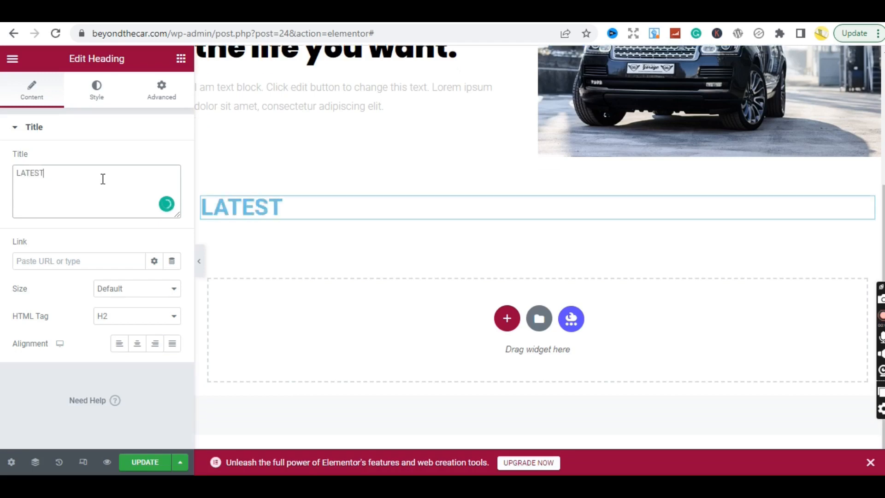
text( PO)
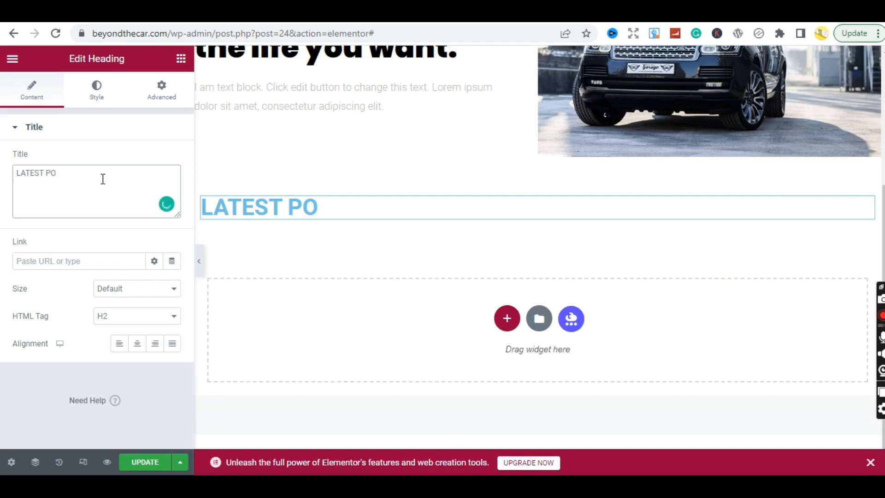
key(BackSpace)
key(BackSpace)
text(A)
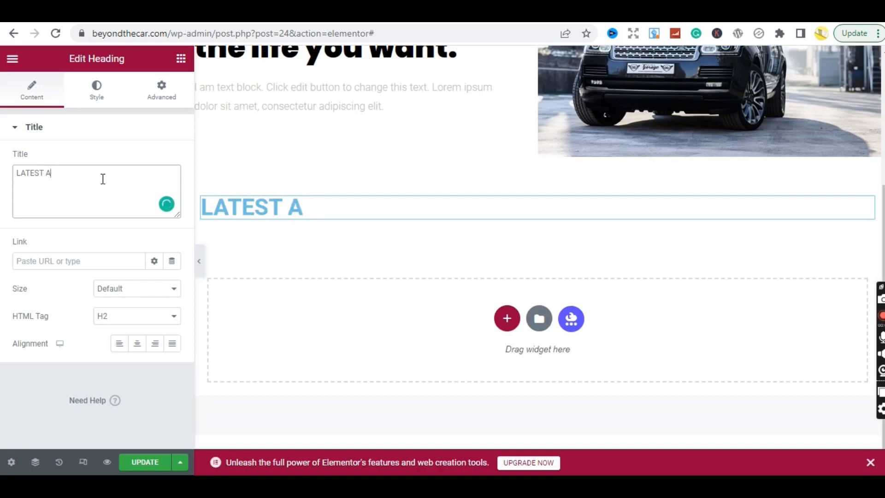
text(RTICLES)
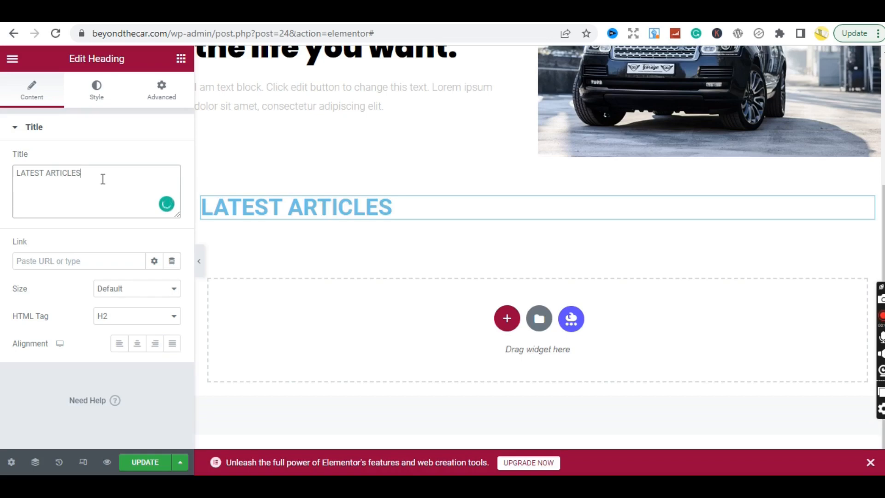
Change the new heading's title to LATEST POSTS.
key(BackSpace)
key(BackSpace)
key(BackSpace)
key(BackSpace)
key(BackSpace)
key(BackSpace)
key(BackSpace)
key(BackSpace)
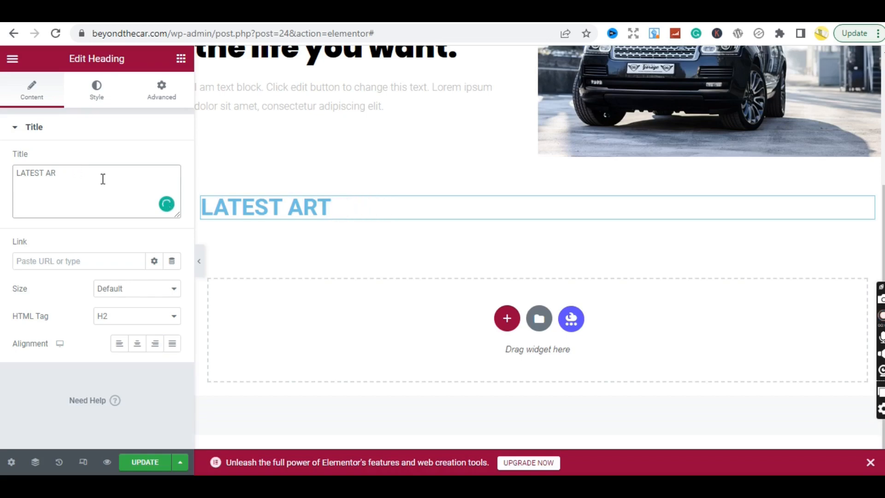
text(POSTS)
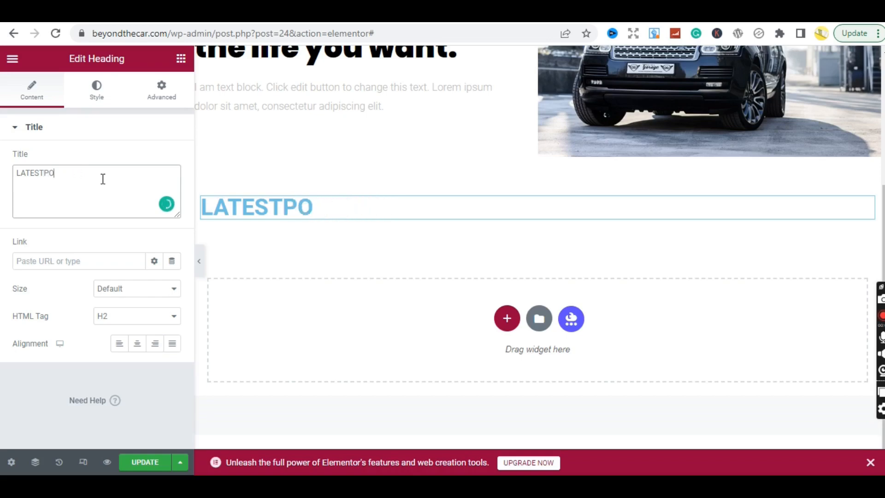
key(BackSpace)
key(BackSpace)
key(BackSpace)
key(BackSpace)
key(BackSpace)
text(POSTS)
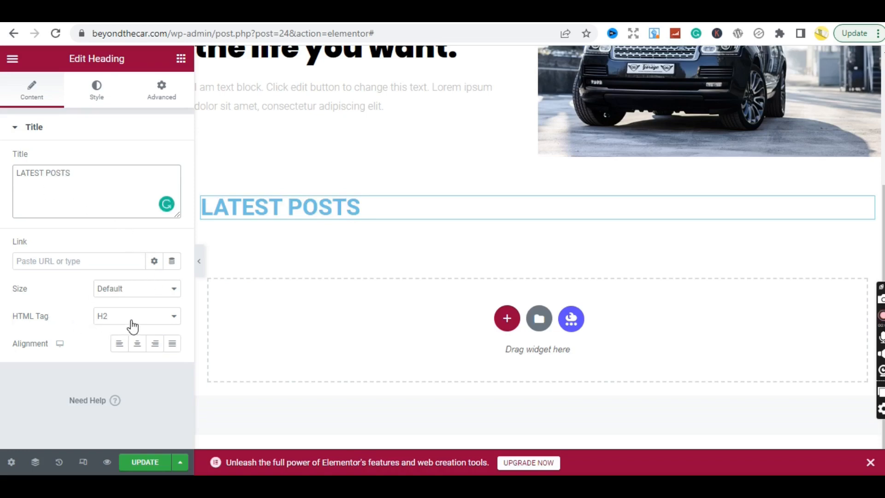
Set the LATEST POSTS heading's HTML tag to H3, keeping its size at Default.
click(147, 318)
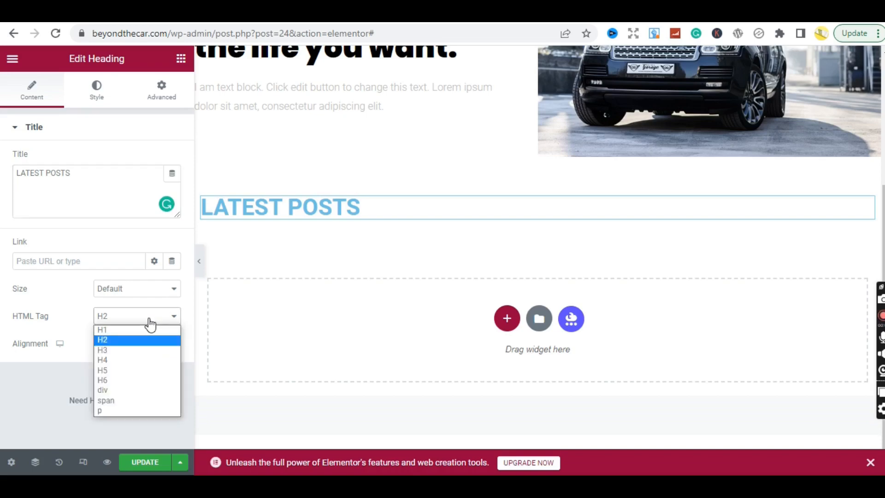
click(124, 352)
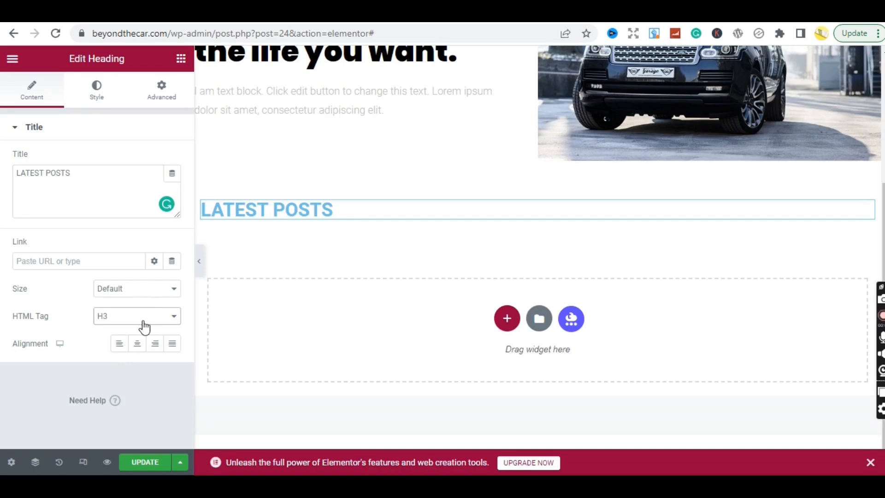
click(144, 326)
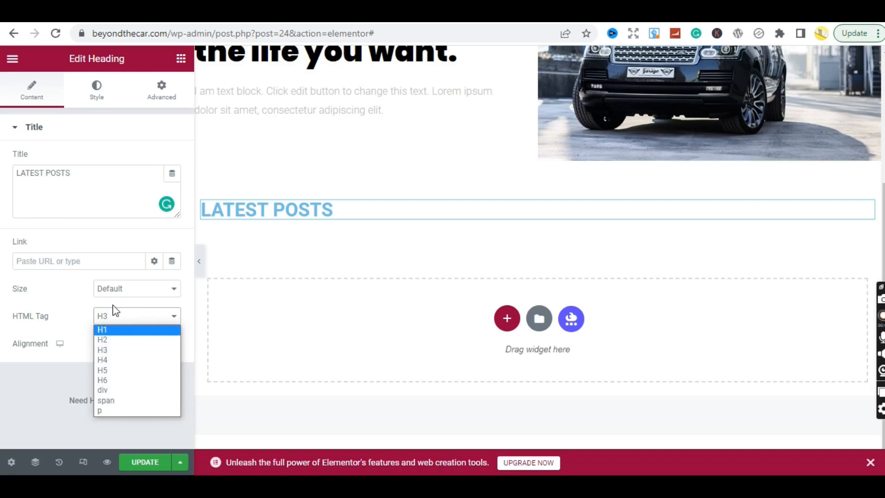
click(64, 277)
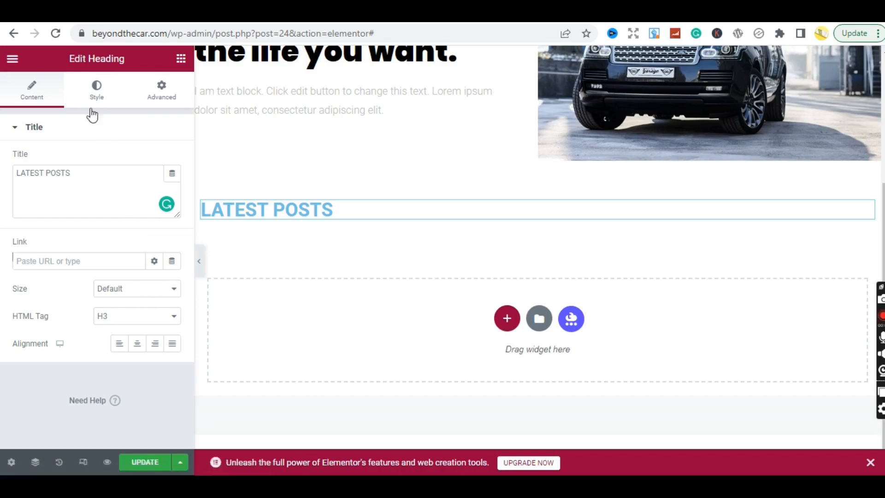
click(160, 290)
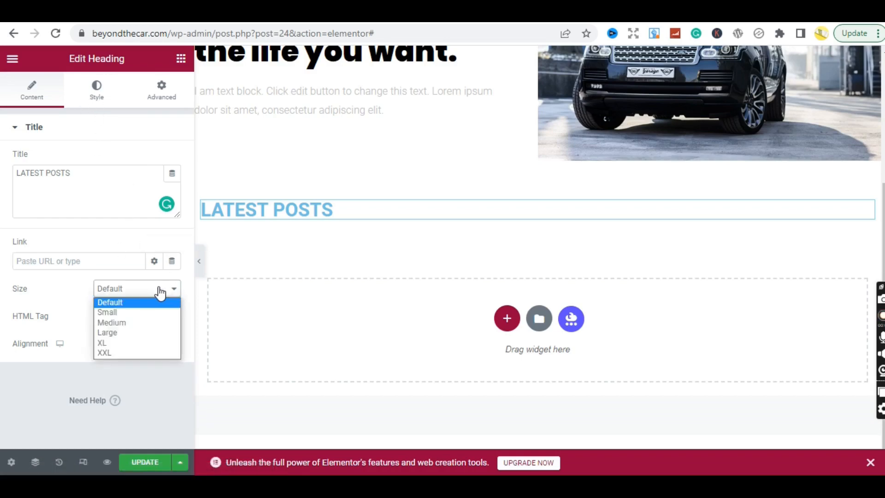
click(71, 293)
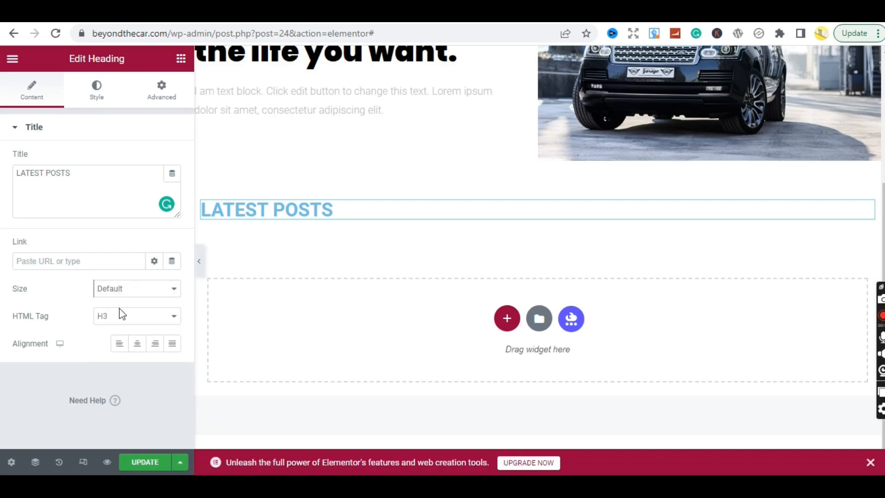
Center the LATEST POSTS heading, trying the justified alignment along the way.
click(144, 354)
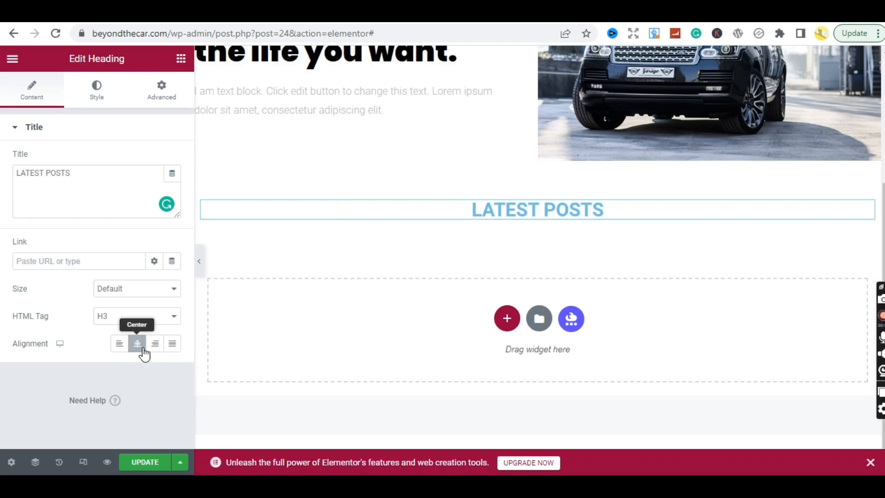
click(175, 351)
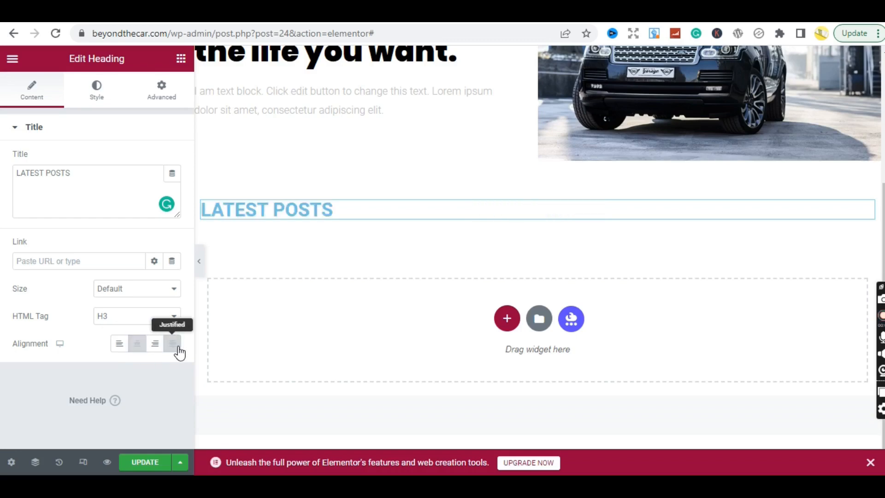
click(140, 353)
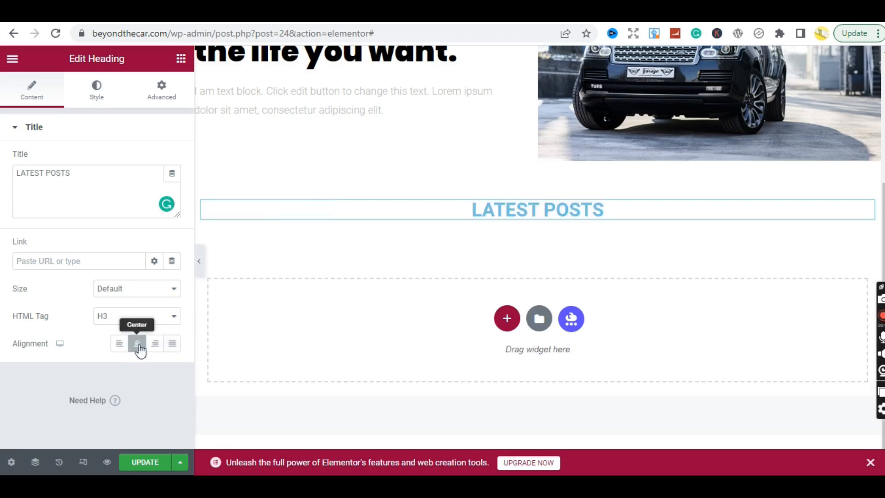
Change the LATEST POSTS heading's text color to black (#000000).
click(98, 99)
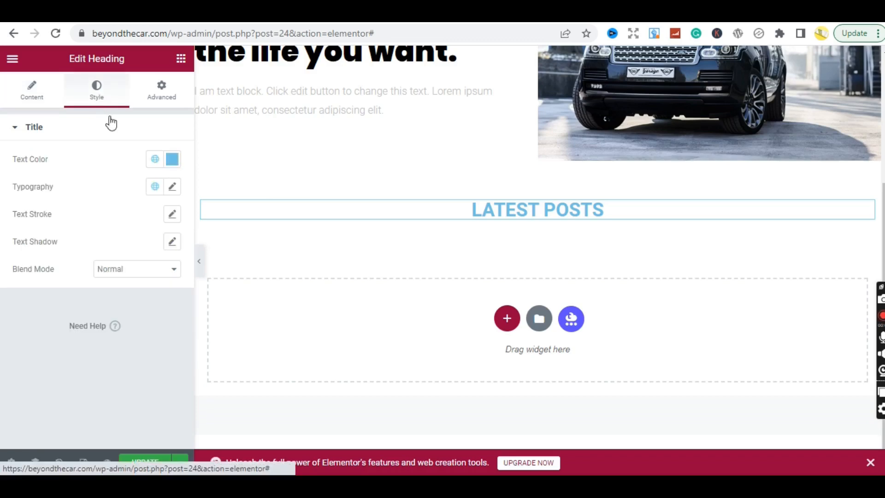
click(170, 167)
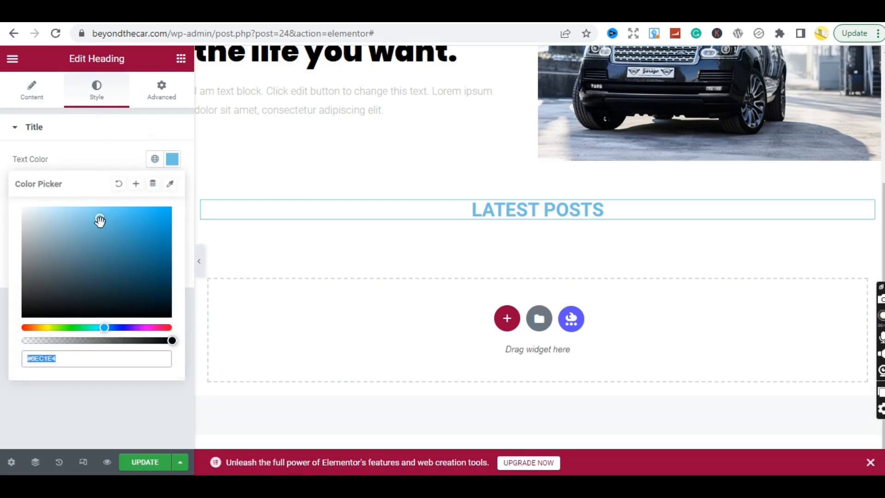
drag(100, 221, 14, 328)
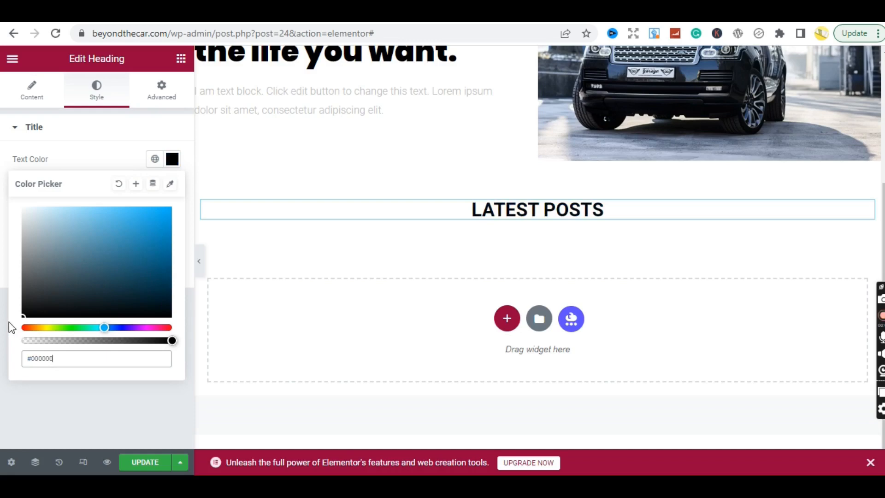
click(95, 166)
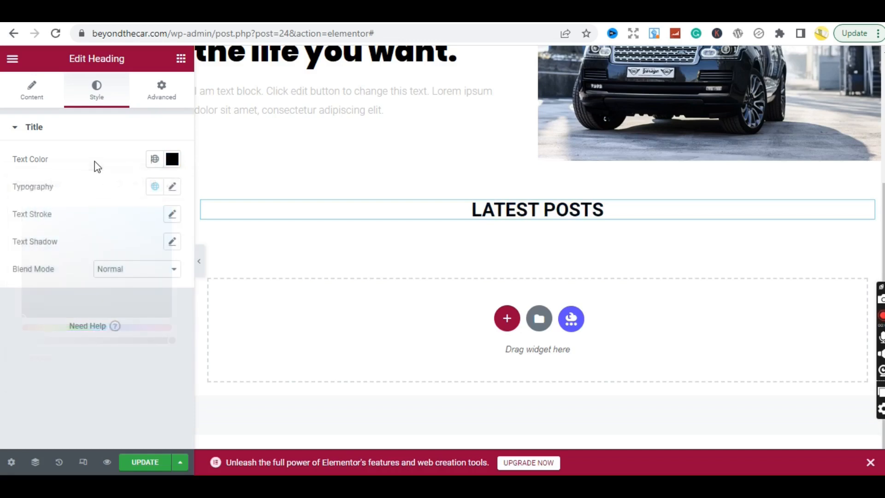
Try the 500, 600, 700 and 800 font weights on the LATEST POSTS heading, ending with 700 (Bold), and compare it with the hero section.
click(173, 187)
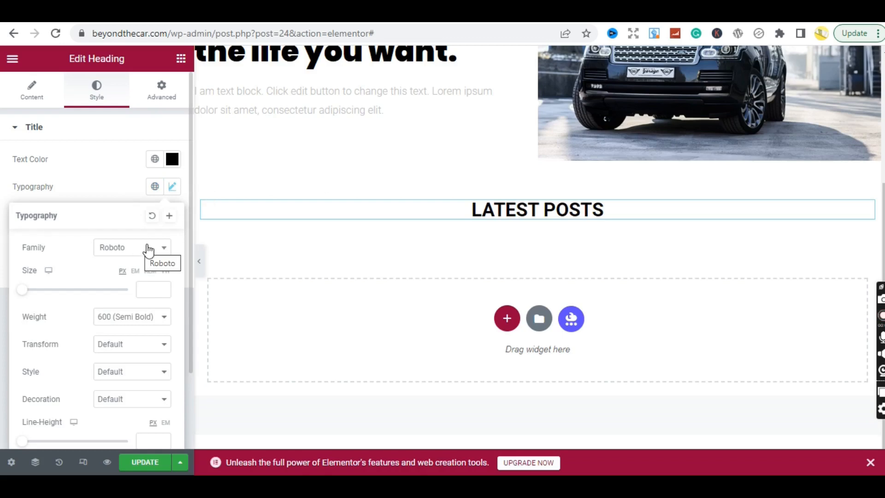
click(109, 188)
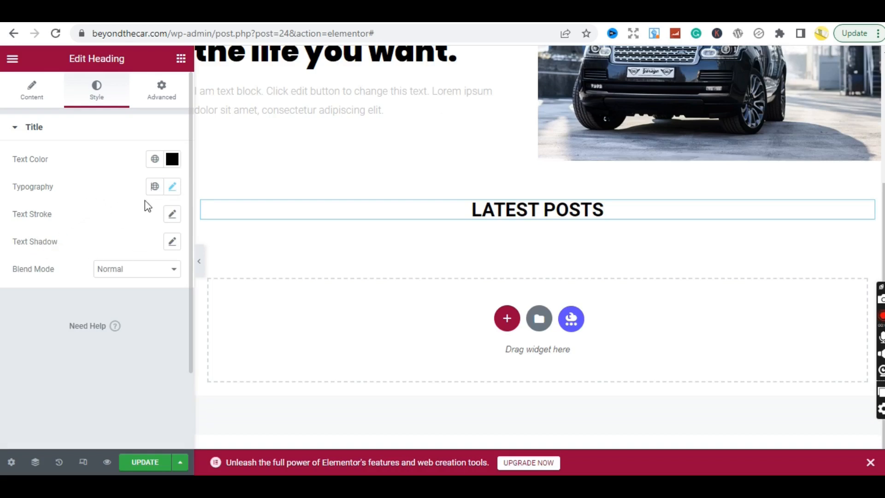
click(171, 187)
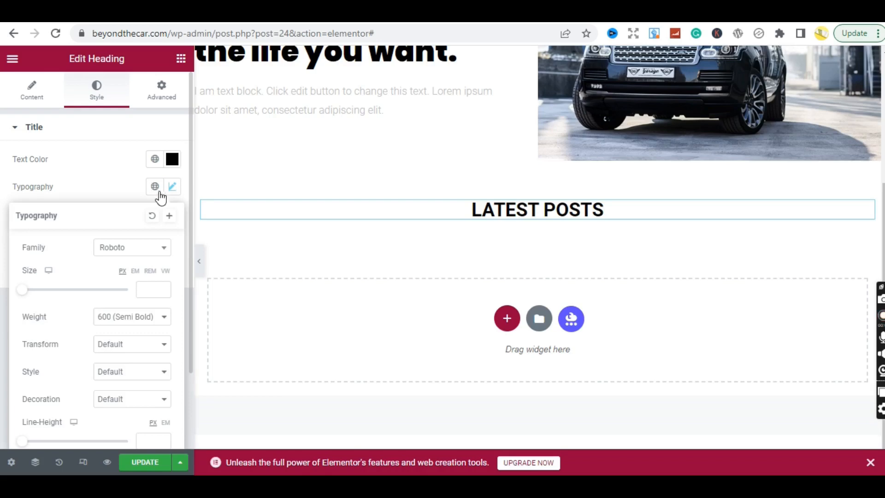
click(131, 319)
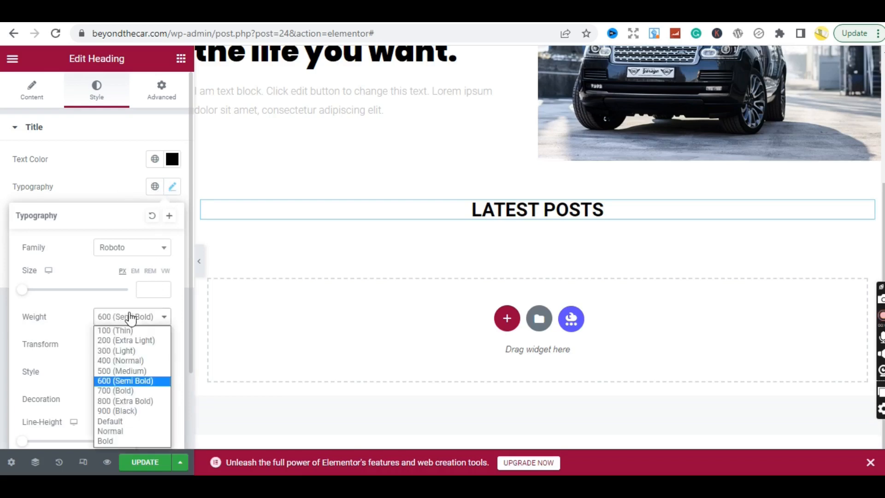
click(121, 372)
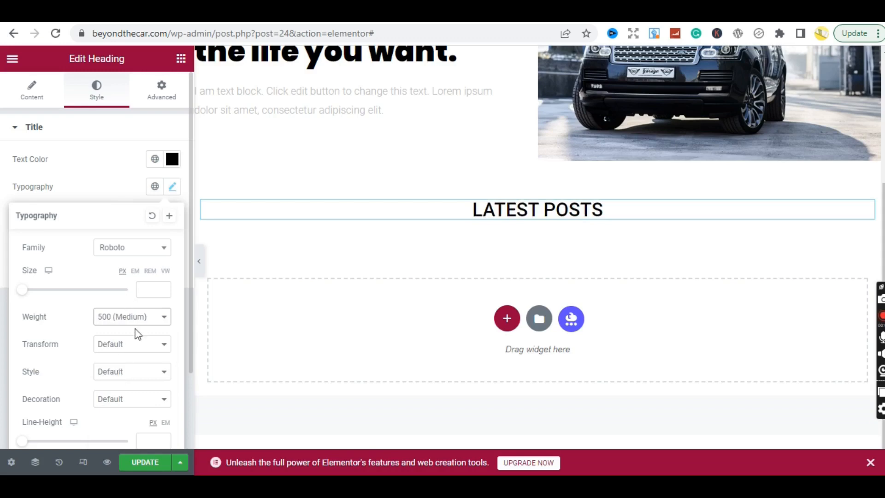
click(124, 319)
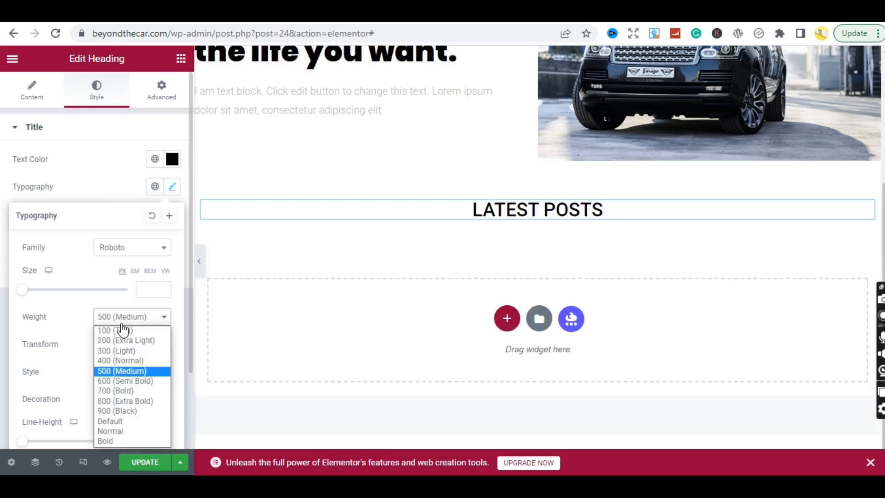
click(123, 391)
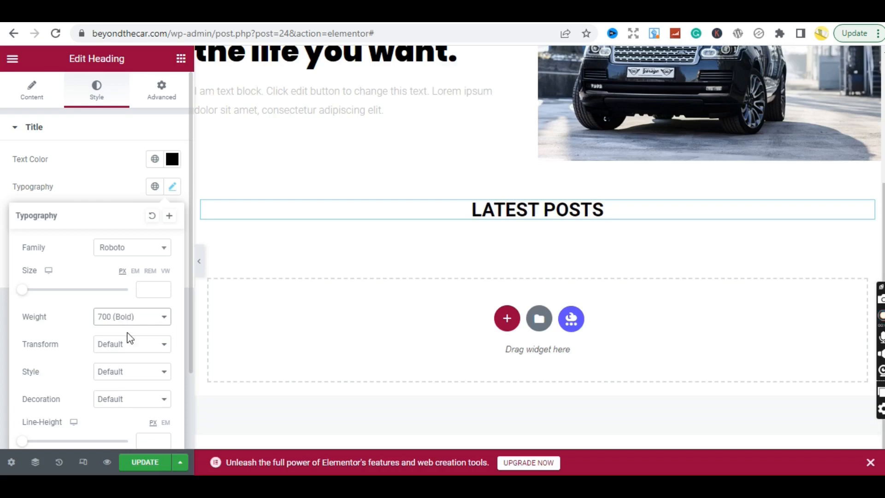
click(122, 316)
click(114, 381)
click(122, 319)
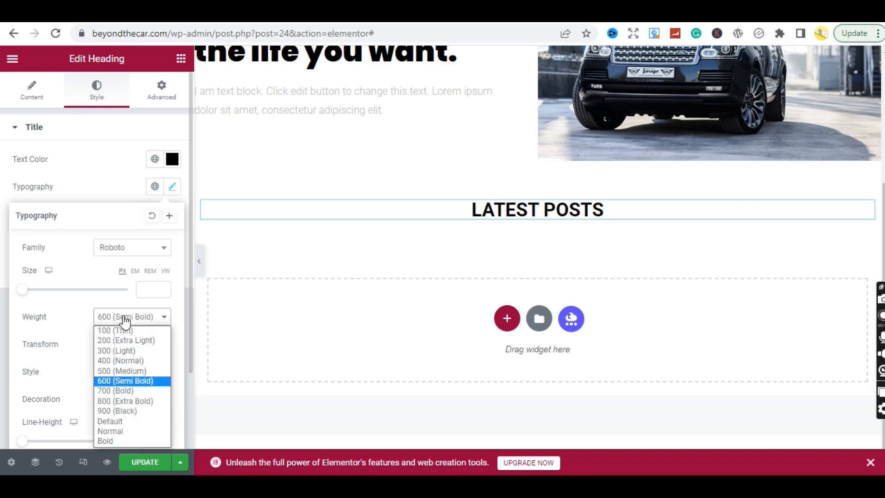
click(121, 400)
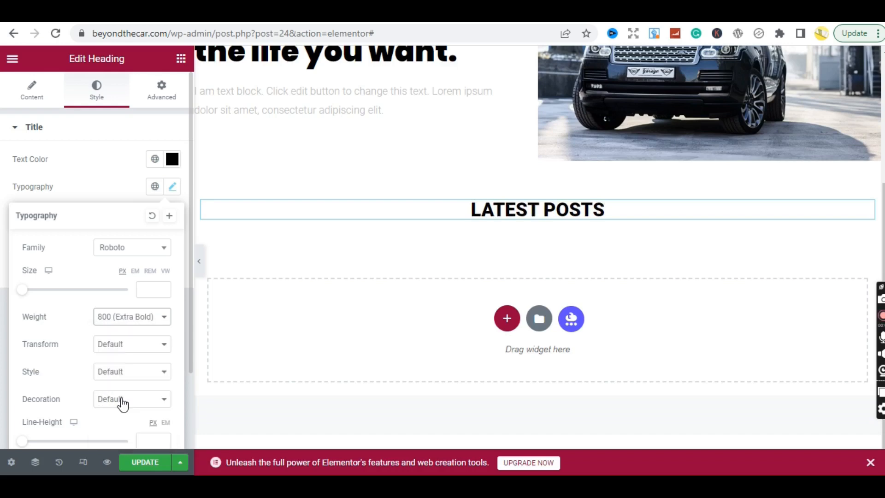
click(130, 318)
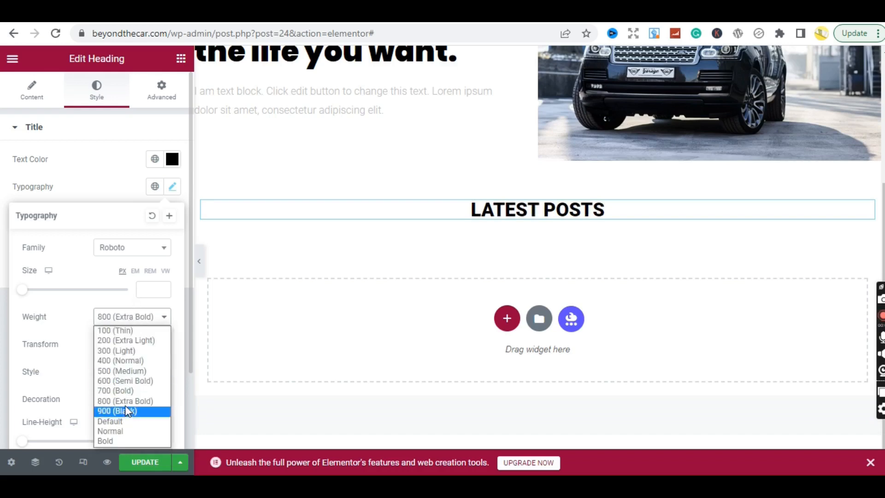
click(127, 390)
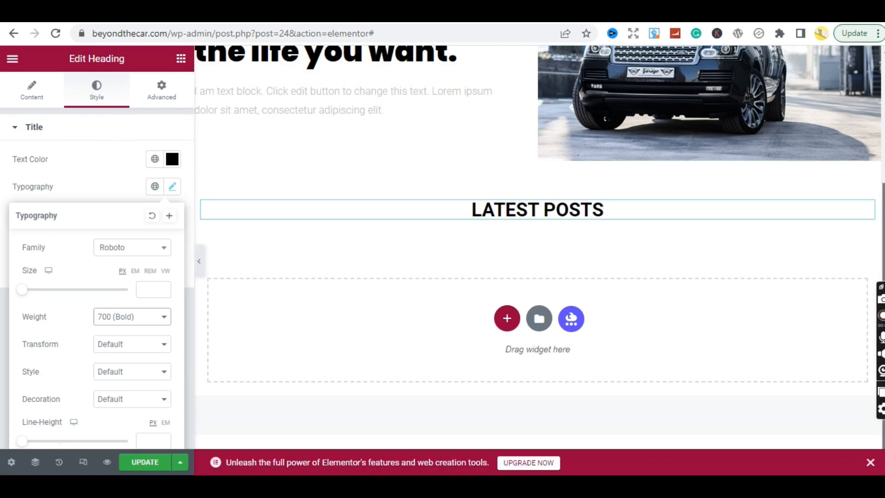
scroll(540, 247, up, 2)
scroll(540, 247, up, 2)
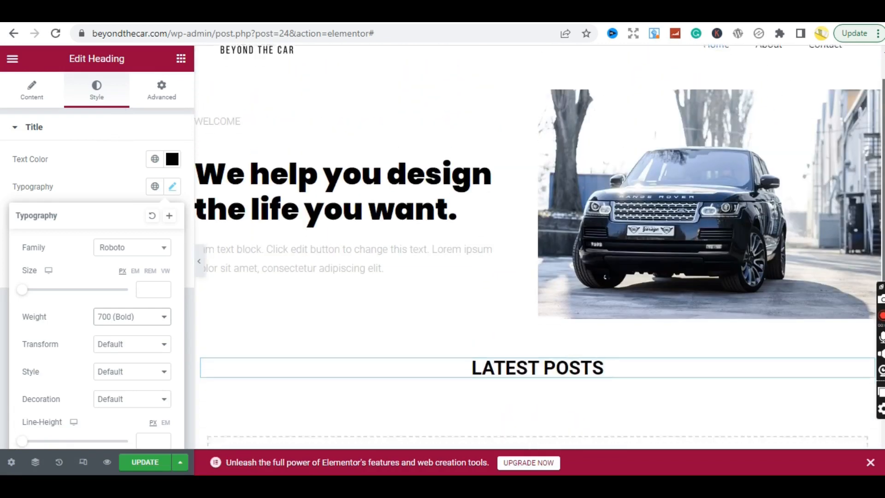
scroll(540, 247, down, 3)
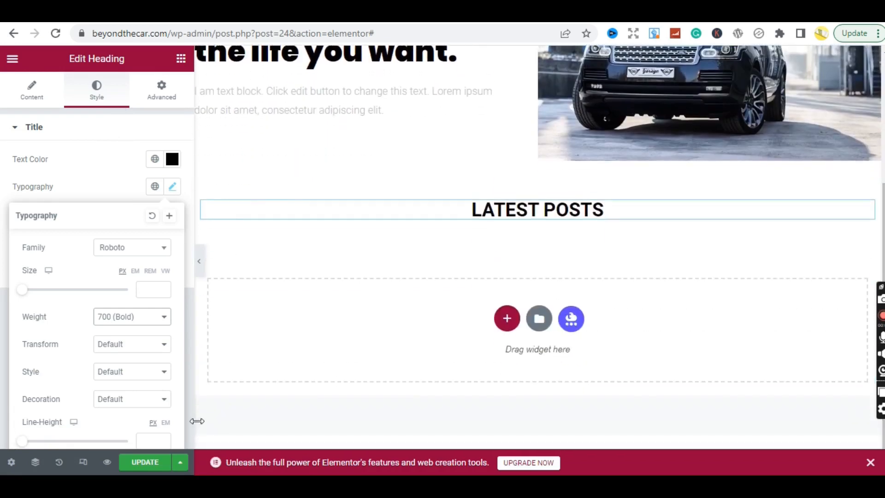
Set the LATEST POSTS heading's font weight to 800 (Extra Bold) and check it against the hero section.
click(142, 322)
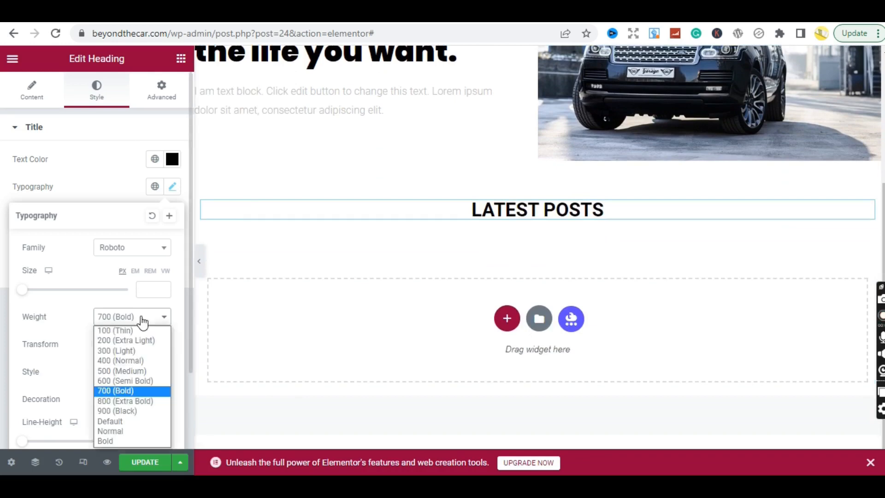
click(118, 401)
scroll(539, 249, up, 2)
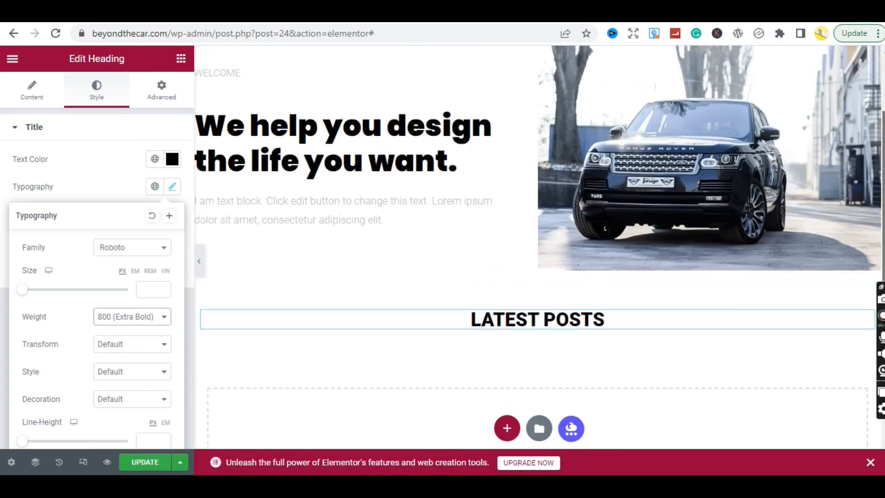
scroll(539, 249, up, 2)
scroll(539, 249, down, 4)
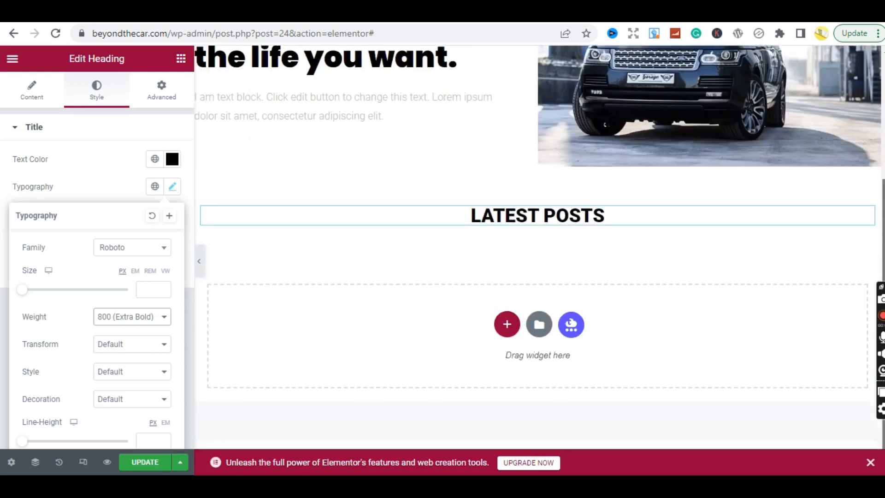
click(107, 177)
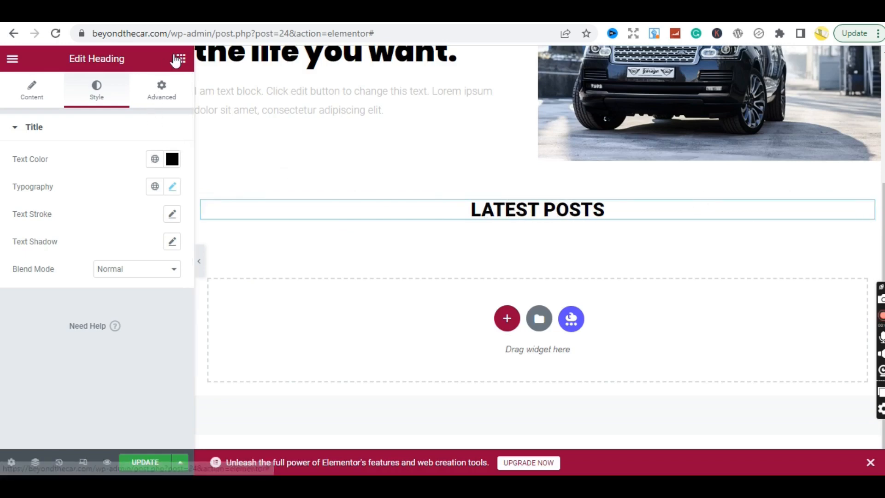
Search the widgets for "post", add a Post Grid directly below the LATEST POSTS heading, and review it on the page.
click(180, 58)
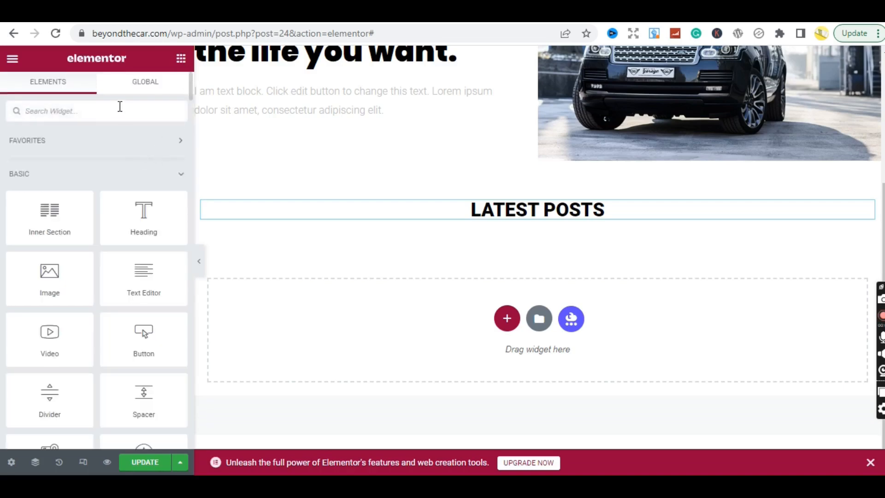
text(post)
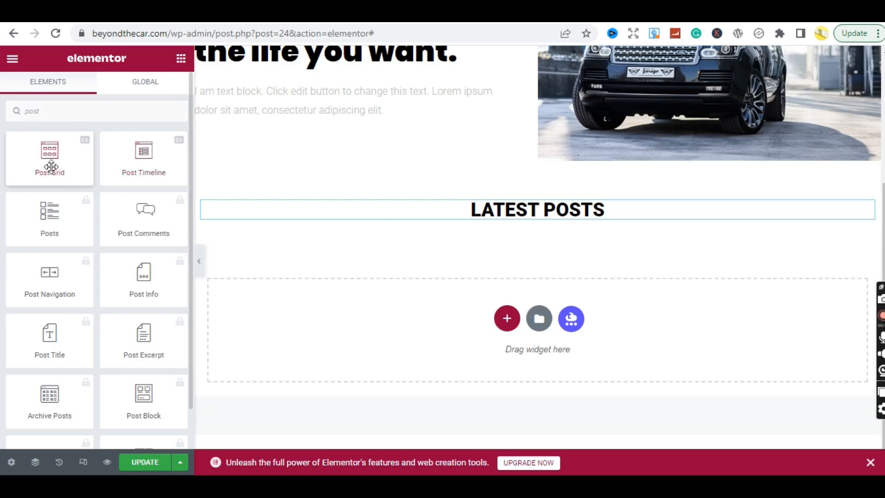
drag(51, 167, 439, 213)
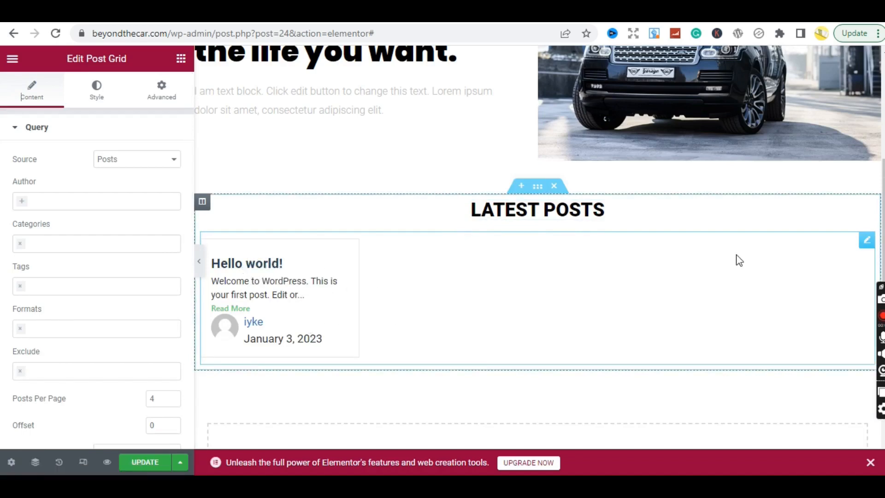
scroll(538, 230, down, 3)
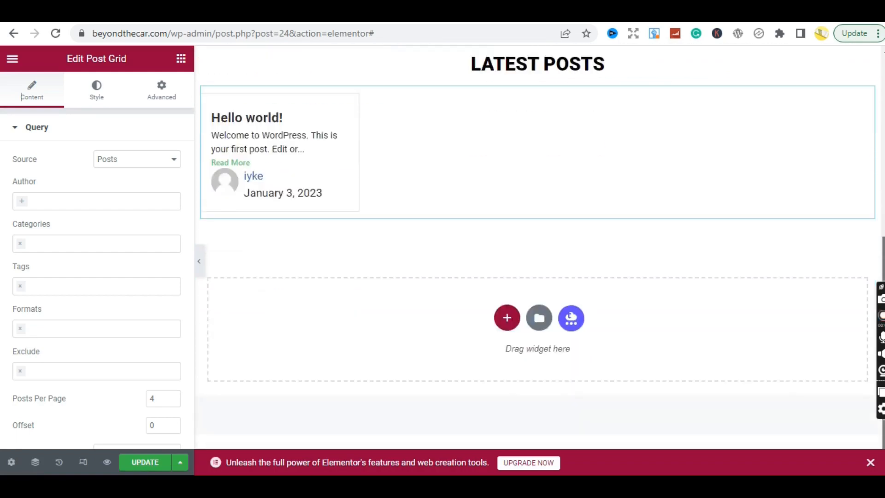
scroll(538, 230, up, 6)
scroll(537, 230, up, 2)
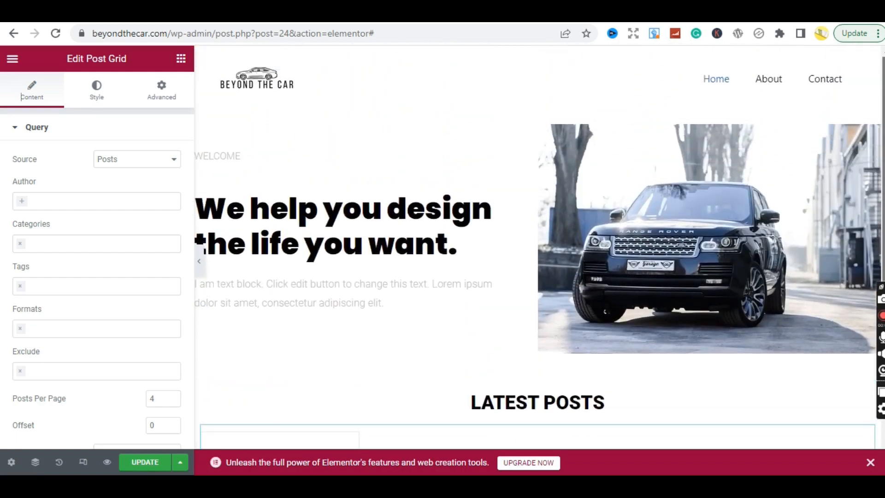
Review the Post Grid below the LATEST POSTS heading and delete it from the page.
scroll(537, 231, down, 6)
scroll(538, 230, down, 1)
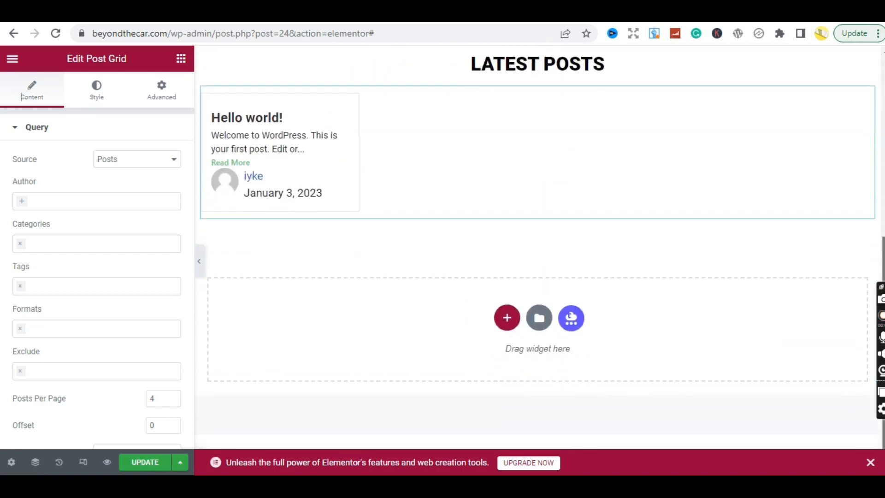
scroll(538, 231, up, 2)
scroll(537, 231, down, 2)
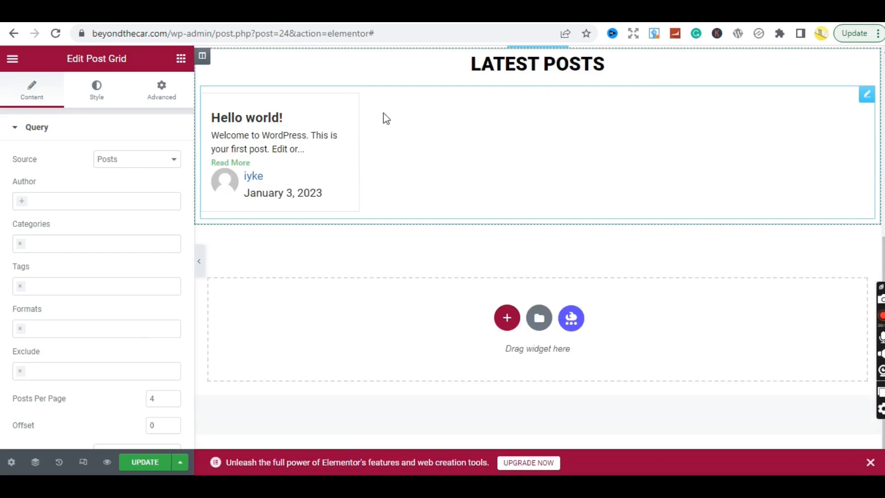
scroll(537, 244, up, 2)
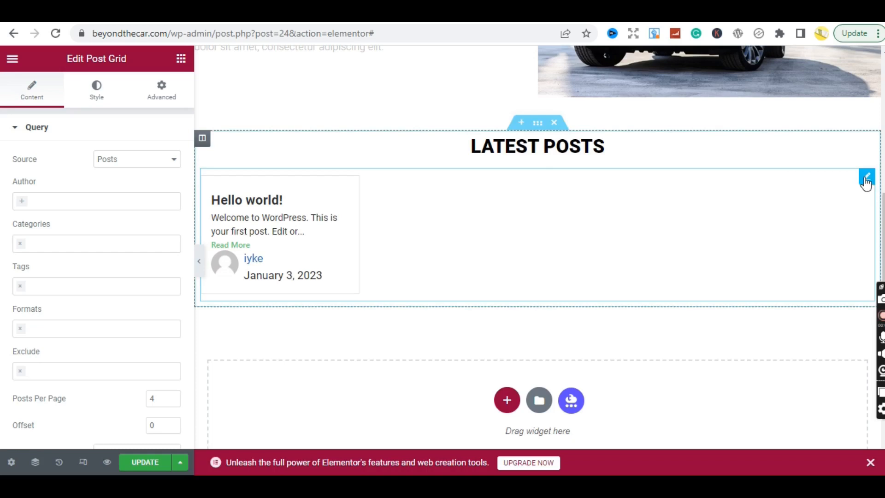
right_click(867, 183)
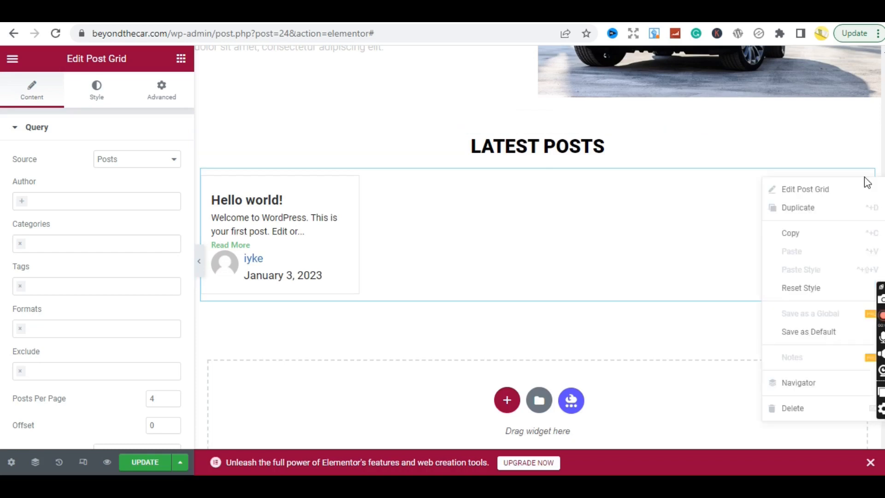
click(670, 221)
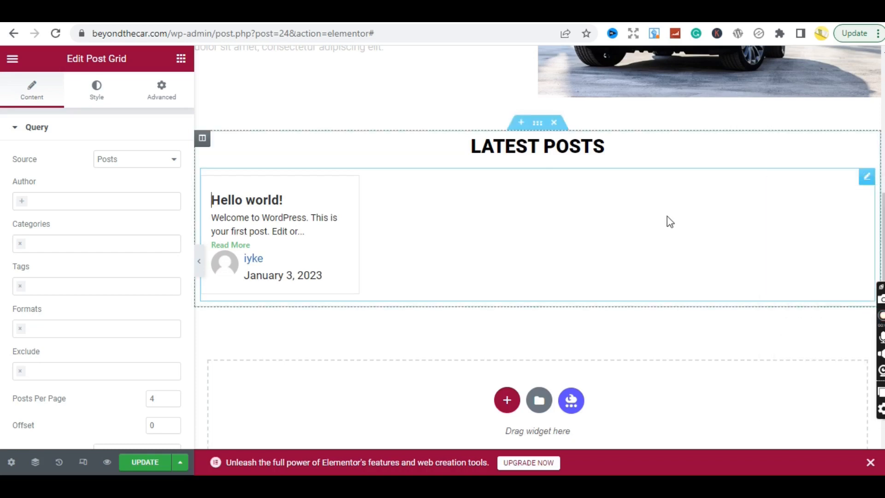
right_click(865, 181)
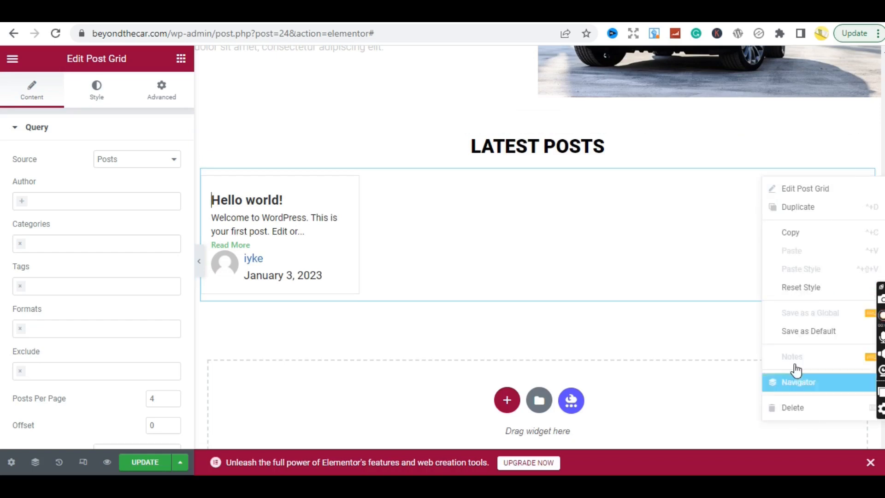
click(793, 408)
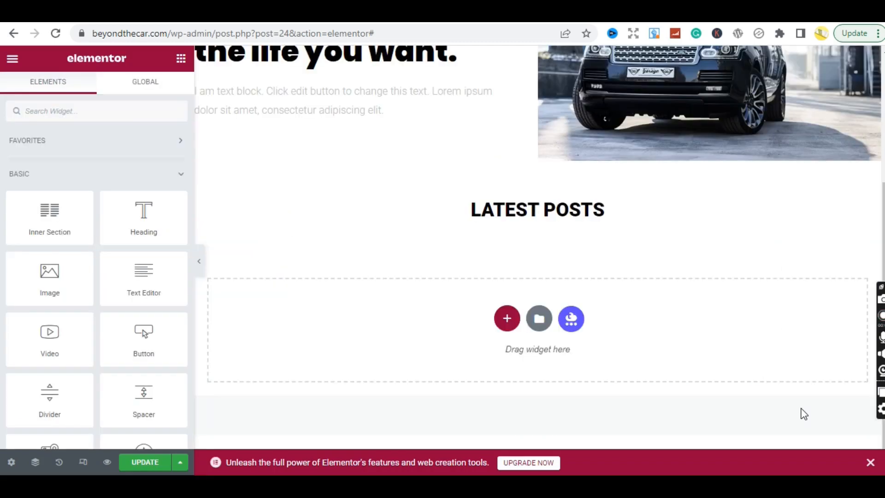
Check the LATEST POSTS heading against the hero section, and exit the page editor, leaving the exit destination to decide later.
click(596, 213)
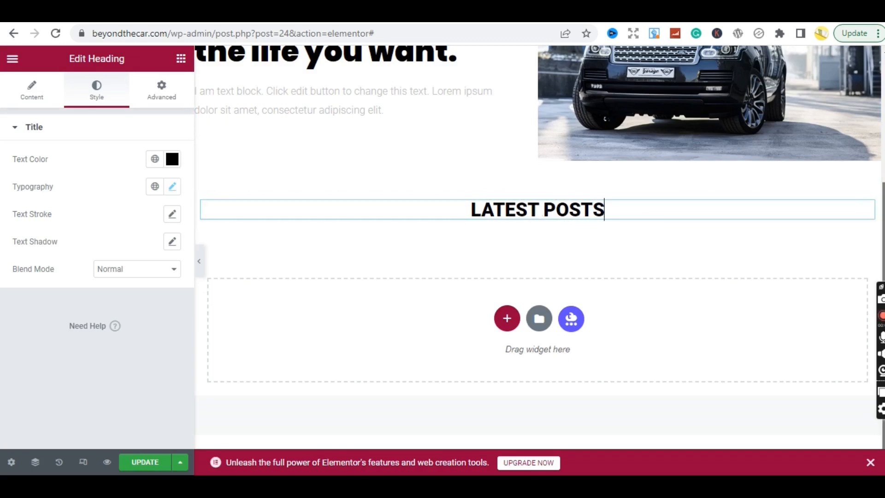
scroll(538, 249, up, 3)
scroll(538, 249, down, 1)
scroll(199, 240, up, 2)
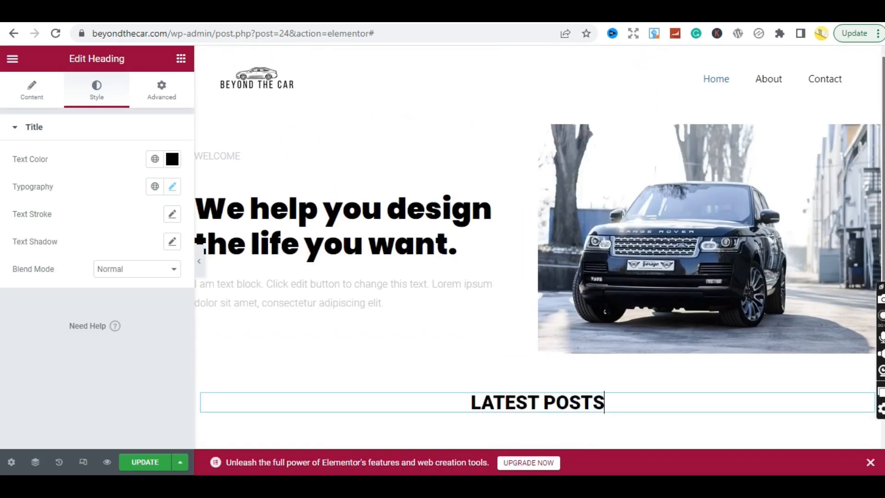
click(13, 60)
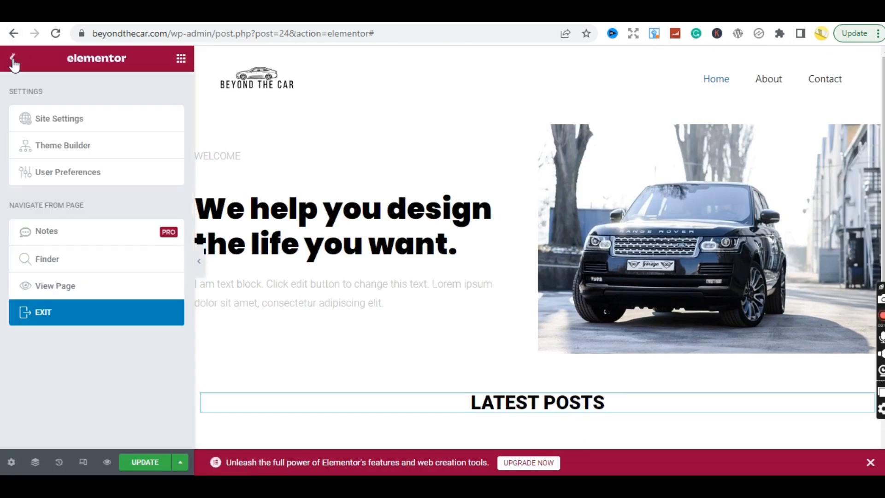
click(74, 323)
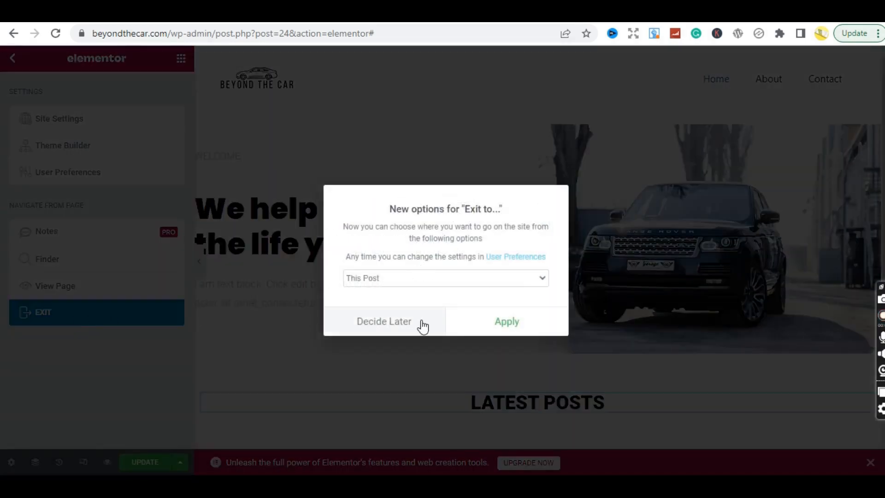
click(390, 326)
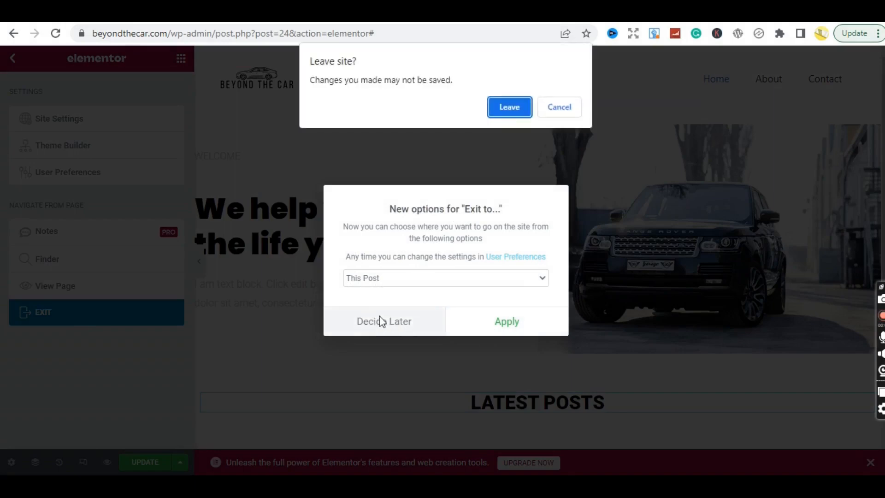
Leave the Elementor editor without saving and return from the Home page's edit screen to the Pages list.
click(503, 105)
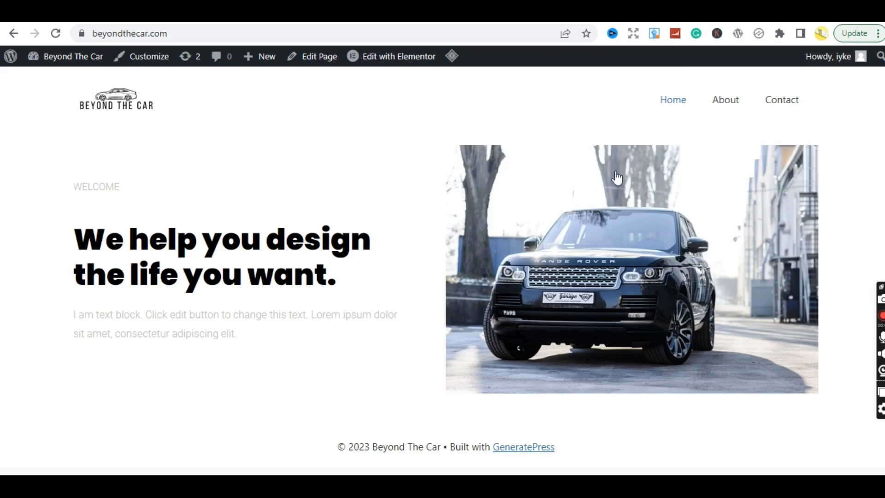
click(706, 15)
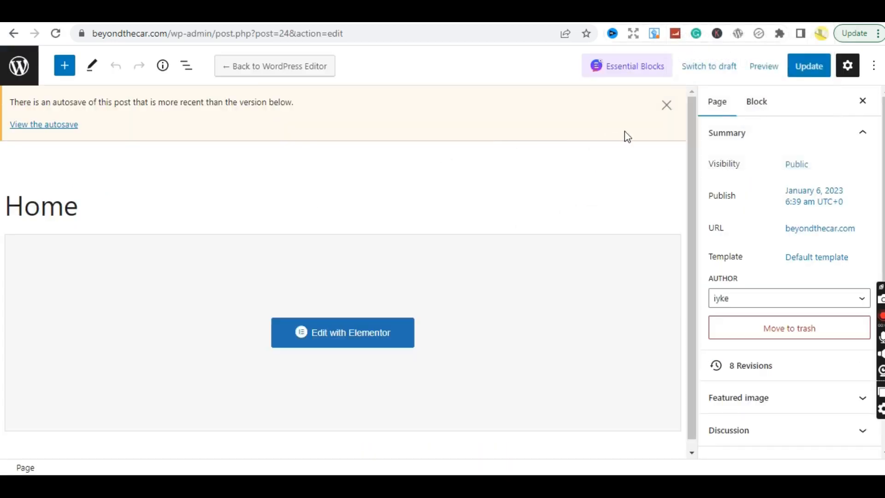
click(18, 66)
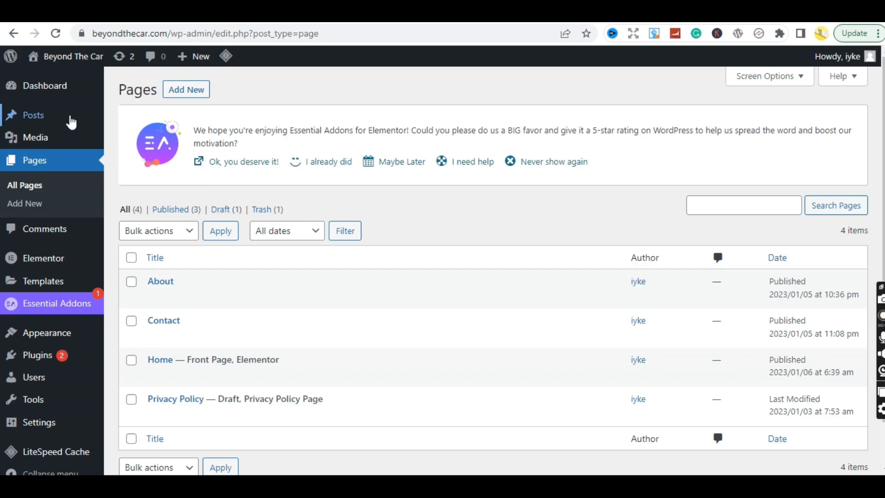
Move the "Hello world!" post to the trash from the list of all posts.
mouse_move(44, 115)
click(143, 122)
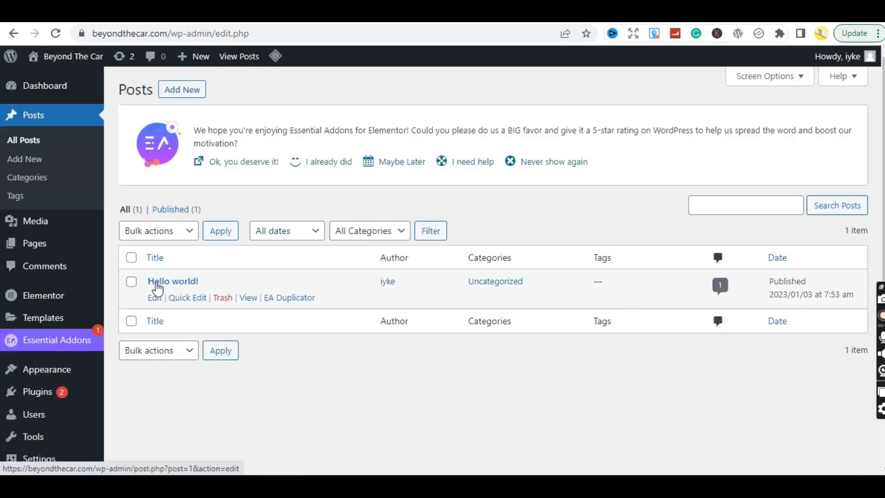
click(131, 284)
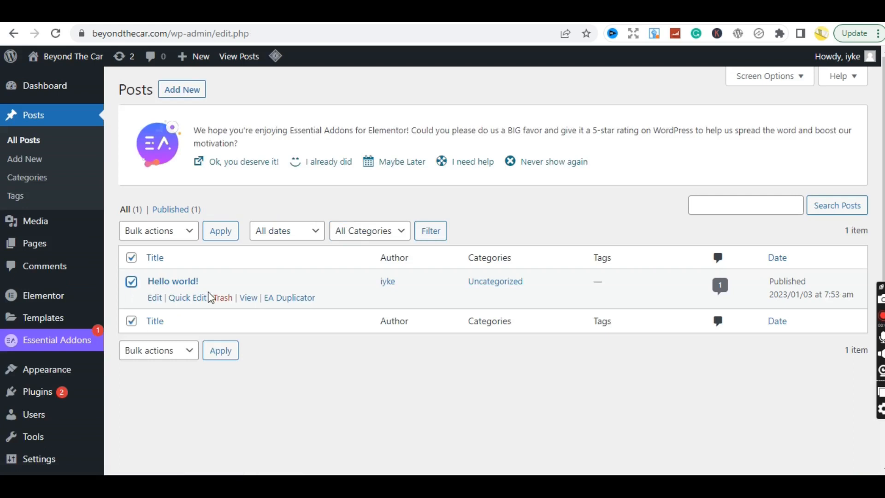
click(222, 298)
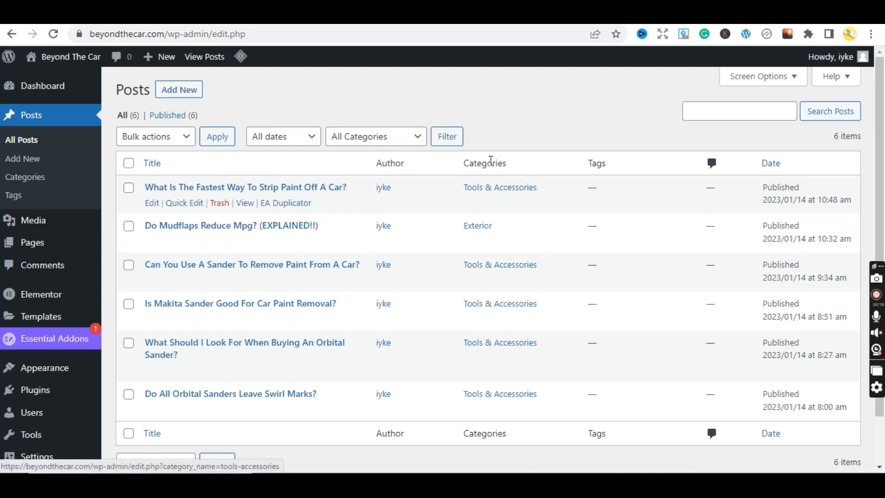
click(179, 90)
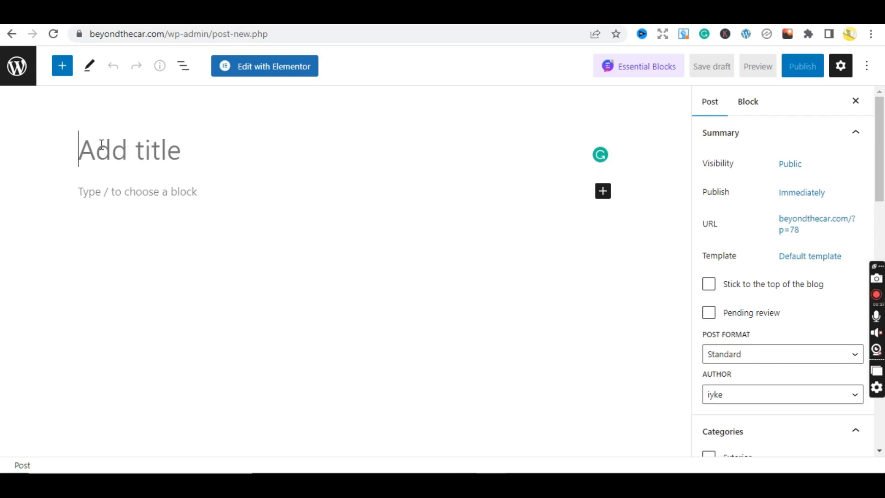
click(175, 197)
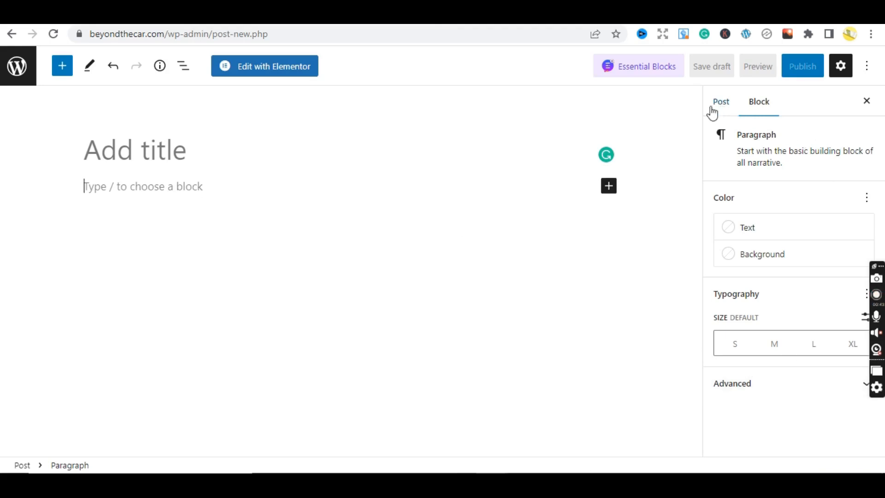
click(12, 79)
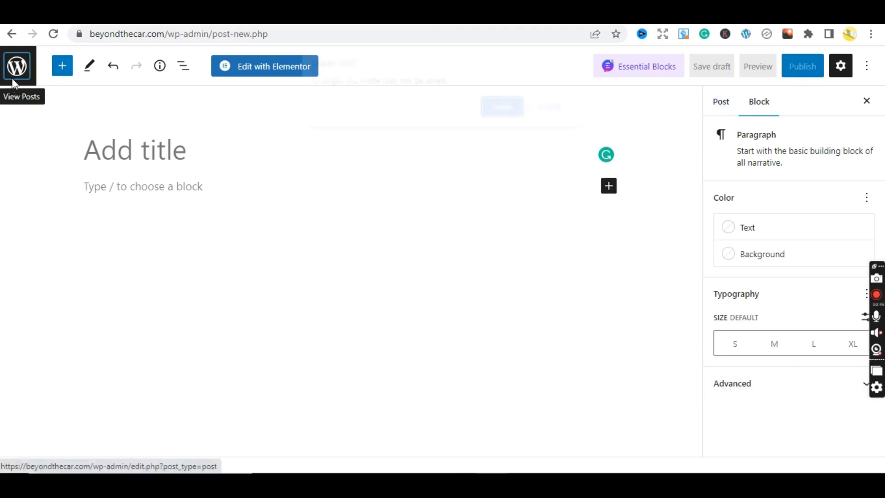
click(502, 109)
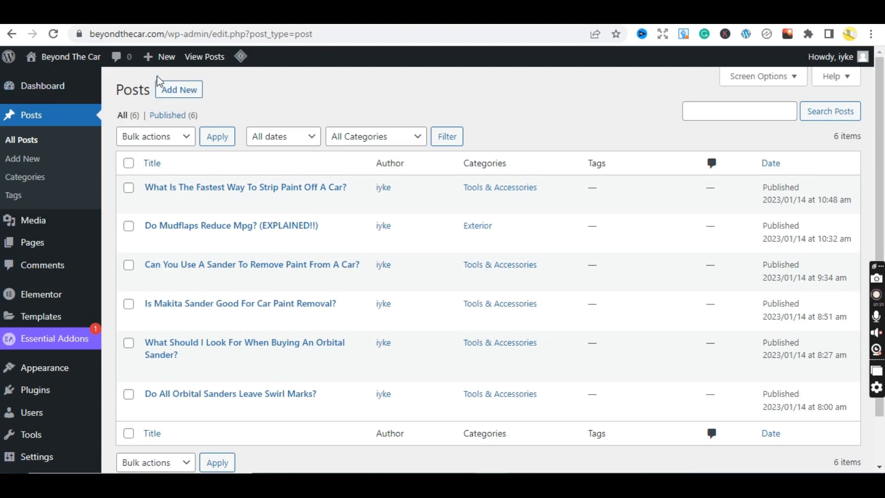
Open the Home page for editing with Elementor from the Pages list.
mouse_move(57, 64)
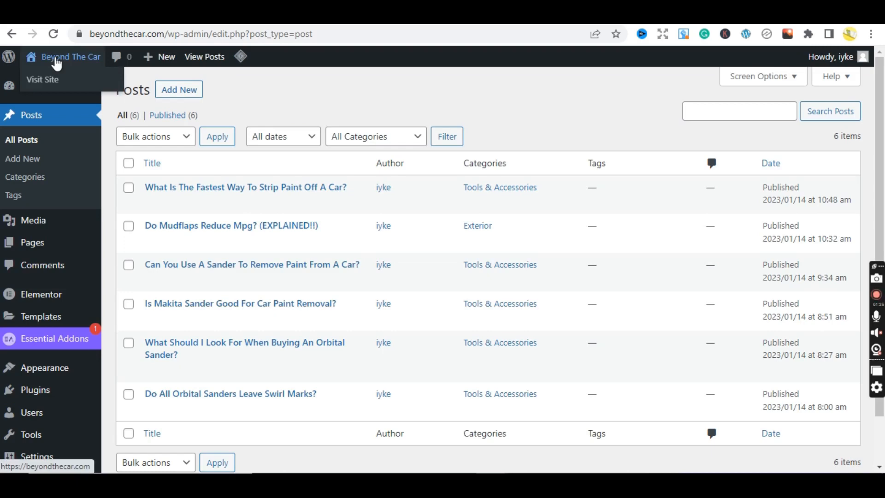
click(34, 251)
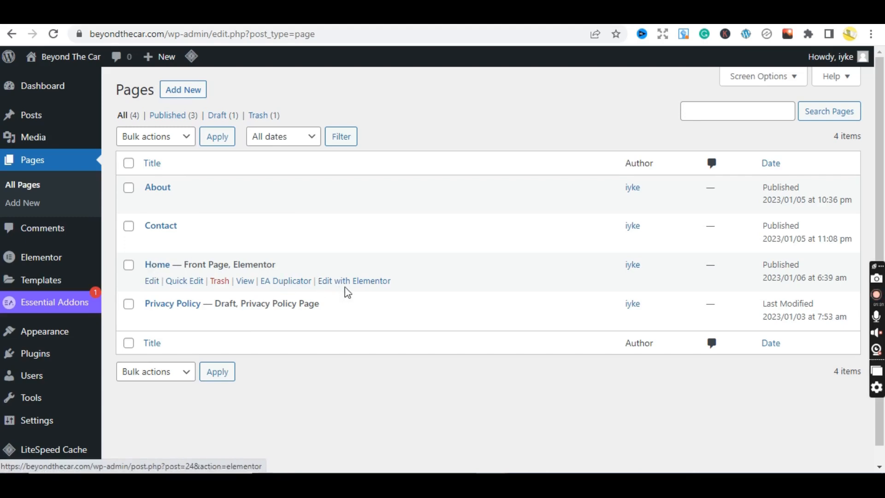
click(364, 282)
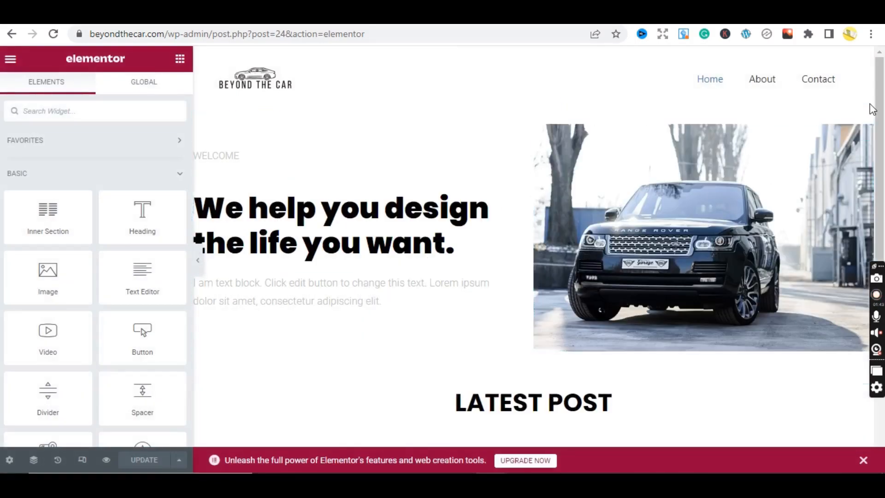
Open the typography settings of the LATEST POST heading on the Home page.
drag(876, 108, 863, 239)
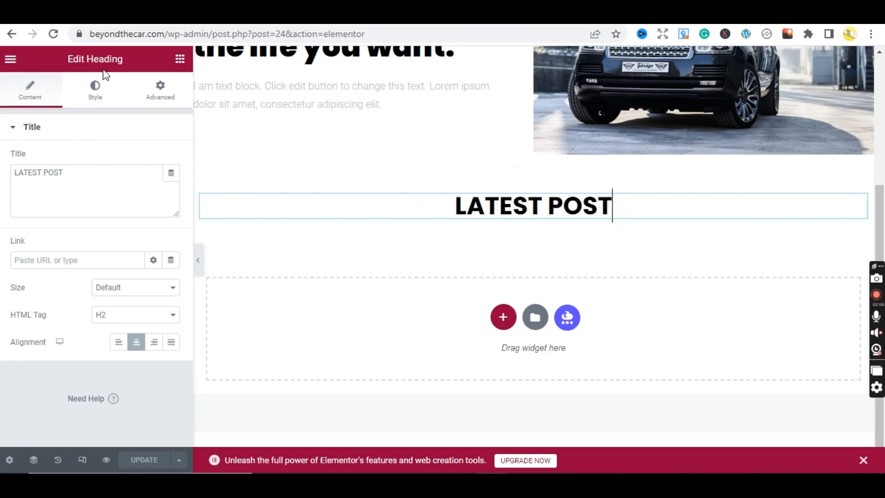
click(95, 91)
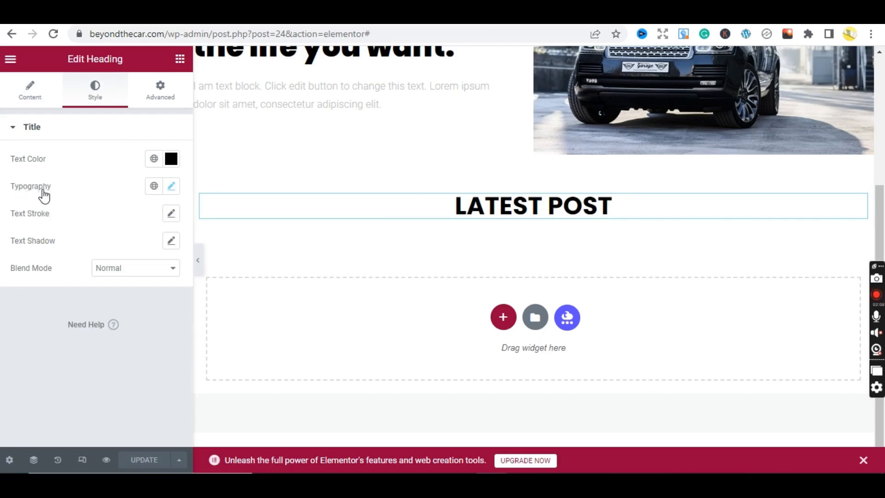
click(171, 187)
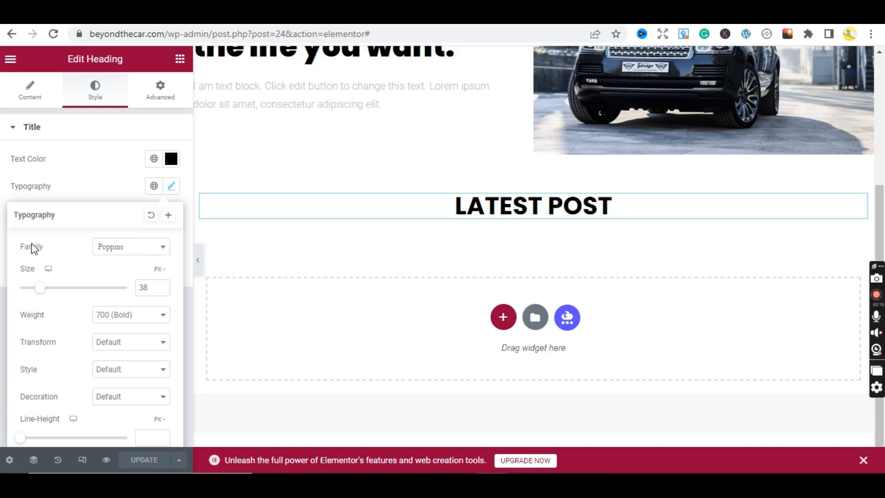
Change the LATEST POST heading's font family to Roboto.
click(139, 253)
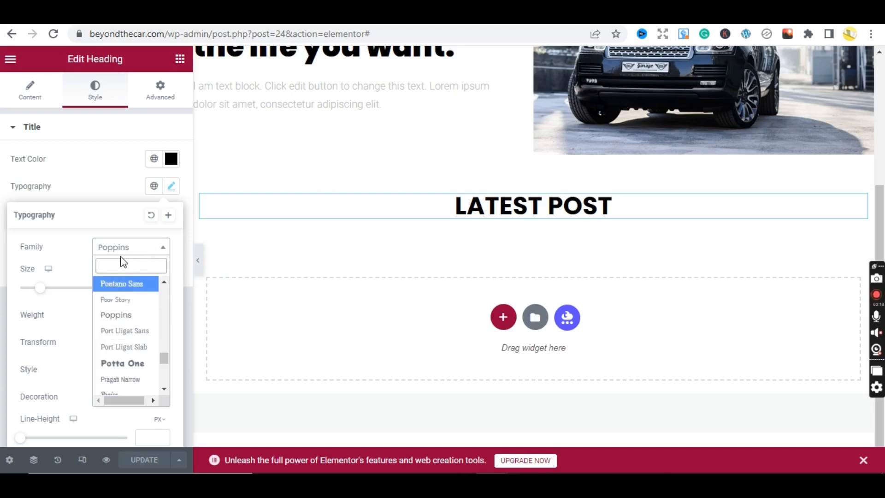
text(ro)
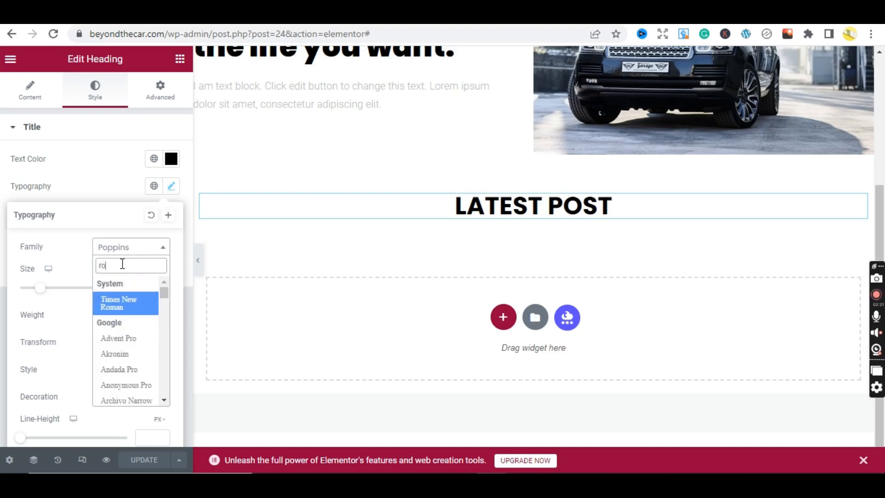
text(bo)
key(Return)
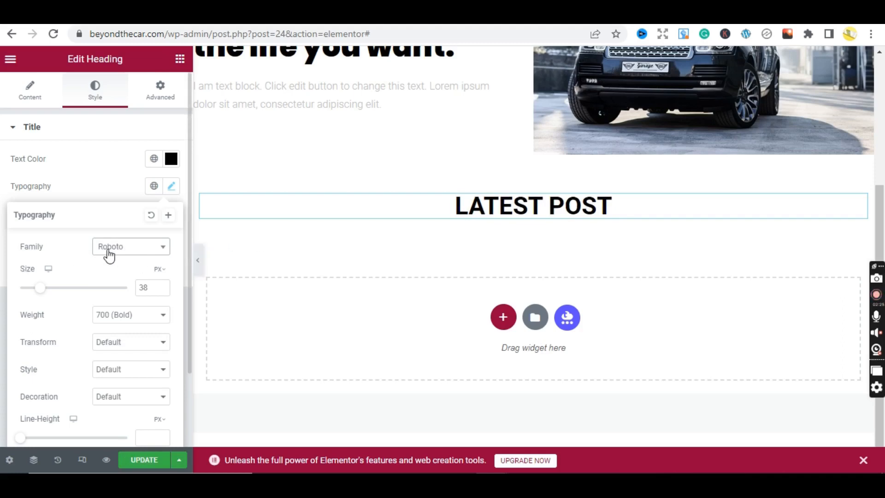
Set the LATEST POST heading's typography to Poppins, weight 700 (Bold) and size 40 px.
click(109, 251)
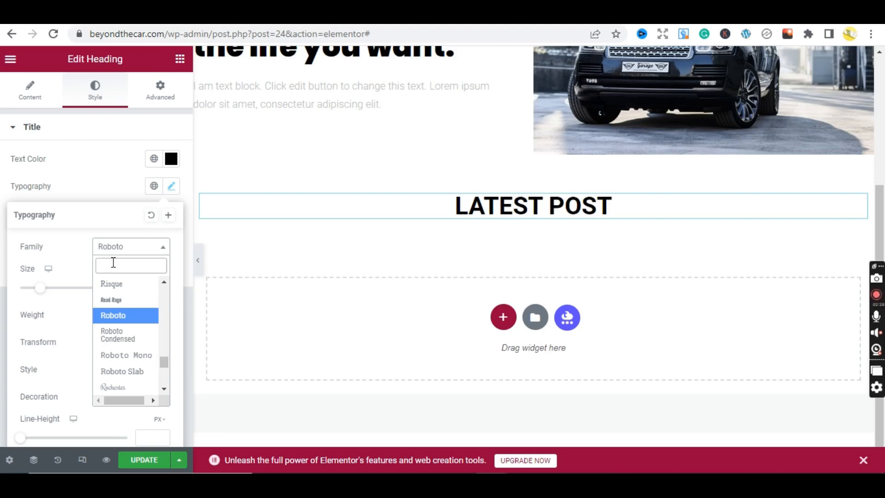
text(popp)
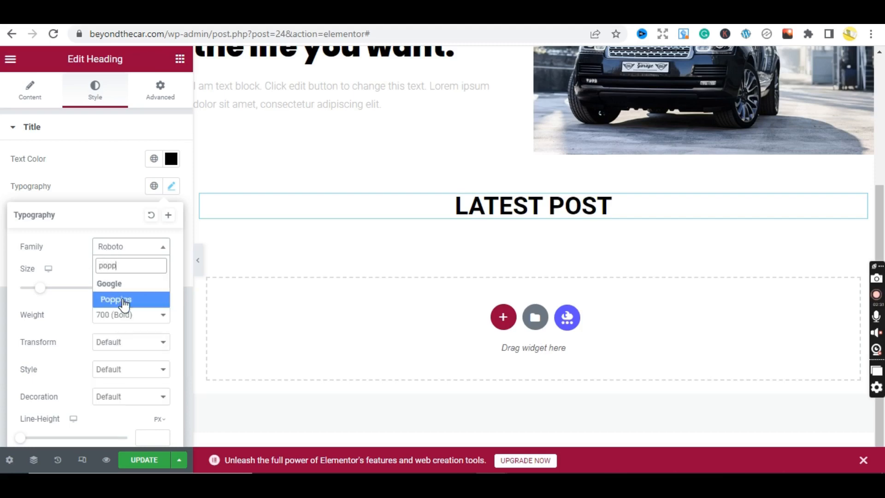
click(123, 301)
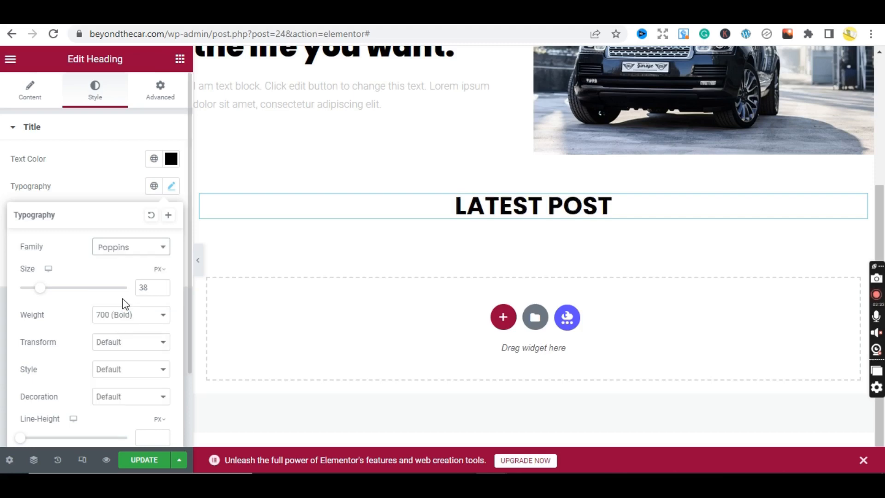
click(135, 322)
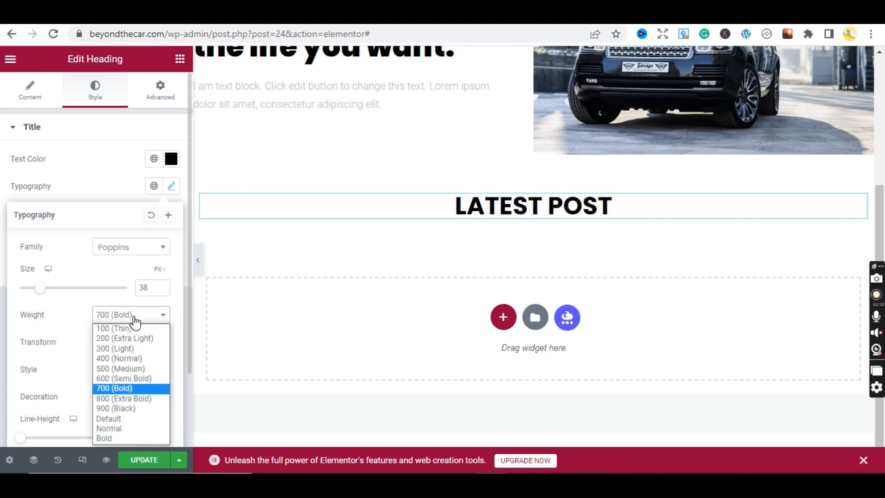
click(118, 392)
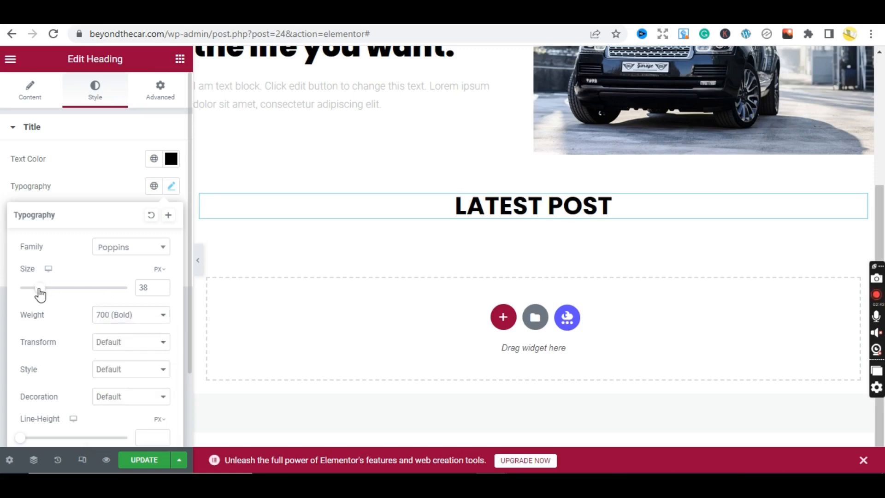
mouse_move(40, 292)
mouse_down()
mouse_move(22, 293)
mouse_move(41, 300)
mouse_up()
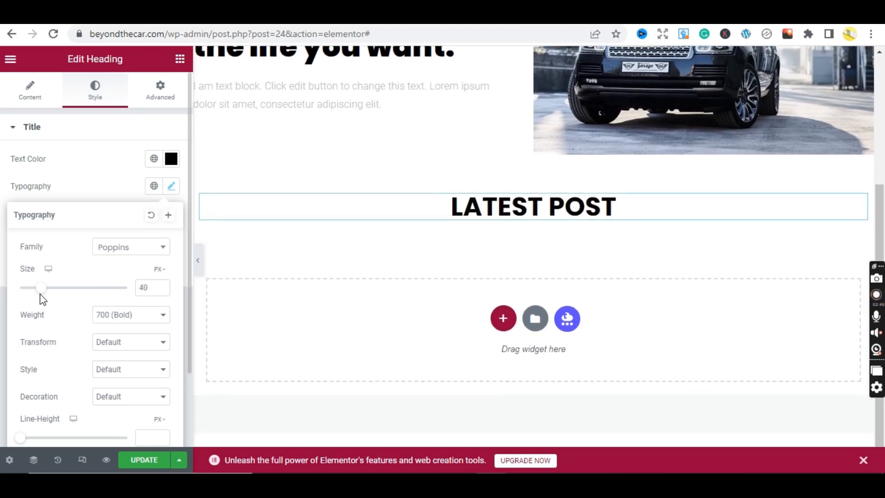
click(172, 187)
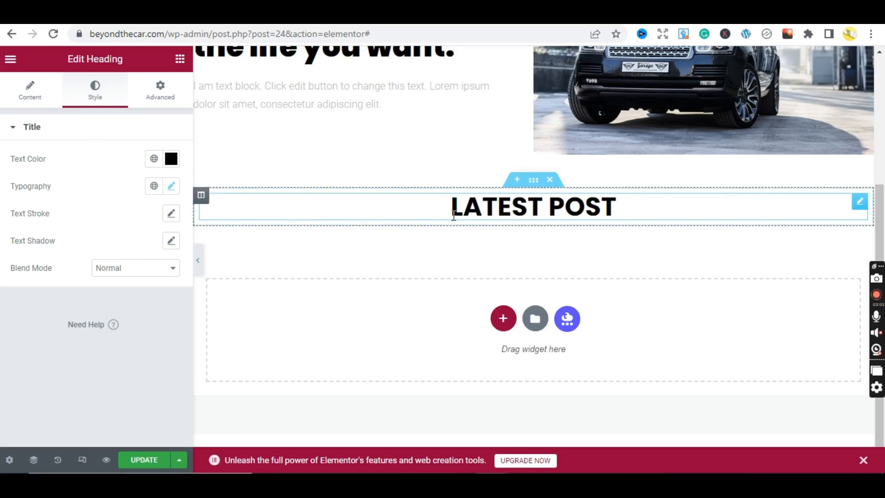
Search the widgets for "post" and place a Post Grid directly beneath the LATEST POST heading.
click(180, 59)
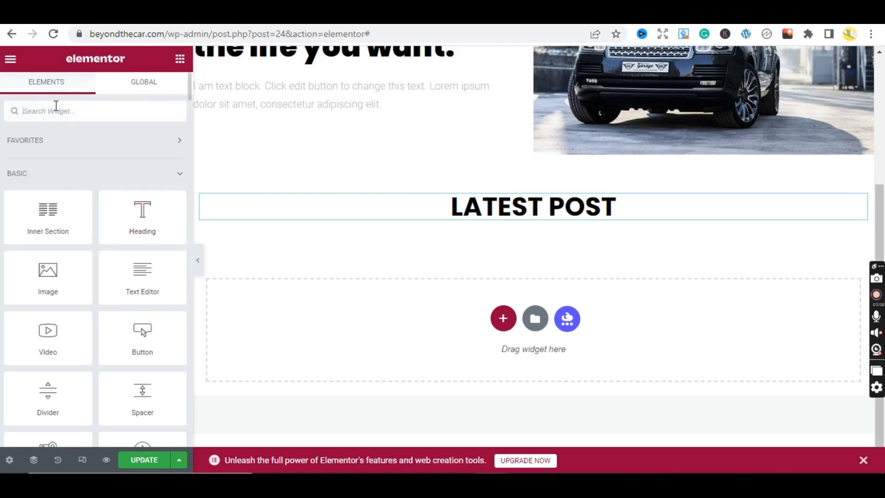
text(post)
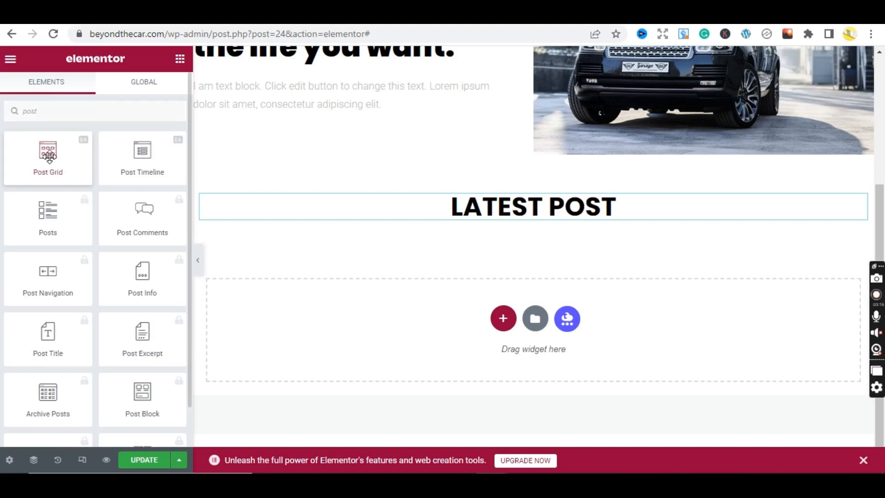
drag(49, 157, 379, 218)
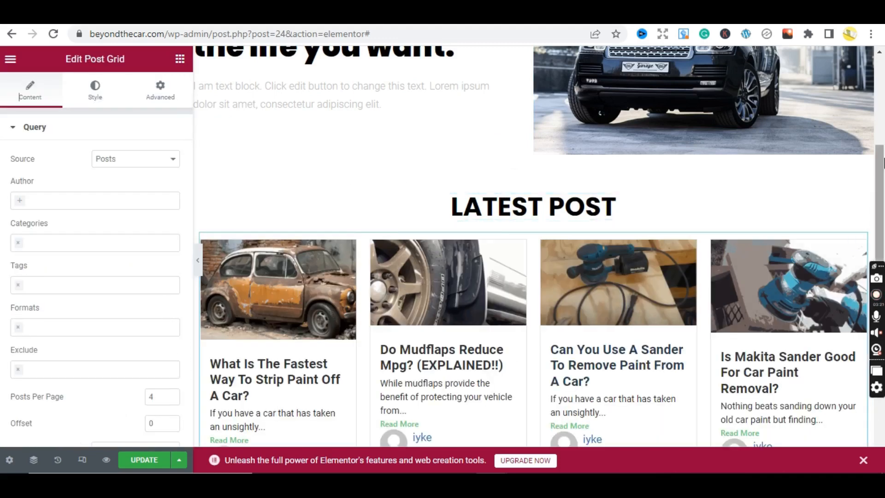
mouse_move(883, 162)
mouse_down()
mouse_move(883, 280)
mouse_move(883, 163)
mouse_up()
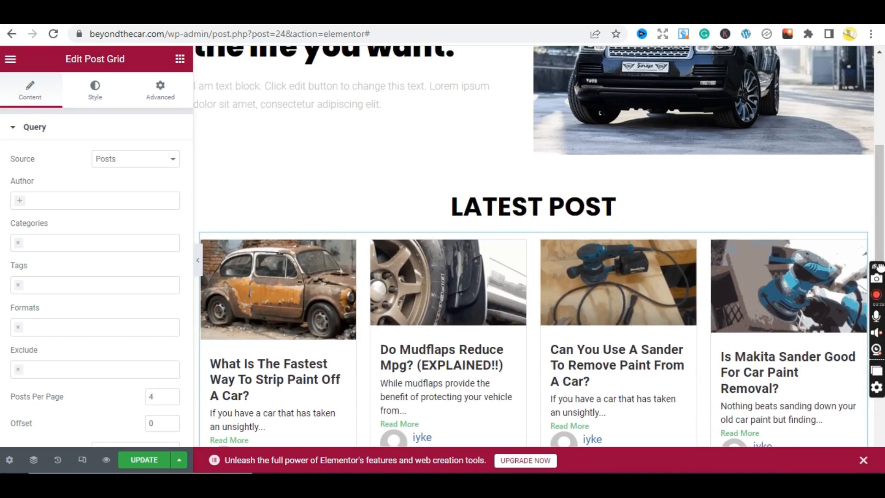
drag(881, 267, 882, 6)
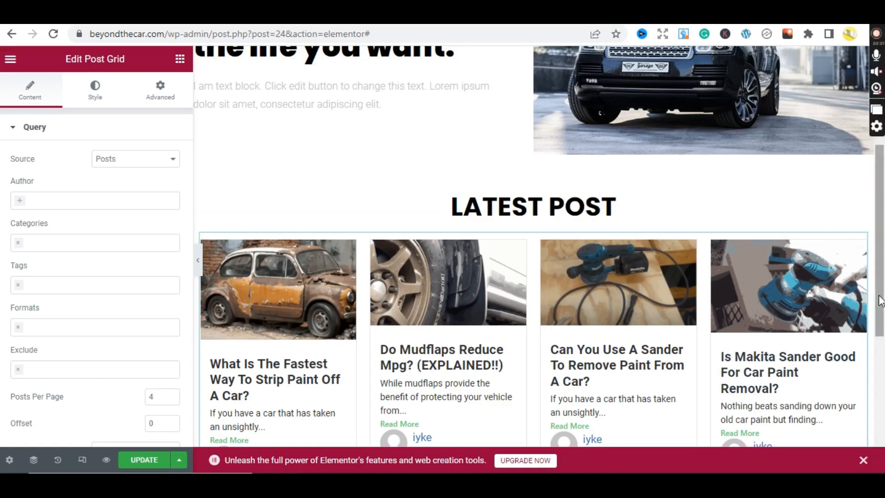
drag(883, 209, 882, 247)
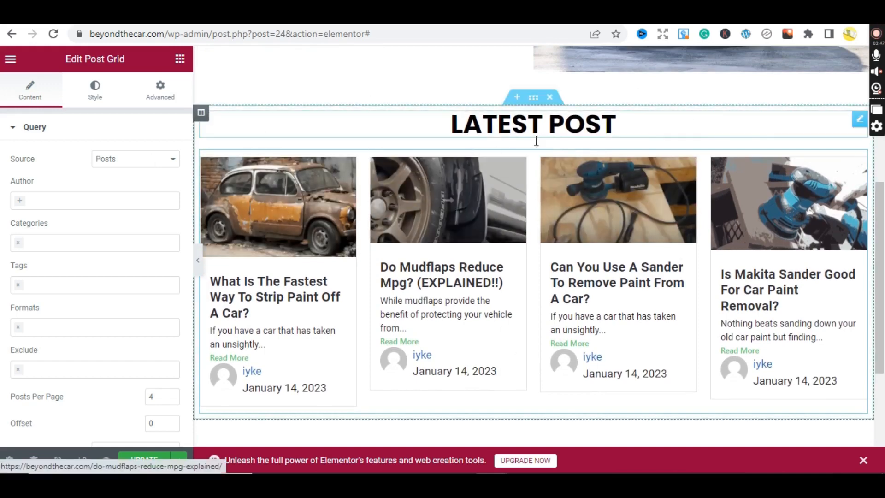
Review the LATEST POST heading's style and content settings, and open the Post Grid's content settings.
click(858, 126)
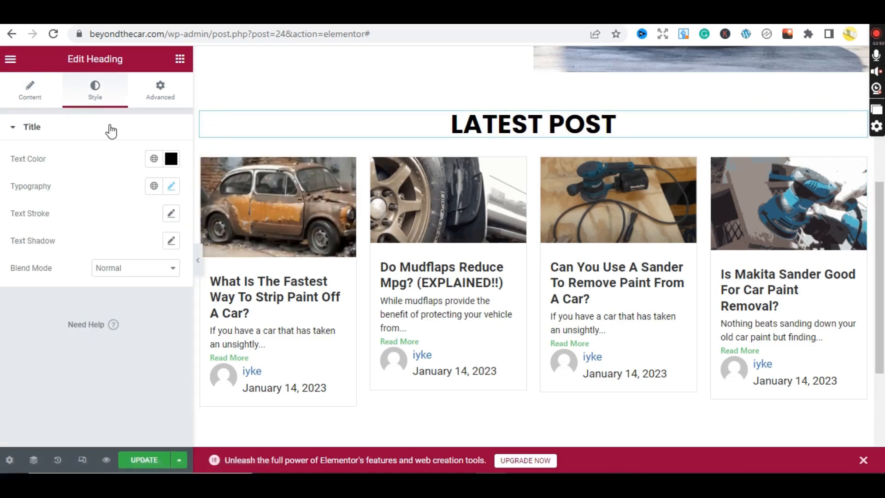
click(40, 94)
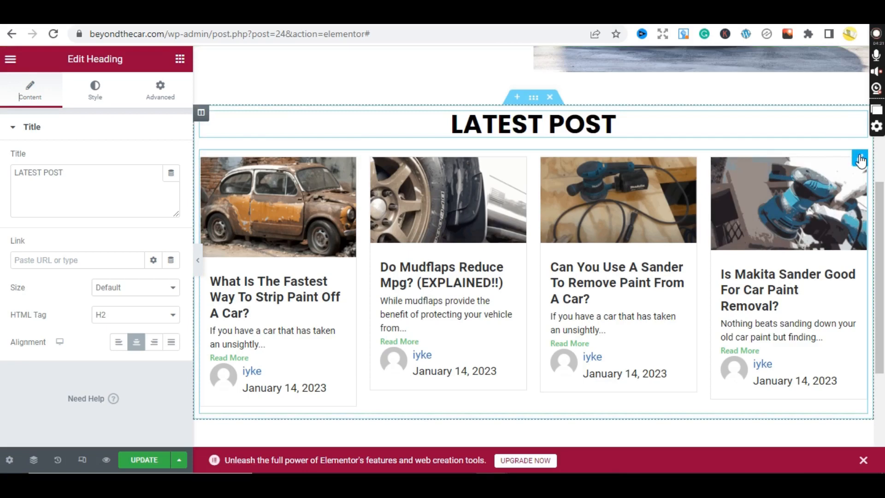
click(860, 161)
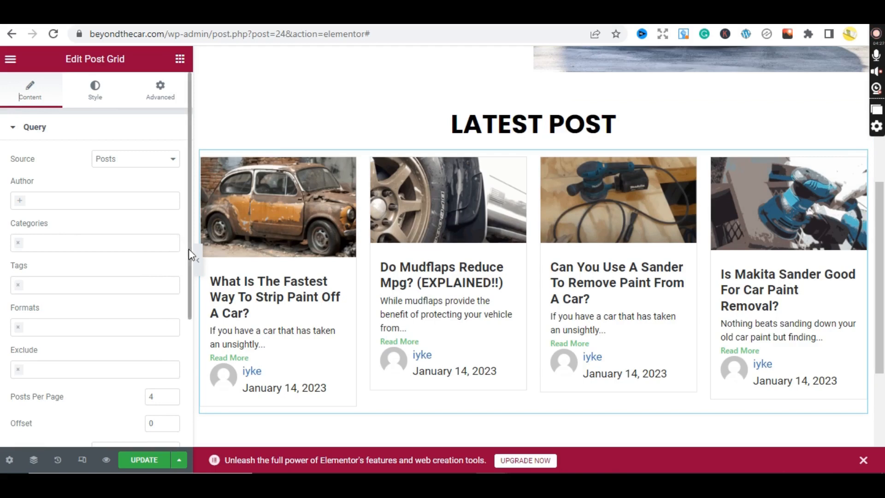
Set the Post Grid's posts per page to 6.
drag(189, 251, 189, 354)
click(160, 243)
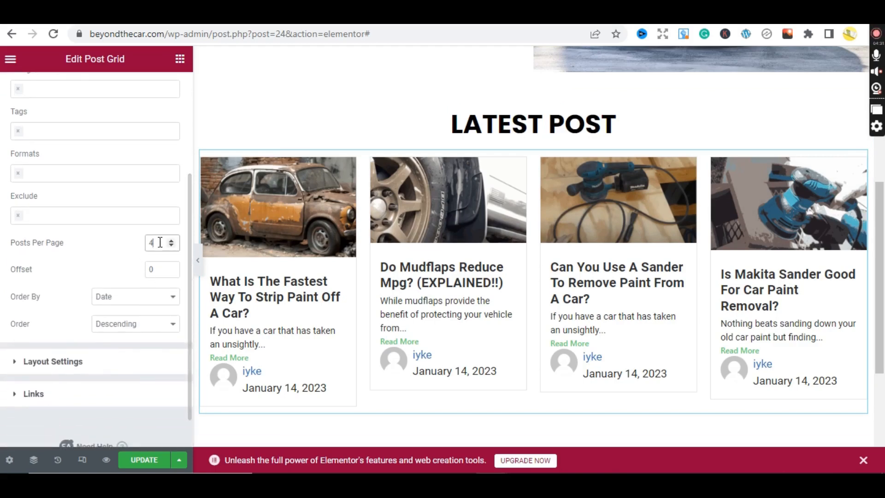
text(6)
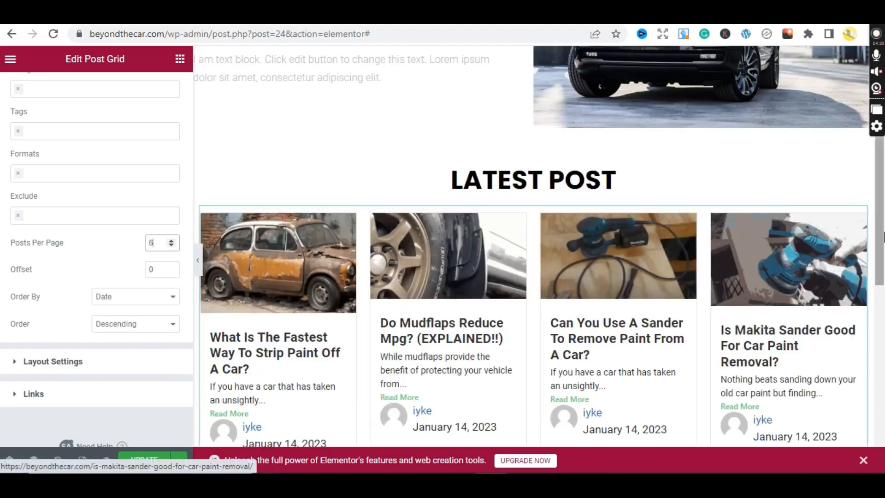
mouse_move(881, 253)
mouse_down()
mouse_move(882, 364)
mouse_move(882, 267)
mouse_up()
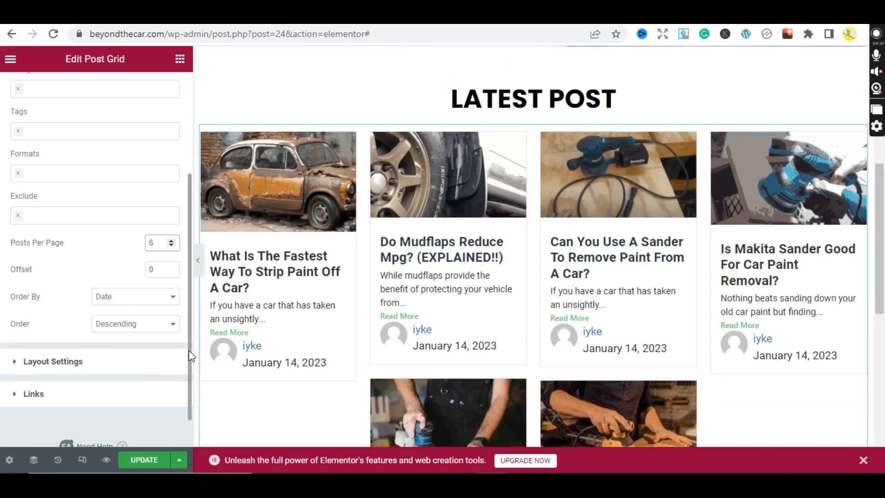
Open the Post Grid's layout settings and set the number of columns to 3.
scroll(189, 351, up, 3)
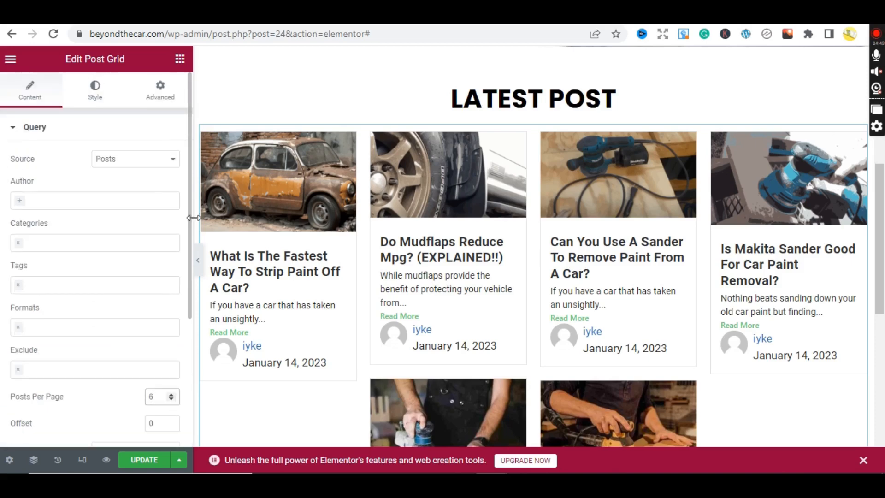
click(13, 131)
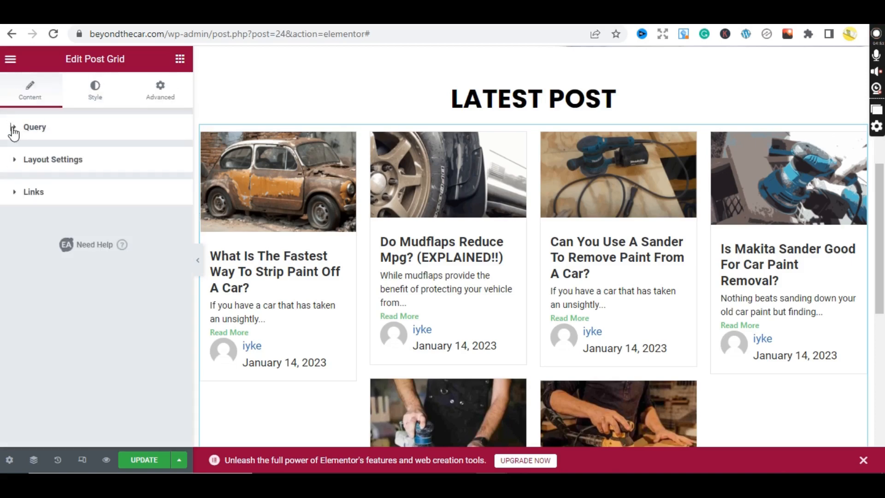
click(45, 158)
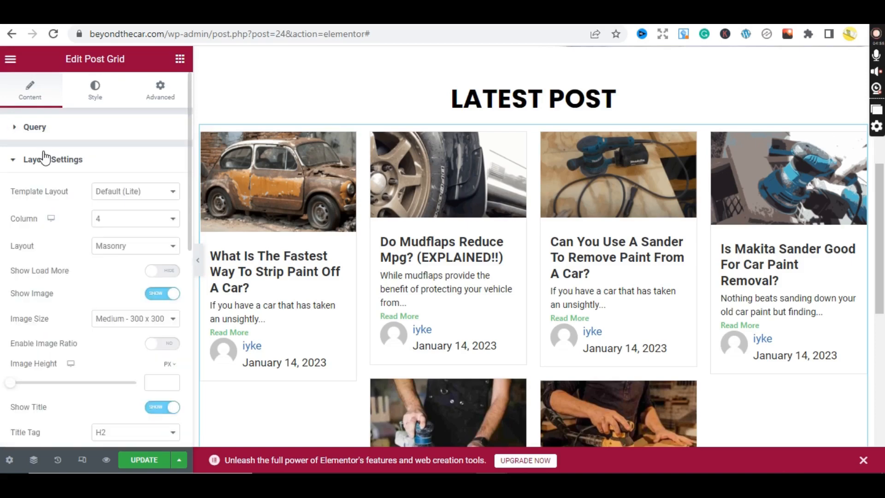
click(134, 196)
click(133, 195)
click(137, 226)
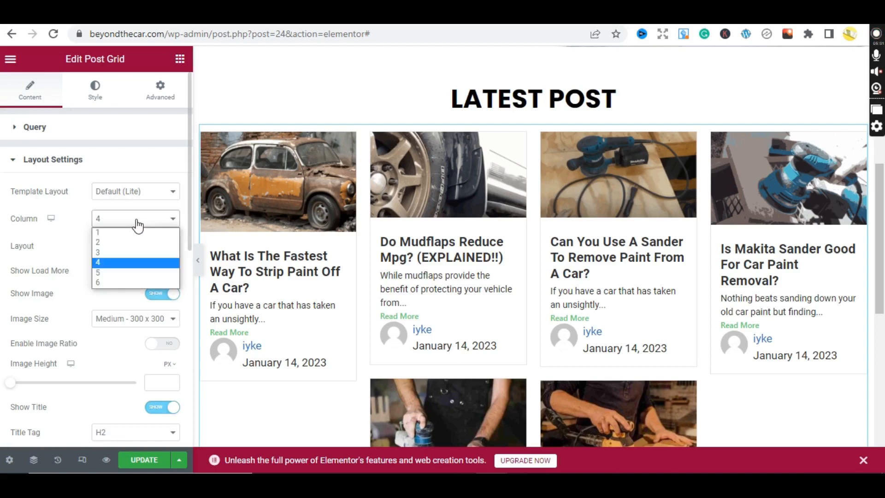
click(111, 253)
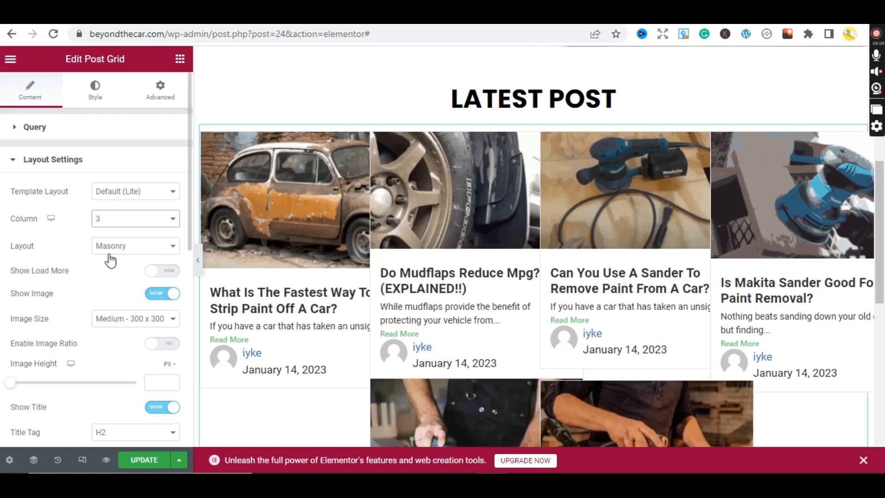
Try 2 and 4 columns for the Post Grid, and return it to 3.
click(137, 223)
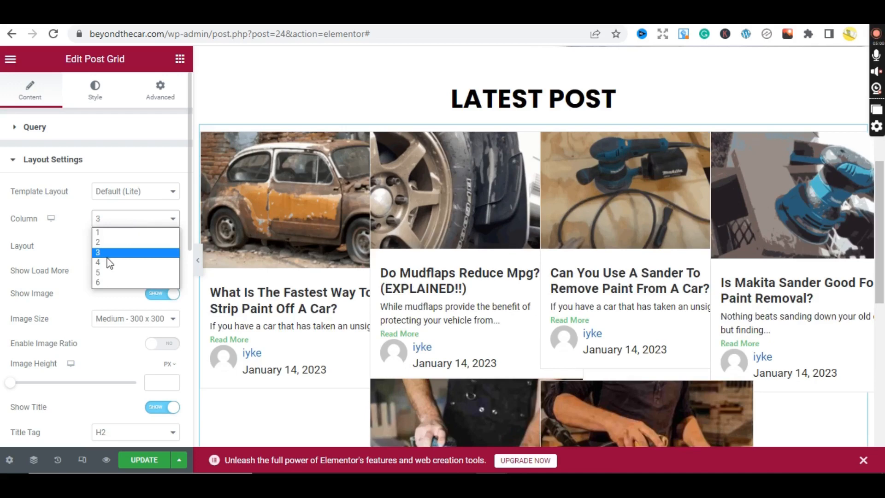
click(105, 242)
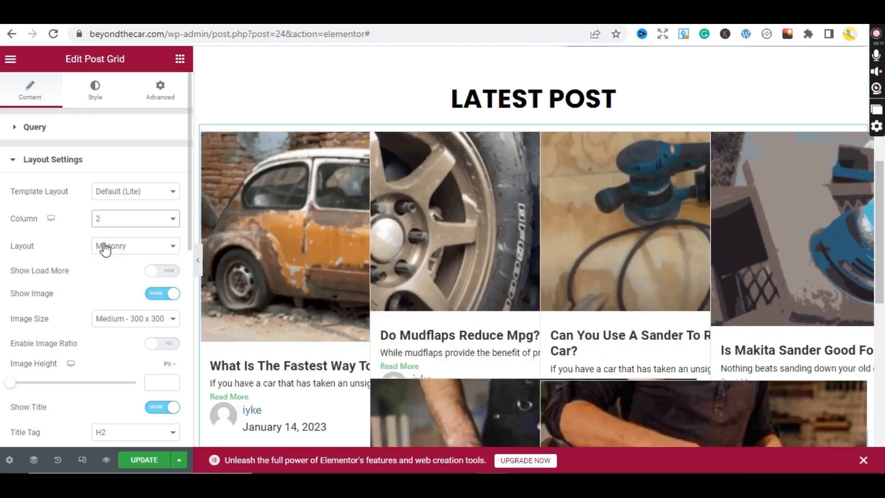
click(129, 222)
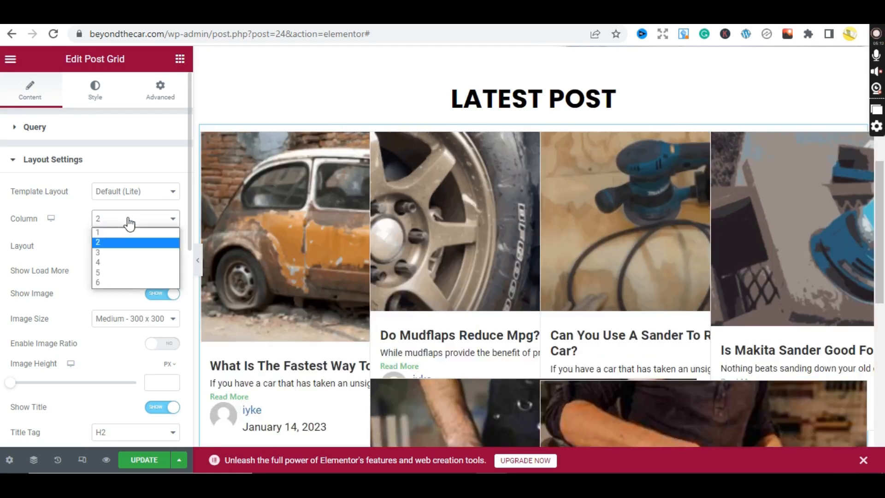
click(105, 263)
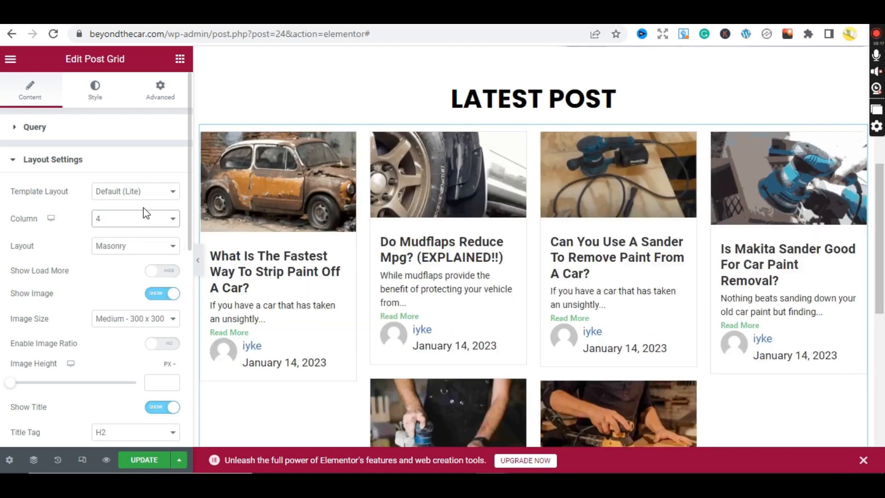
click(141, 221)
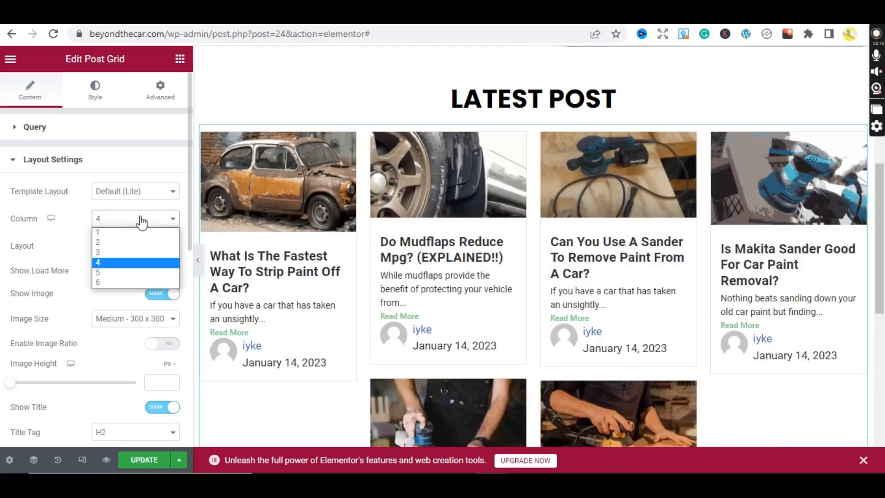
click(110, 254)
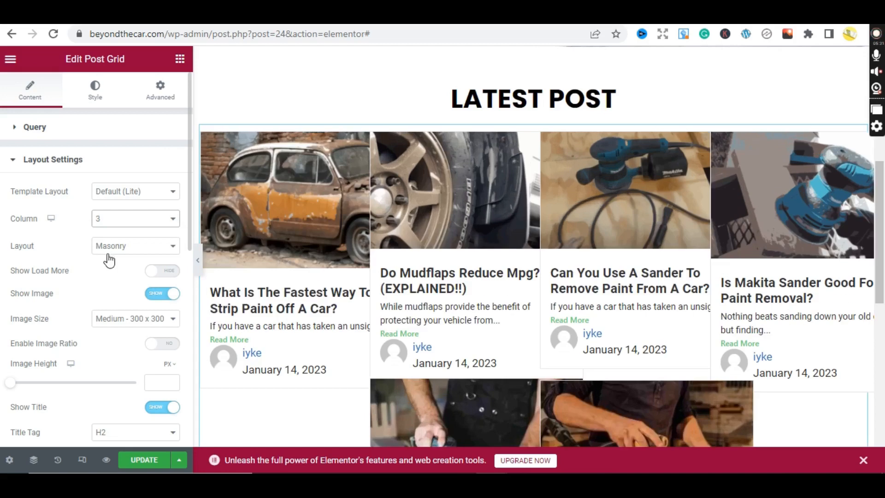
Compare the Grid and Masonry layouts for the posts and keep Grid.
click(143, 251)
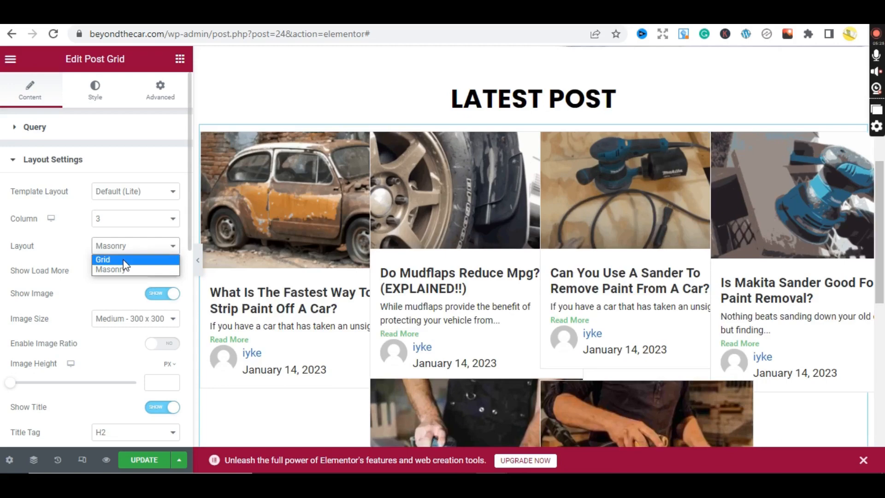
click(124, 260)
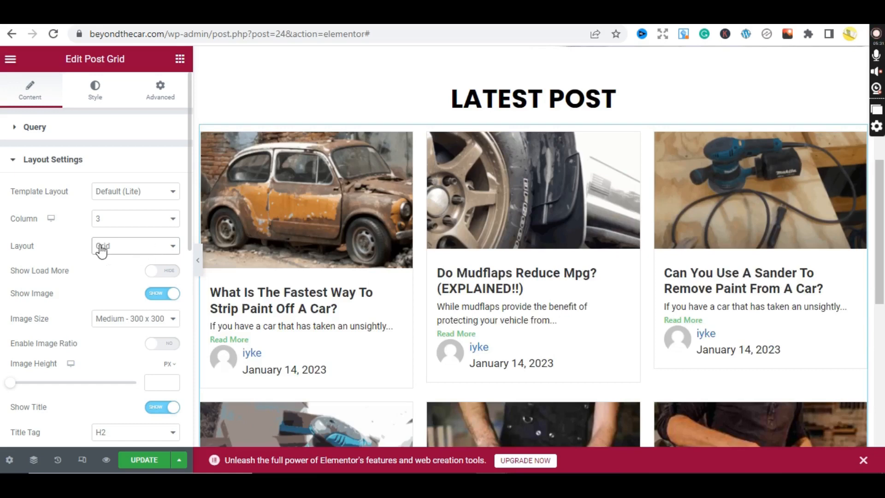
click(129, 247)
click(119, 271)
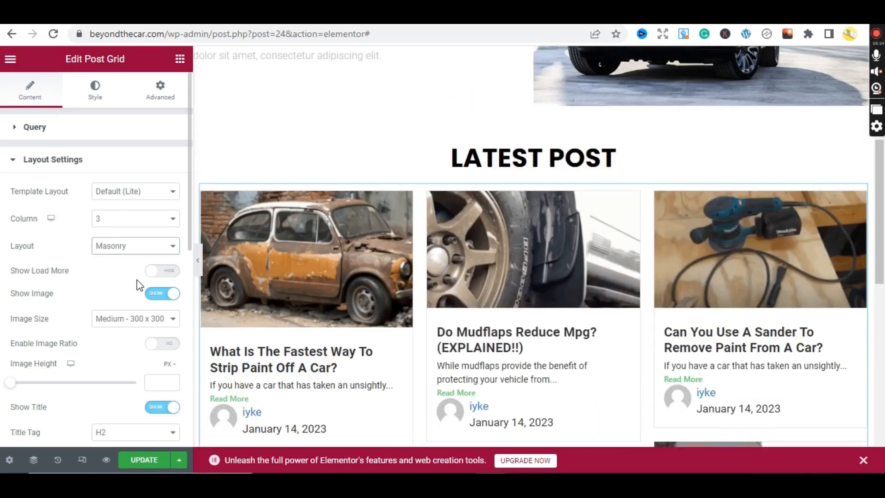
click(118, 249)
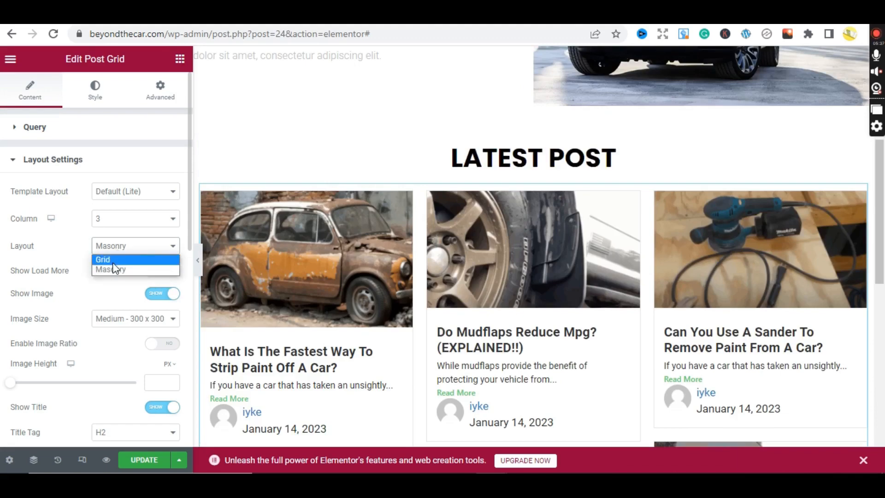
click(113, 261)
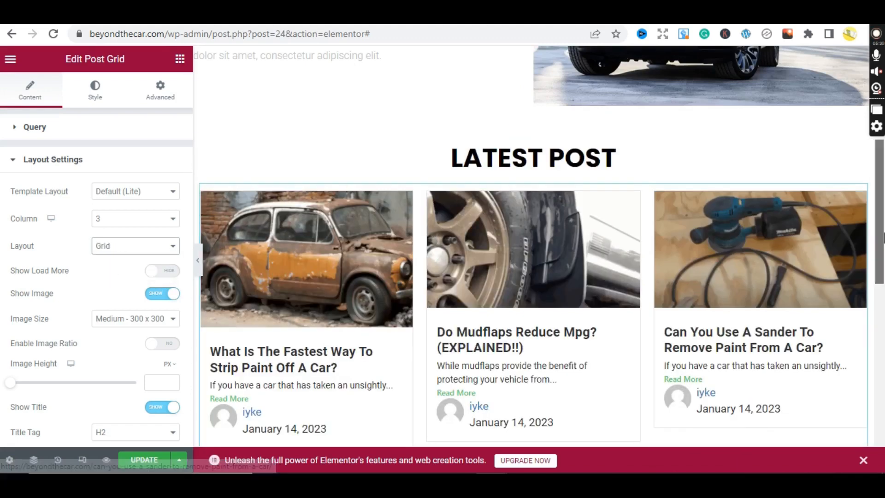
drag(883, 238, 884, 353)
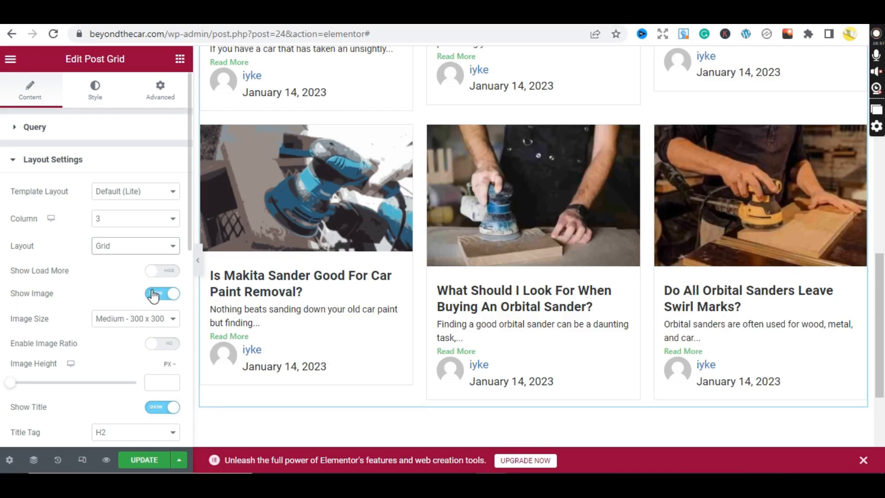
Try hiding the images in the Post Grid and show them again.
click(154, 296)
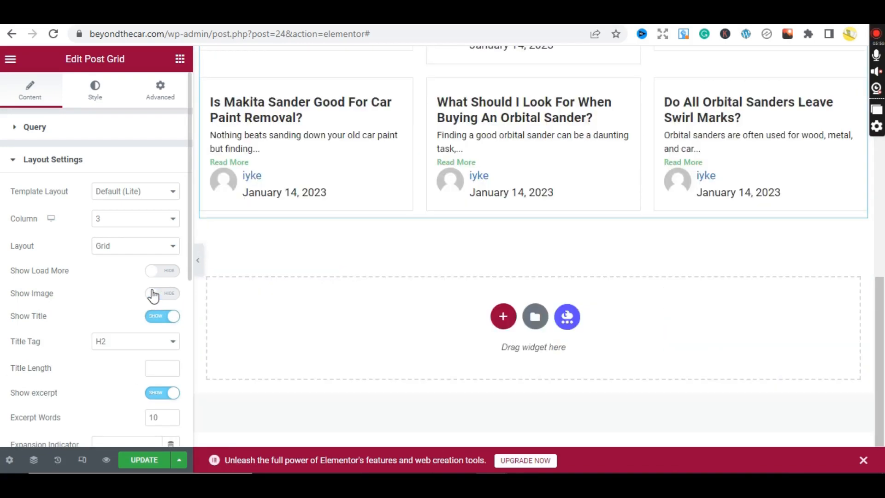
click(155, 295)
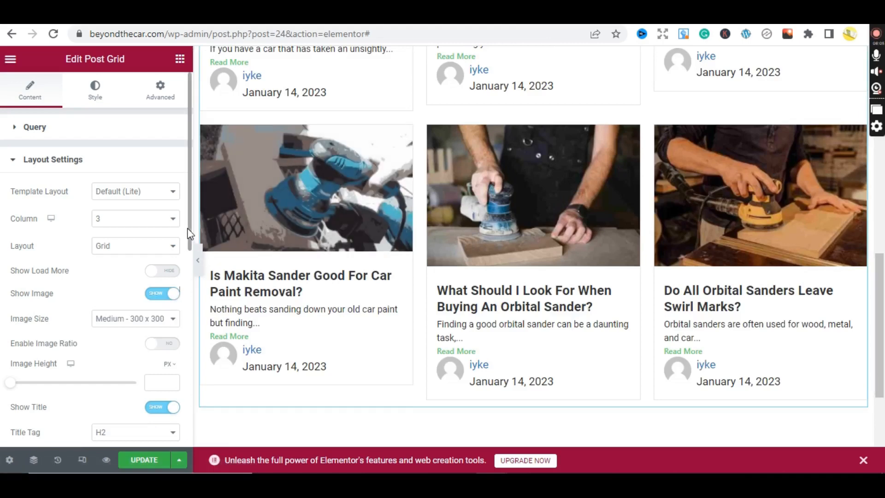
Hide the date, author name and avatar on the Post Grid's posts.
scroll(190, 234, down, 8)
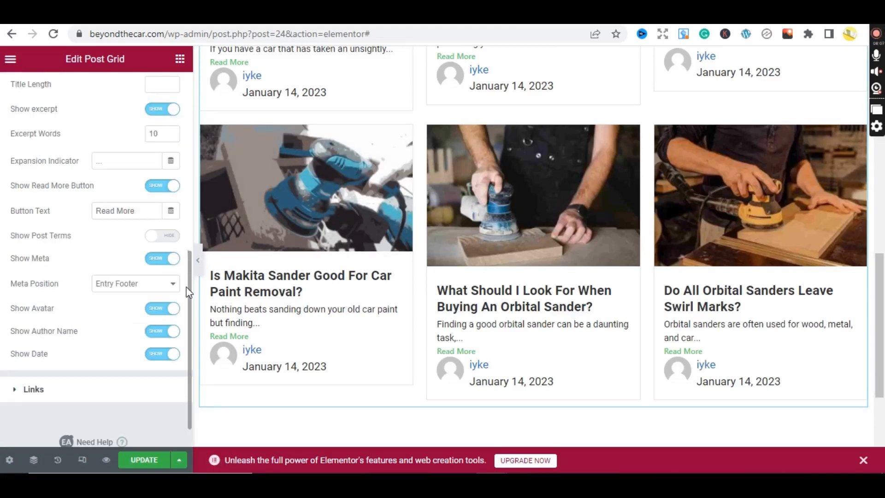
drag(189, 288, 190, 227)
drag(205, 155, 188, 317)
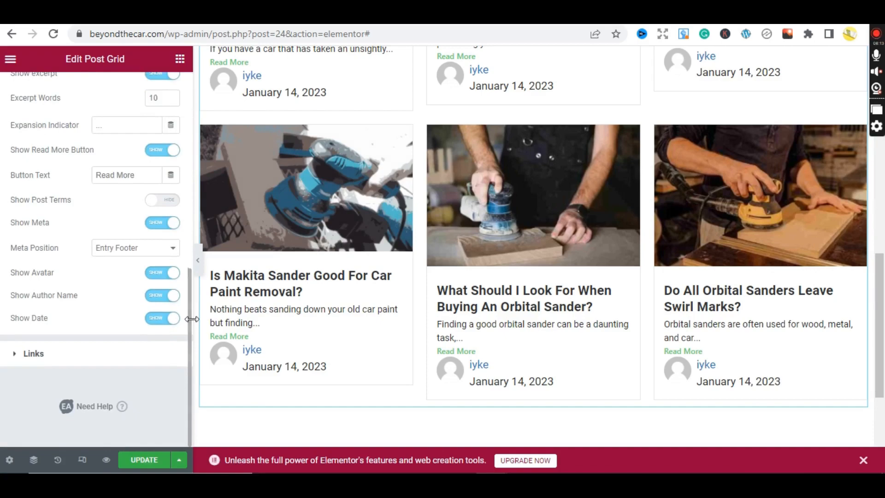
click(151, 321)
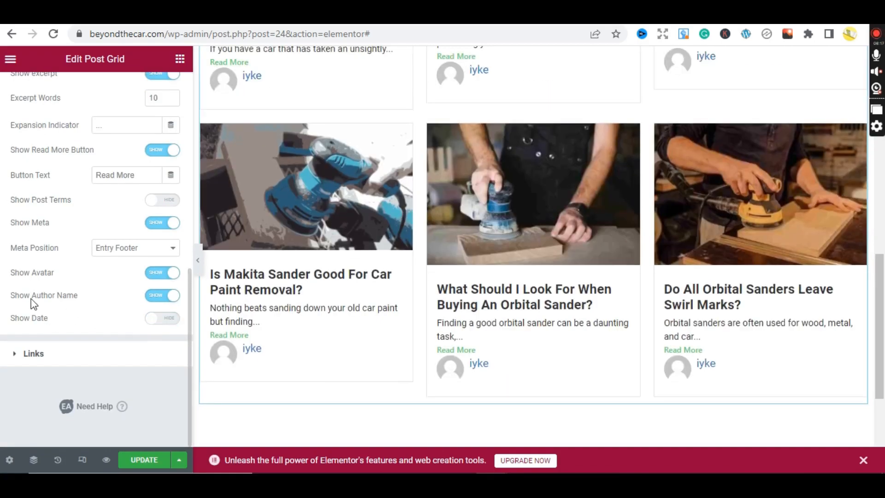
click(153, 302)
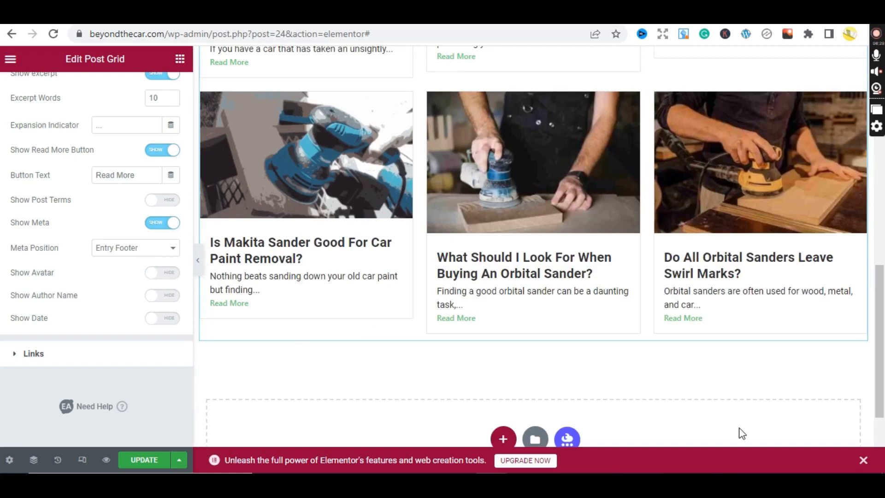
drag(882, 382, 884, 285)
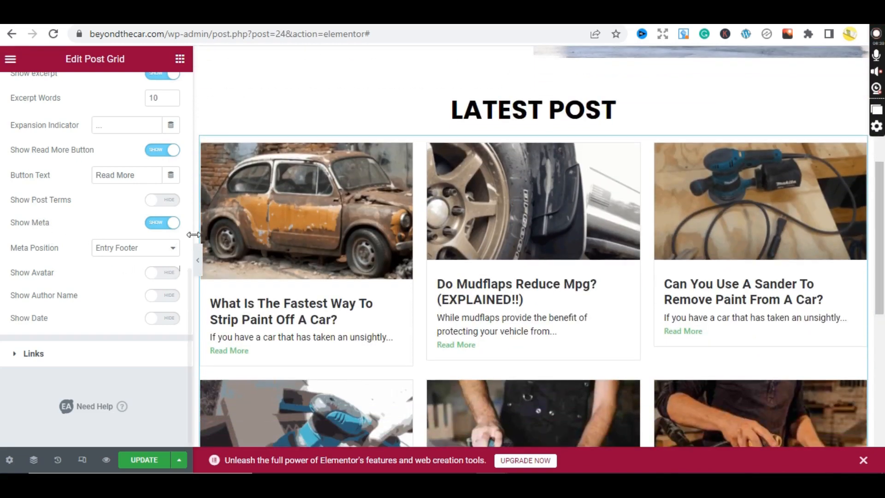
Try hiding the Post Grid's meta information and show it again.
click(150, 226)
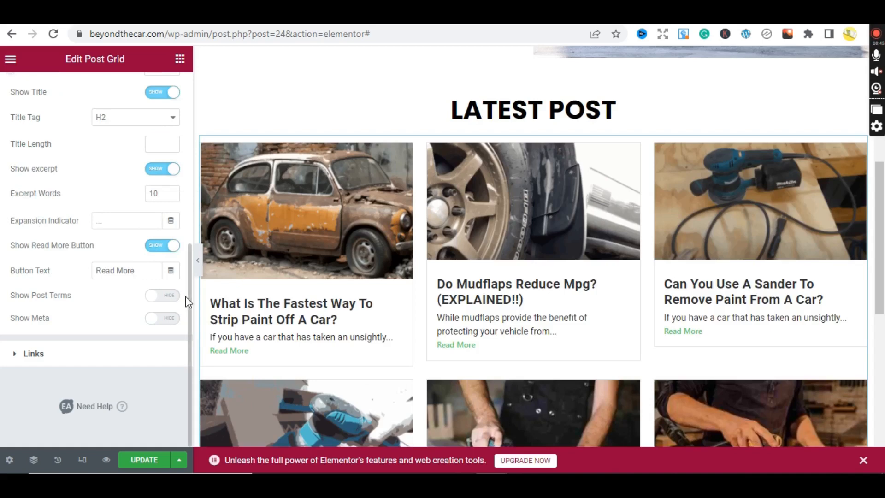
drag(191, 310, 180, 286)
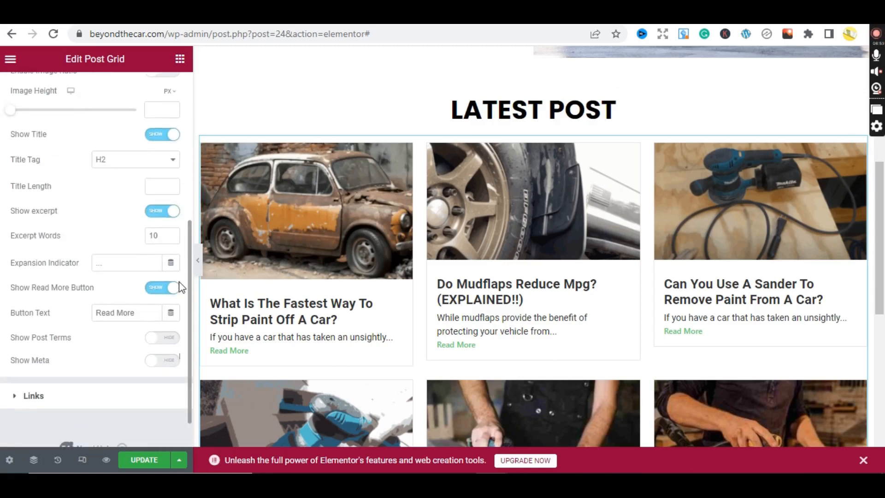
click(162, 361)
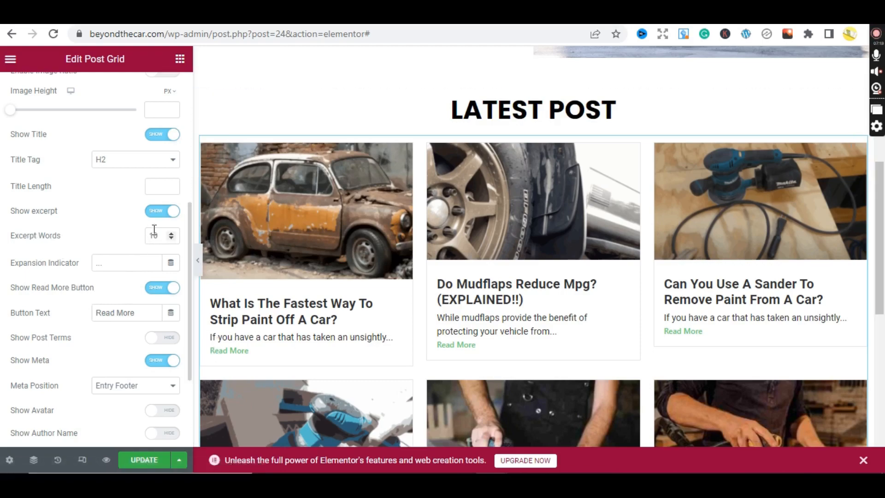
Set the Post Grid's excerpt length to 18 words.
click(166, 237)
key(BackSpace)
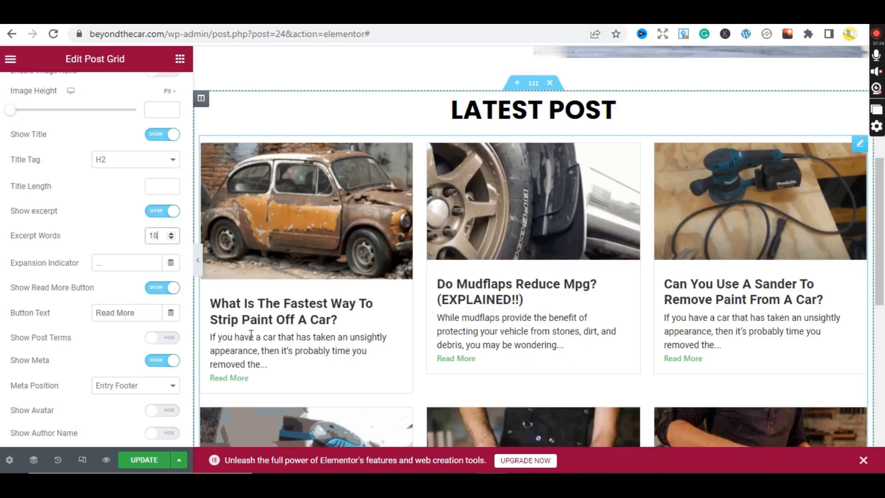
click(138, 249)
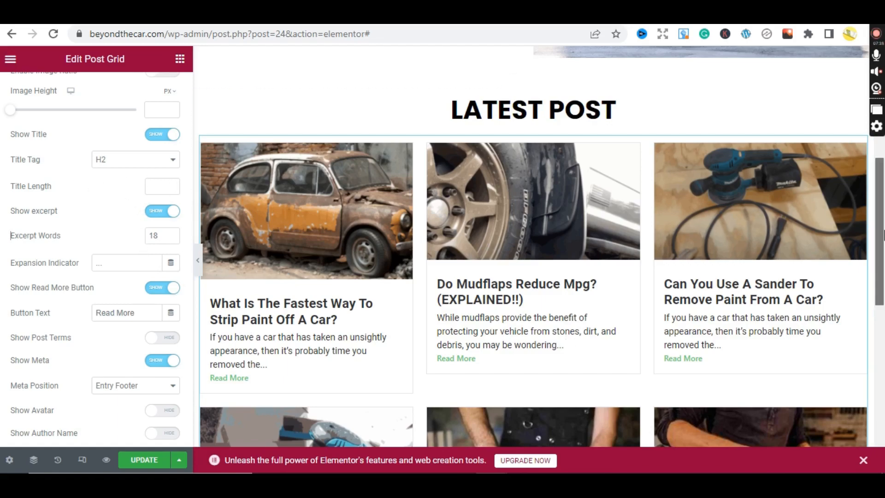
mouse_move(883, 231)
mouse_down()
mouse_move(883, 342)
mouse_move(883, 168)
mouse_move(883, 283)
mouse_move(883, 216)
mouse_up()
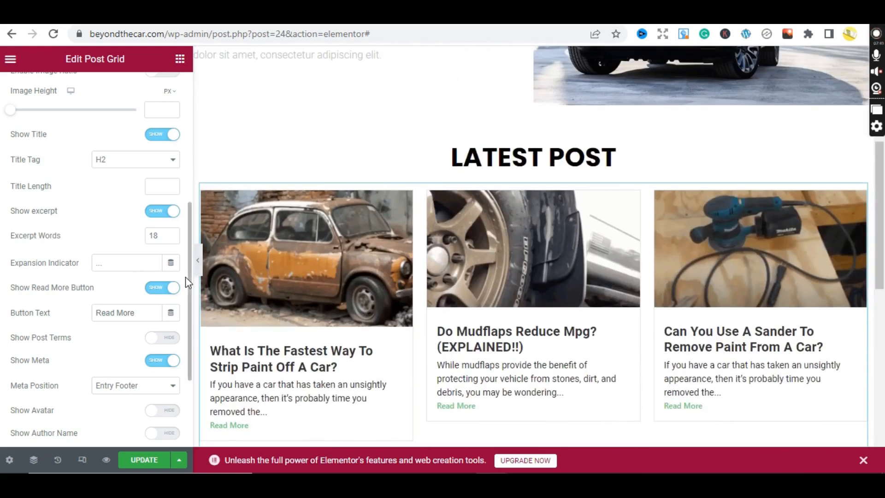
scroll(189, 287, down, 3)
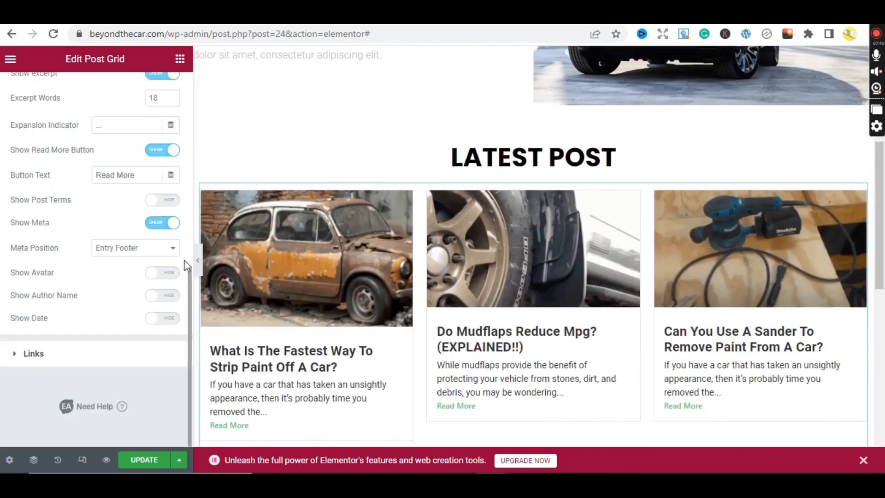
drag(190, 287, 199, 220)
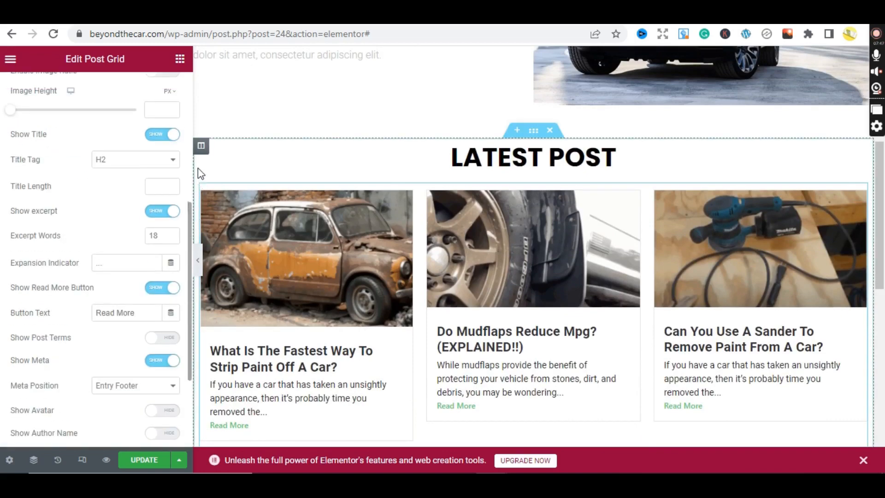
Set the Post Grid's image size to Large - 1024 x 1024.
scroll(187, 186, up, 2)
drag(186, 185, 195, 130)
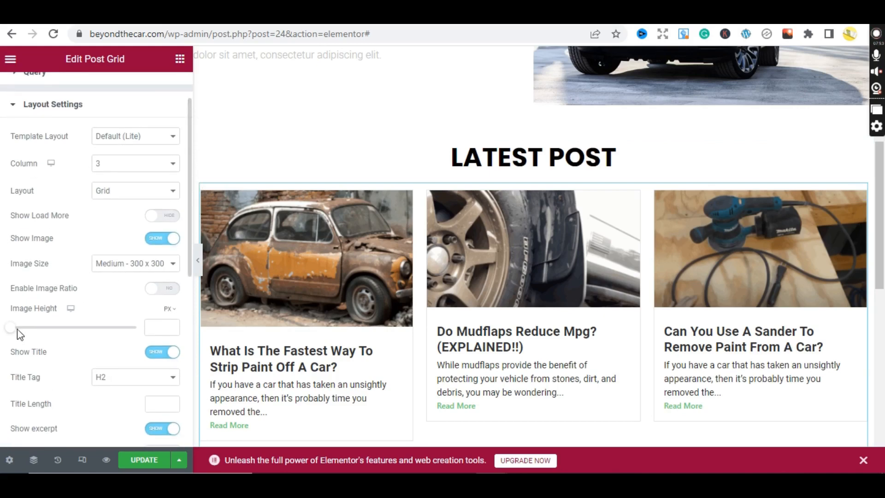
click(136, 273)
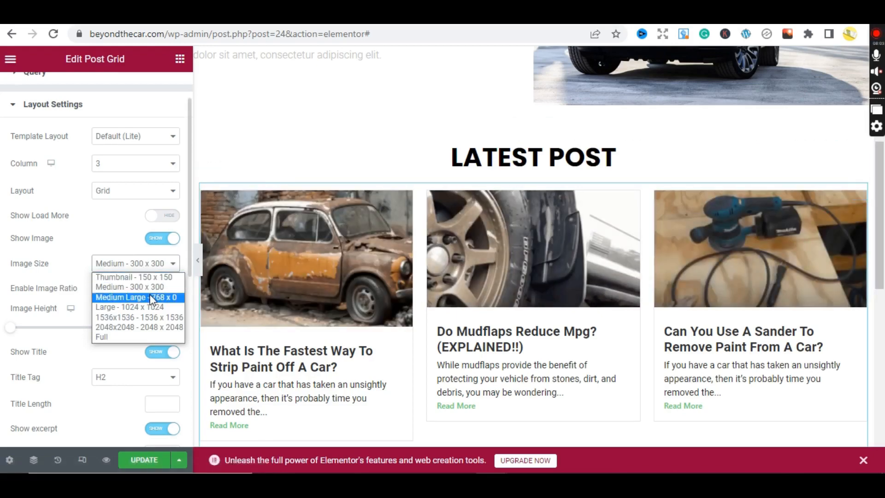
click(142, 306)
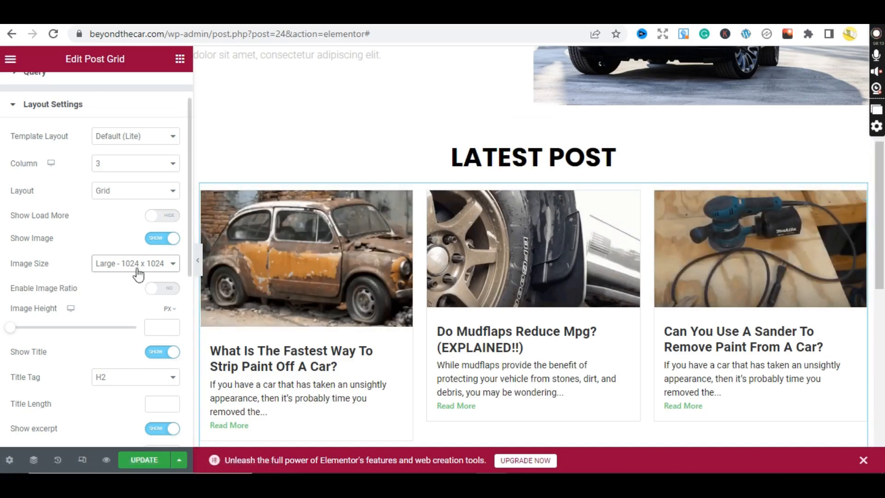
Try the Masonry layout on the Post Grid, compare the post rows with the Grid layout, and return to Grid.
click(111, 200)
click(109, 212)
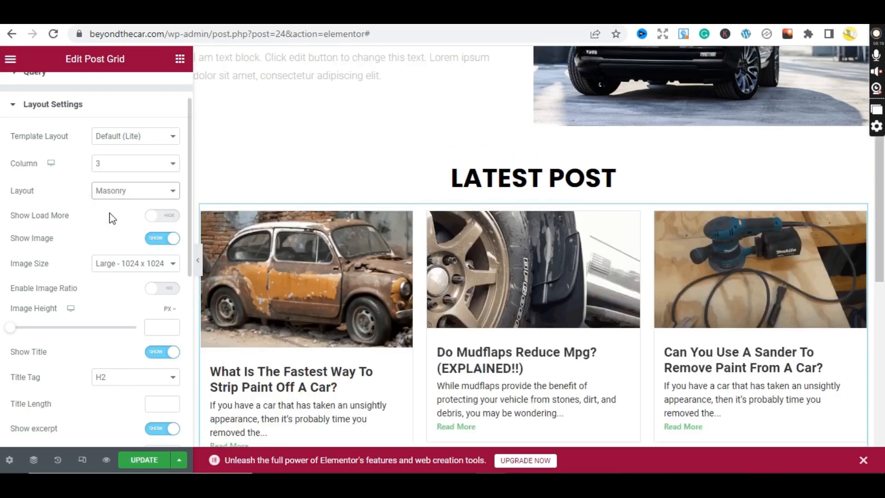
mouse_move(881, 243)
mouse_down()
mouse_move(884, 367)
mouse_move(883, 238)
mouse_up()
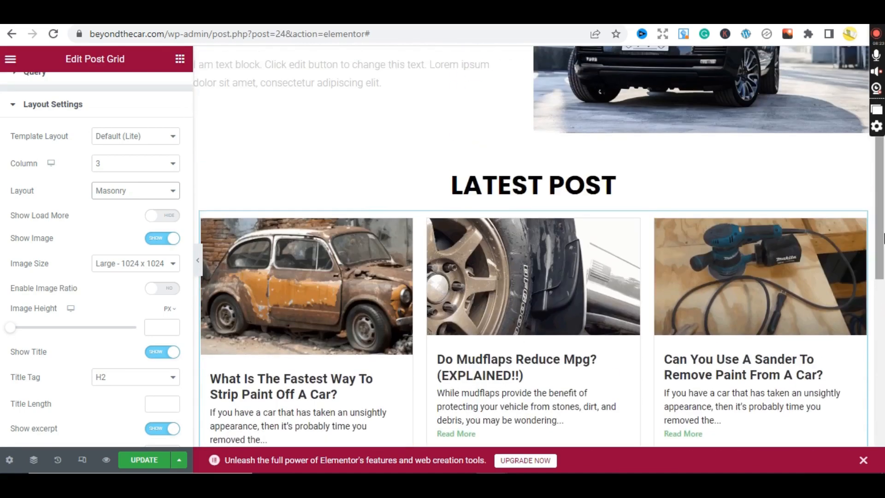
click(136, 194)
click(105, 205)
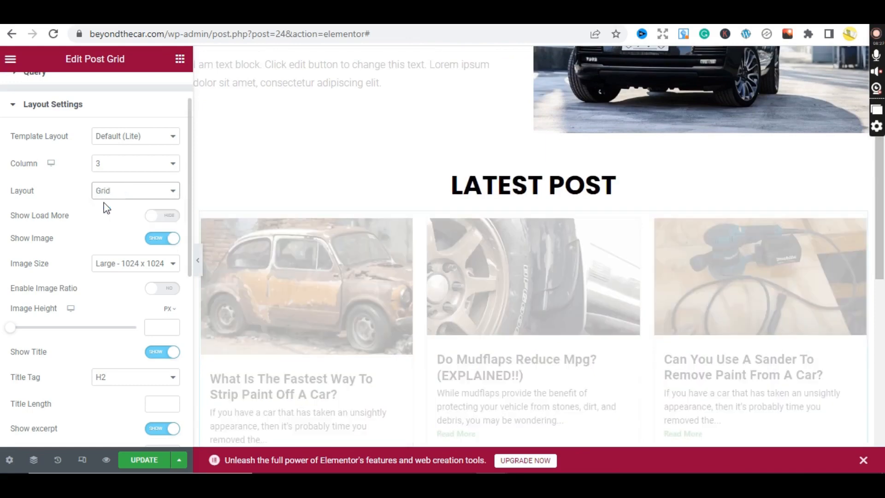
drag(883, 267, 883, 287)
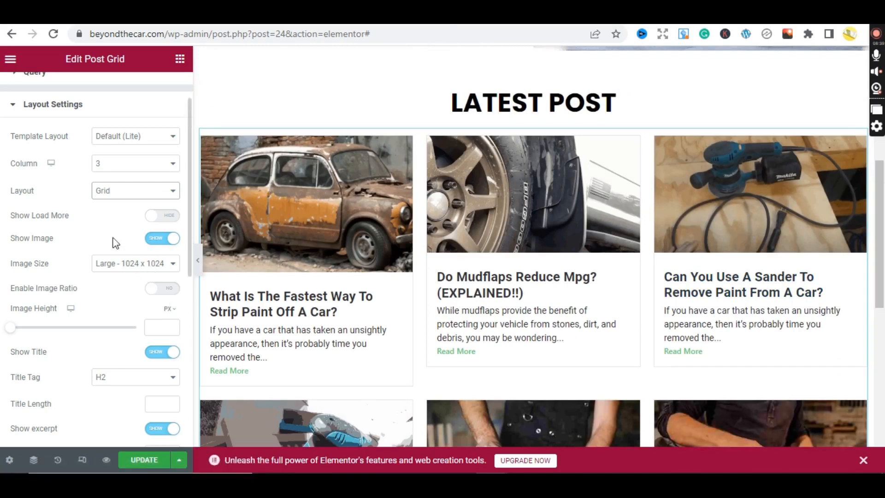
click(120, 193)
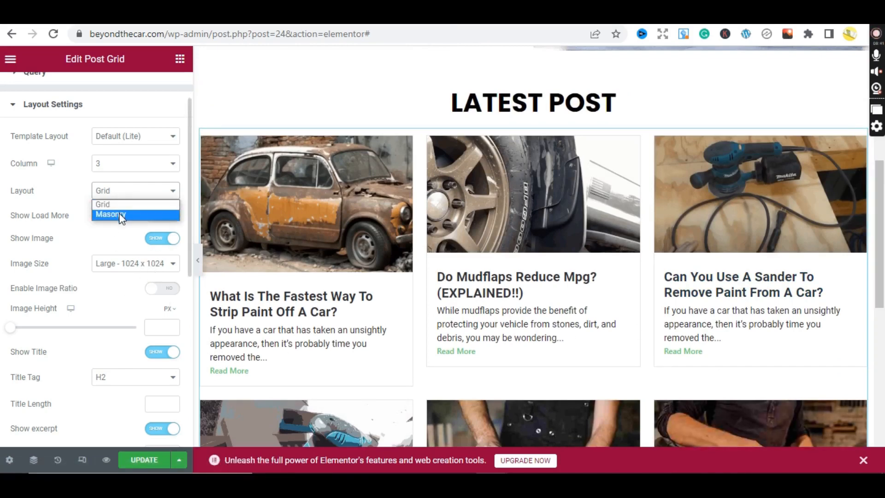
click(121, 214)
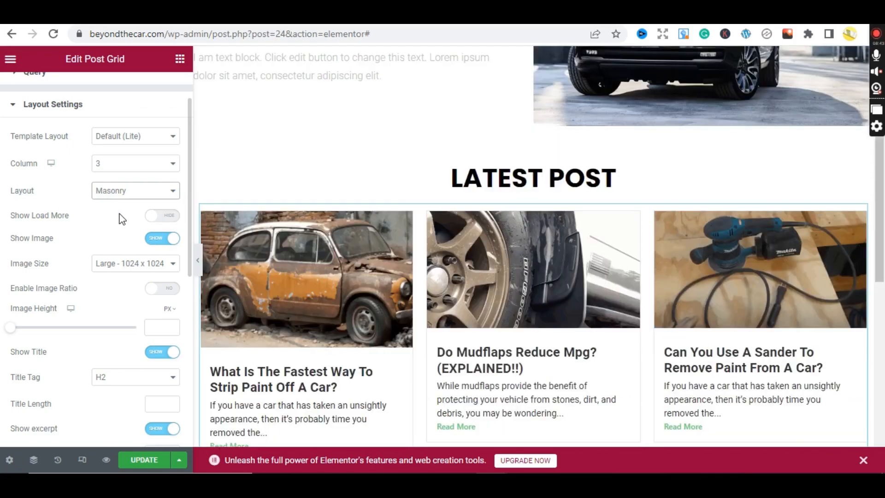
drag(883, 179, 884, 249)
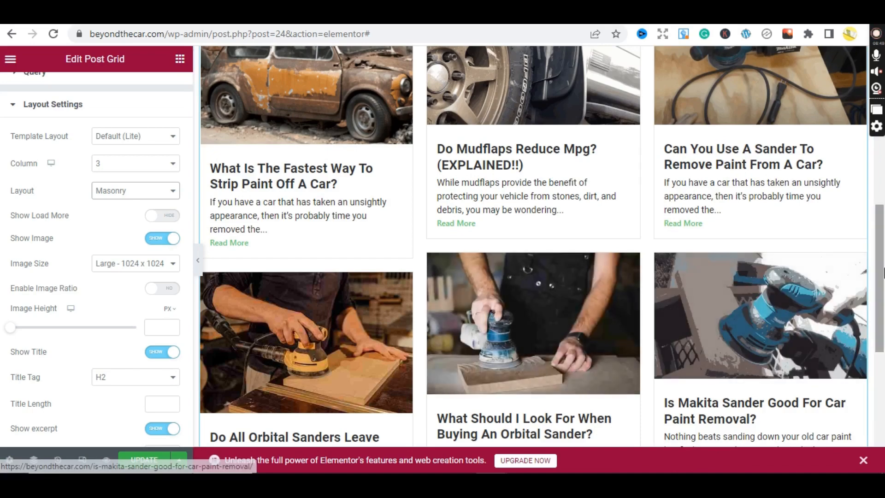
click(148, 193)
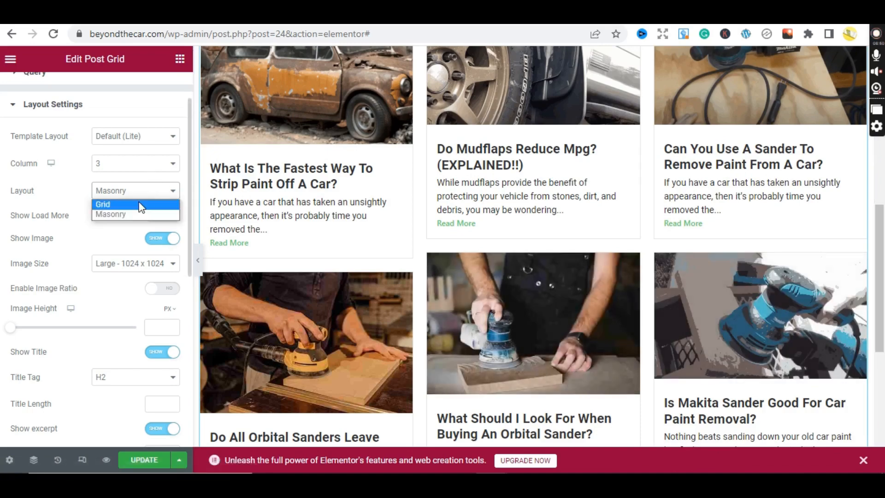
click(140, 205)
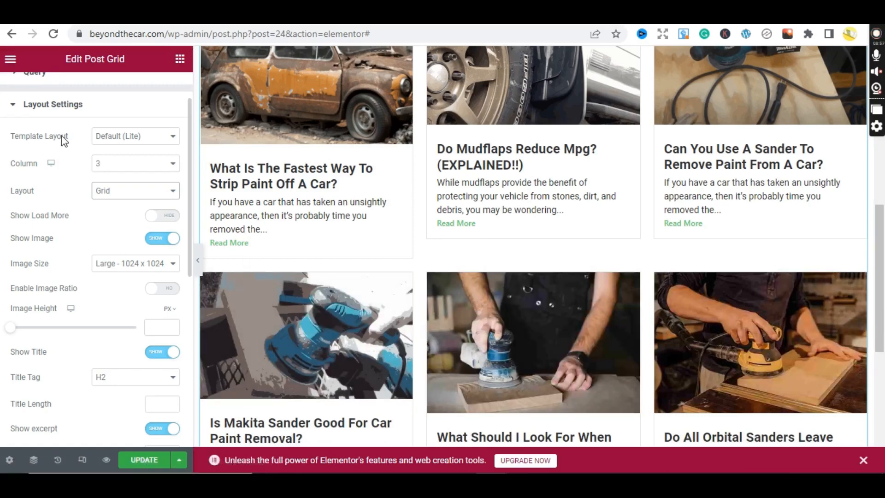
click(124, 140)
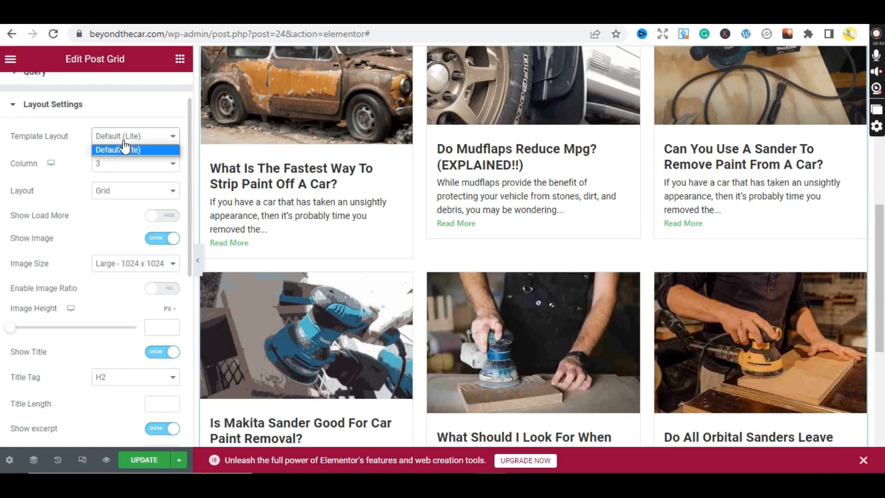
click(124, 149)
click(123, 164)
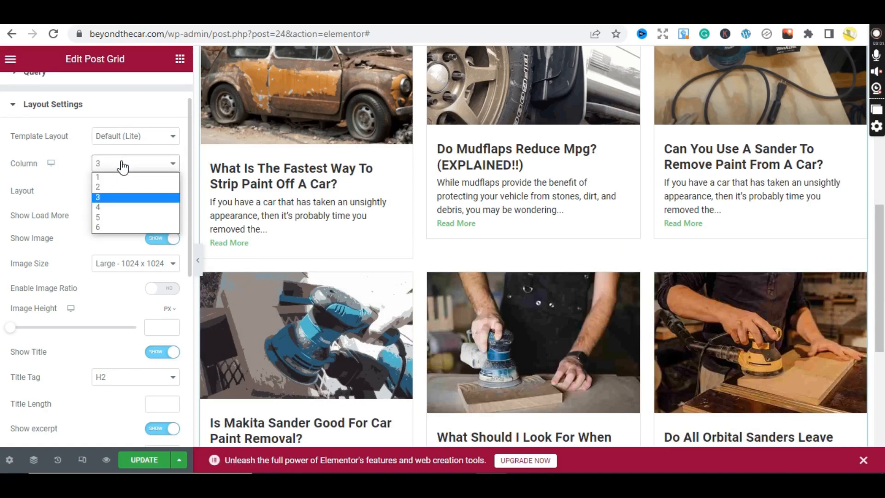
click(122, 166)
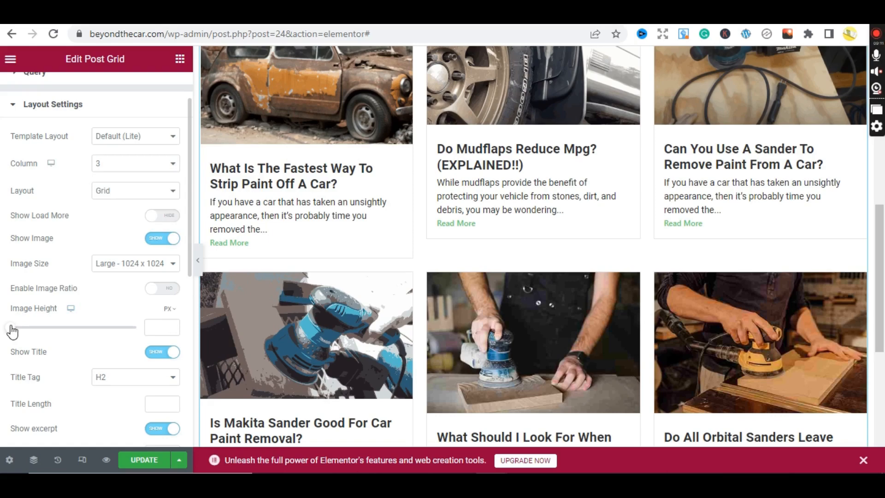
Set the Post Grid's image height to 225 px so the post images line up evenly.
drag(11, 329, 58, 341)
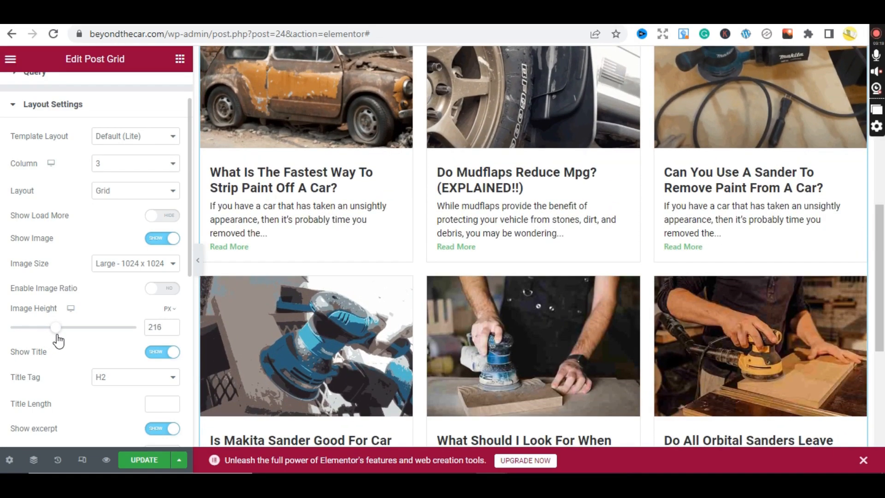
drag(58, 341, 58, 342)
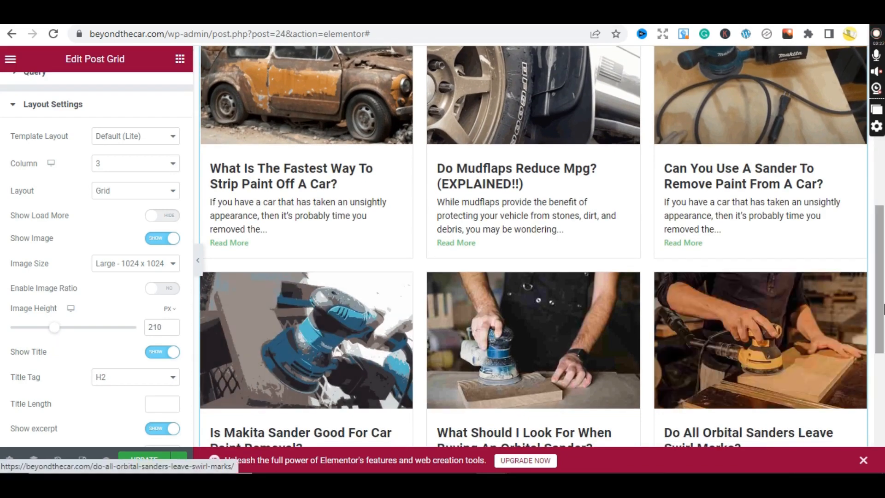
scroll(882, 262, up, 3)
drag(881, 262, 884, 320)
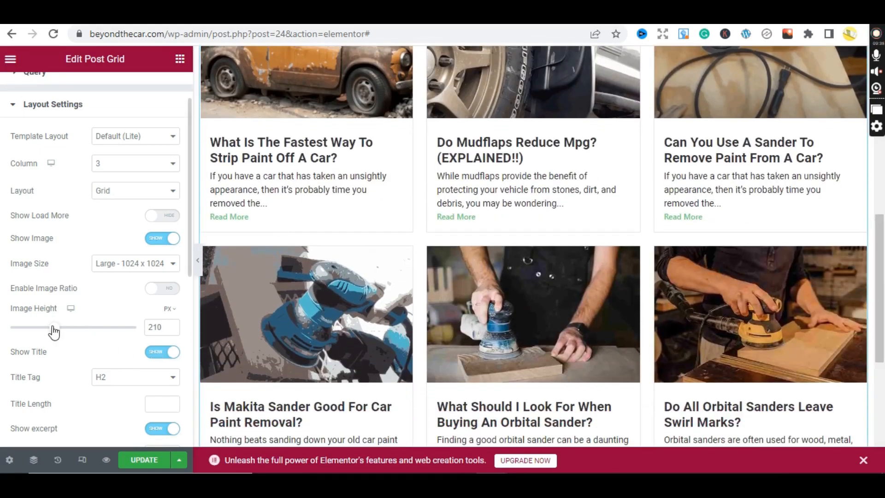
drag(54, 332, 57, 333)
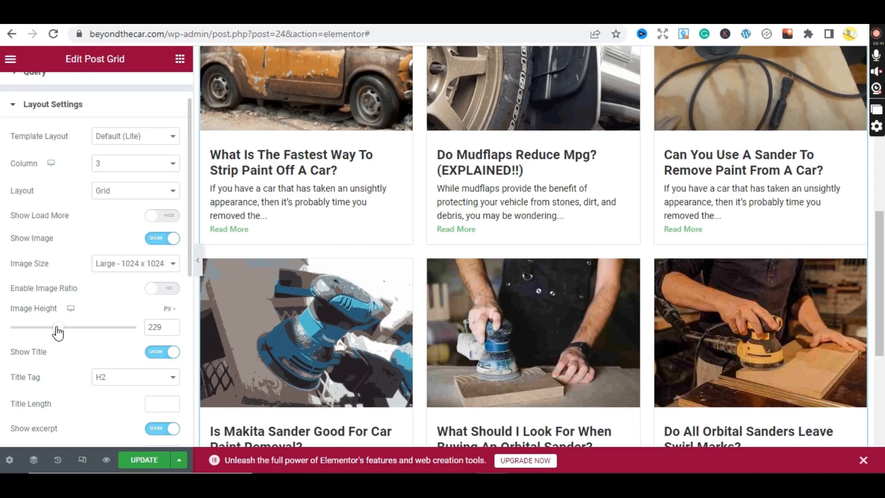
drag(58, 332, 56, 332)
Set the LATEST POST heading's font size to 36 px.
drag(884, 297, 884, 178)
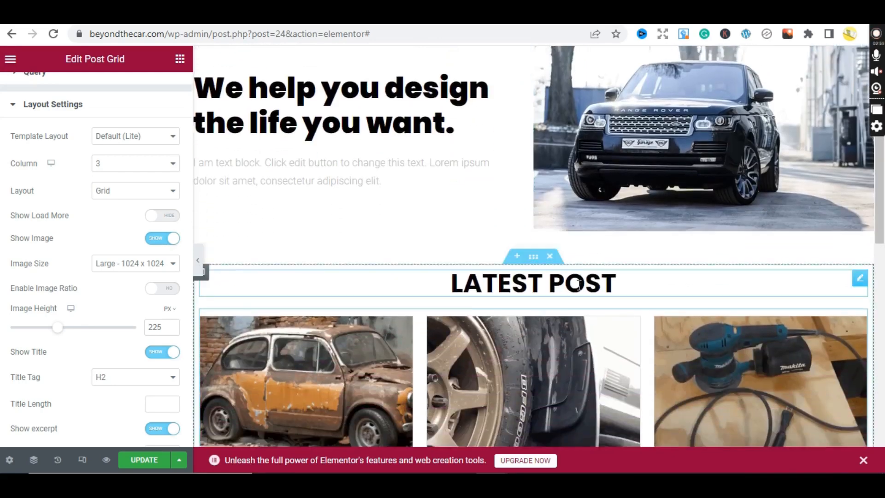
click(627, 293)
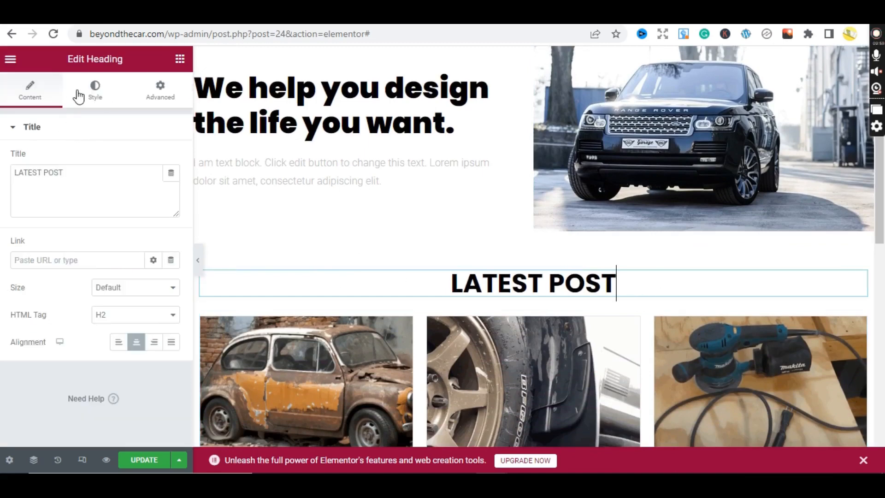
click(93, 97)
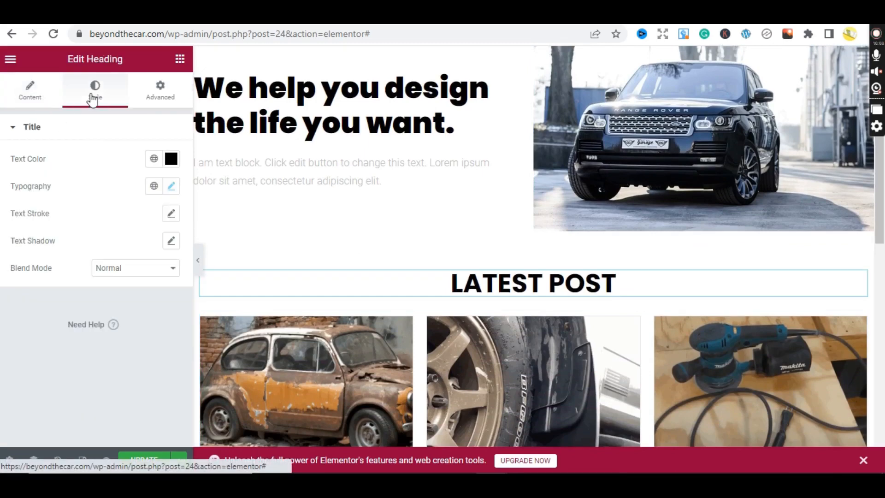
click(168, 190)
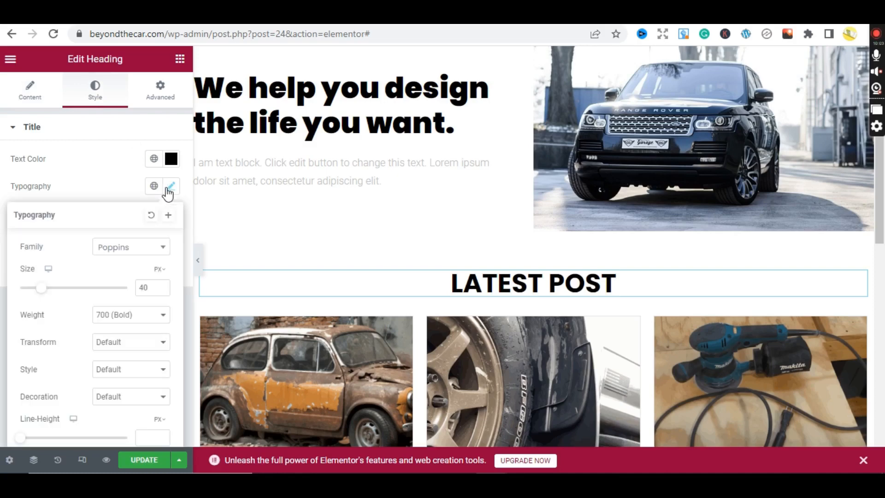
click(147, 290)
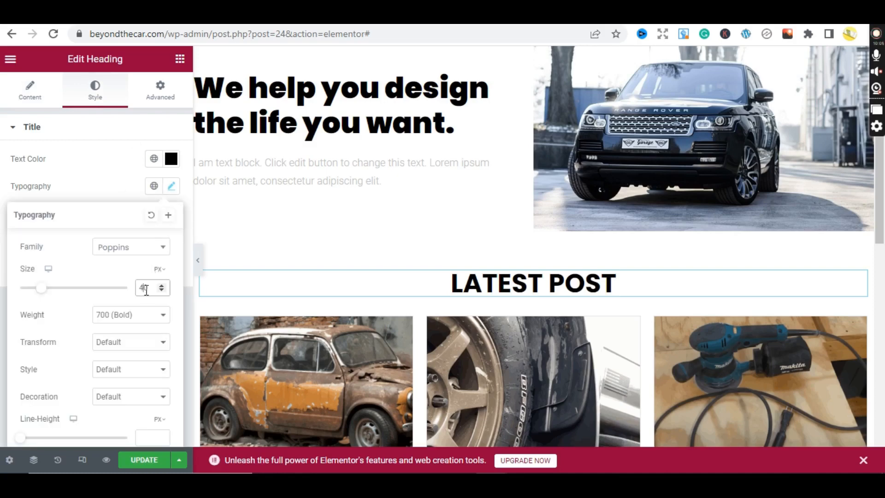
drag(149, 288, 138, 289)
text(36)
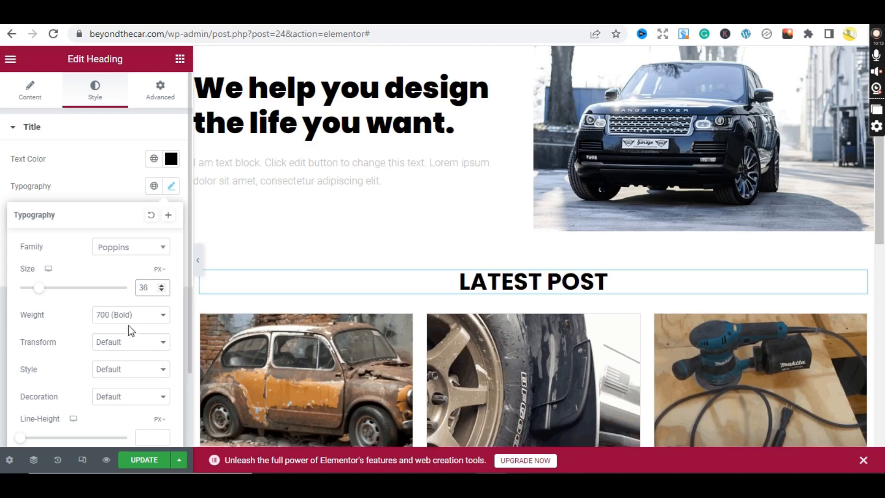
Try the 600 (Semi Bold) font weight on the LATEST POST heading and compare it with the rest of the page.
click(141, 322)
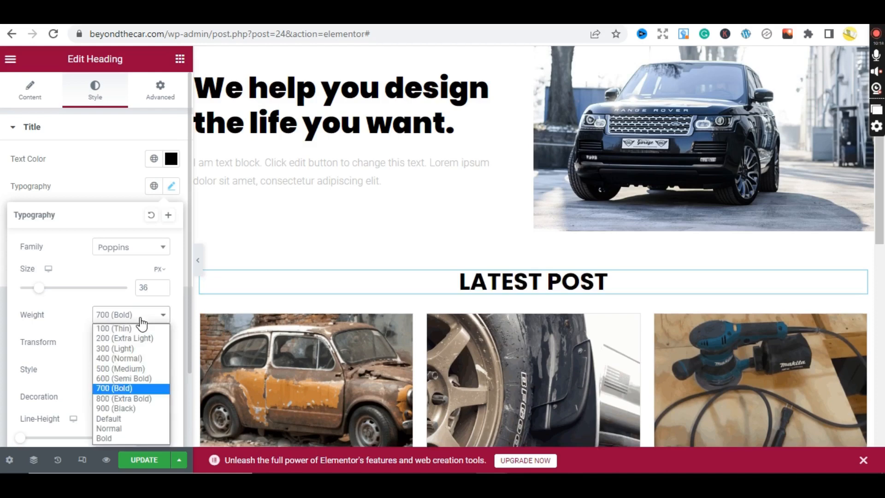
click(125, 378)
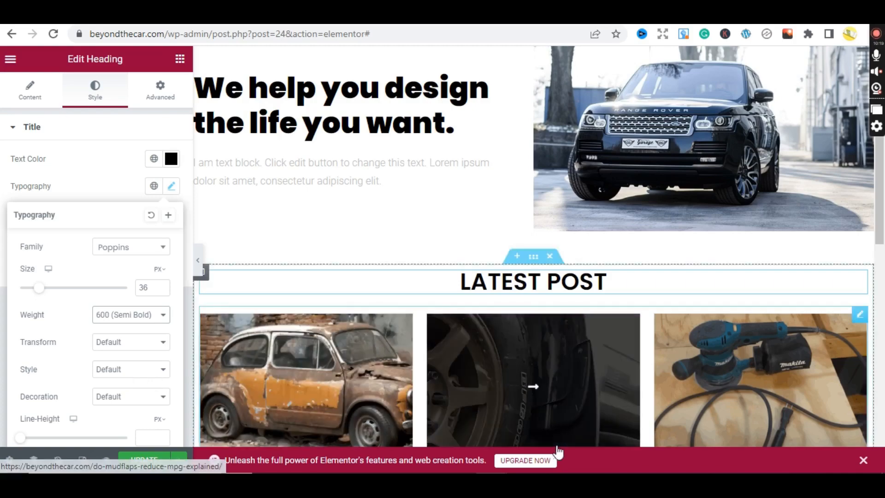
scroll(884, 210, down, 8)
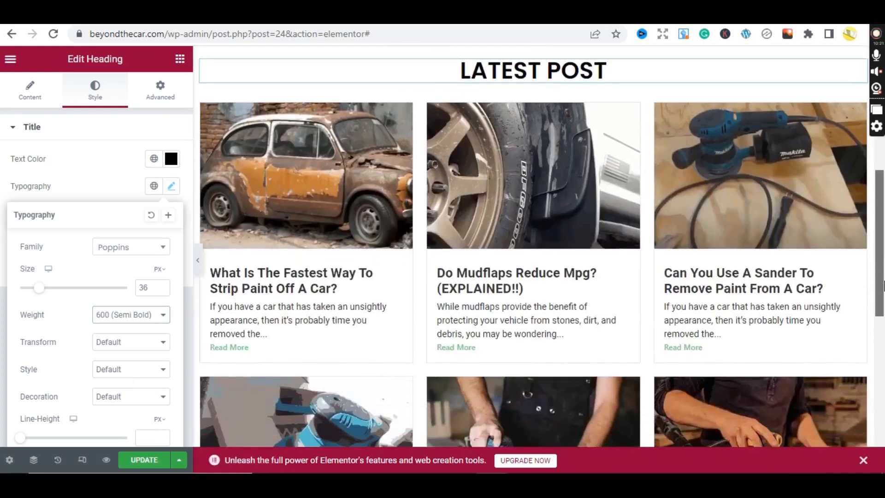
scroll(884, 194, up, 10)
scroll(884, 180, up, 1)
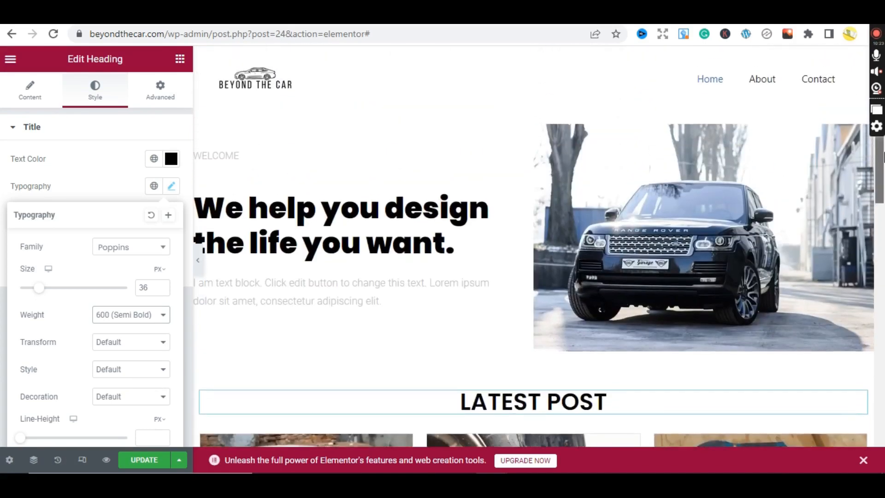
scroll(883, 159, down, 5)
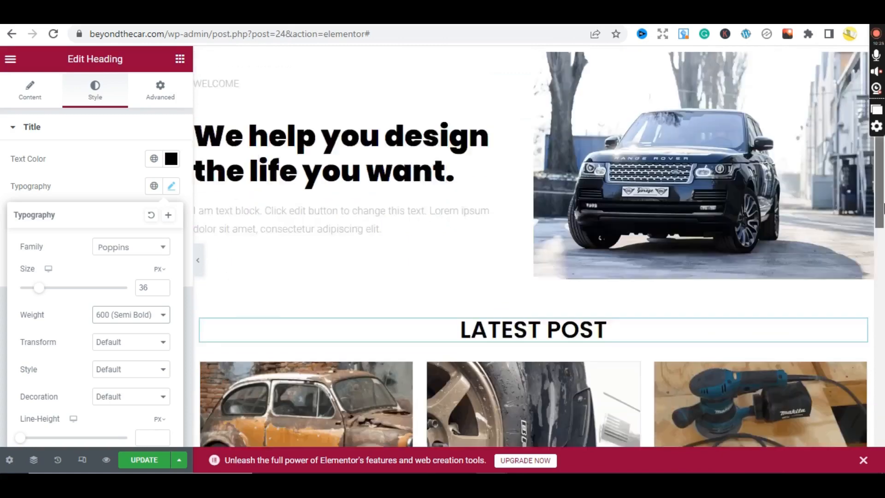
scroll(884, 166, up, 5)
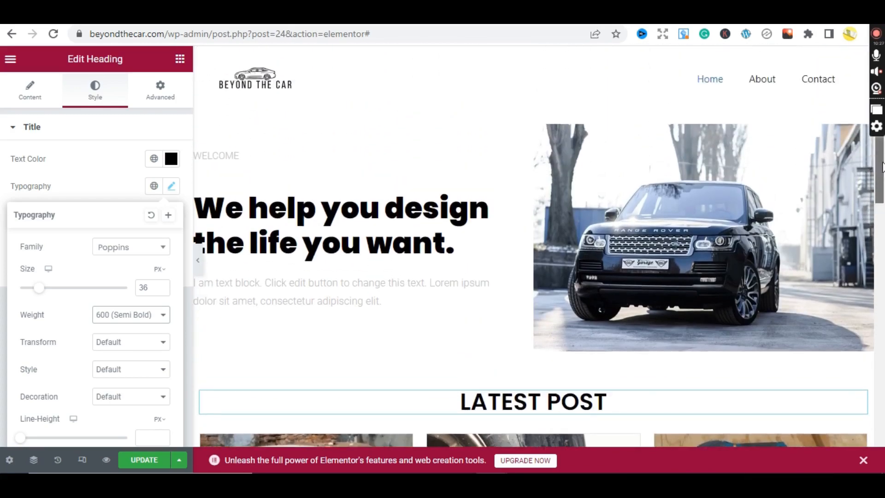
scroll(882, 167, down, 1)
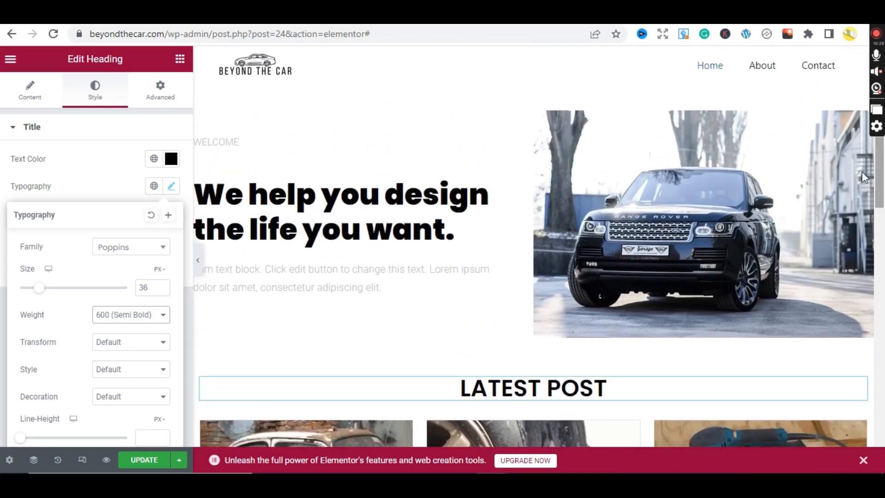
Try the 800 (Extra Bold) and 900 (Black) font weights on the LATEST POST heading and compare it with the post grid.
click(133, 315)
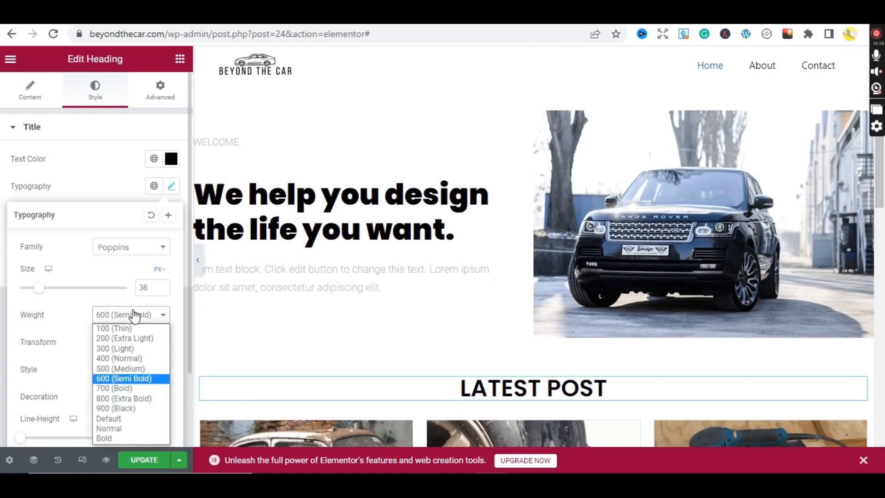
click(123, 400)
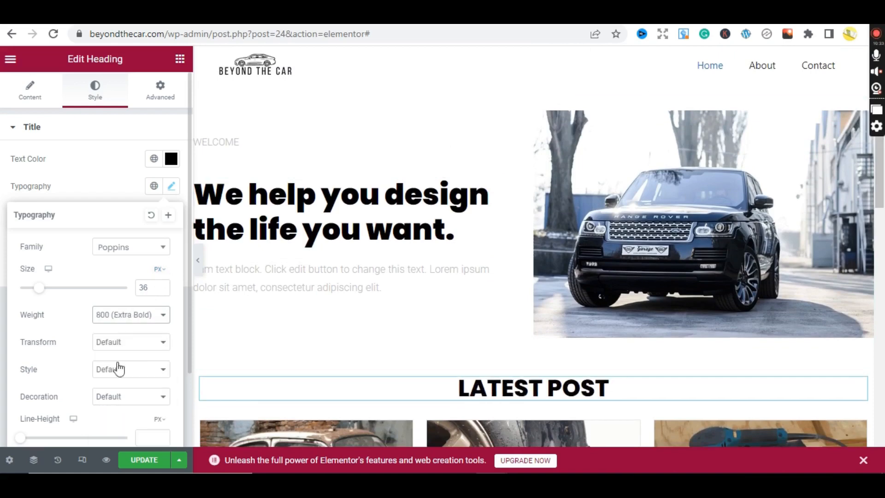
click(145, 313)
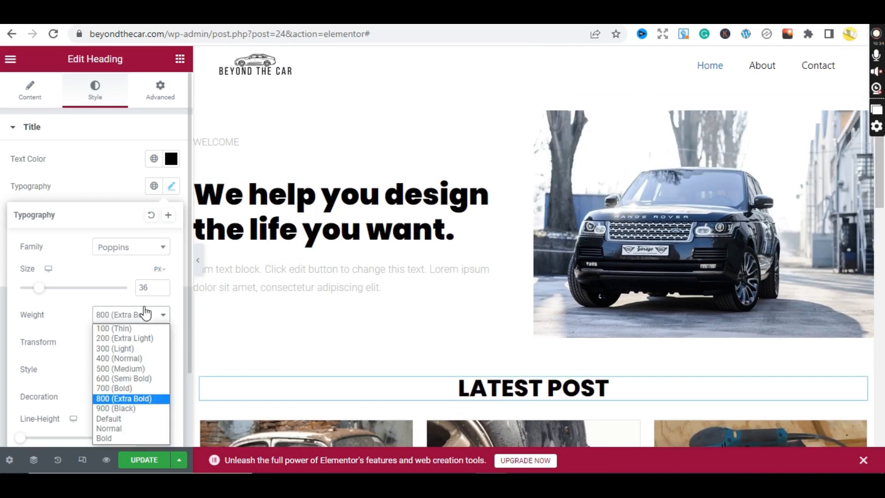
click(116, 408)
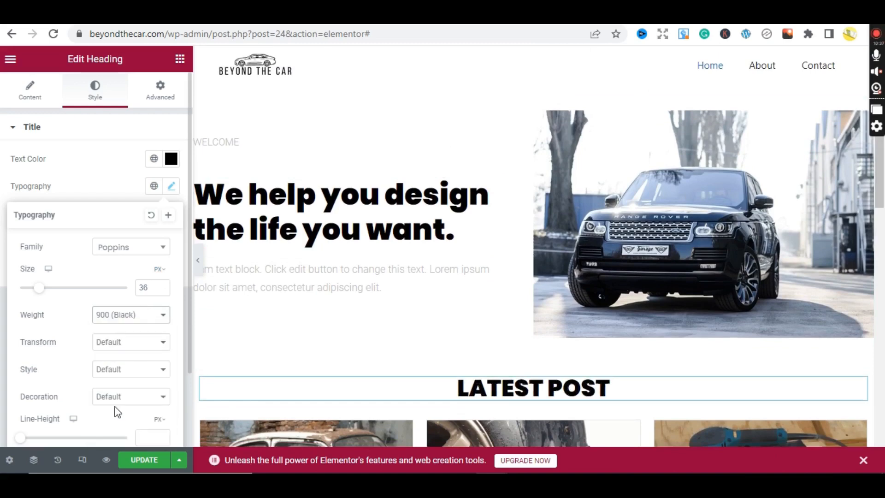
click(132, 322)
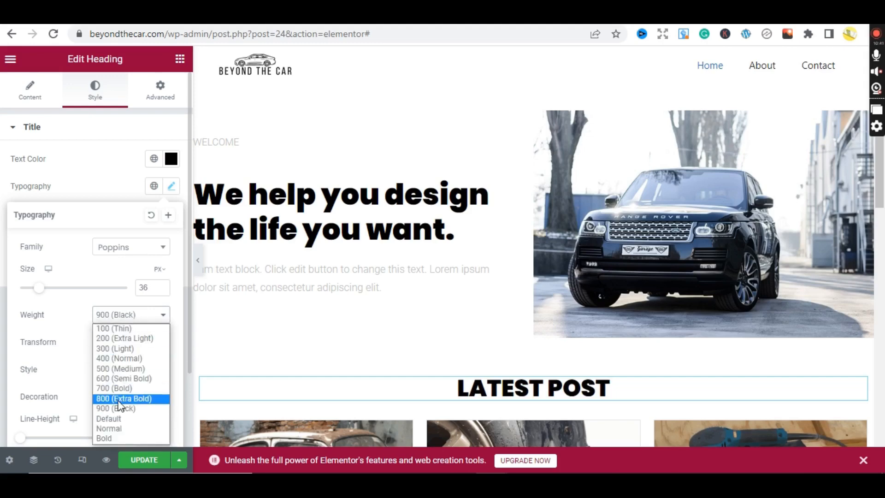
click(120, 400)
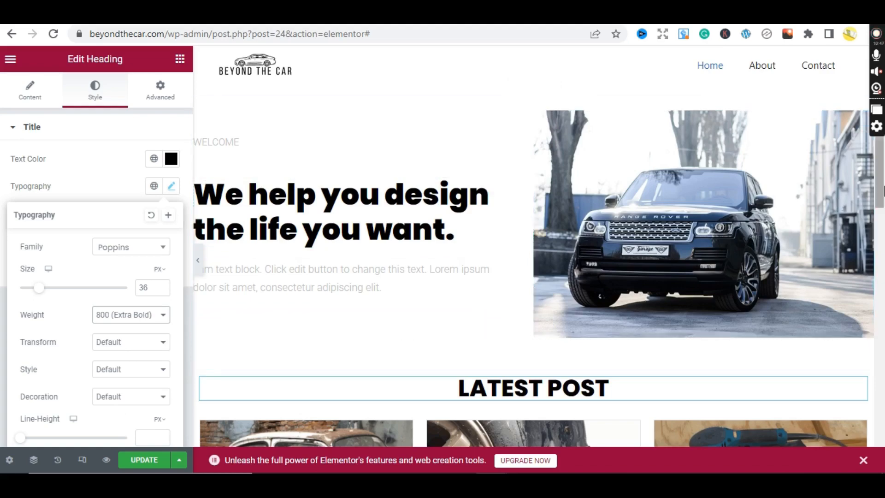
scroll(882, 216, down, 1)
drag(883, 217, 883, 294)
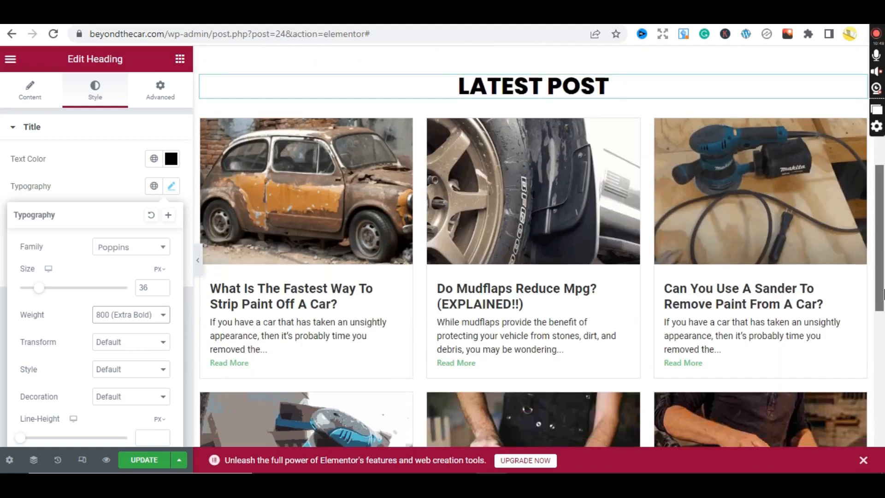
Set the LATEST POST heading's font weight to 700 (Bold) and close its typography settings.
click(127, 313)
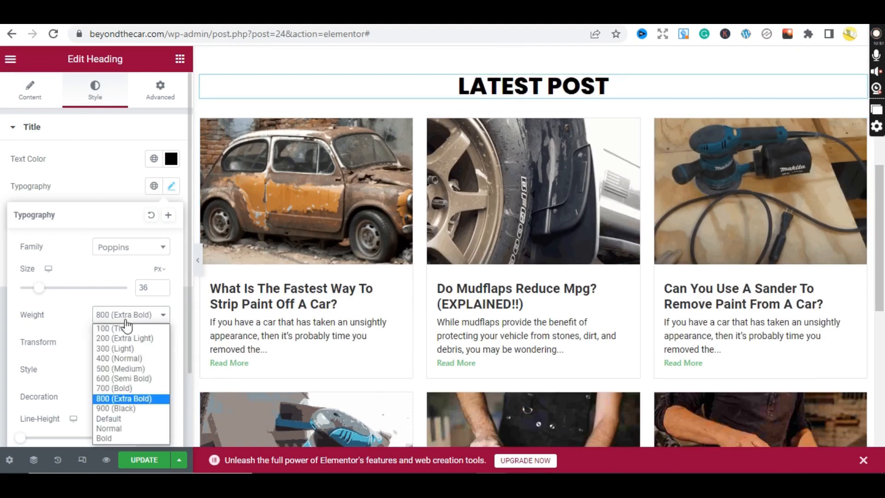
click(114, 388)
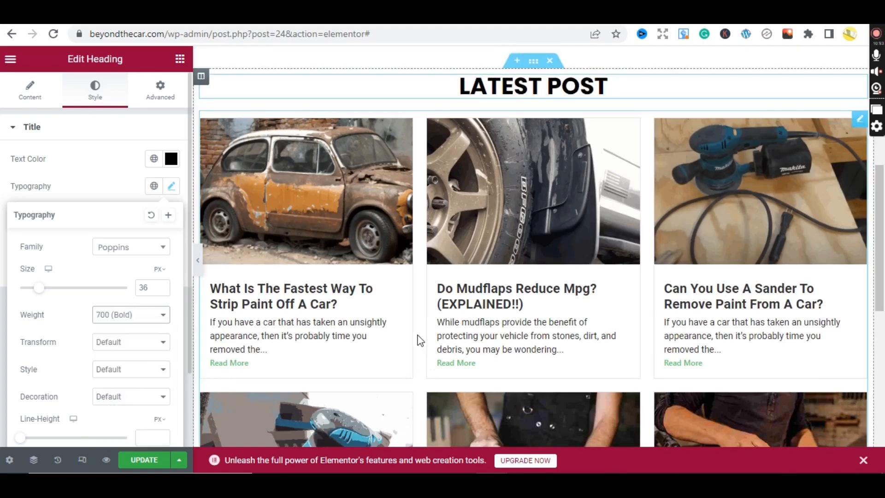
click(171, 186)
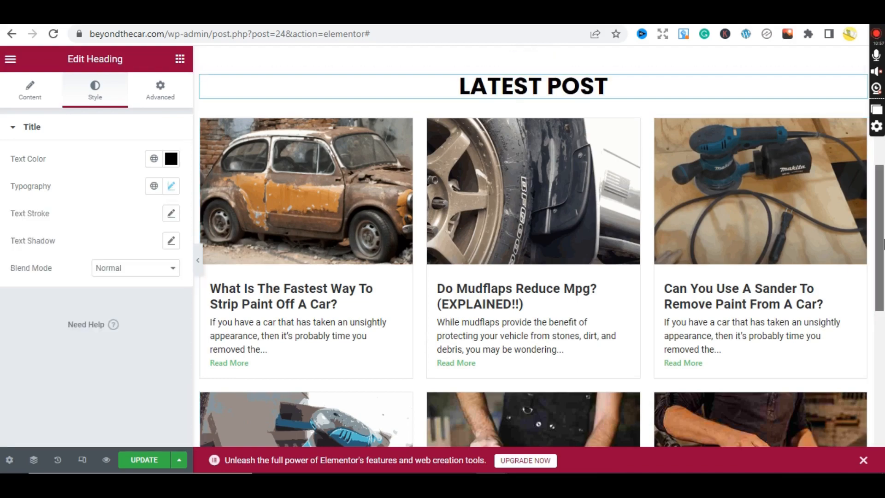
Save the updated home page and exit the Elementor editor to the list of WordPress pages.
drag(883, 245, 884, 432)
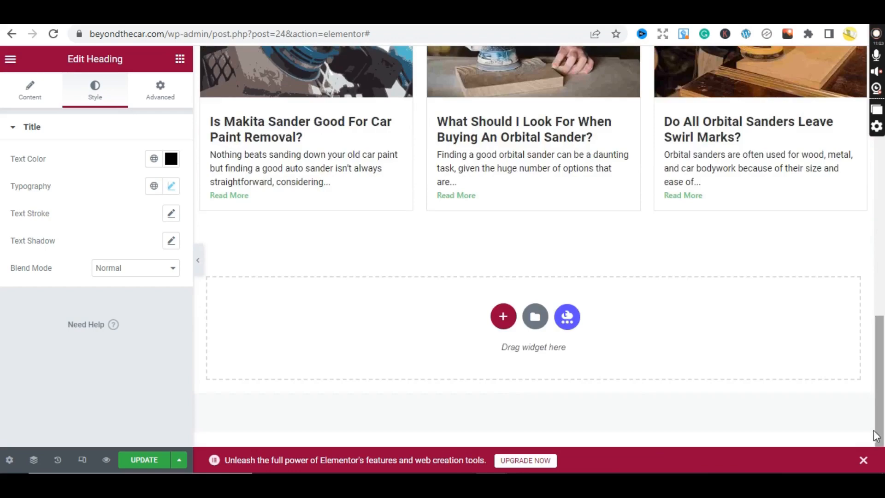
drag(883, 403, 882, 130)
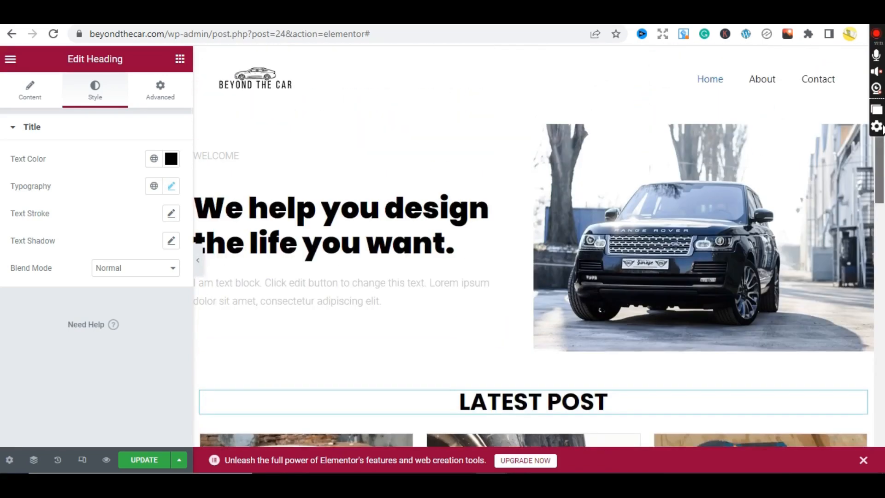
click(139, 461)
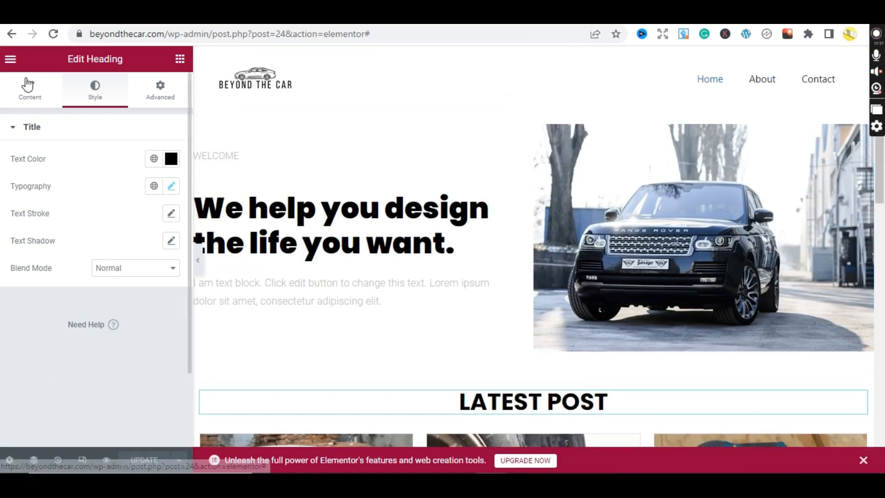
click(11, 59)
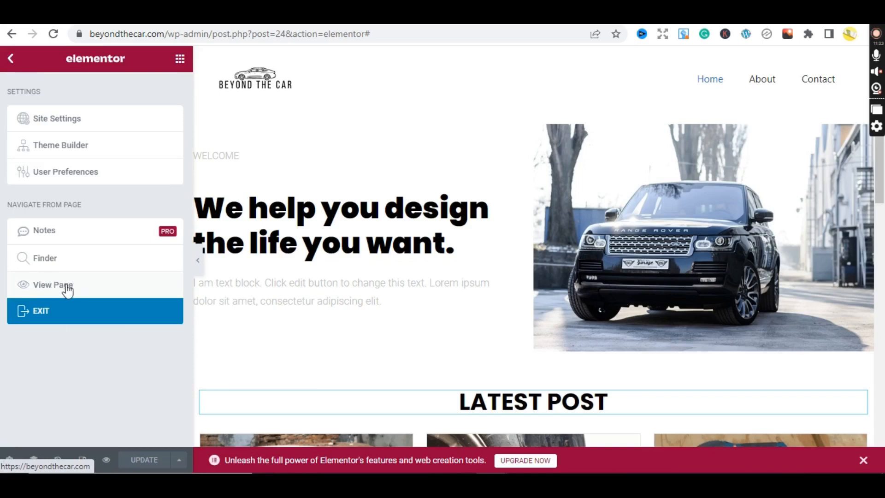
click(49, 311)
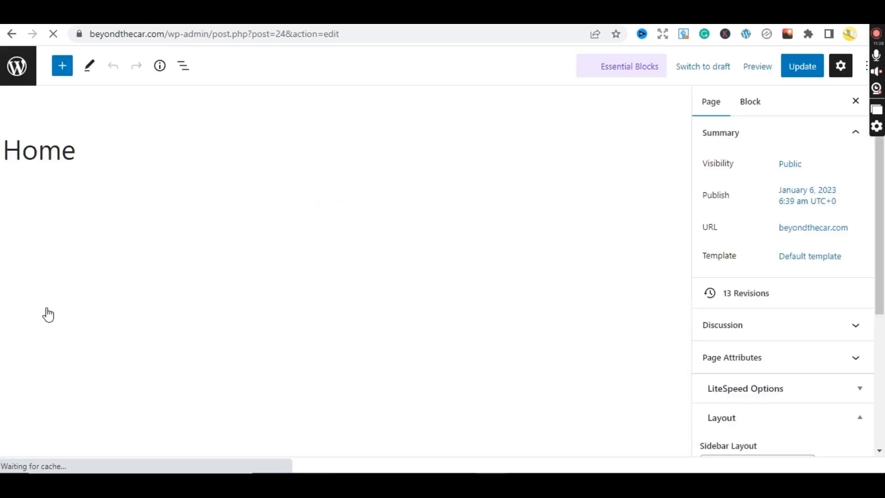
click(26, 81)
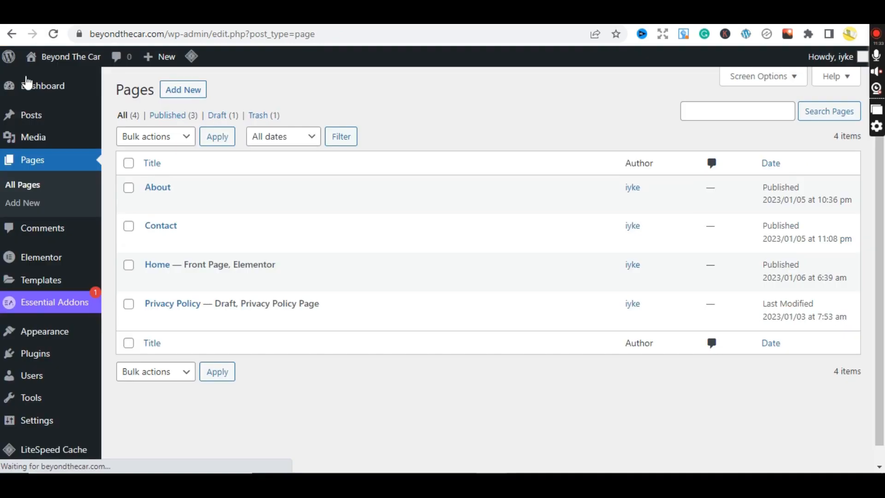
Visit the live site and review the home page from the hero section down to the footer.
mouse_move(87, 59)
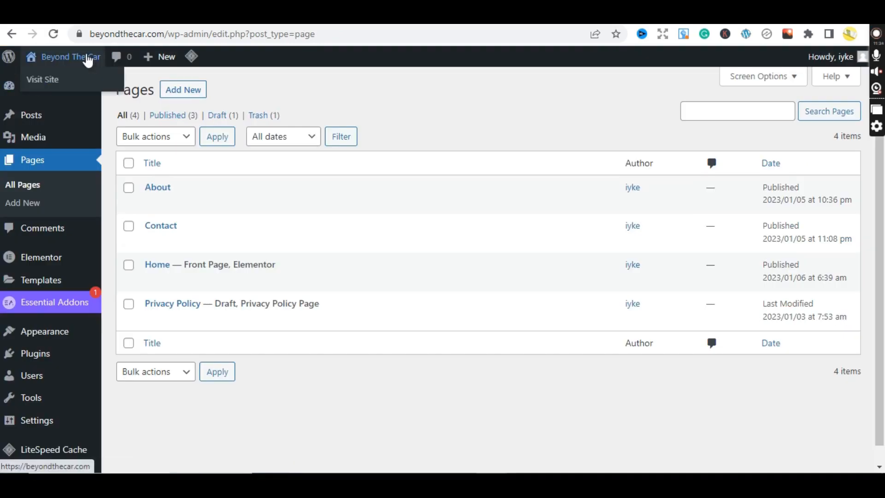
click(43, 81)
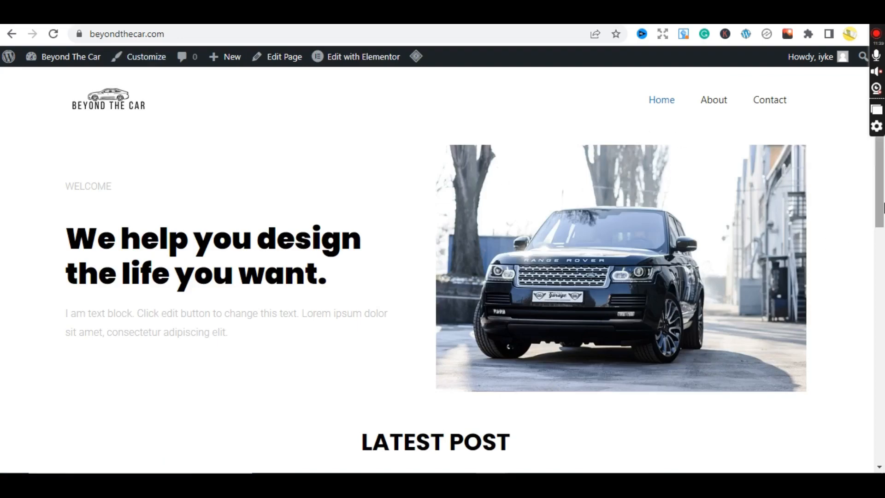
drag(882, 207, 880, 468)
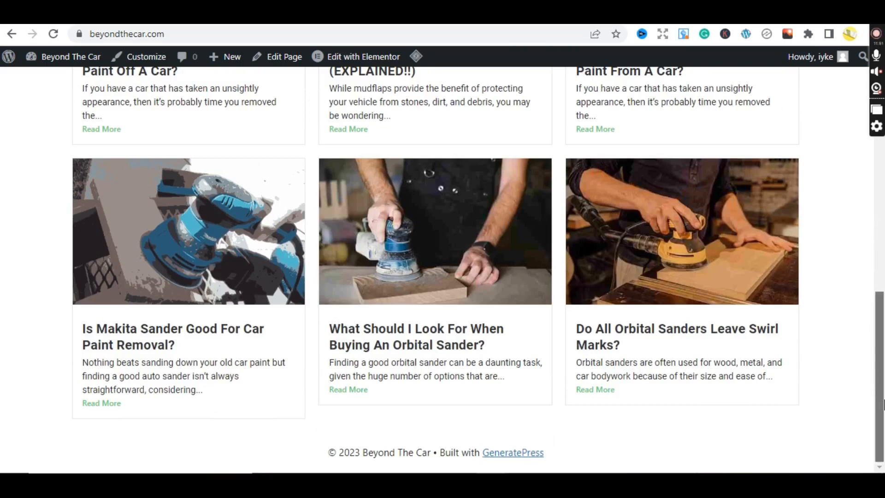
scroll(884, 404, up, 1)
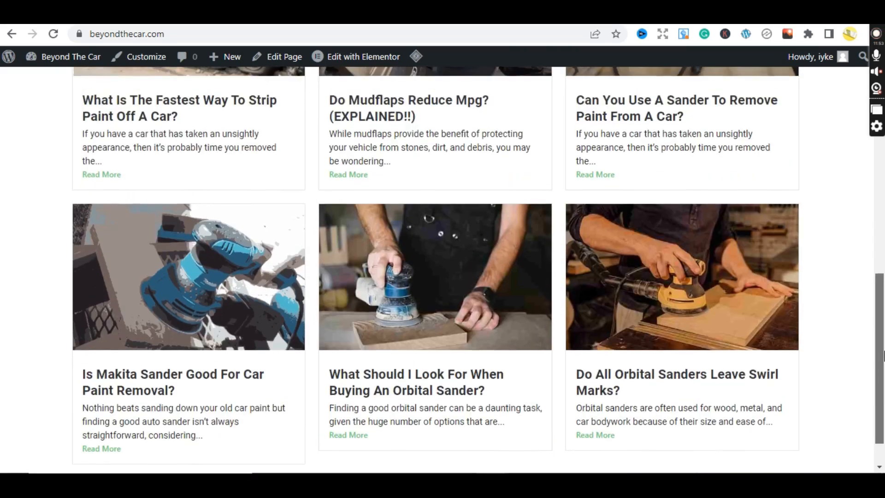
scroll(884, 378, down, 1)
scroll(884, 349, up, 1)
drag(884, 349, 884, 137)
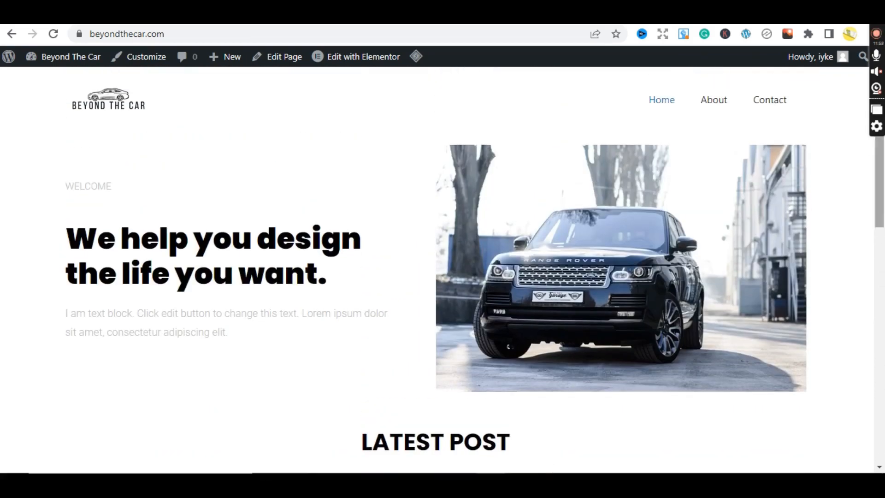
Check the site's About and Contact navigation links, then review the home page's post grid and footer again.
click(718, 101)
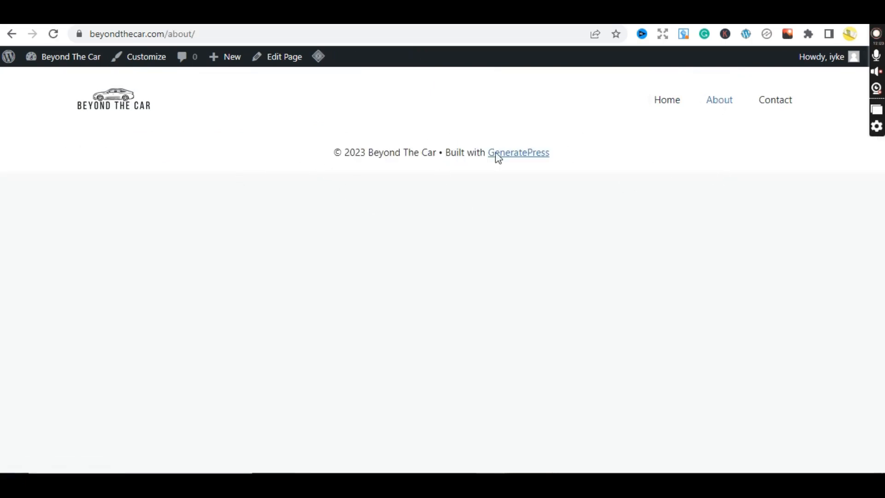
click(777, 104)
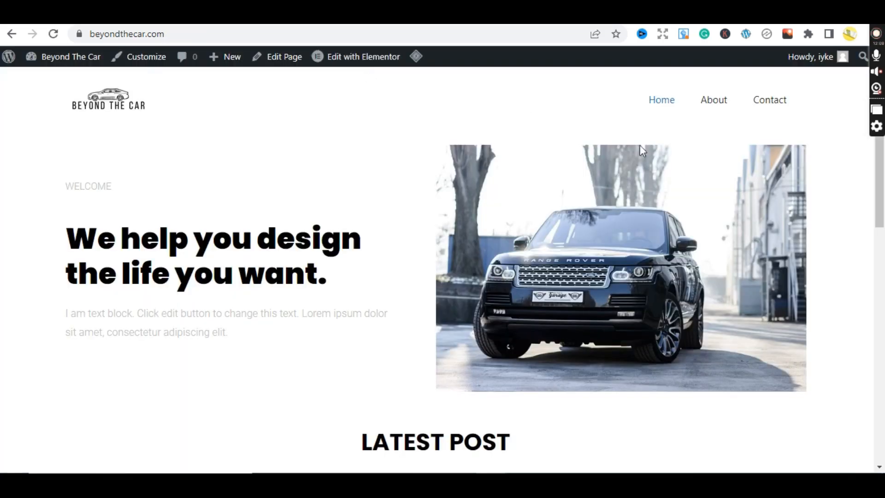
scroll(884, 198, down, 13)
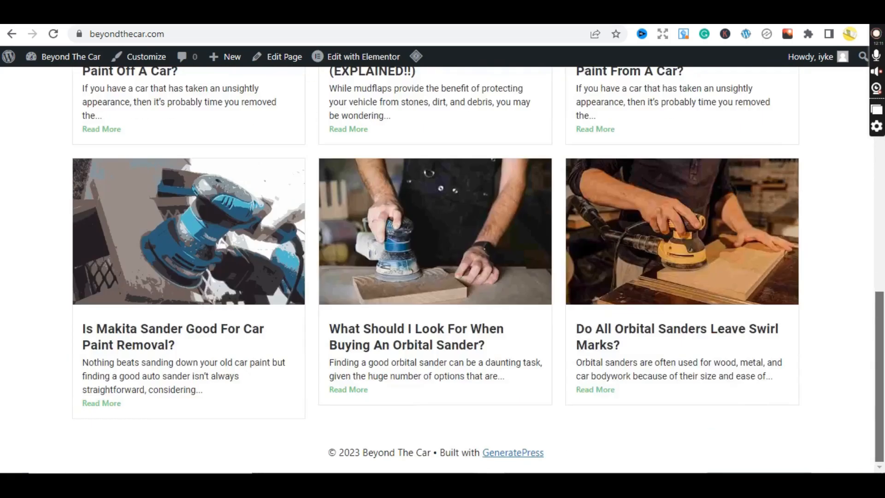
scroll(883, 167, up, 13)
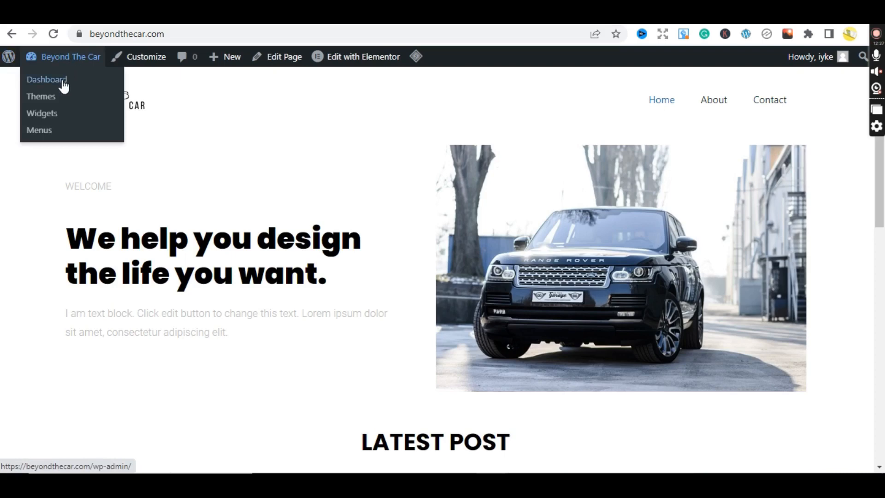
Return to the WordPress dashboard and open the Menus settings to review the items of the main menu - header.
click(63, 83)
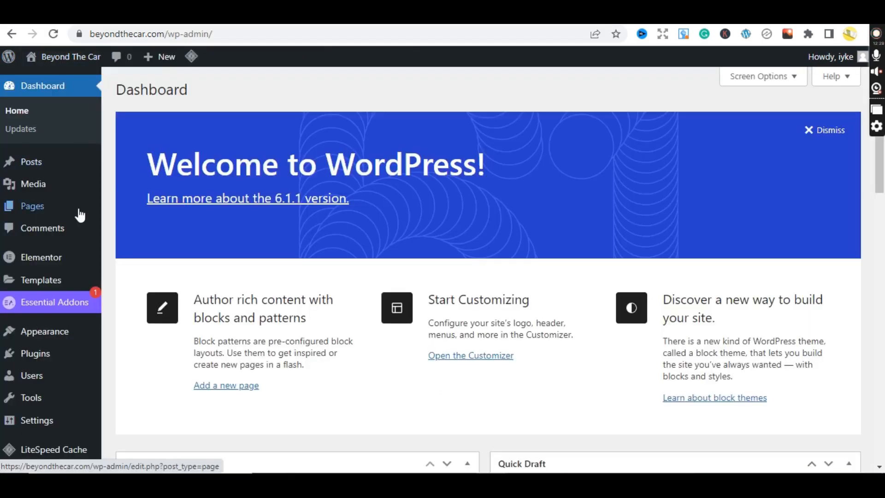
mouse_move(63, 332)
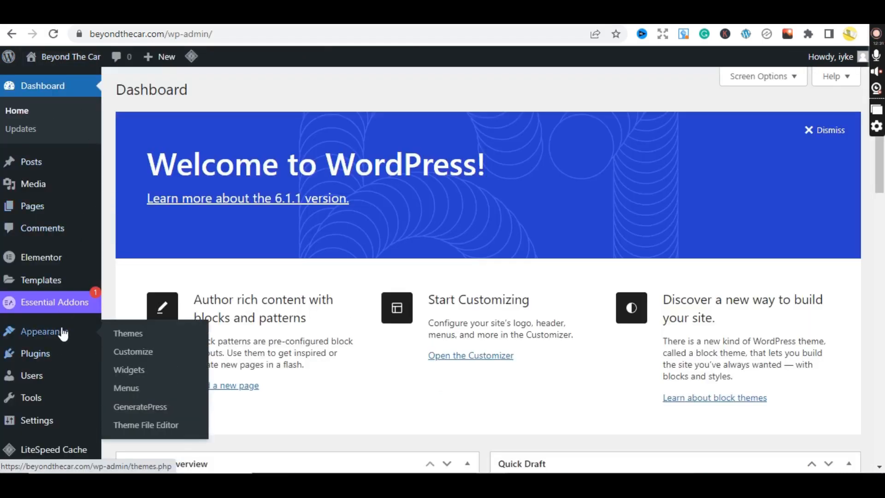
click(127, 389)
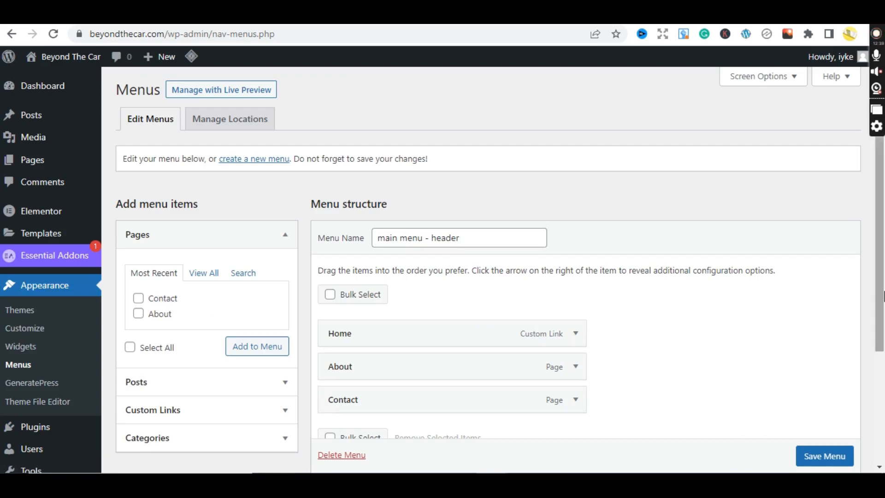
scroll(883, 296, down, 1)
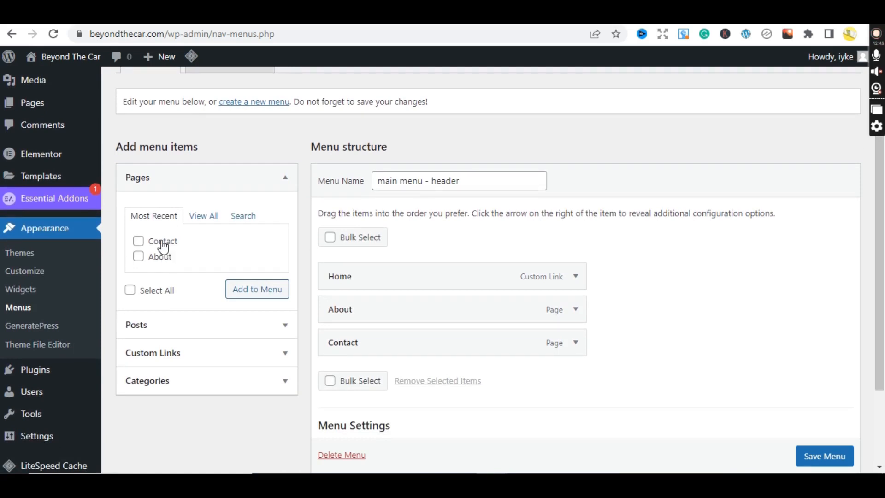
Open the live site in a new browser tab and check the header's Home and About links.
mouse_move(69, 58)
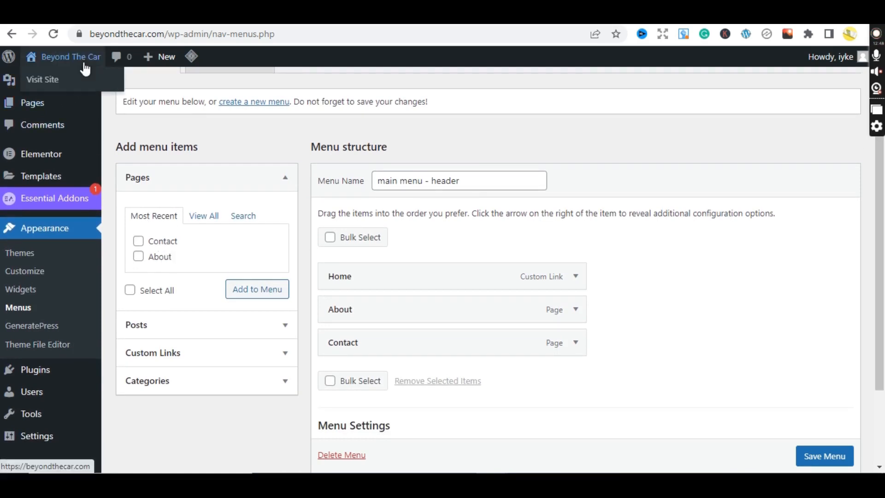
right_click(52, 85)
click(65, 88)
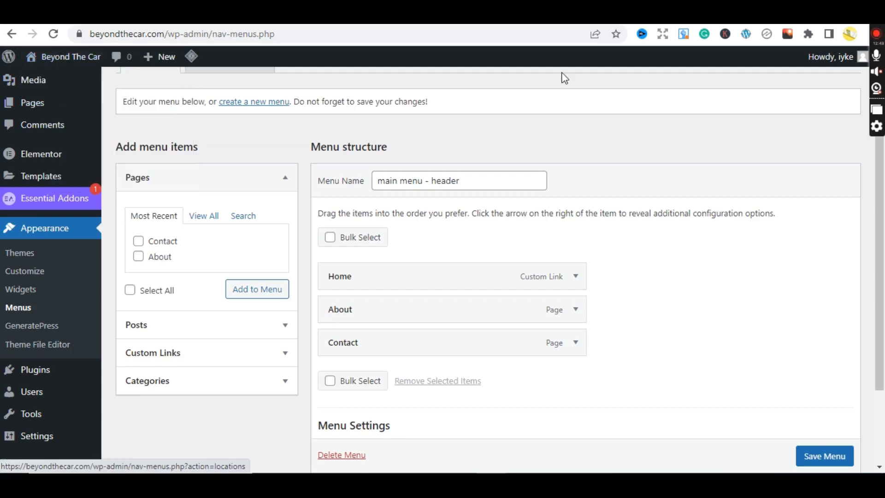
click(642, 15)
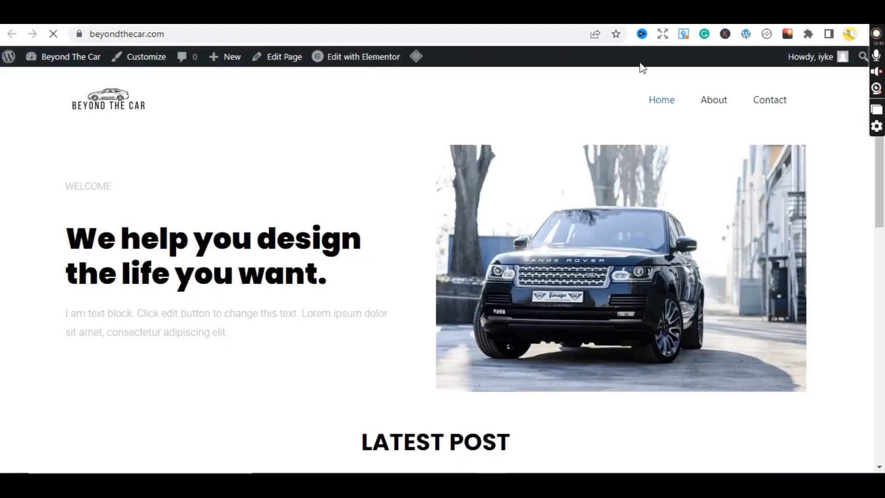
click(716, 100)
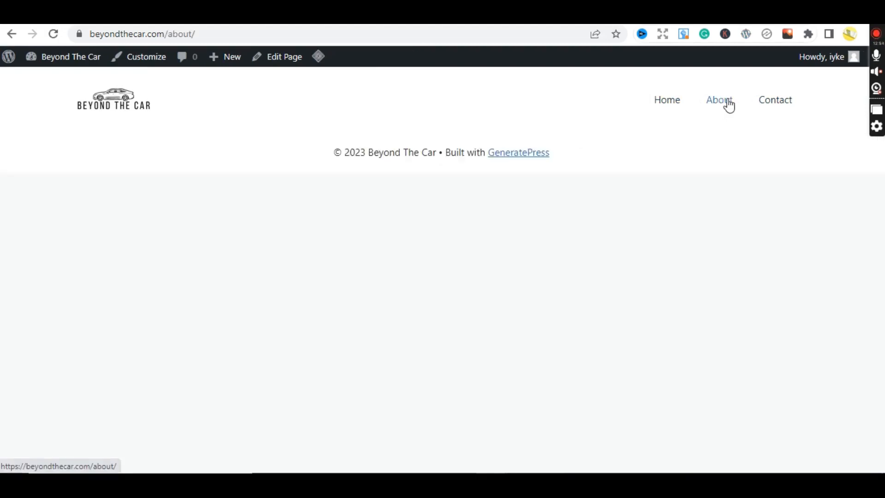
click(669, 100)
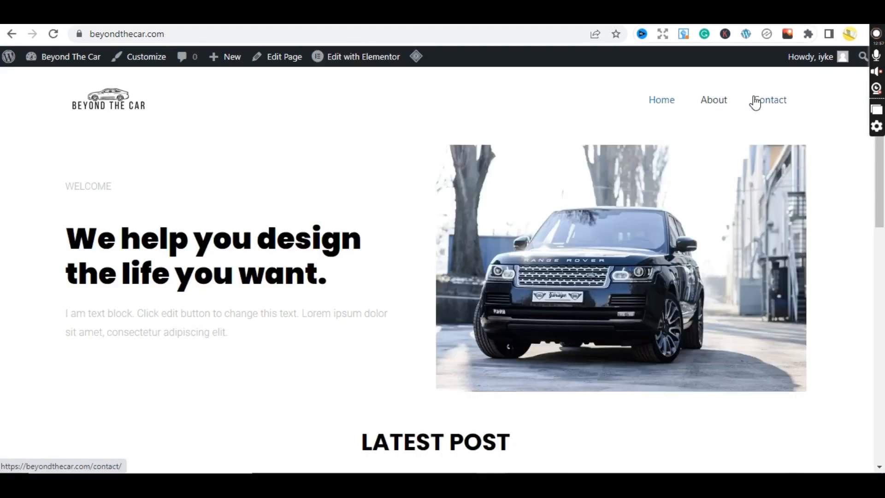
click(718, 102)
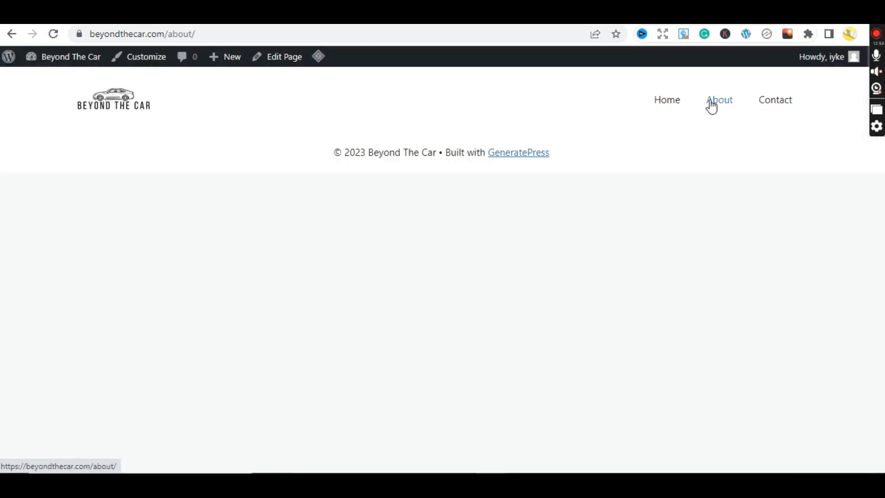
Check the logo's link to the live home page, and remove the Home custom link from the main menu - header.
click(124, 106)
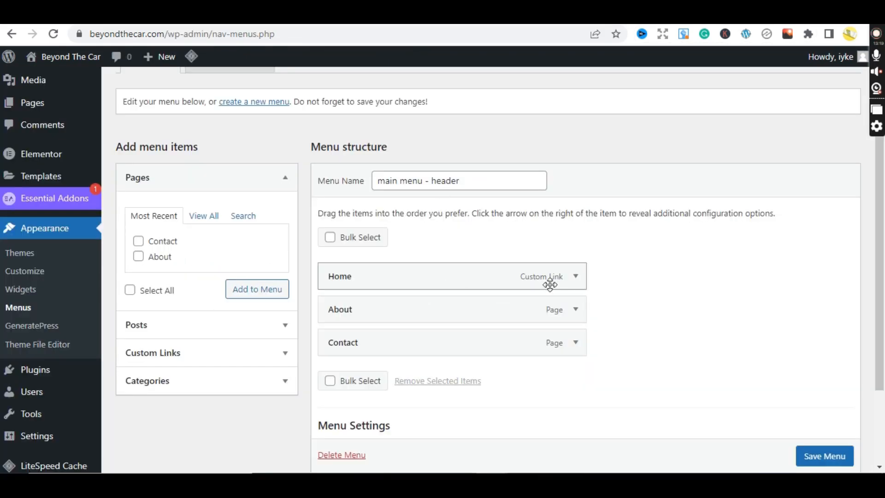
click(576, 277)
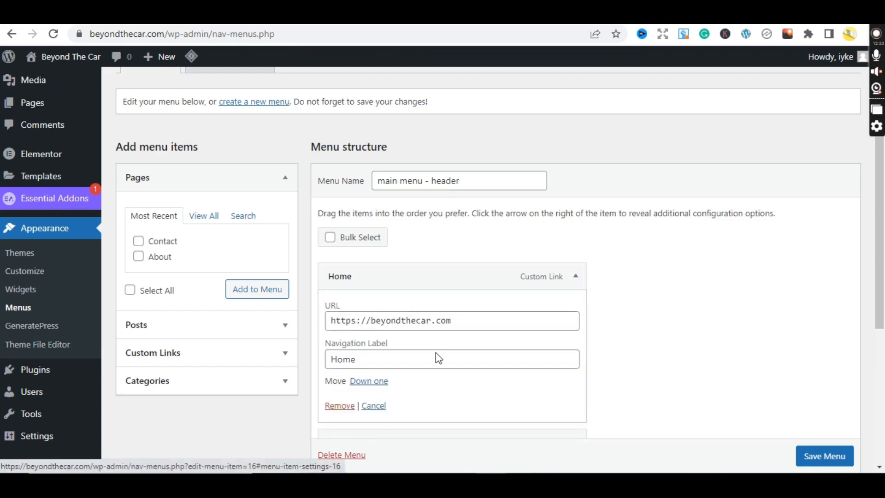
click(336, 406)
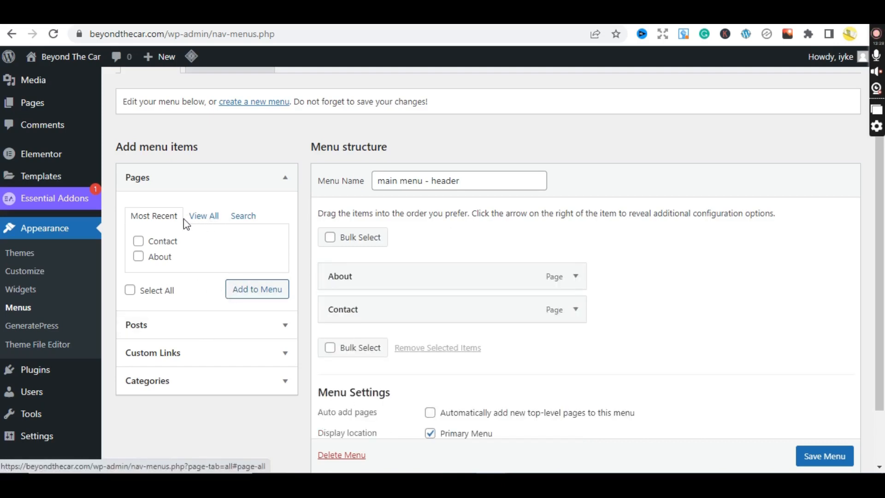
Review which pages and post categories are available to add to the header menu.
click(202, 217)
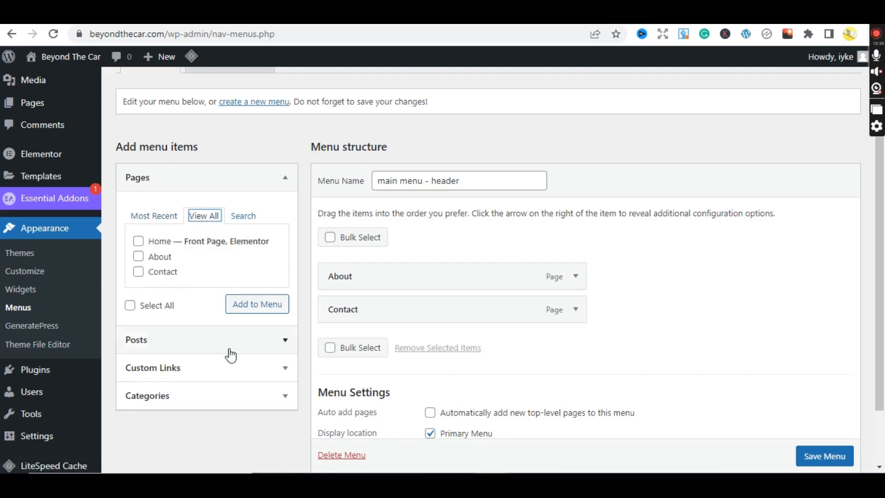
click(240, 406)
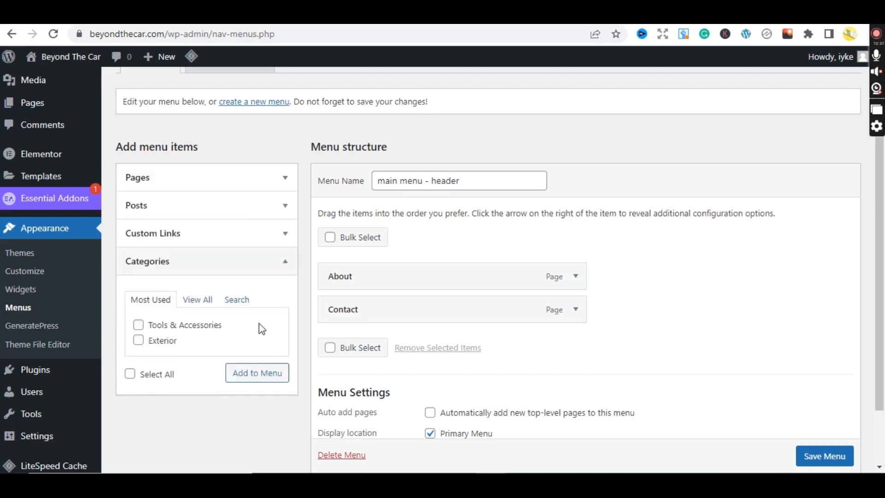
click(272, 269)
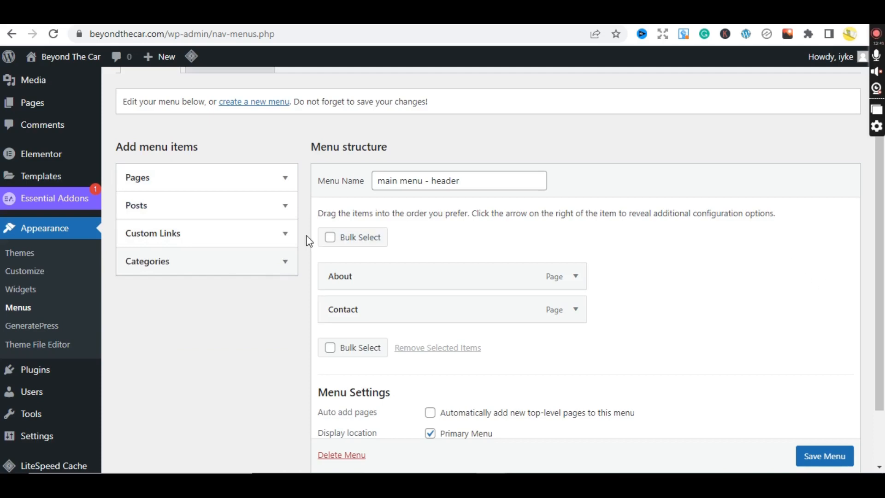
click(273, 267)
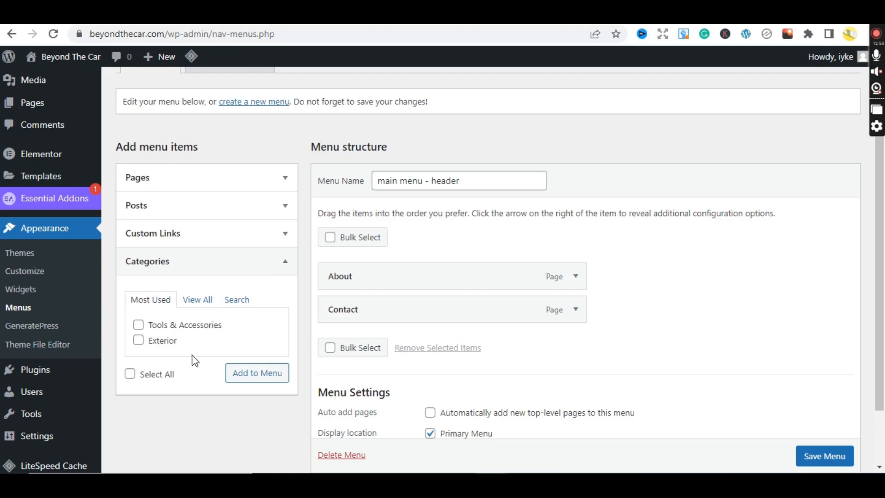
click(235, 262)
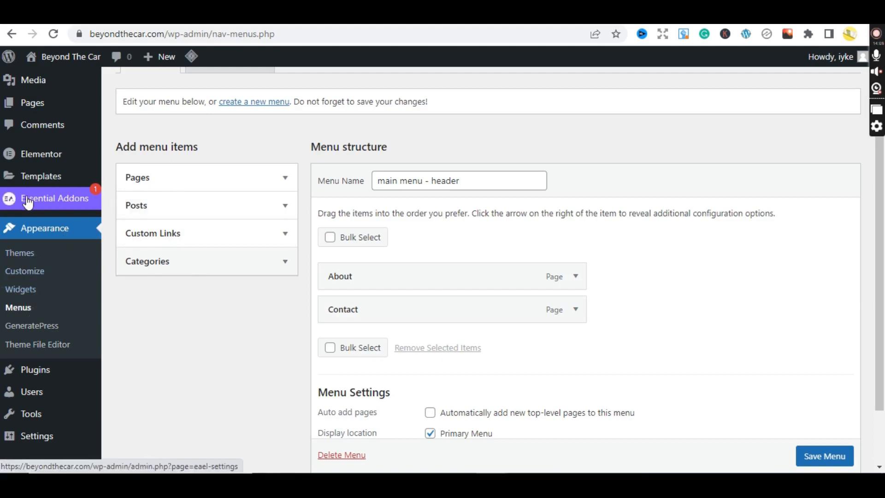
mouse_move(43, 163)
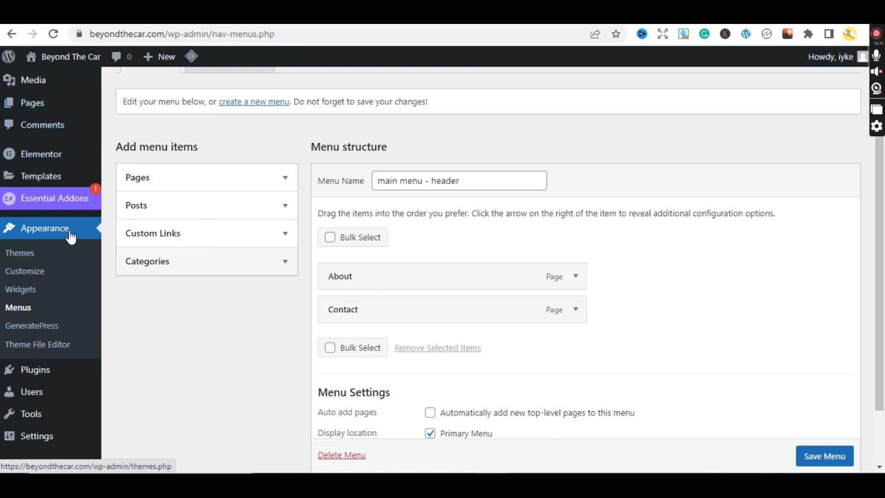
click(200, 269)
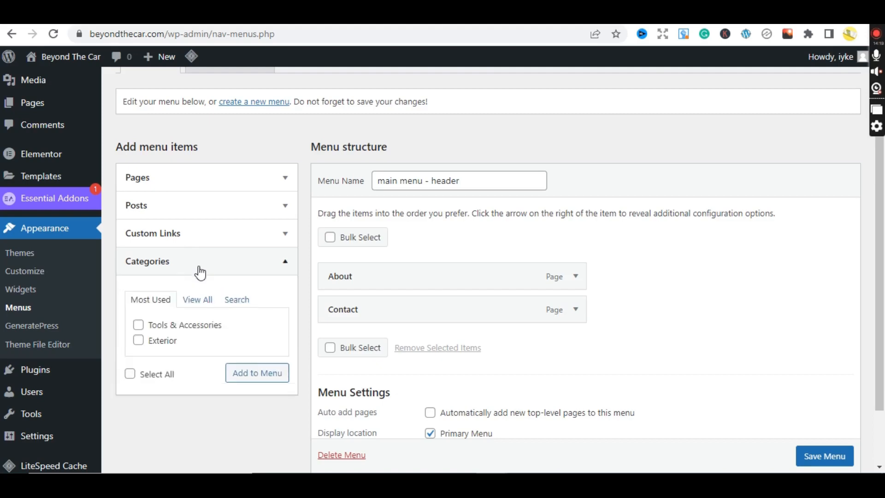
click(261, 377)
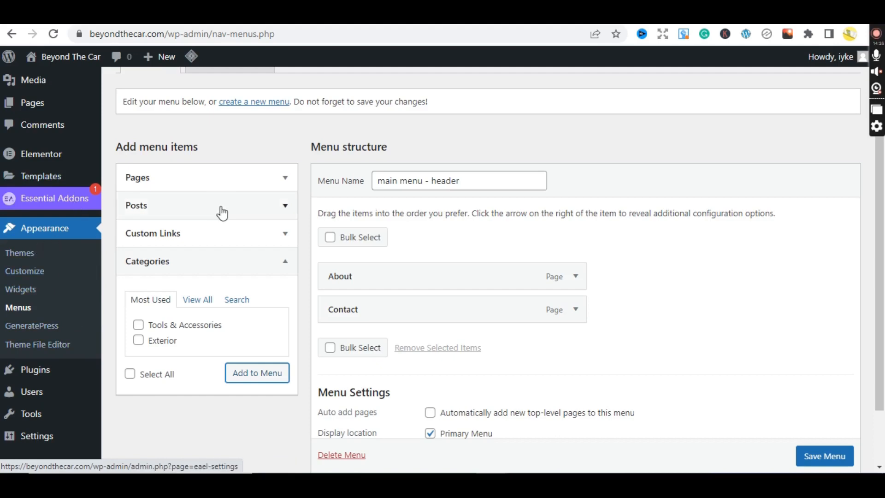
Save the main menu - header and reload the live home page to check its navigation.
scroll(221, 211, up, 2)
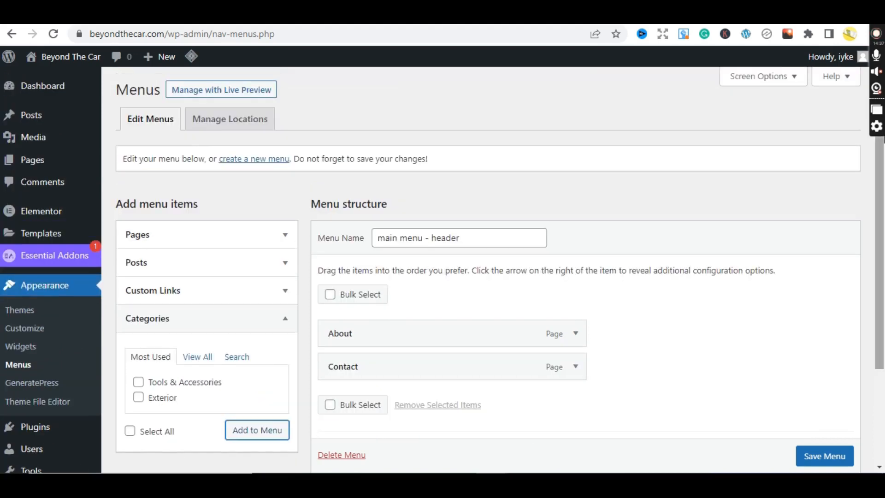
scroll(832, 456, down, 1)
click(832, 457)
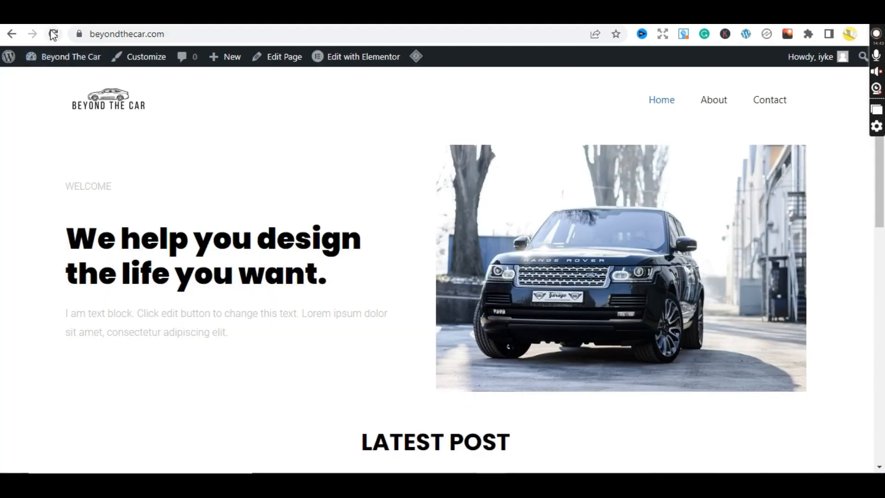
click(54, 34)
key(ctrl+shift+Tab)
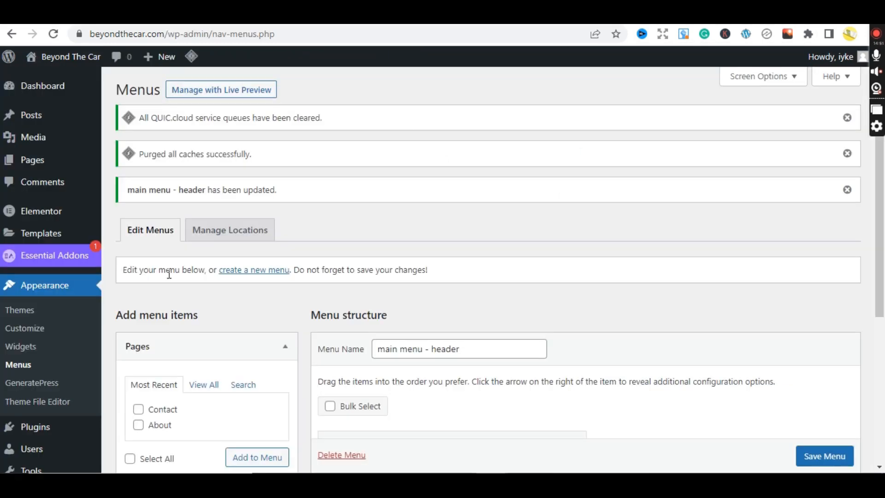
Create a new post category named Blog with the slug blog and no parent category.
mouse_move(43, 117)
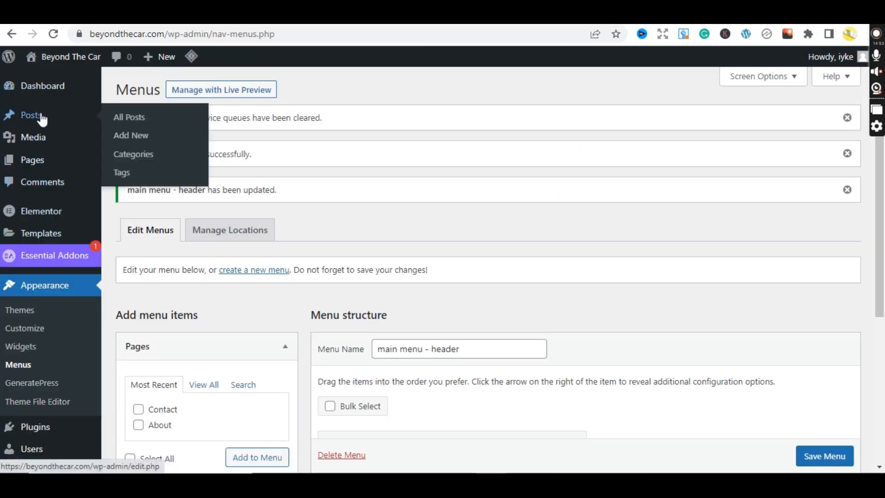
click(123, 159)
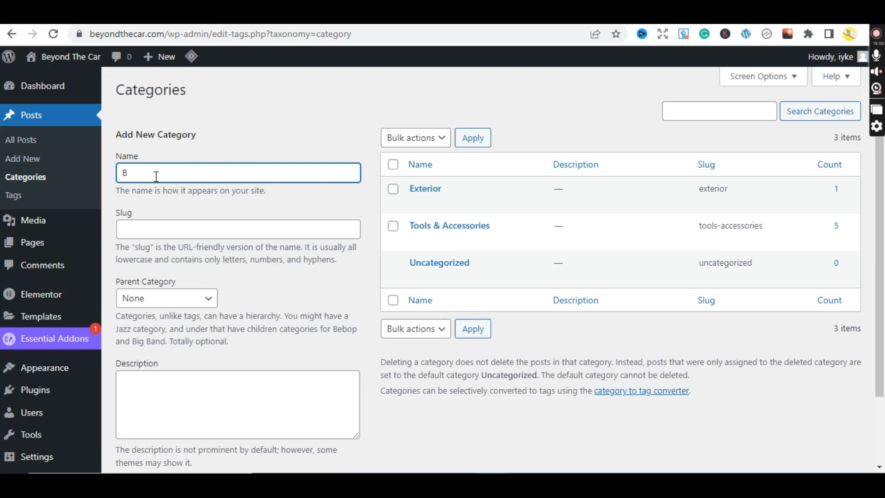
click(169, 227)
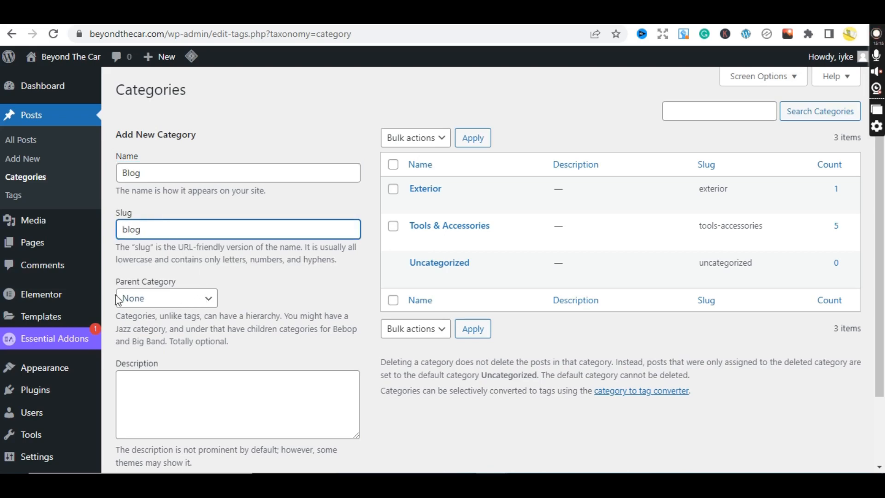
click(182, 301)
click(182, 302)
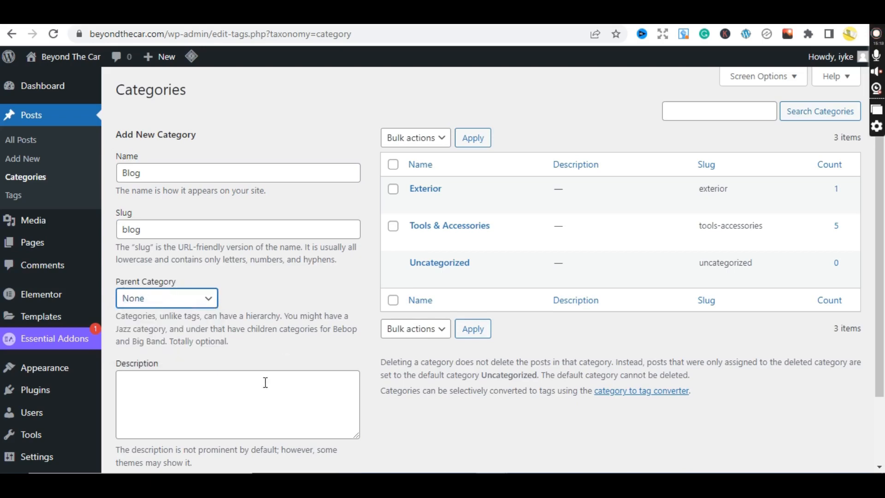
scroll(632, 402, down, 1)
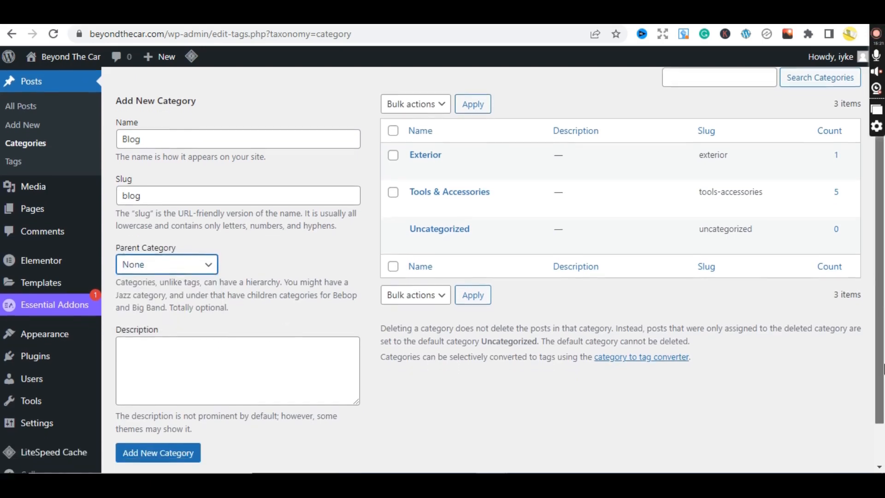
click(191, 441)
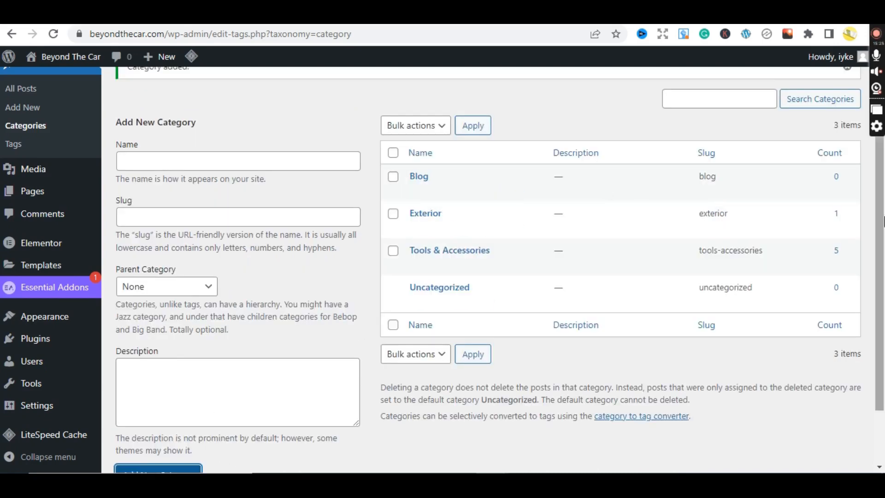
scroll(878, 141, up, 1)
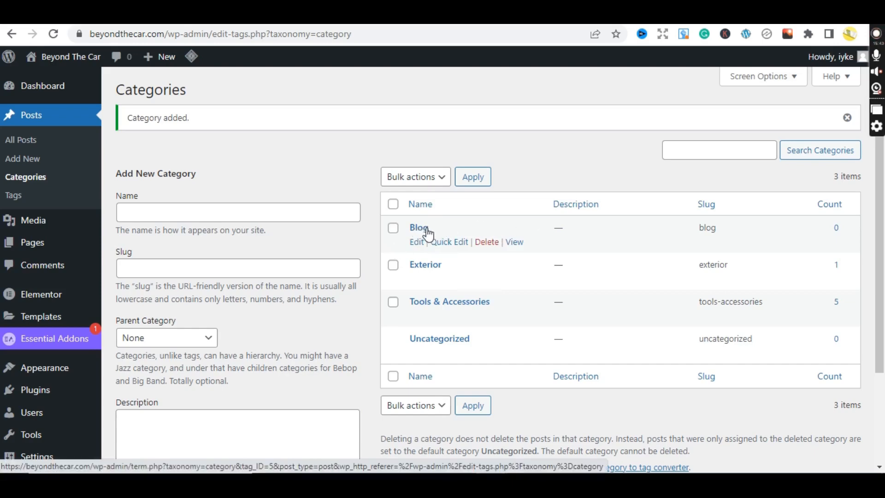
Add the Blog category to the post "What Is The Fastest Way To Strip Paint Off A Car?" using Quick Edit.
click(22, 145)
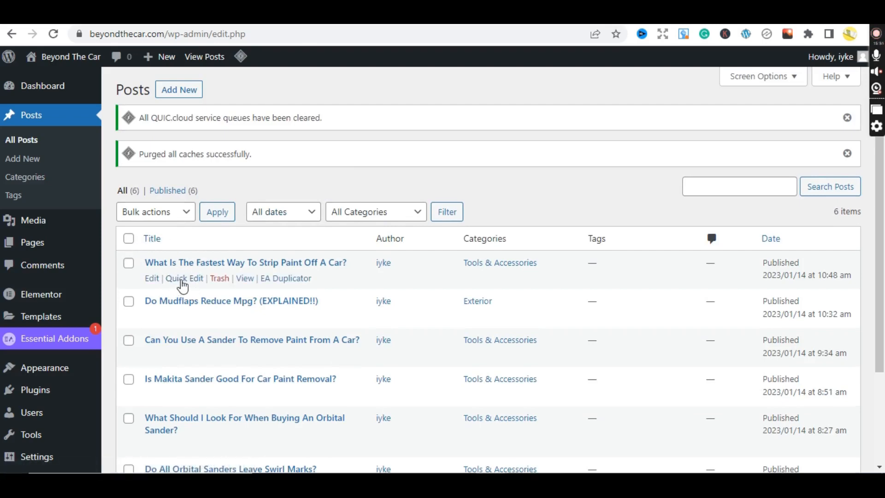
click(183, 279)
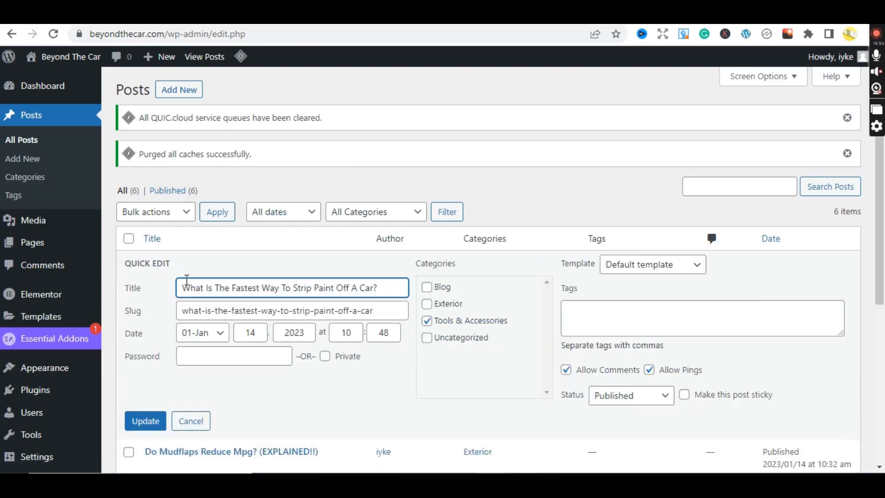
scroll(884, 299, down, 2)
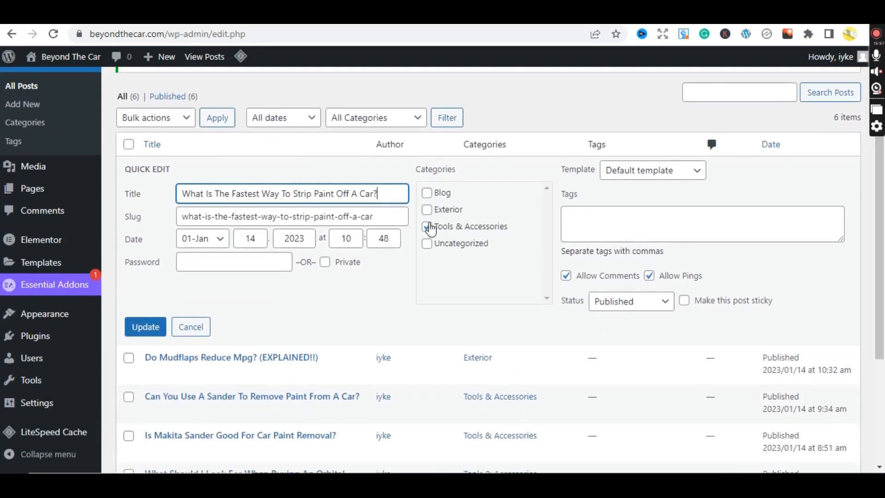
click(427, 194)
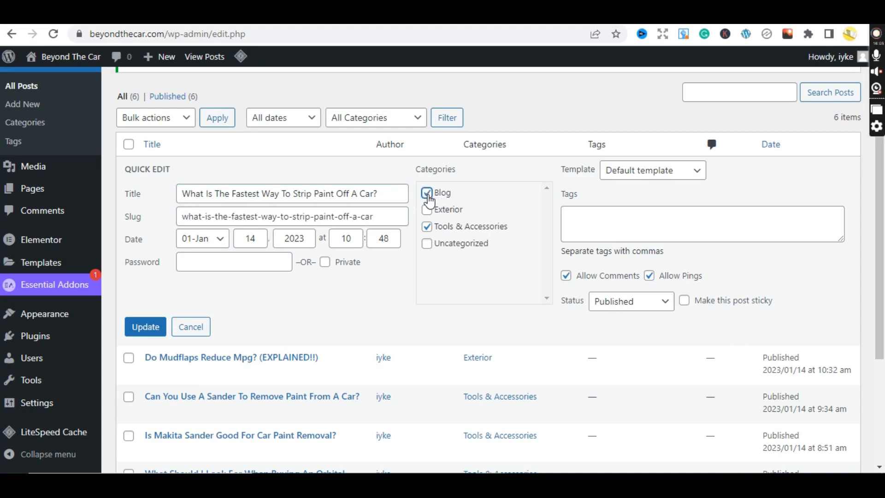
click(147, 327)
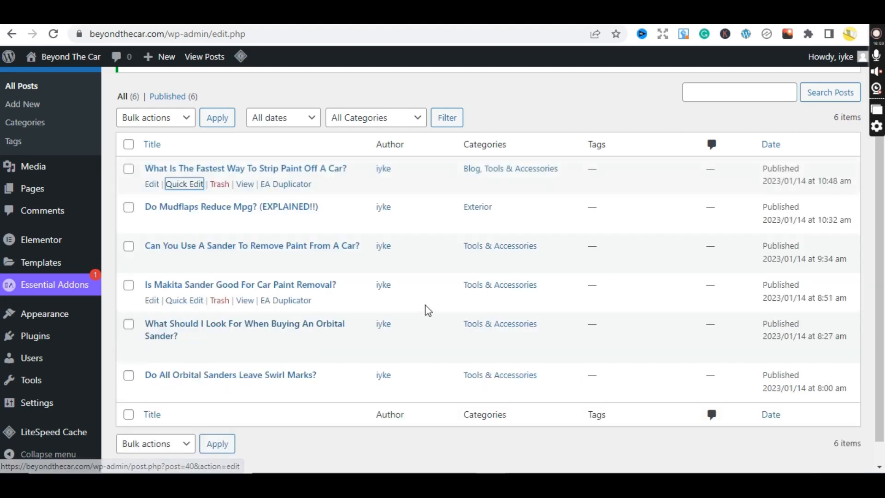
Add the Blog category to the posts "Do Mudflaps Reduce Mpg? (EXPLAINED!!)" and "Can You Use A Sander To Remove Paint From A Car?".
click(190, 224)
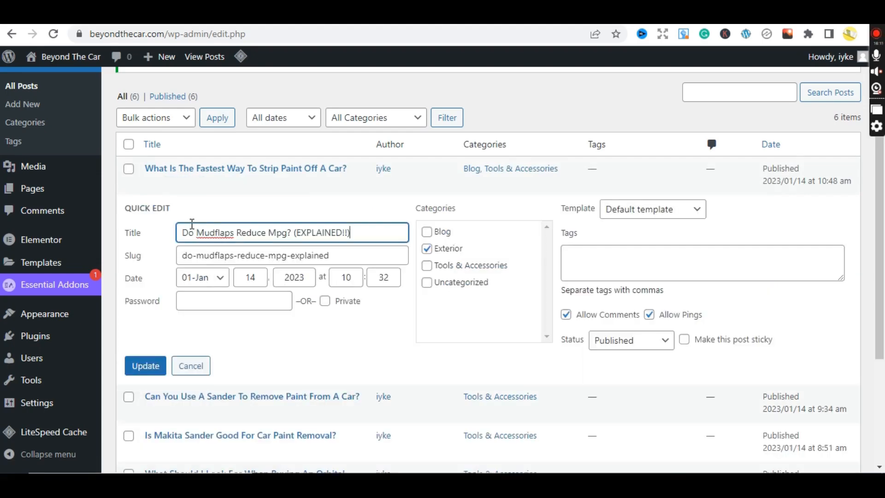
click(427, 232)
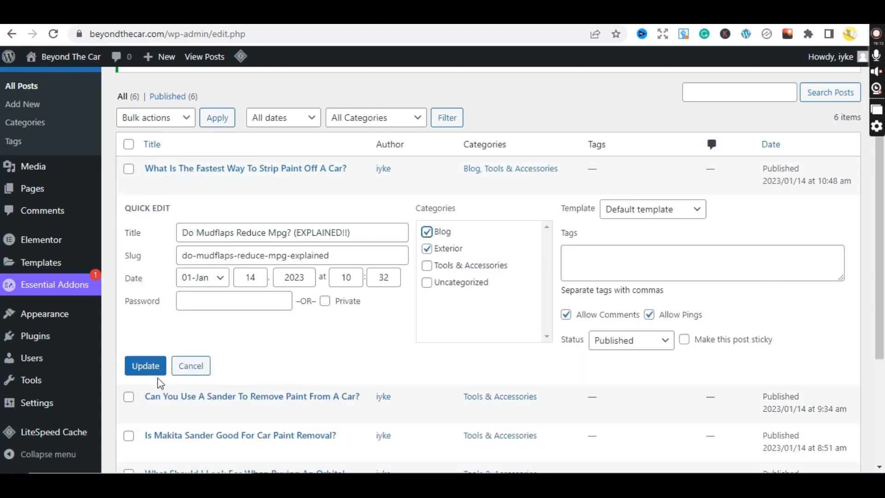
click(138, 367)
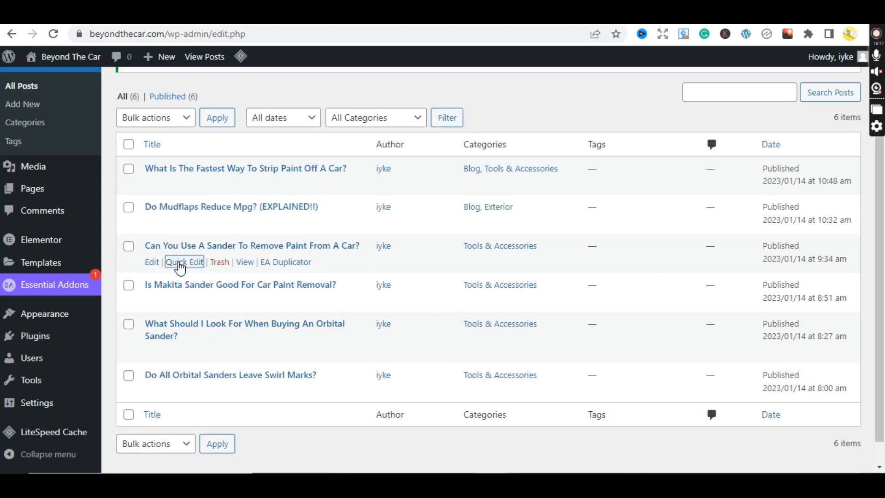
click(181, 262)
click(427, 271)
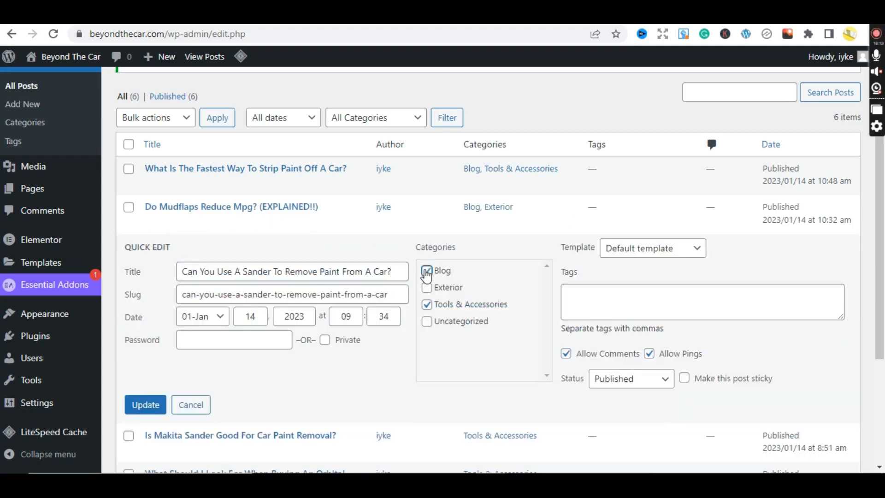
click(150, 405)
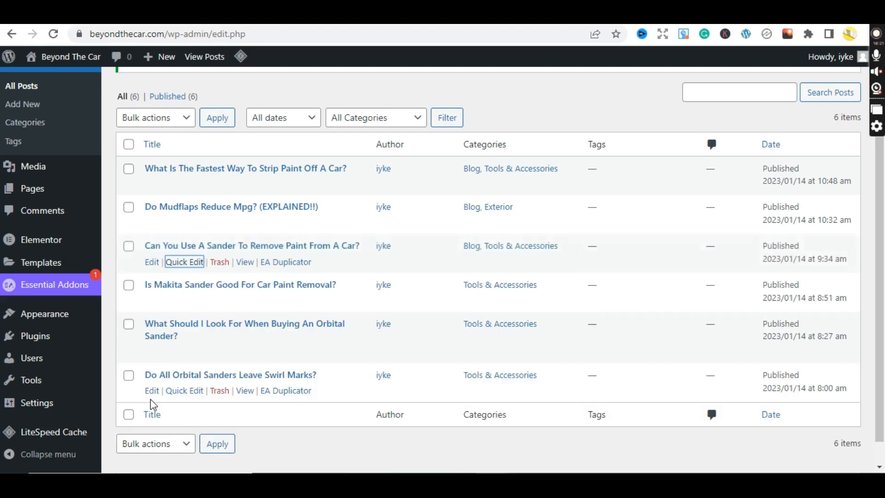
Add the Blog category to the posts "Is Makita Sander Good For Car Paint Removal?" and "What Should I Look For When Buying An Orbital Sander?".
click(174, 304)
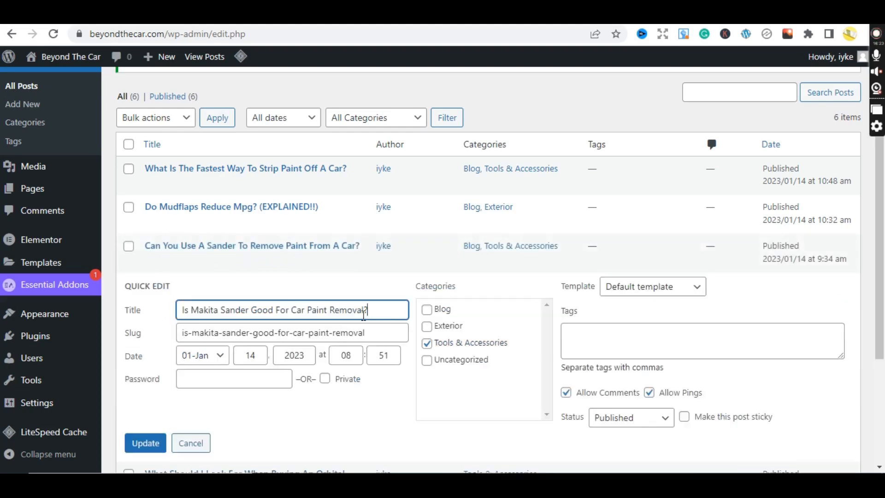
click(427, 310)
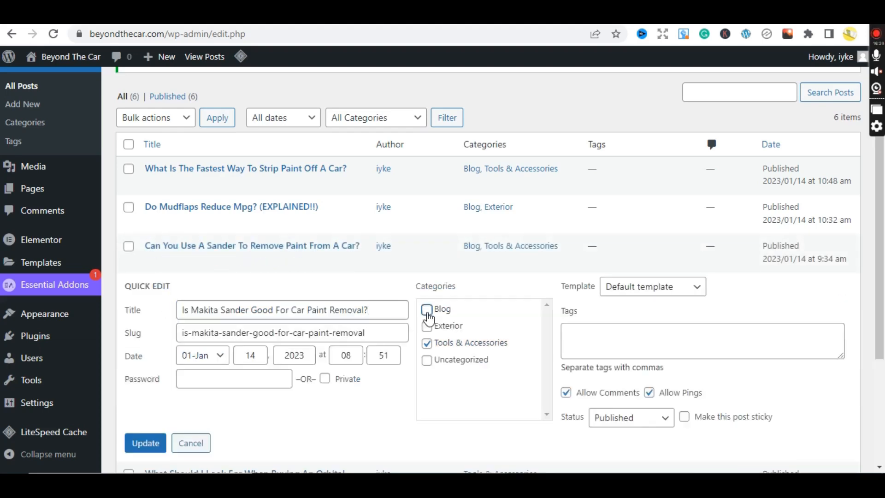
click(145, 442)
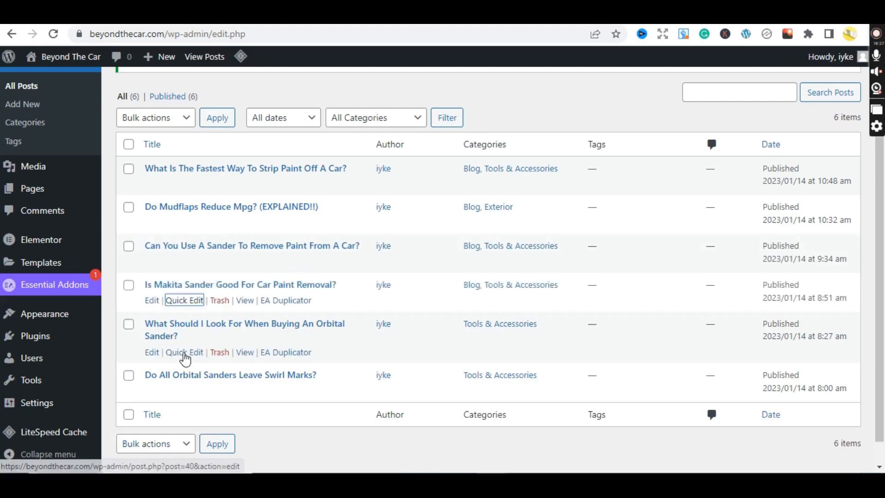
click(184, 354)
click(427, 351)
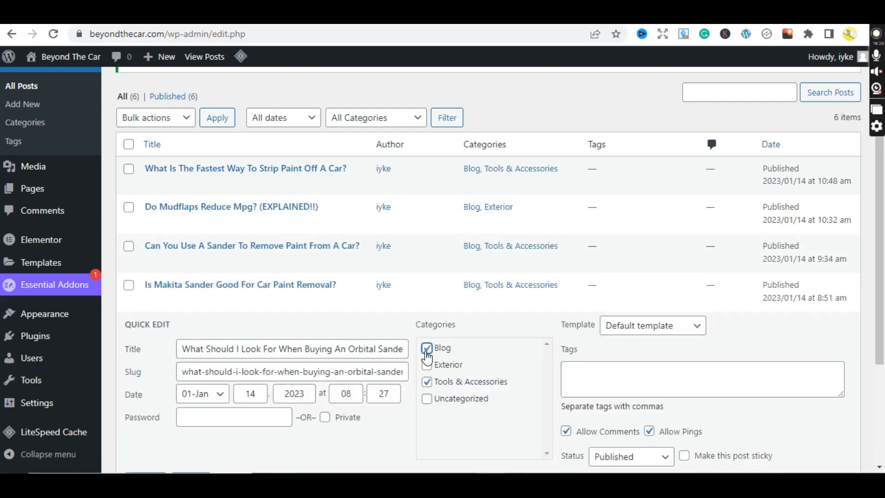
scroll(881, 353, down, 2)
scroll(883, 354, down, 1)
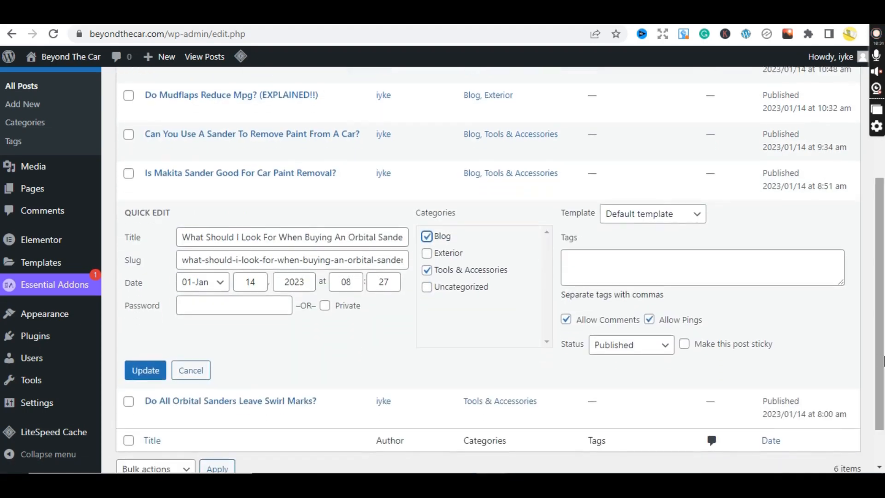
click(146, 373)
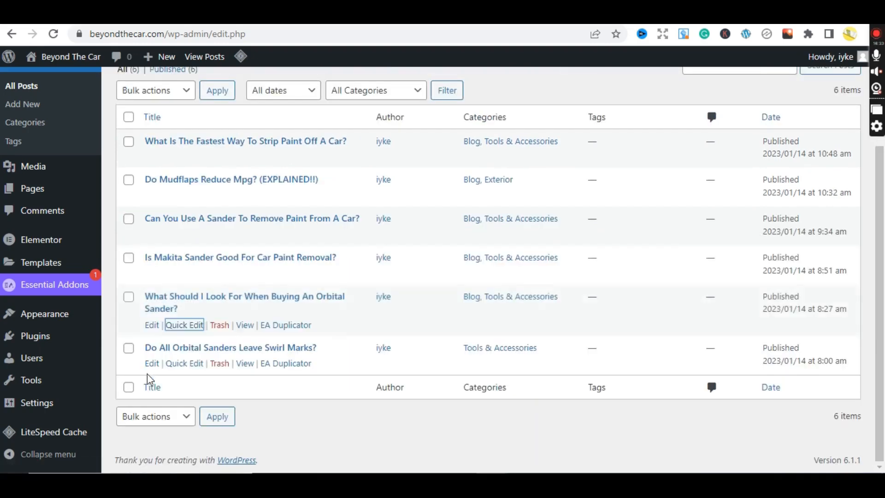
Add the Blog category to the post "Do All Orbital Sanders Leave Swirl Marks?" using Quick Edit.
click(184, 364)
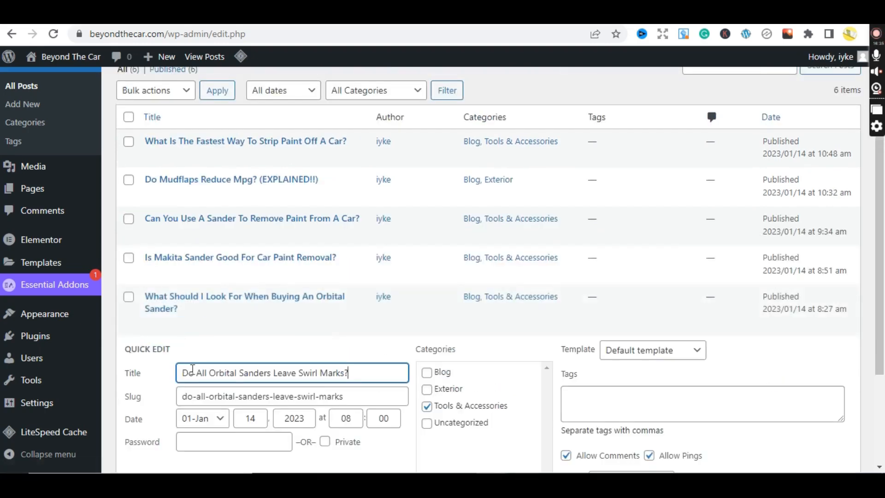
click(426, 375)
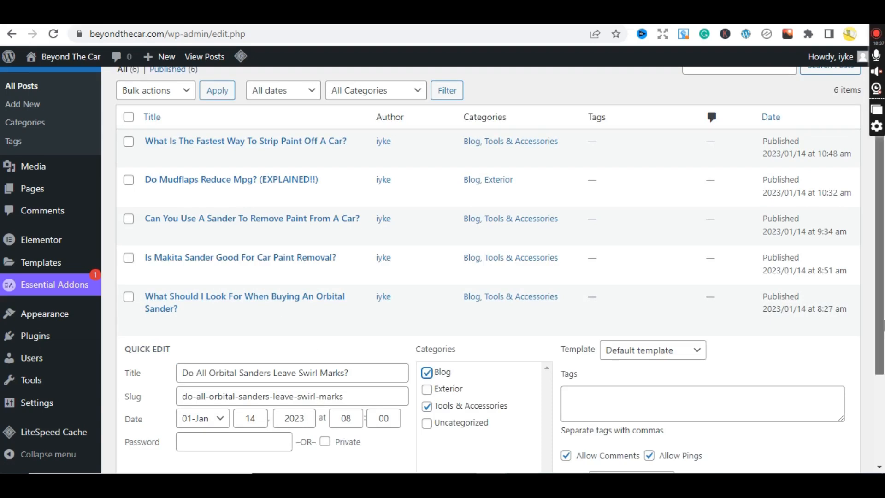
scroll(881, 322, down, 3)
click(146, 361)
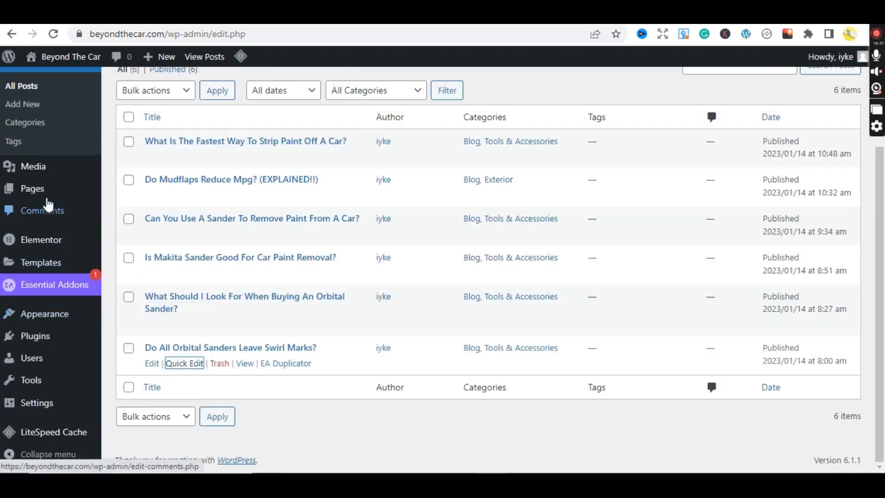
Add the Blog category as an item to the main menu - header.
mouse_move(74, 336)
mouse_move(54, 322)
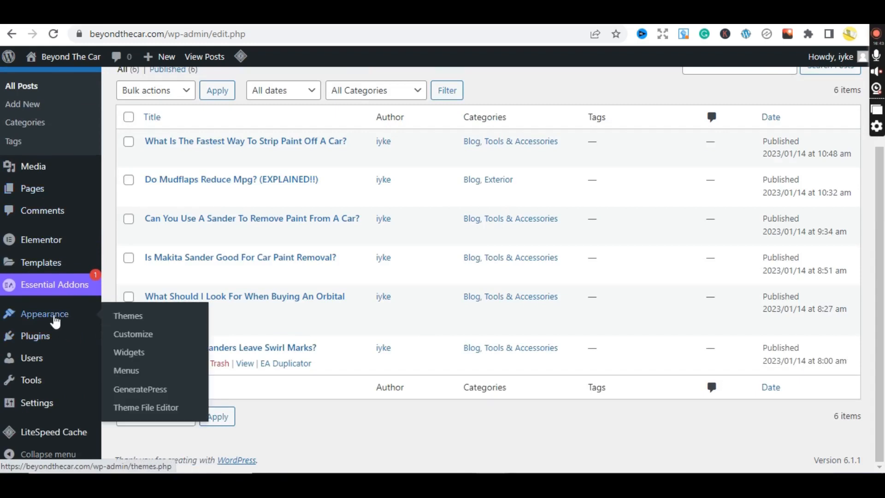
click(131, 373)
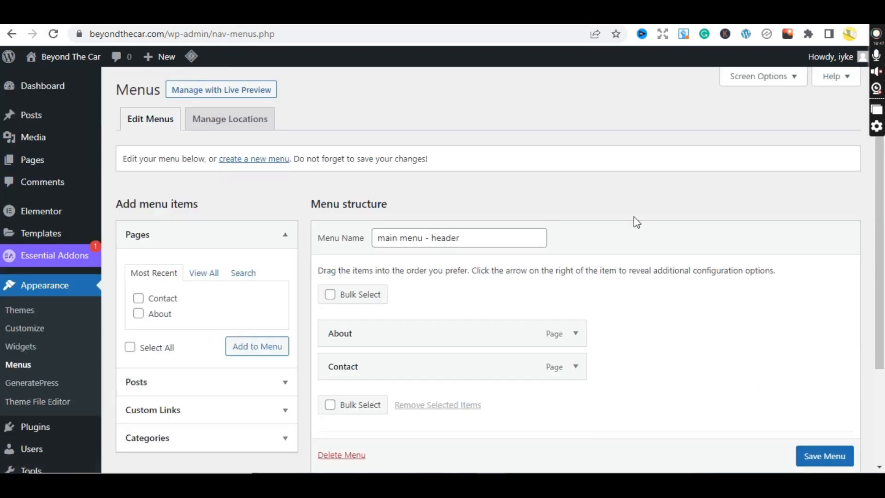
scroll(636, 223, down, 3)
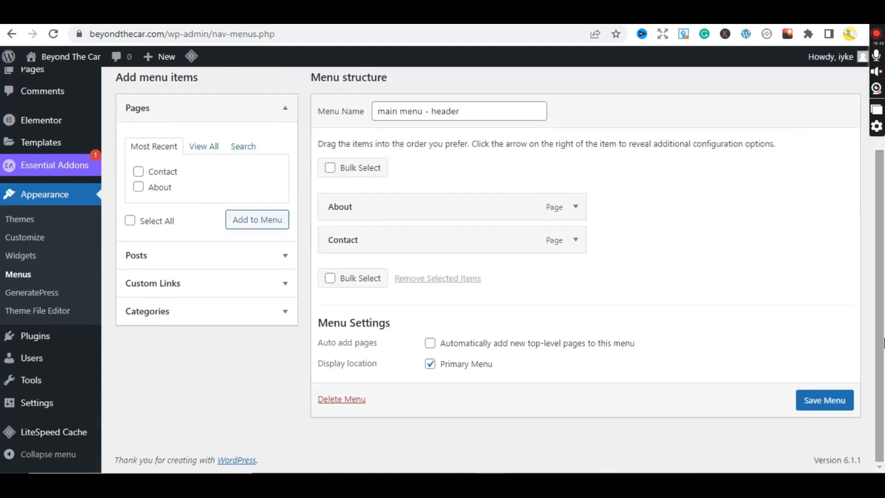
click(154, 318)
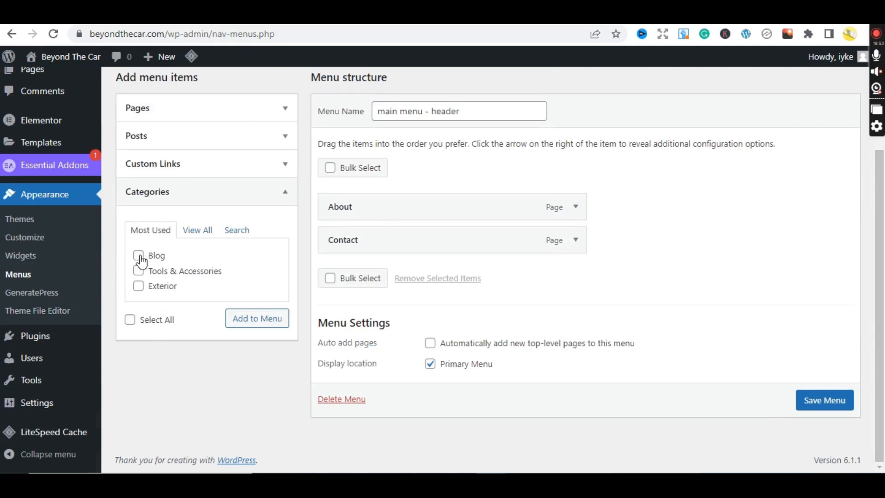
click(261, 323)
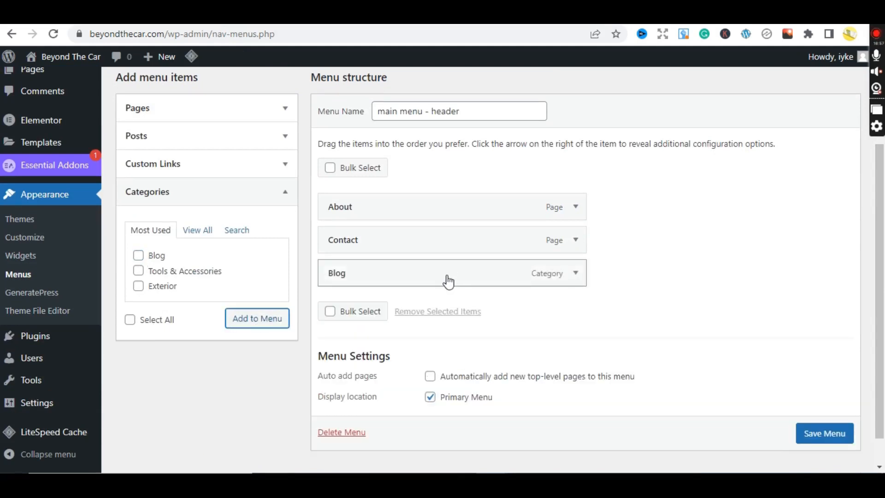
Move the Blog item above About in the menu structure and save the menu.
drag(450, 281, 446, 217)
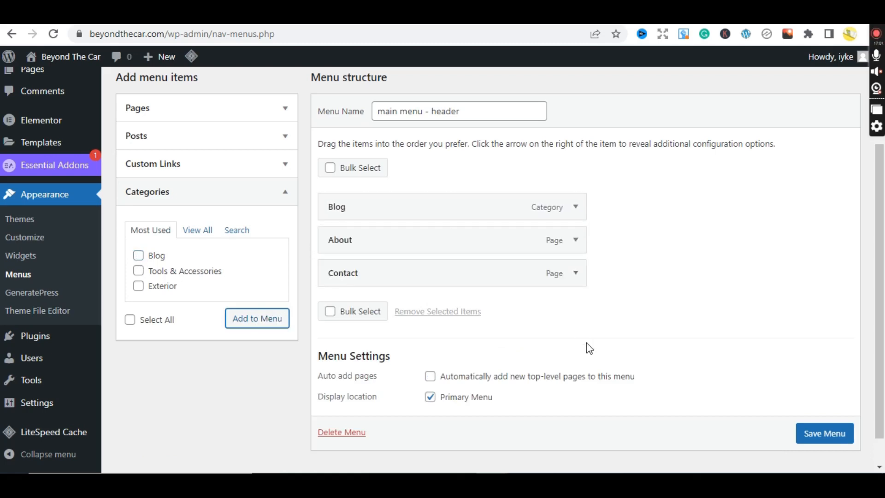
click(821, 442)
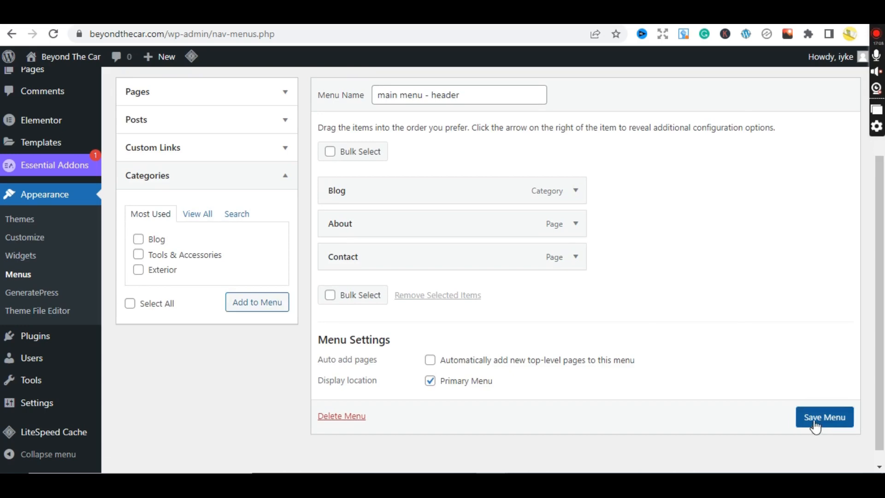
click(815, 421)
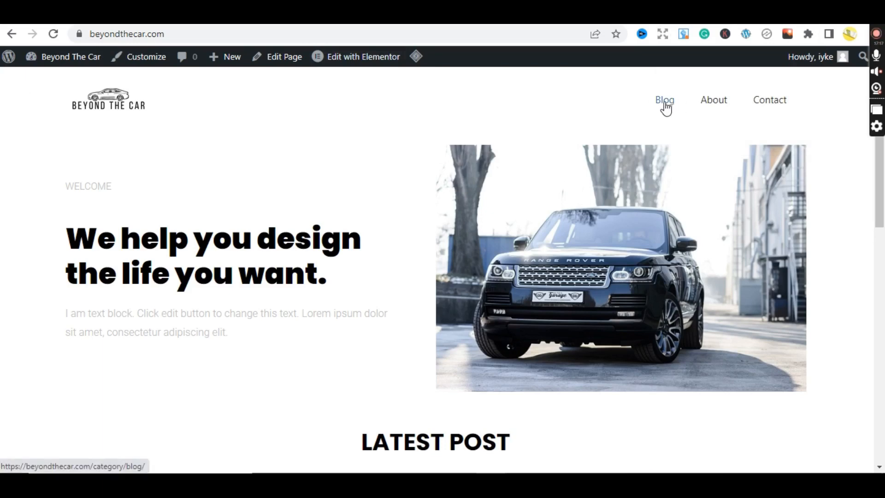
Open the Blog page from the live site's navigation and look through its listed posts.
click(665, 104)
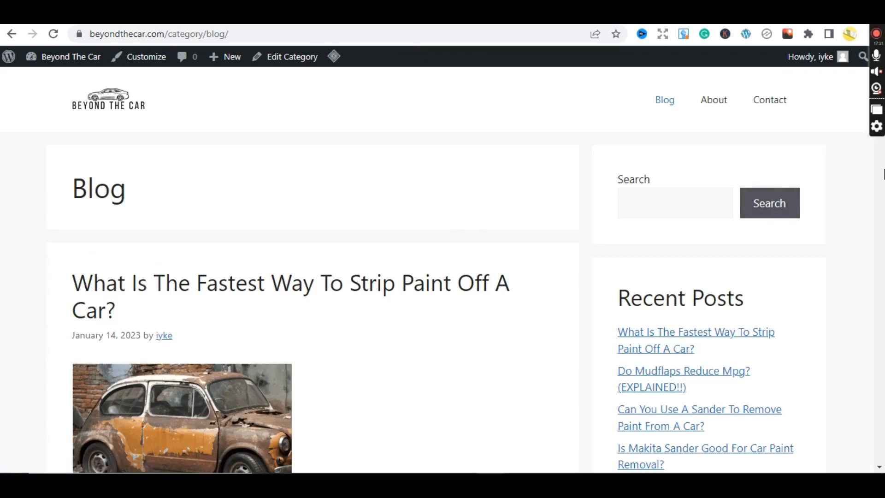
scroll(884, 174, down, 7)
scroll(883, 174, down, 8)
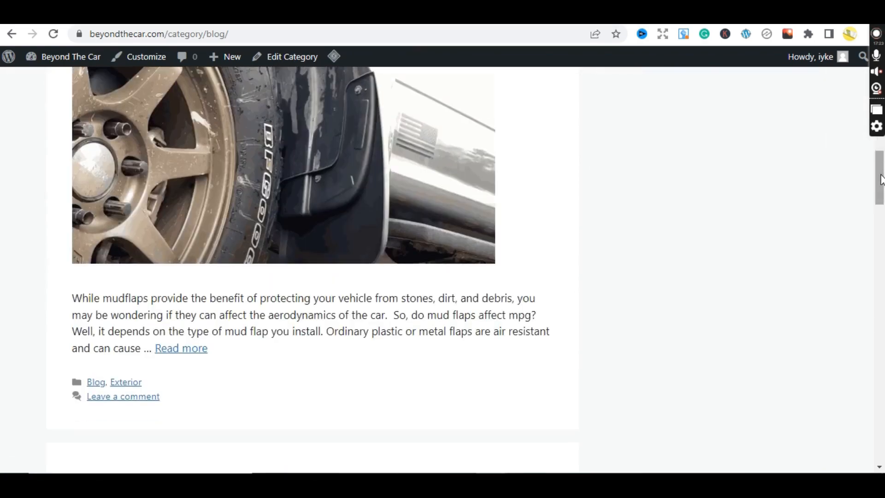
scroll(881, 182, up, 13)
scroll(882, 185, up, 3)
scroll(883, 187, down, 17)
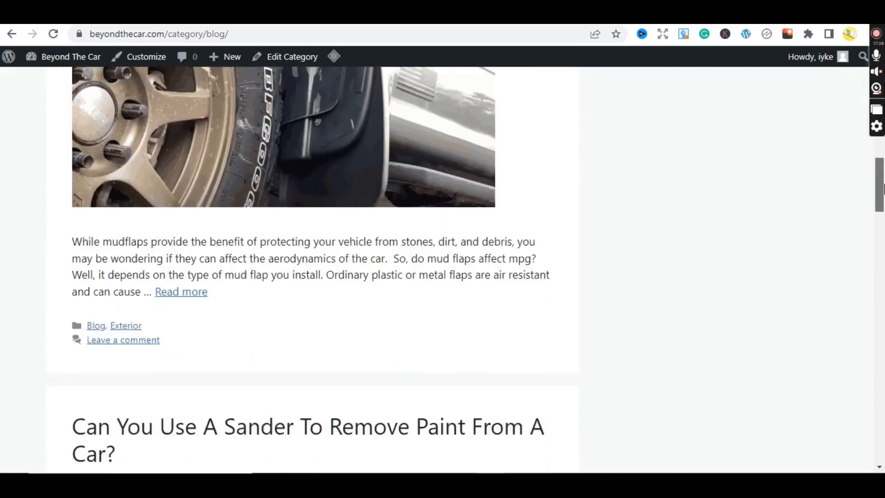
drag(884, 187, 882, 80)
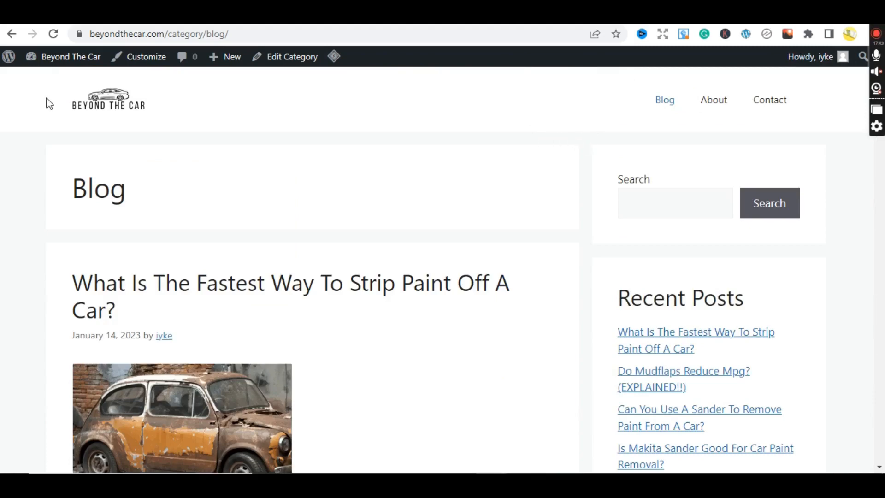
Return to the live home page, review its latest posts and footer, and view the About page.
click(105, 110)
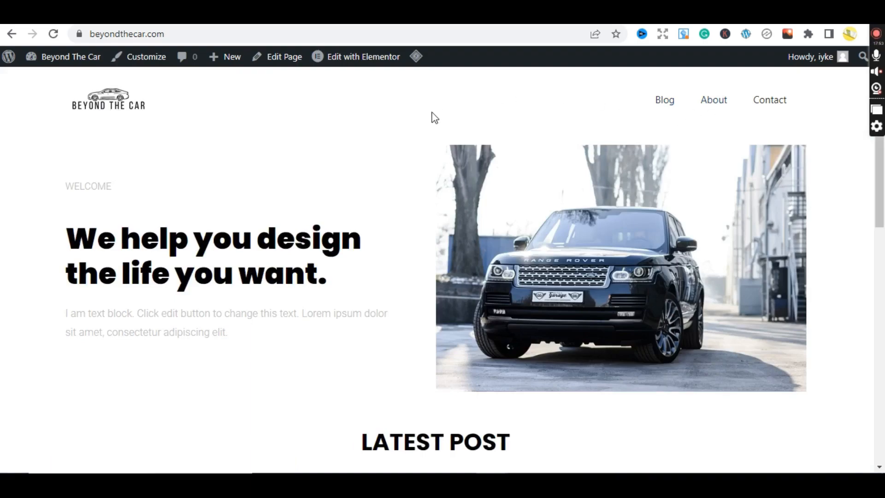
scroll(577, 121, down, 12)
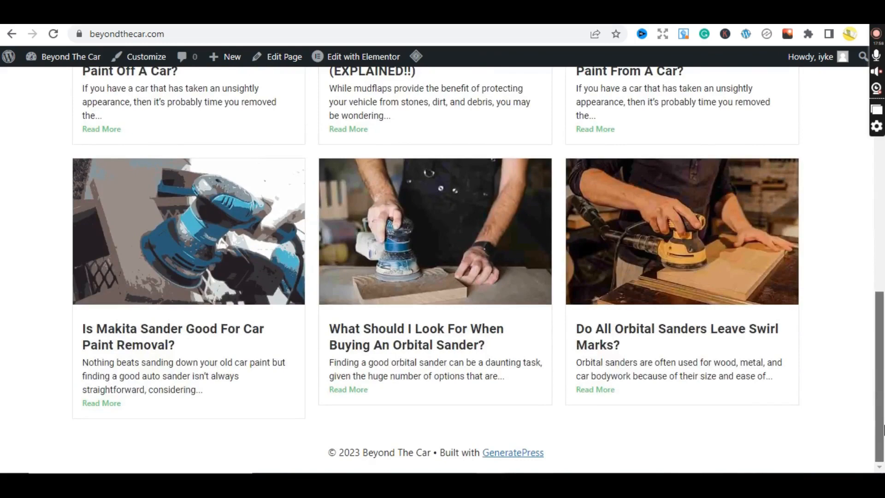
mouse_move(884, 430)
mouse_down()
mouse_move(884, 396)
mouse_move(883, 431)
mouse_up()
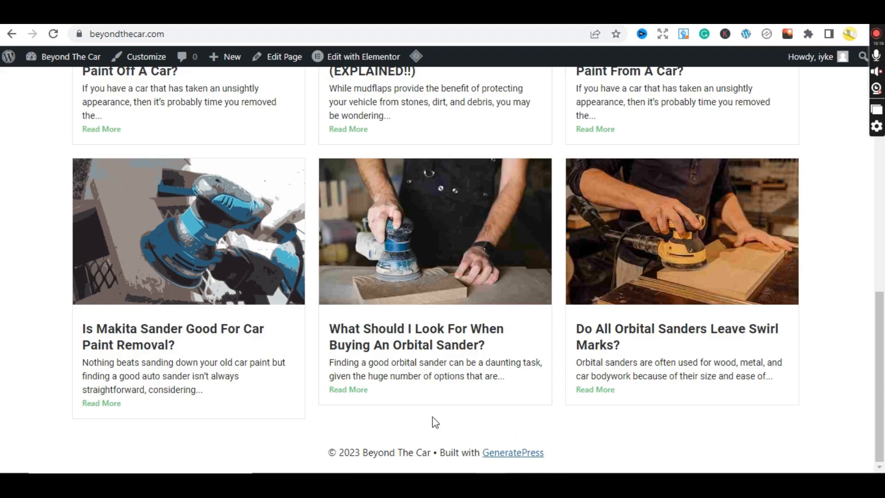
drag(884, 382, 881, 457)
scroll(883, 374, up, 1)
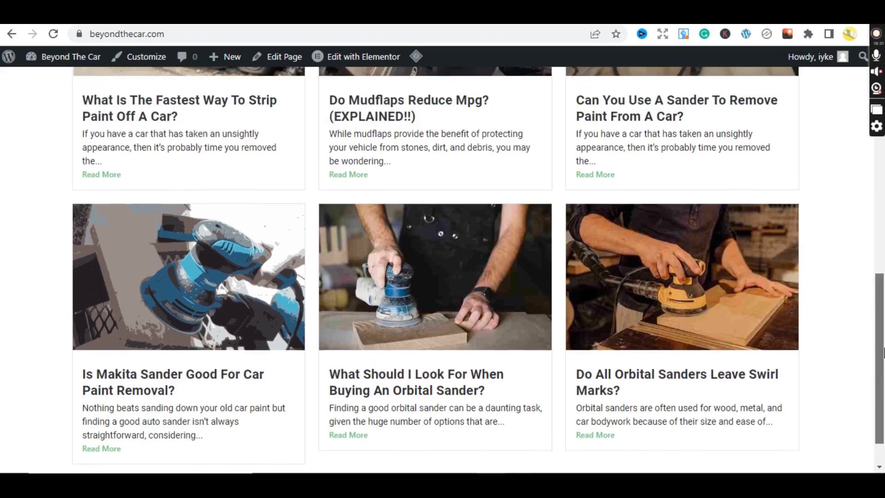
scroll(884, 392, down, 1)
mouse_move(884, 393)
mouse_down()
mouse_move(879, 169)
mouse_move(881, 417)
mouse_move(884, 341)
mouse_move(882, 382)
mouse_up()
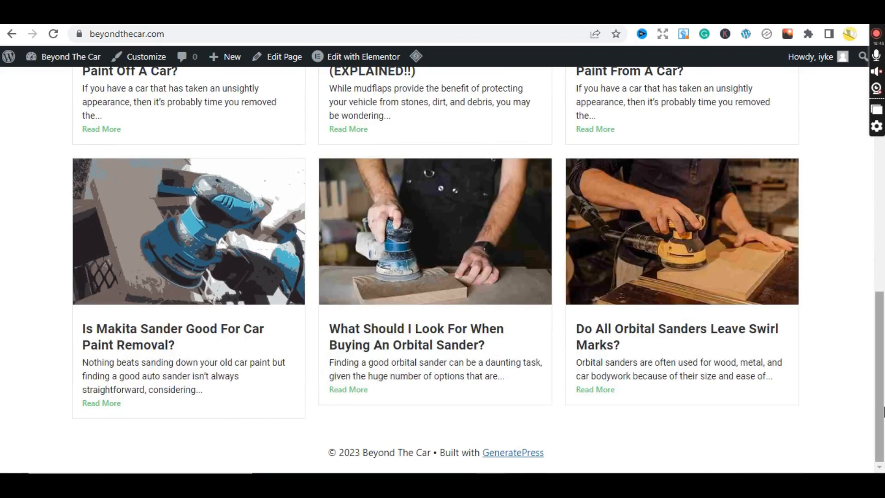
drag(884, 408, 884, 428)
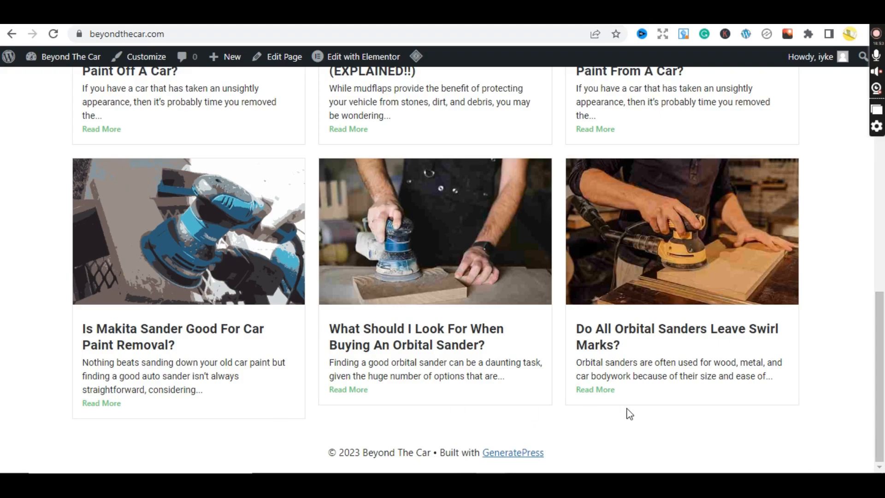
drag(884, 397, 884, 170)
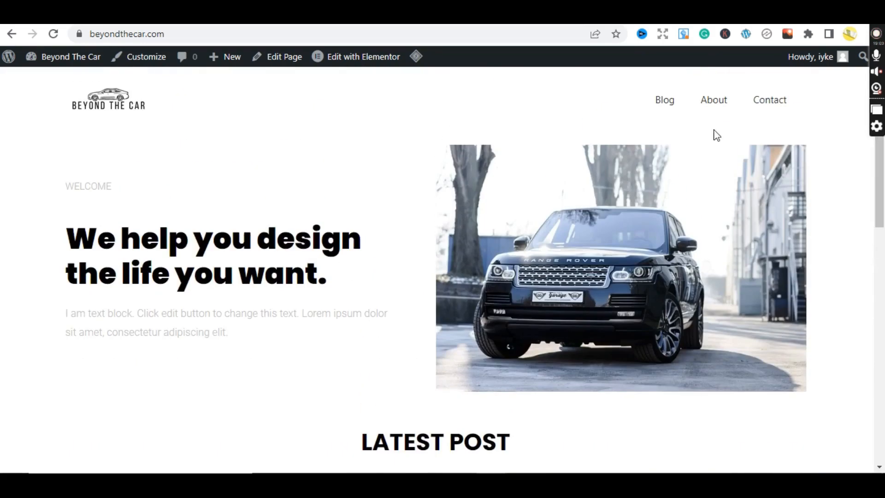
click(713, 101)
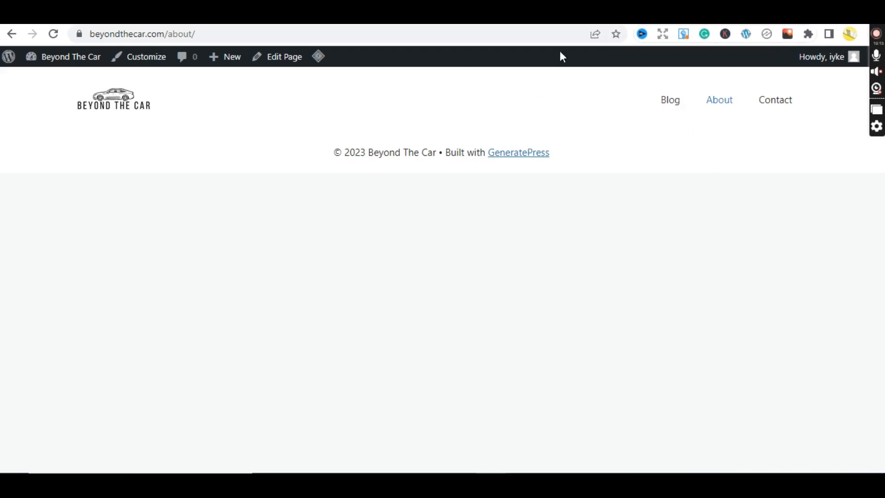
Open the About page from the WordPress pages list in Elementor and bring up the page template library.
click(646, 13)
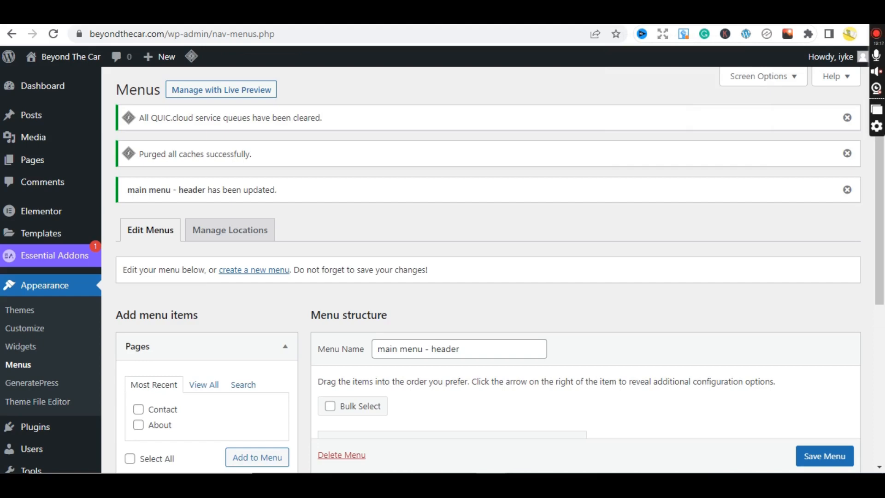
mouse_move(40, 162)
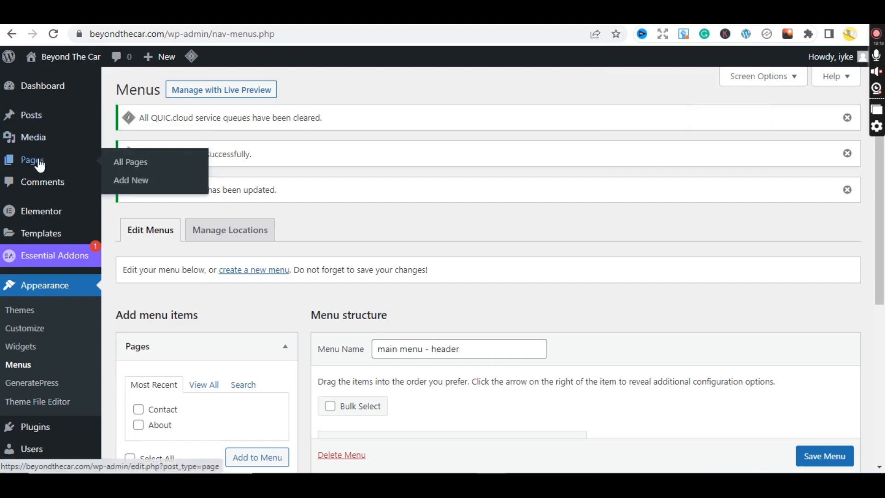
click(149, 163)
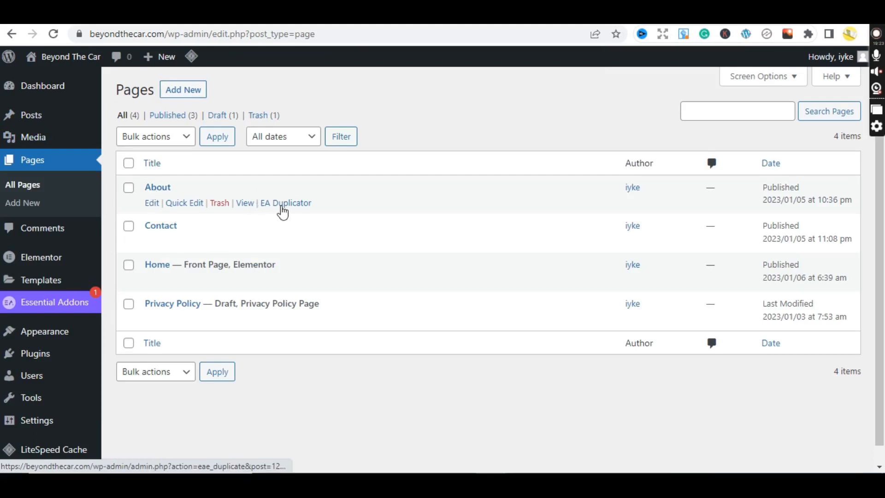
click(153, 205)
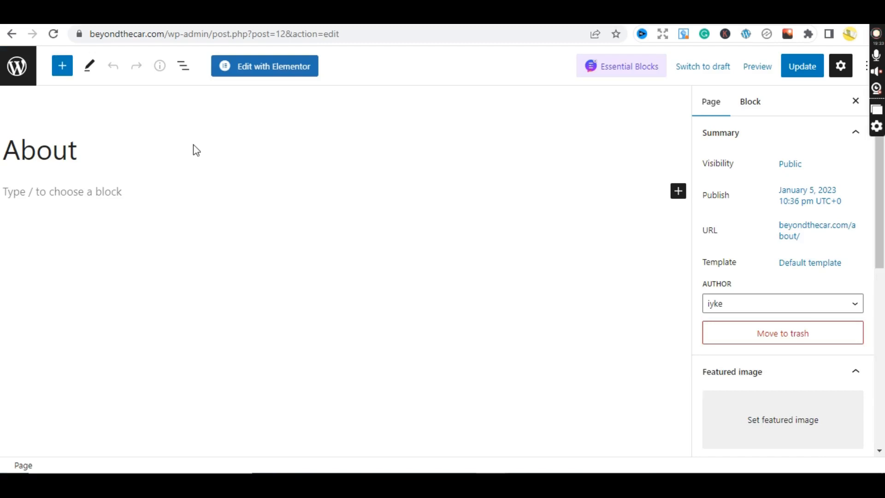
click(277, 68)
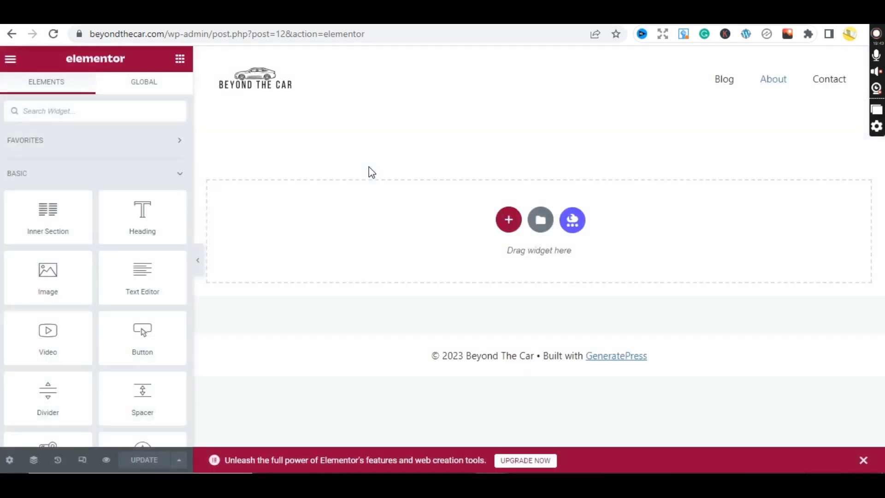
click(542, 230)
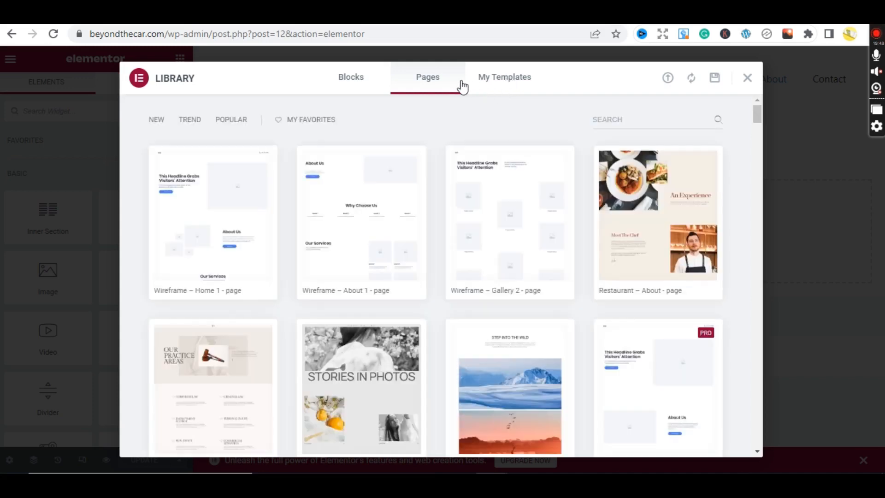
Check the saved templates and the page templates offered in the template library.
click(529, 82)
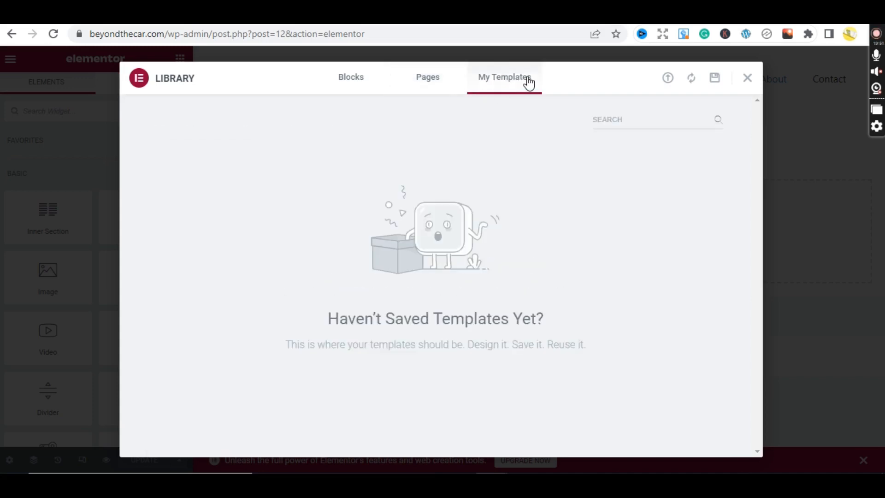
click(431, 81)
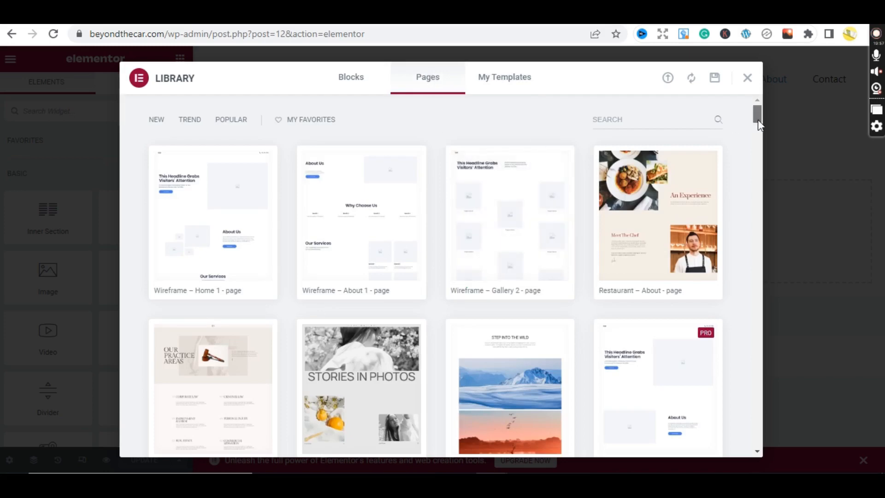
mouse_move(758, 120)
mouse_down()
mouse_move(757, 139)
mouse_move(753, 110)
mouse_up()
Insert the white About Company block with text, a button and a bicycle photo from the block library into the About page.
click(360, 85)
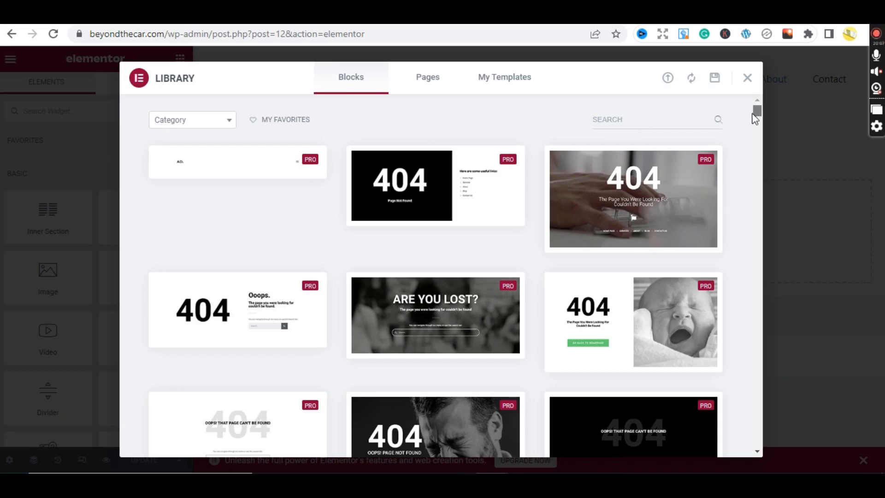
drag(754, 112, 752, 114)
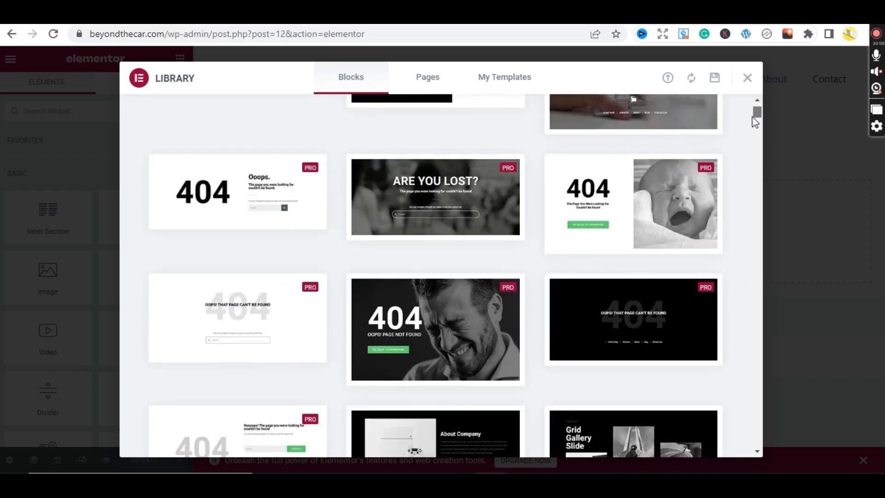
scroll(754, 120, down, 4)
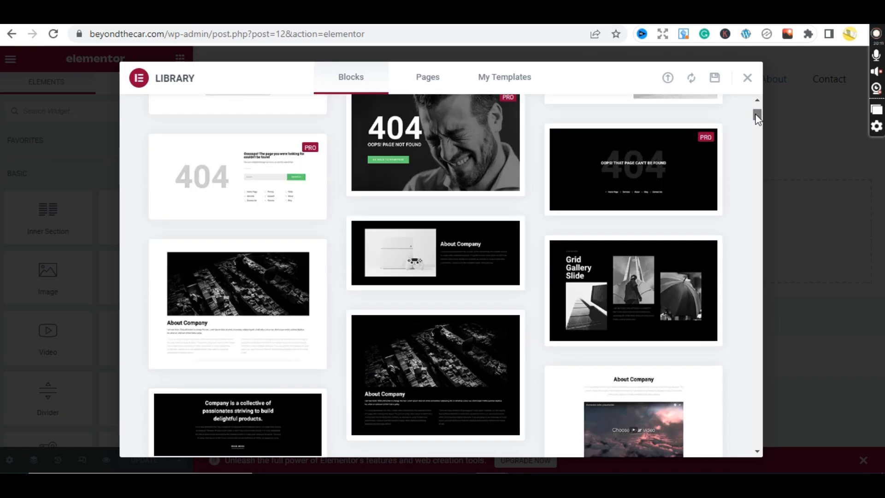
scroll(756, 117, down, 3)
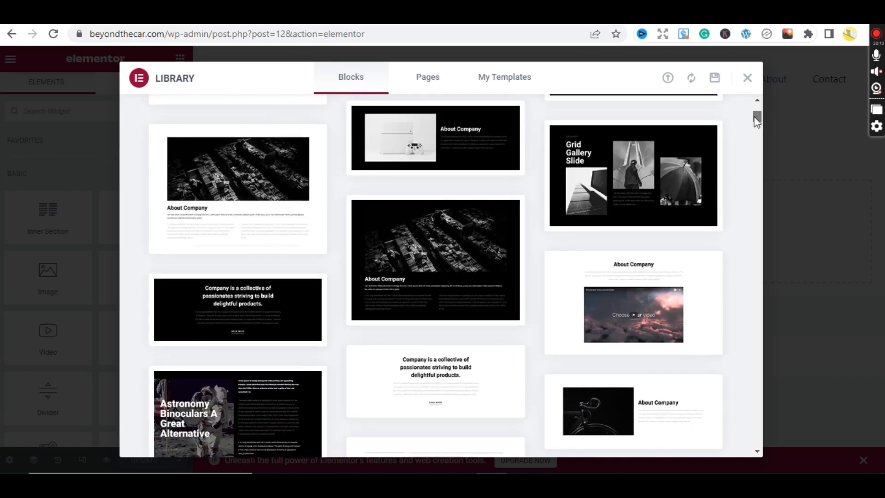
scroll(757, 121, up, 2)
mouse_move(439, 219)
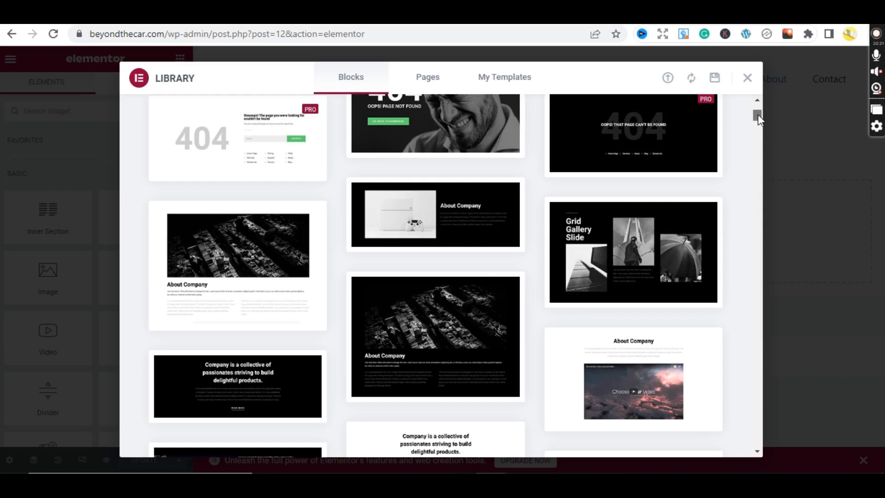
drag(758, 114, 756, 120)
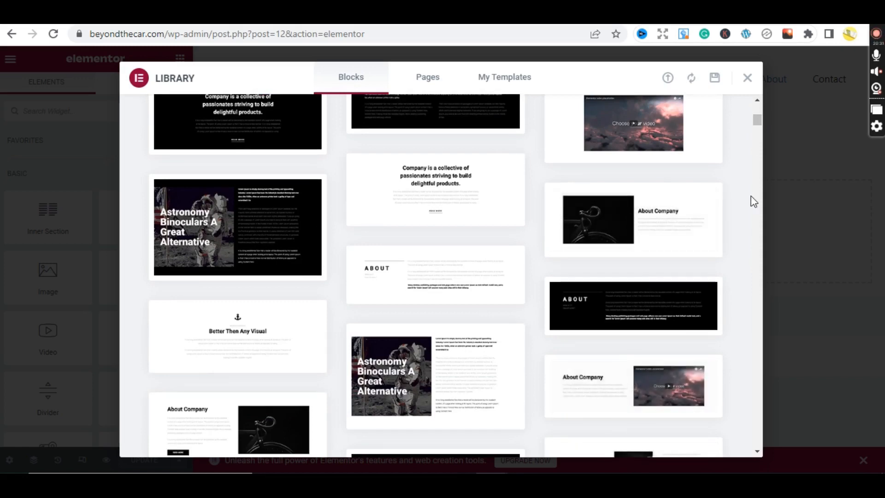
drag(757, 120, 756, 120)
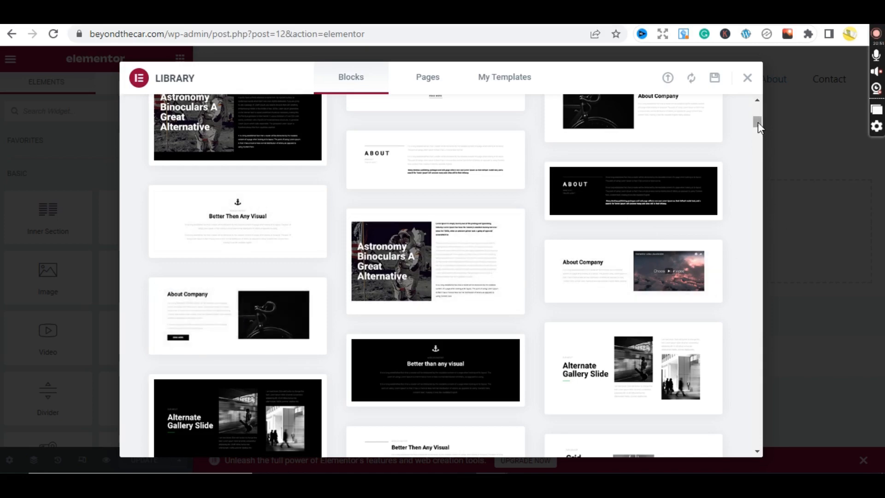
scroll(756, 125, down, 4)
scroll(756, 126, up, 1)
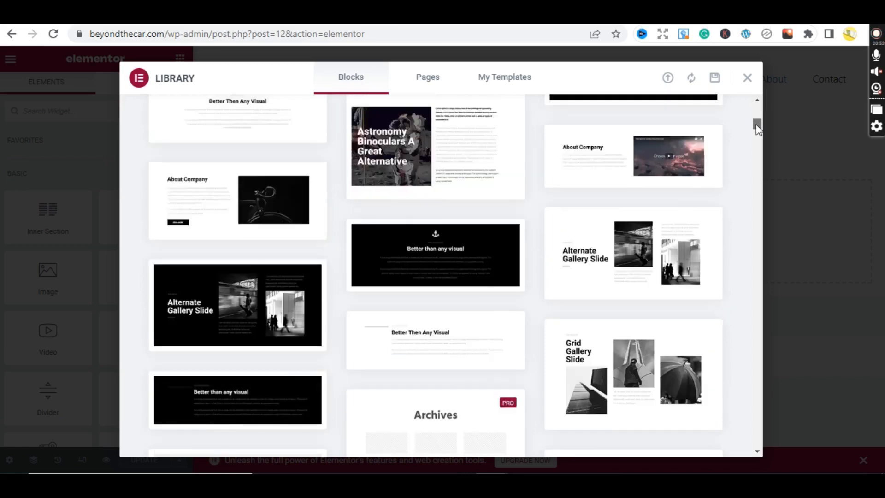
scroll(757, 124, up, 2)
mouse_move(232, 287)
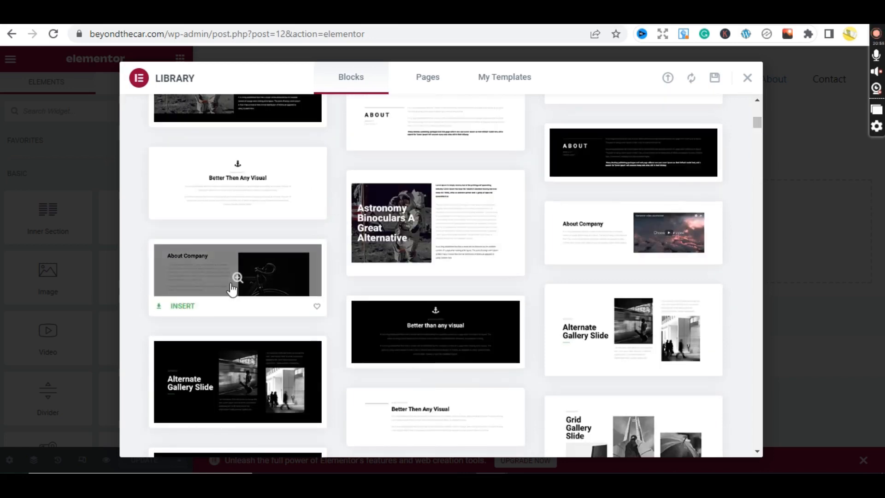
click(183, 308)
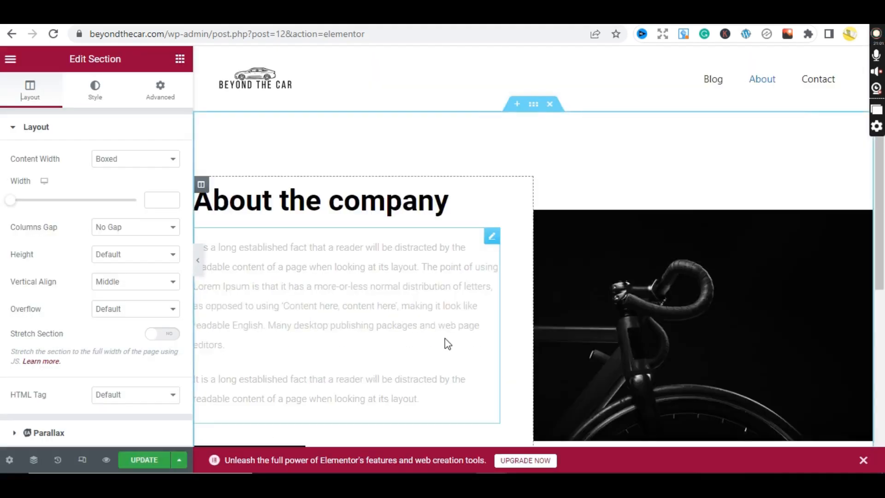
Delete the "About the company" heading from the inserted section.
scroll(884, 210, down, 3)
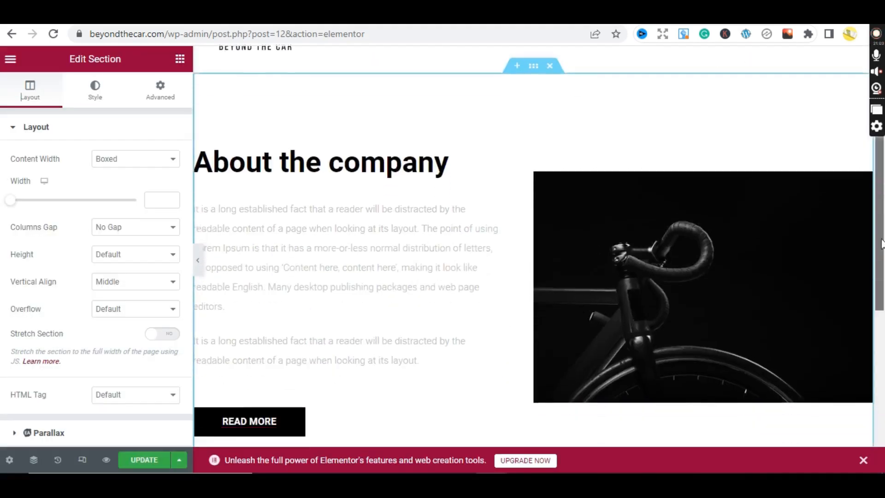
scroll(884, 206, up, 3)
scroll(883, 205, down, 3)
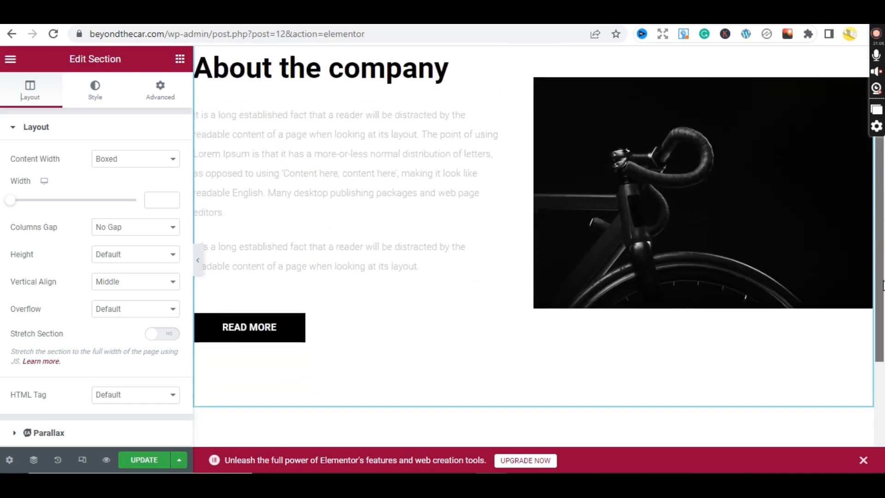
scroll(883, 212, up, 3)
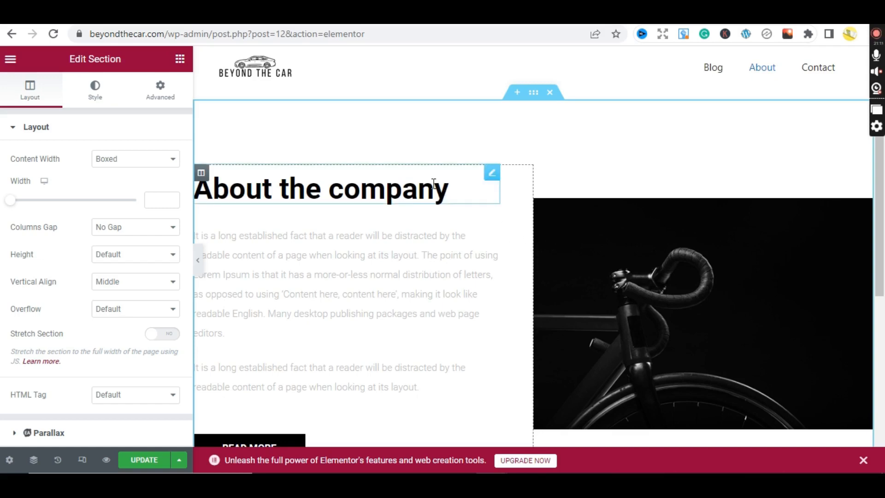
click(493, 174)
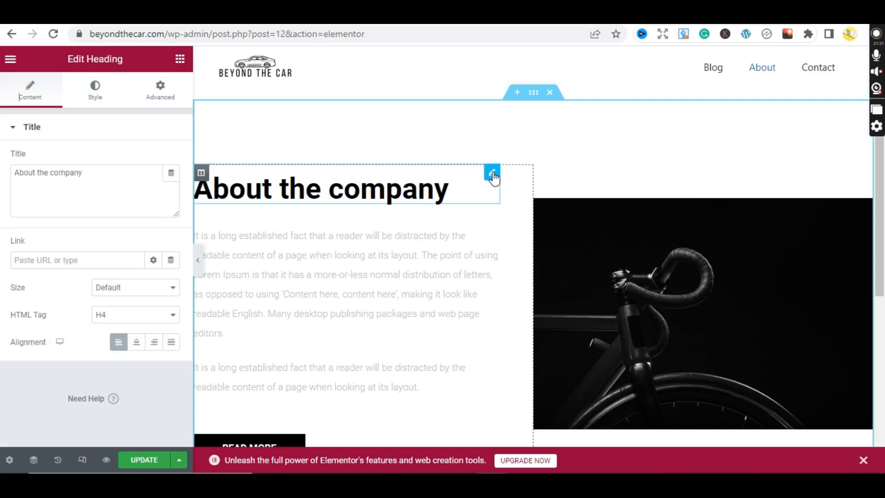
right_click(493, 177)
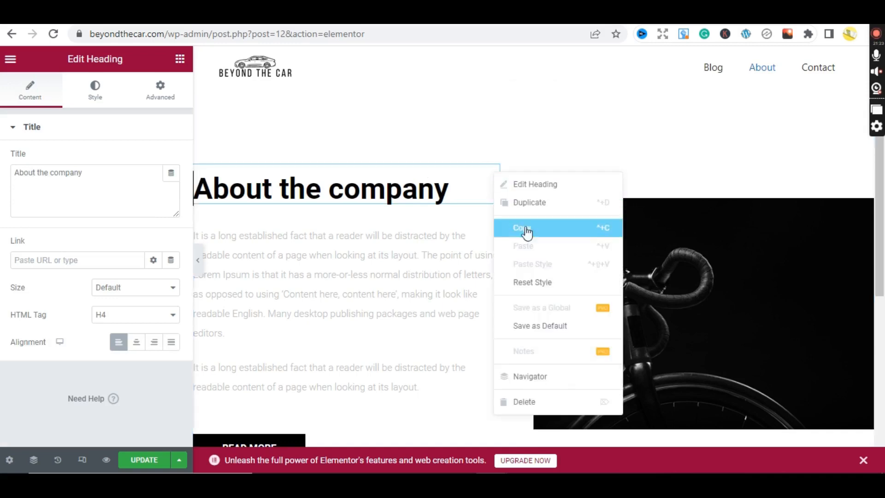
click(523, 403)
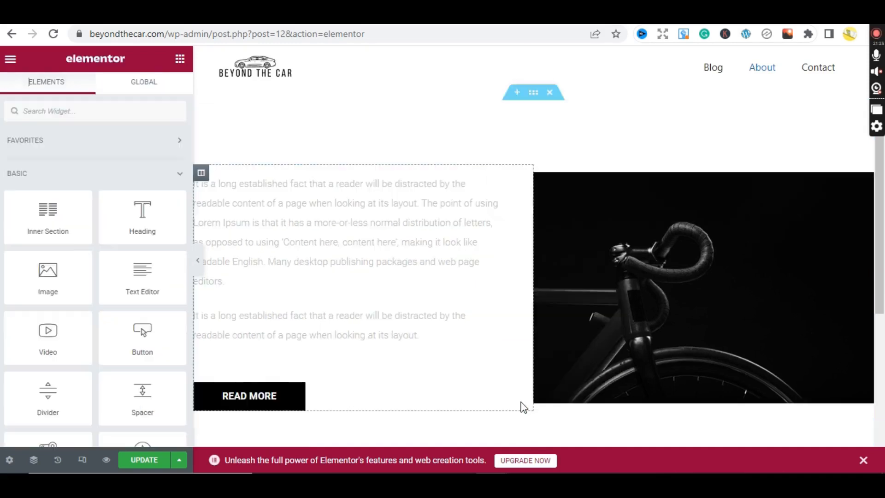
Delete the READ MORE button below the section's placeholder text.
mouse_move(884, 249)
mouse_down()
mouse_move(884, 331)
mouse_move(884, 250)
mouse_up()
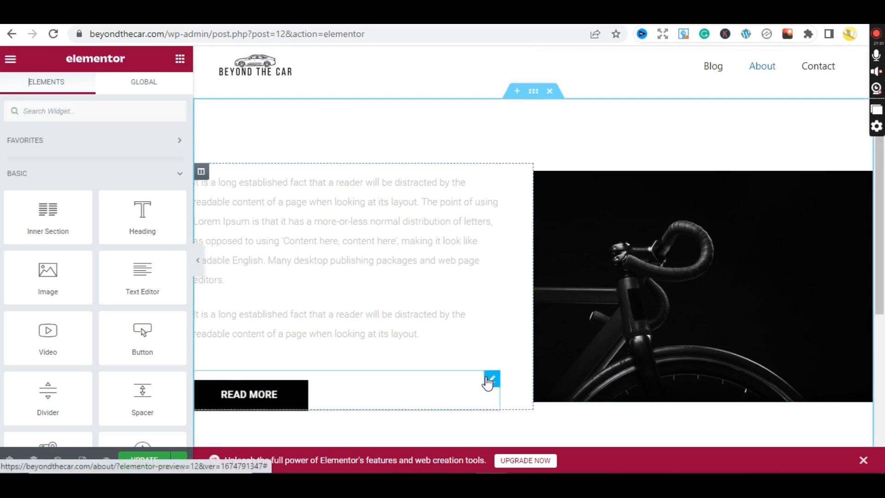
right_click(493, 381)
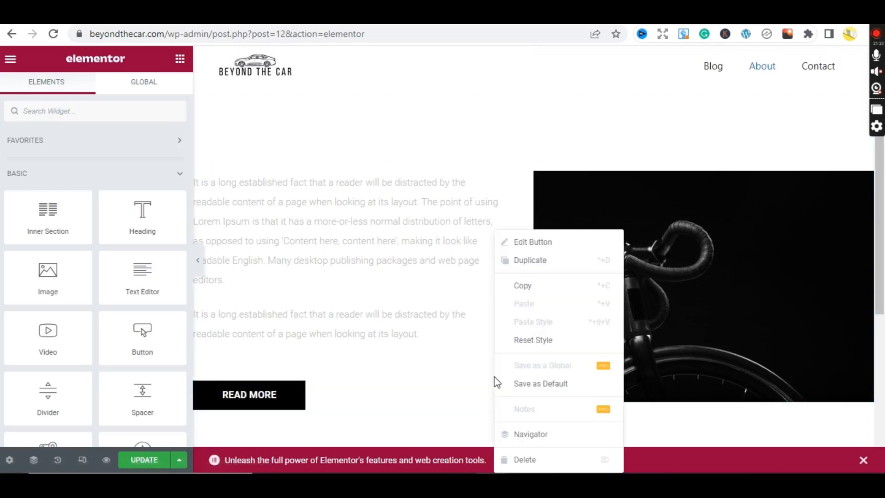
click(524, 458)
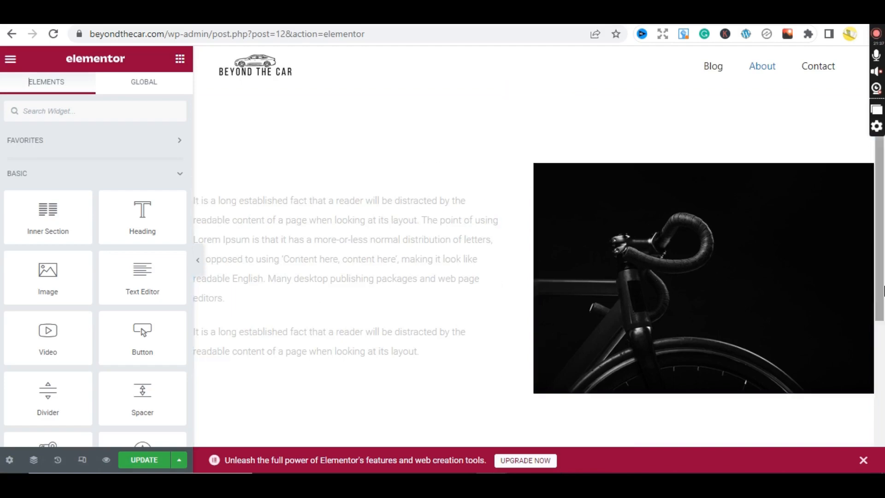
drag(125, 221, 529, 150)
drag(532, 129, 142, 221)
drag(884, 274, 884, 375)
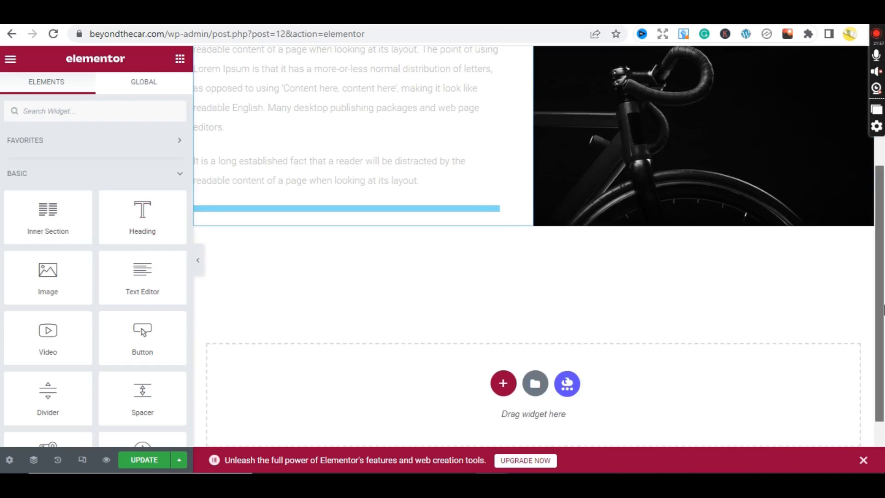
drag(884, 308, 884, 211)
Darken the text color of the section's placeholder paragraphs to a deeper grey.
click(297, 247)
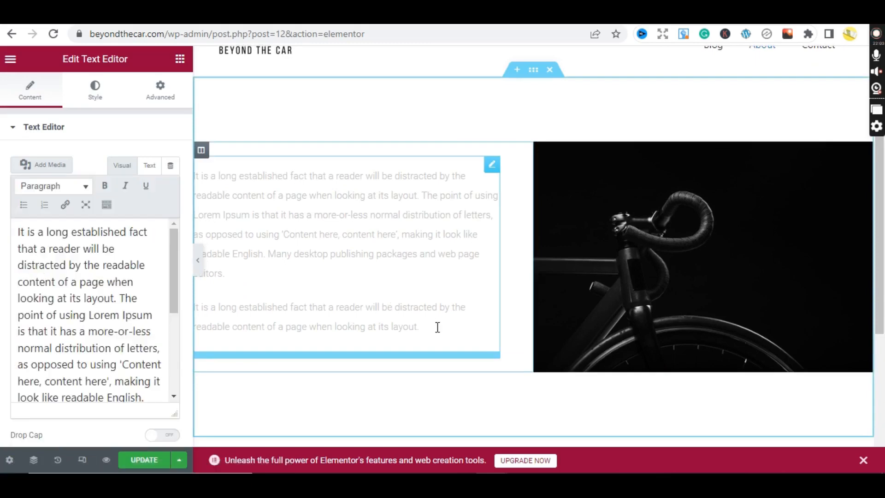
drag(437, 327, 143, 153)
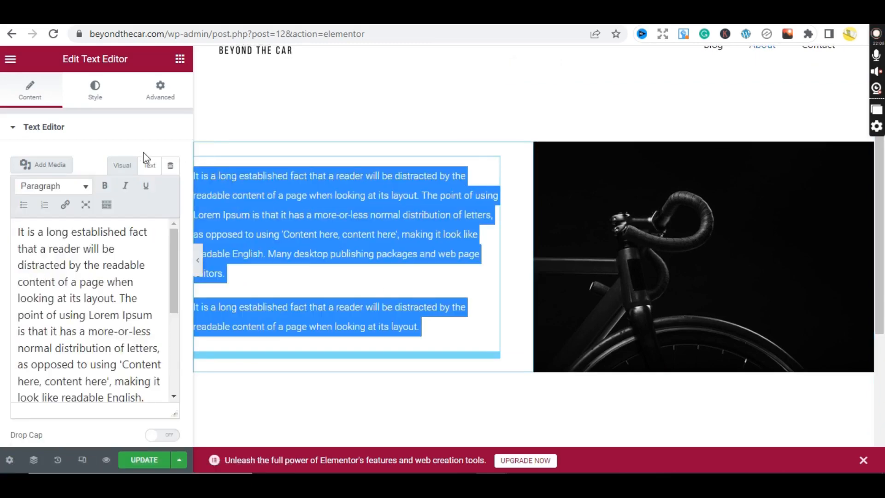
click(271, 208)
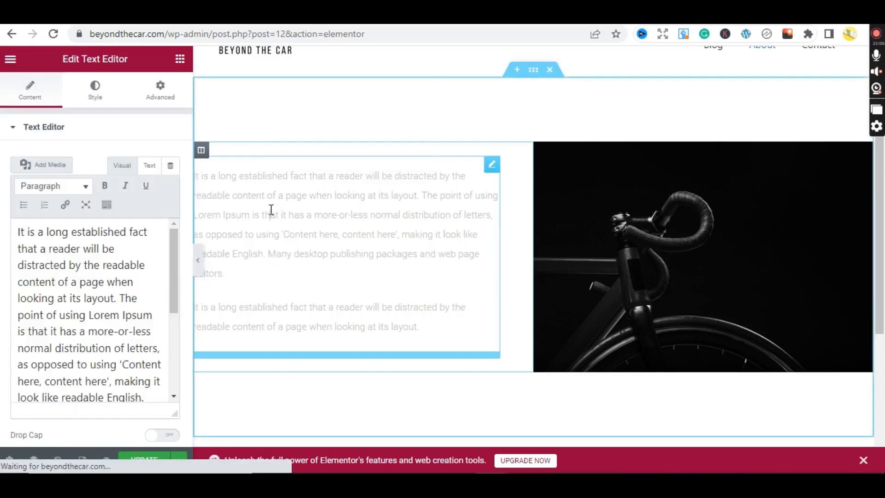
click(107, 98)
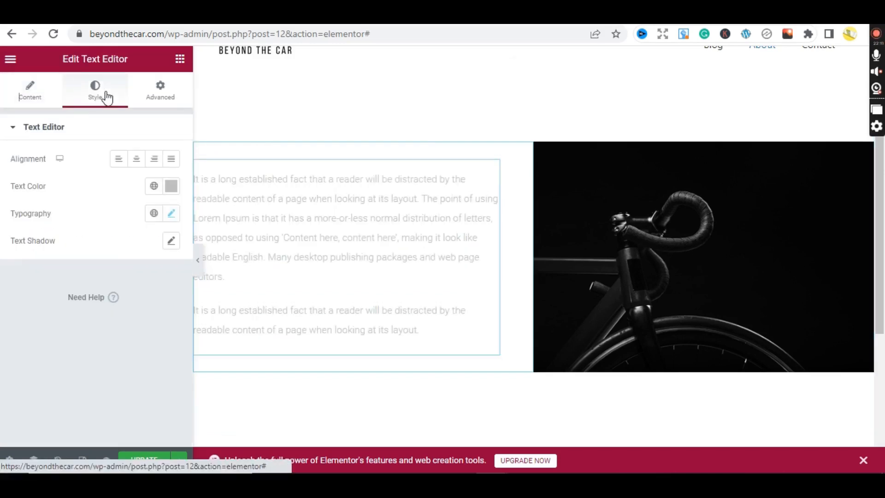
click(173, 190)
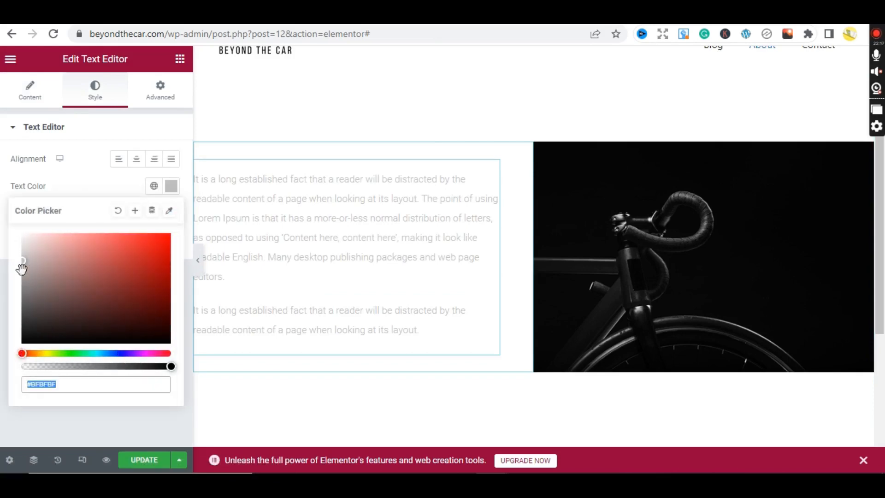
drag(22, 263, 21, 304)
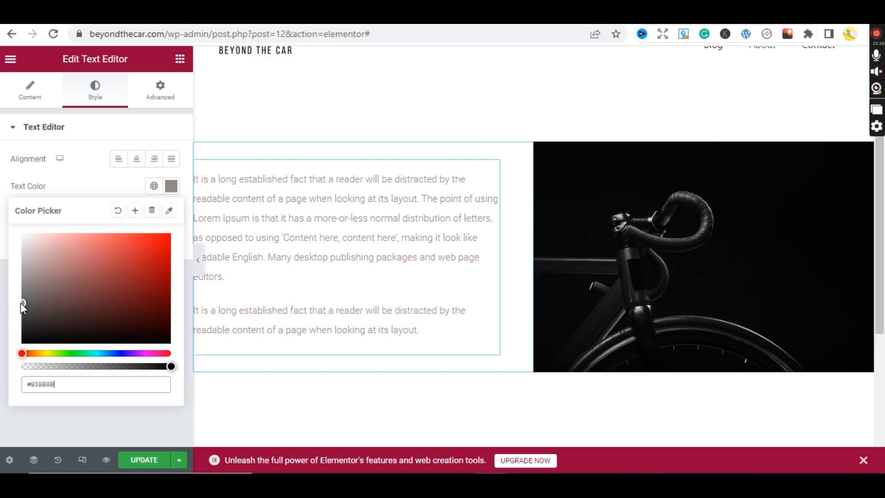
drag(17, 310, 17, 324)
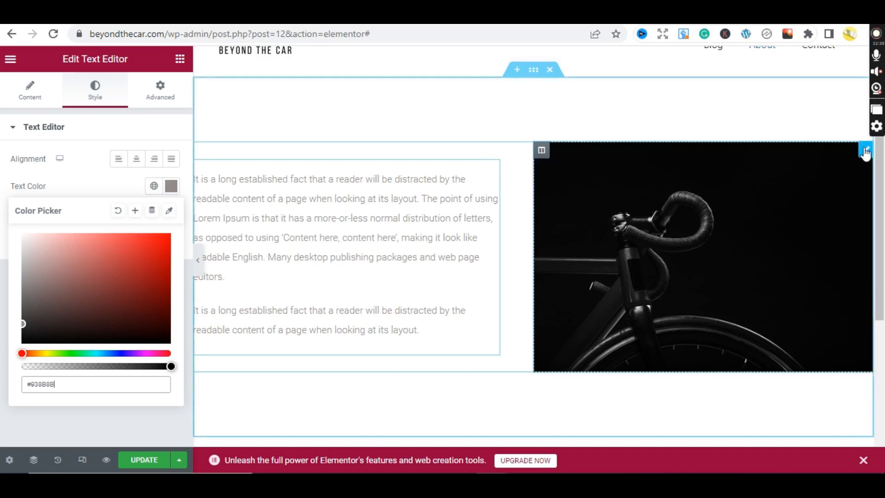
Look through the media library and file upload options for the bicycle image, close the chooser, and review the page layout.
click(866, 152)
mouse_move(170, 227)
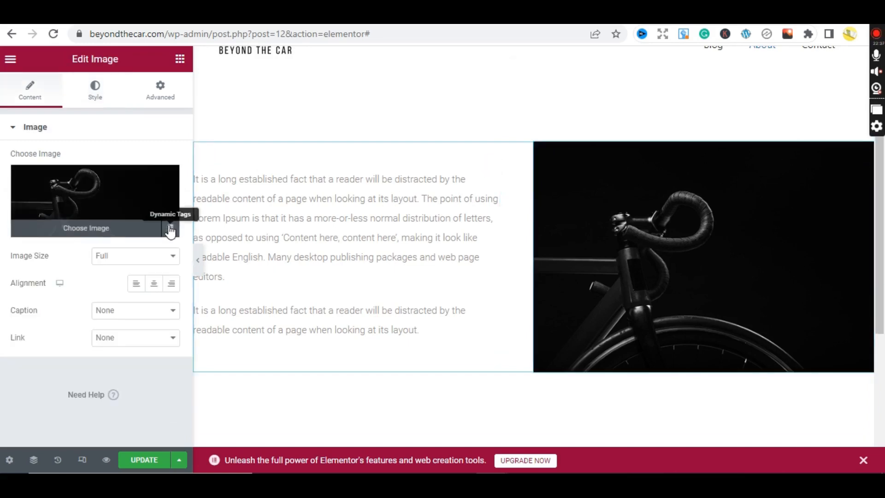
click(87, 229)
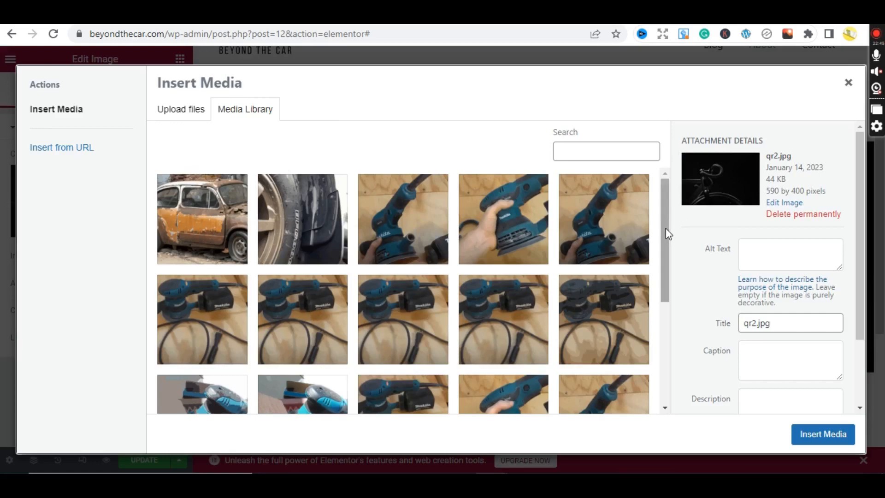
drag(666, 228, 666, 427)
drag(662, 363, 658, 174)
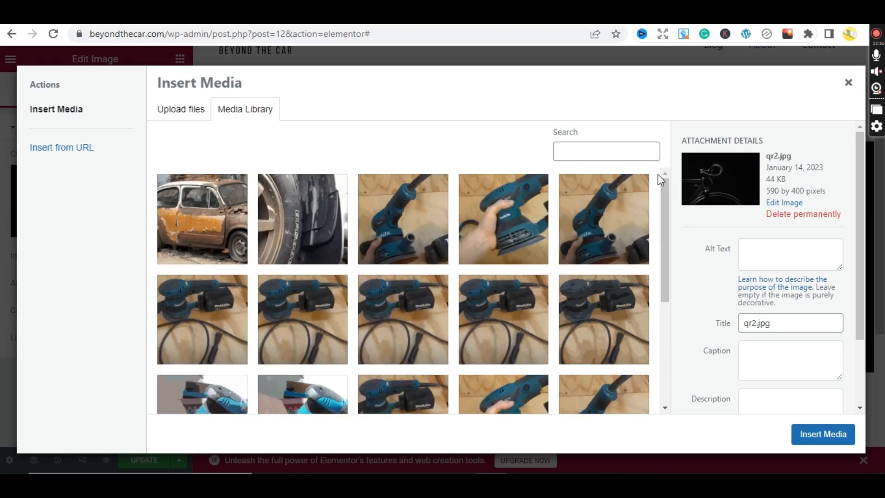
click(183, 112)
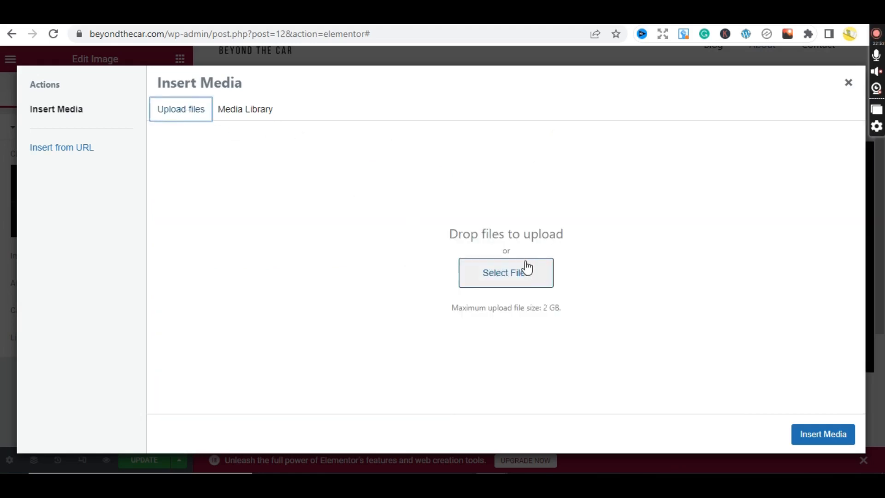
click(849, 83)
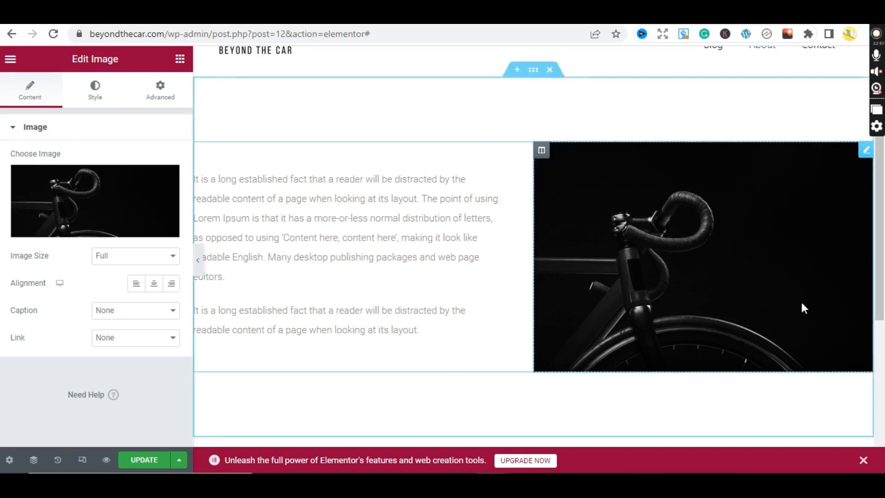
scroll(884, 307, down, 5)
scroll(884, 286, up, 5)
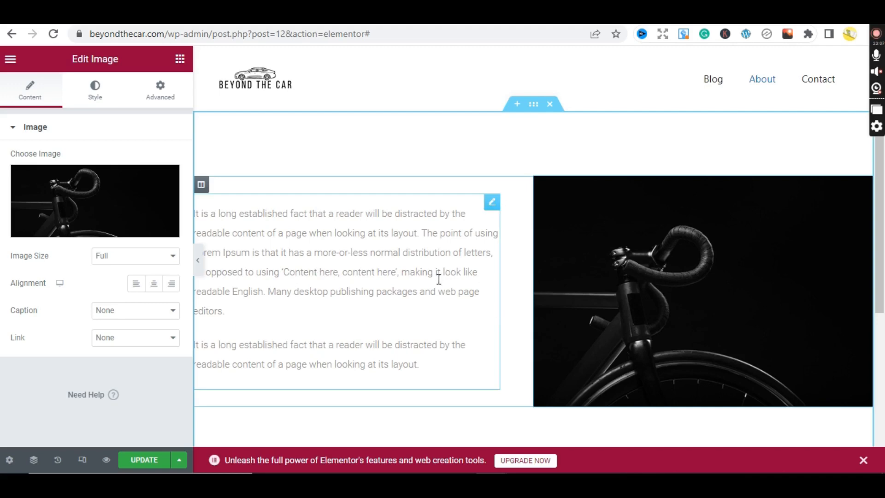
Add a Heading widget above the placeholder paragraphs in the column beside the bicycle image.
scroll(883, 367, down, 3)
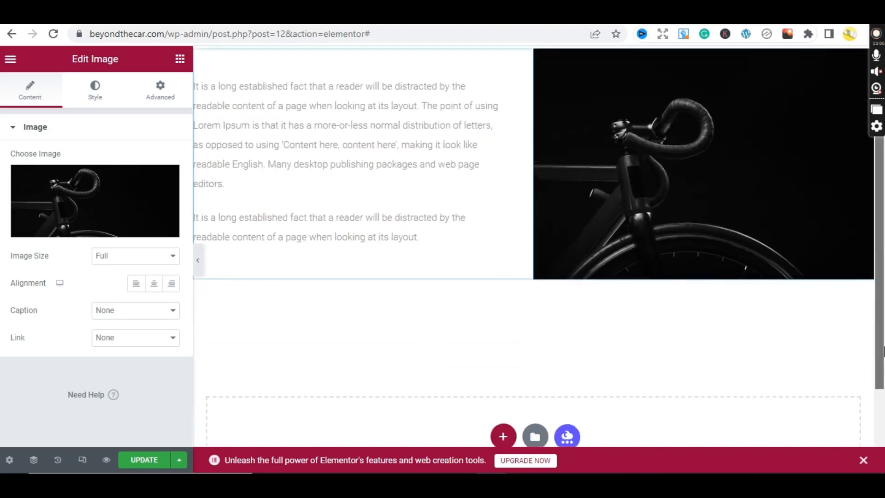
scroll(301, 233, up, 3)
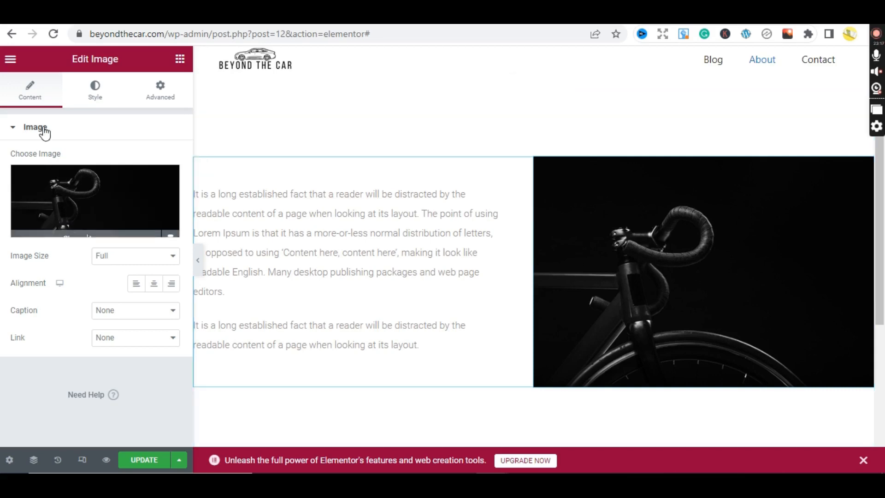
click(180, 59)
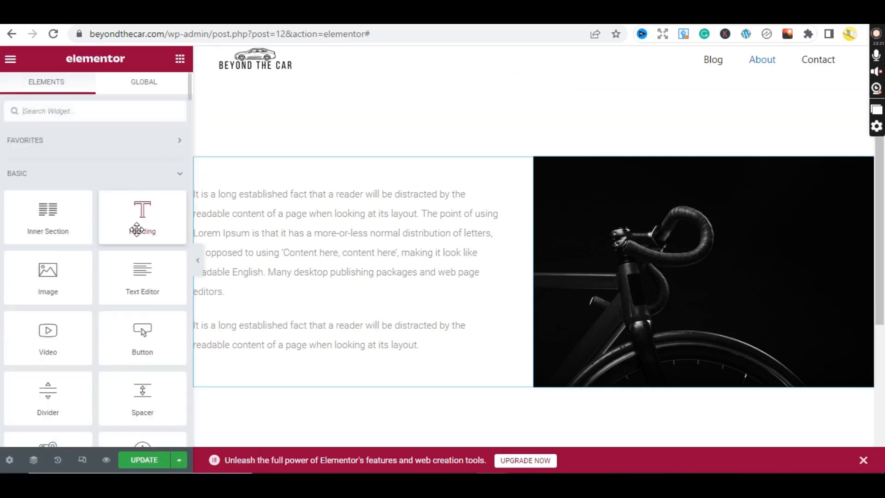
drag(136, 229, 356, 189)
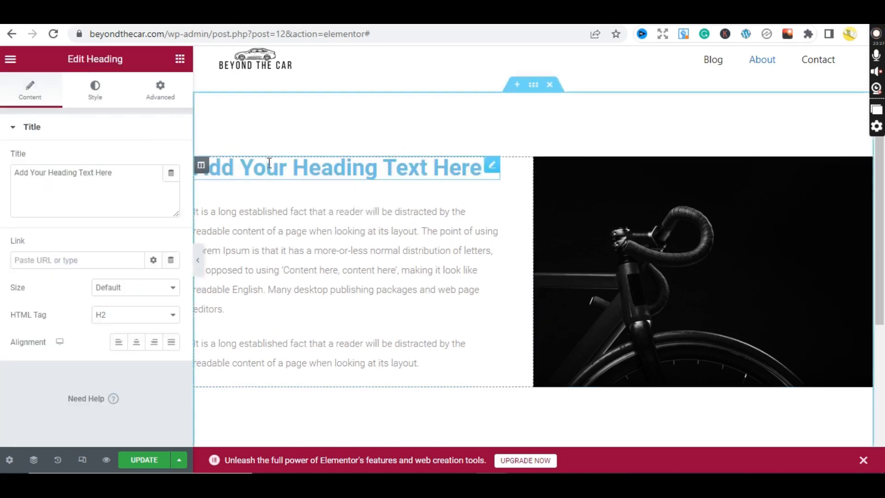
Replace the new heading's placeholder title with "About Me".
drag(132, 172, 14, 173)
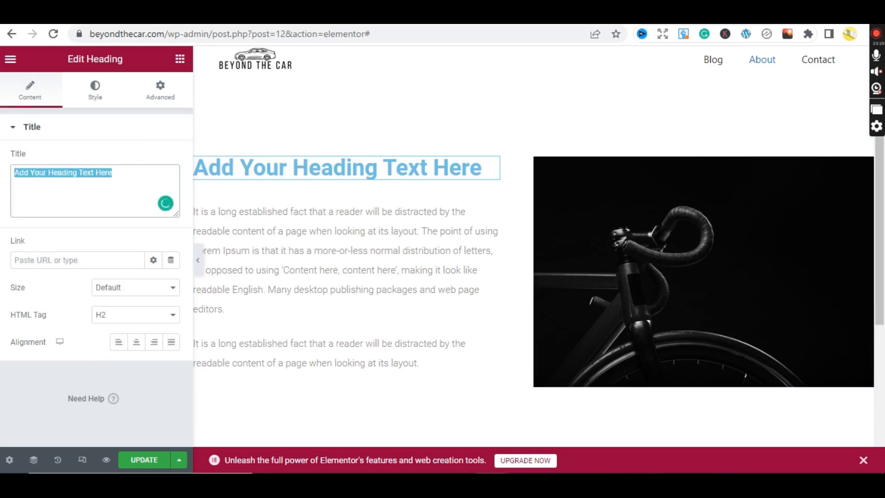
text(A)
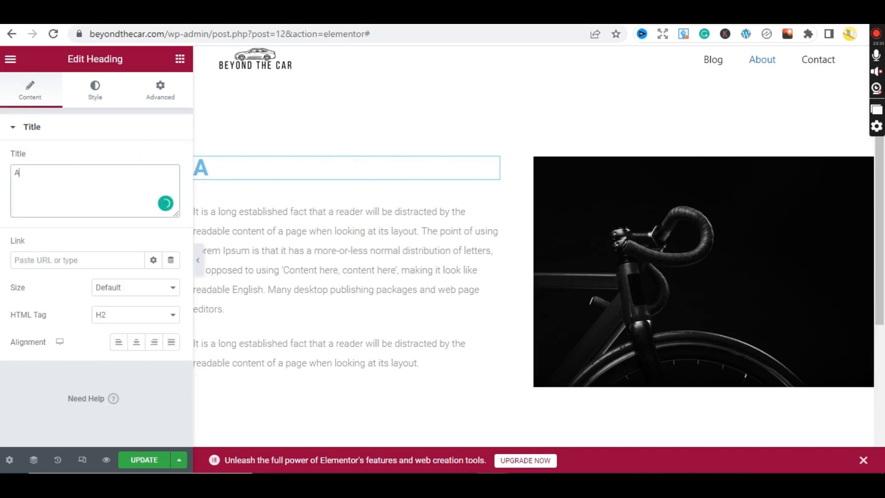
text(bout)
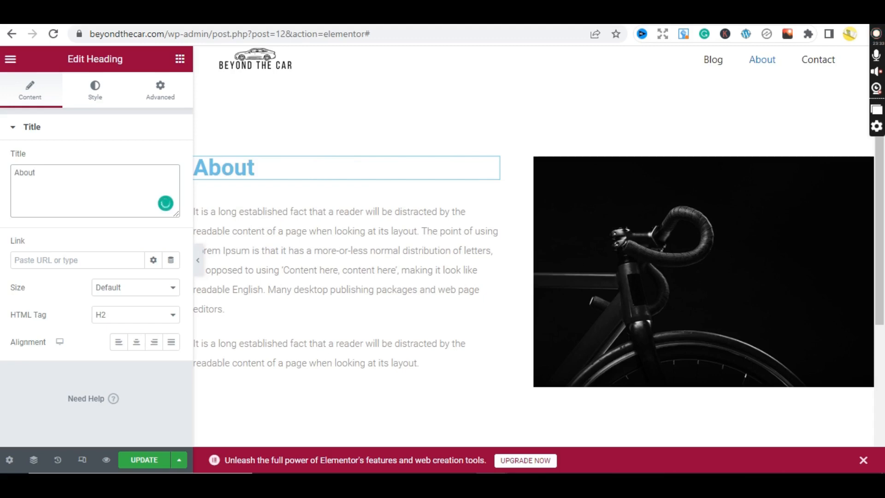
text( M)
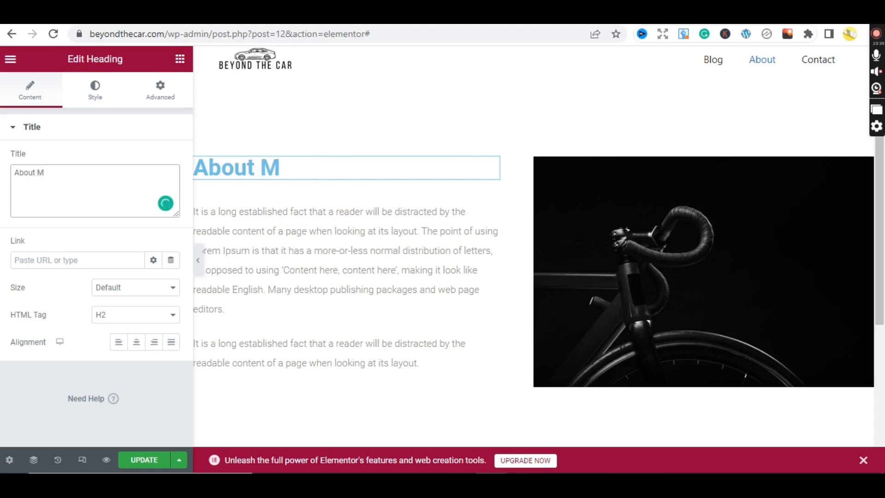
text(e)
Set the "About Me" heading's text color to black, #000.
click(94, 88)
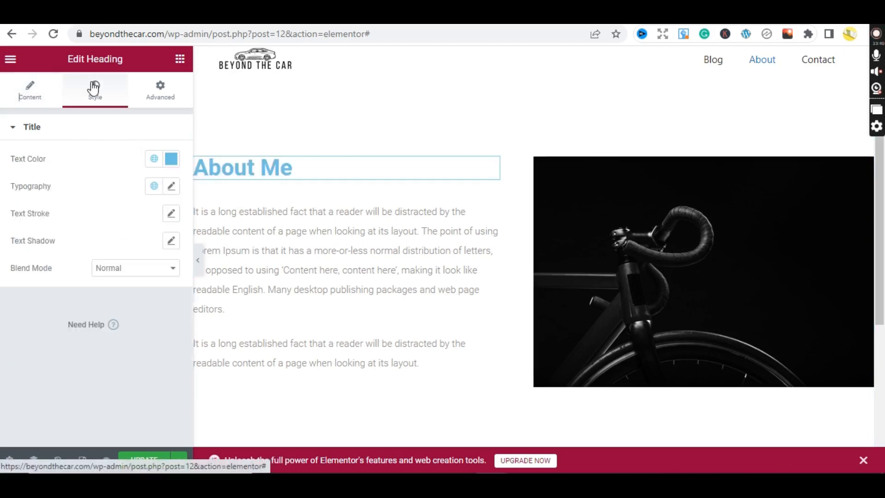
click(172, 160)
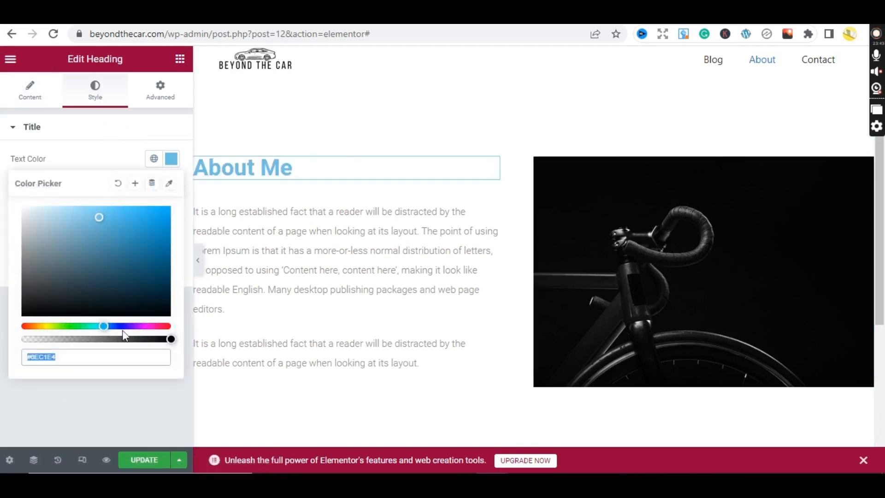
click(67, 364)
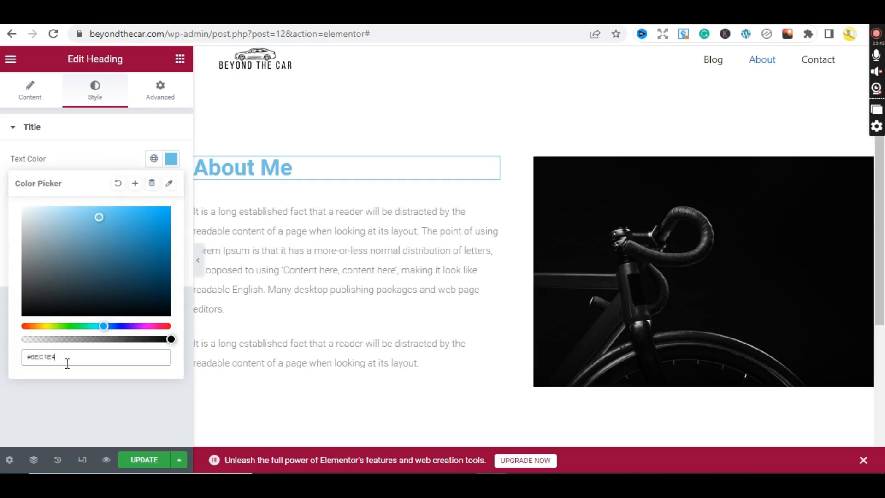
drag(67, 364, 33, 362)
text(000)
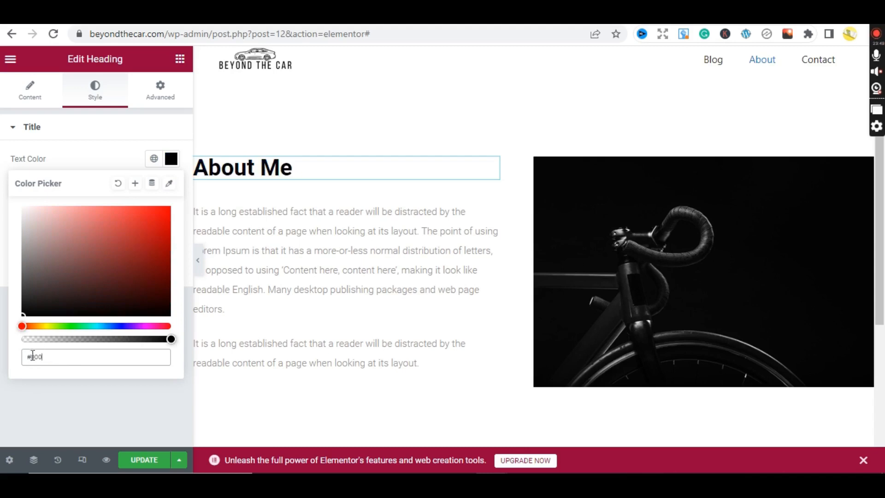
click(93, 154)
Set the "About Me" heading's typography to the Poppins family with weight 700 (Bold).
click(171, 186)
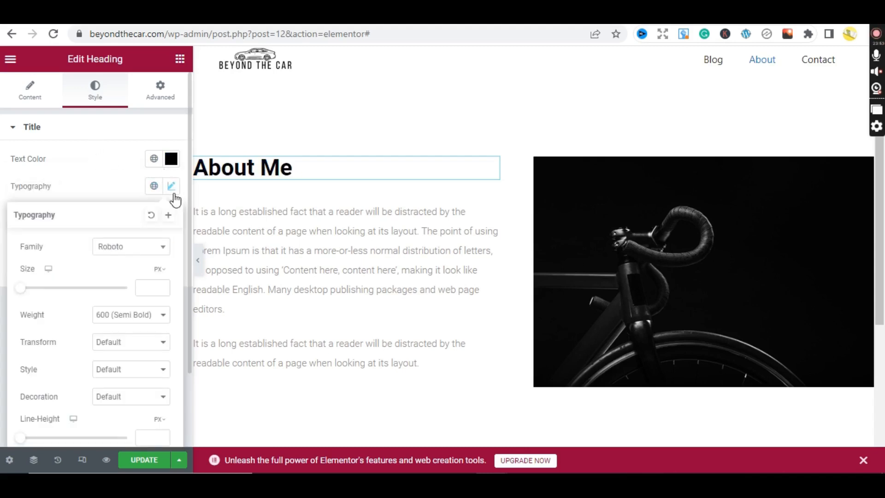
click(153, 251)
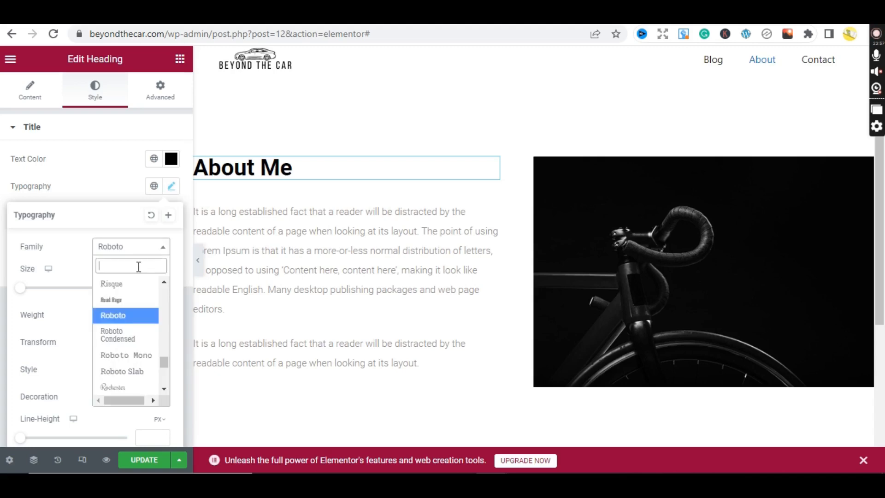
text(o)
key(BackSpace)
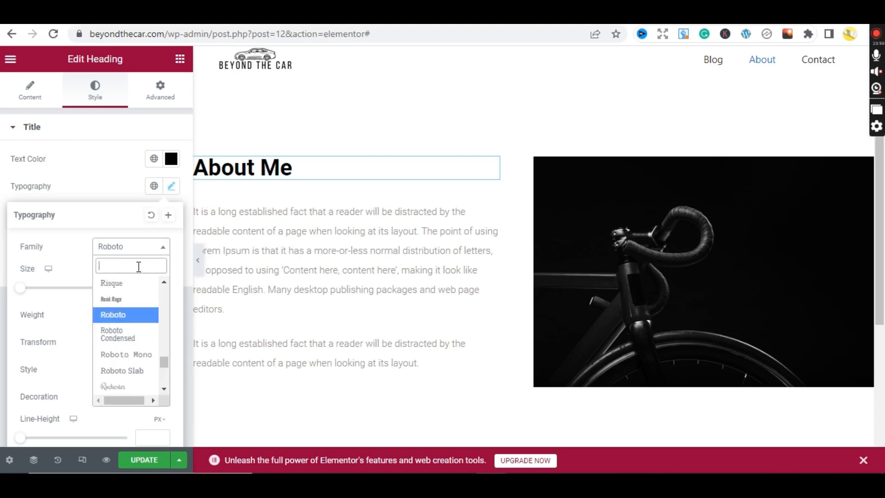
text(popp)
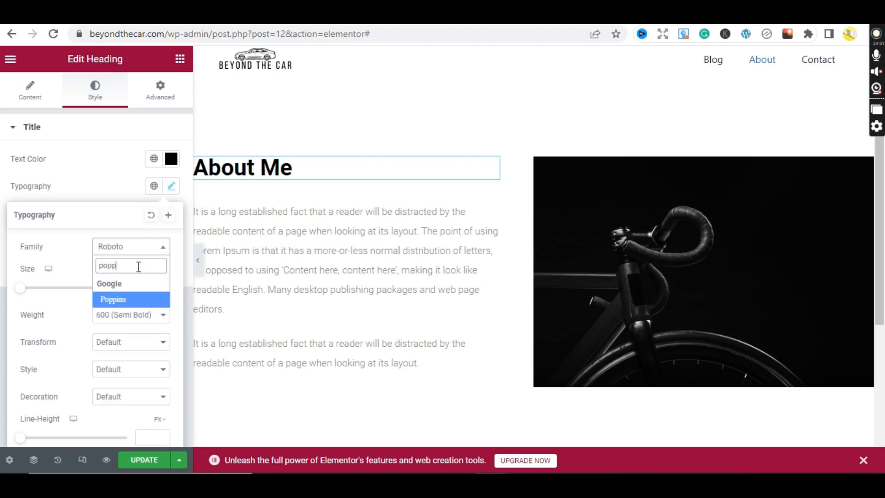
click(124, 300)
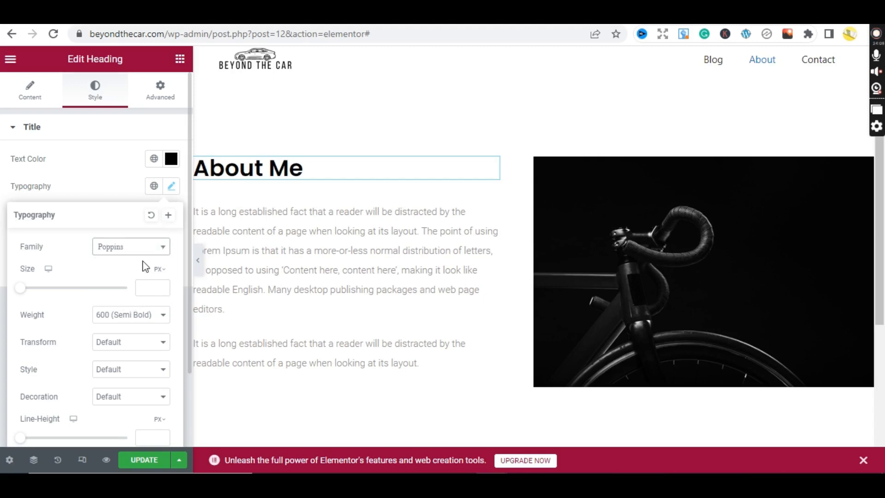
click(124, 315)
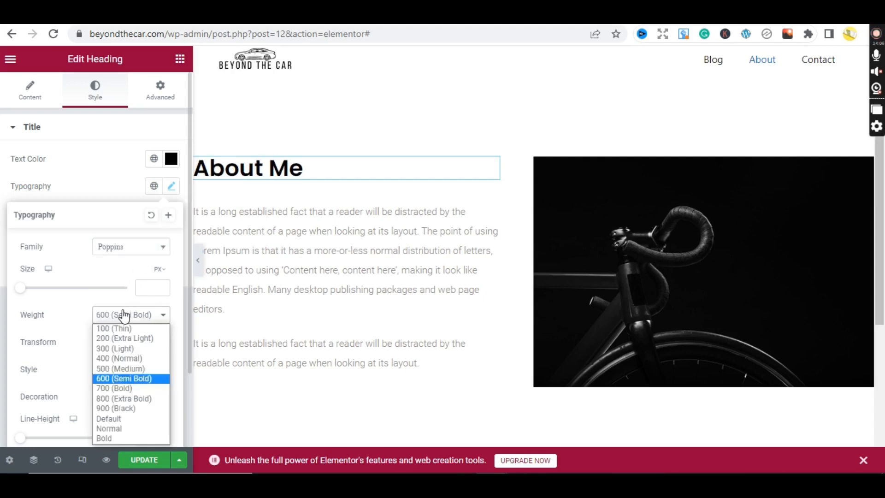
click(119, 390)
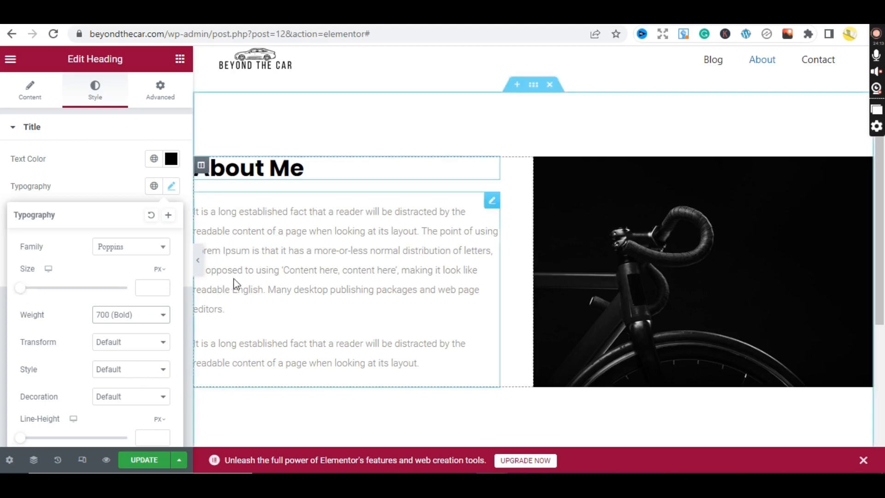
Change the font family of the paragraphs below the heading to Montserrat.
click(491, 201)
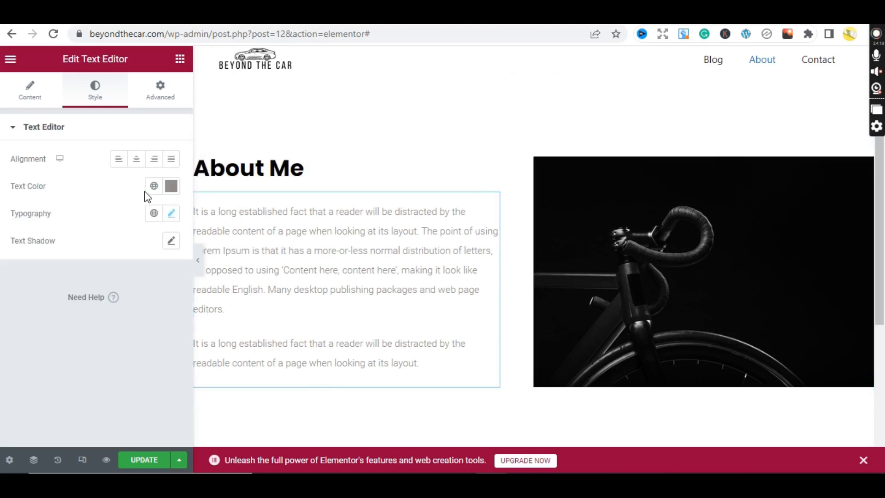
click(171, 214)
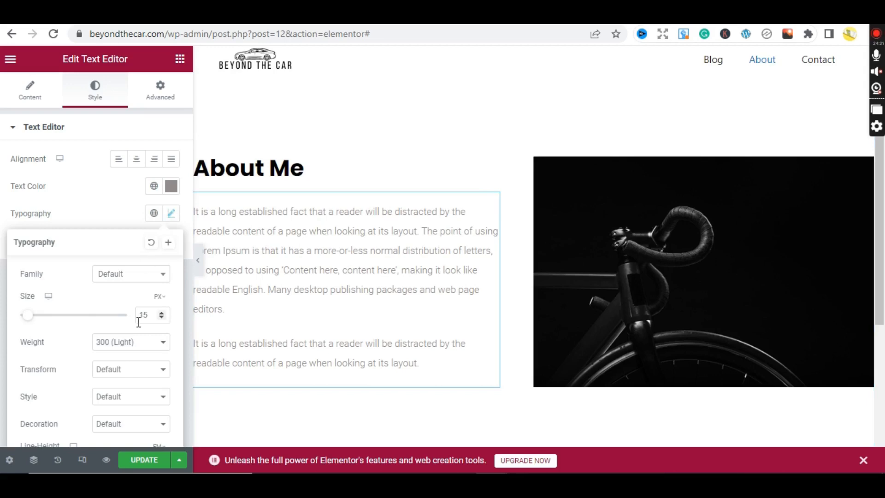
click(136, 279)
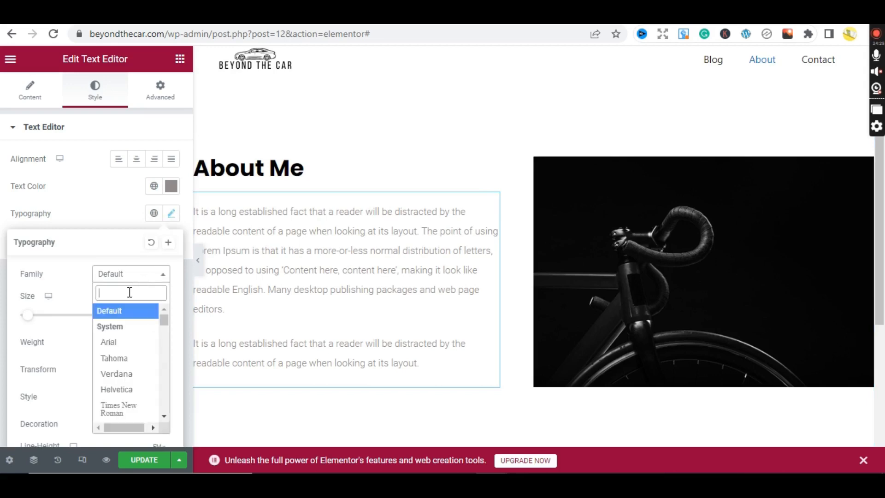
text(mont)
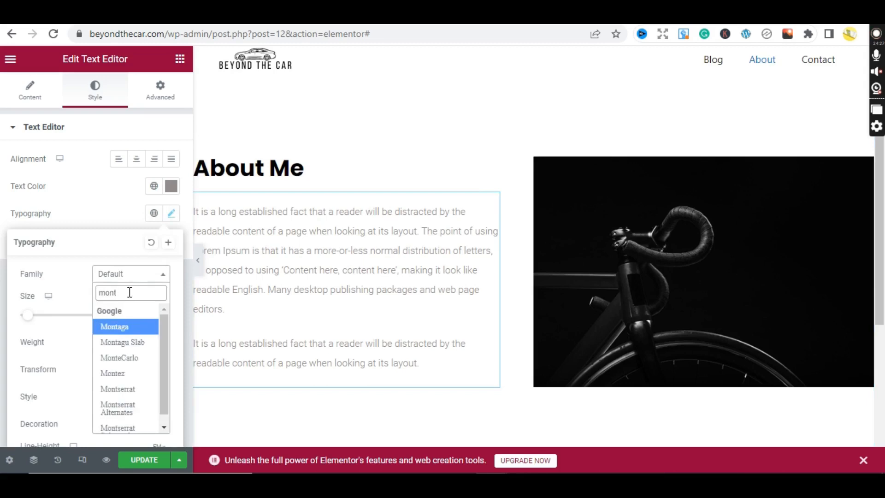
text(s)
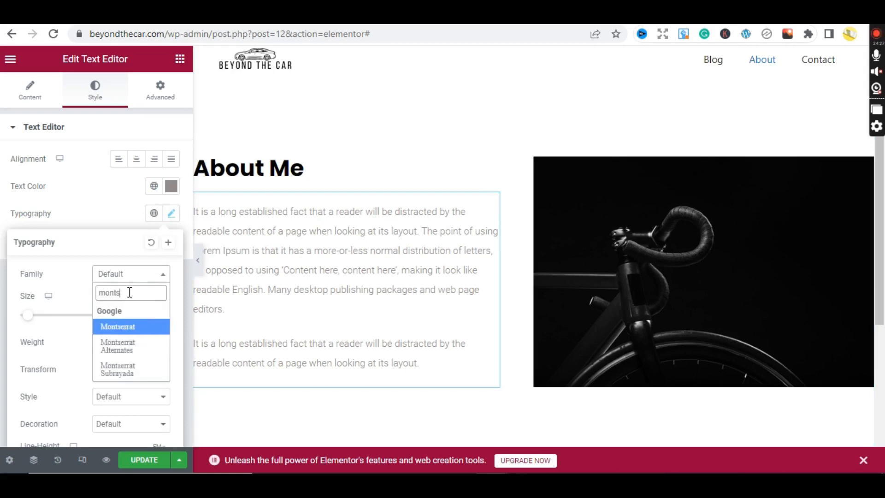
click(128, 327)
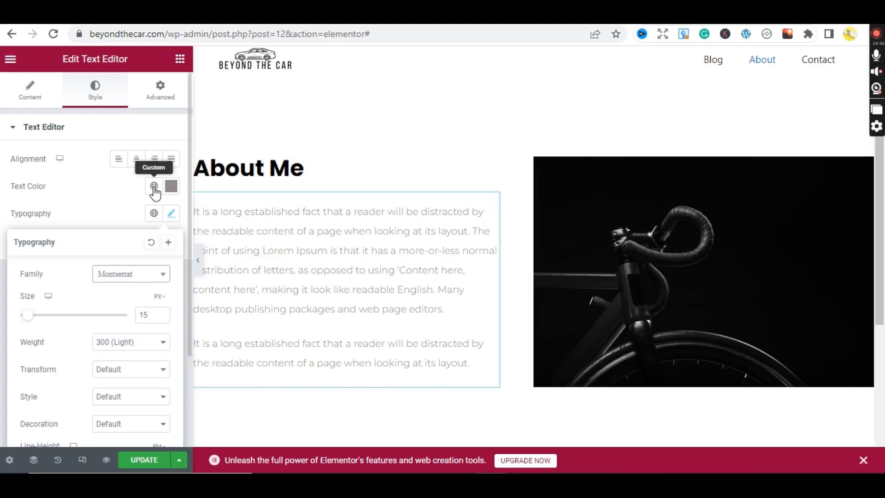
Darken the text color of the paragraphs below the heading to near-black #101010.
click(169, 187)
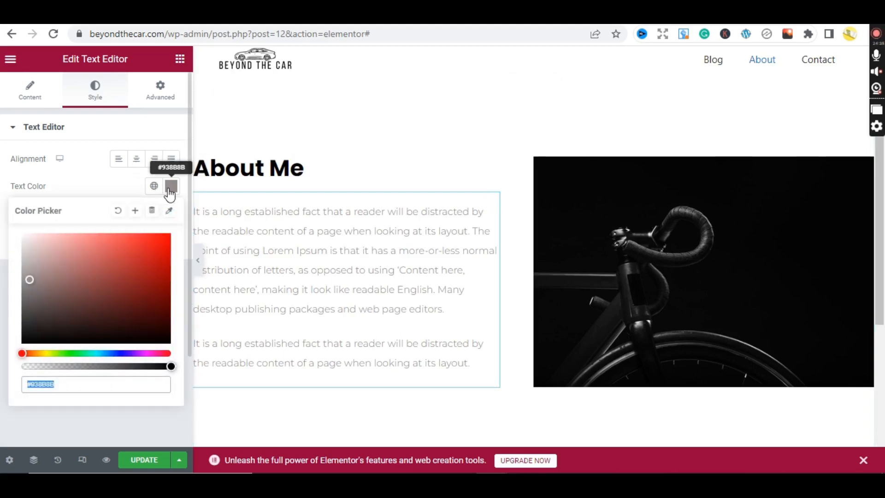
click(30, 284)
drag(29, 283, 17, 337)
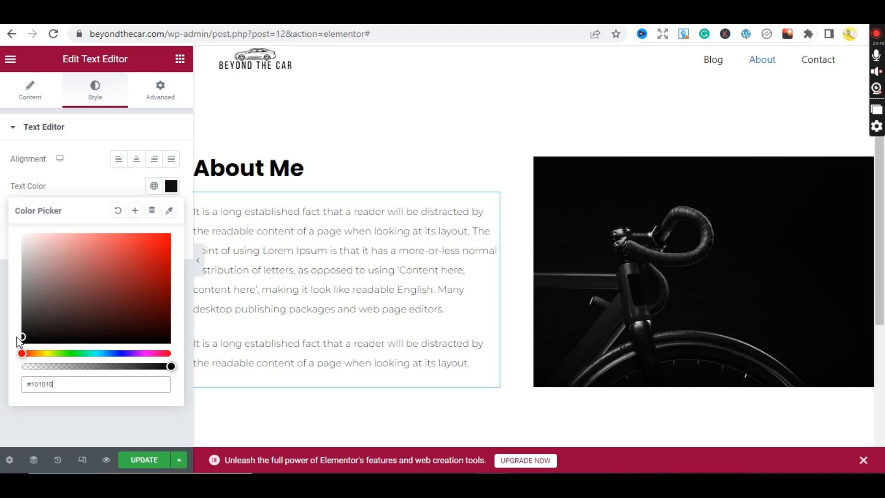
click(60, 193)
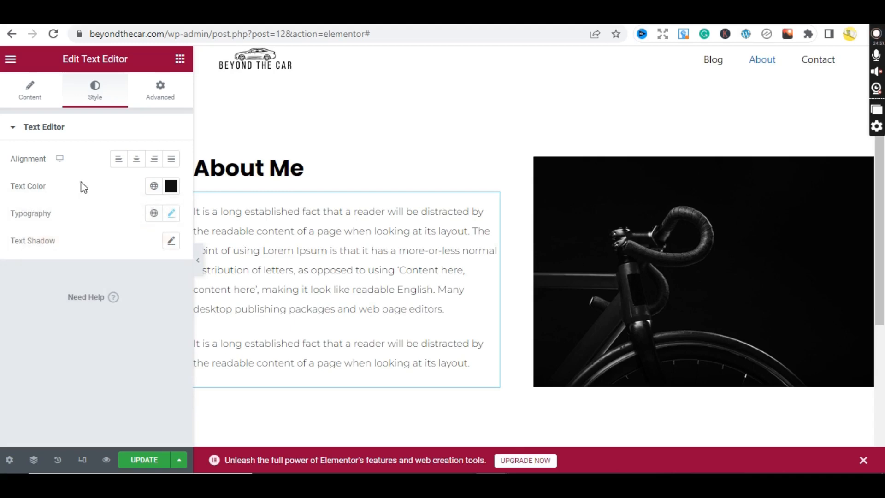
Set the font weight of the paragraphs below the heading to 400 (Normal).
click(171, 216)
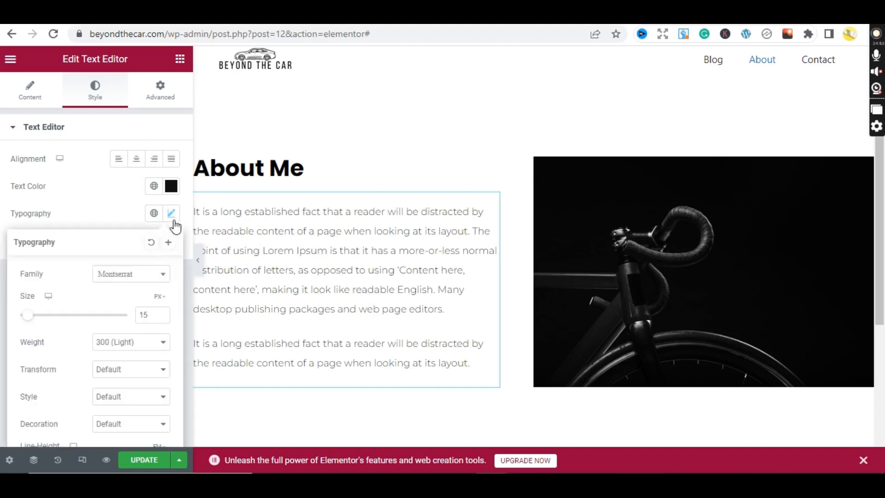
click(118, 346)
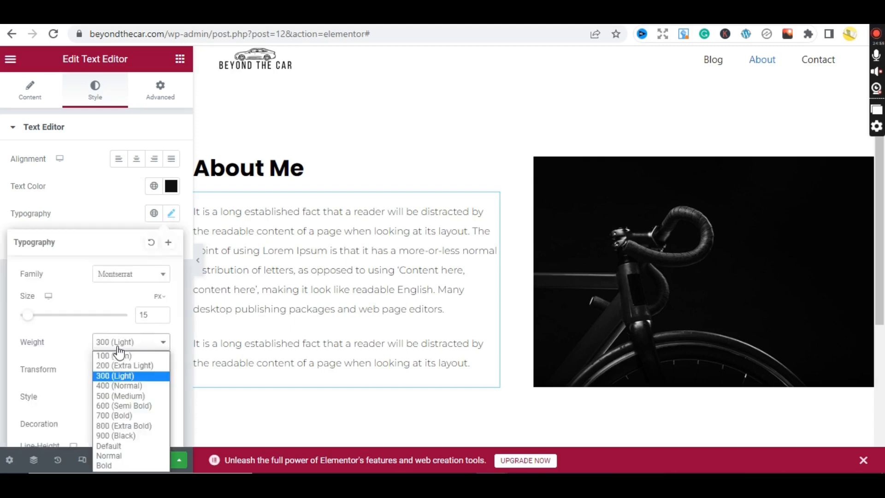
click(119, 385)
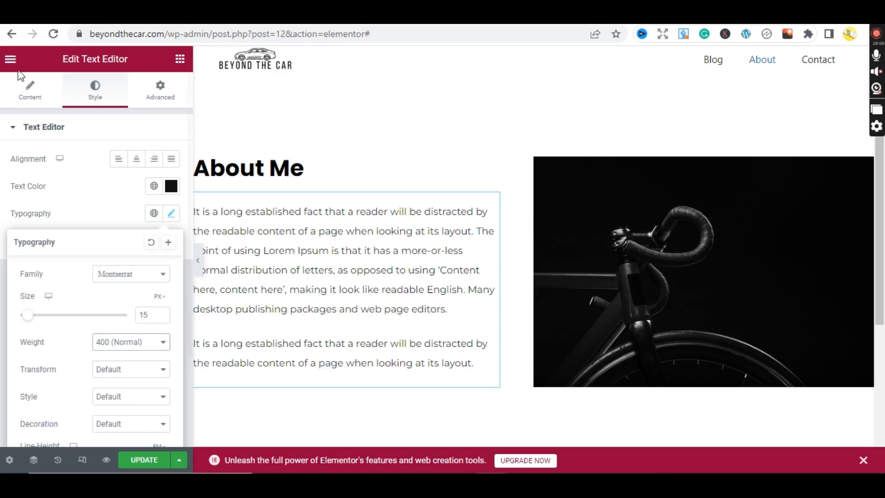
Show the paragraphs' content settings, then save the About page changes and dismiss the upgrade banner.
click(58, 99)
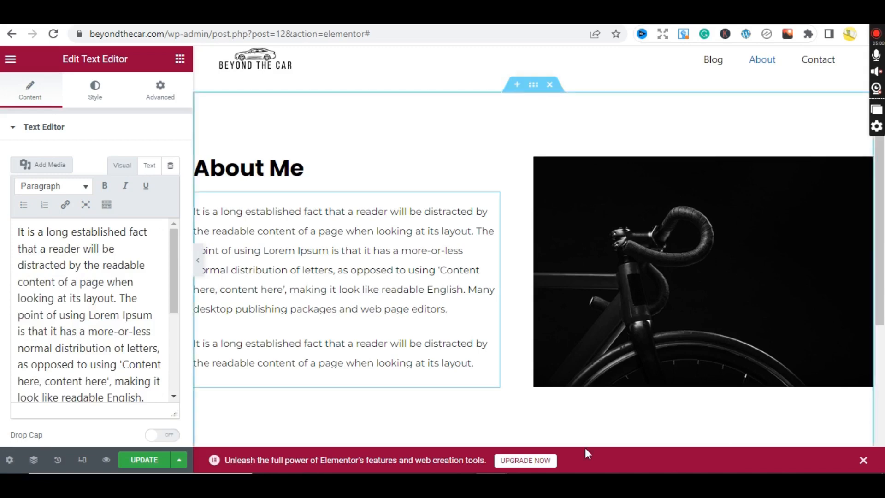
click(142, 460)
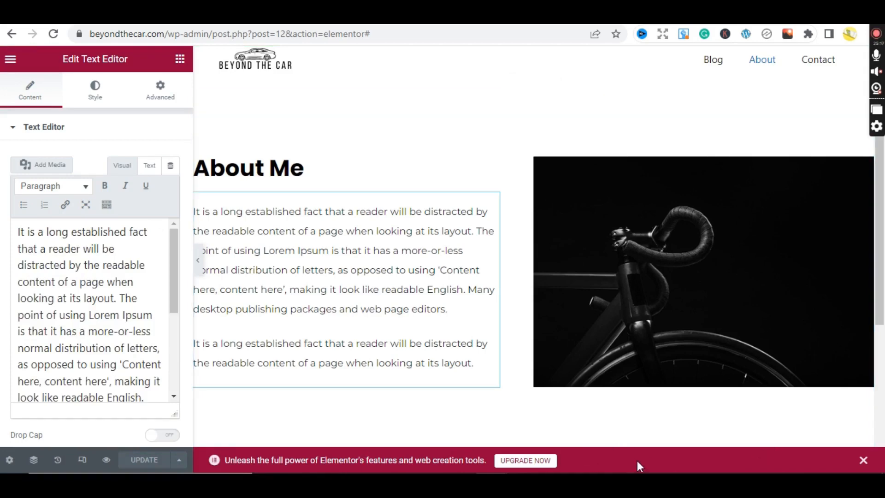
click(864, 461)
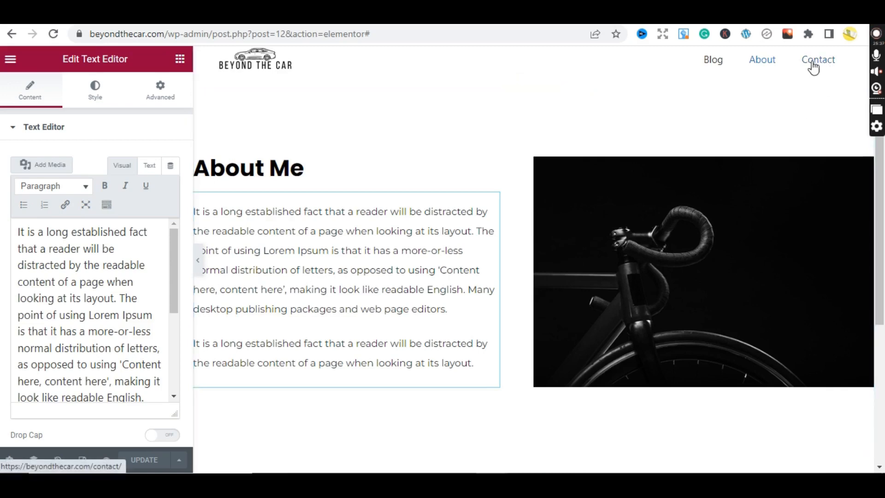
Exit Elementor for the About page and return to the list of all pages.
click(10, 59)
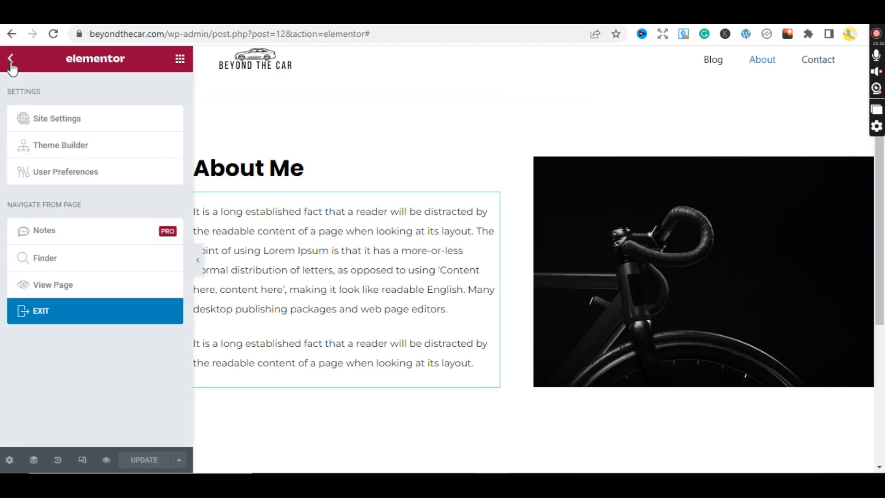
click(49, 311)
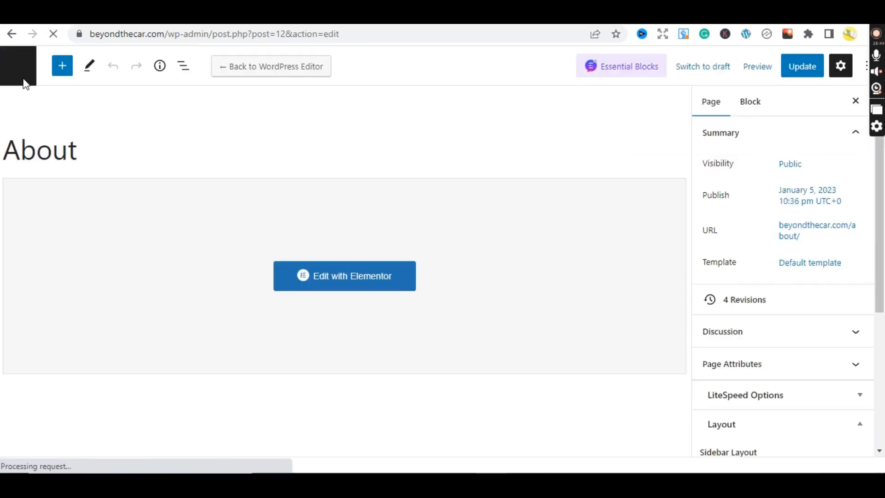
click(17, 68)
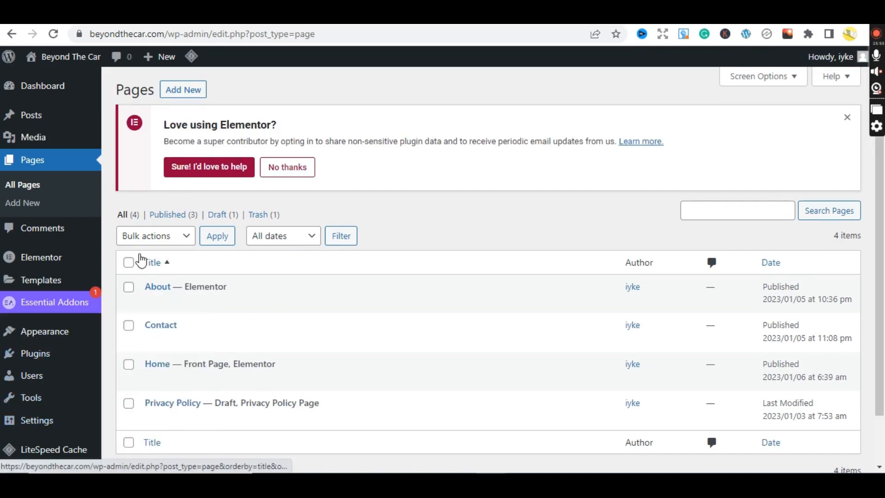
scroll(879, 193, down, 2)
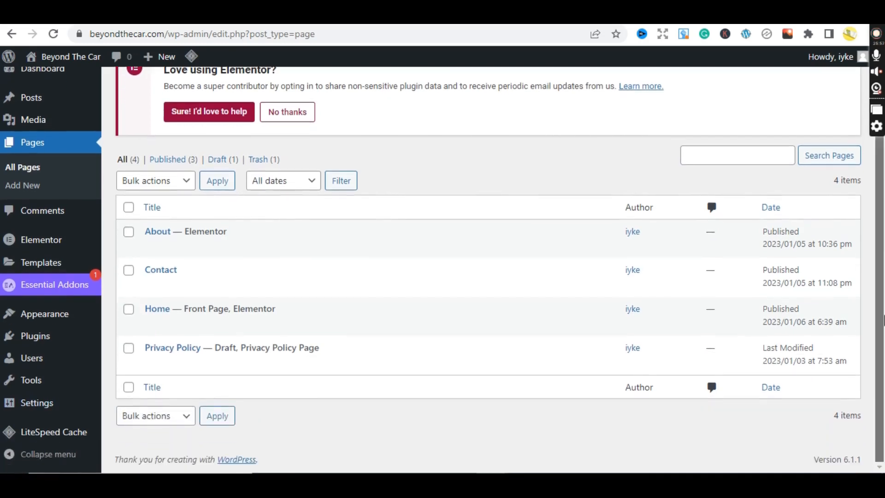
mouse_move(74, 410)
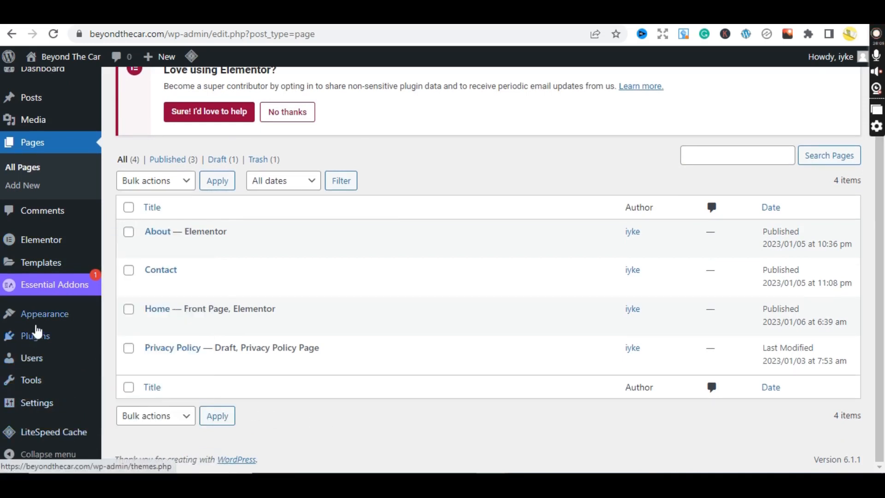
mouse_move(50, 321)
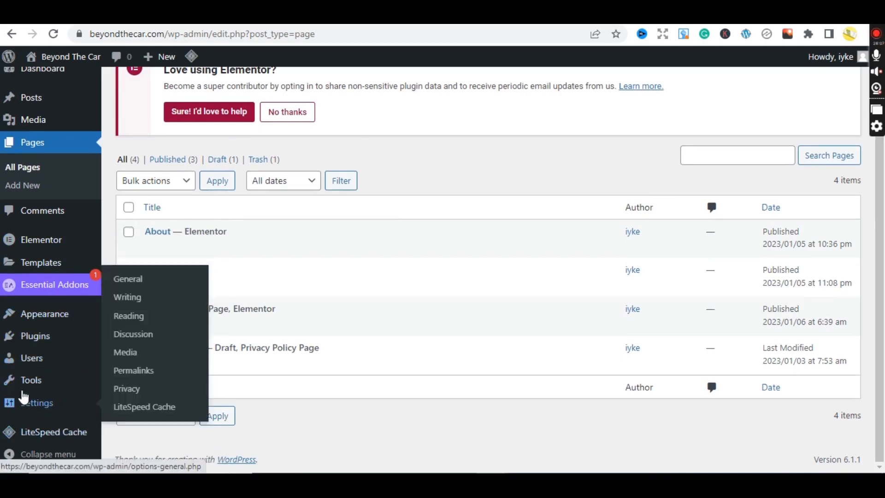
mouse_move(39, 346)
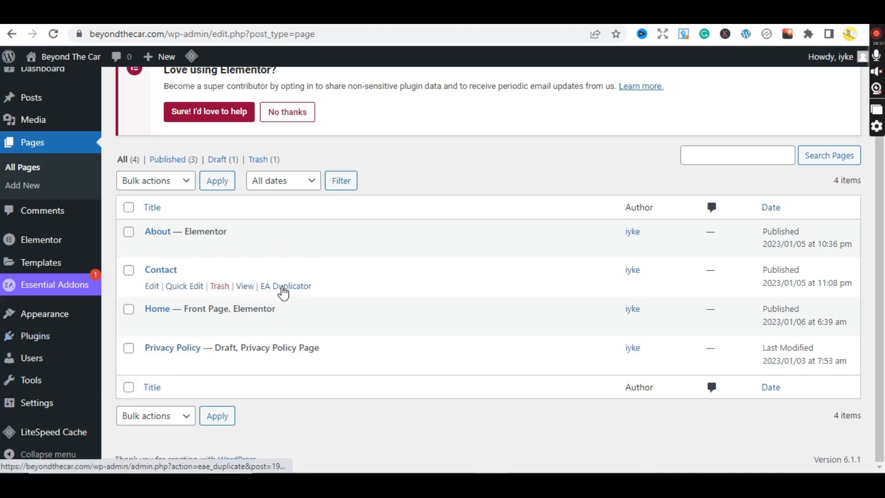
click(150, 289)
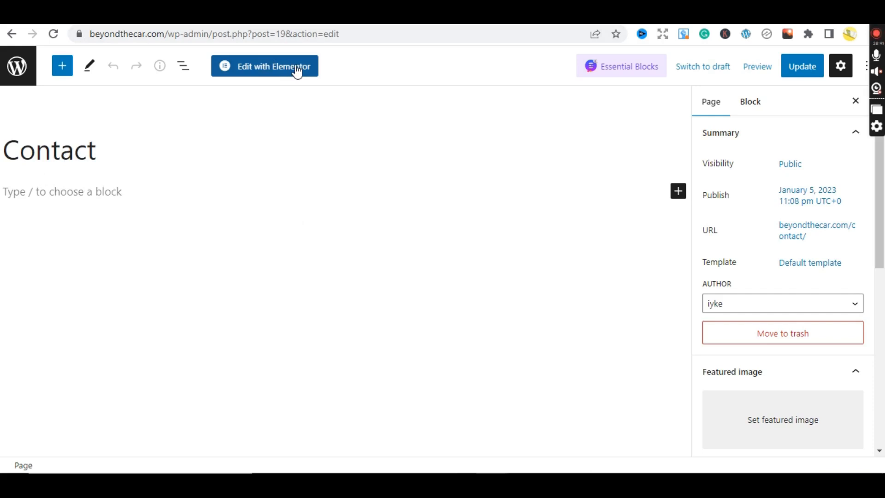
click(11, 38)
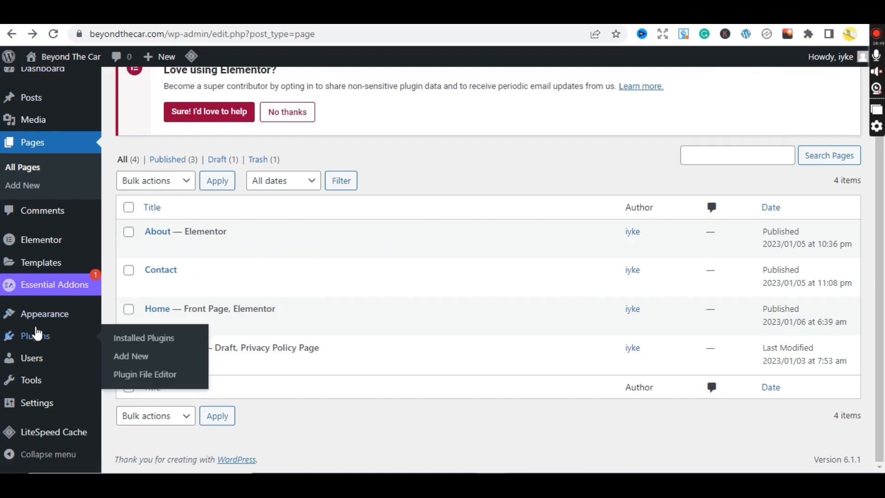
Search for new plugins with the keyword "contact", and install and activate Contact Form 7.
click(135, 358)
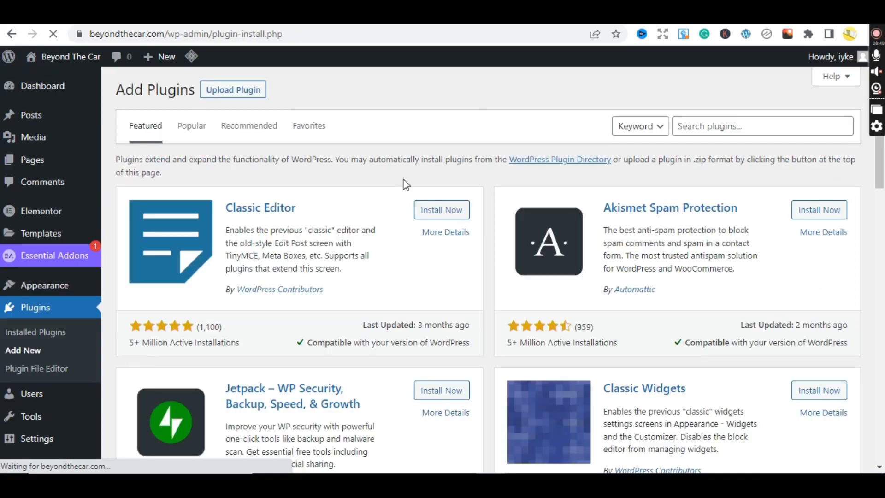
click(777, 127)
text(con)
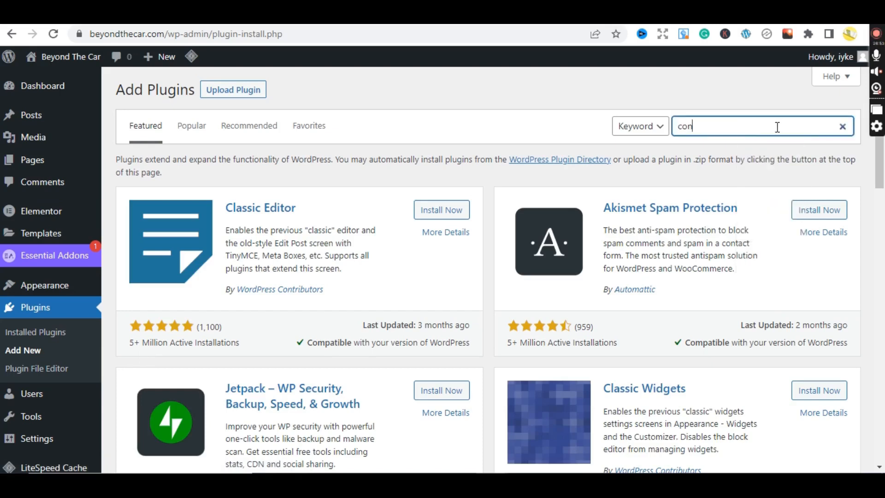
text(tact)
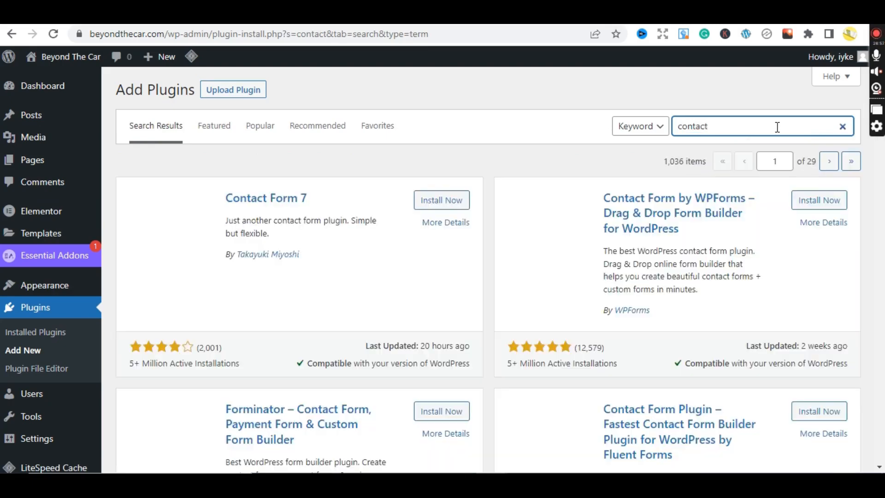
click(445, 200)
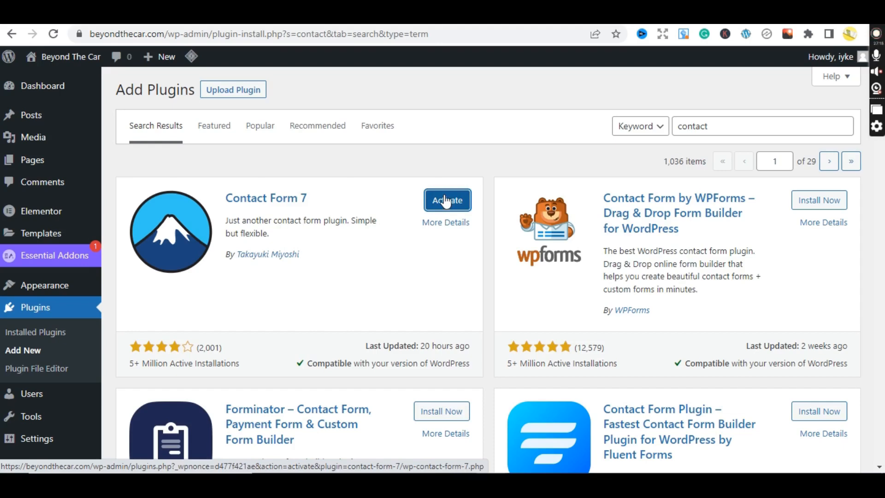
click(445, 201)
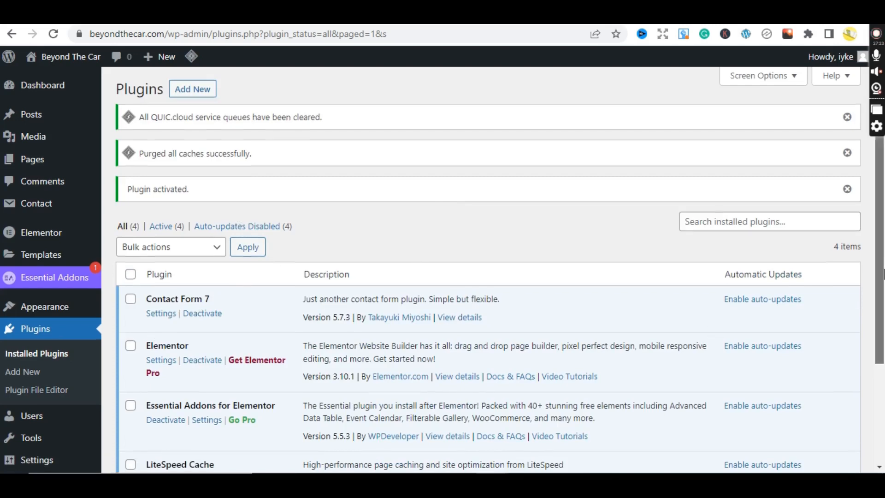
Go to Contact Form 7's settings from the installed plugins and open Contact form 1 for editing.
scroll(883, 270, down, 3)
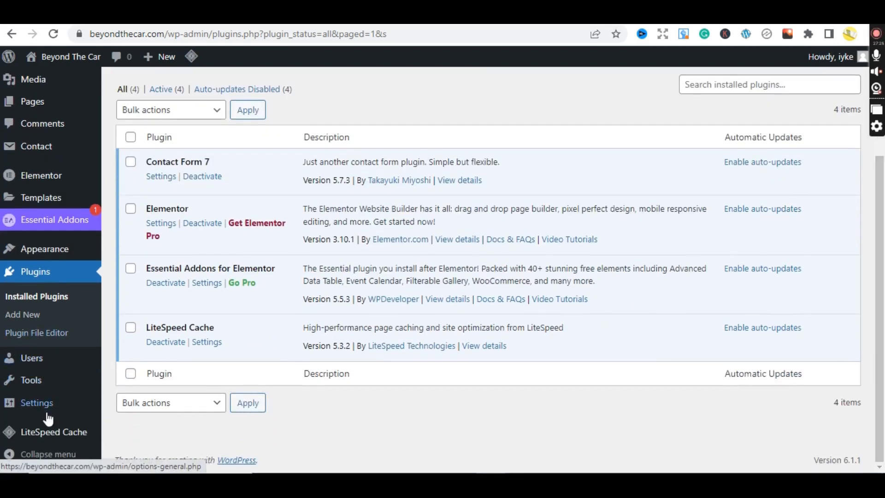
mouse_move(47, 406)
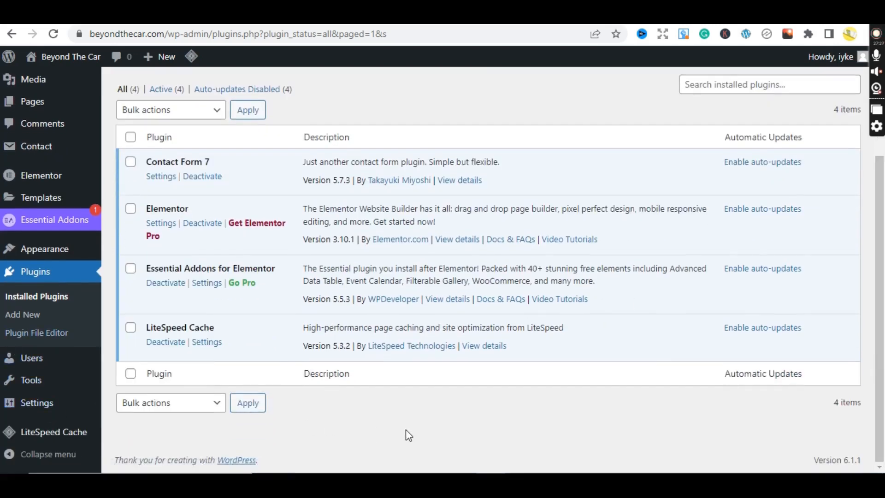
scroll(883, 375, up, 2)
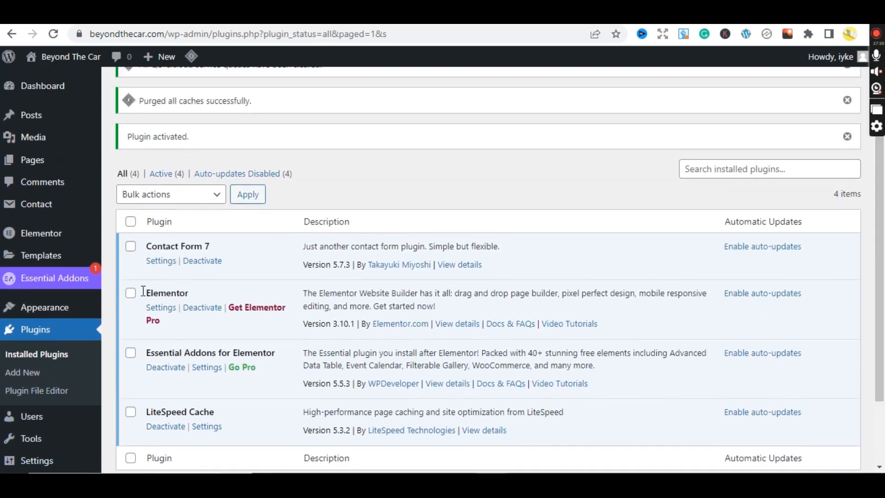
click(160, 263)
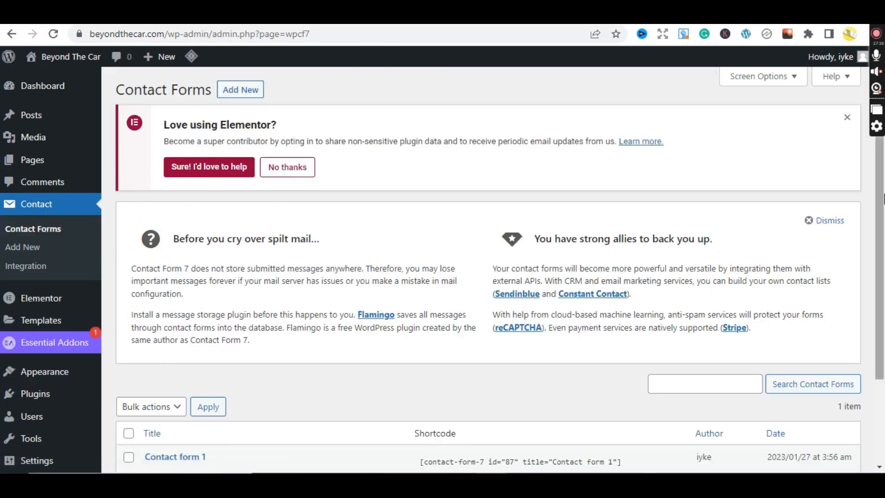
scroll(884, 293, down, 3)
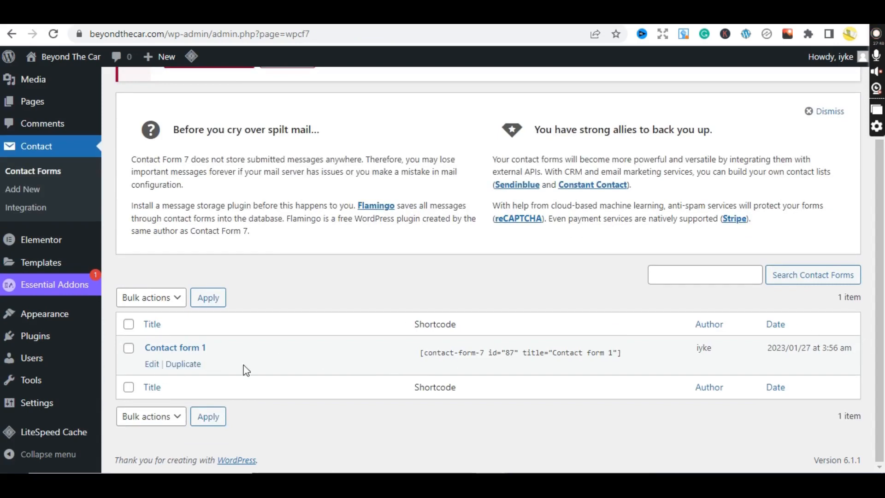
click(153, 367)
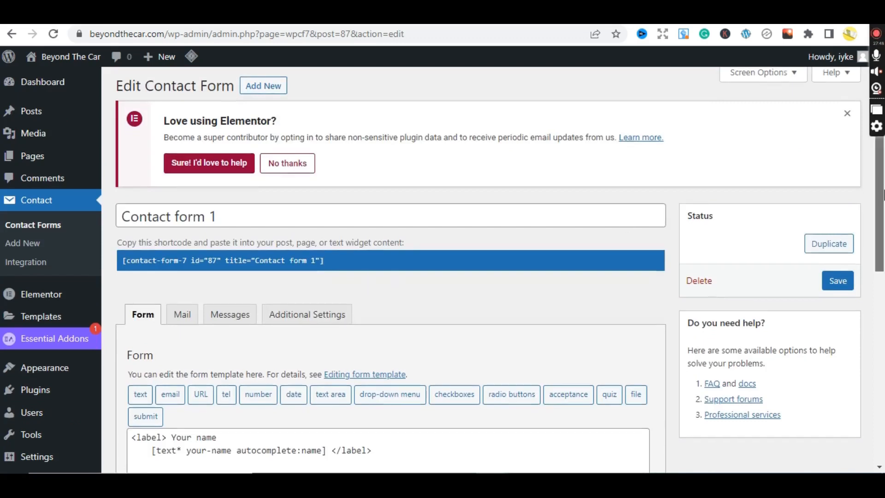
Copy the shortcode of Contact form 1 and save the form.
scroll(881, 221, down, 2)
drag(884, 225, 884, 286)
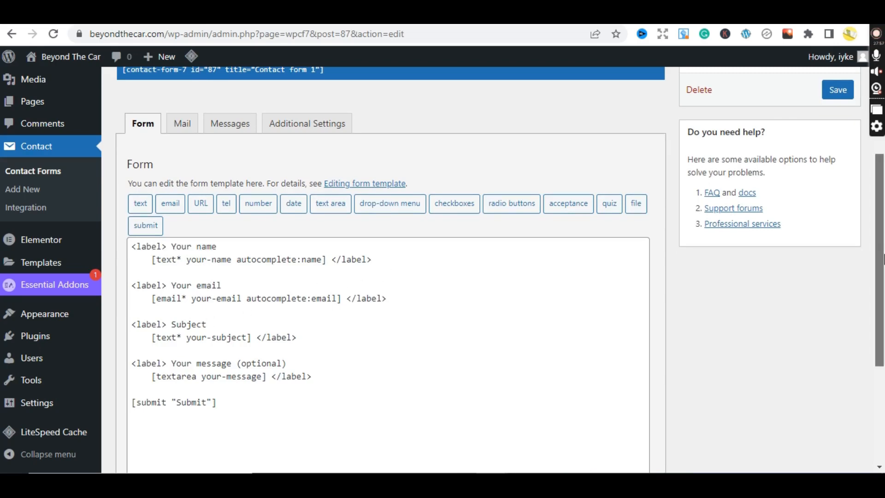
drag(883, 261, 883, 226)
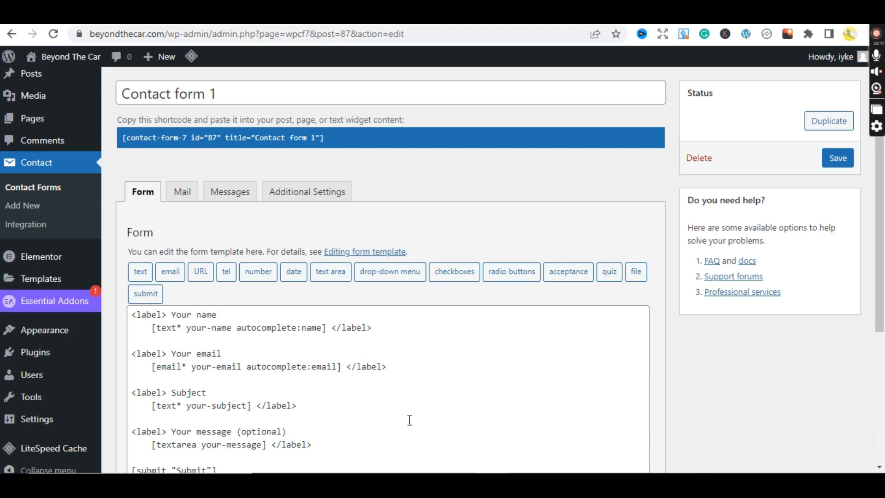
click(327, 139)
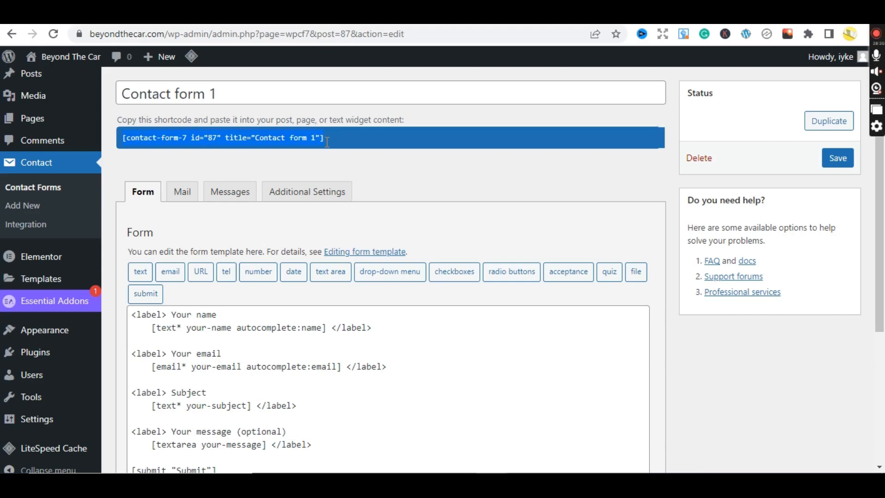
right_click(295, 141)
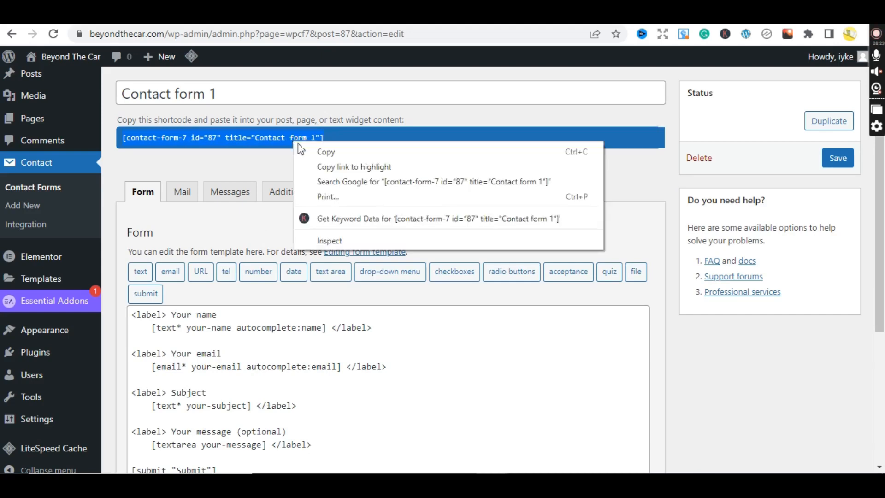
click(320, 151)
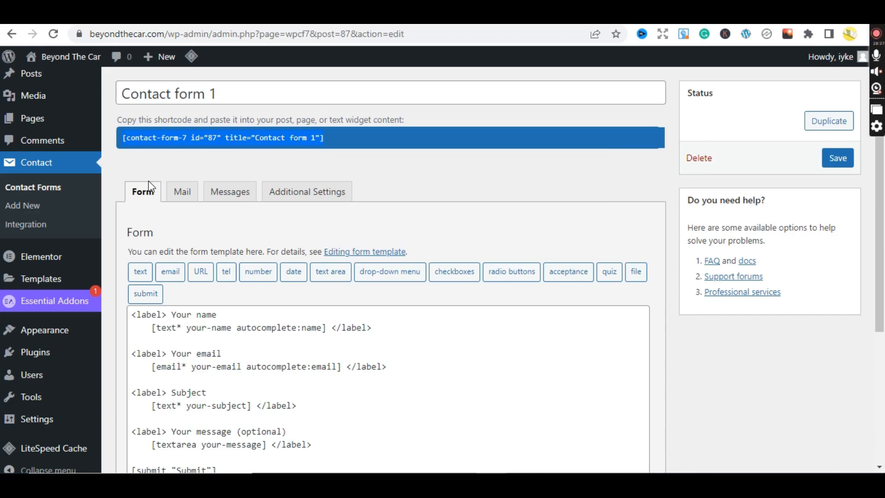
drag(884, 220, 884, 146)
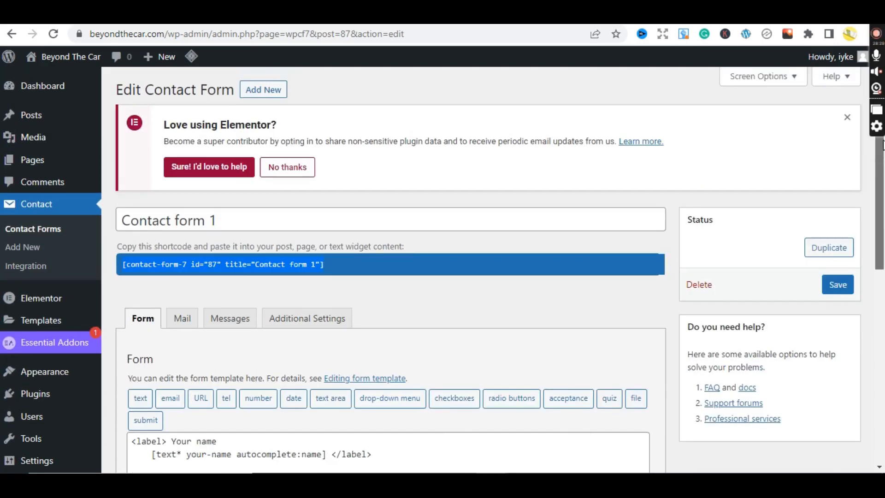
click(840, 286)
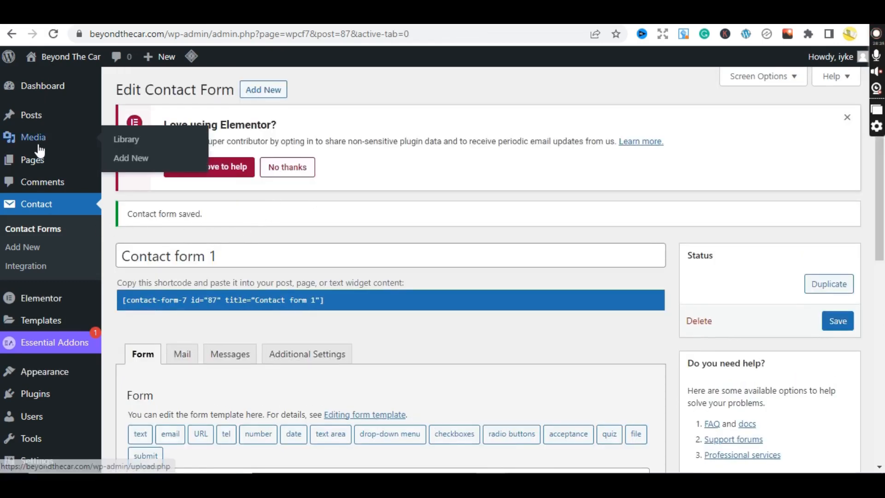
Open the Contact page from the list of all pages in the WordPress block editor.
mouse_move(39, 167)
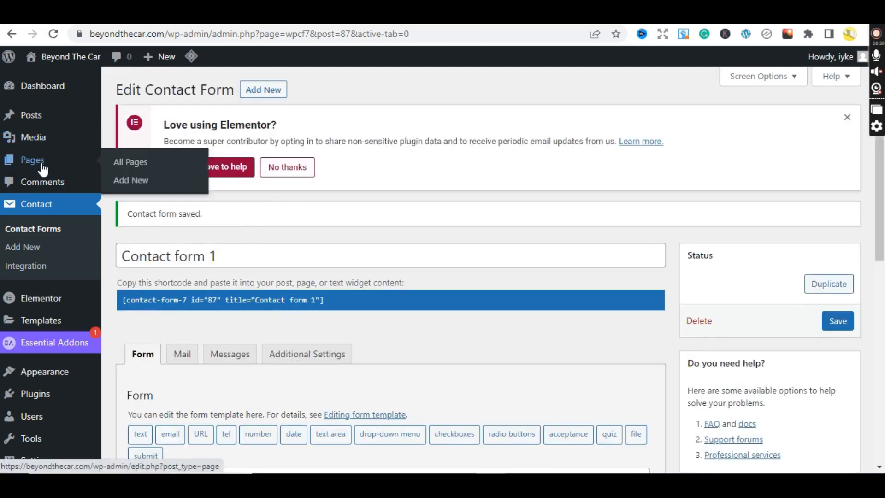
click(137, 171)
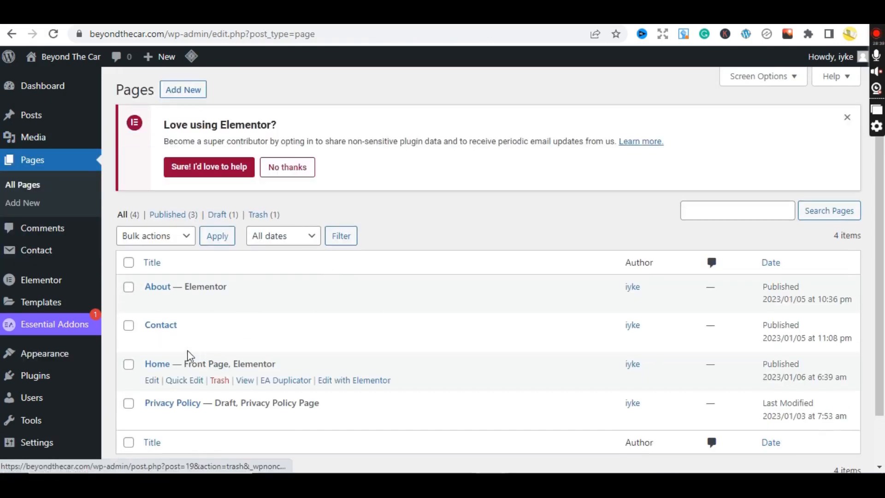
mouse_move(167, 327)
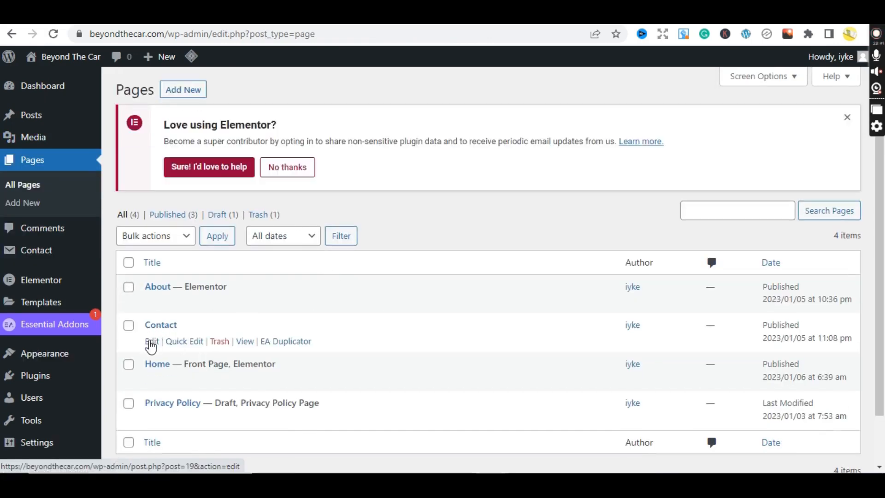
click(152, 342)
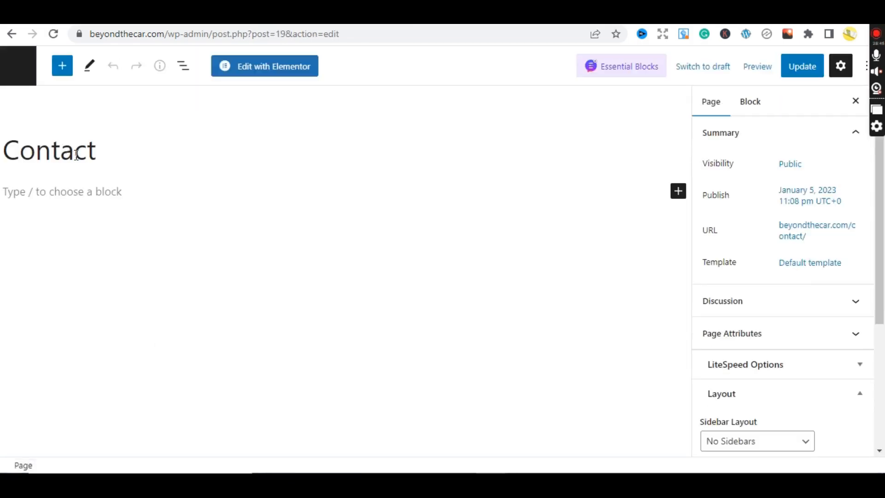
click(103, 154)
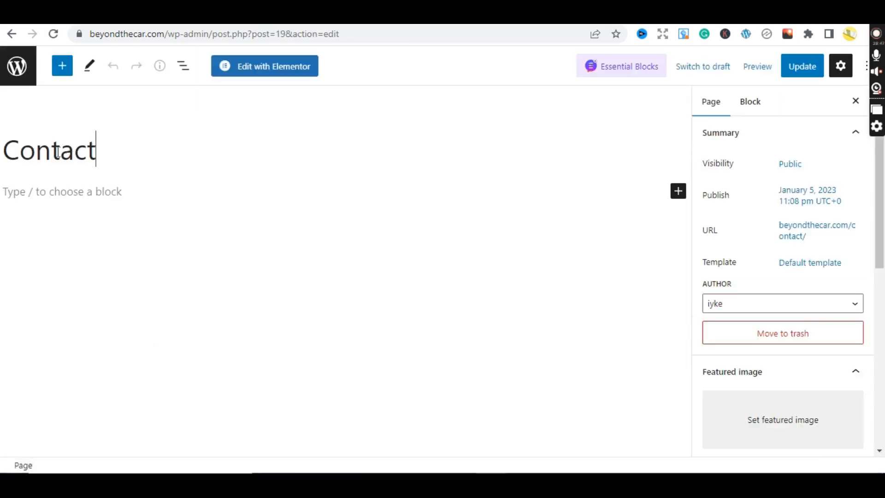
Paste the copied shortcode into the Contact page's body and select Contact form 1 as the block's form.
click(70, 193)
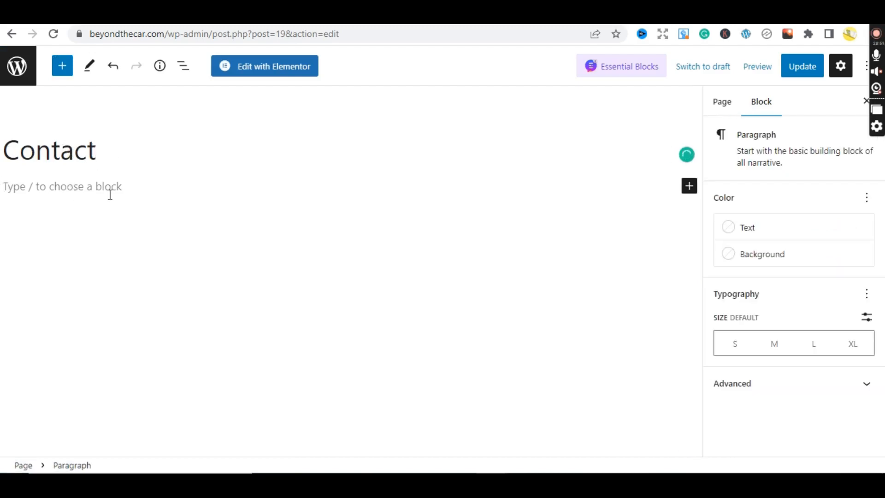
key(ctrl+v)
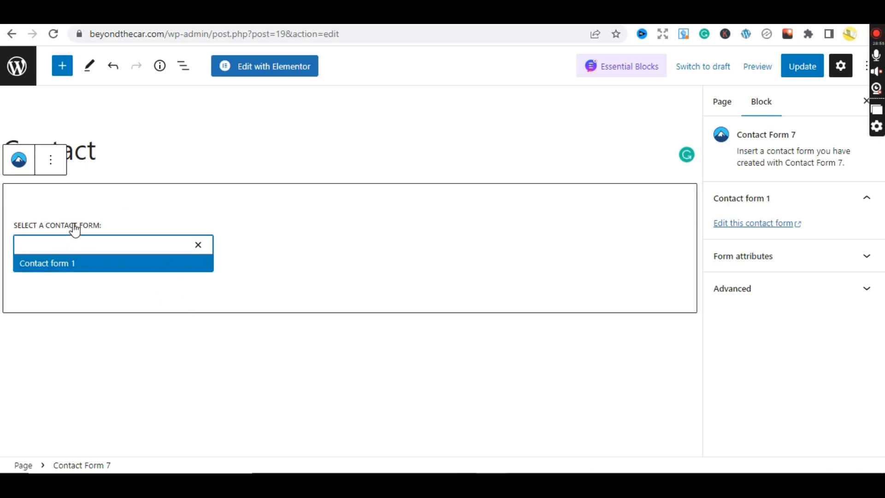
click(79, 270)
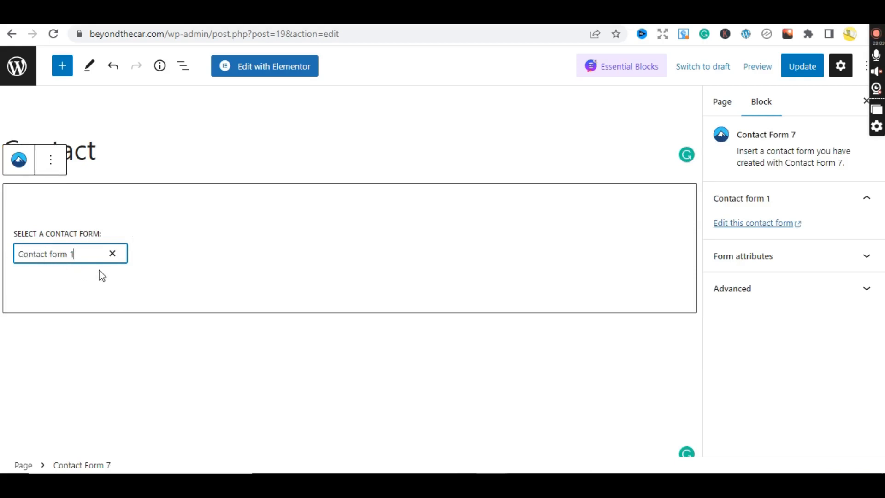
Clear the form selection in the Contact Form 7 block, select Contact form 1 again and update the Contact page.
click(220, 368)
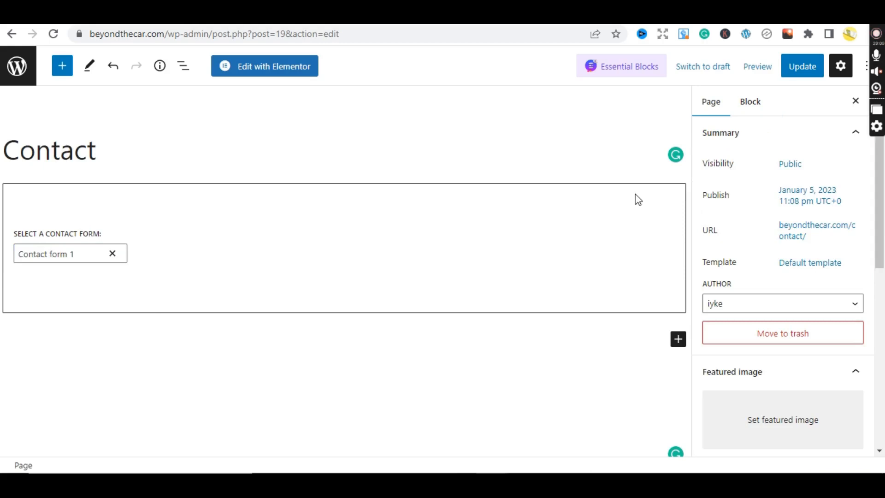
click(112, 255)
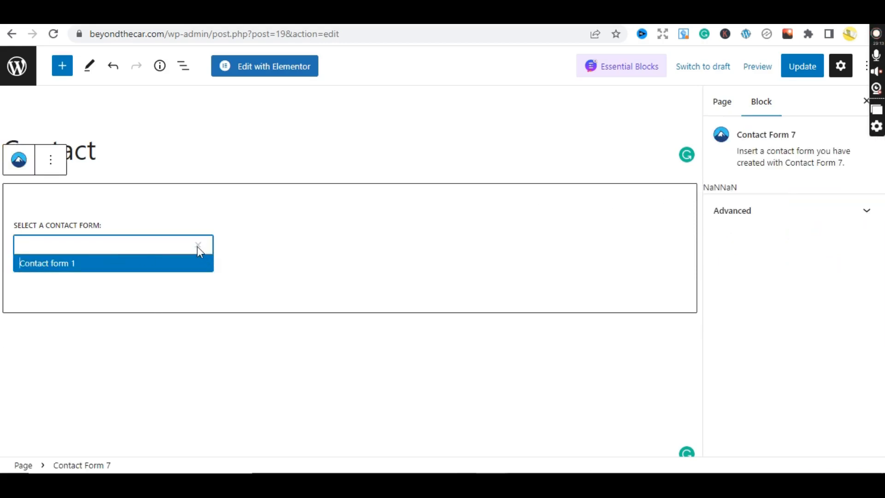
click(66, 272)
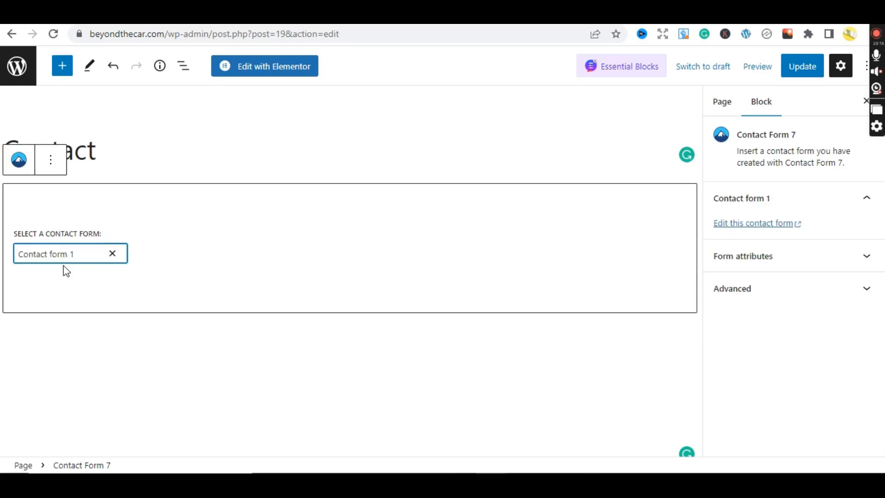
click(497, 356)
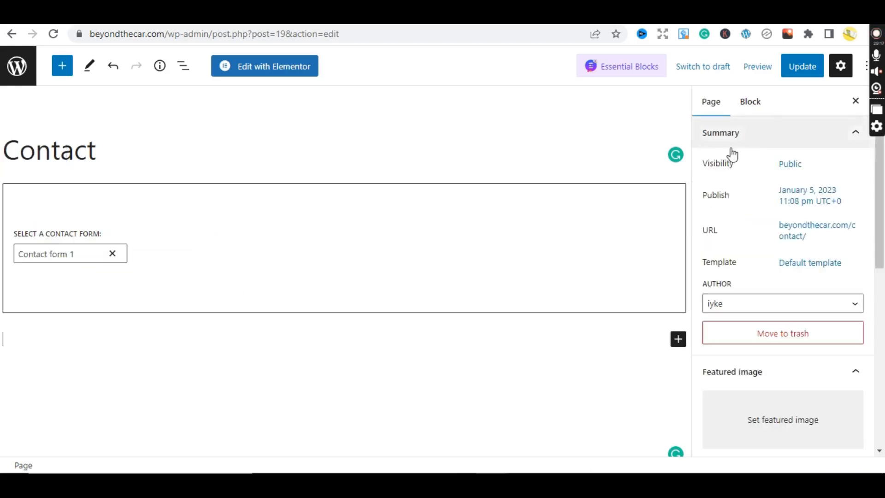
click(801, 74)
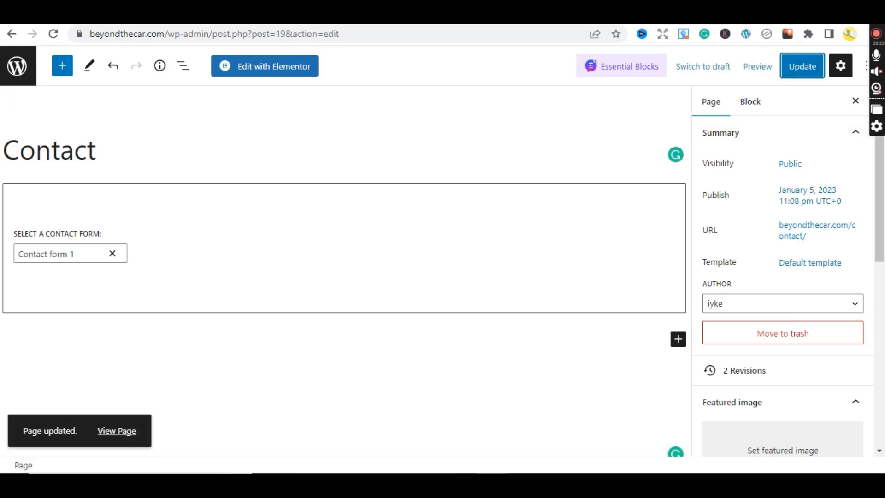
Review the live site's homepage, Blog, About and Contact pages, checking the contact form on the Contact page.
click(300, 14)
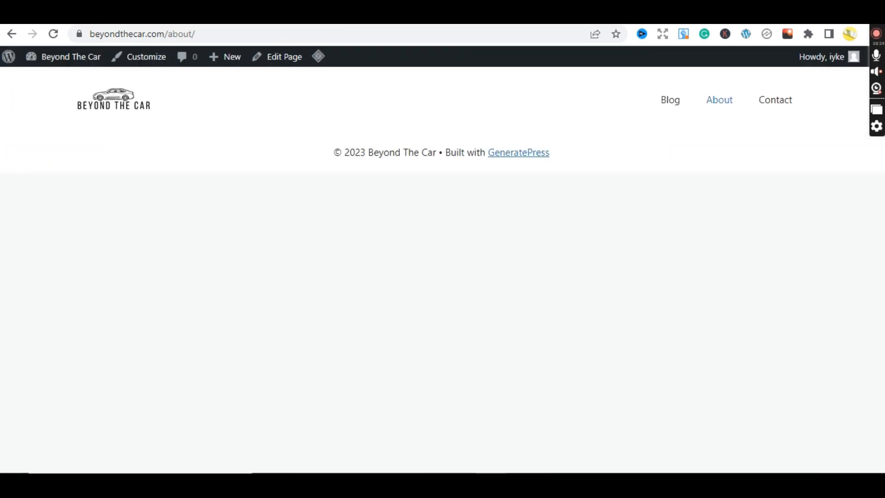
click(111, 98)
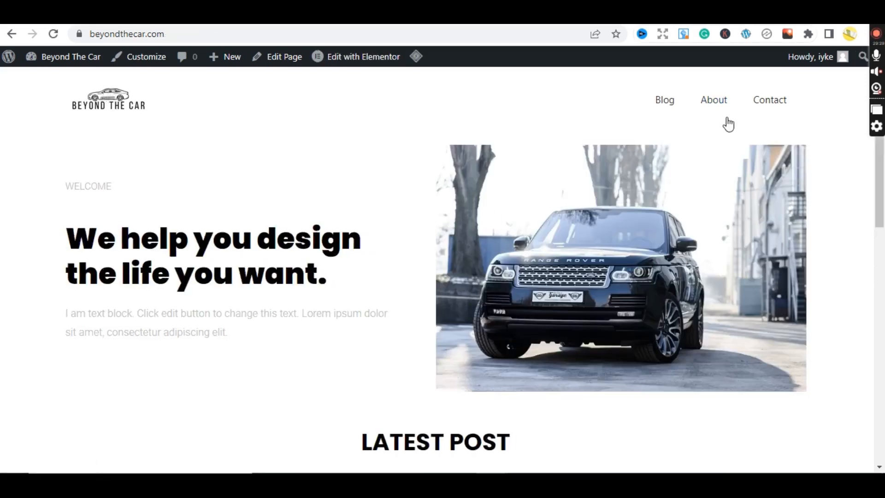
click(666, 100)
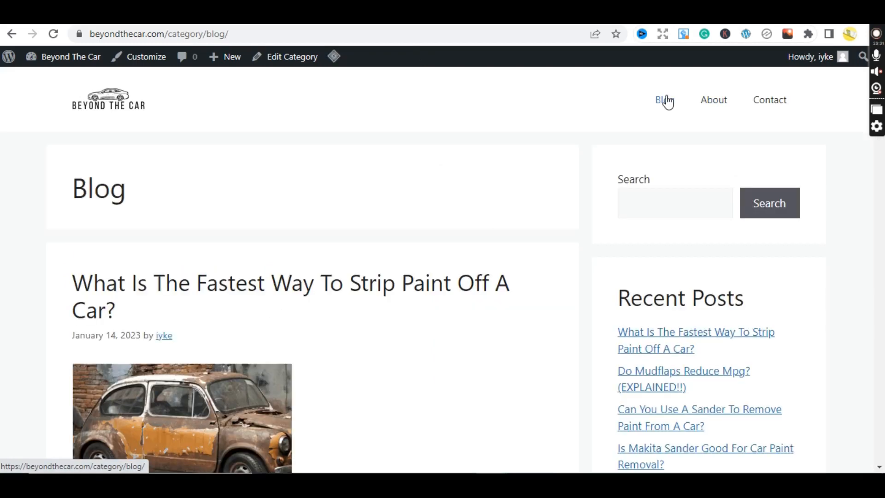
click(715, 100)
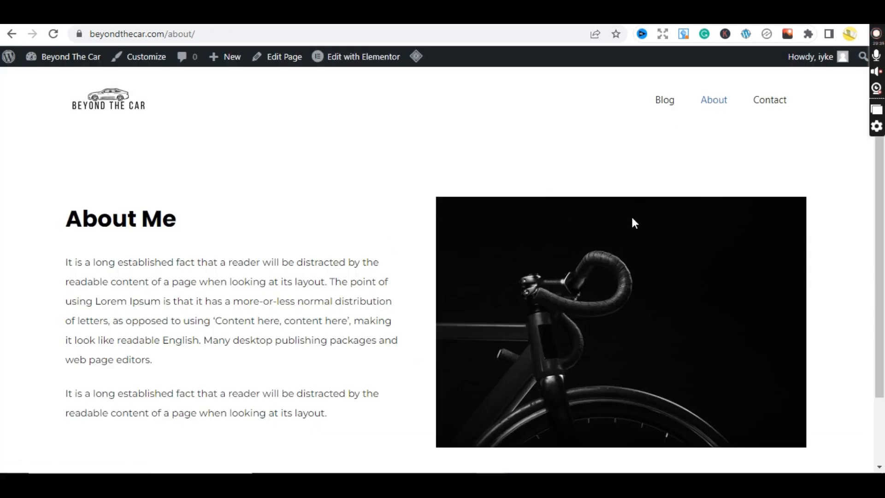
scroll(632, 215, down, 3)
scroll(632, 215, up, 3)
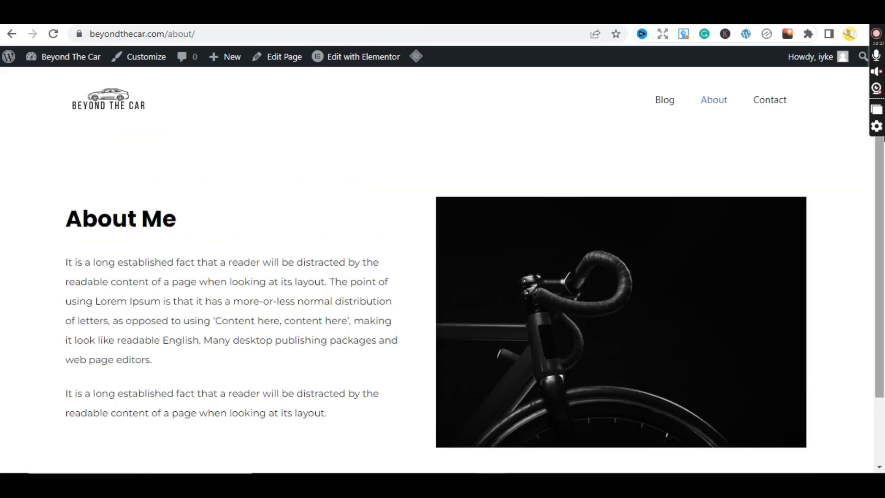
click(778, 102)
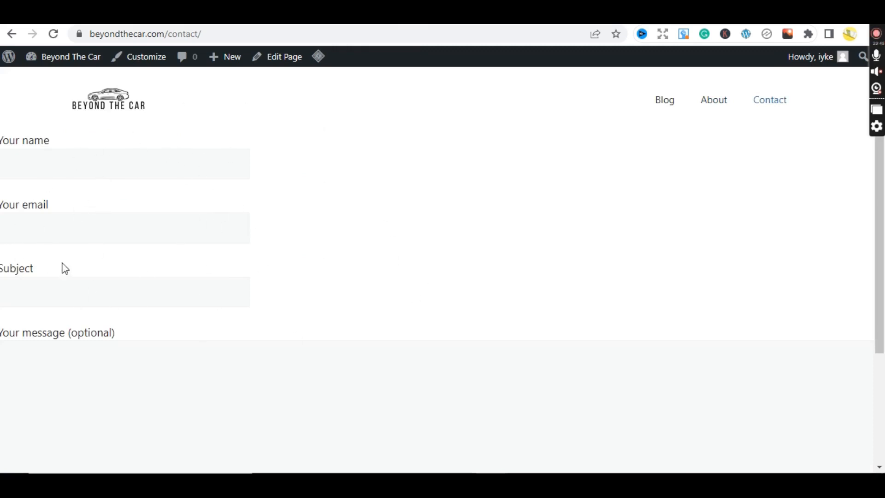
drag(883, 262, 875, 231)
Leave the Contact page's block editor for the list of all pages and open the theme Customizer.
key(ctrl+shift+Tab)
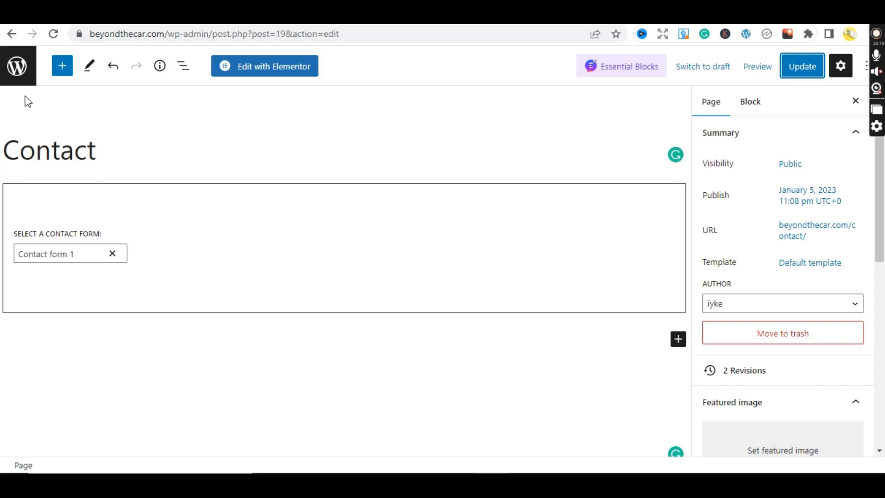
click(26, 65)
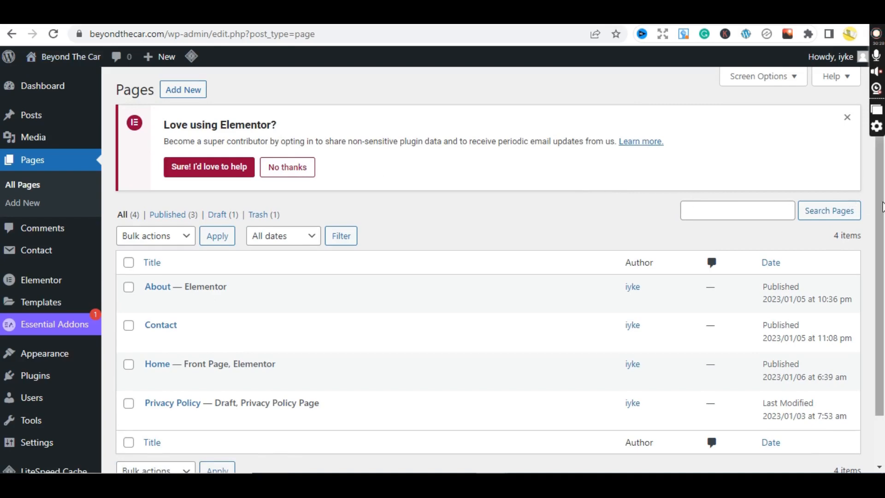
mouse_move(884, 206)
mouse_down()
mouse_move(884, 243)
mouse_move(884, 208)
mouse_up()
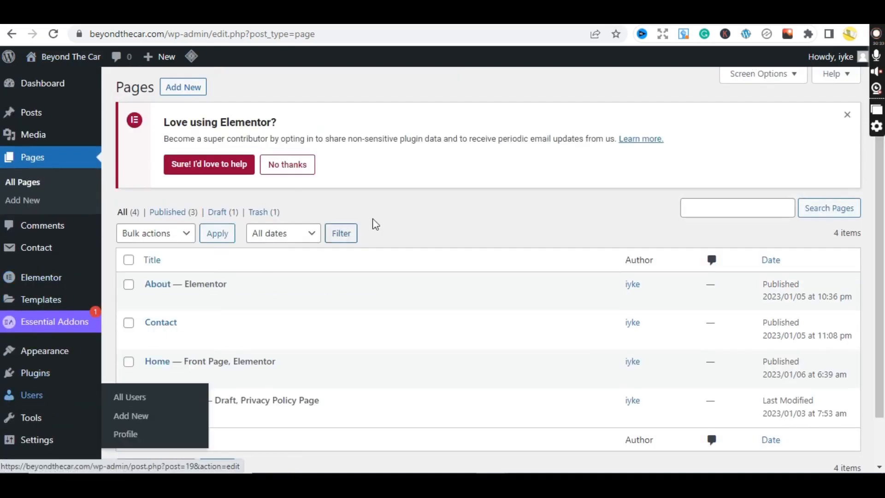
drag(884, 237, 884, 281)
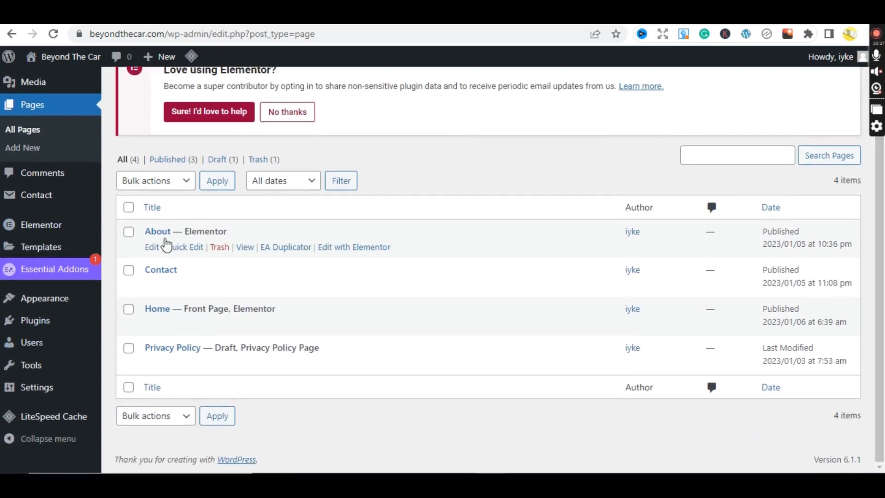
mouse_move(64, 298)
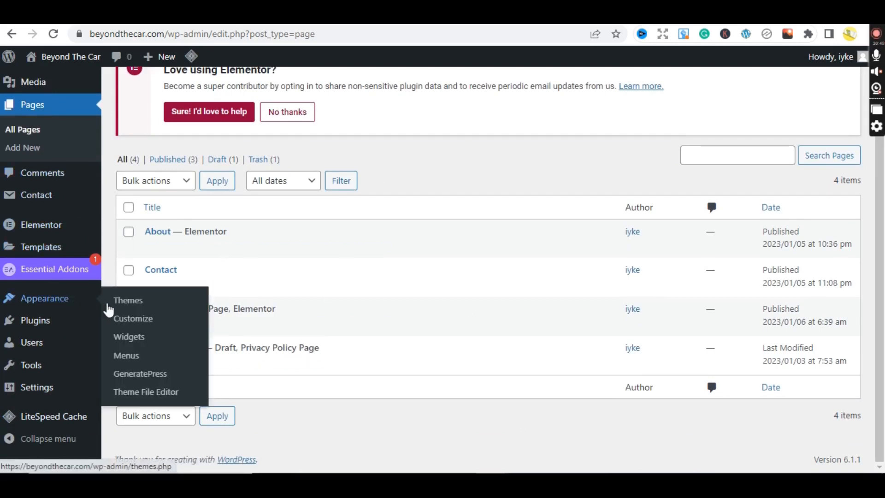
click(126, 325)
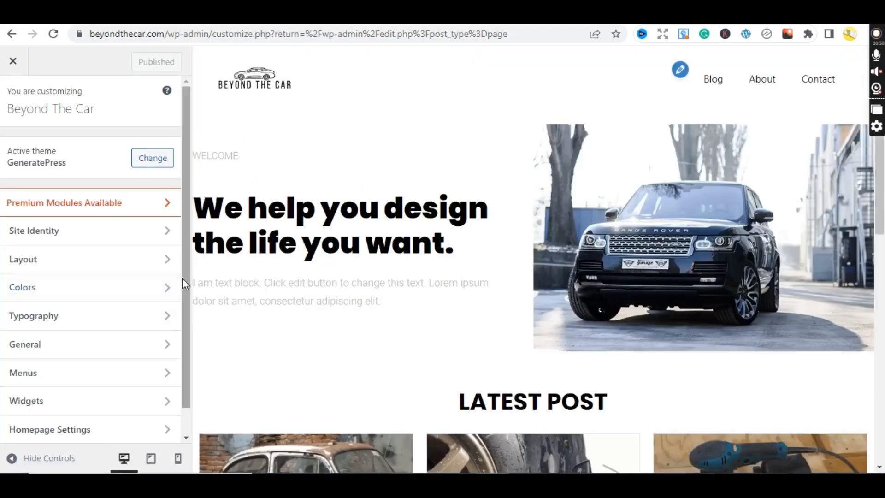
Look at the Footer settings within the theme's Layout options and return to the Layout options.
scroll(188, 287, down, 1)
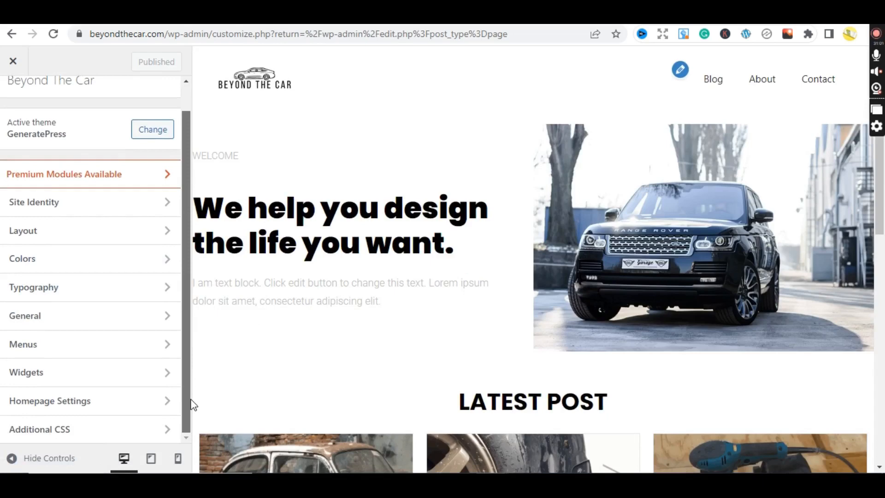
click(97, 241)
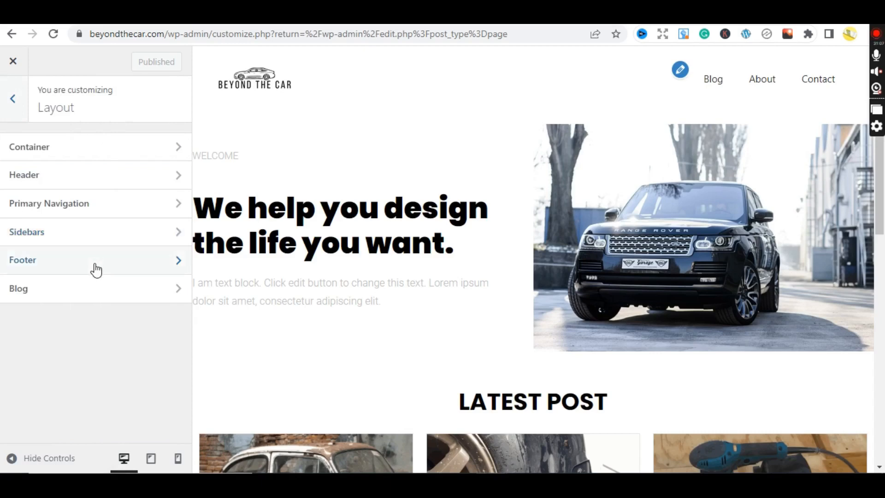
click(96, 269)
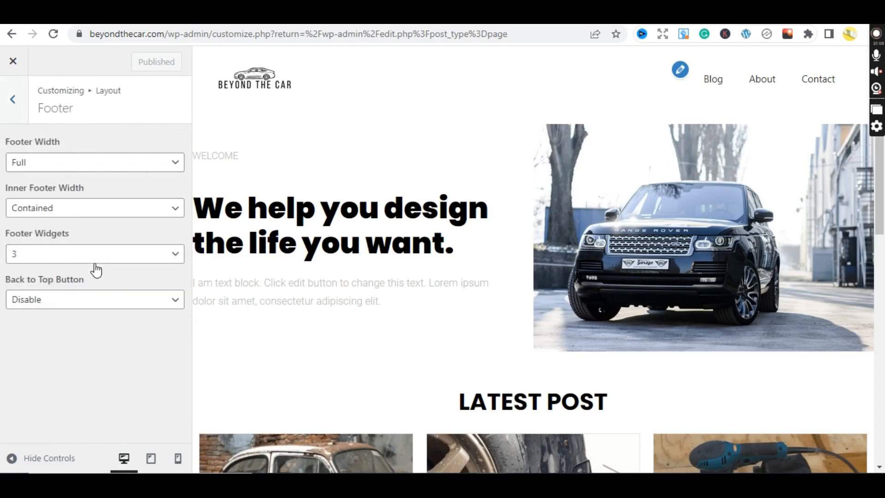
click(14, 95)
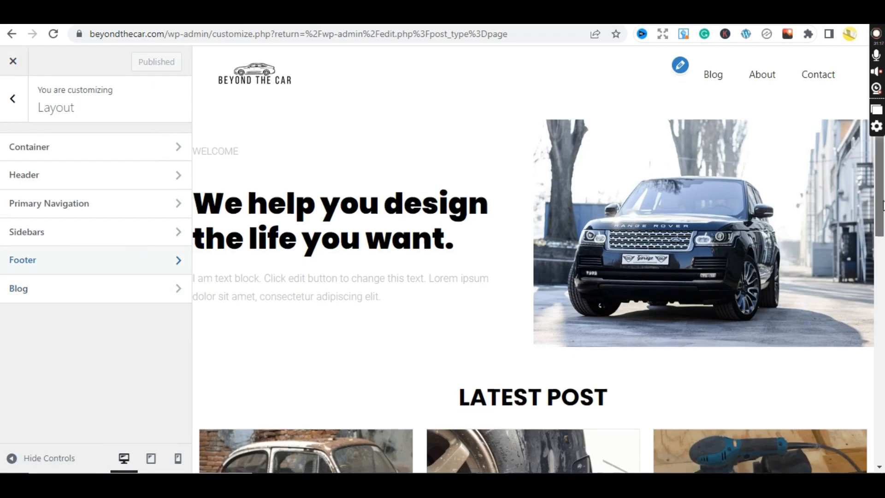
Examine the homepage preview in the Customizer from the hero section through the latest posts to the footer.
drag(883, 192, 882, 339)
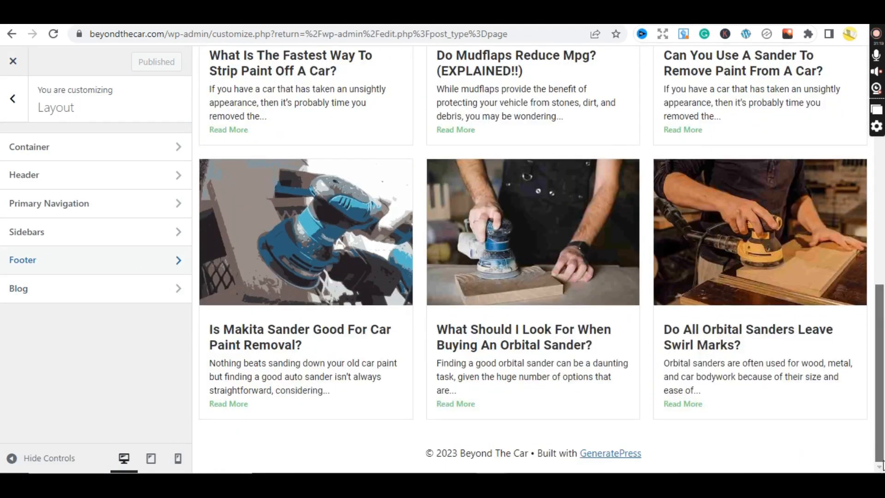
mouse_move(883, 464)
mouse_down()
mouse_move(883, 217)
mouse_move(883, 457)
mouse_up()
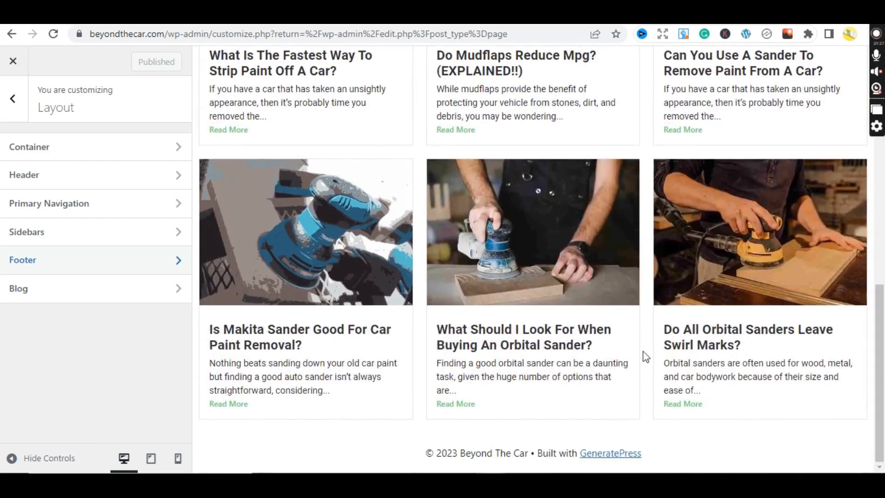
drag(883, 371, 883, 155)
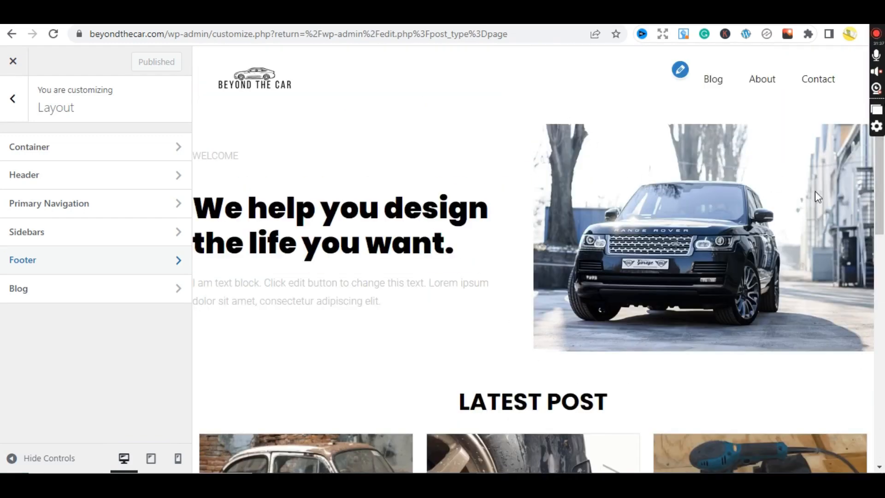
drag(883, 208, 870, 390)
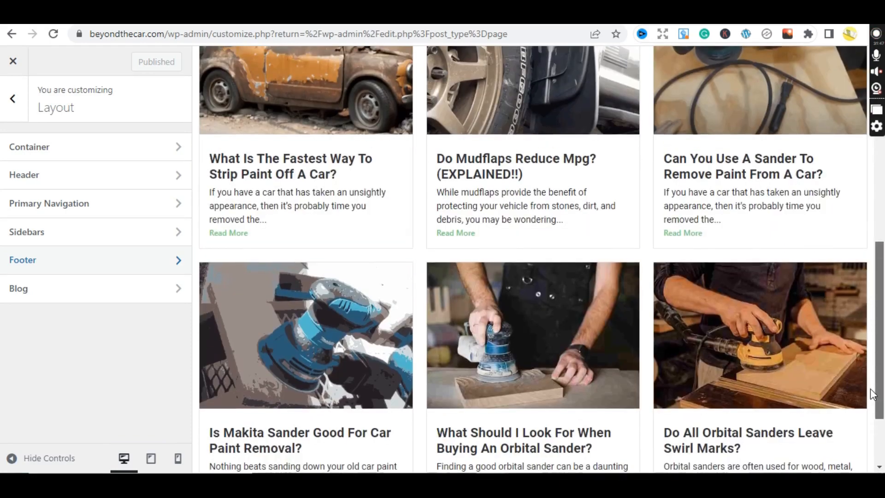
drag(874, 346, 879, 438)
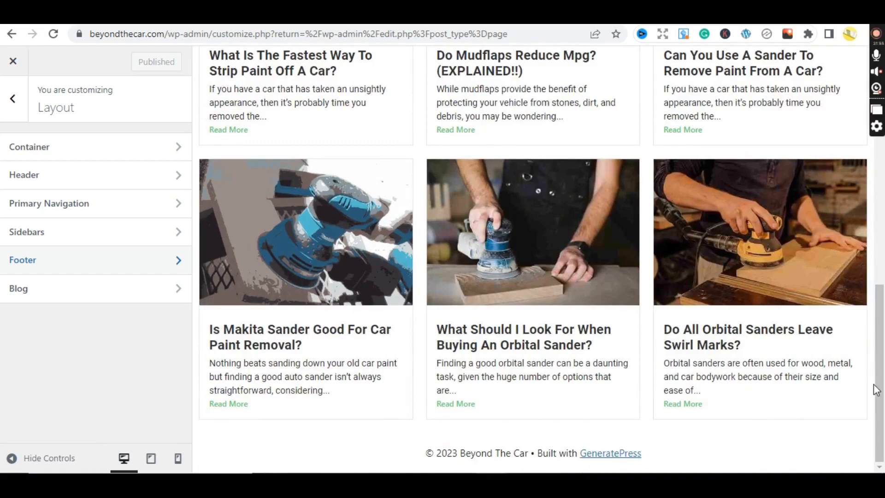
mouse_move(878, 390)
mouse_down()
mouse_move(880, 122)
mouse_move(883, 388)
mouse_up()
drag(881, 406, 881, 168)
Go back to the Customizer's main options, look over the homepage preview and close the Customizer.
click(21, 111)
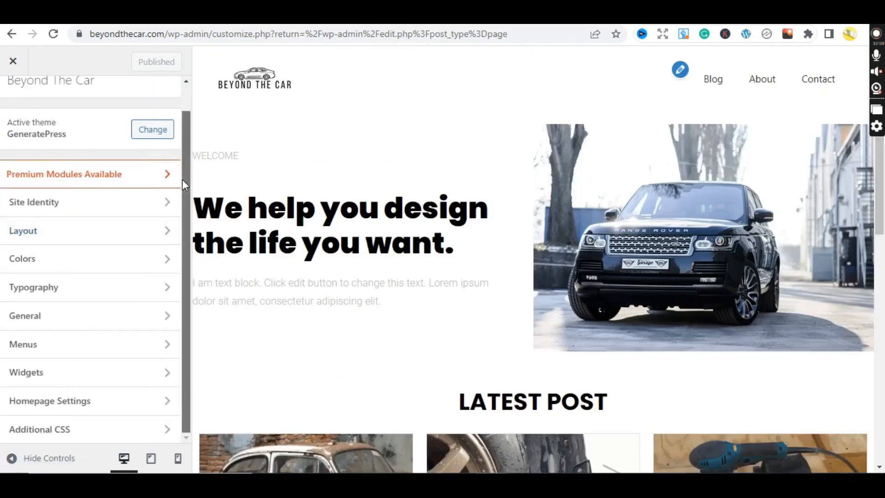
scroll(187, 202, up, 1)
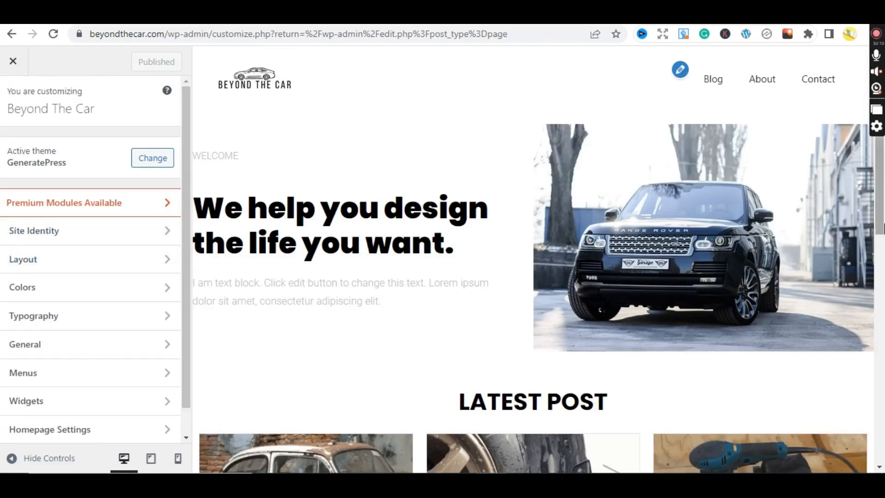
scroll(883, 264, down, 1)
drag(884, 263, 884, 185)
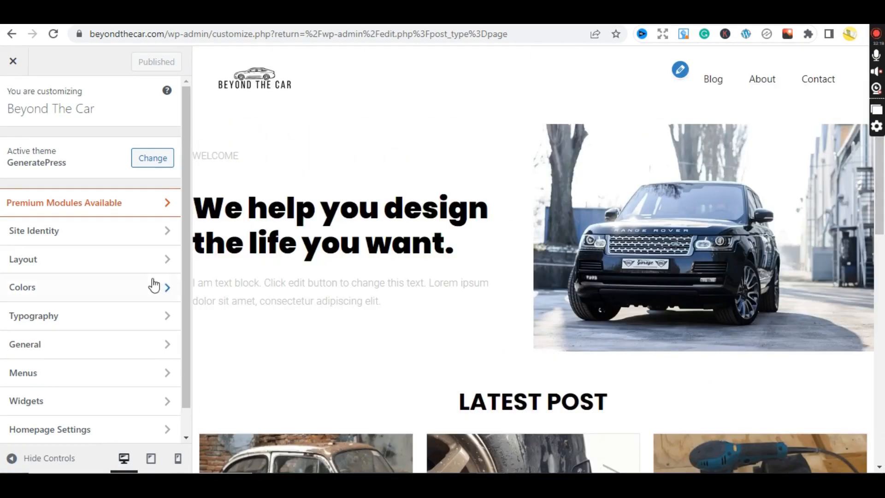
click(14, 63)
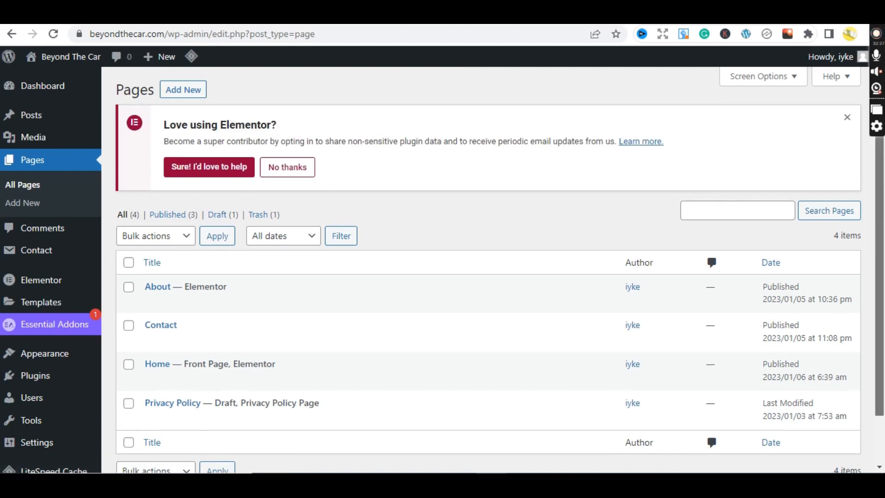
Return to the live site and view its homepage and the Blog category page.
click(359, 15)
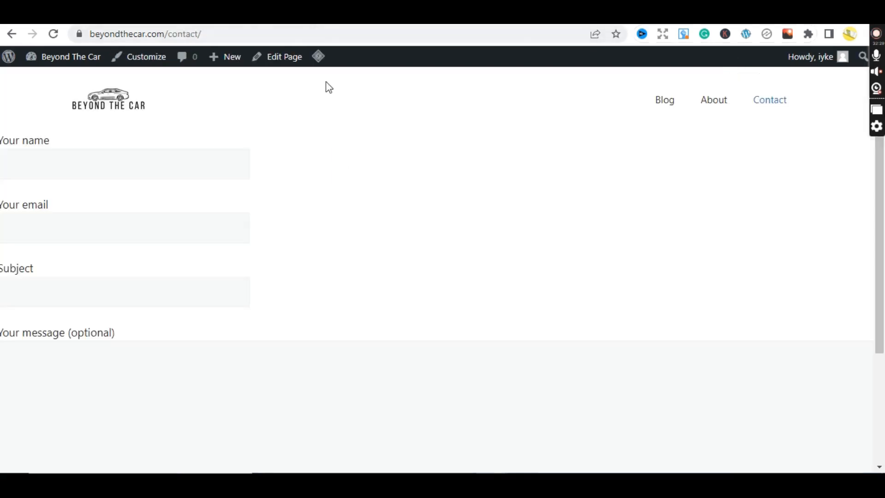
click(111, 111)
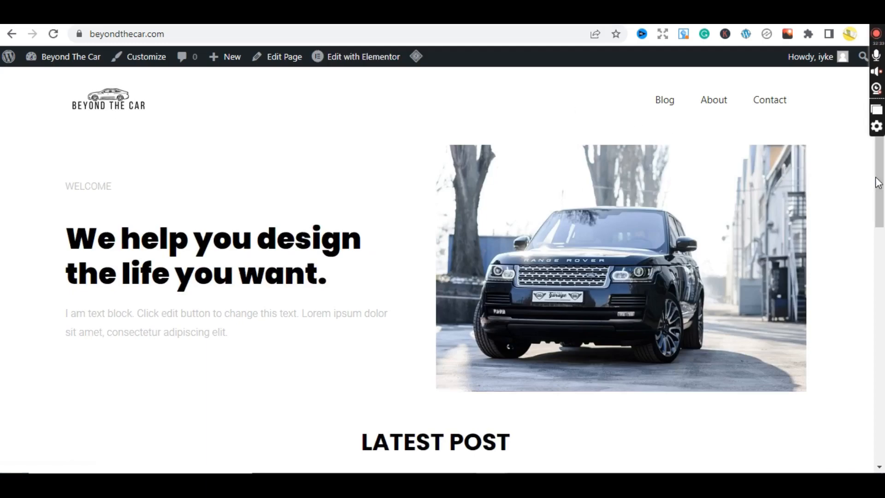
mouse_move(879, 182)
mouse_down()
mouse_move(883, 415)
mouse_move(884, 174)
mouse_up()
click(673, 109)
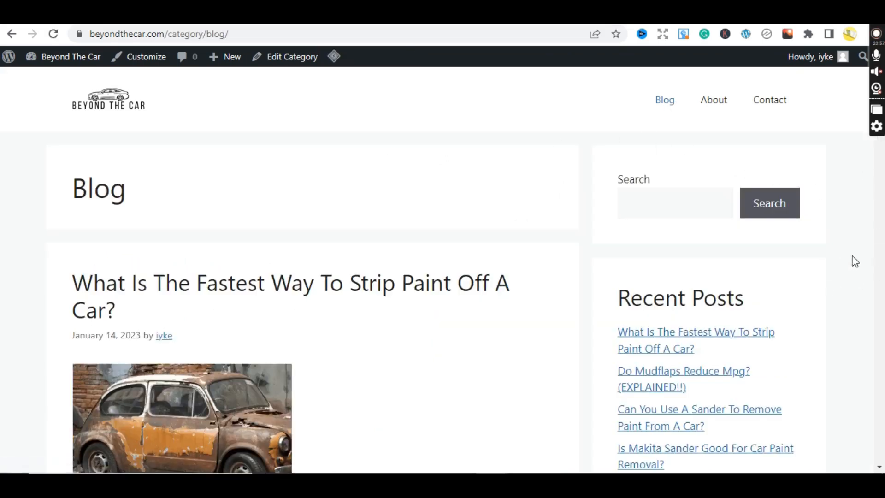
Open the recent post "What Is The Fastest Way To Strip Paint Off A Car?", look through it and return to the homepage.
click(640, 337)
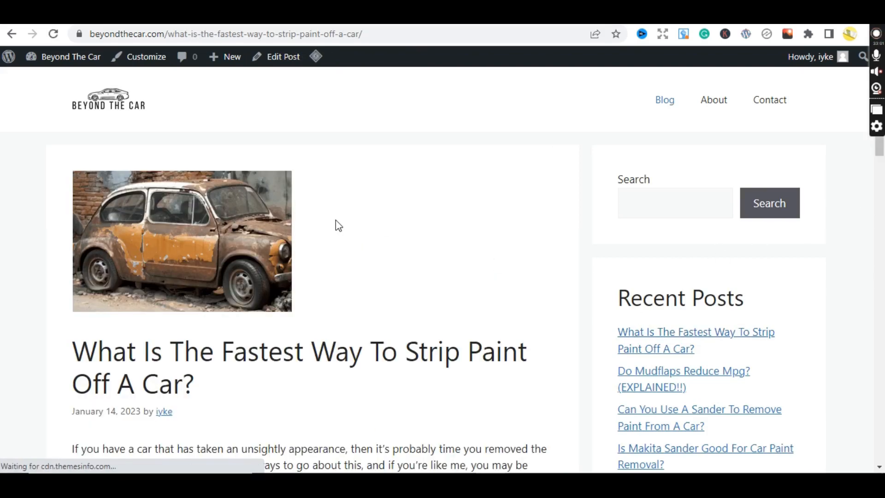
mouse_move(884, 154)
mouse_down()
mouse_move(884, 465)
mouse_move(884, 152)
mouse_up()
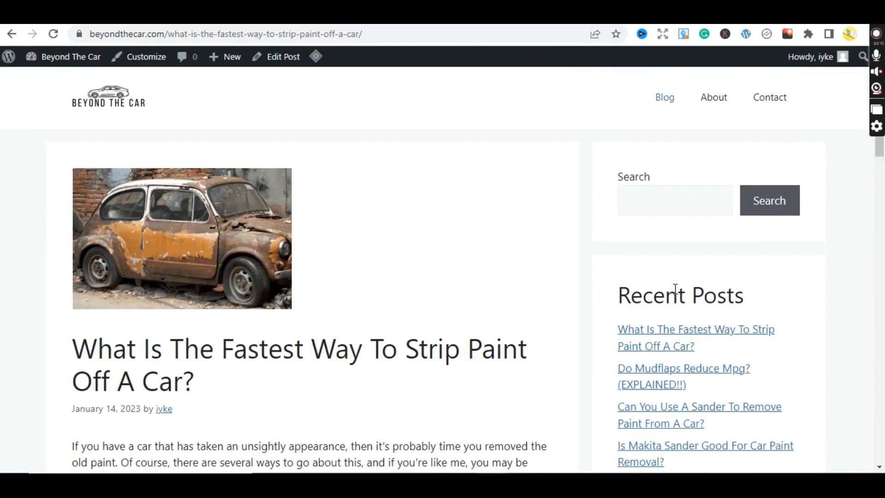
drag(881, 147, 883, 455)
drag(883, 394, 883, 147)
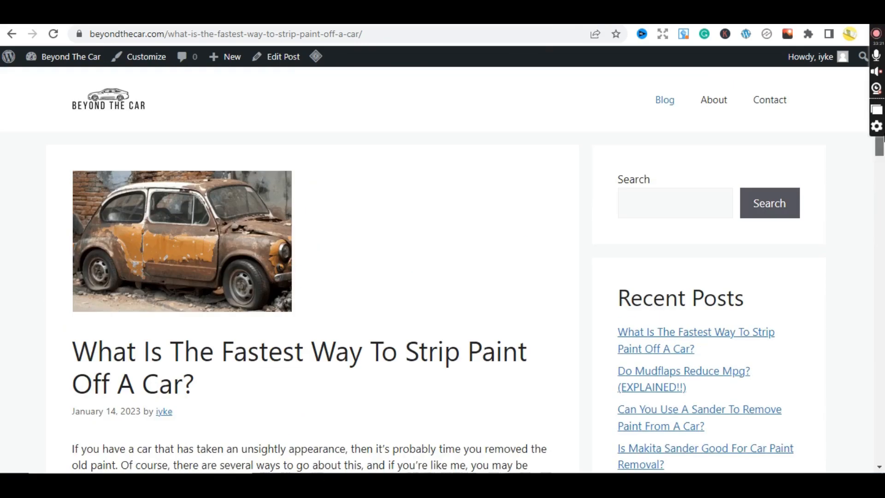
click(133, 113)
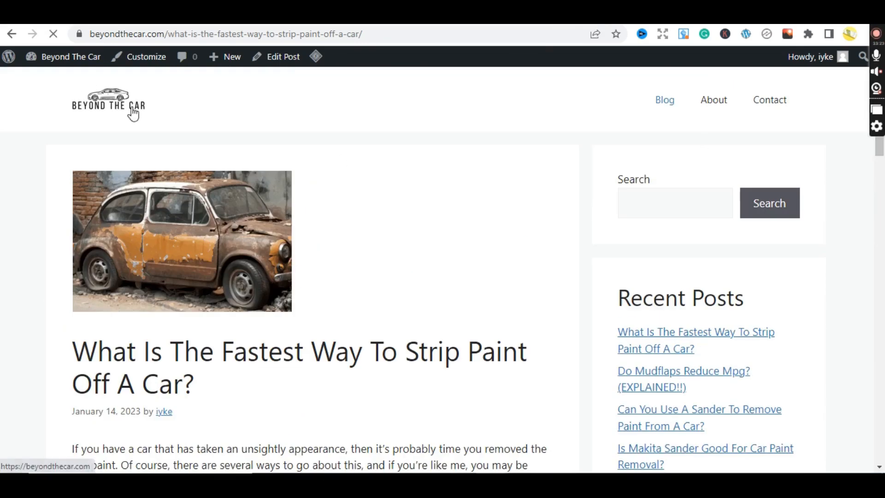